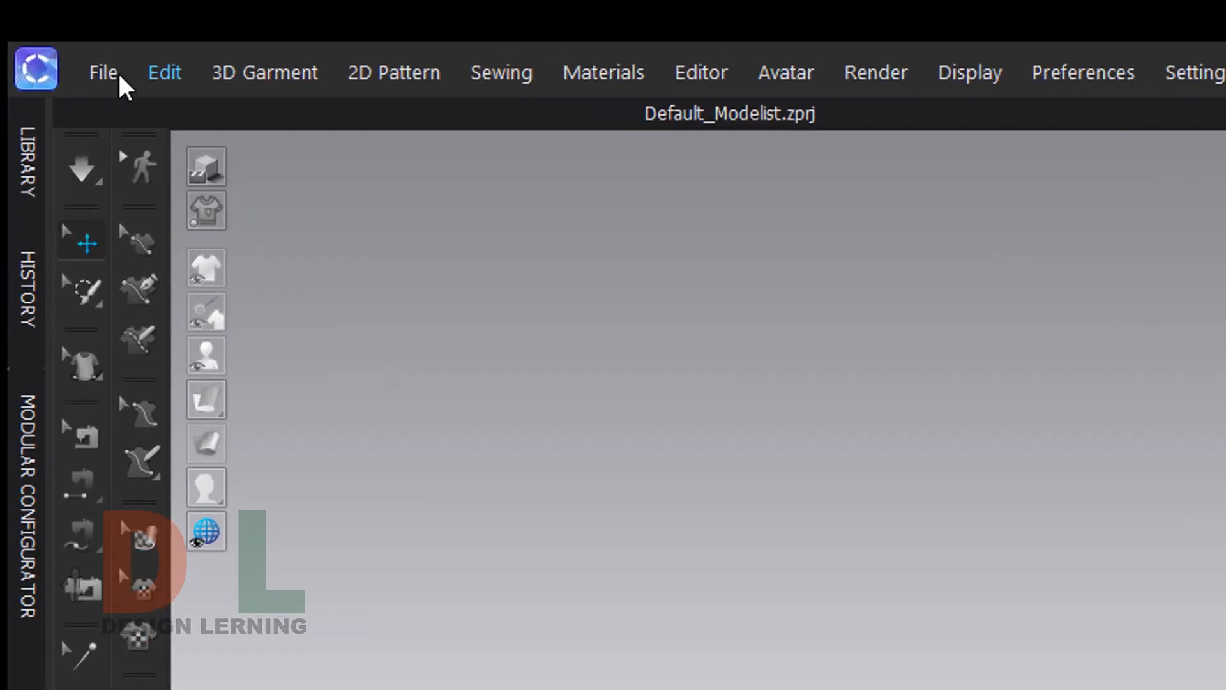
Import the DXF pattern file POLO.aam from the design > pattern folder on the WORK (E:) drive
left_click(45, 29)
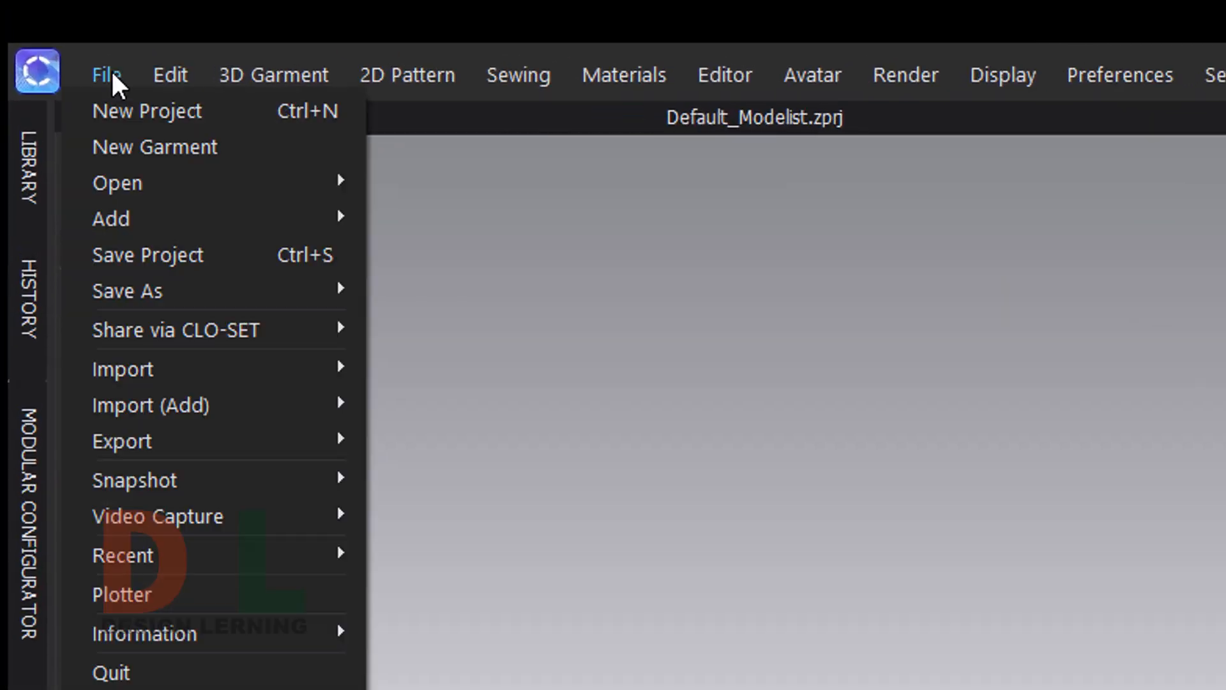
mouse_move(171, 378)
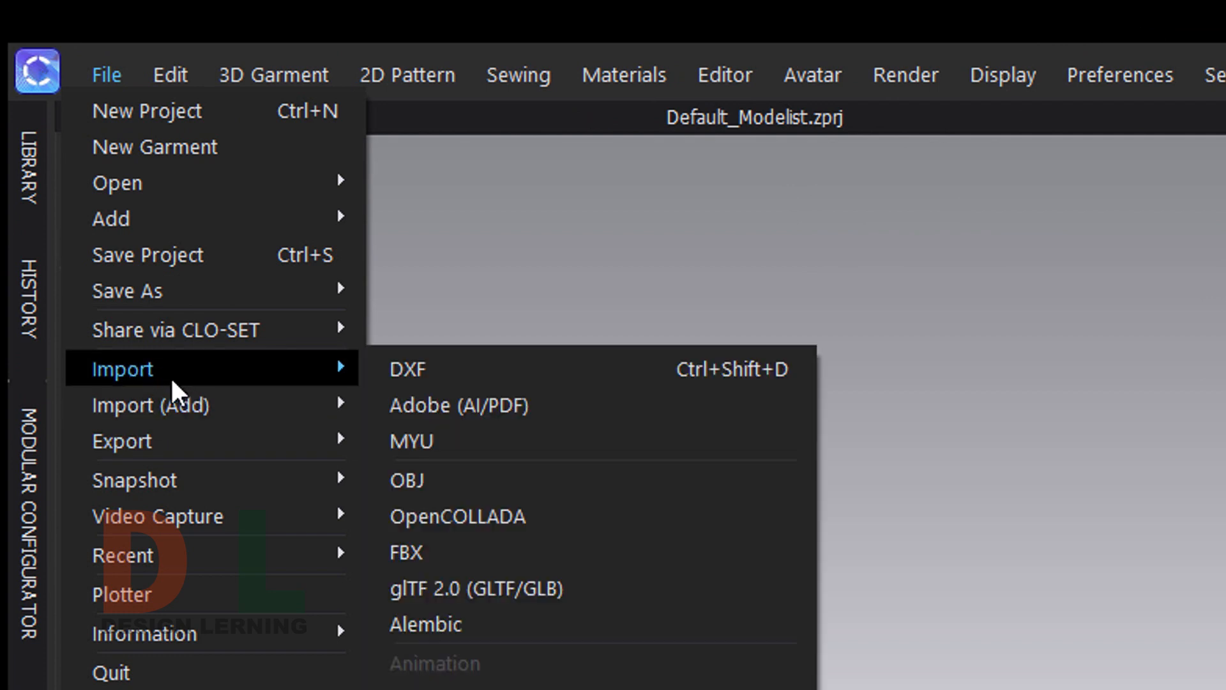
left_click(437, 373)
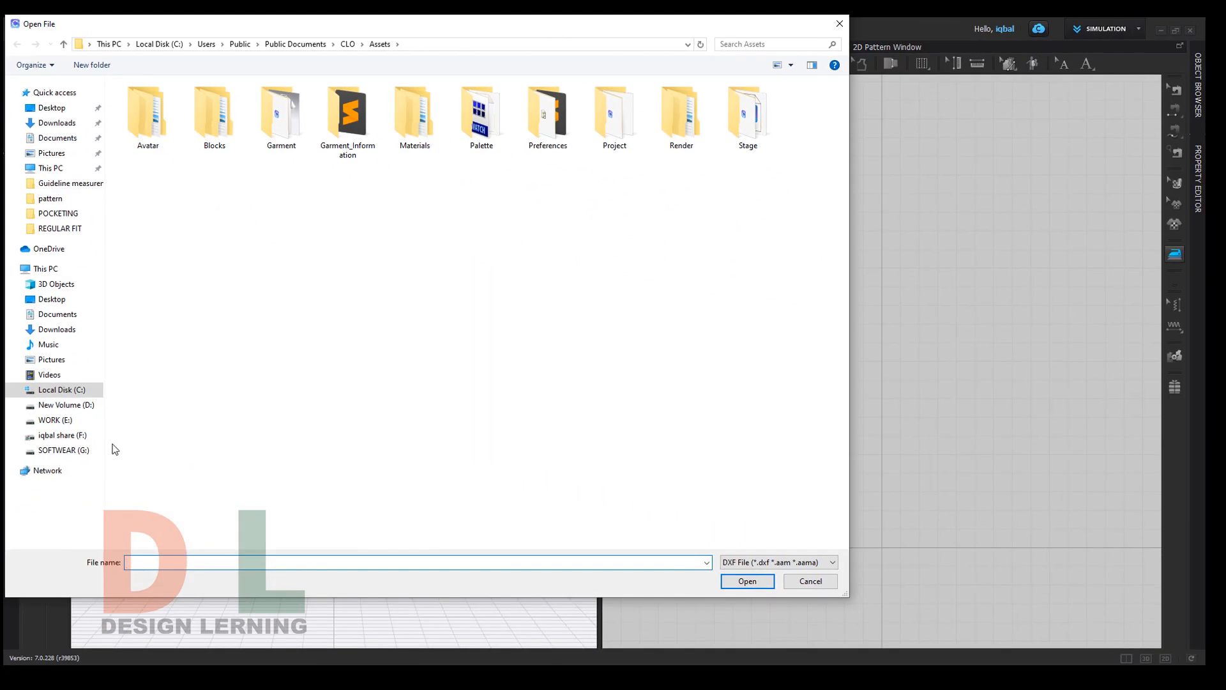
left_click(61, 421)
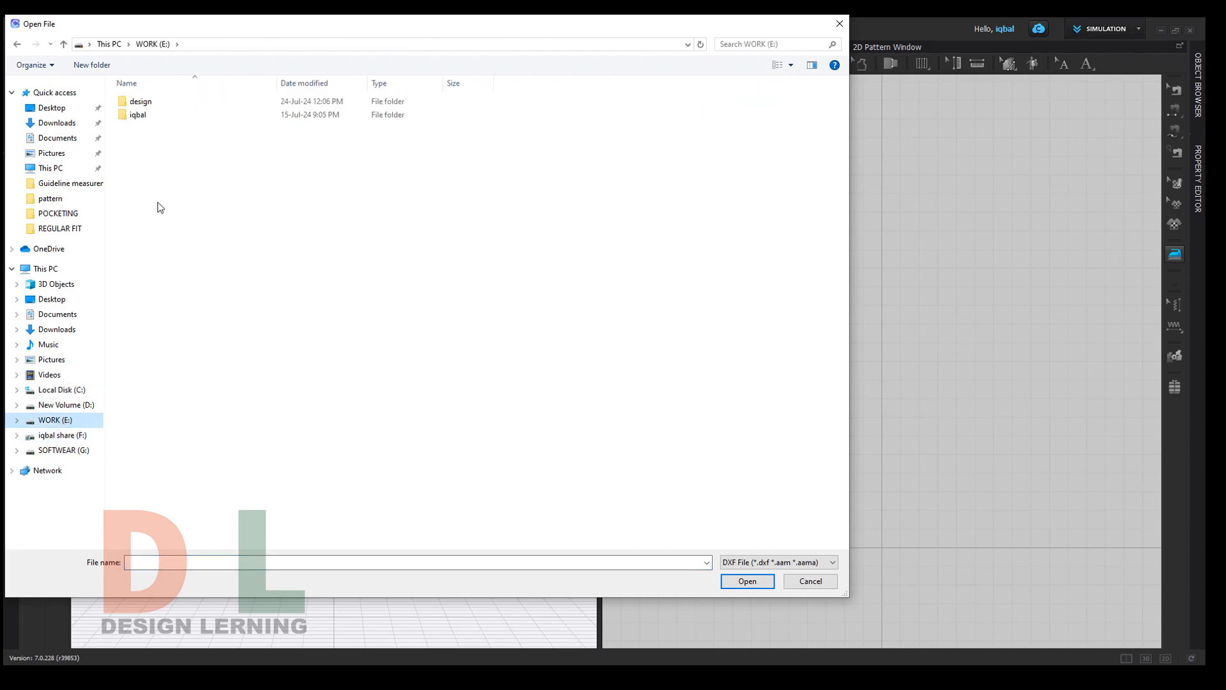
double_click(149, 102)
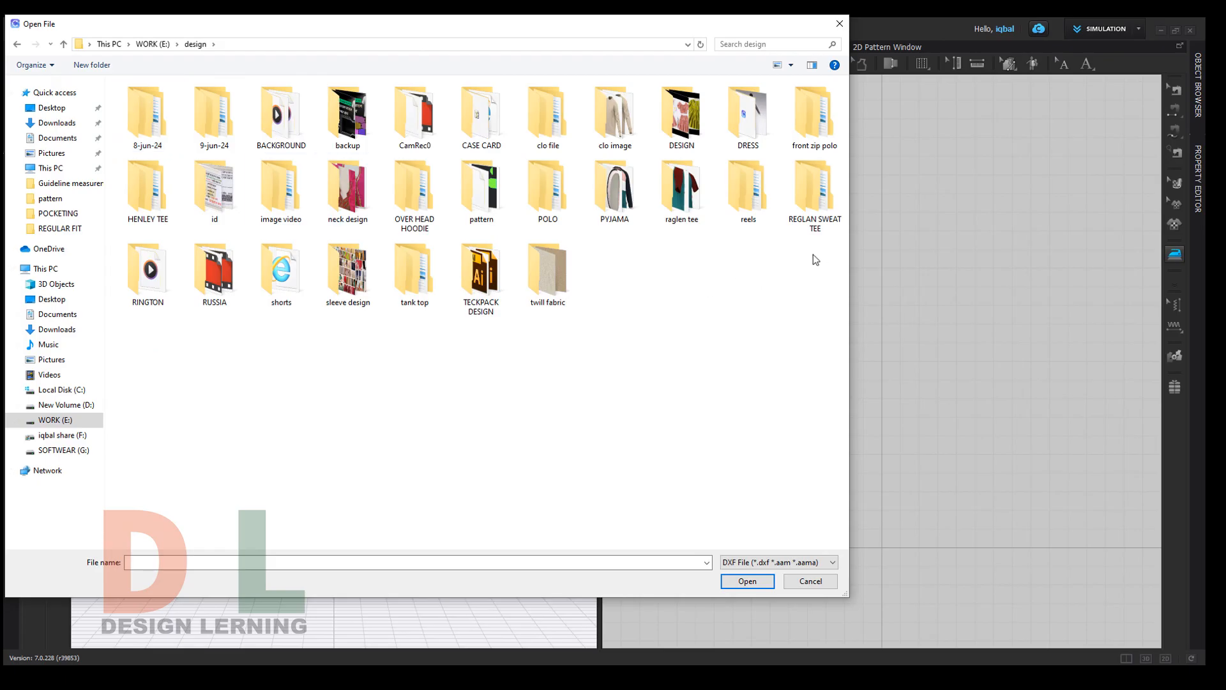
double_click(482, 189)
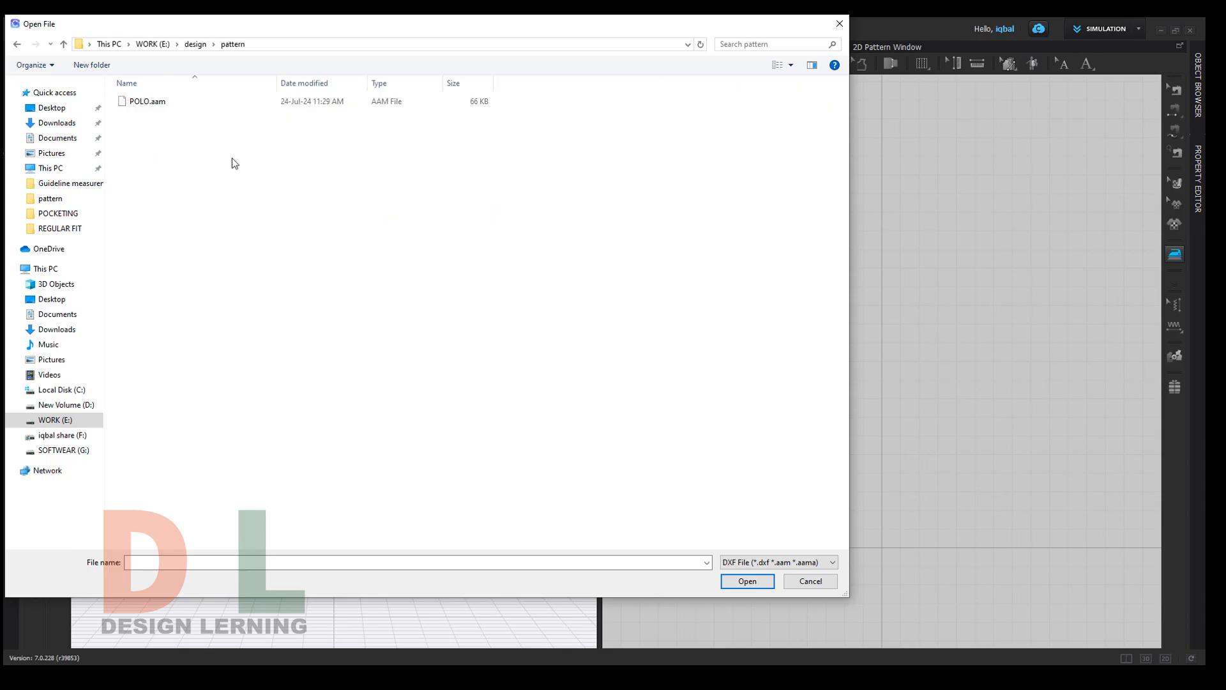
double_click(147, 102)
left_click(637, 495)
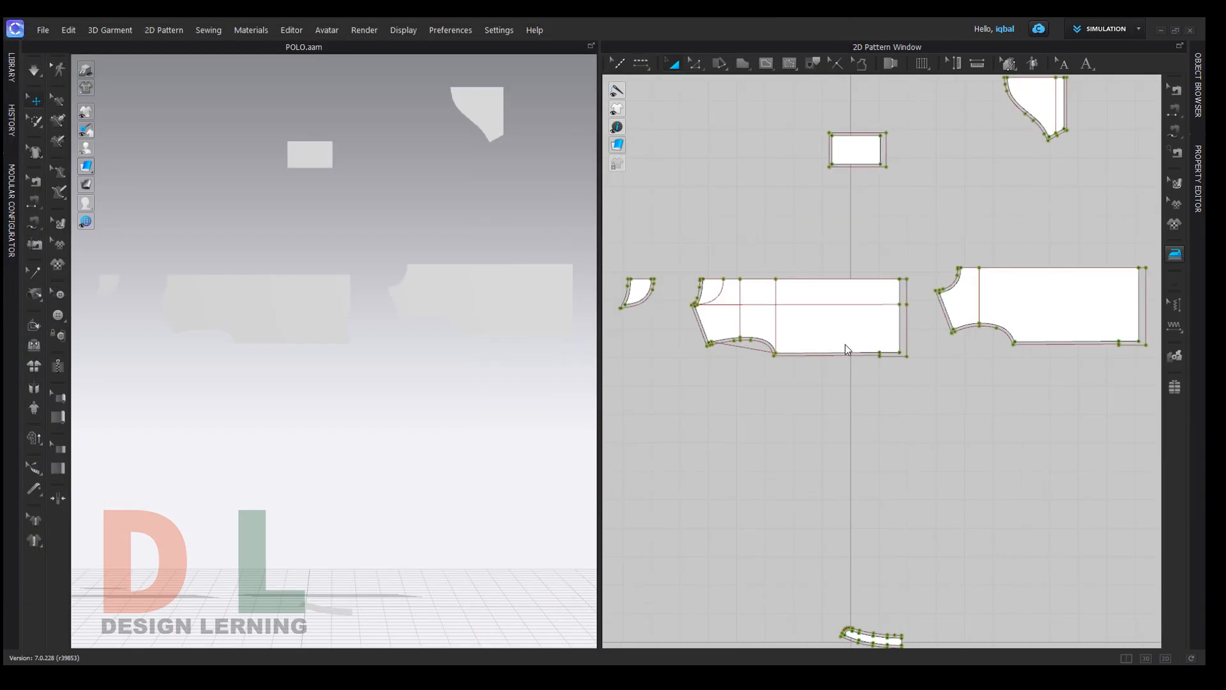
Rotate all imported pattern pieces upright and delete the narrow curved collar piece
scroll(845, 344, "down", 4)
left_click_drag(682, 213, 1041, 540)
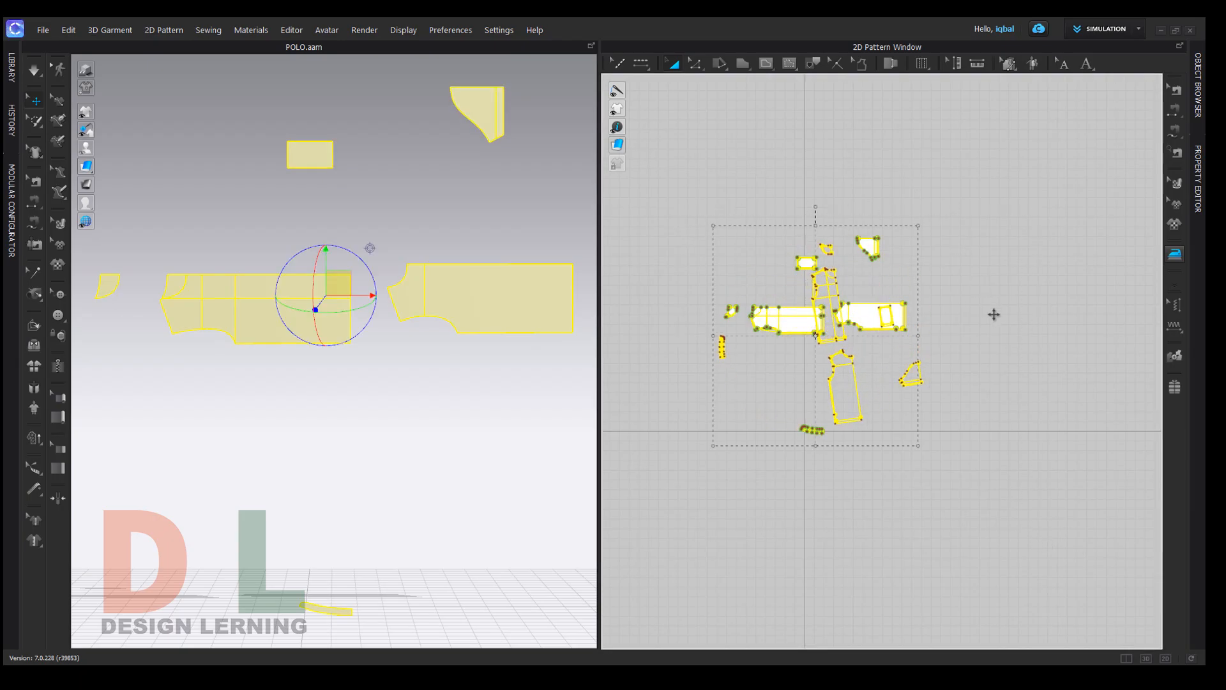
left_click(994, 346)
scroll(785, 339, "up", 5)
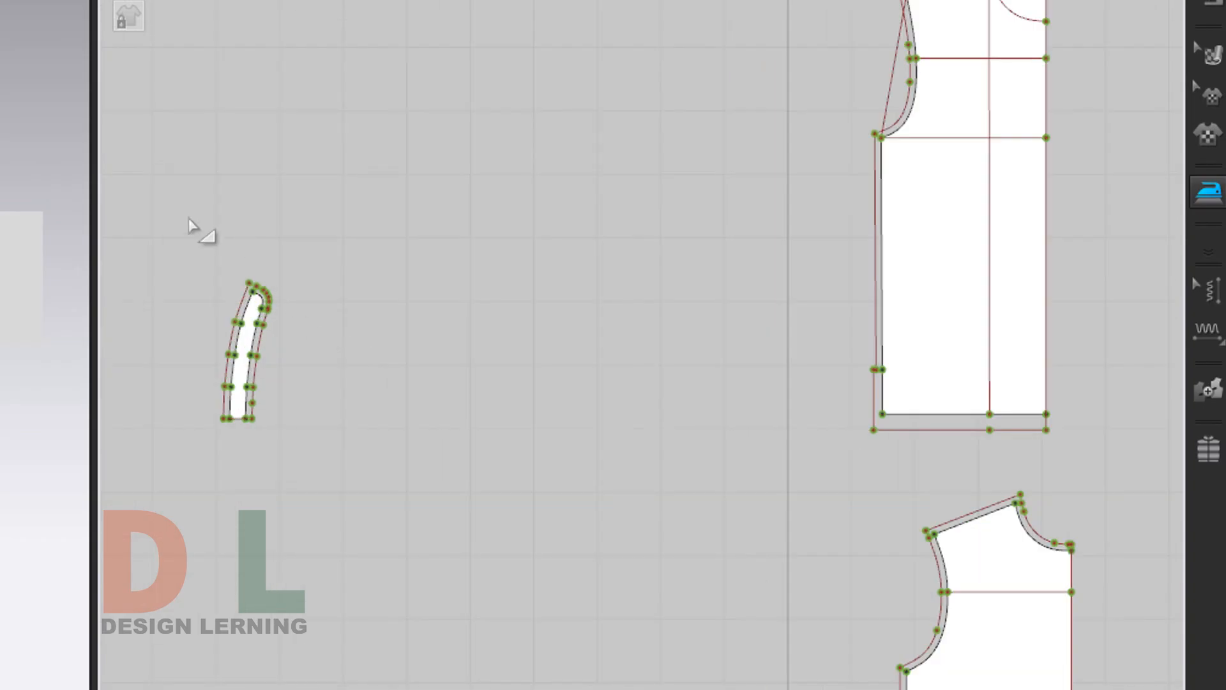
left_click_drag(189, 223, 392, 560)
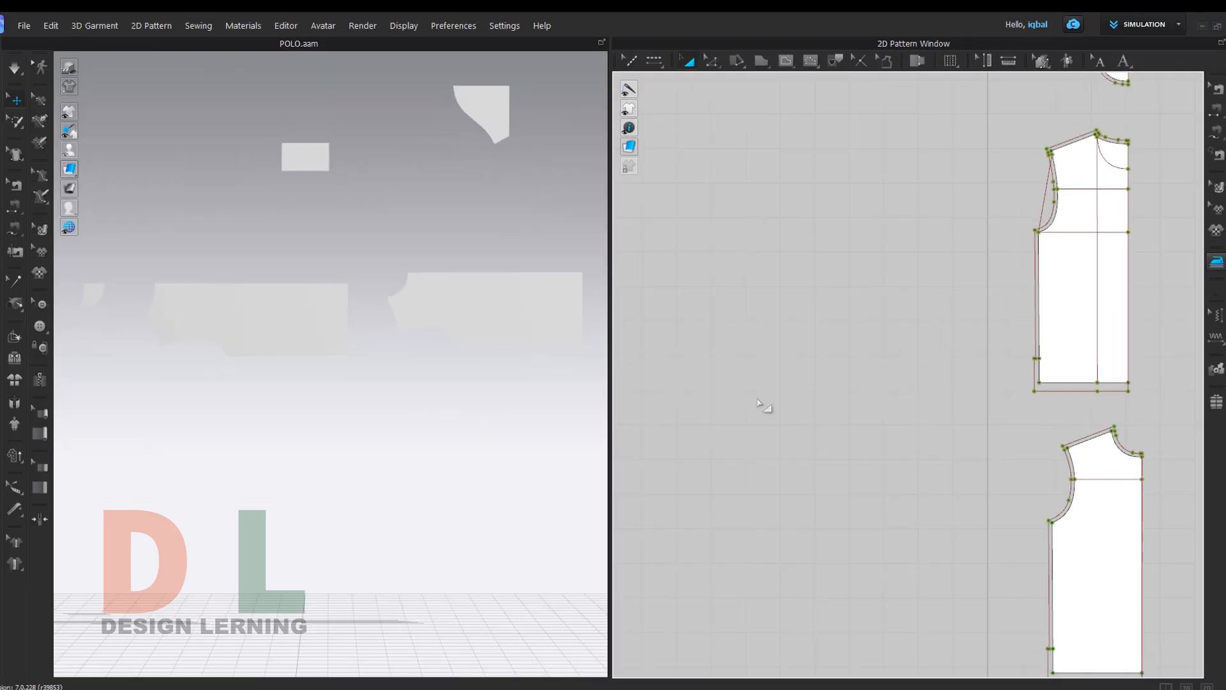
Delete the outer seam-allowance outlines of the back and front body pieces, and place the front beside the back
scroll(767, 405, "down", 5)
scroll(936, 385, "up", 2)
scroll(884, 381, "down", 2)
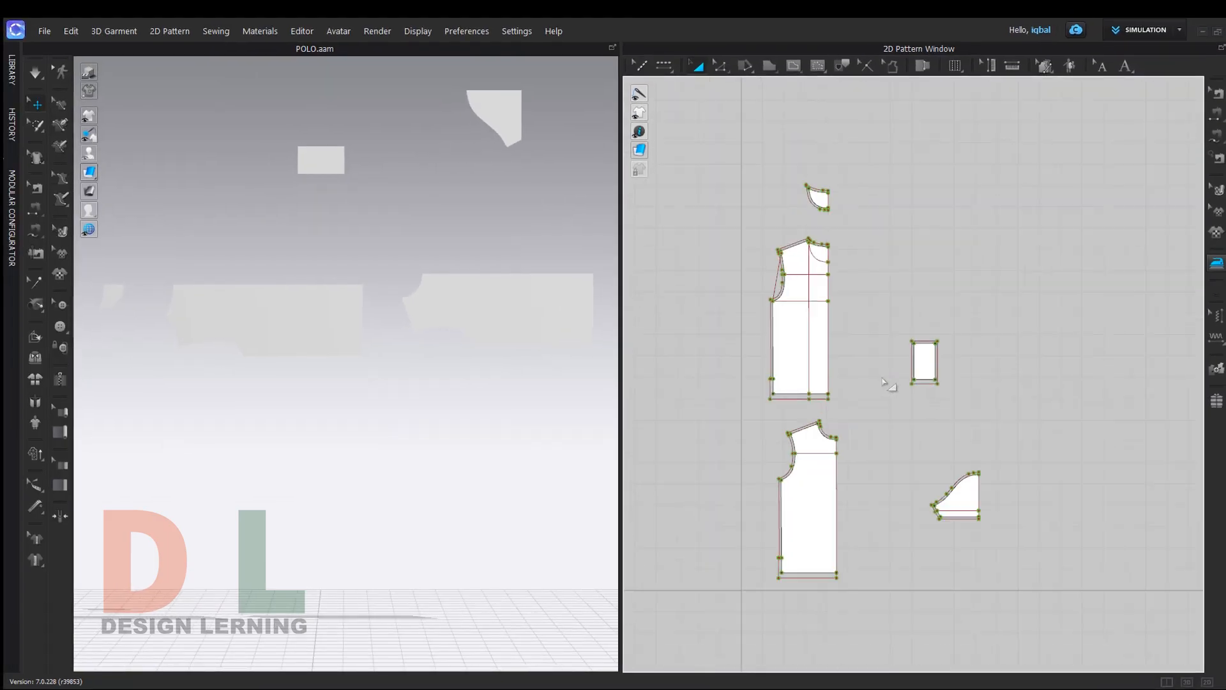
left_click_drag(792, 342, 754, 350)
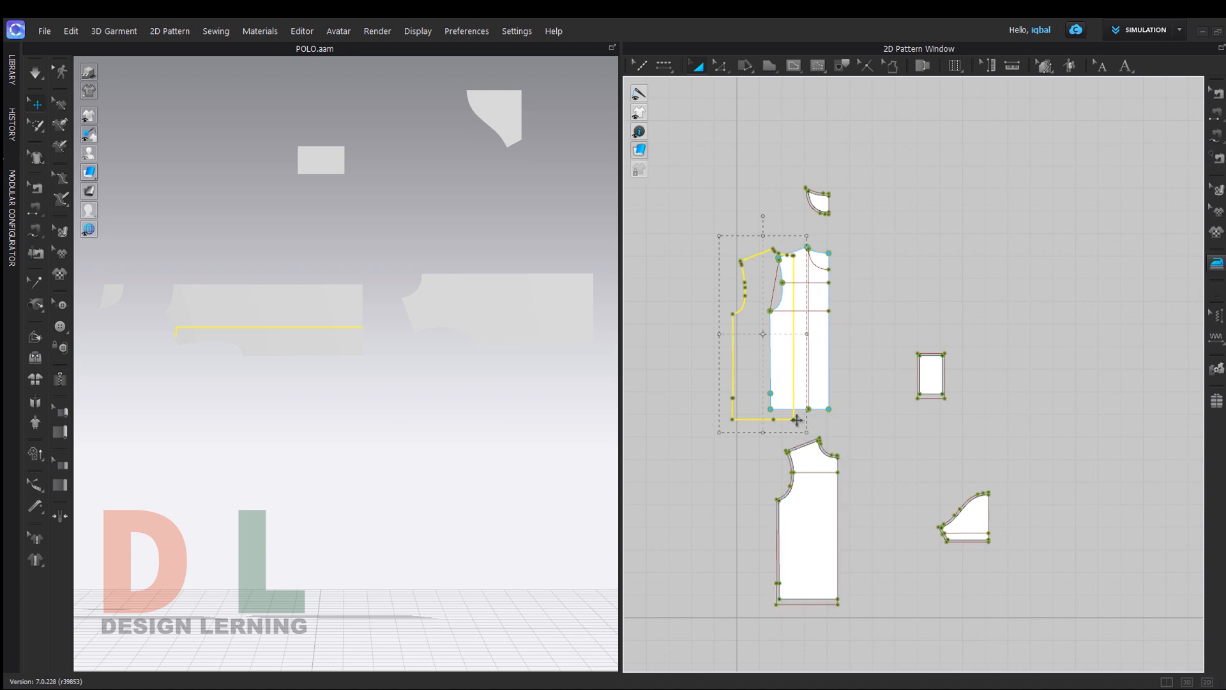
left_click(866, 398)
scroll(816, 519, "up", 5)
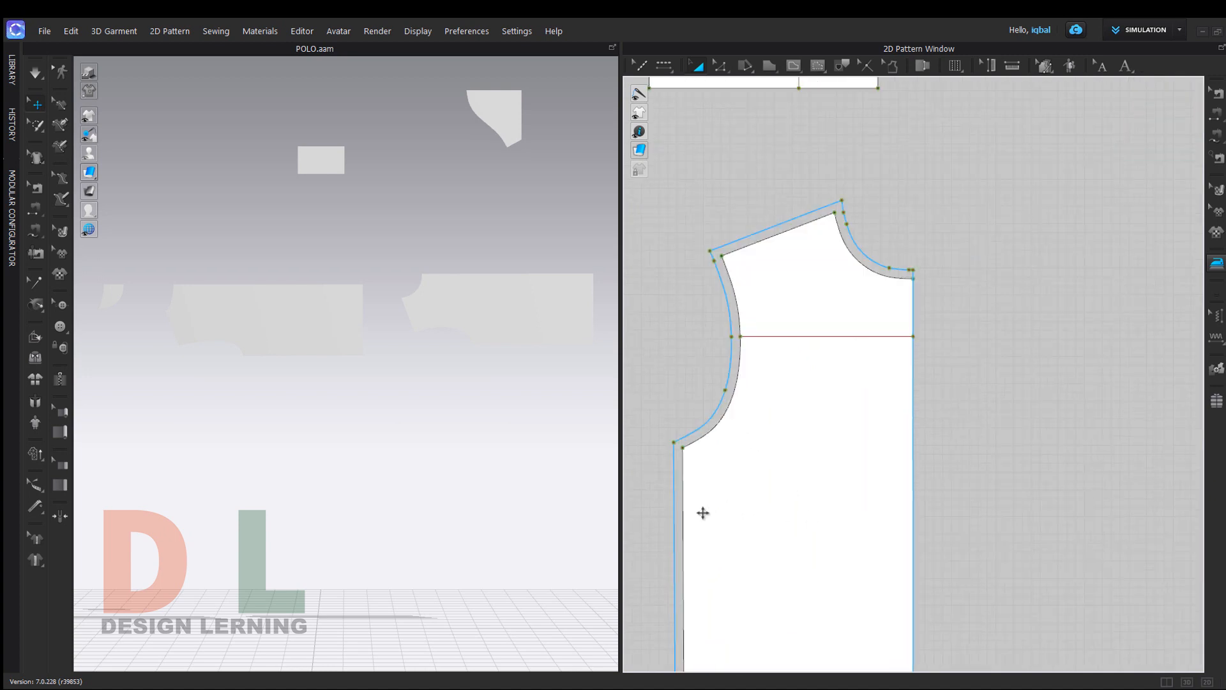
left_click(676, 513)
scroll(824, 435, "down", 5)
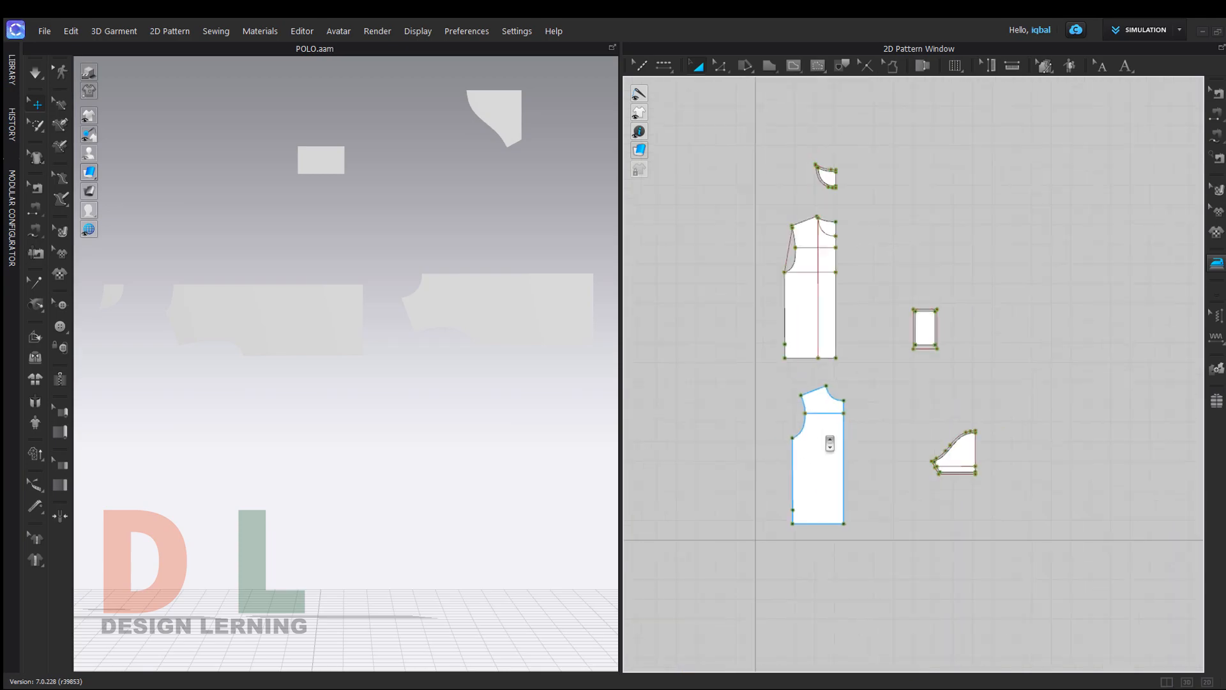
left_click_drag(821, 460, 733, 308)
Delete the outer seam-allowance outlines of the rectangular piece, the half sleeve and the small curved neck piece
scroll(950, 336, "up", 8)
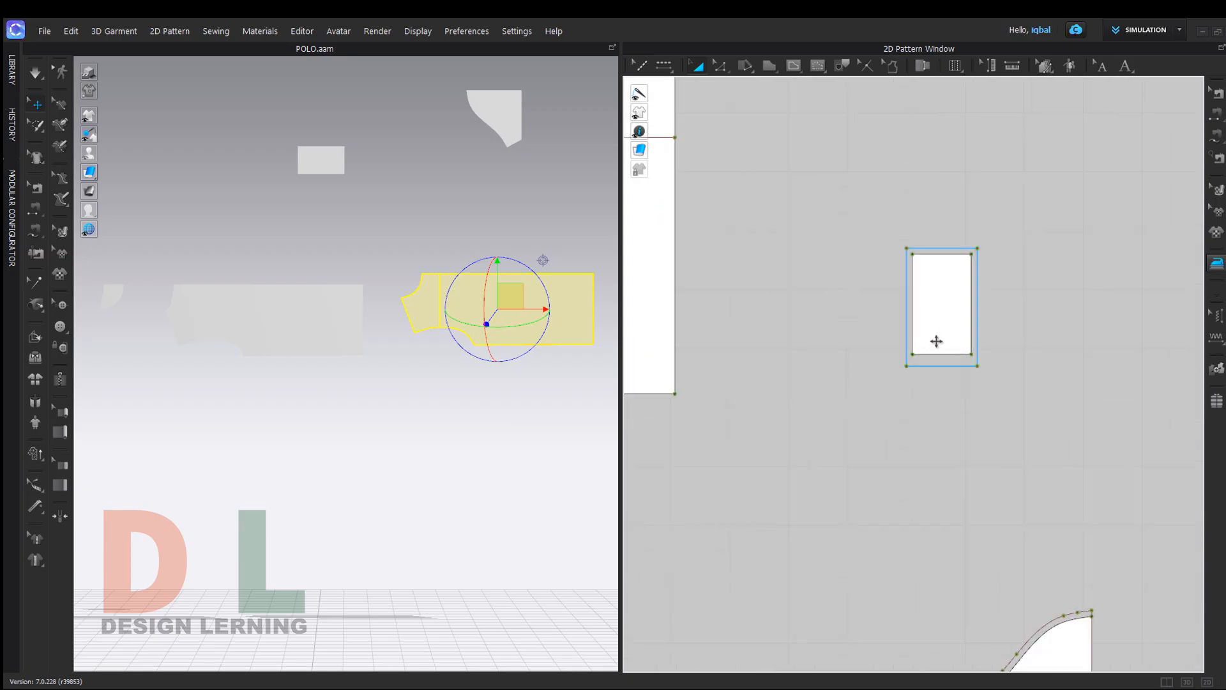
left_click(966, 393)
left_click(960, 408)
scroll(967, 498, "down", 8)
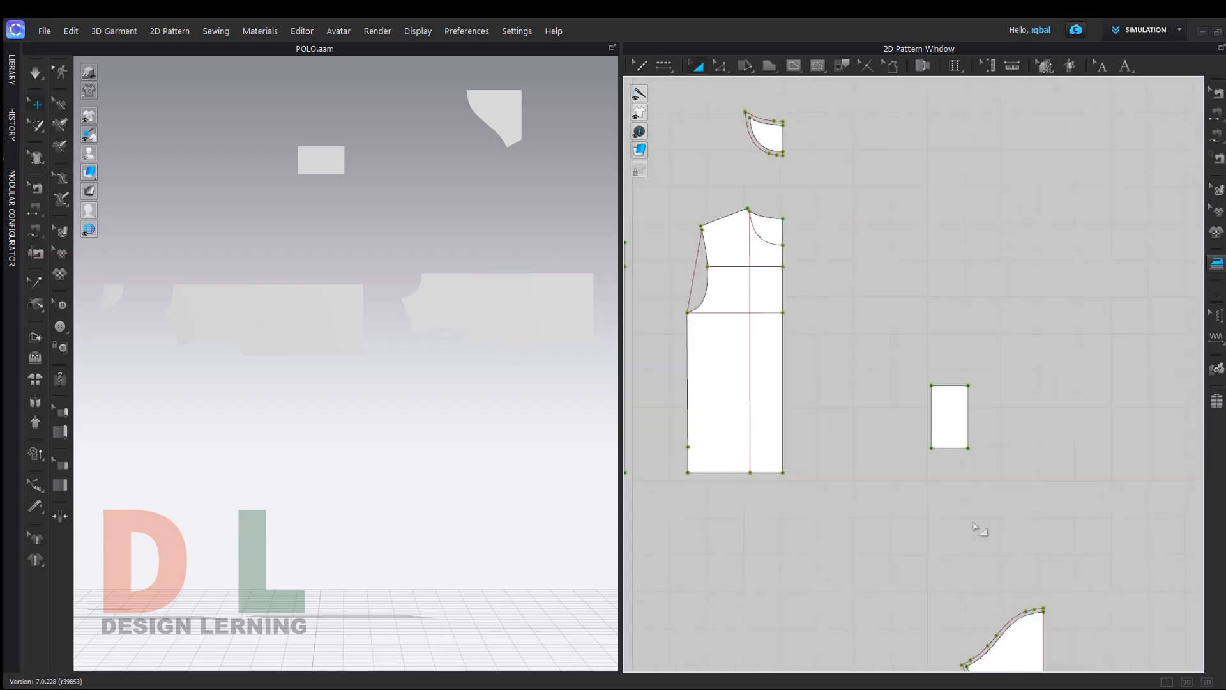
scroll(1009, 629, "up", 8)
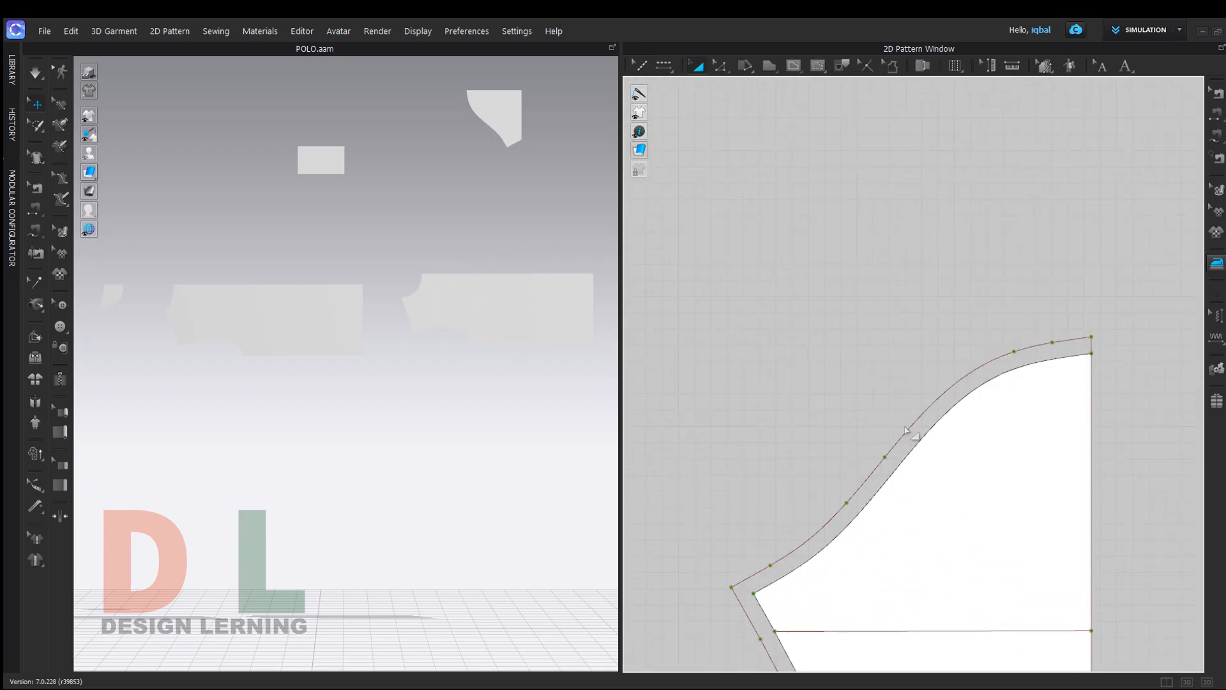
left_click(905, 433)
scroll(907, 436, "down", 8)
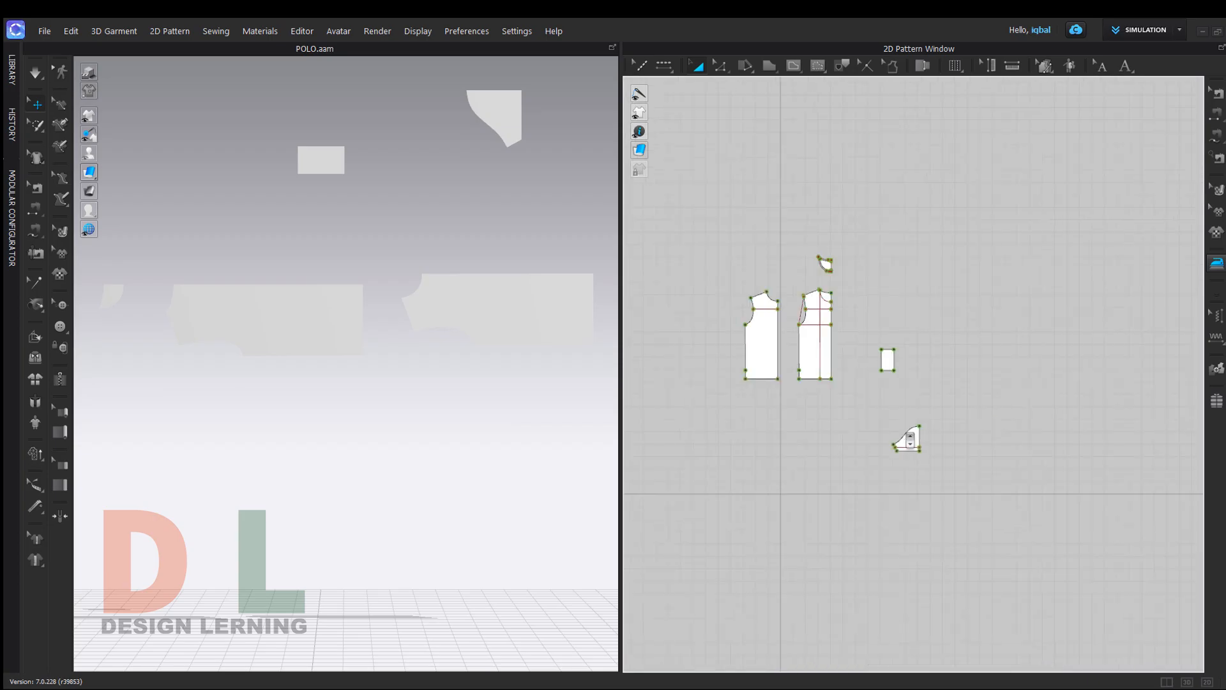
scroll(835, 247, "up", 8)
left_click(780, 378)
left_click(879, 405)
Move the rectangular piece and the half sleeve up into one row with the curved neck piece
scroll(905, 419, "down", 8)
scroll(946, 521, "up", 5)
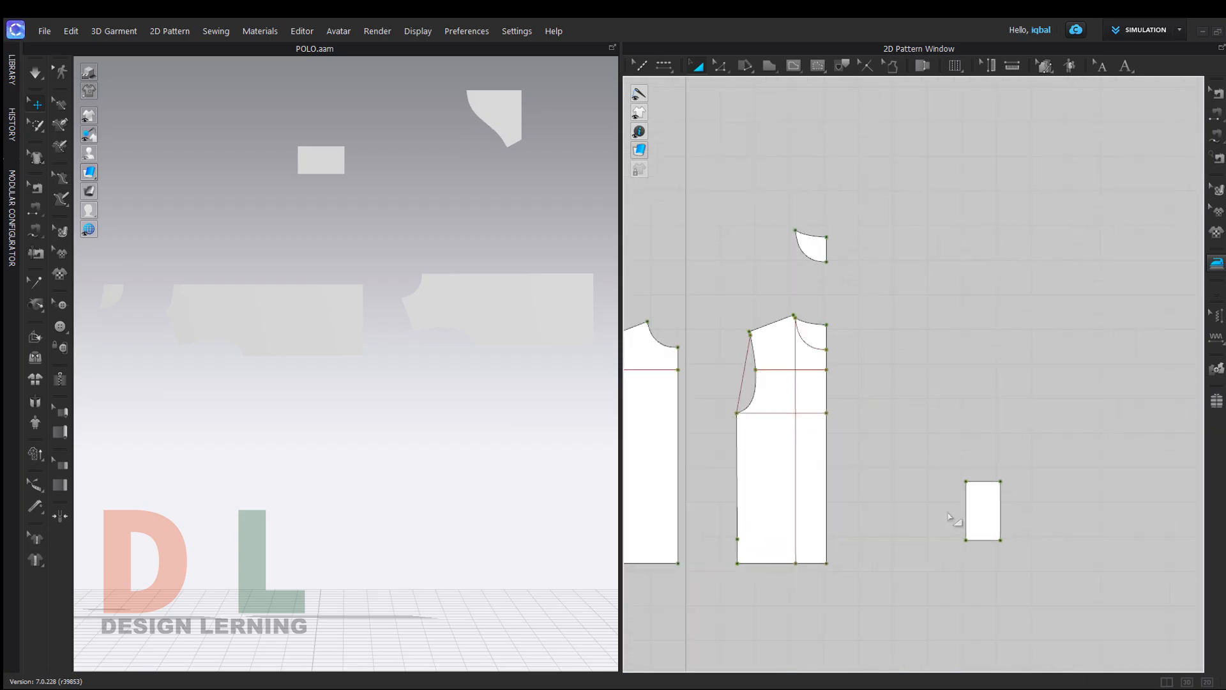
left_click_drag(994, 517, 715, 279)
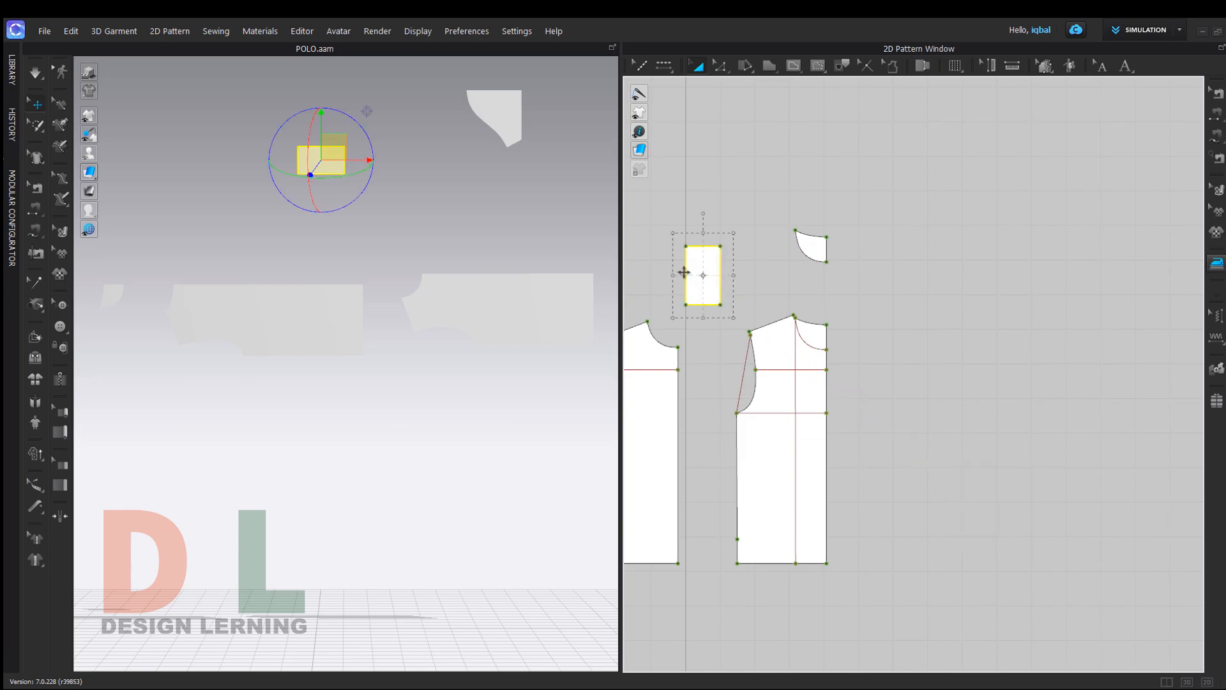
scroll(913, 389, "down", 5)
scroll(942, 492, "up", 3)
left_click_drag(972, 509, 898, 153)
Rearrange the half back and half front side by side, leaving space between them below the small pieces
scroll(894, 232, "down", 3)
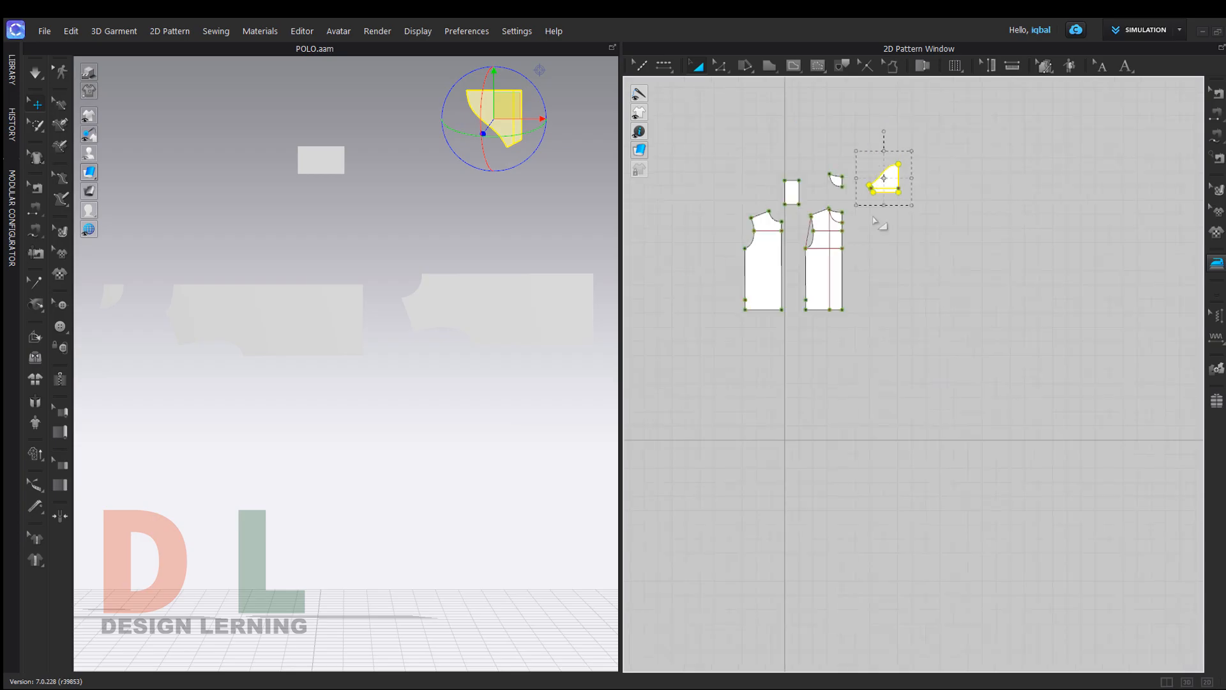
scroll(821, 227, "up", 4)
left_click_drag(802, 345, 976, 379)
left_click_drag(700, 358, 839, 378)
left_click_drag(952, 397, 963, 380)
left_click(1100, 361)
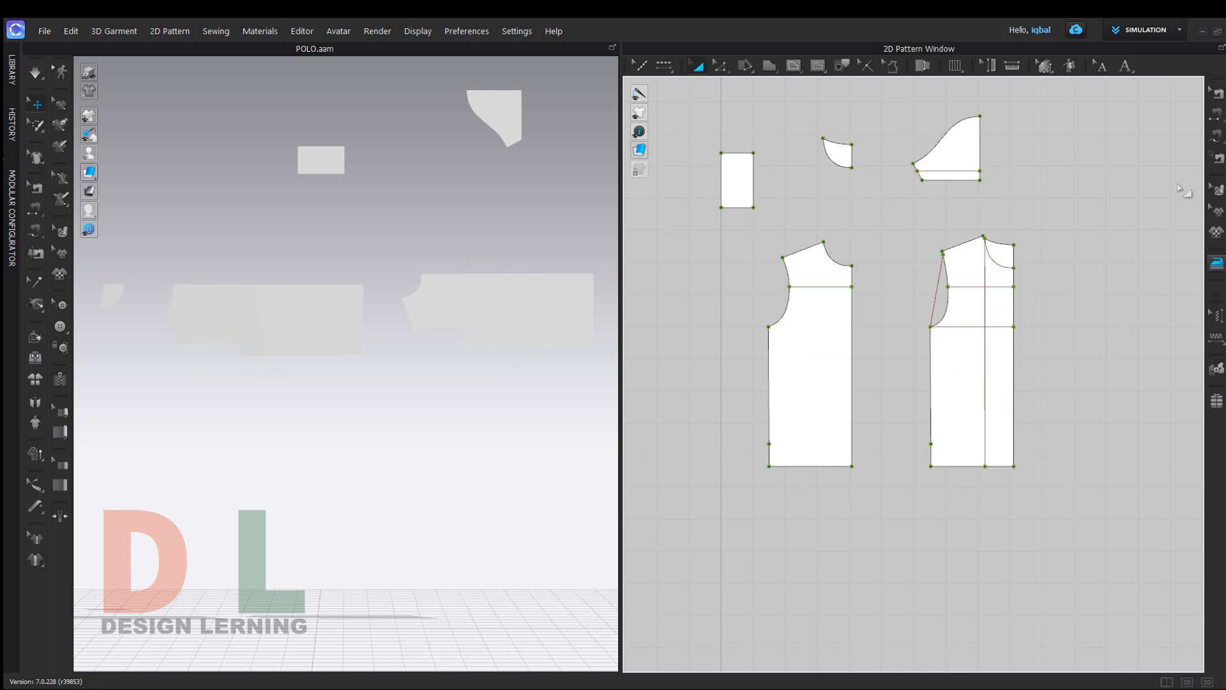
Try unfolding the half back along its centre line, and undo the unfold
left_click(720, 72)
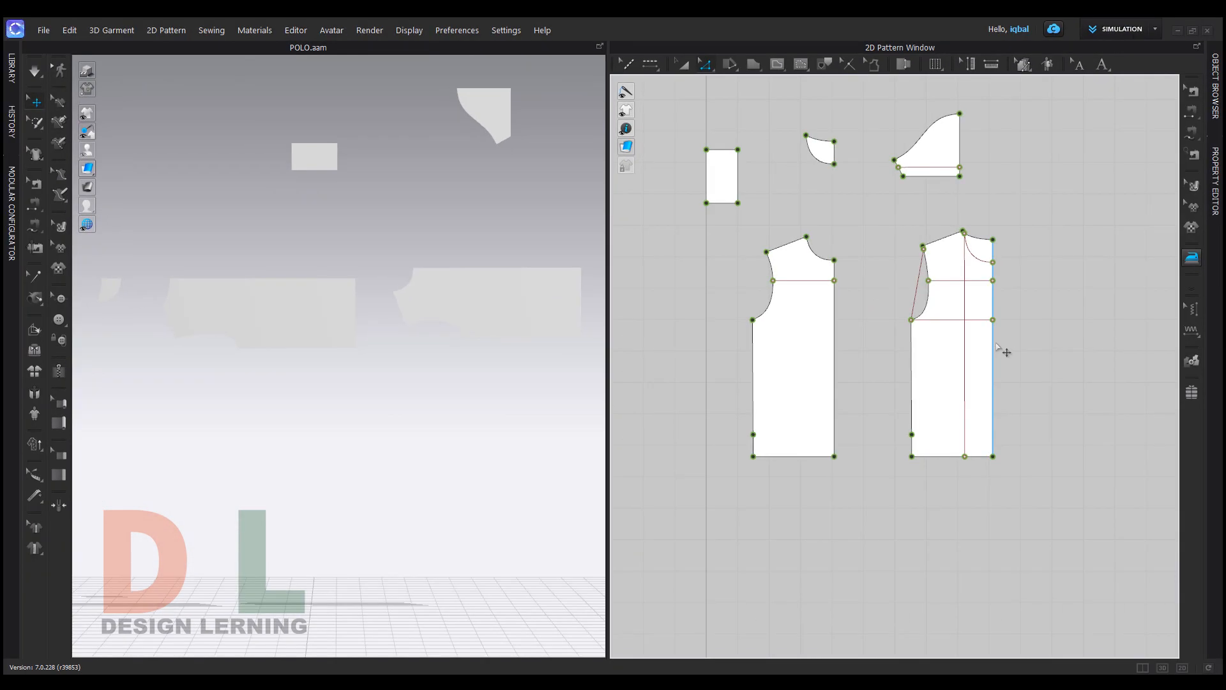
left_click(1044, 412)
right_click(994, 345)
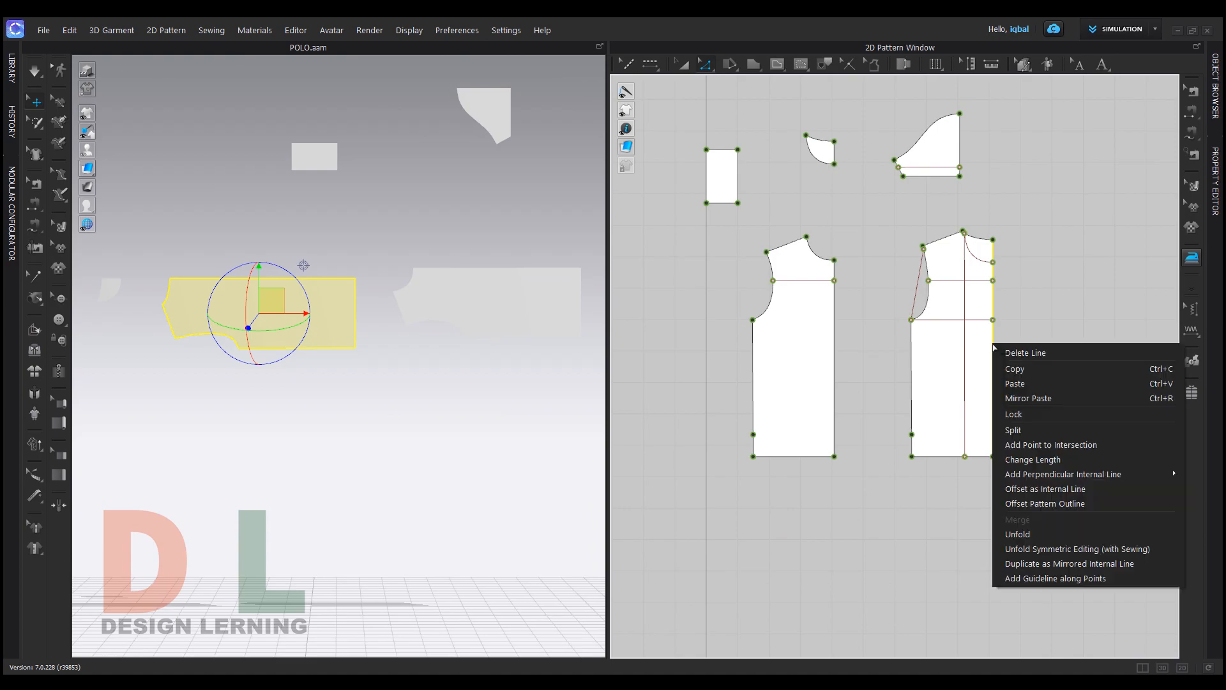
left_click(1030, 534)
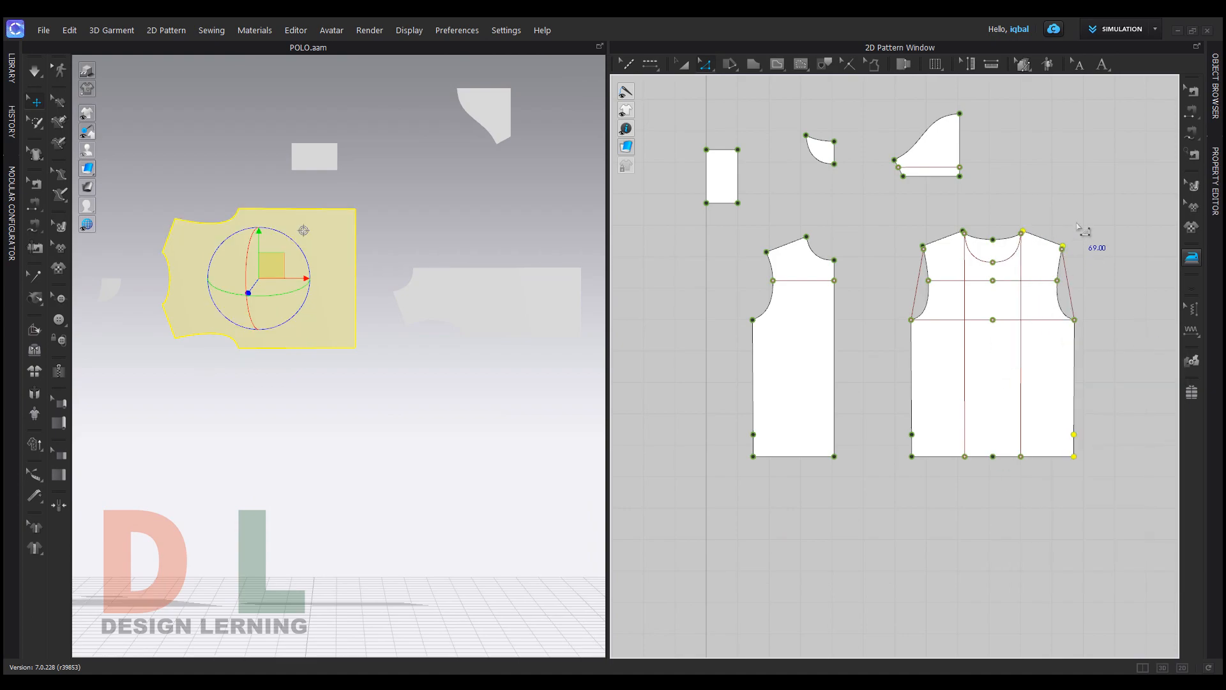
key("ctrl+z")
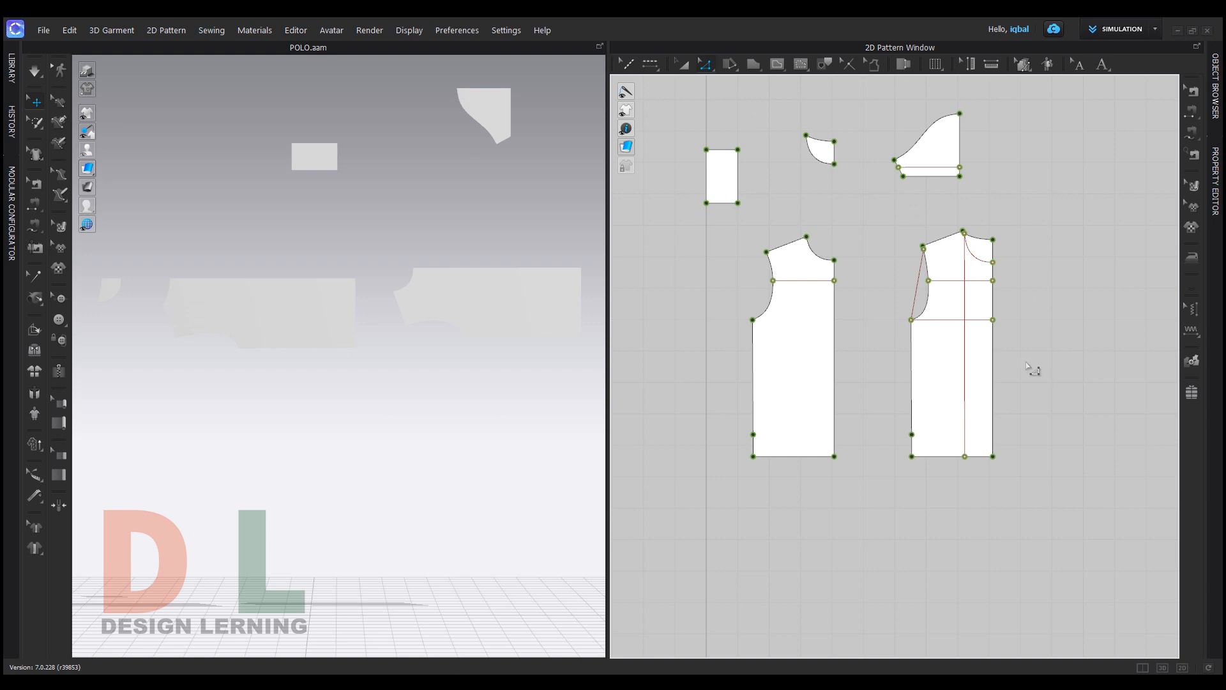
Unfold the half back and the half front into full pieces along their centre lines
left_click(993, 355)
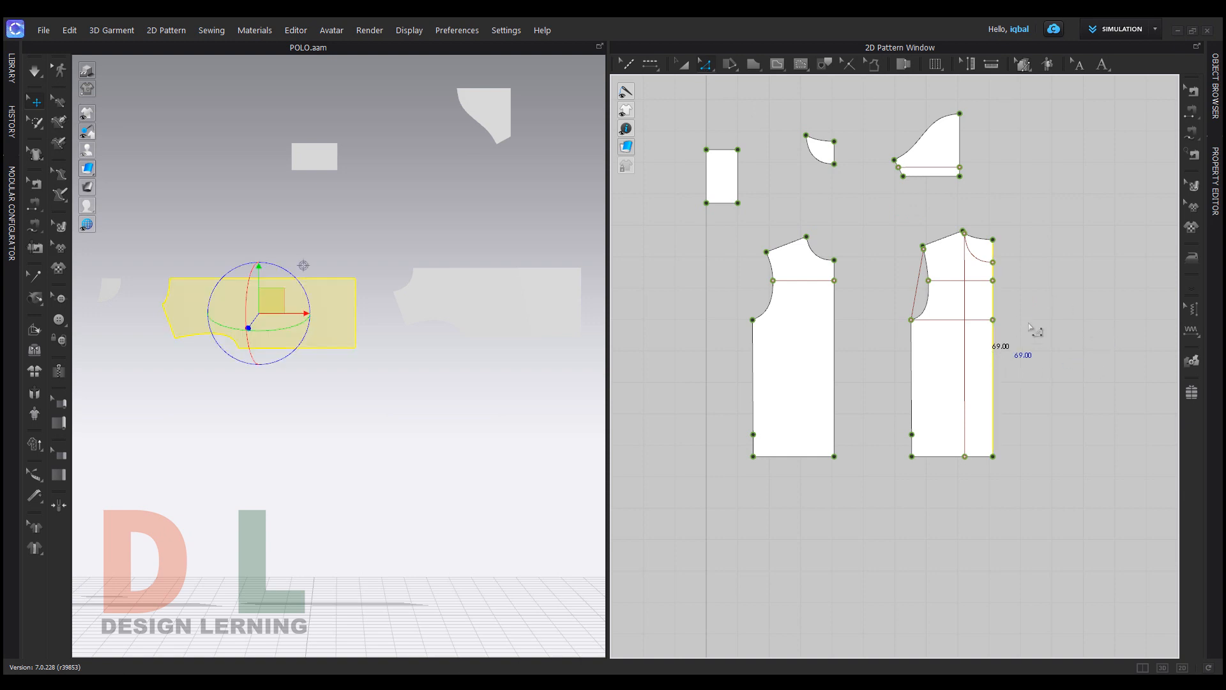
right_click(993, 346)
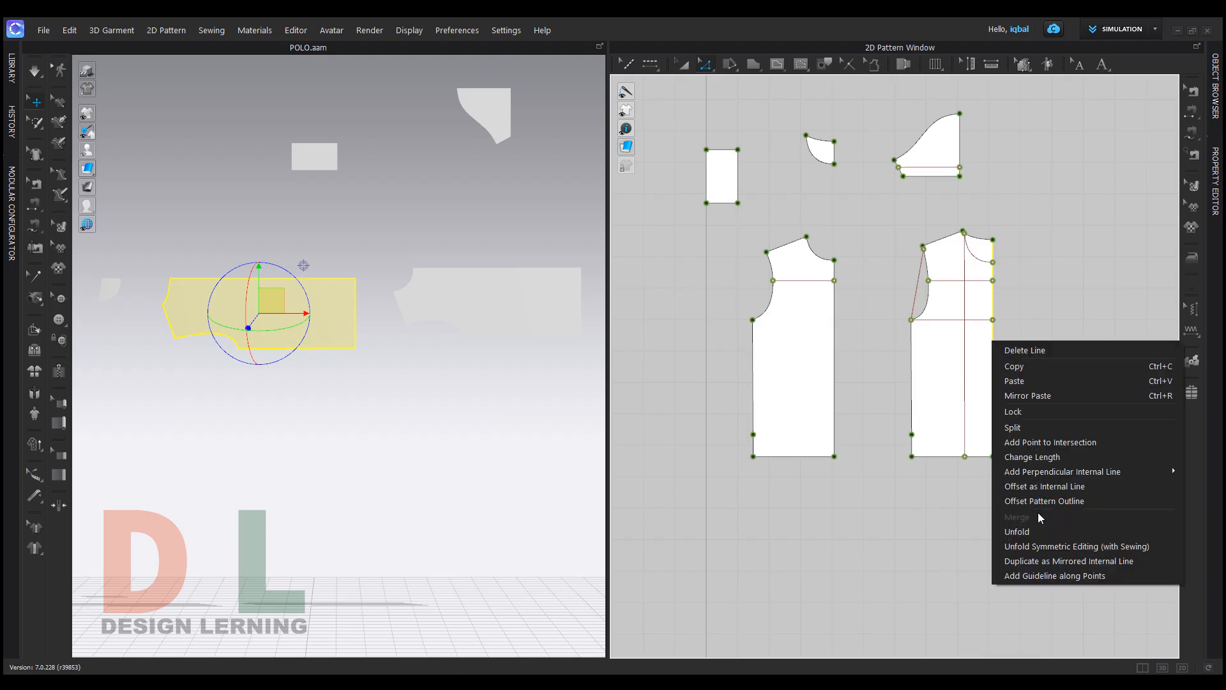
left_click(1032, 534)
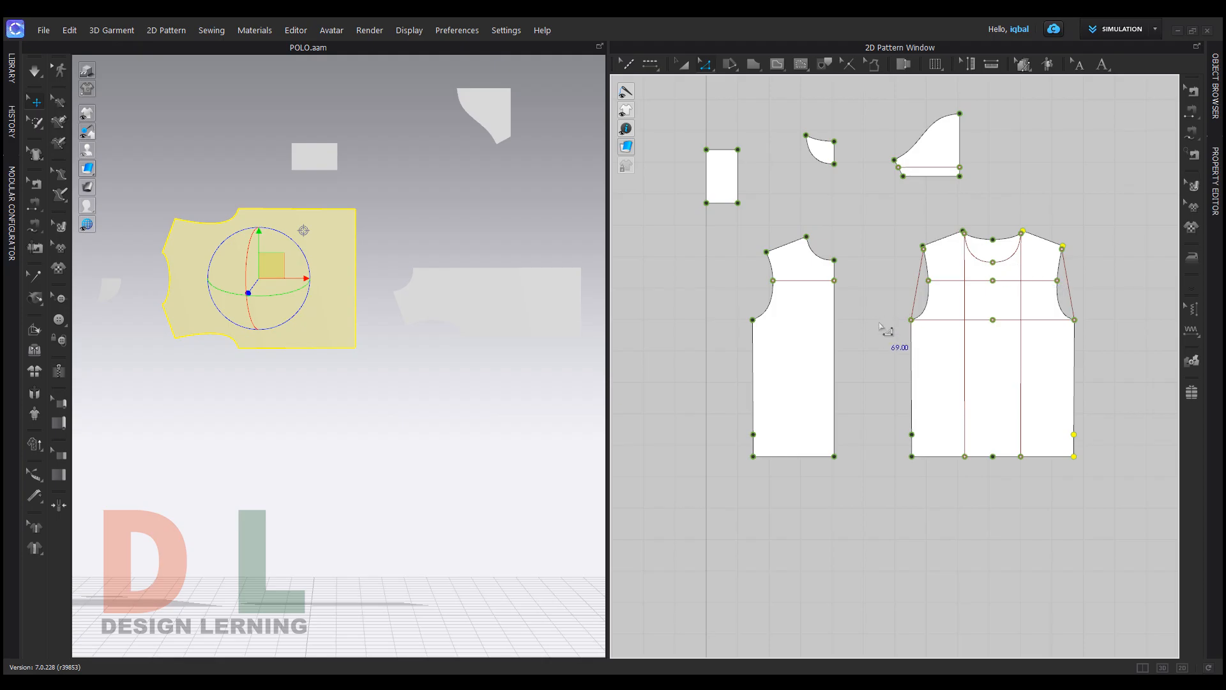
left_click(834, 345)
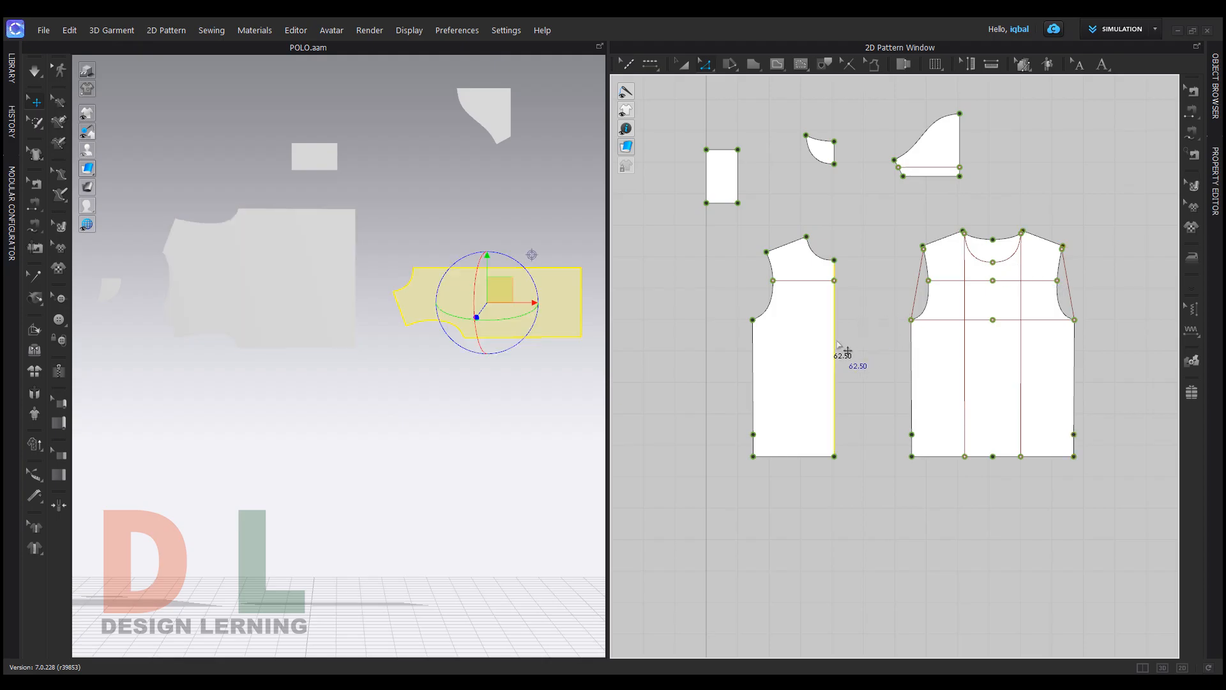
right_click(837, 345)
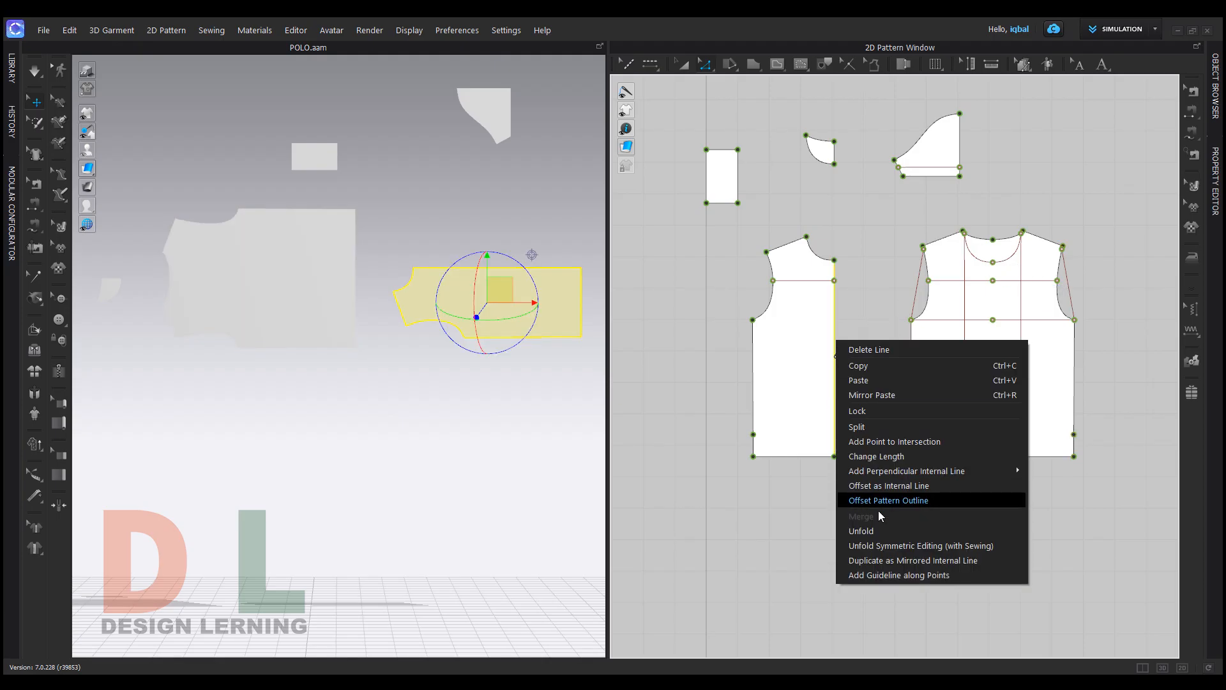
left_click(879, 531)
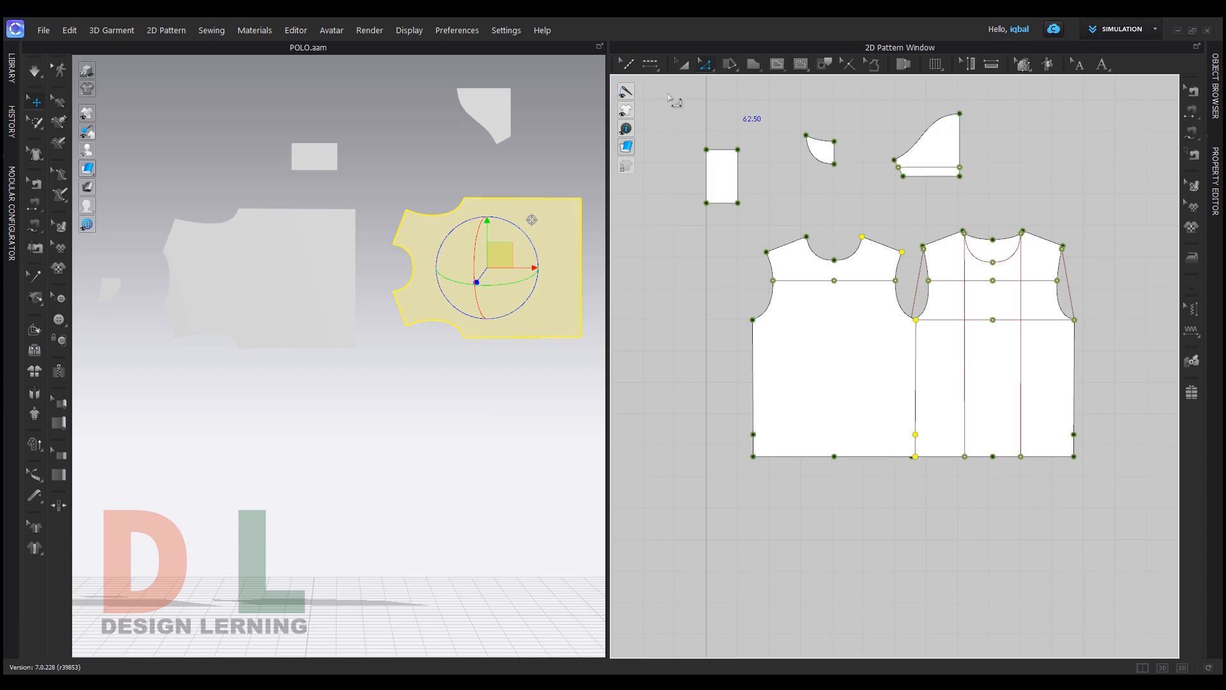
Move the unfolded front and back pieces apart so they no longer overlap
left_click(682, 64)
left_click(858, 388)
left_click_drag(858, 388, 807, 387)
left_click_drag(980, 386, 987, 386)
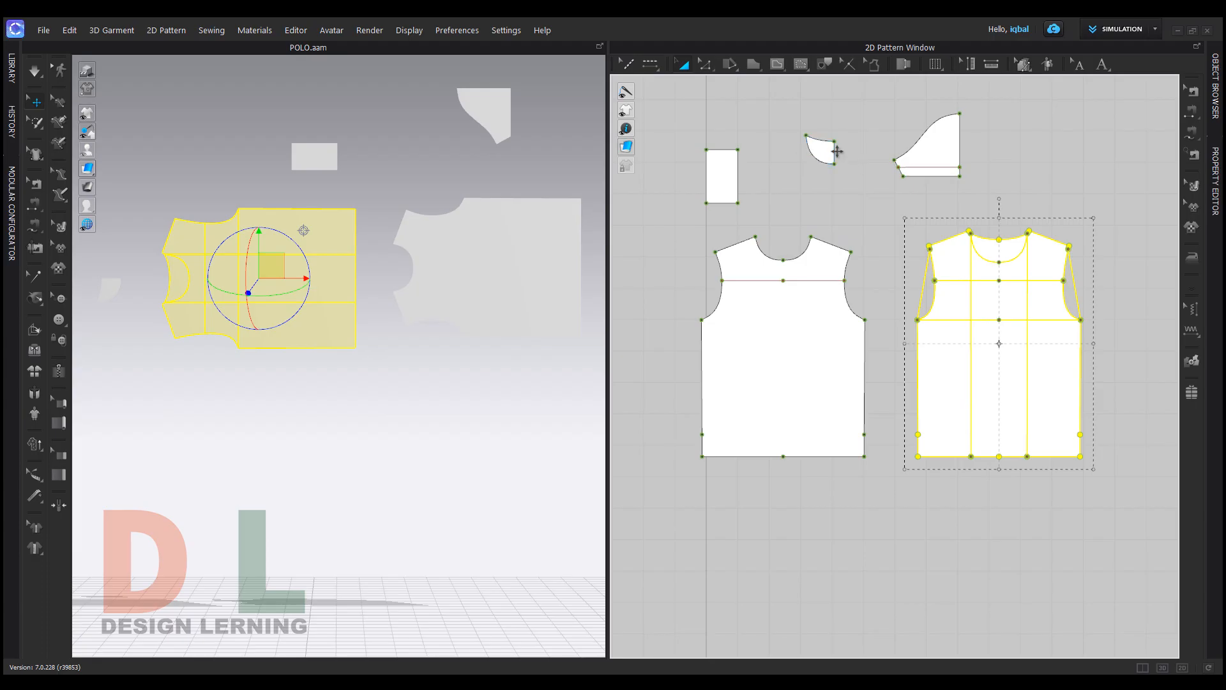
Unfold the small curved neck piece into a full half-moon along its straight centre edge
left_click(705, 64)
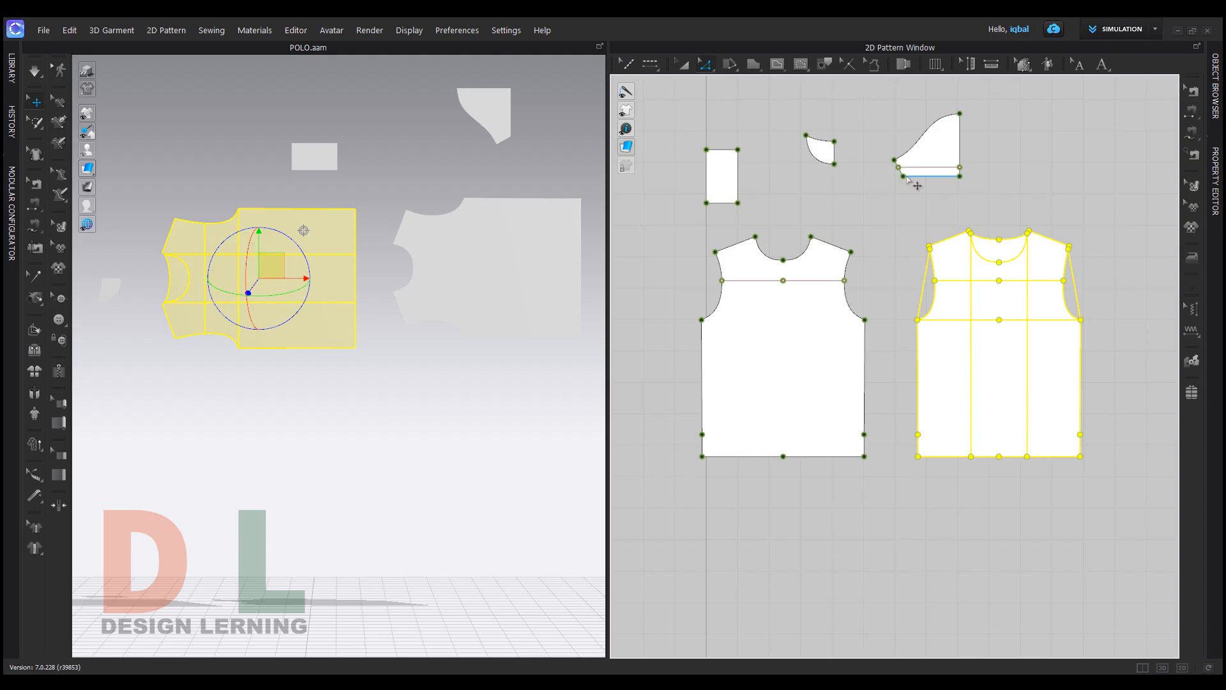
left_click(835, 156)
right_click(838, 156)
left_click(880, 325)
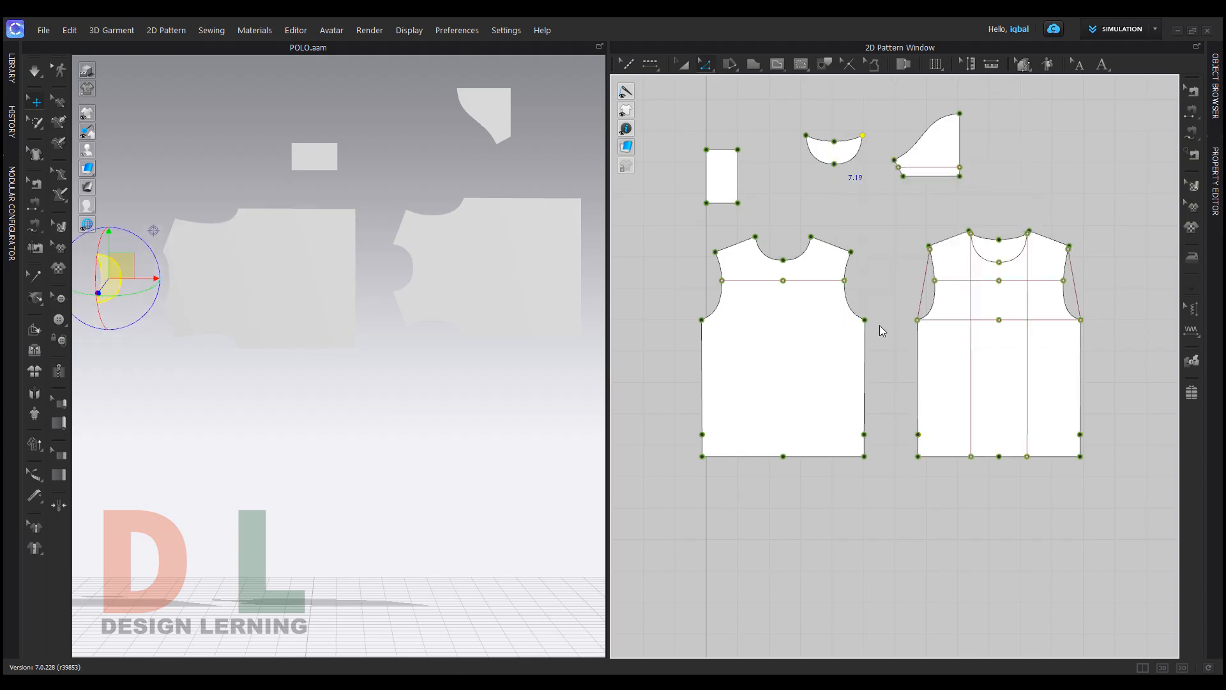
Unfold the half sleeve into a full sleeve along its straight centre edge
right_click(961, 148)
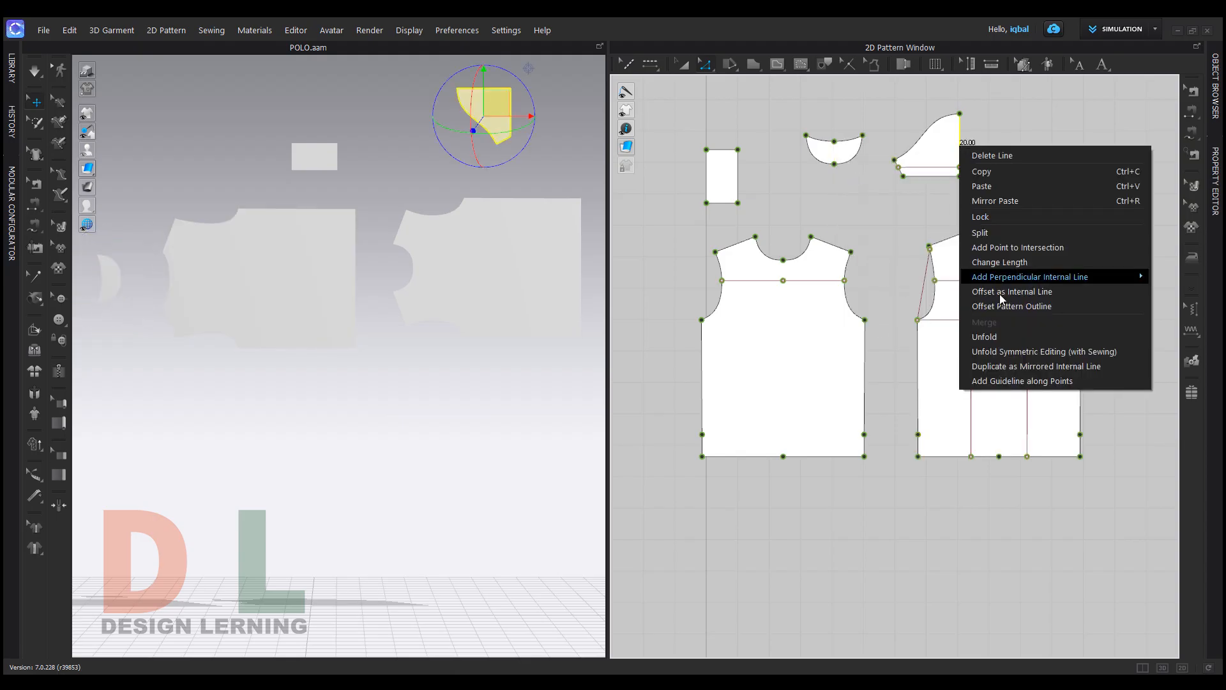
left_click(1005, 337)
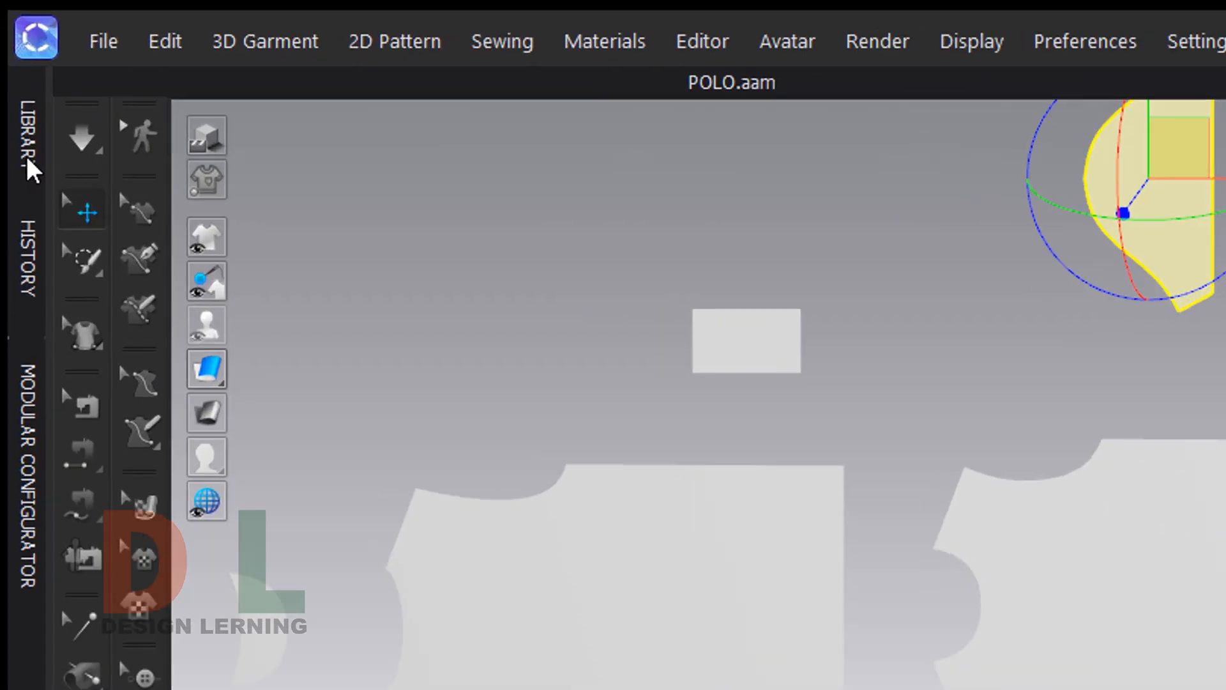
Load the MV2_Thomas.avt avatar from the library's Male_V2 folder into the 3D scene, and close the library
left_click(29, 161)
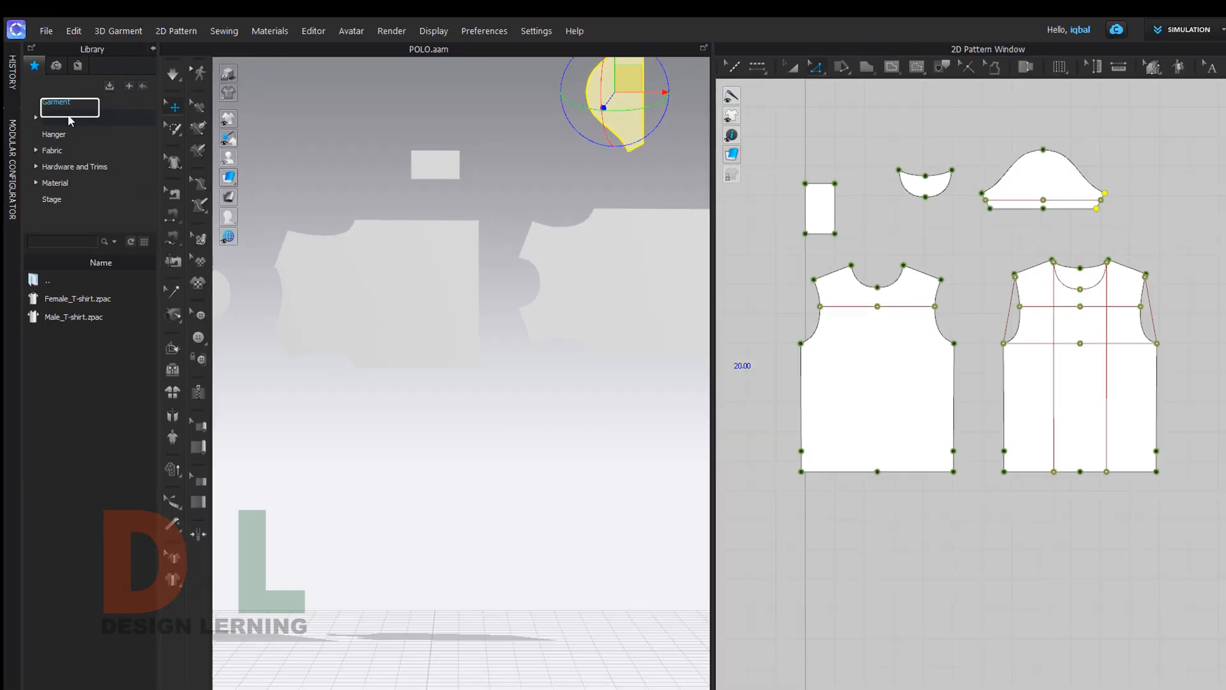
left_click(167, 258)
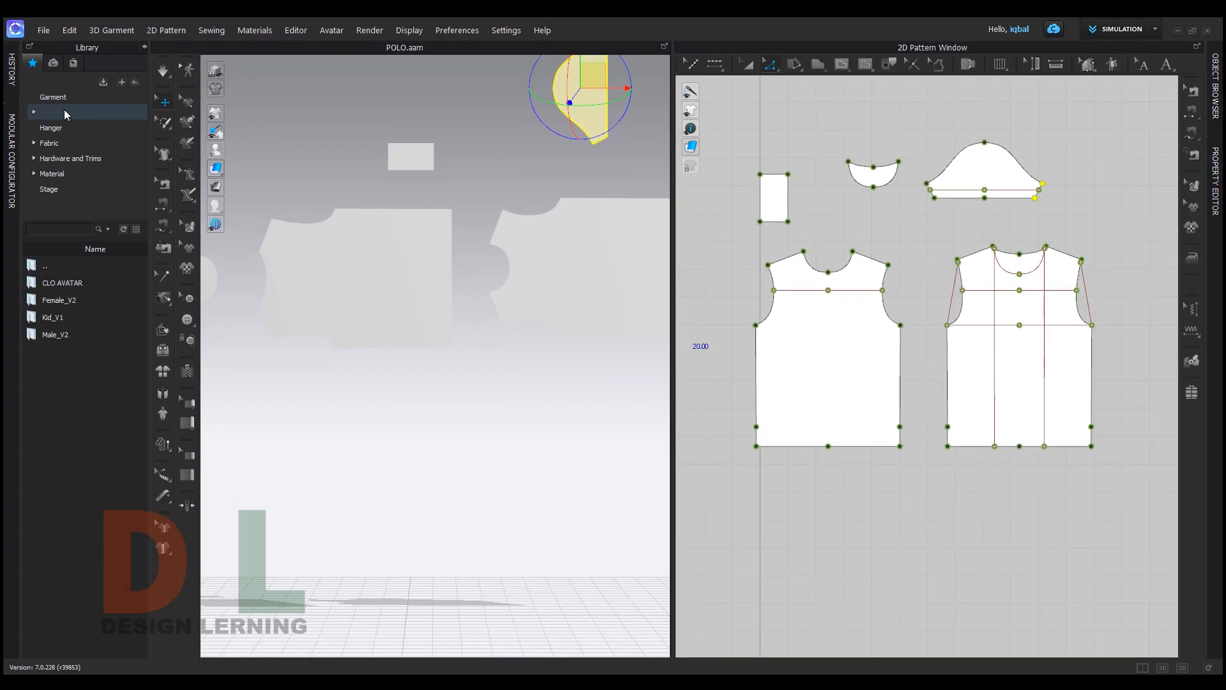
left_click(64, 112)
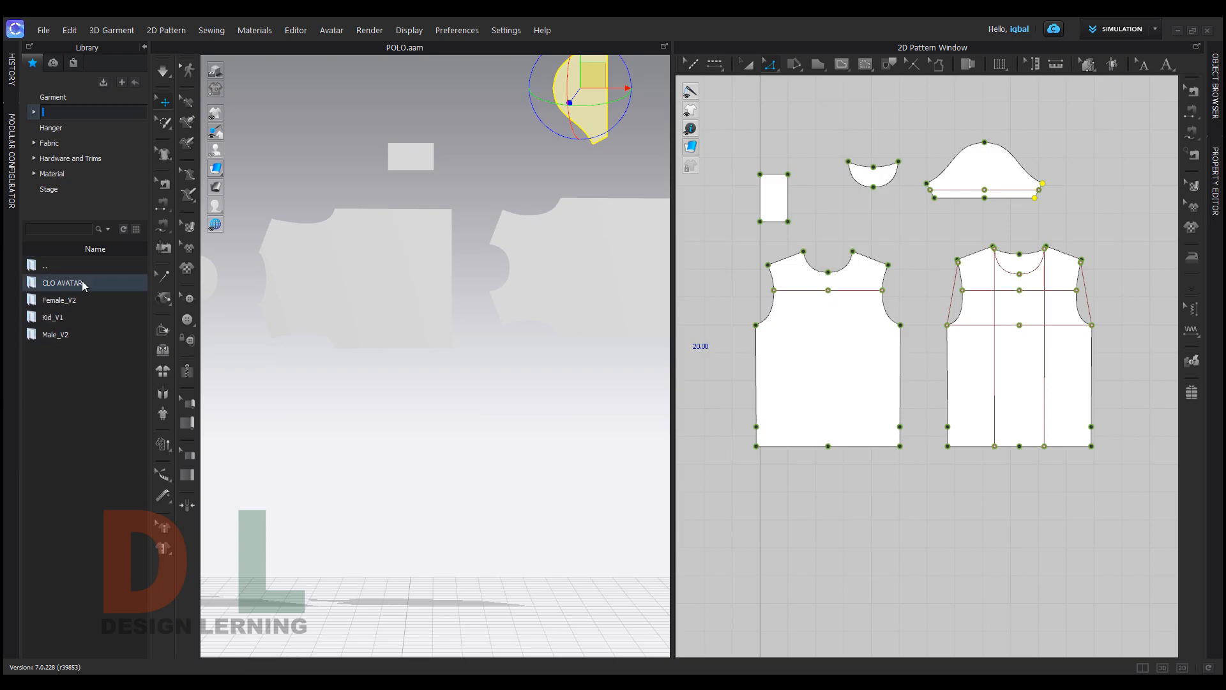
double_click(57, 336)
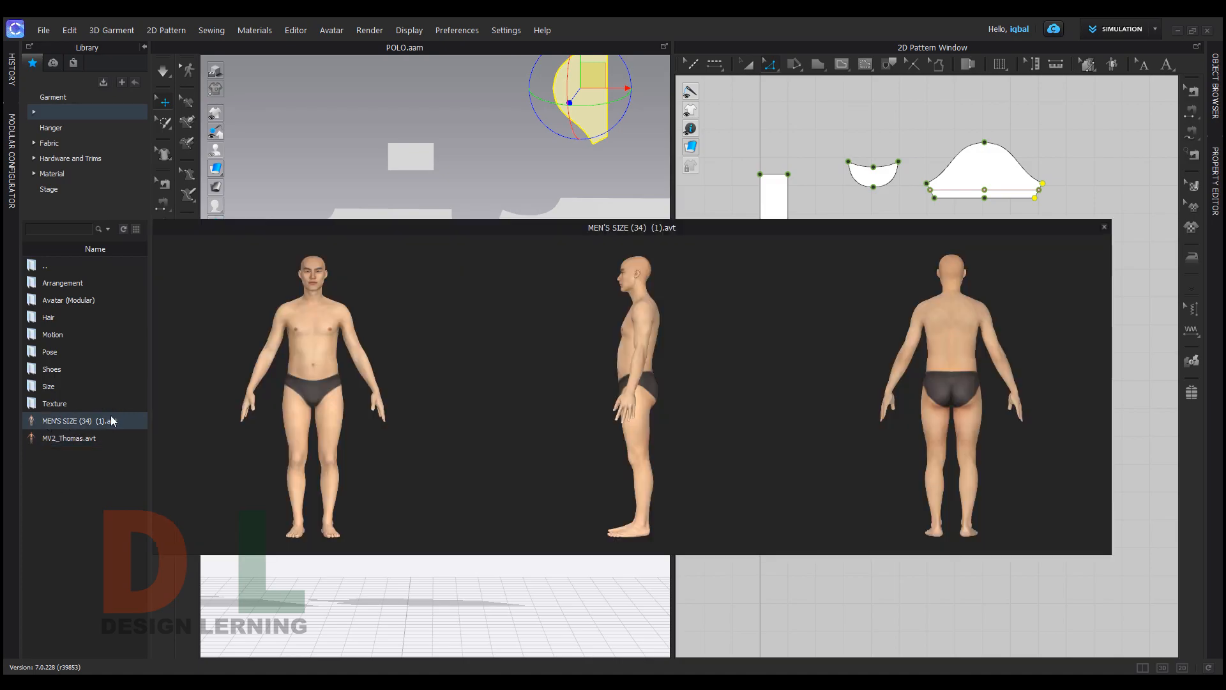
left_click_drag(99, 420, 276, 398)
mouse_move(81, 442)
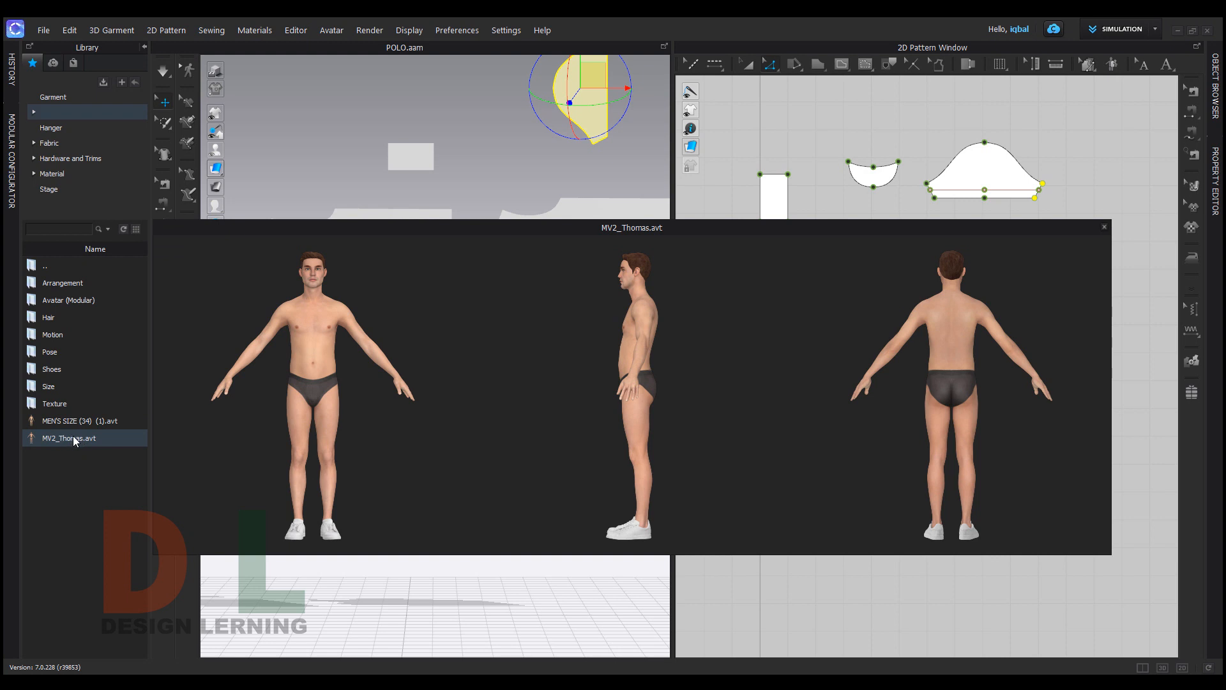
double_click(74, 441)
left_click(584, 394)
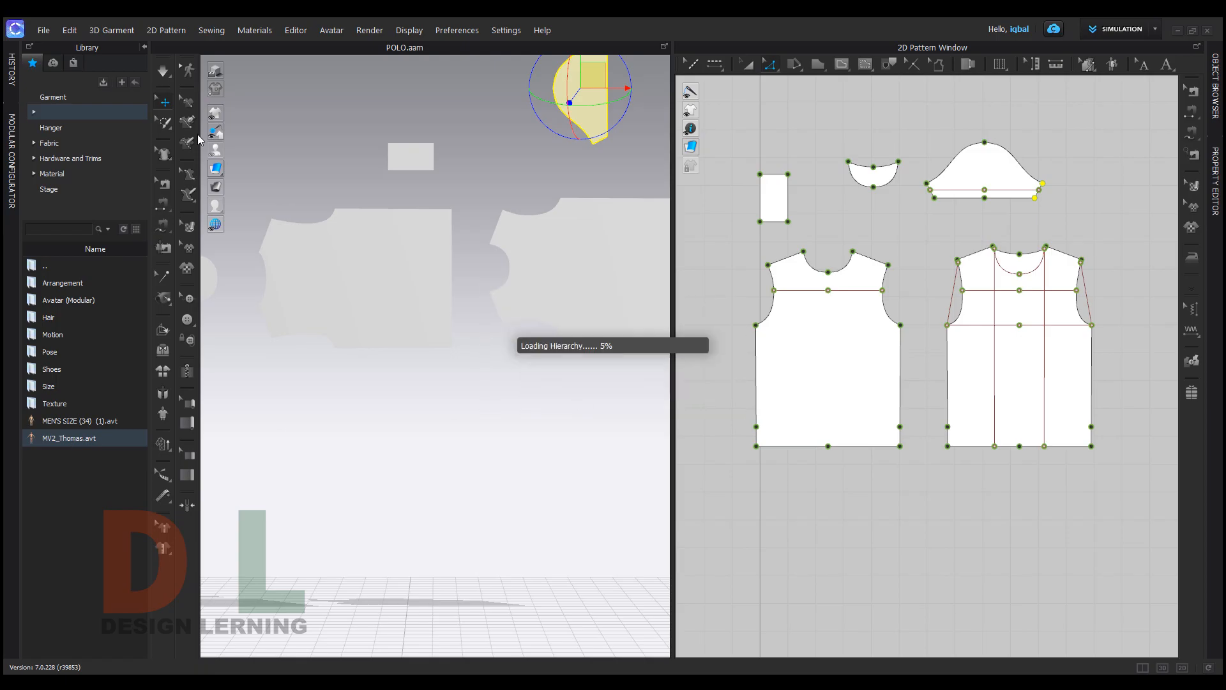
left_click(143, 46)
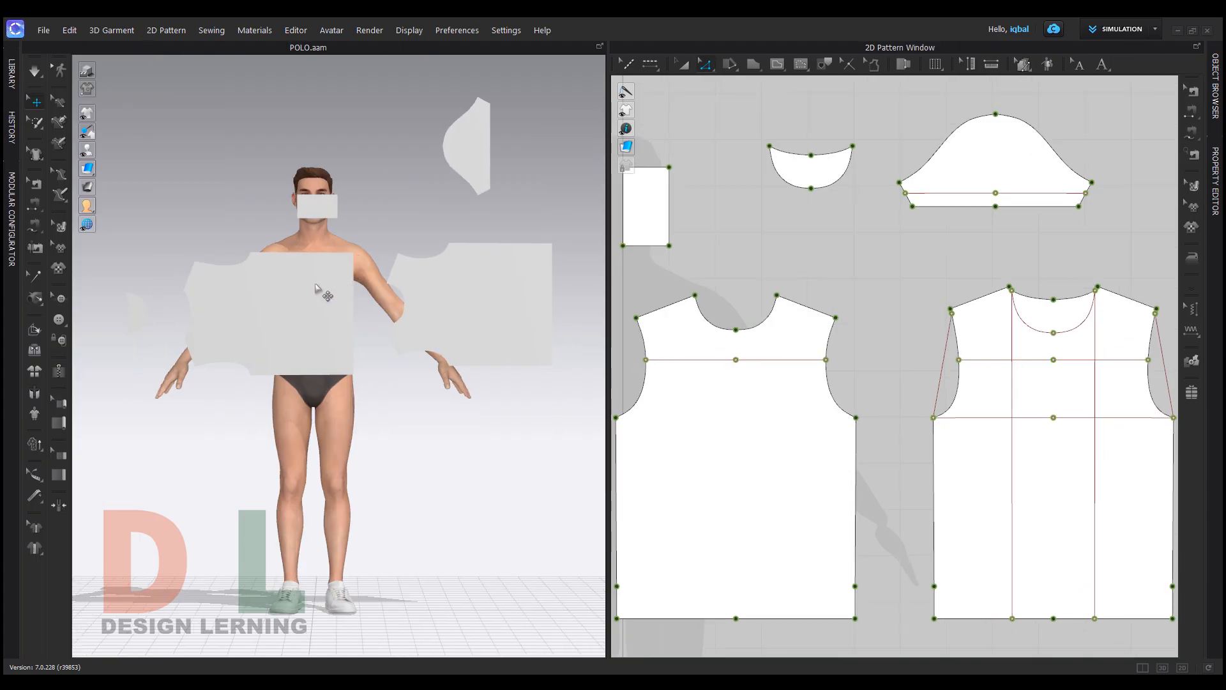
Display the arrangement points around the avatar
scroll(349, 306, "down", 3)
right_click_drag(402, 287, 447, 312)
right_click_drag(301, 317, 314, 311)
mouse_move(88, 152)
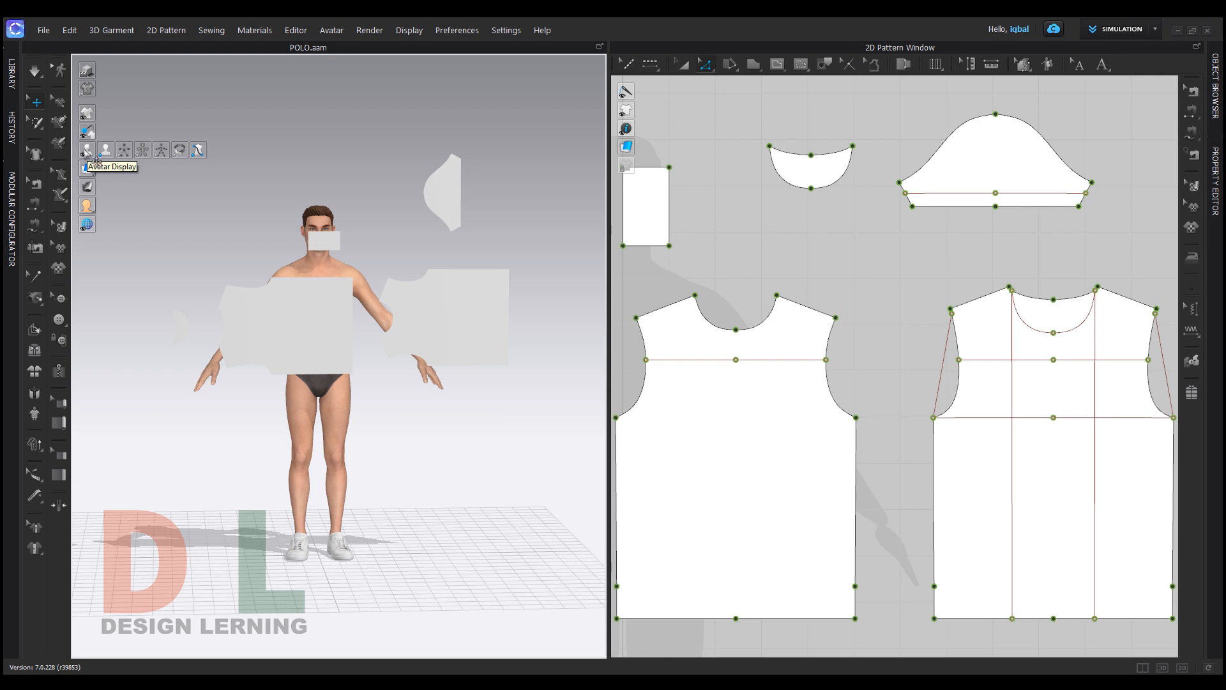
left_click(124, 151)
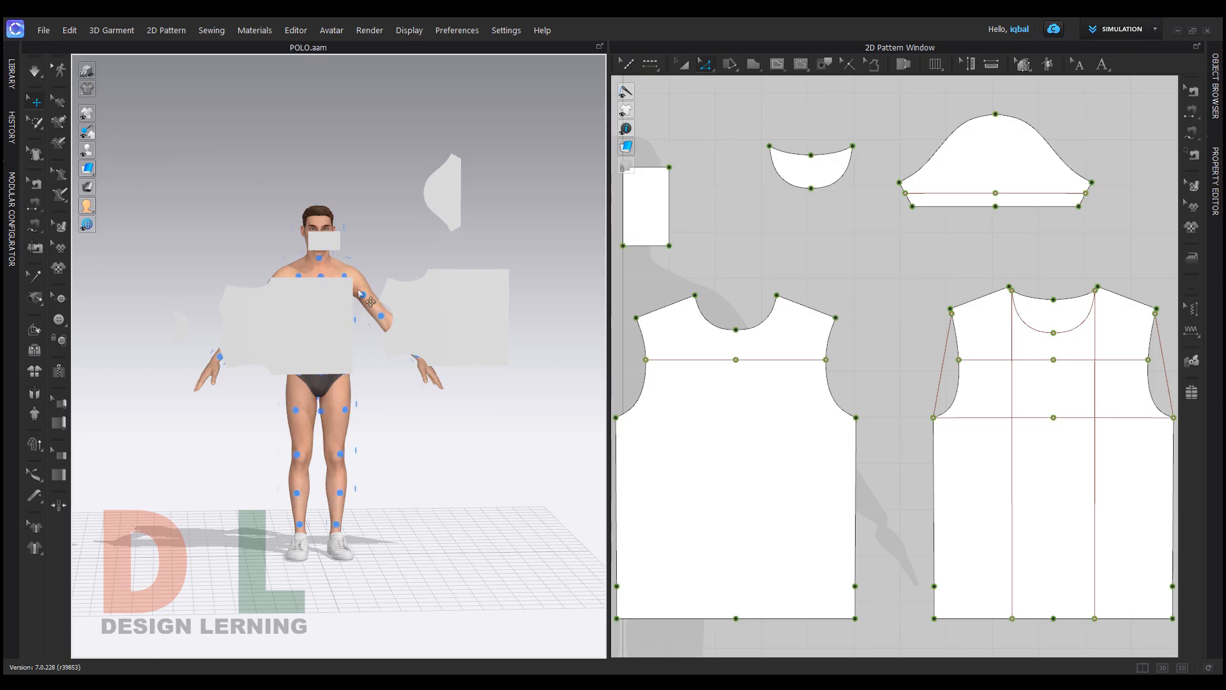
right_click_drag(253, 377, 237, 366)
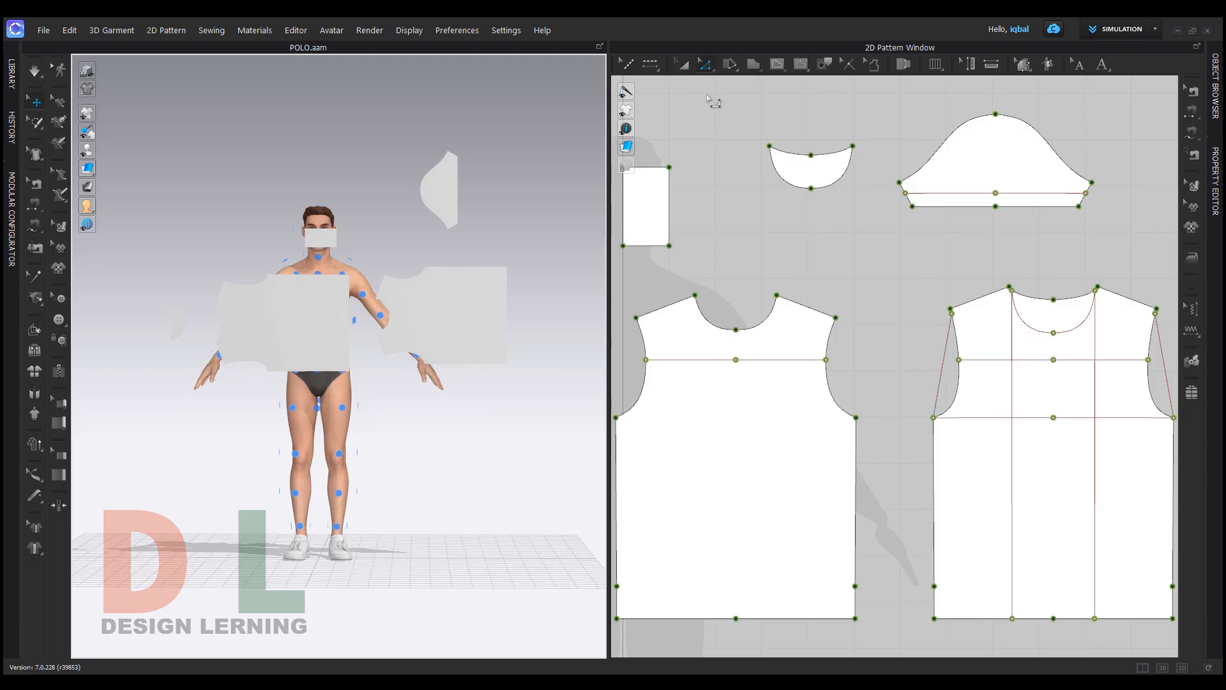
Arrange the front body piece around the avatar's chest and lower it onto the torso
left_click(682, 68)
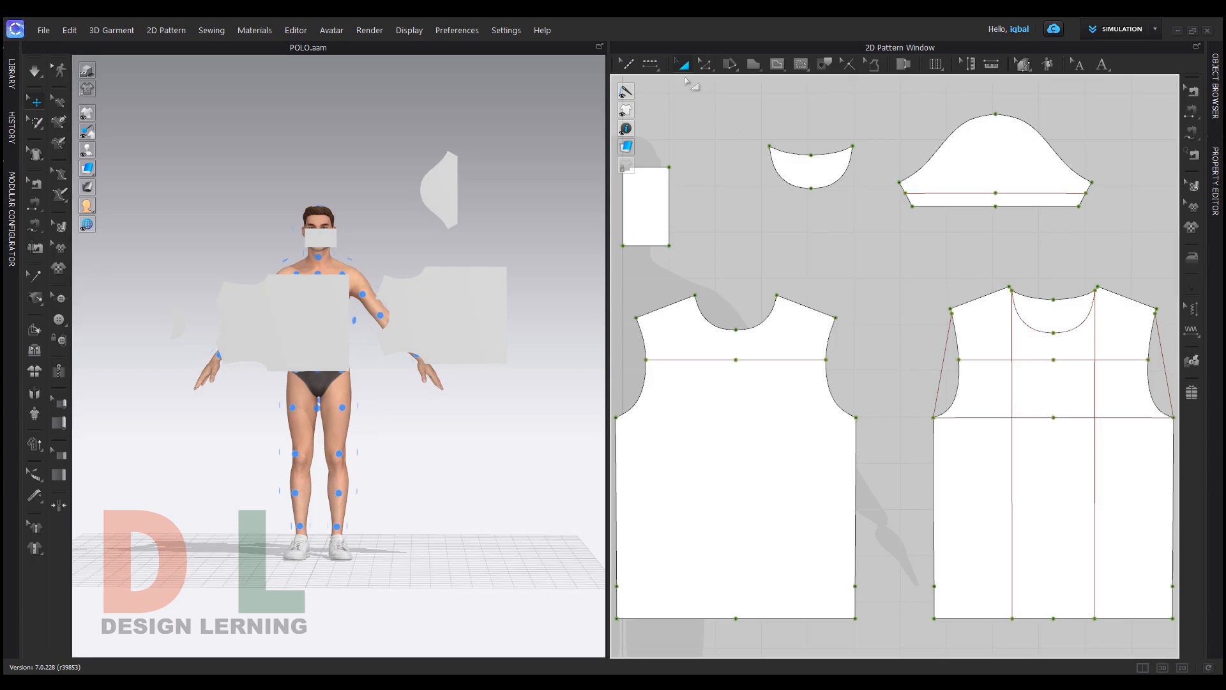
left_click(783, 446)
right_click_drag(391, 425, 377, 448)
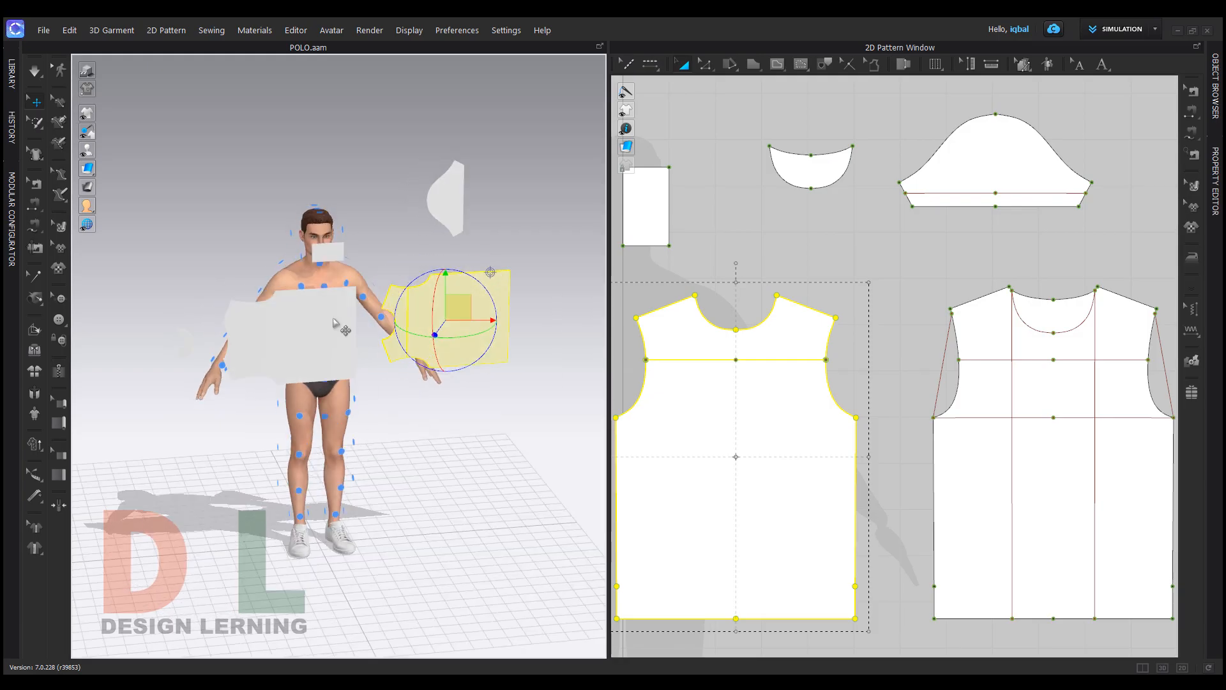
left_click(332, 281)
left_click_drag(332, 257, 330, 306)
Arrange the back body piece around the avatar's back using a centre back arrangement point
right_click_drag(249, 349, 498, 313)
left_click(397, 321)
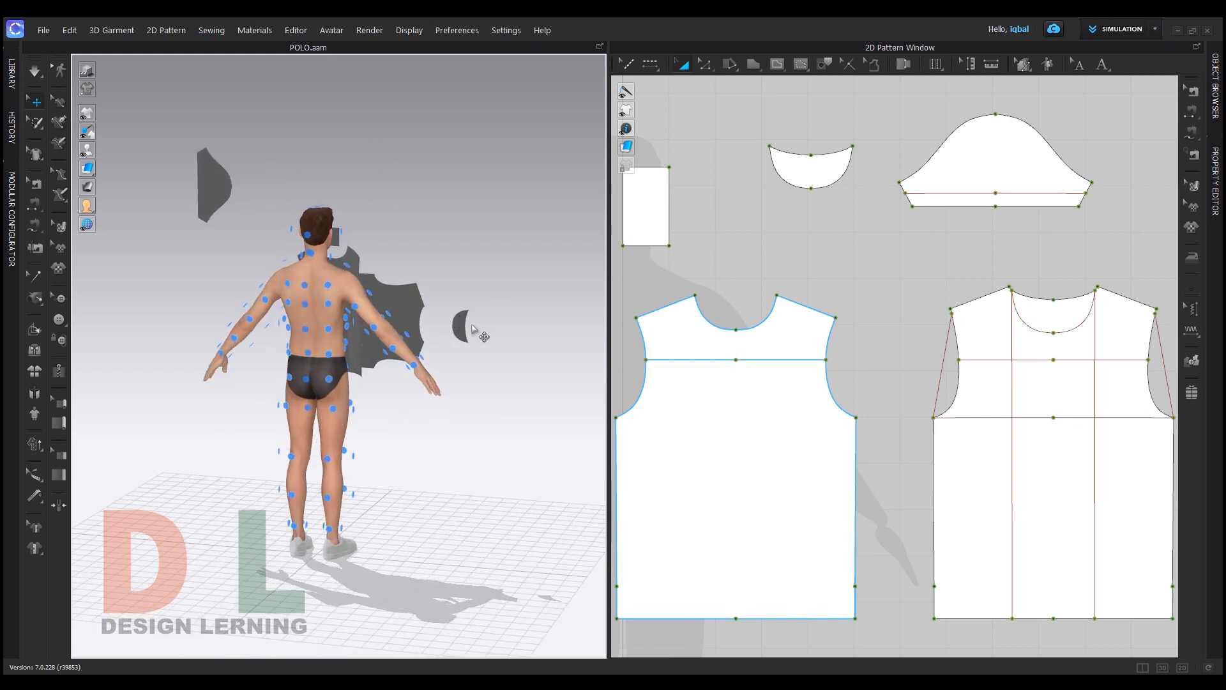
left_click(1075, 490)
right_click_drag(447, 409, 345, 319)
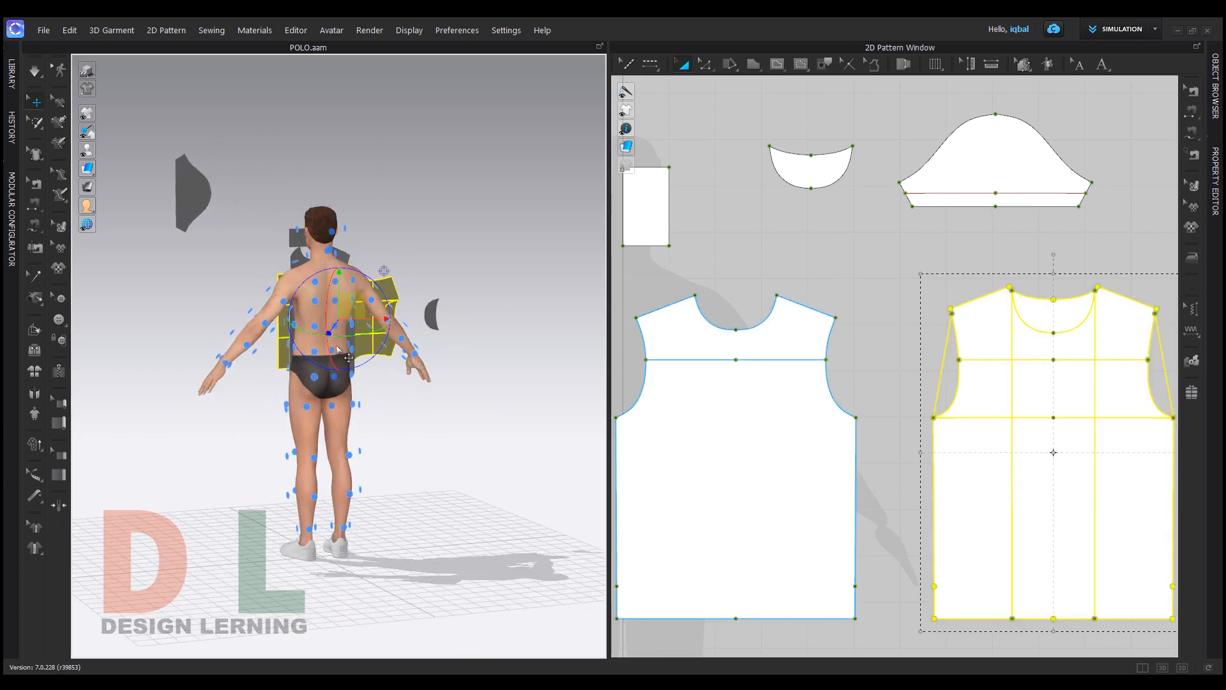
key("8")
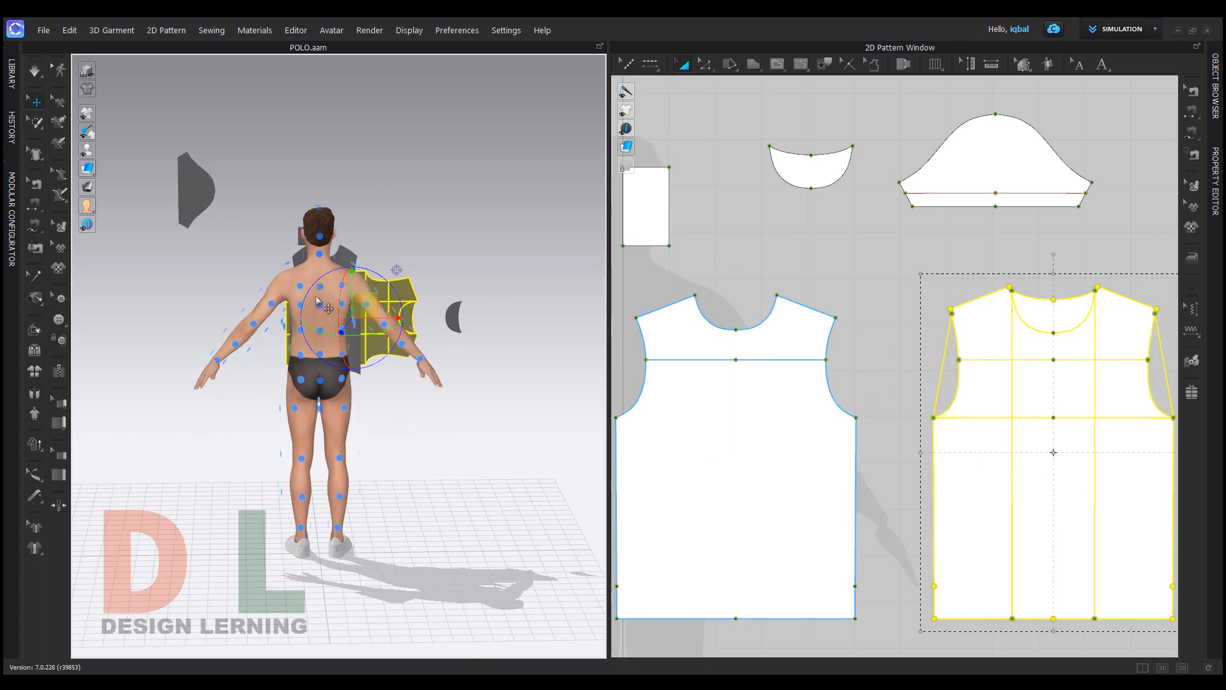
key("4")
right_click_drag(326, 365, 261, 345)
key("2")
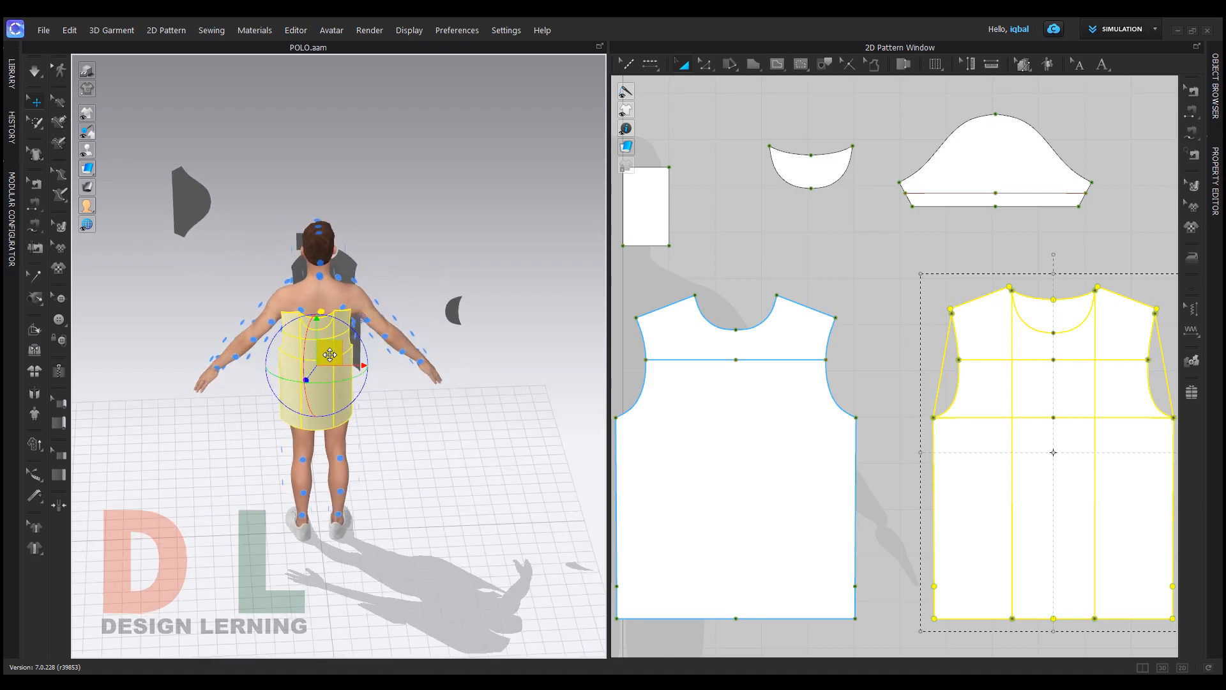
Arrange the half-moon neck piece at the avatar's upper back and raise the back body piece along the torso
left_click(816, 161)
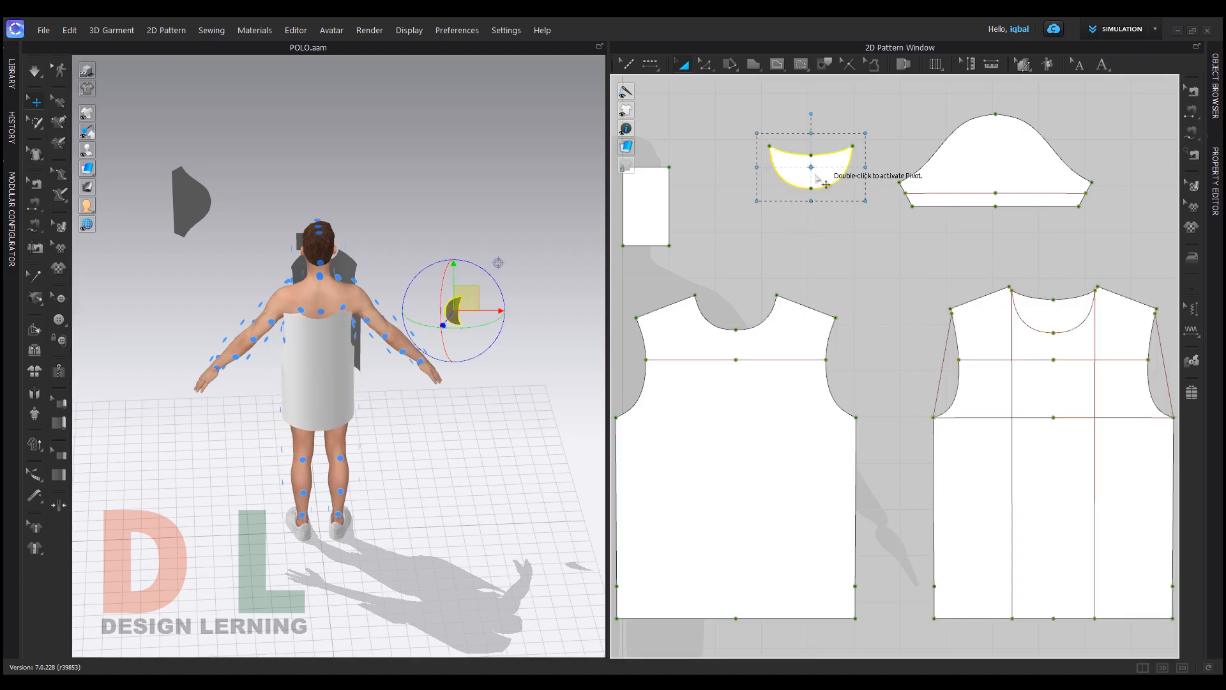
left_click(326, 311)
right_click_drag(267, 354, 383, 342)
left_click(393, 331)
left_click_drag(394, 331, 393, 302)
right_click_drag(456, 333, 502, 326)
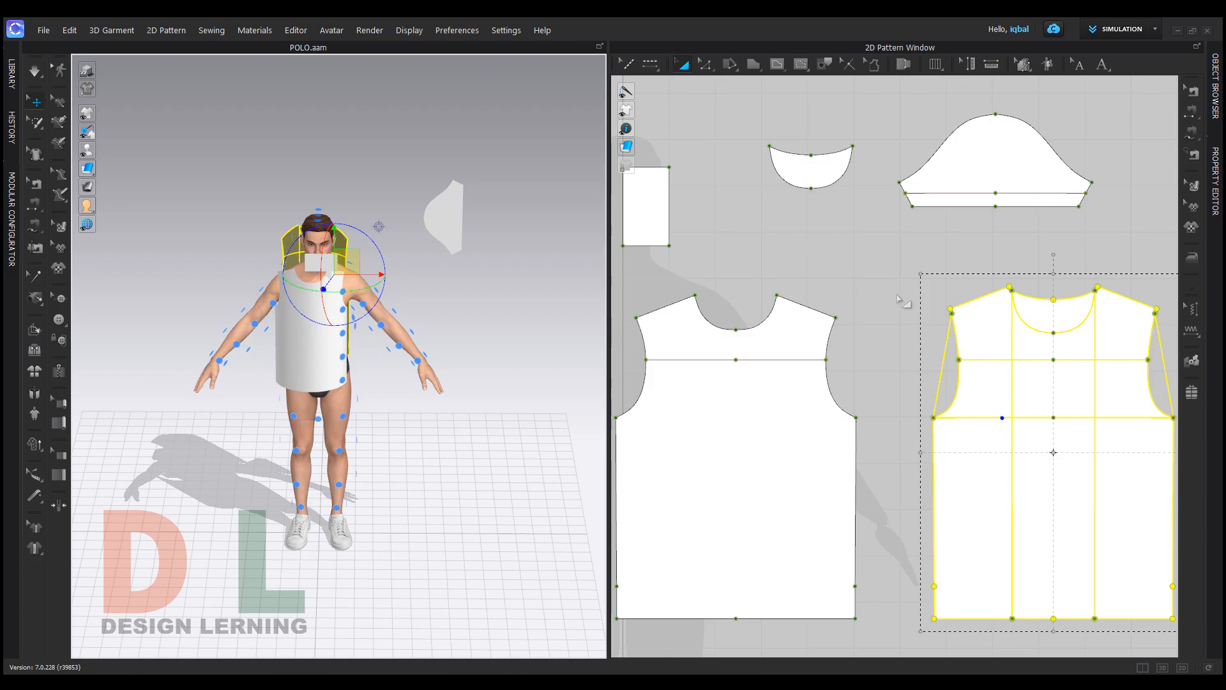
Duplicate the sleeve and place the copy beside the original in the 2D pattern layout
scroll(890, 290, "down", 5)
left_click(944, 234)
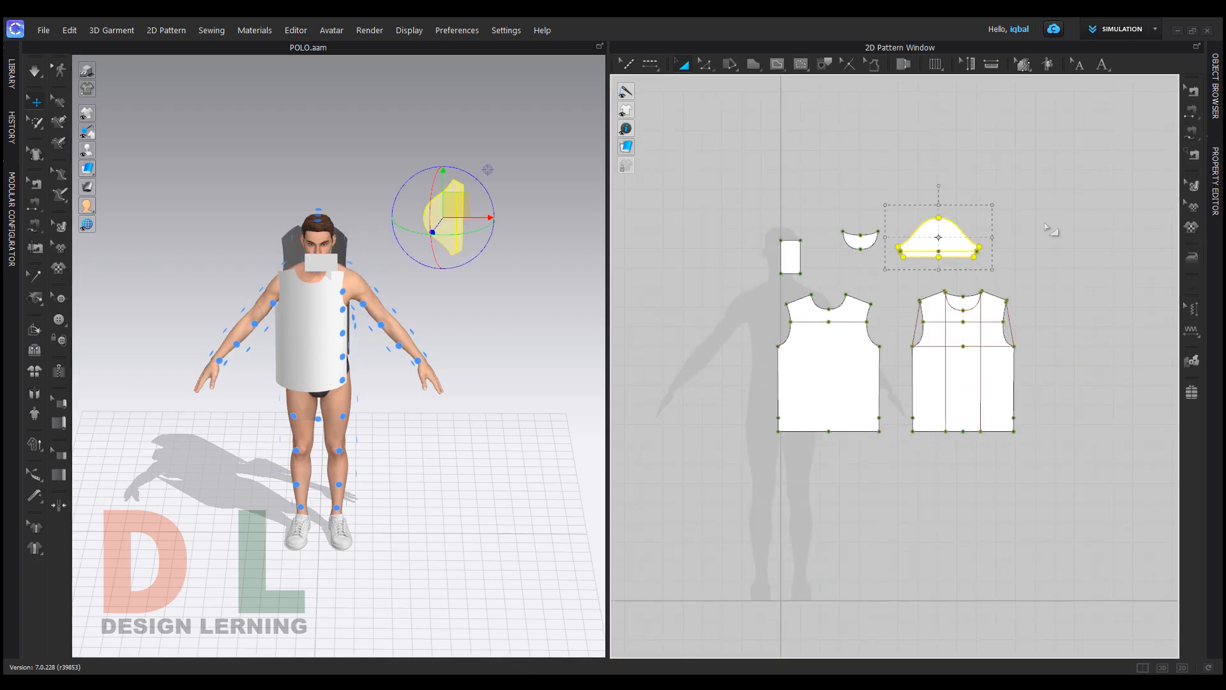
key("ctrl+v")
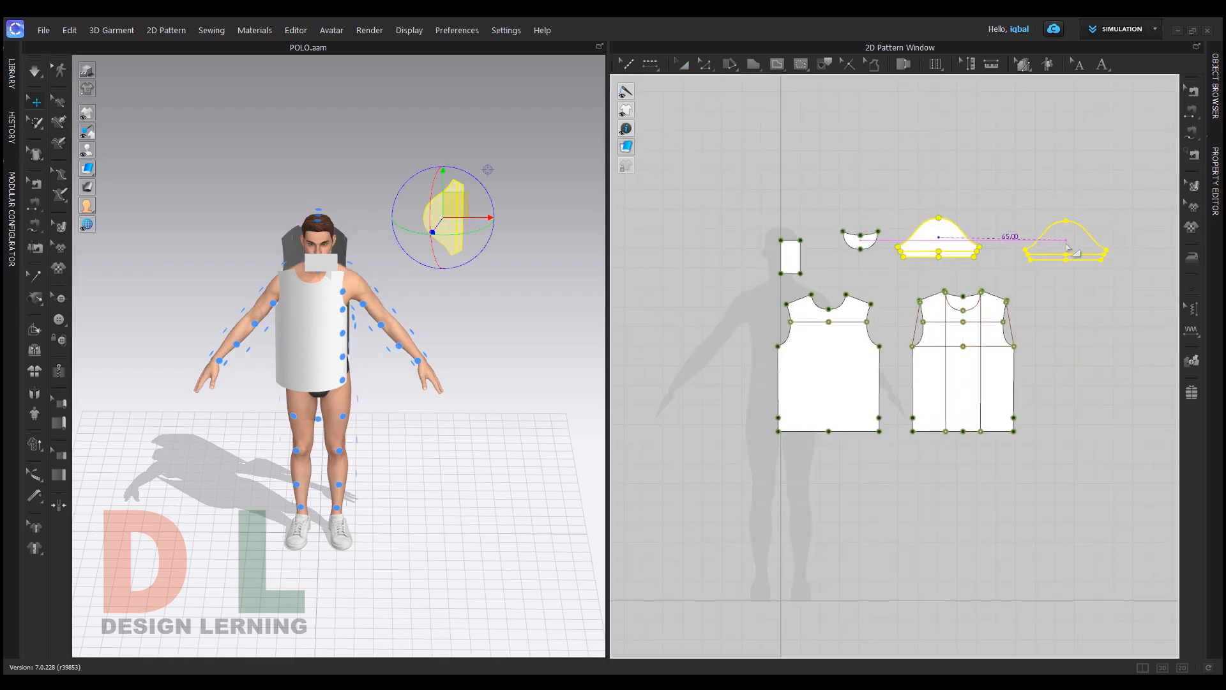
left_click(1068, 247)
Arrange the two sleeves around the avatar's upper arms, one on each side, and clear the selection
right_click_drag(490, 309, 665, 324)
left_click(936, 236)
right_click_drag(354, 377, 308, 317)
left_click(351, 332)
scroll(308, 317, "up", 4)
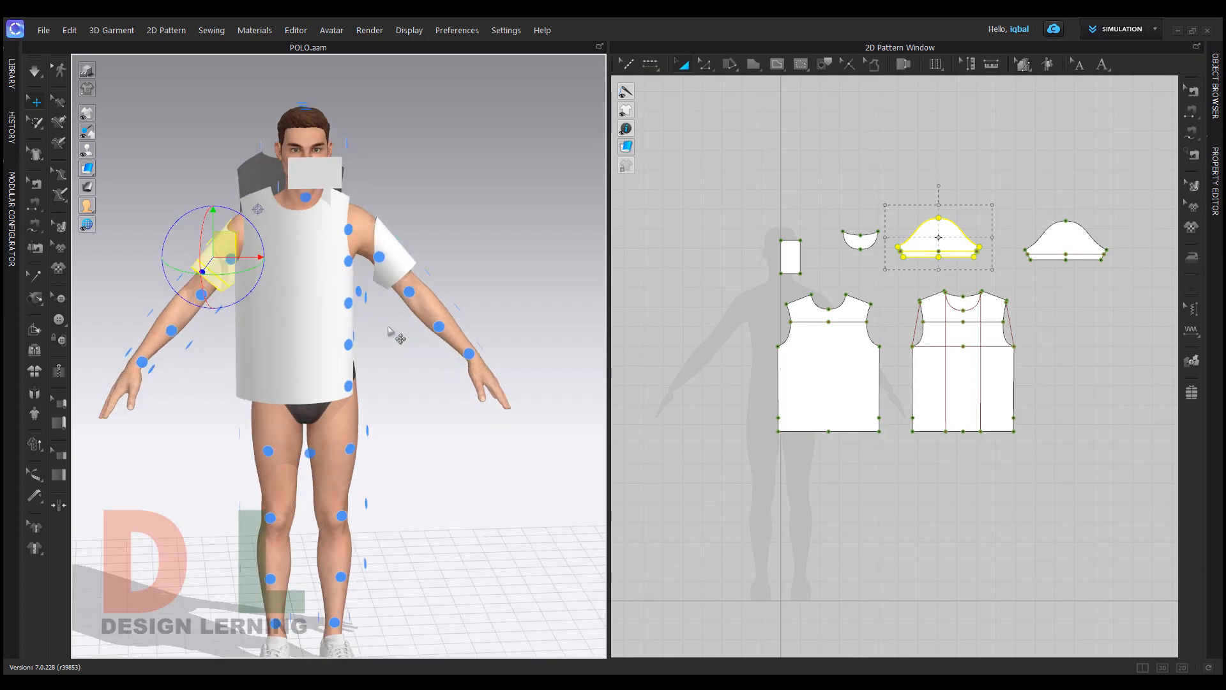
left_click(724, 438)
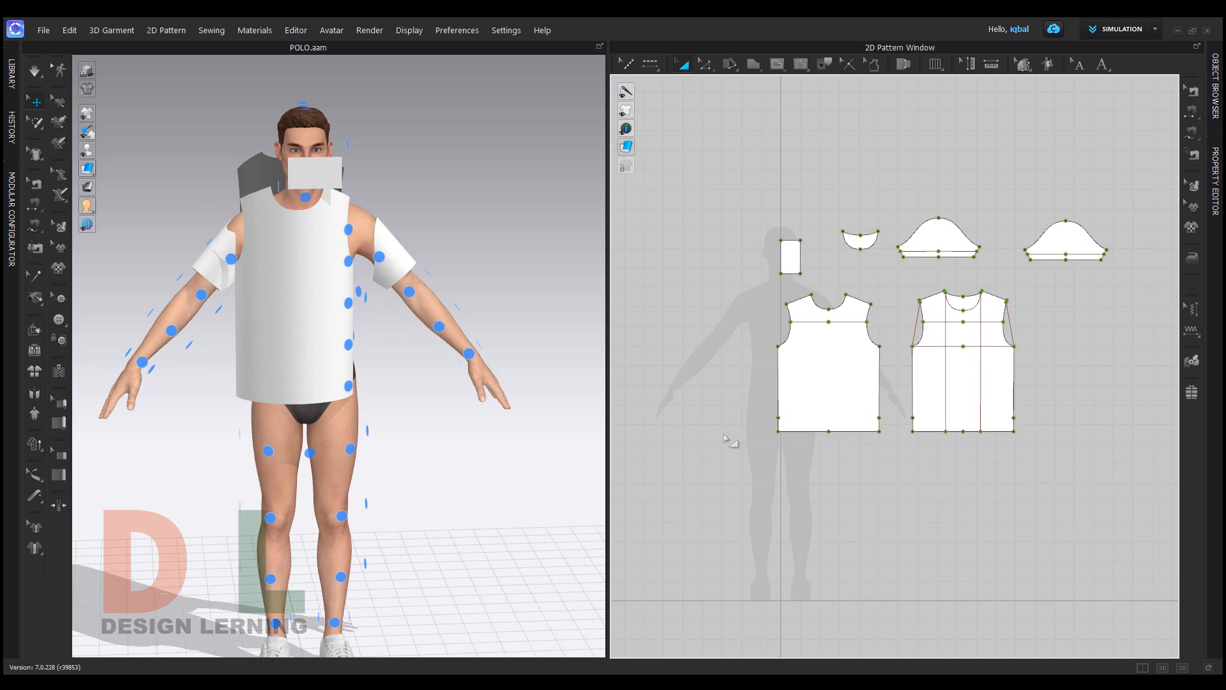
scroll(868, 320, "up", 2)
scroll(866, 317, "down", 3)
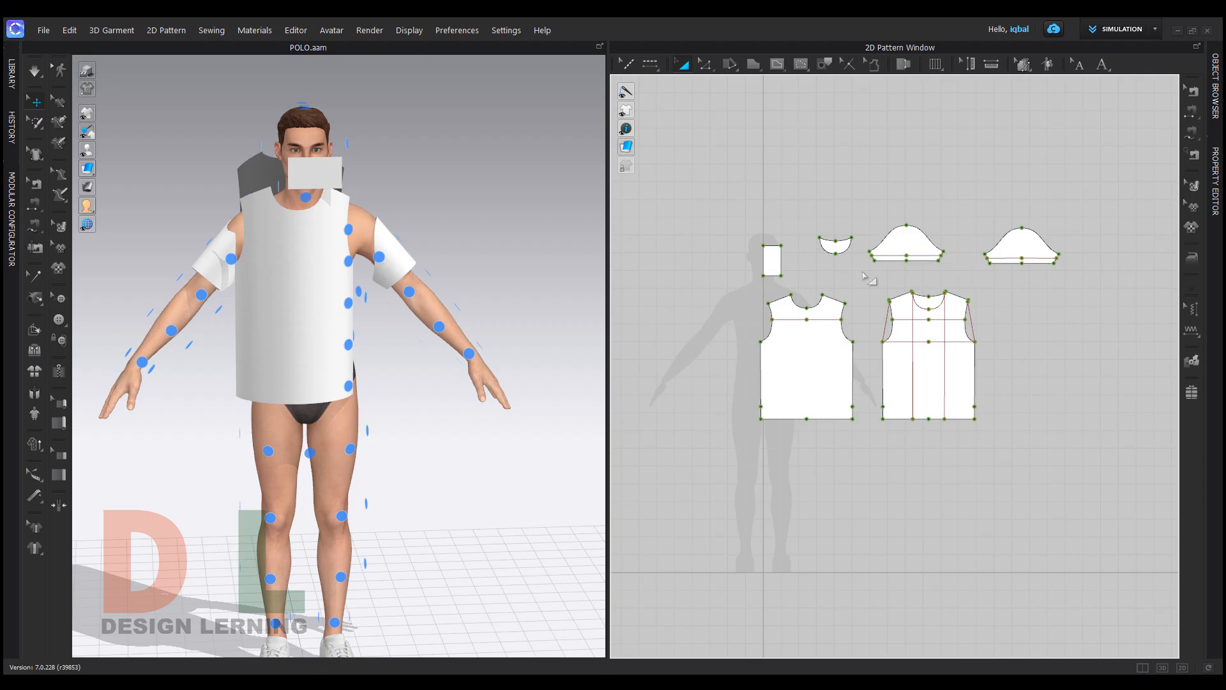
scroll(865, 275, "up", 3)
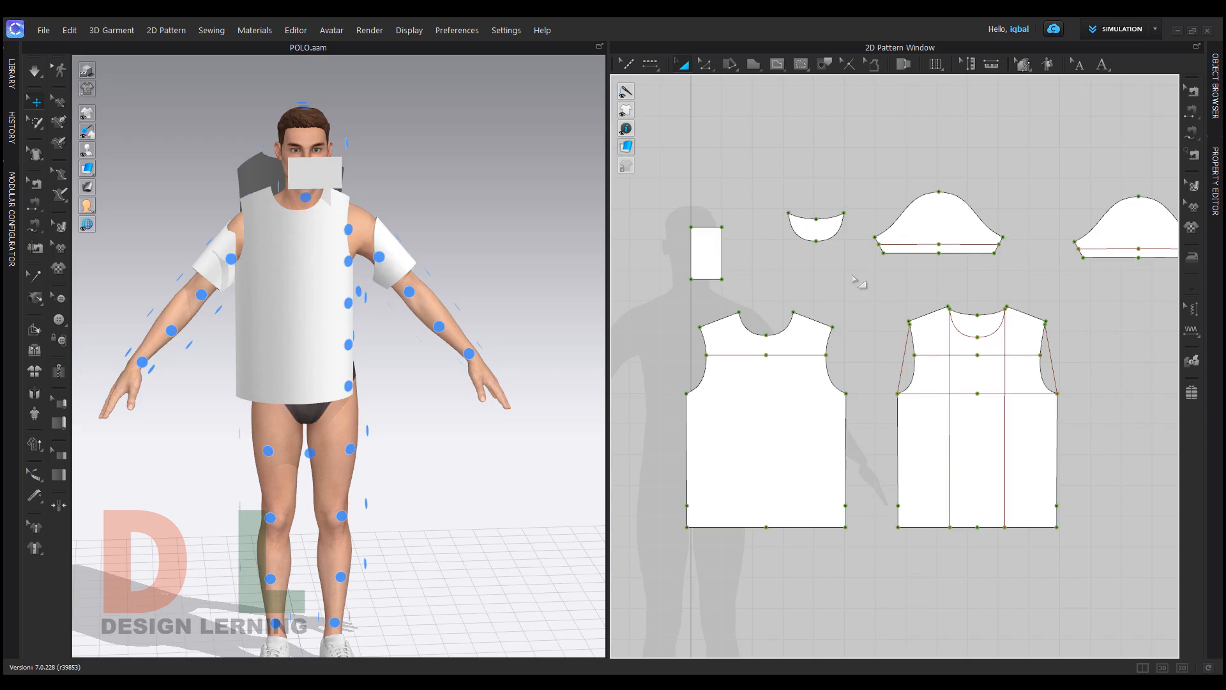
scroll(856, 319, "down", 2)
scroll(851, 313, "up", 4)
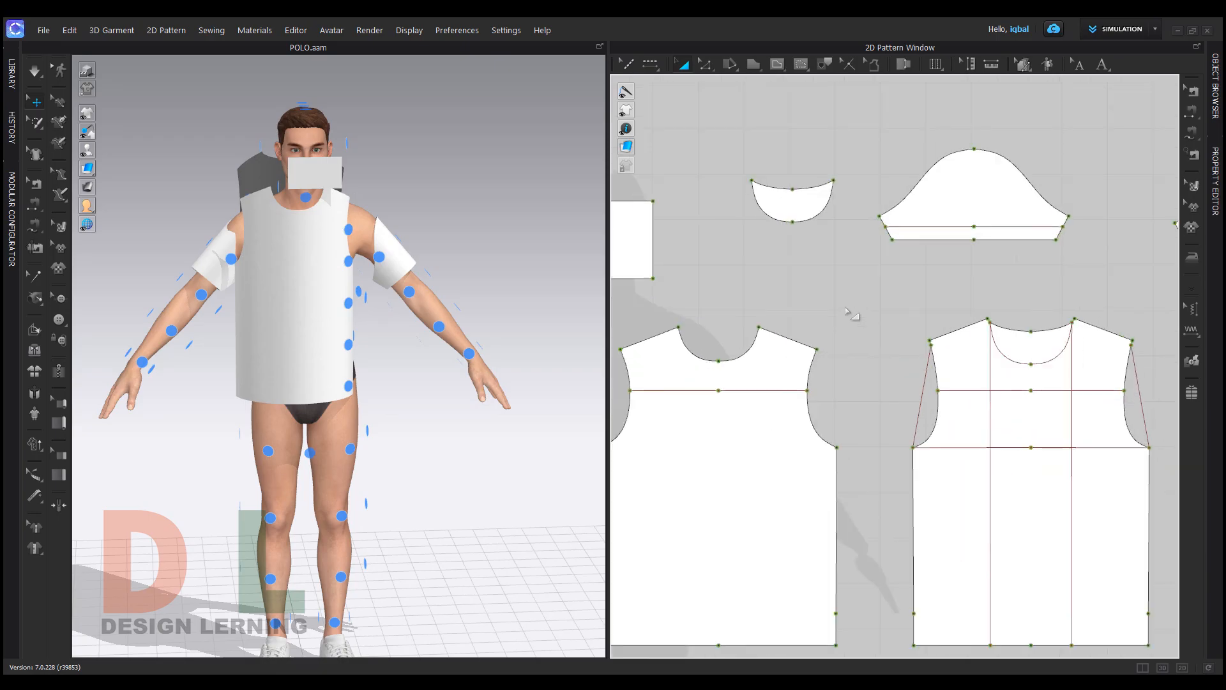
scroll(848, 306, "down", 1)
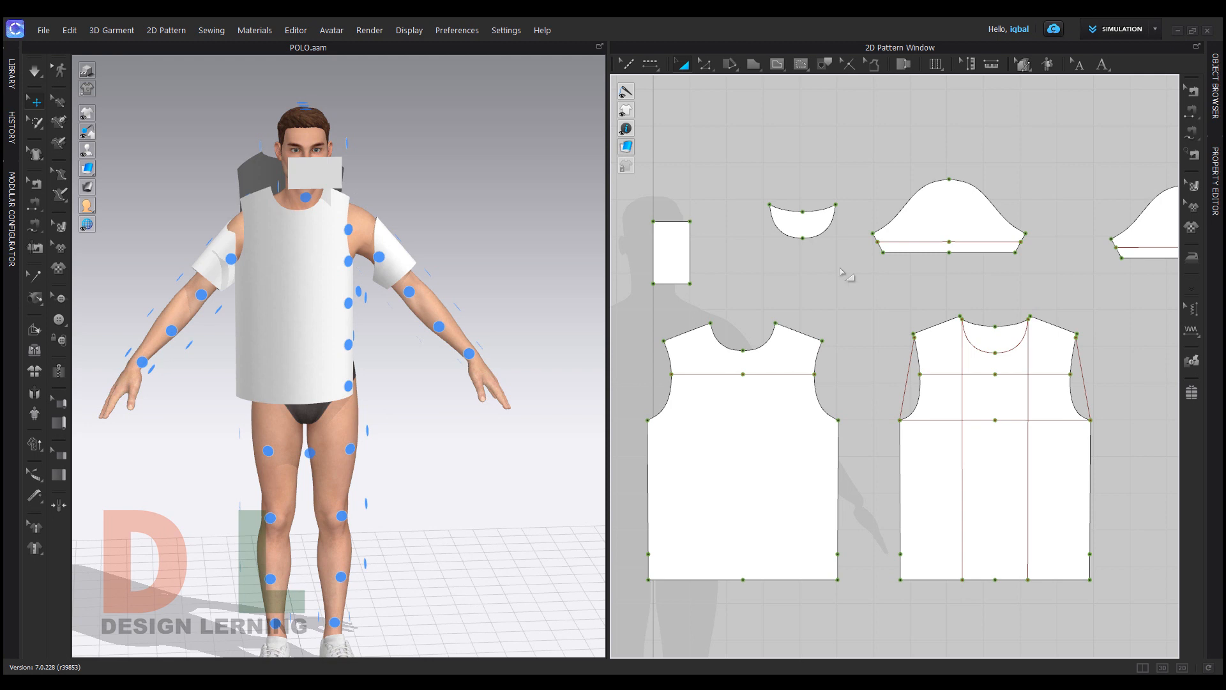
scroll(833, 258, "down", 2)
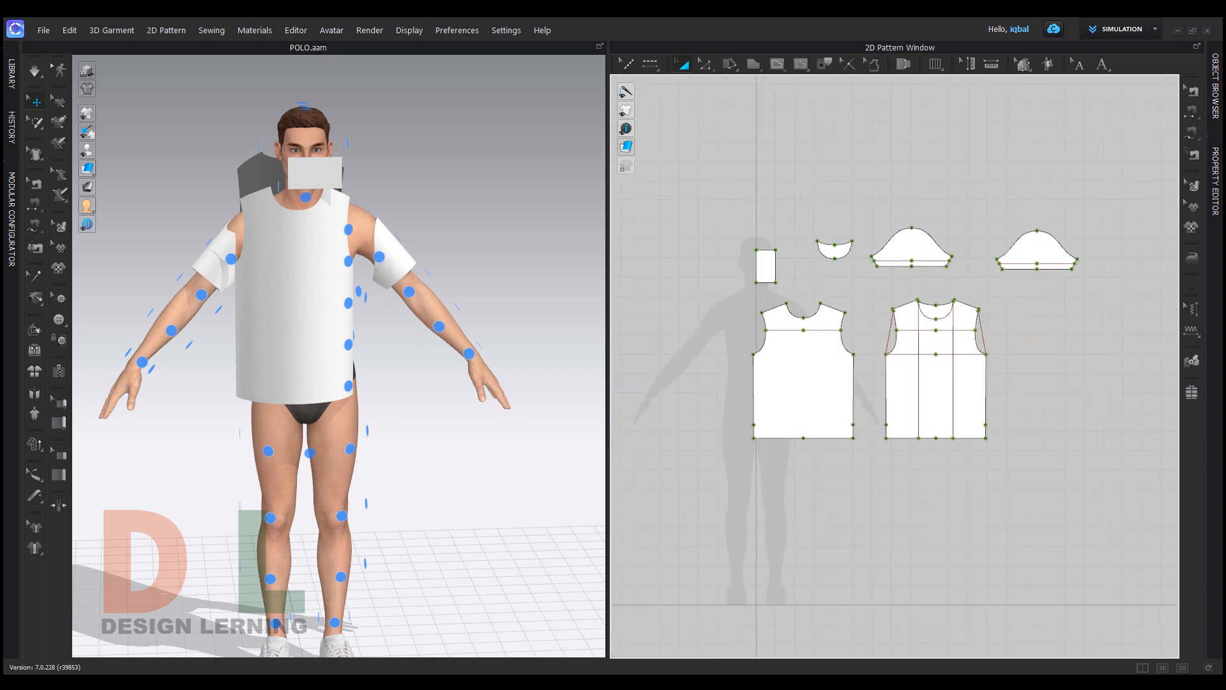
key("alt+Tab")
Create a rectangular pattern piece 21 cm wide and 7 cm high above the existing pieces
left_click(755, 64)
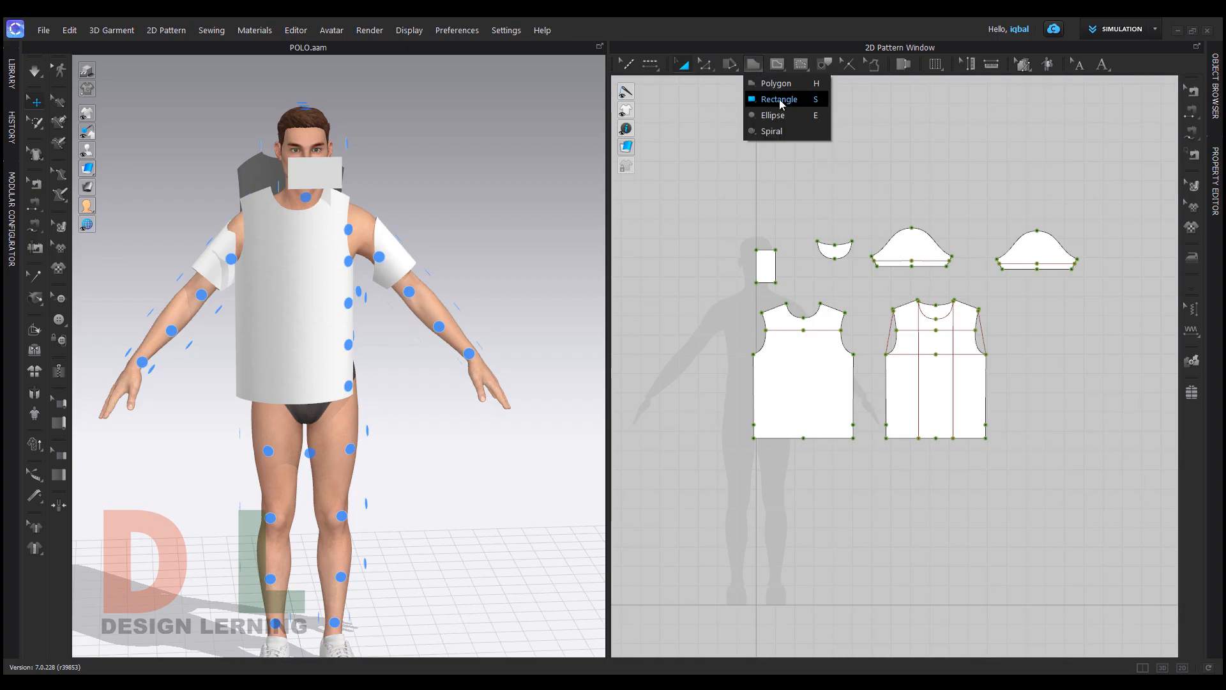
left_click(779, 100)
left_click(739, 172)
left_click_drag(611, 210, 475, 222)
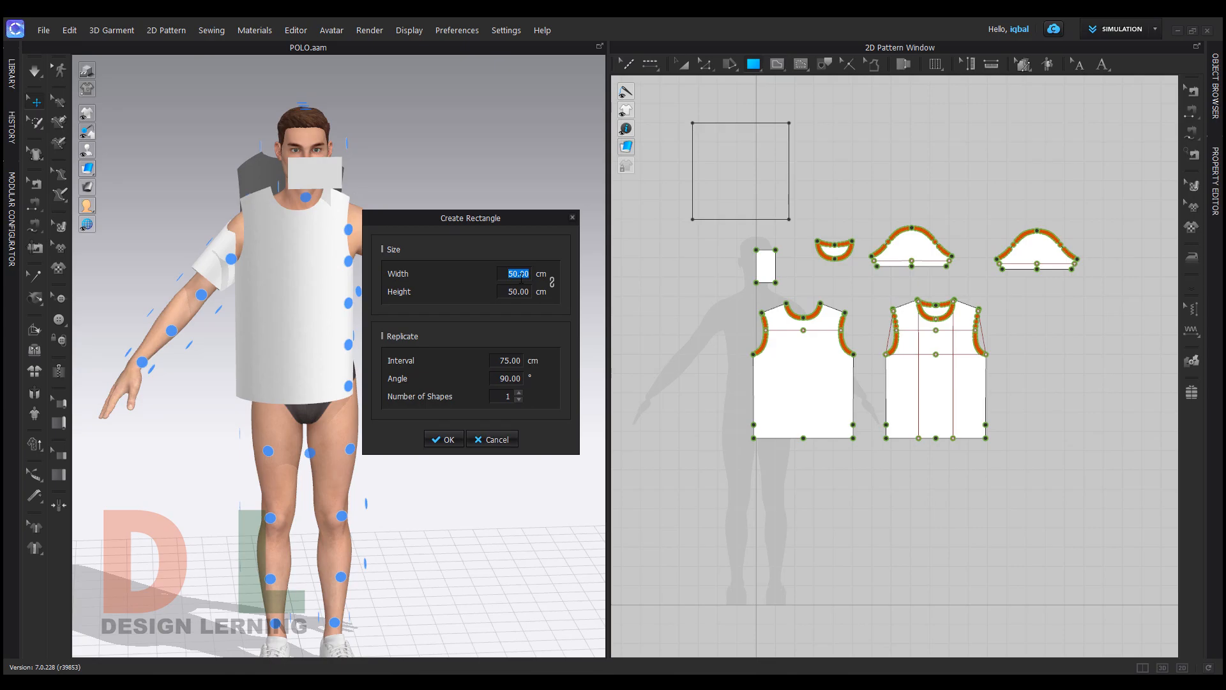
type("21")
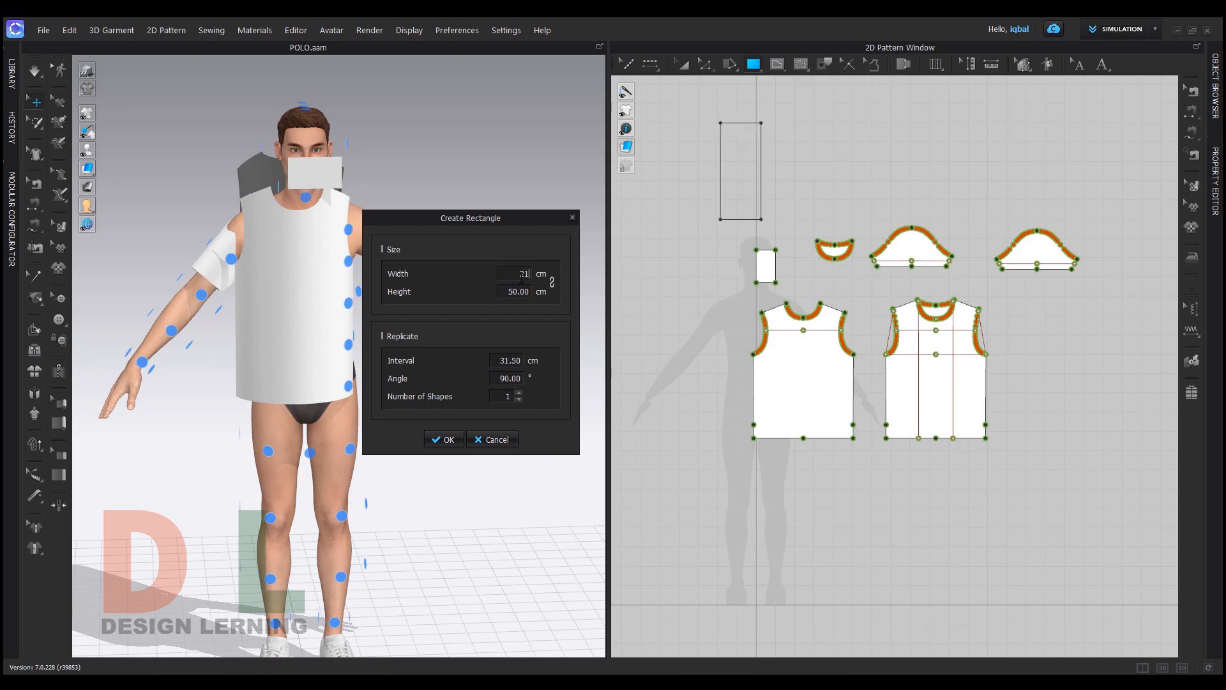
left_click(518, 293)
type("7")
left_click(444, 440)
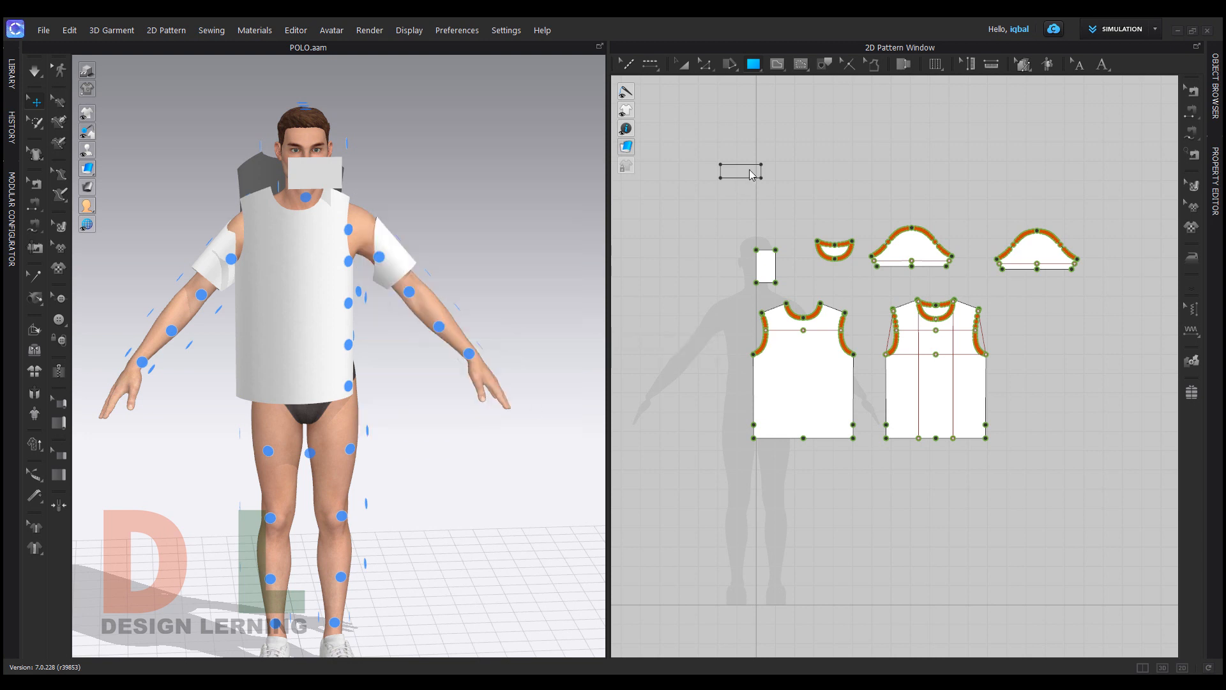
Move the new narrow rectangle closer to the other pieces, just above the small rectangular piece
scroll(754, 173, "up", 5)
left_click_drag(732, 173, 832, 237)
key("ctrl+z")
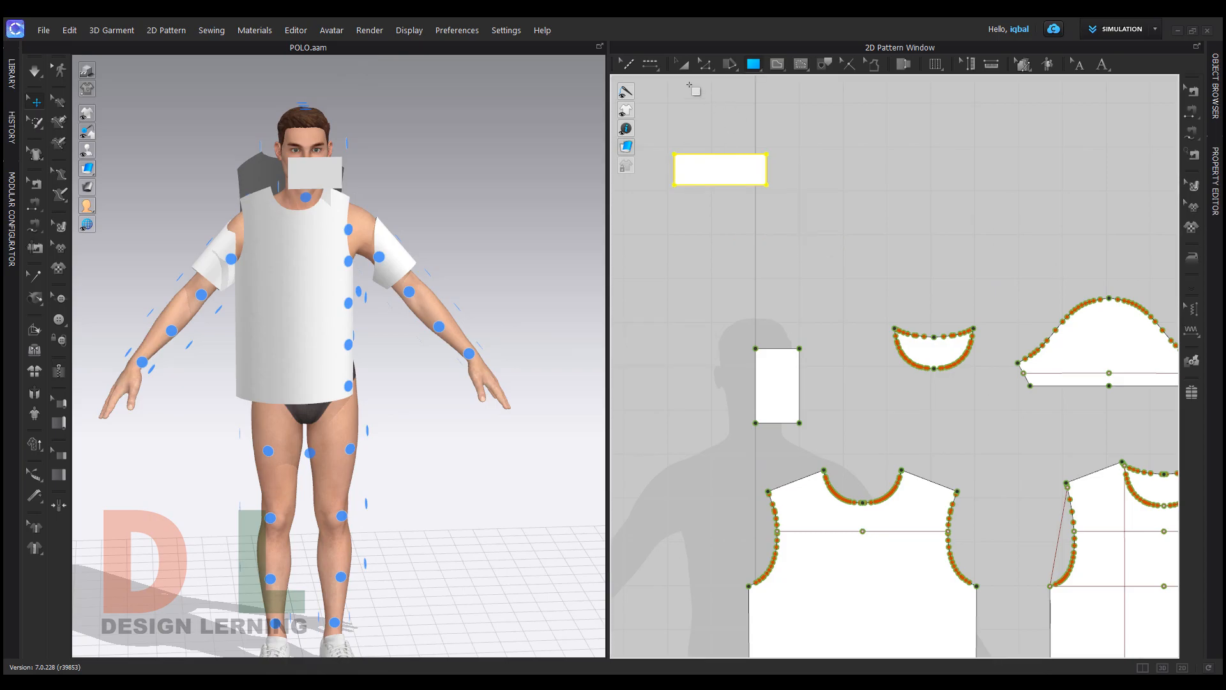
key("a")
left_click_drag(725, 171, 798, 235)
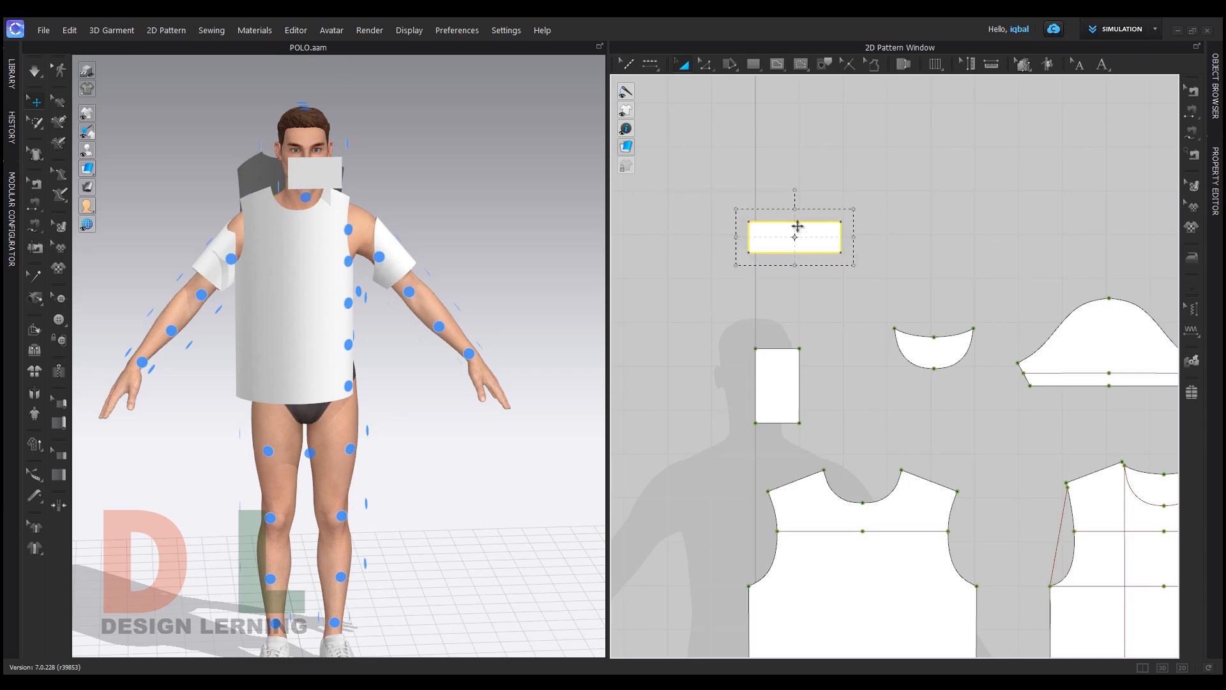
Raise the lower-left corner of the narrow rectangular collar piece slightly so that its lower edge slopes
scroll(786, 227, "up", 4)
left_click(853, 360)
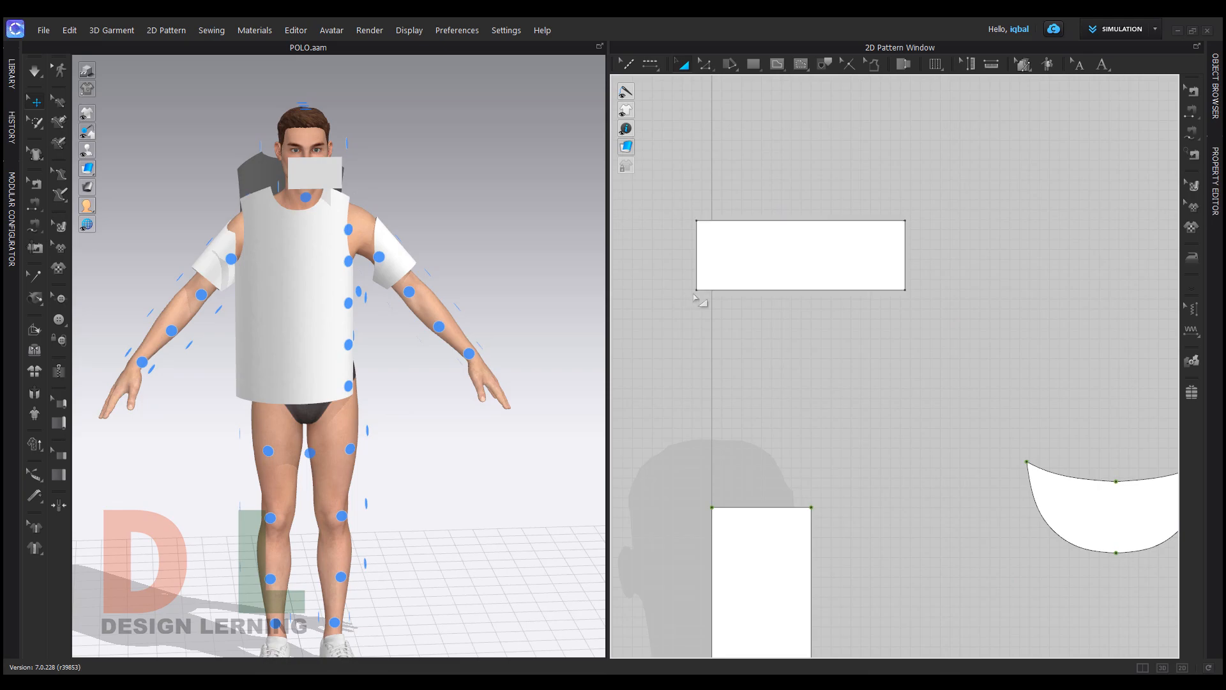
left_click(705, 64)
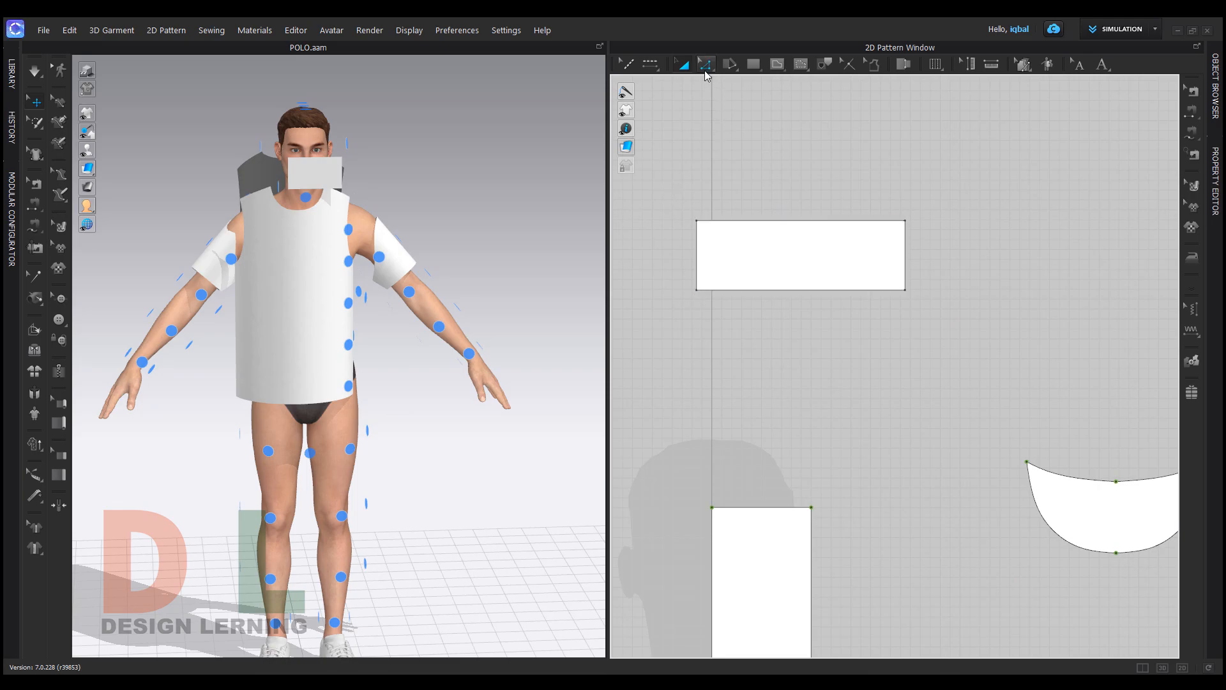
left_click_drag(697, 291, 698, 283)
right_click(709, 290)
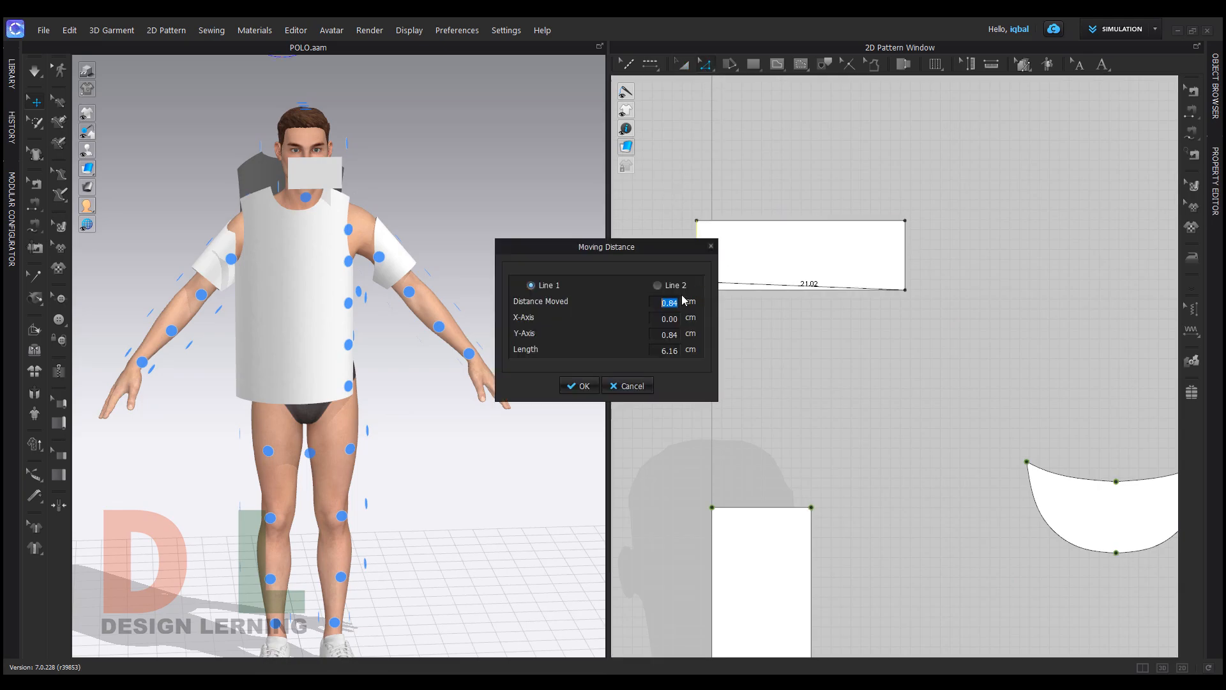
key("Return")
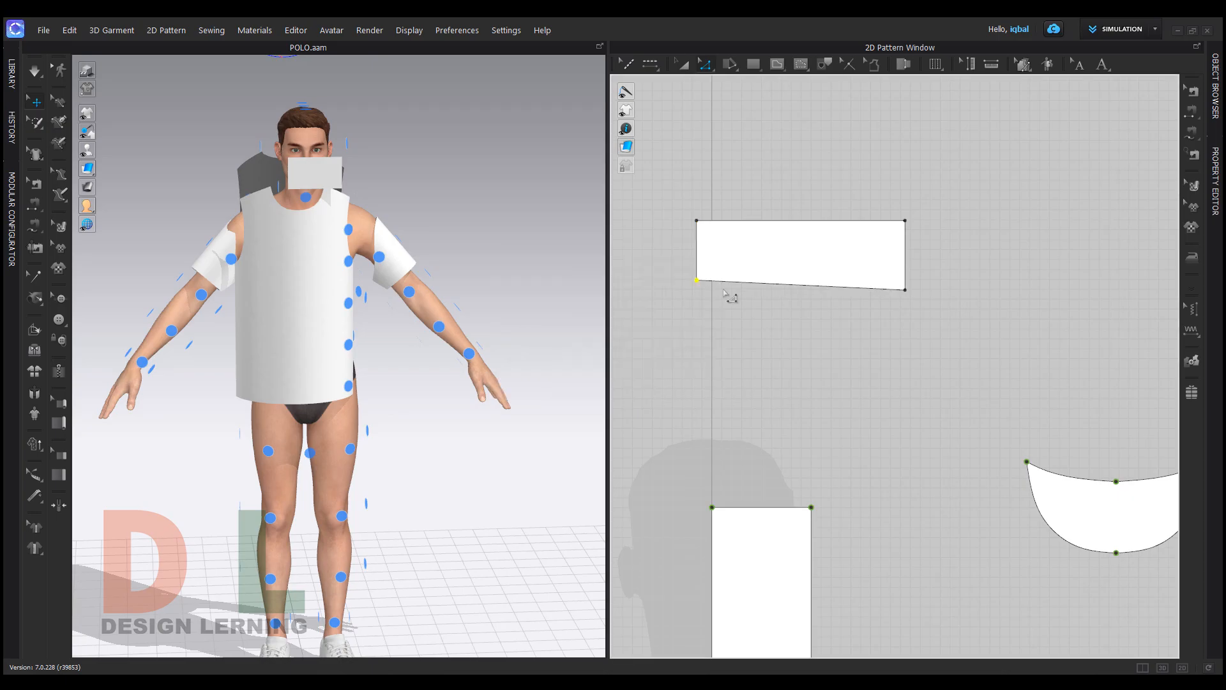
Bend the sloped lower edge of the collar piece into a gentle downward curve by adding a curve point
scroll(811, 283, "up", 3)
scroll(811, 283, "down", 3)
scroll(837, 269, "up", 3)
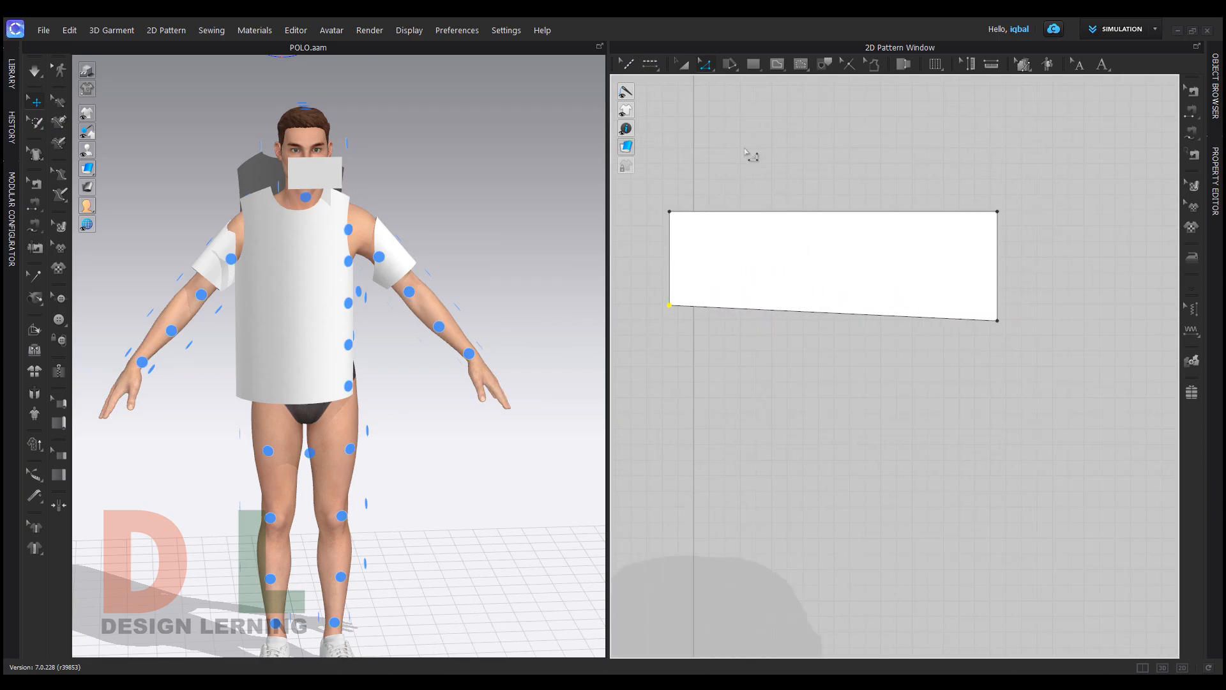
left_click(709, 66)
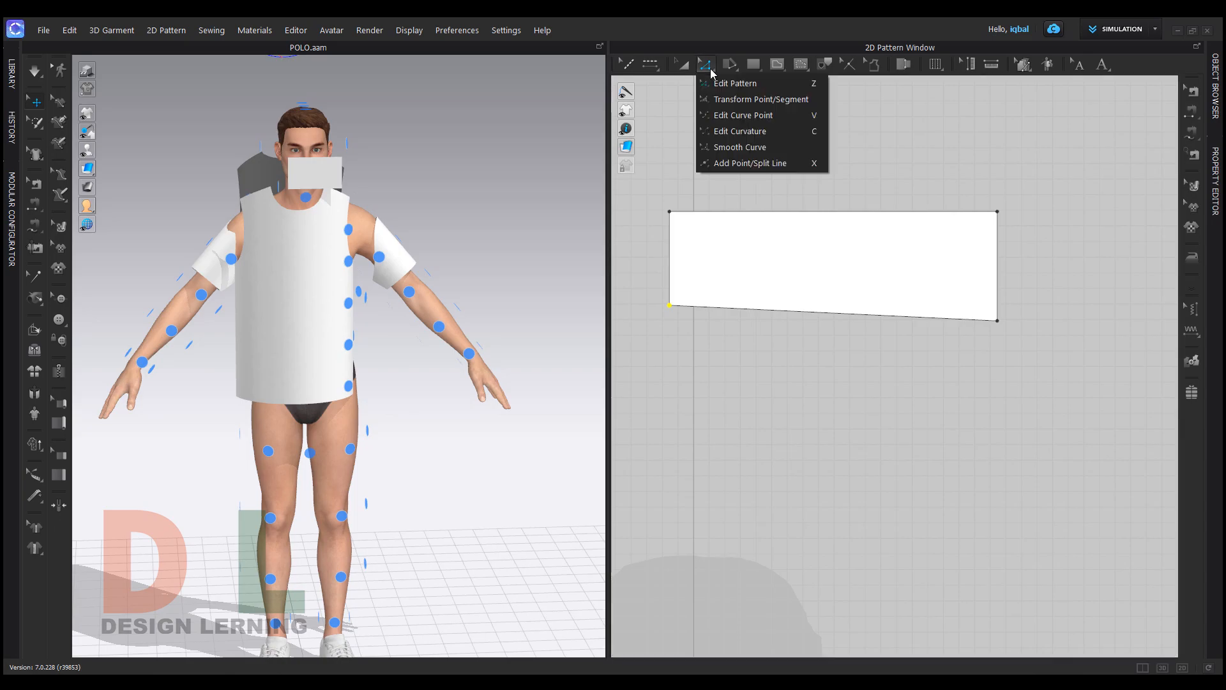
left_click(749, 119)
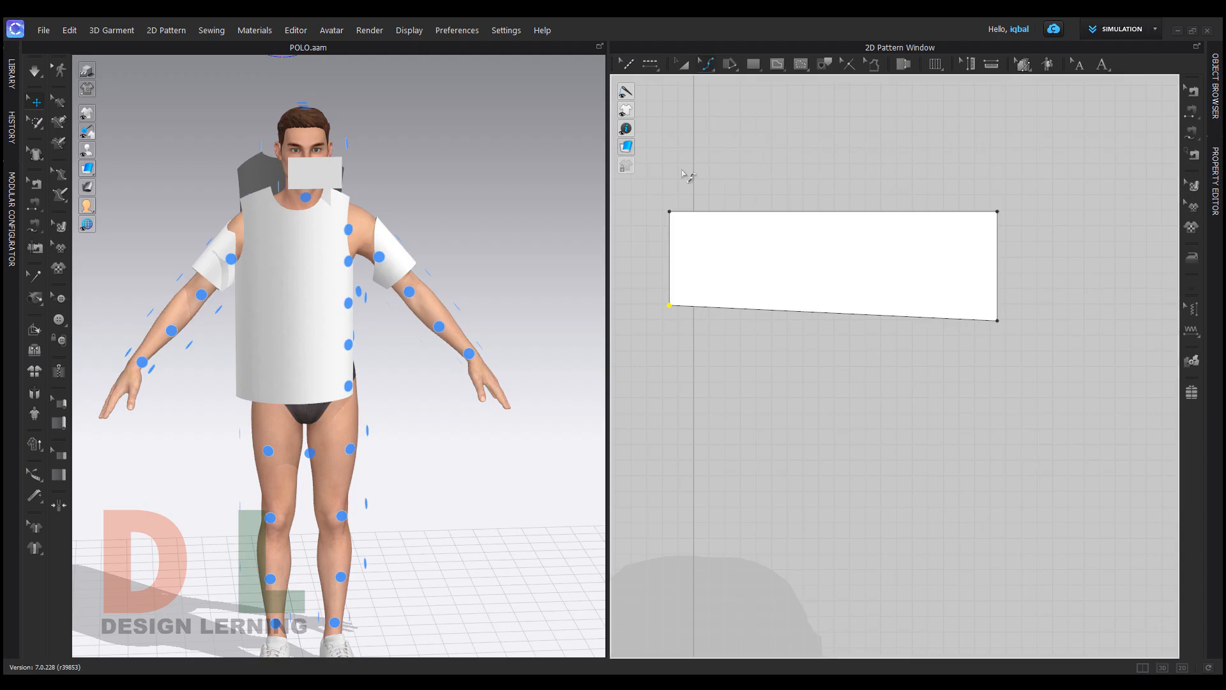
left_click(878, 319)
scroll(858, 334, "down", 5)
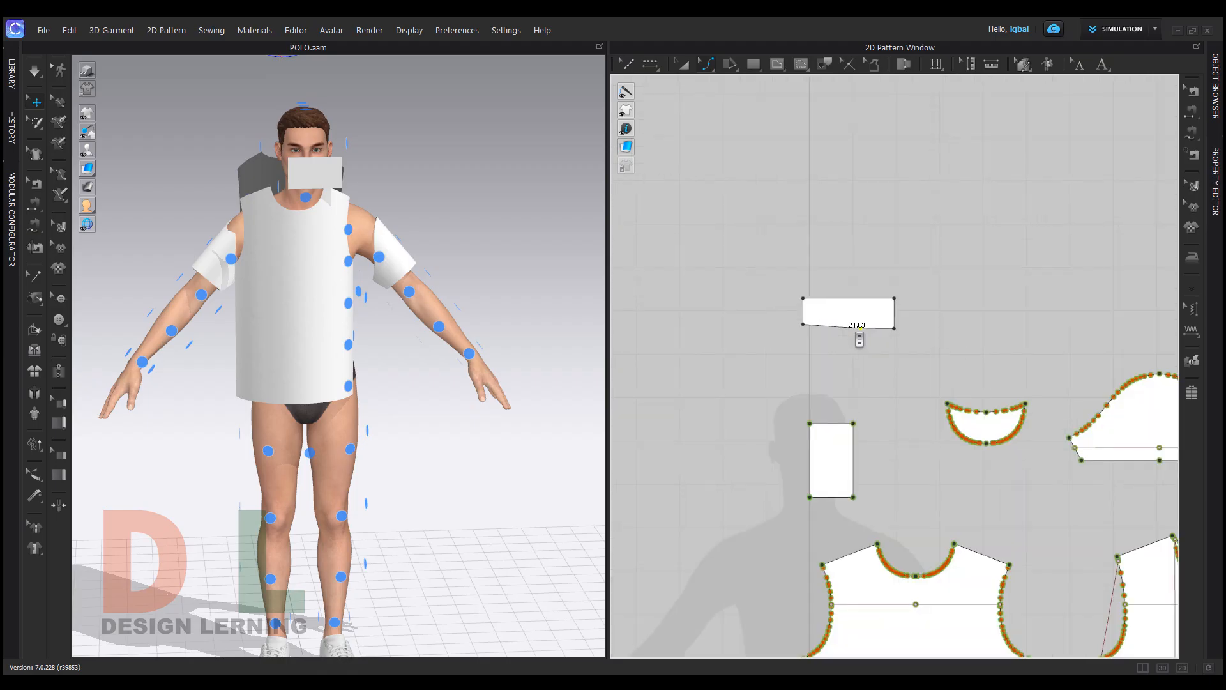
scroll(856, 294, "up", 3)
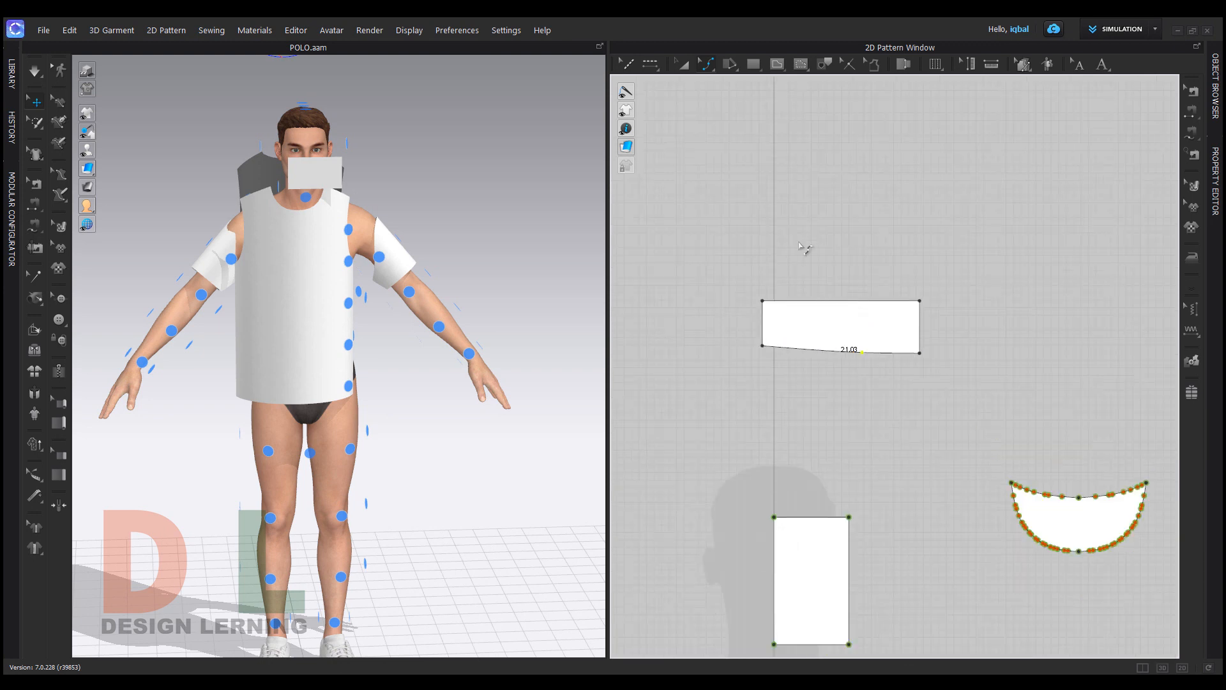
Shift the collar piece's upper-left corner slightly inward along the upper edge to slant the short left end
left_click(709, 65)
left_click(790, 121)
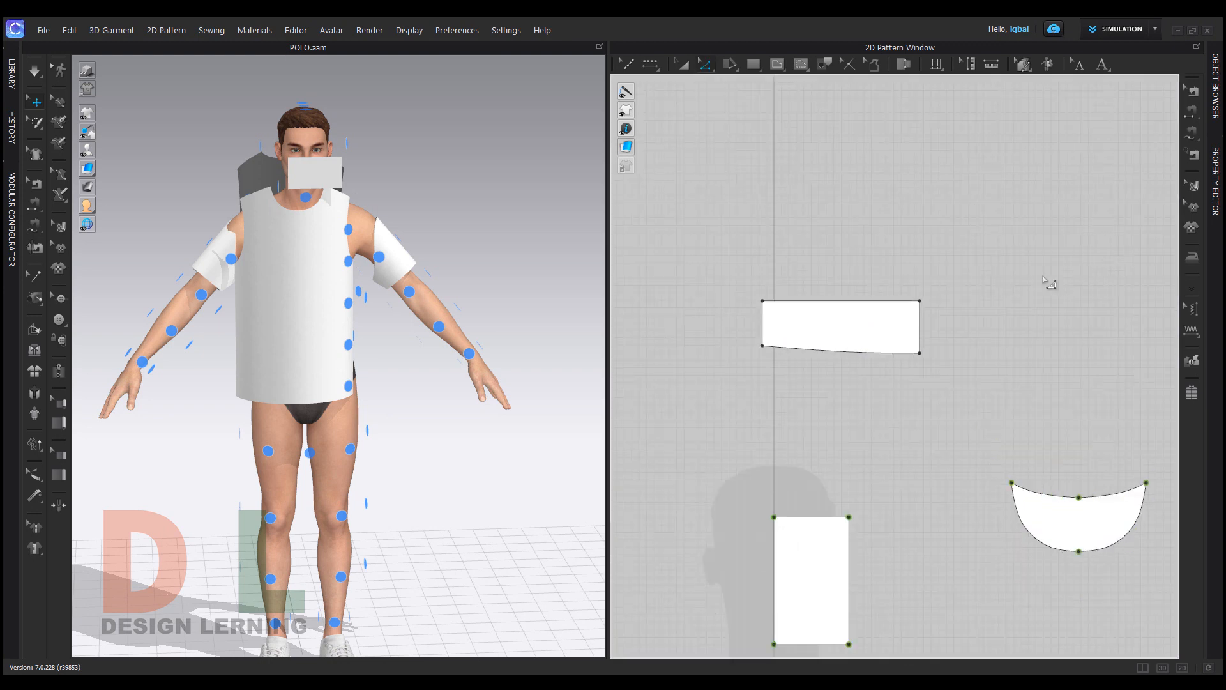
scroll(788, 344, "up", 4)
scroll(884, 336, "down", 4)
scroll(911, 337, "up", 2)
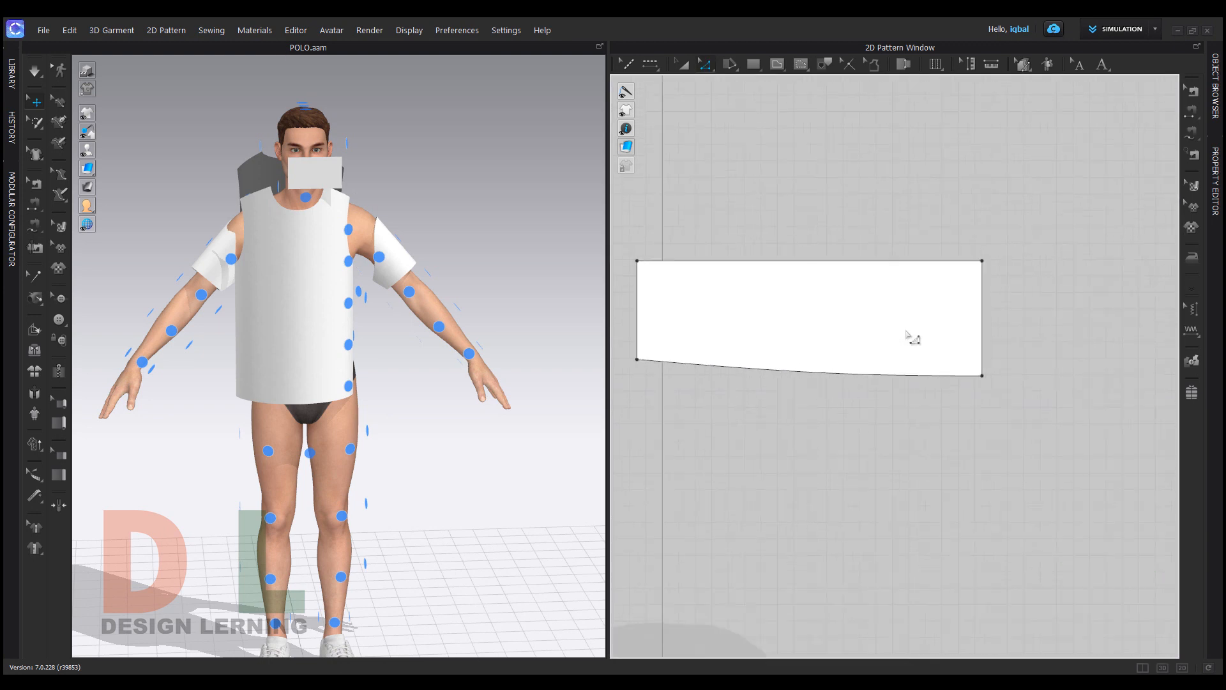
left_click_drag(647, 262, 648, 262)
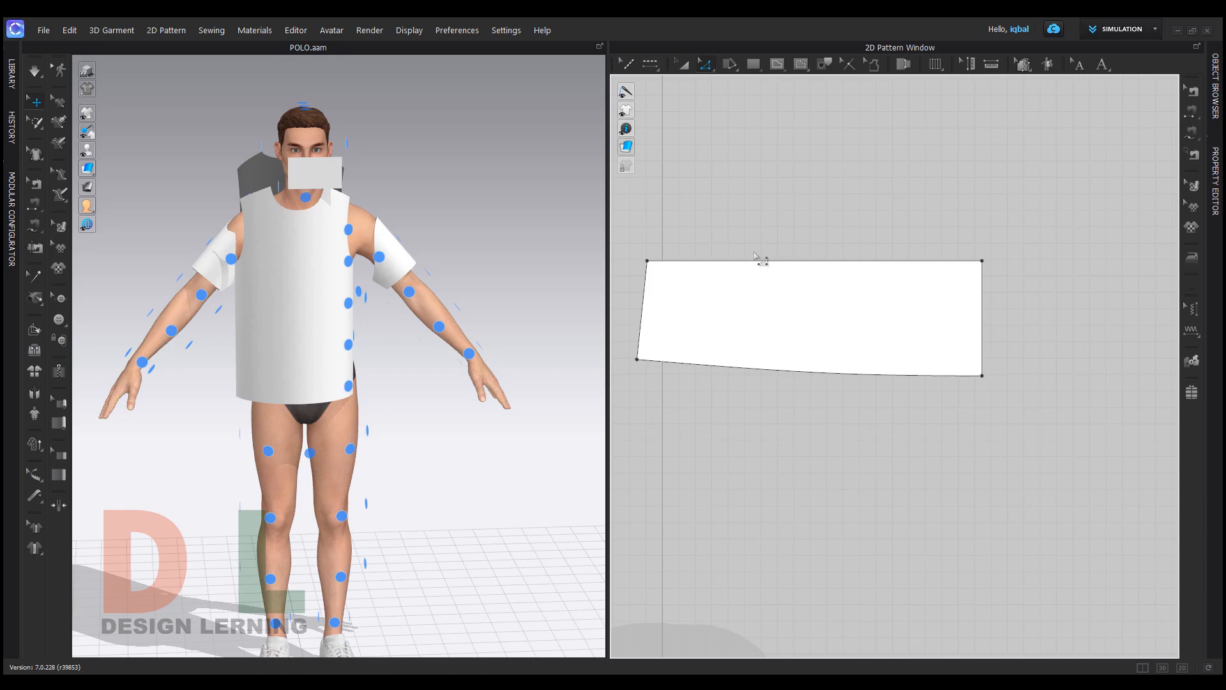
Unfold the half collar across its straight 7 cm right edge to make the full-width collar
scroll(788, 249, "down", 5)
scroll(803, 301, "up", 2)
scroll(808, 306, "down", 2)
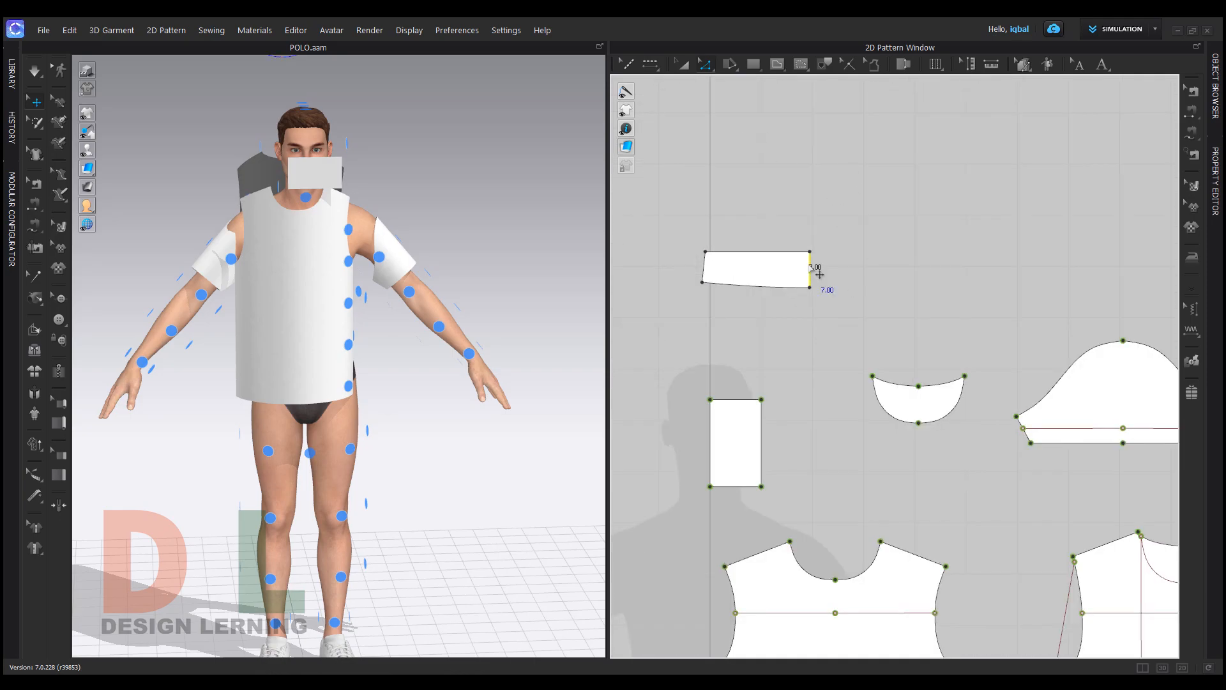
right_click(819, 274)
left_click(850, 441)
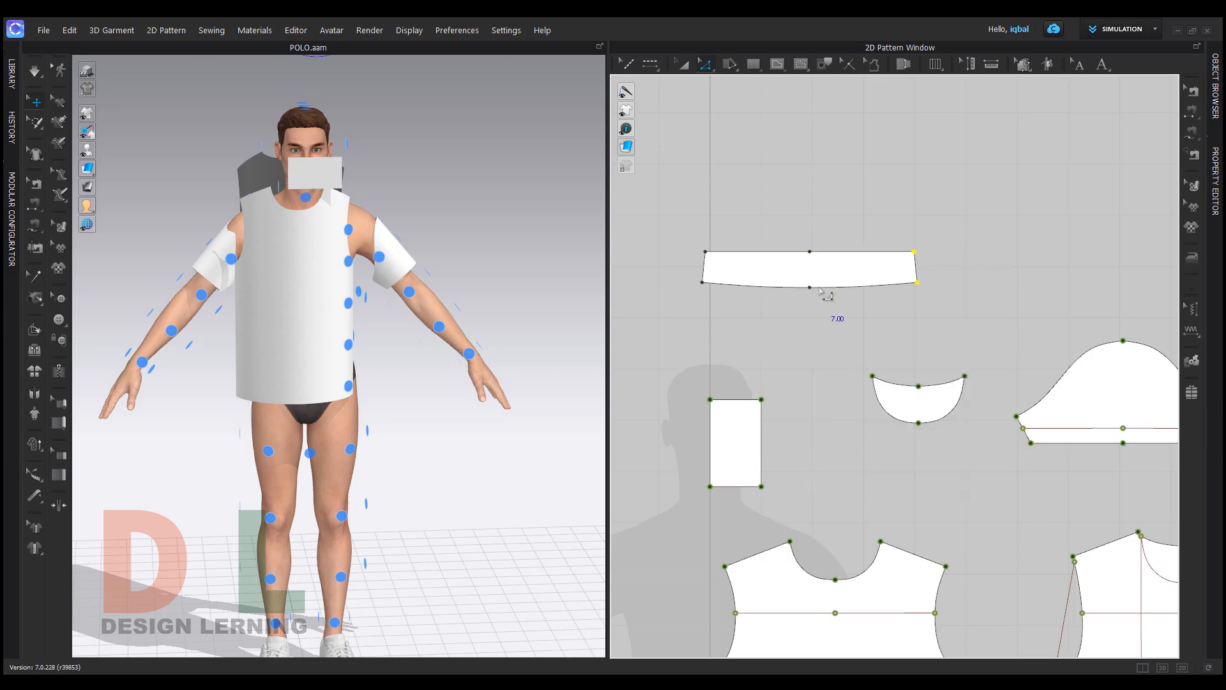
scroll(824, 309, "up", 3)
scroll(854, 318, "down", 3)
scroll(854, 318, "up", 1)
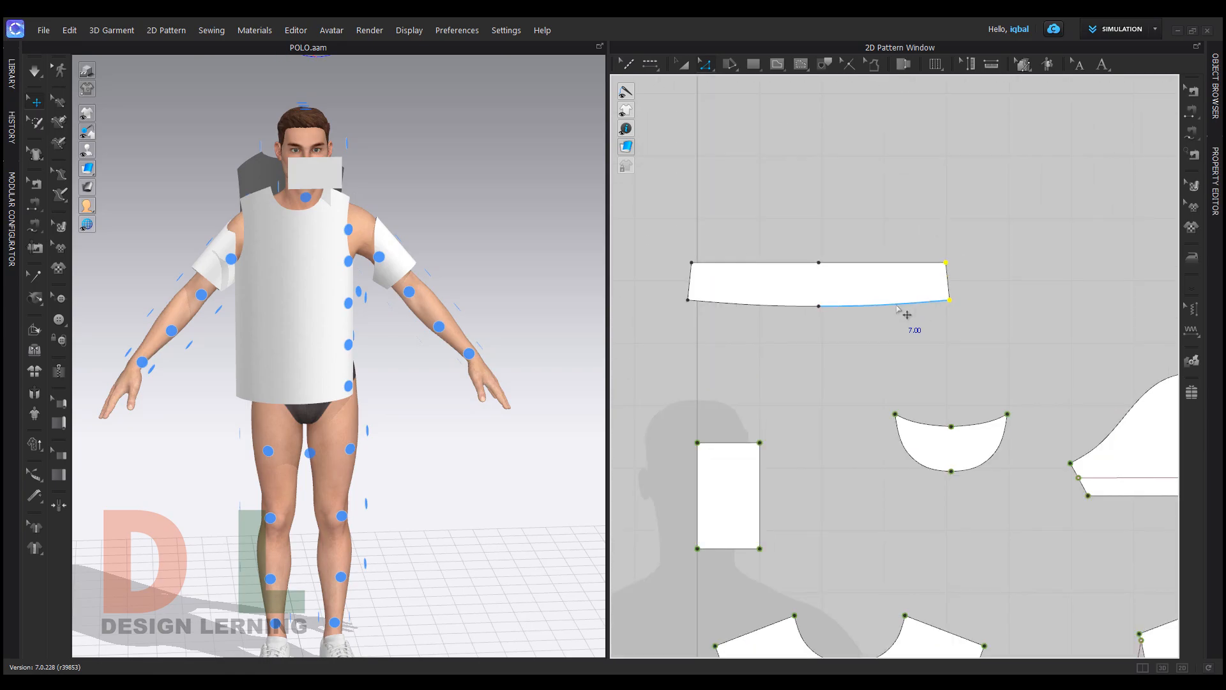
Offset the collar's upper edge inward as a single internal line at a distance of 0.50 cm
key("alt+Tab")
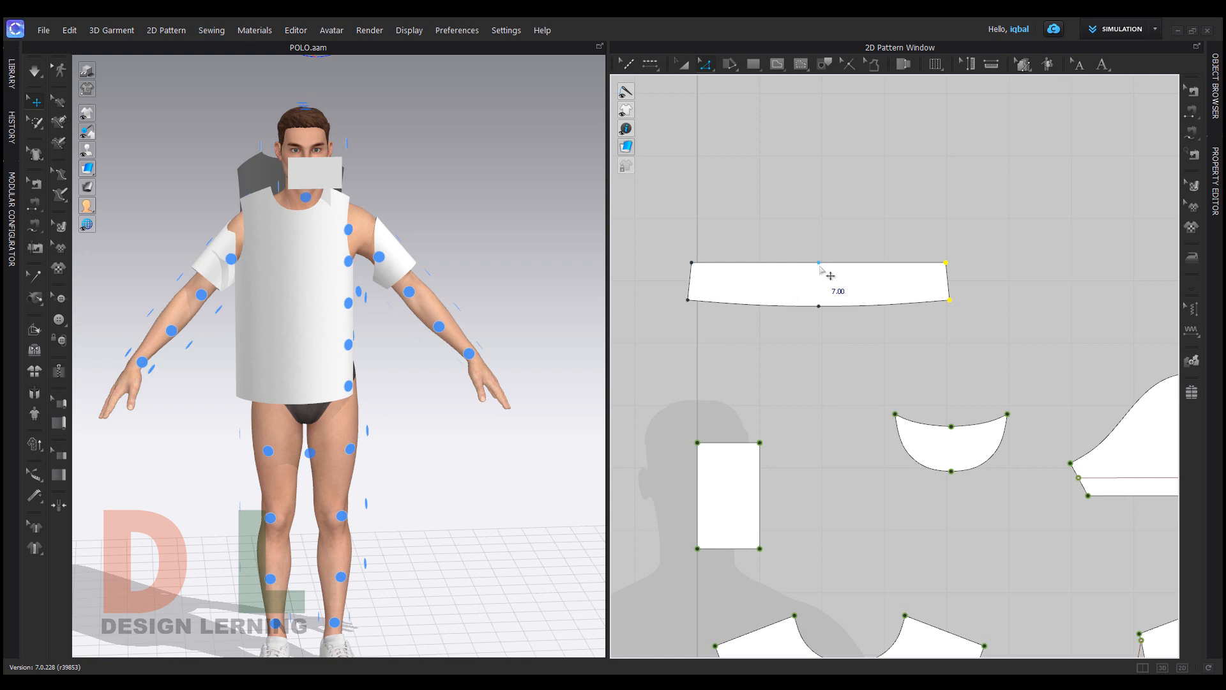
right_click(804, 266)
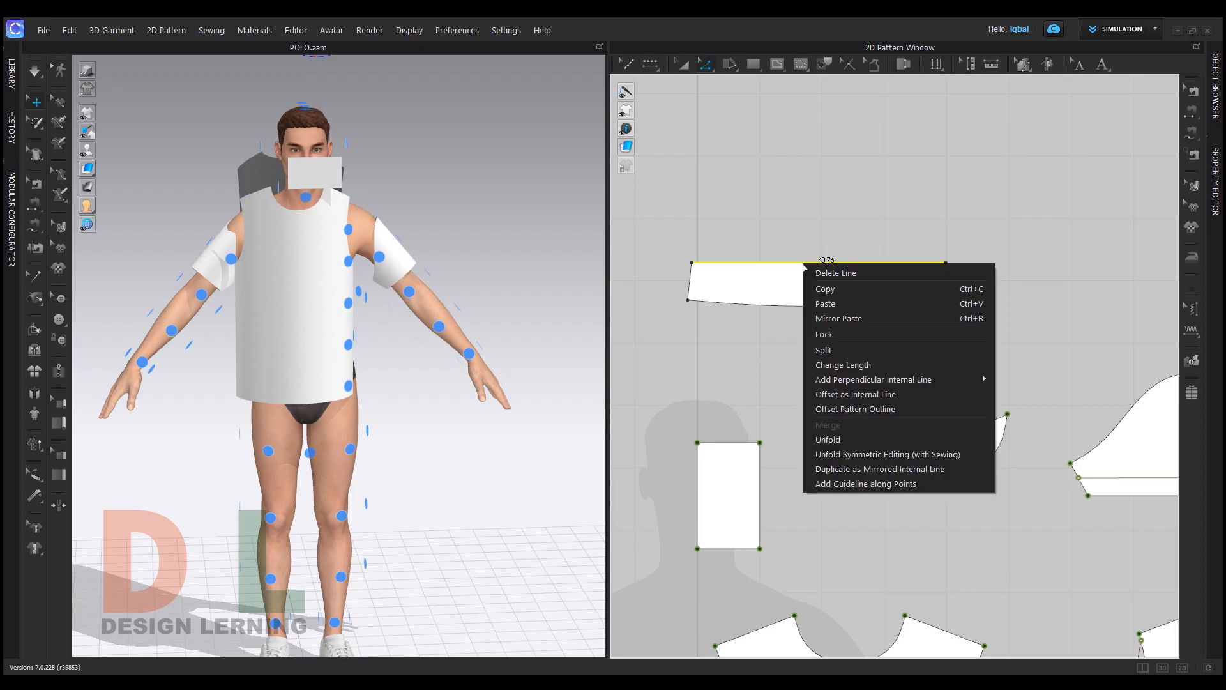
left_click(867, 395)
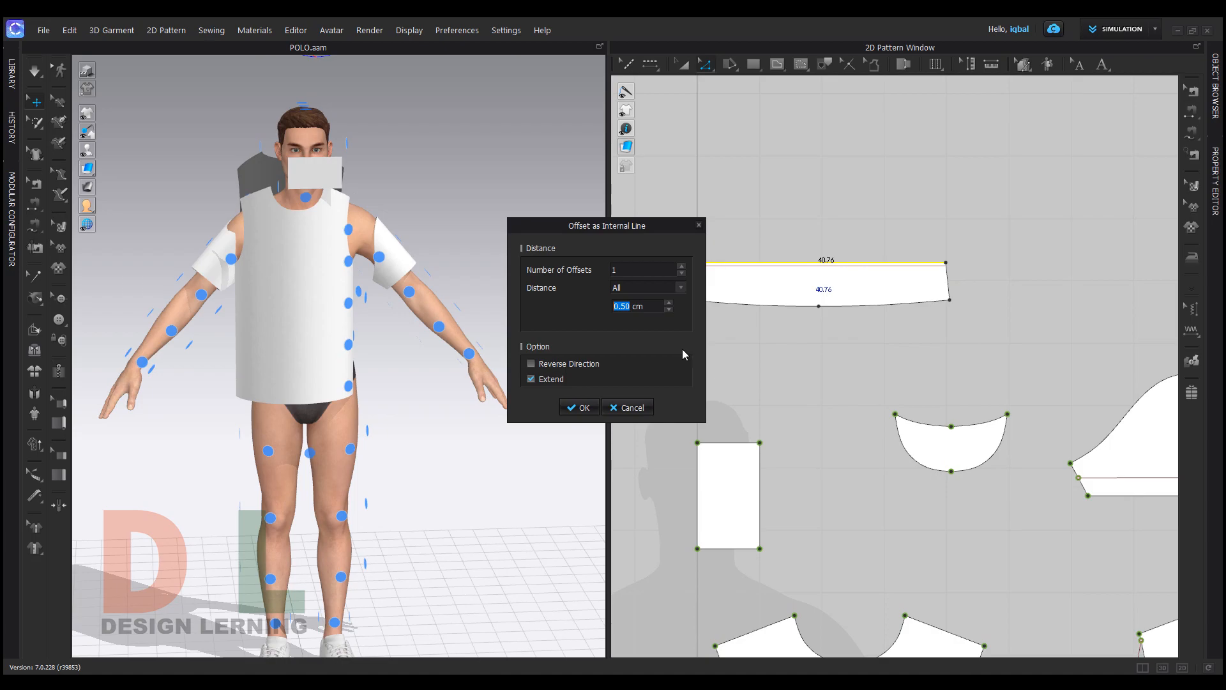
left_click(579, 407)
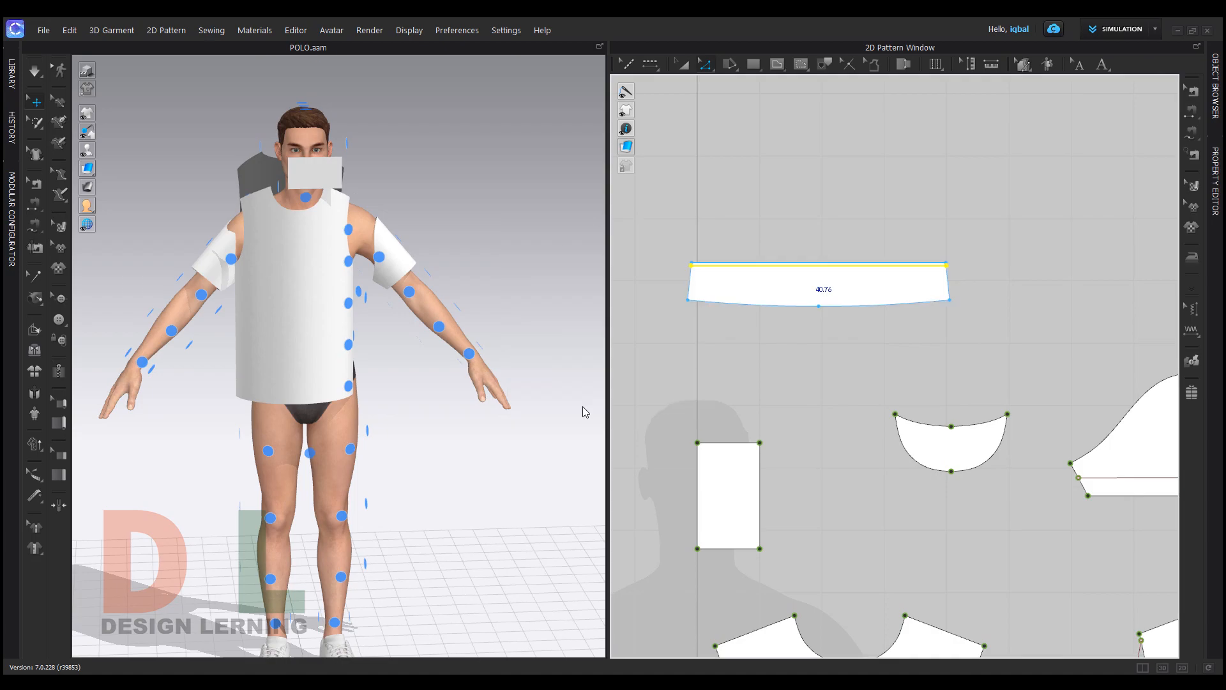
scroll(884, 262, "up", 5)
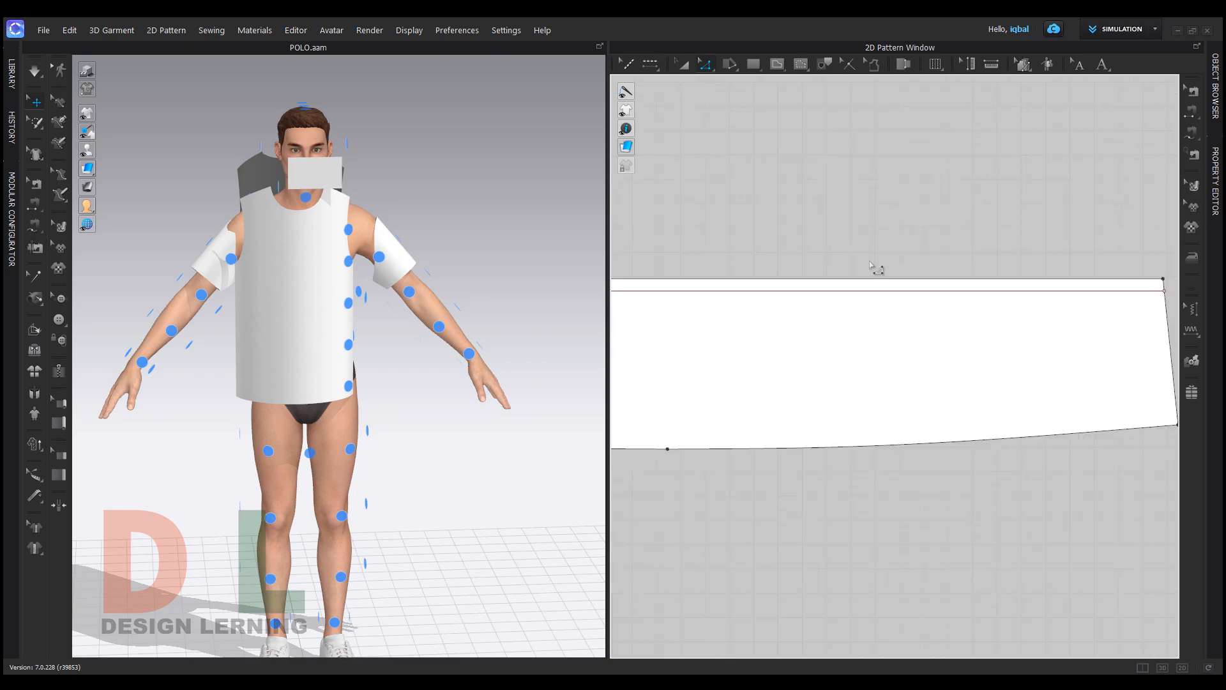
left_click(806, 296)
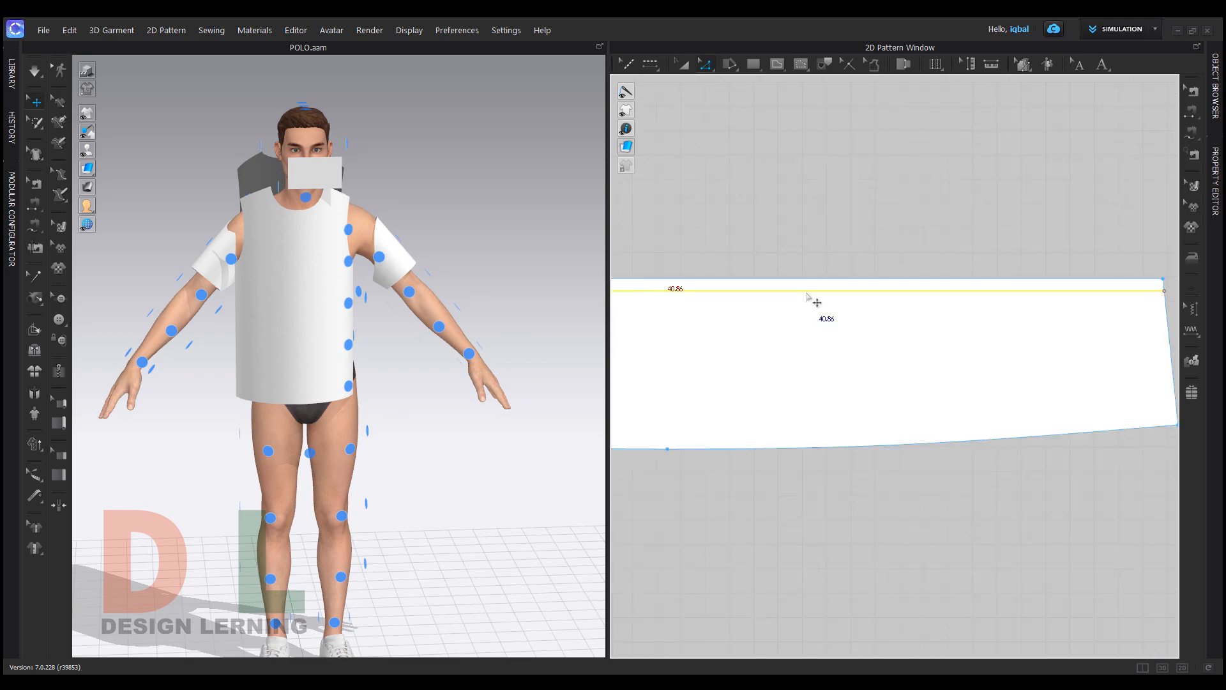
scroll(804, 211, "down", 3)
scroll(964, 304, "down", 3)
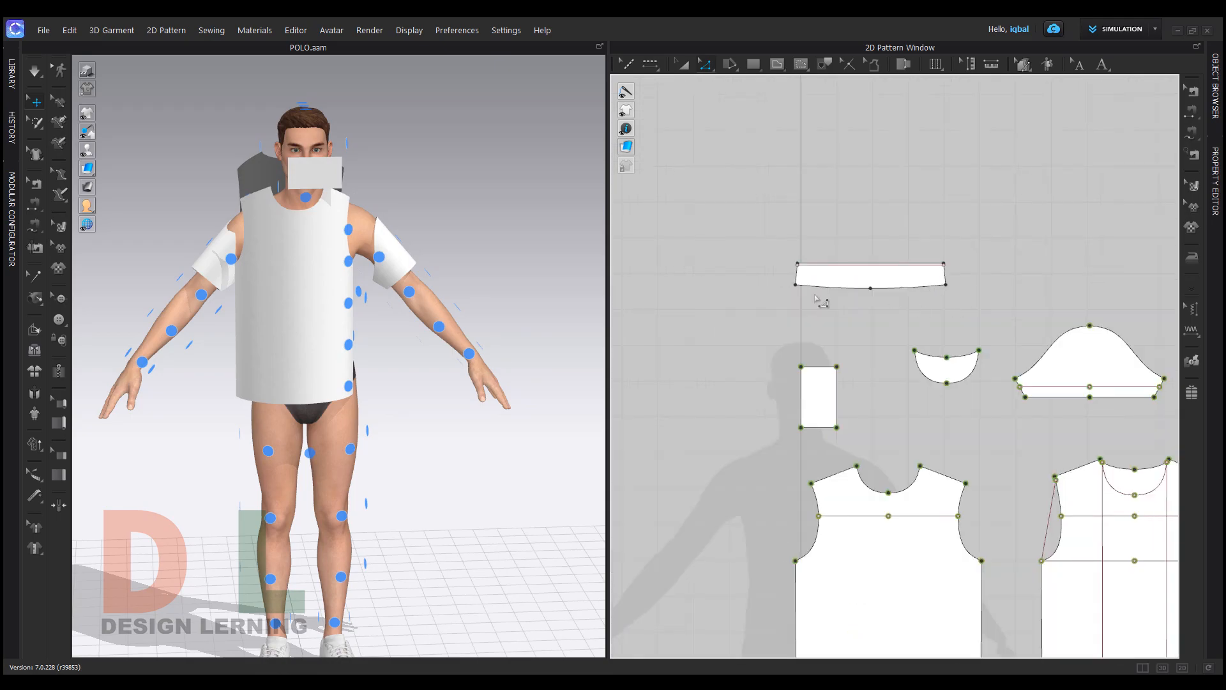
mouse_move(303, 266)
right_mouse_down()
mouse_move(432, 261)
mouse_move(177, 262)
mouse_move(291, 264)
right_mouse_up()
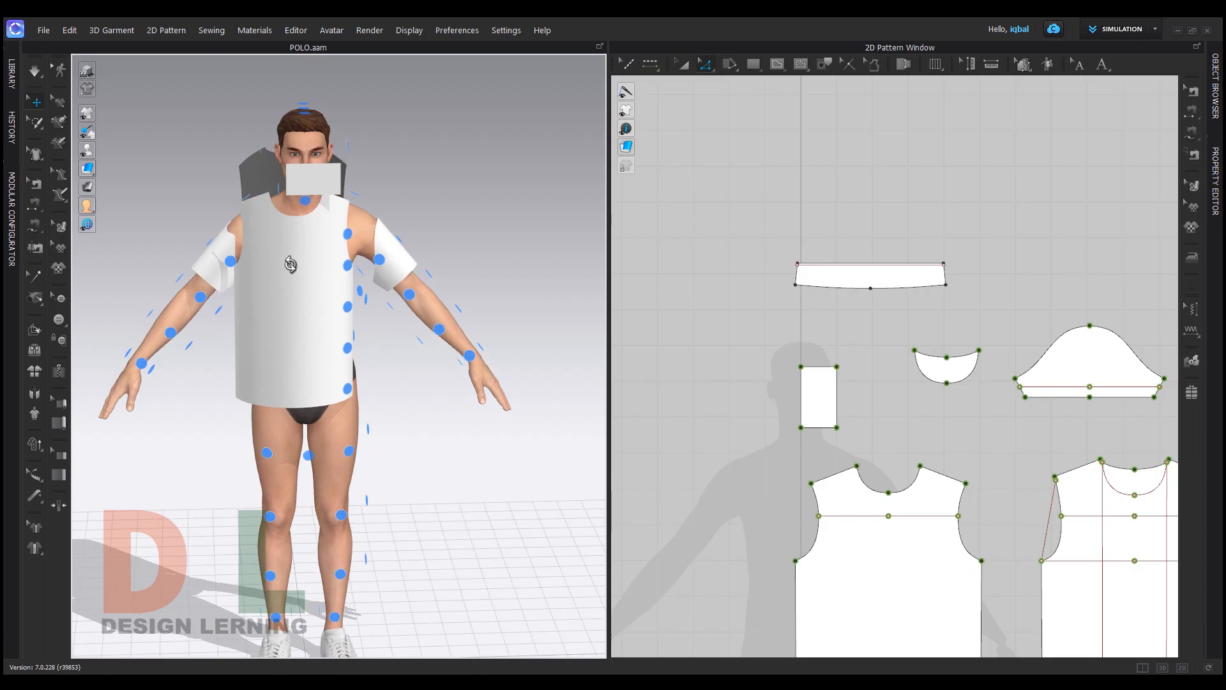
right_click_drag(819, 506, 713, 422)
scroll(713, 421, "up", 5)
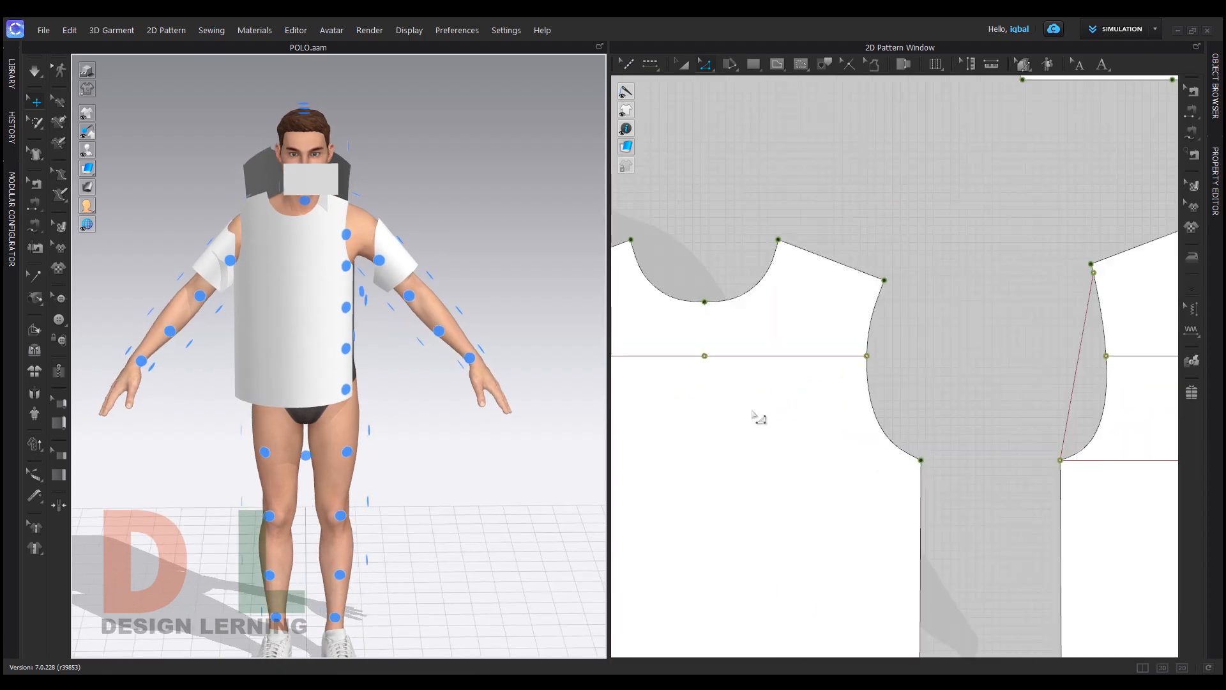
scroll(715, 422, "down", 5)
scroll(750, 400, "up", 5)
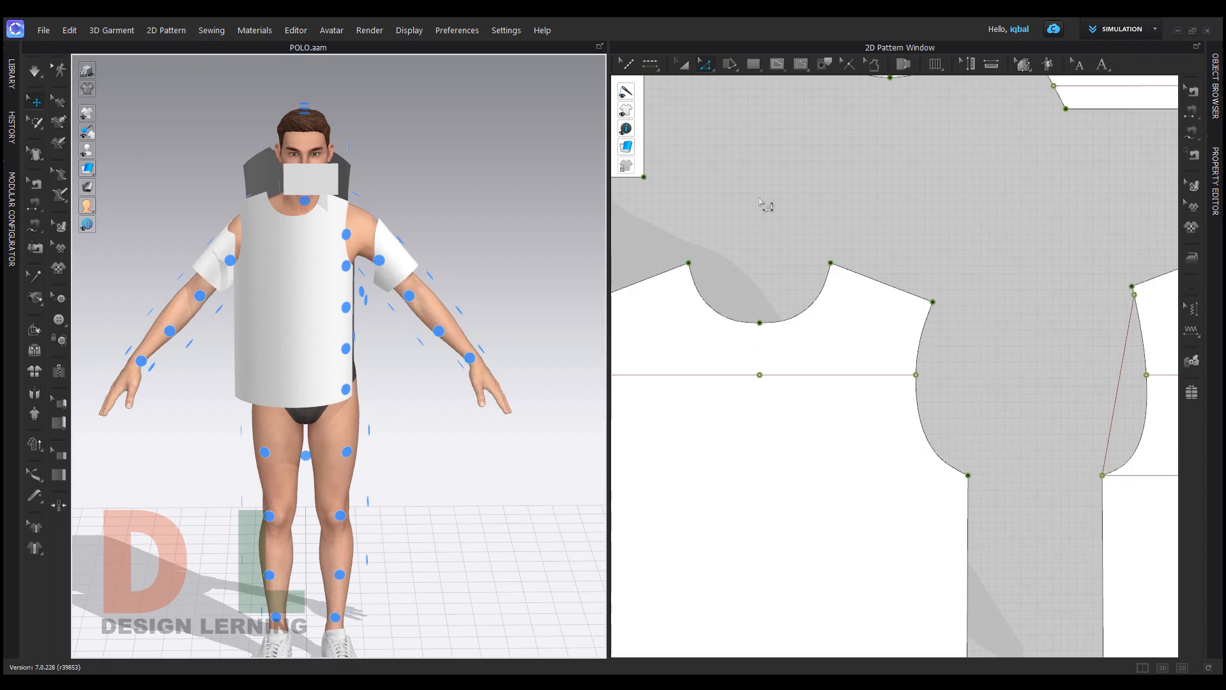
left_click(777, 63)
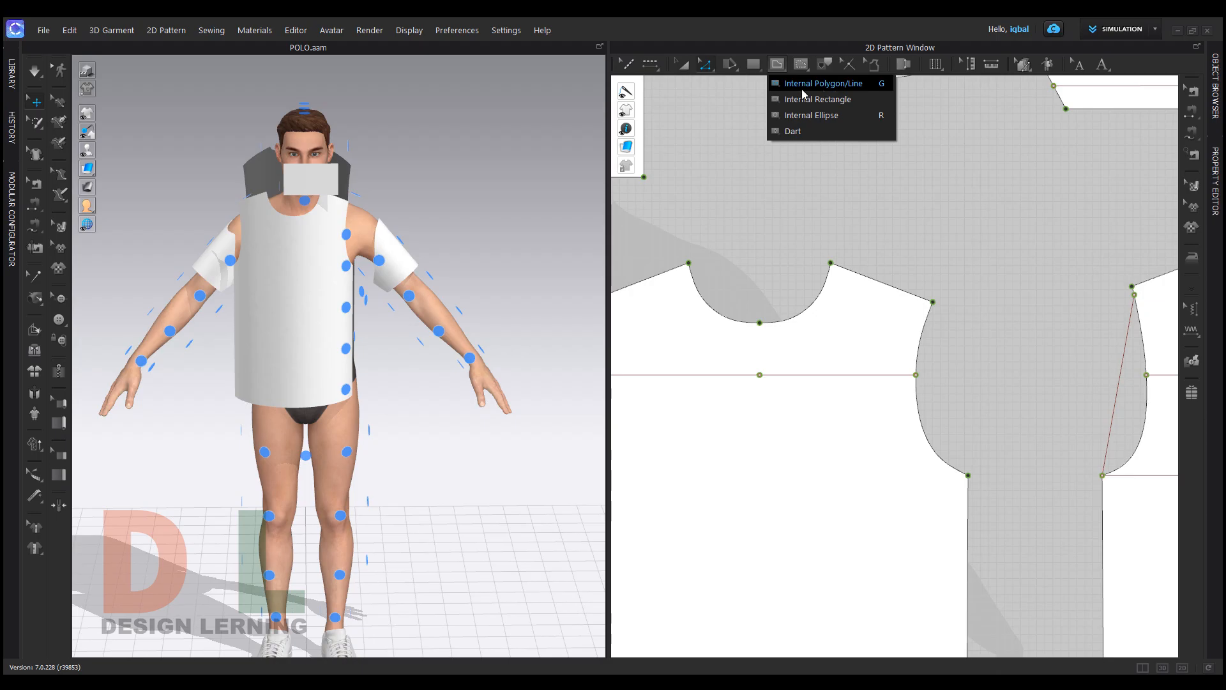
left_click(823, 91)
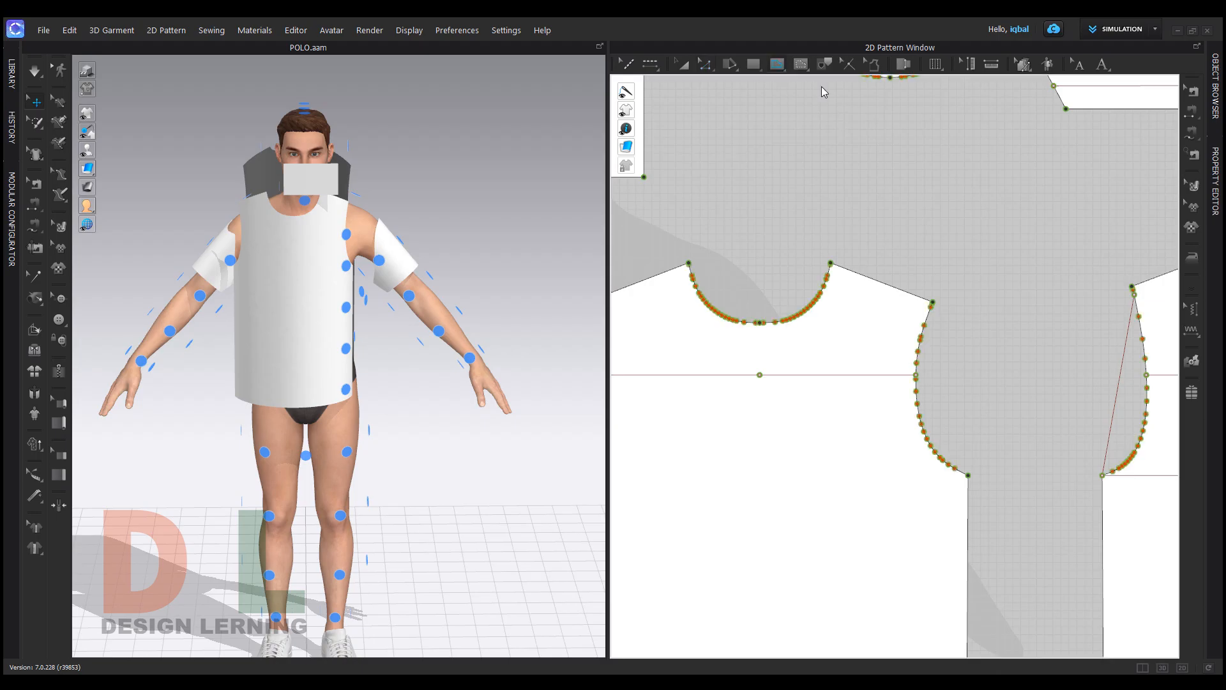
scroll(789, 335, "up", 5)
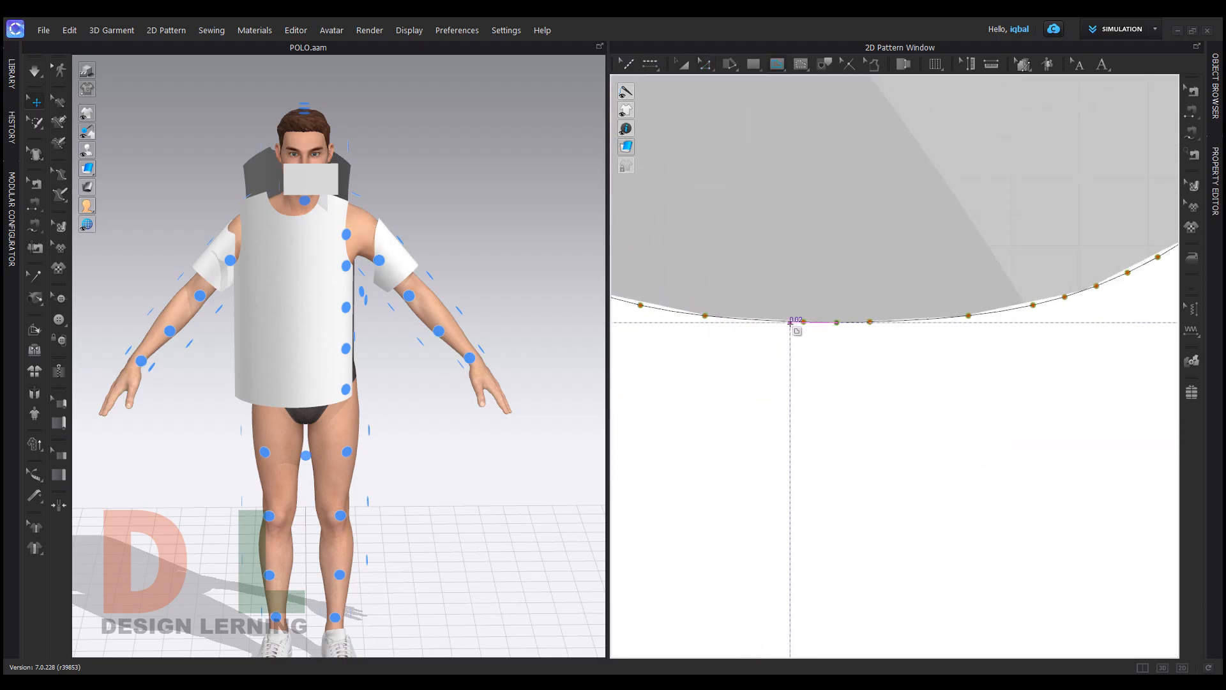
right_click(819, 241)
left_click(847, 256)
scroll(703, 80, "up", 2)
Set a curve point on the front body's neckline just left of the centre point
left_click(705, 63)
left_click(740, 97)
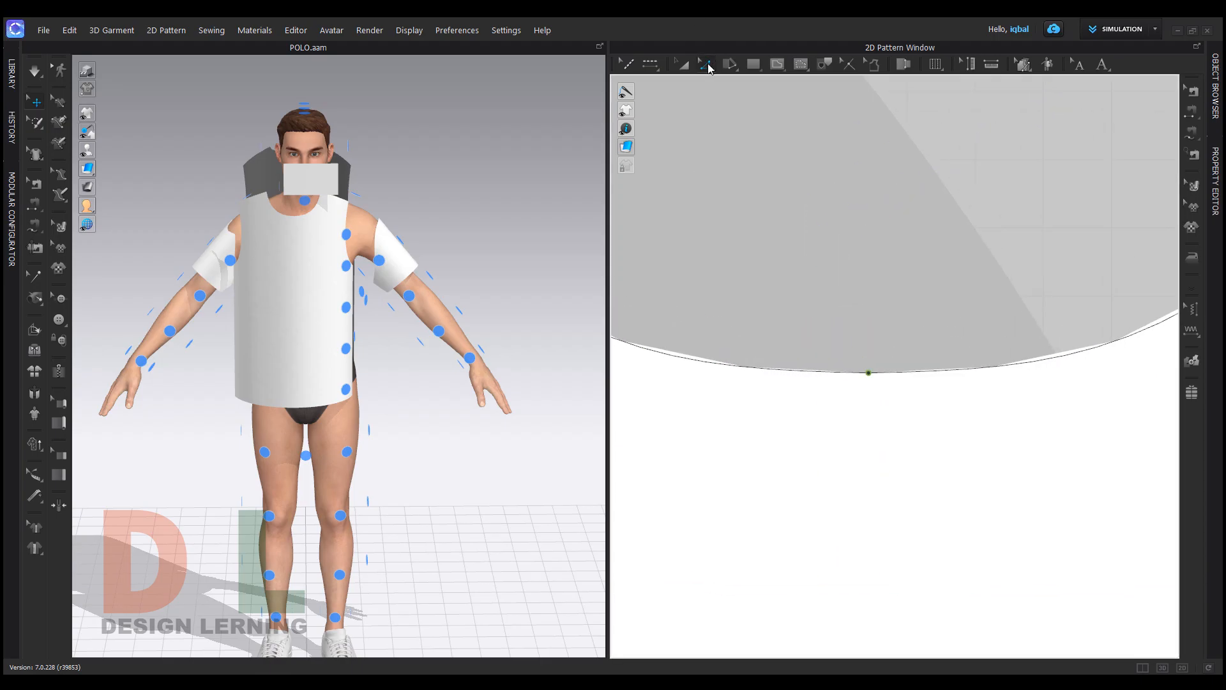
left_click(709, 68)
left_click(741, 115)
left_click_drag(727, 359, 858, 405)
left_click(802, 476)
left_click(767, 370)
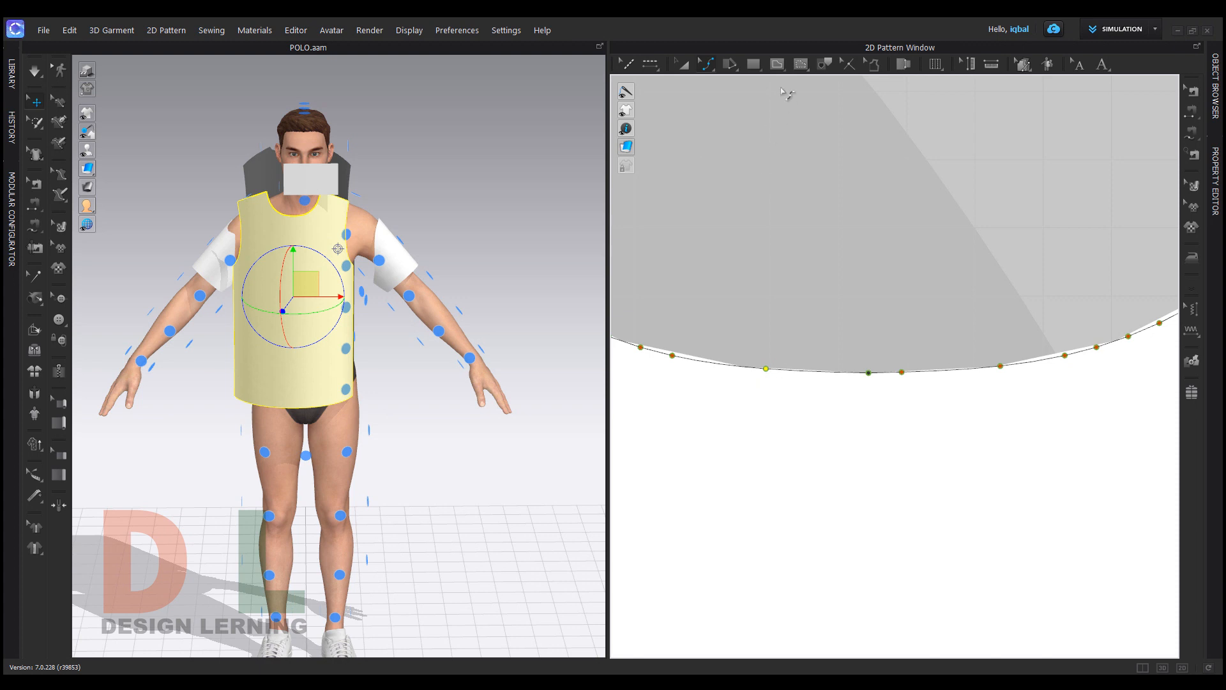
Draw a vertical internal line 14.5 cm long down from the new neckline point, matching the front placket length in the measurement chart
left_click(778, 64)
left_click(821, 82)
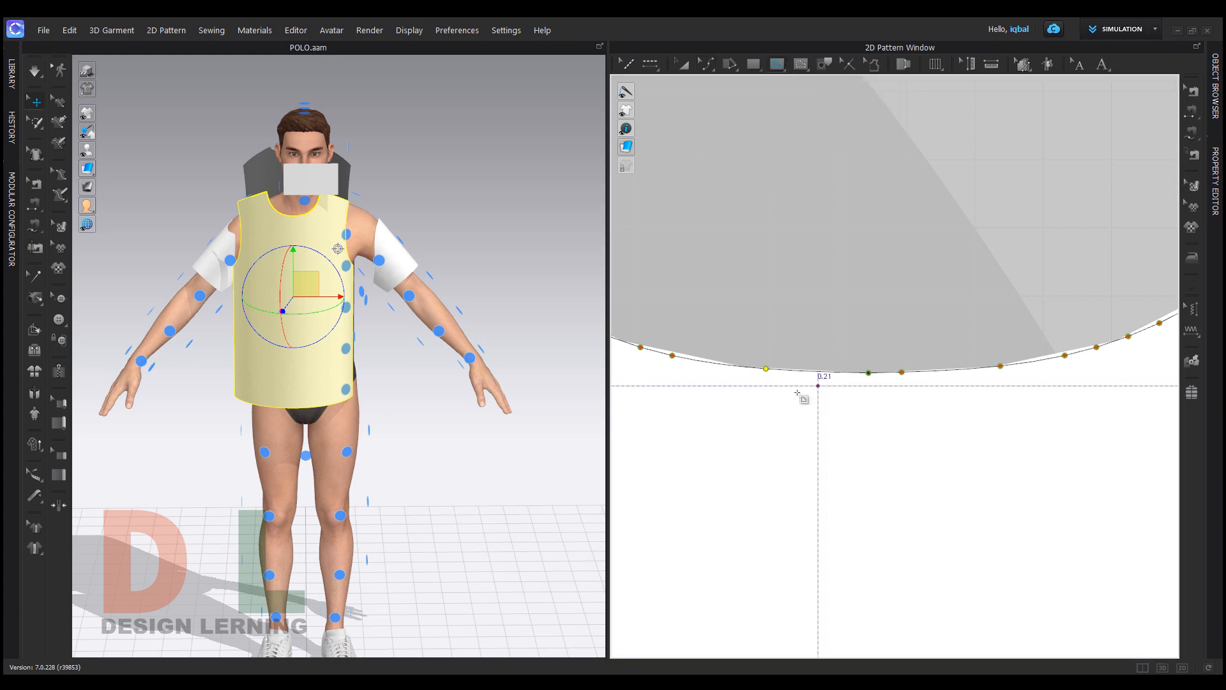
left_click(767, 369)
scroll(767, 369, "down", 5)
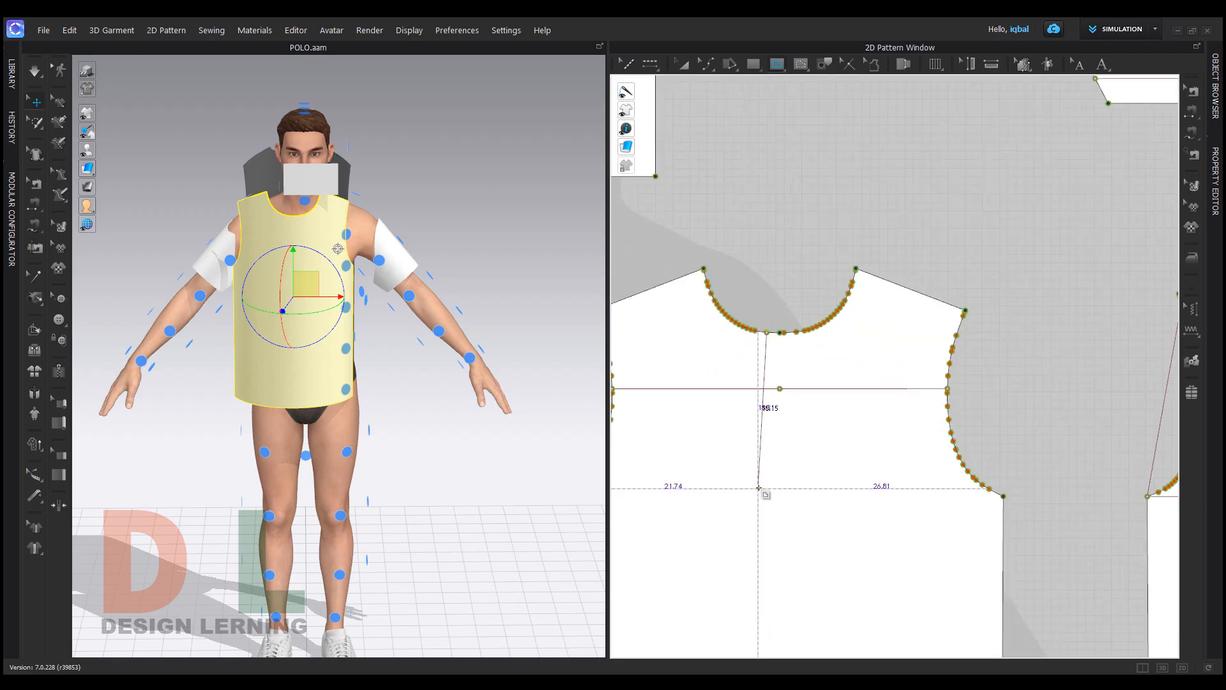
right_click(765, 471)
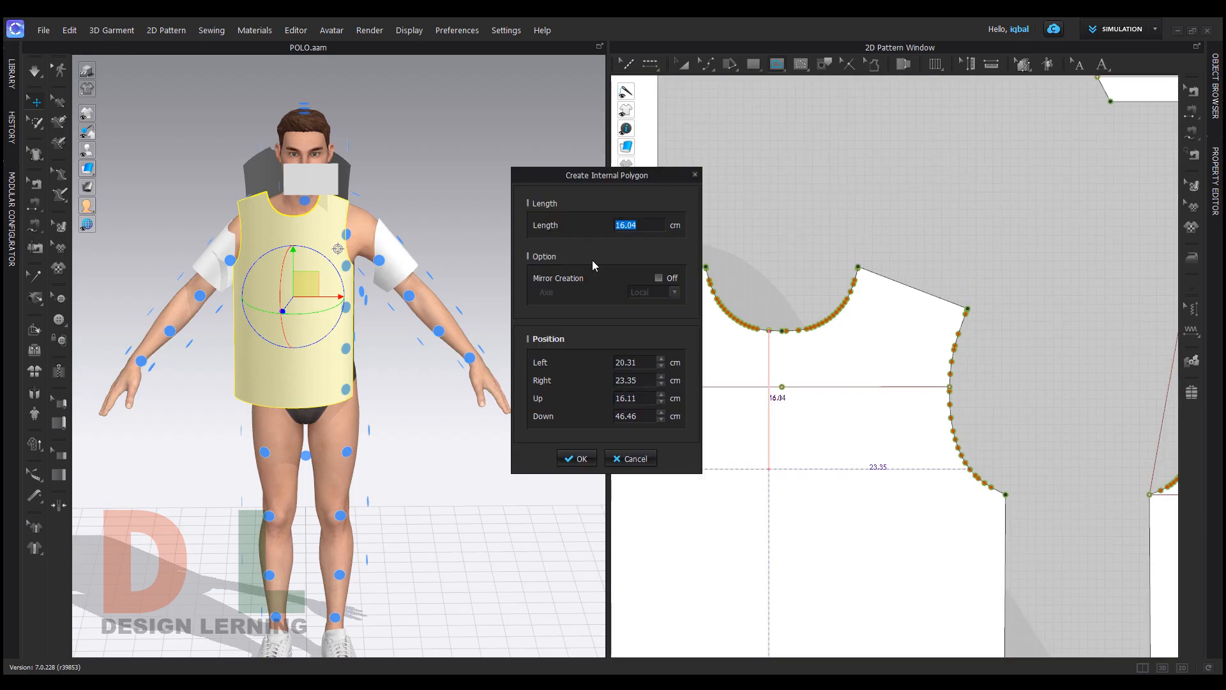
type("14.5")
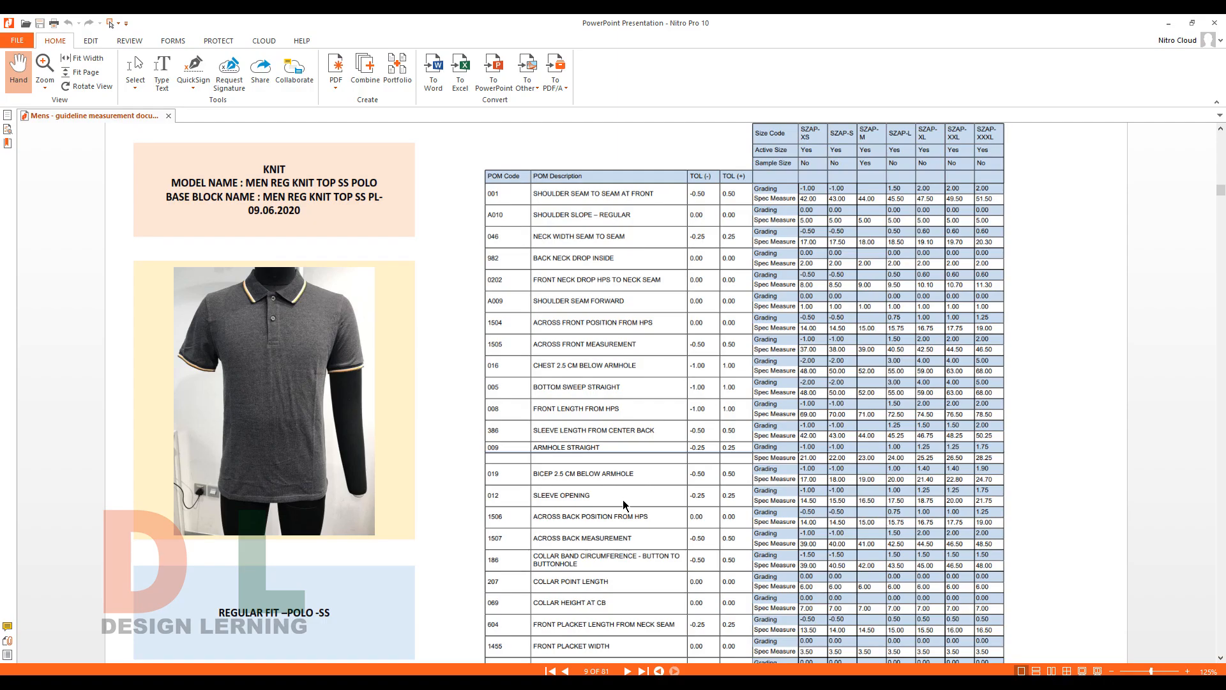
scroll(675, 523, "down", 1)
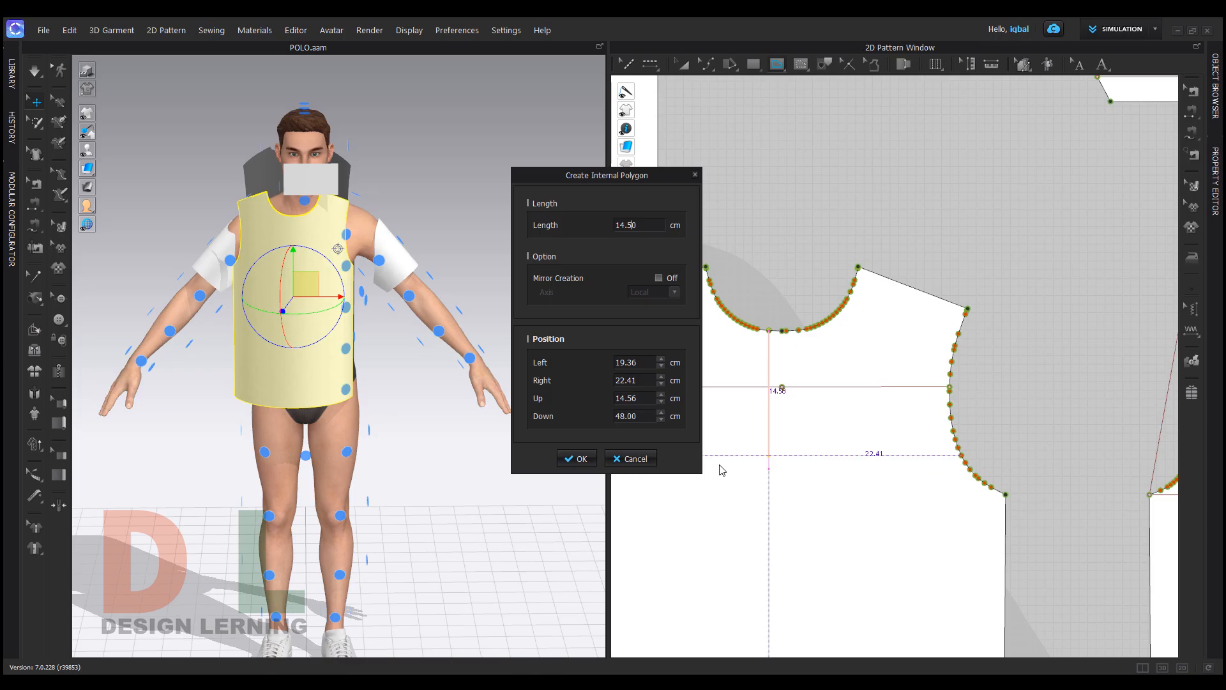
left_click(579, 458)
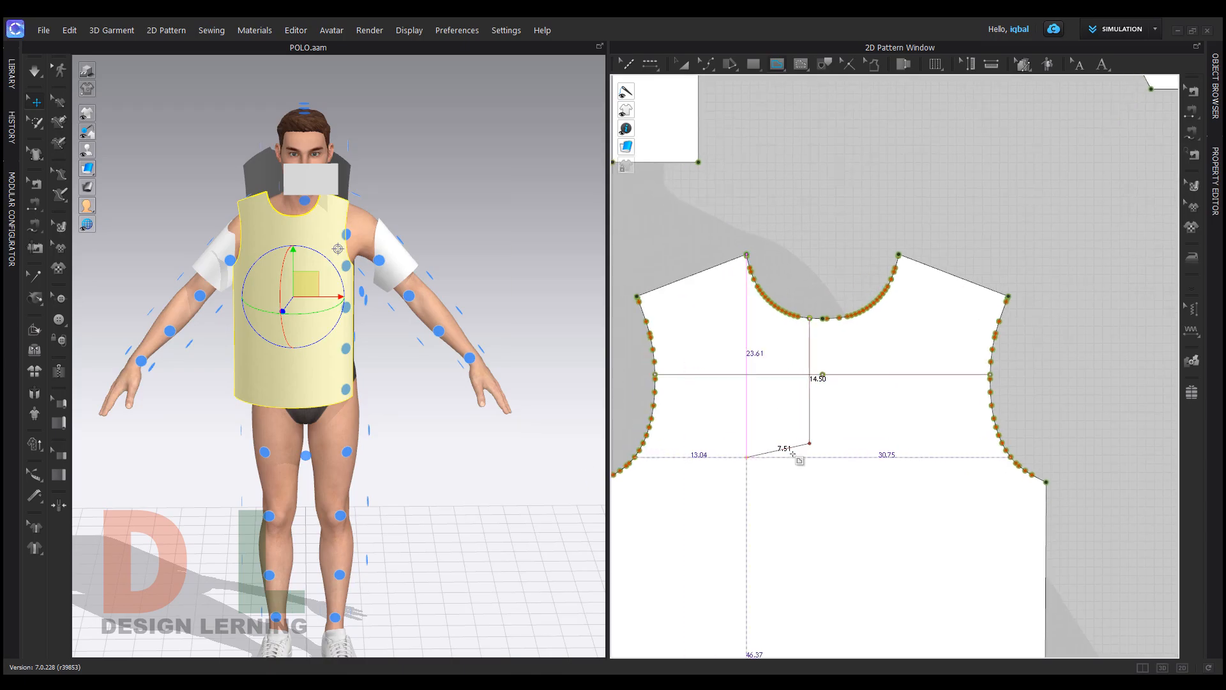
left_click(809, 443)
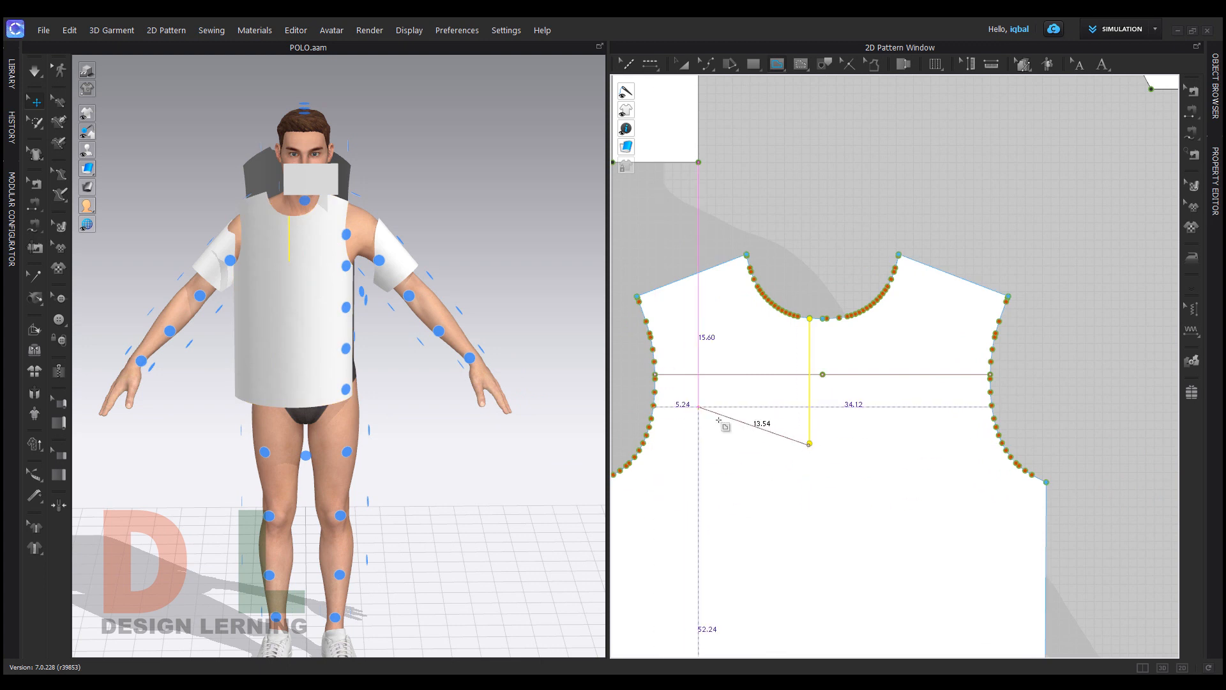
key("Escape")
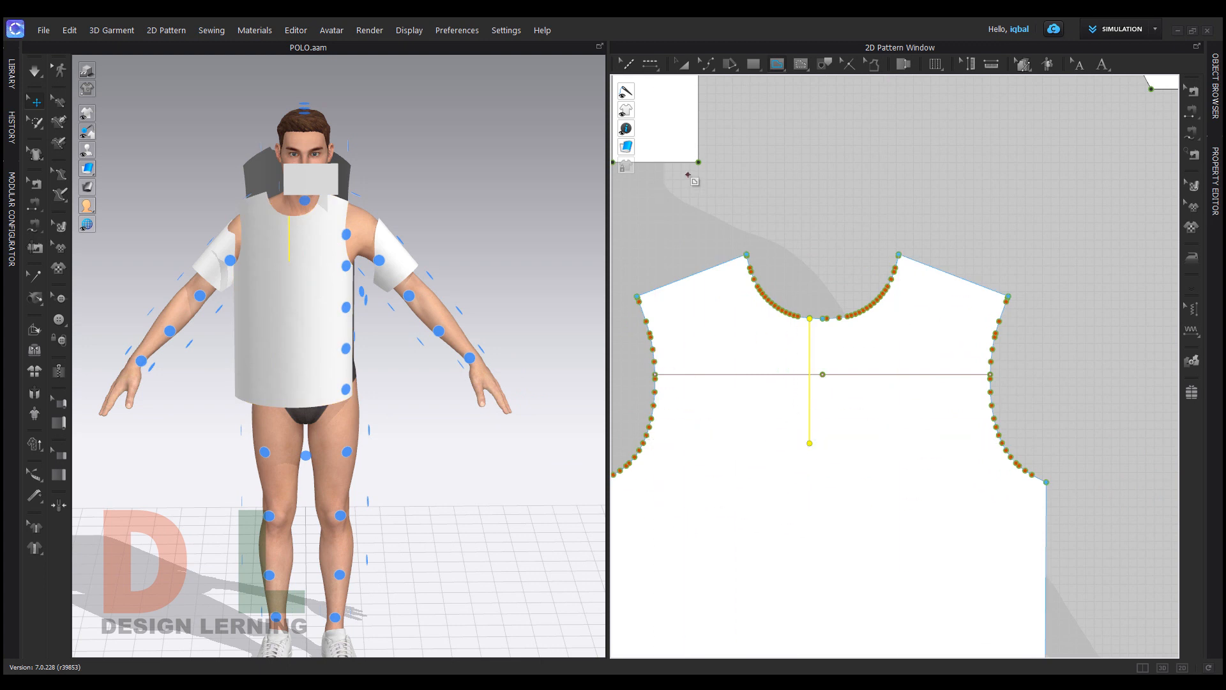
Set a curve point on the front neckline above the placket line and snap the line's upper end onto it
left_click(683, 64)
scroll(831, 348, "up", 5)
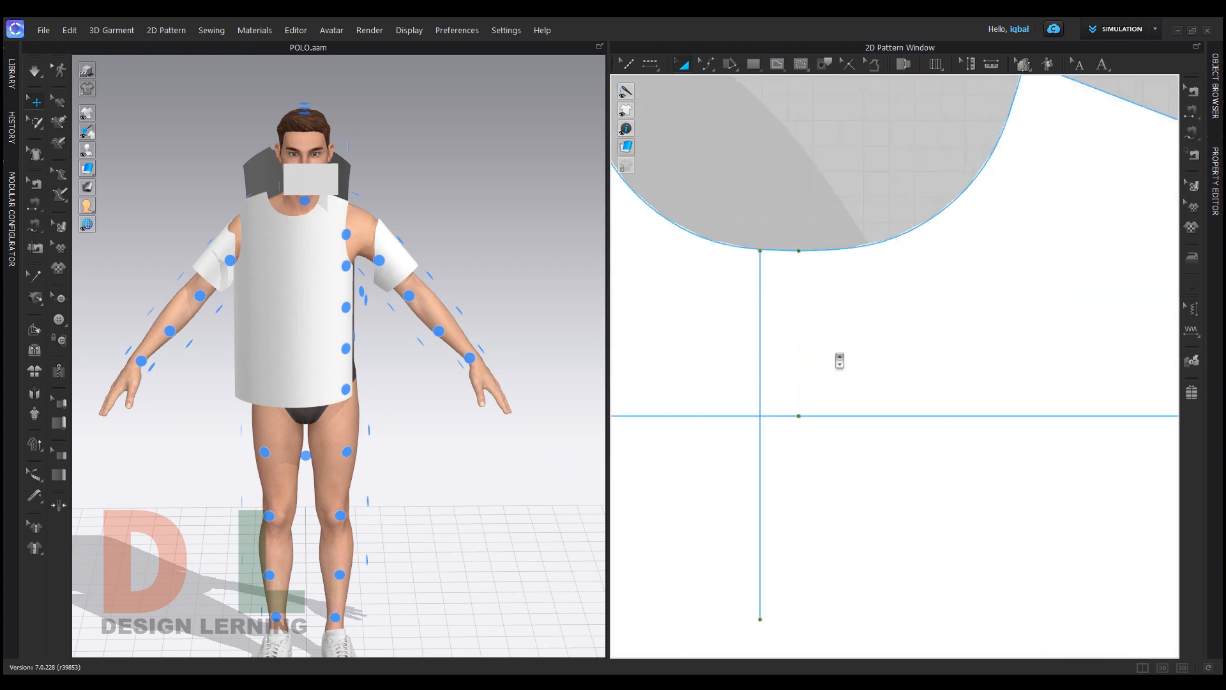
scroll(785, 283, "up", 5)
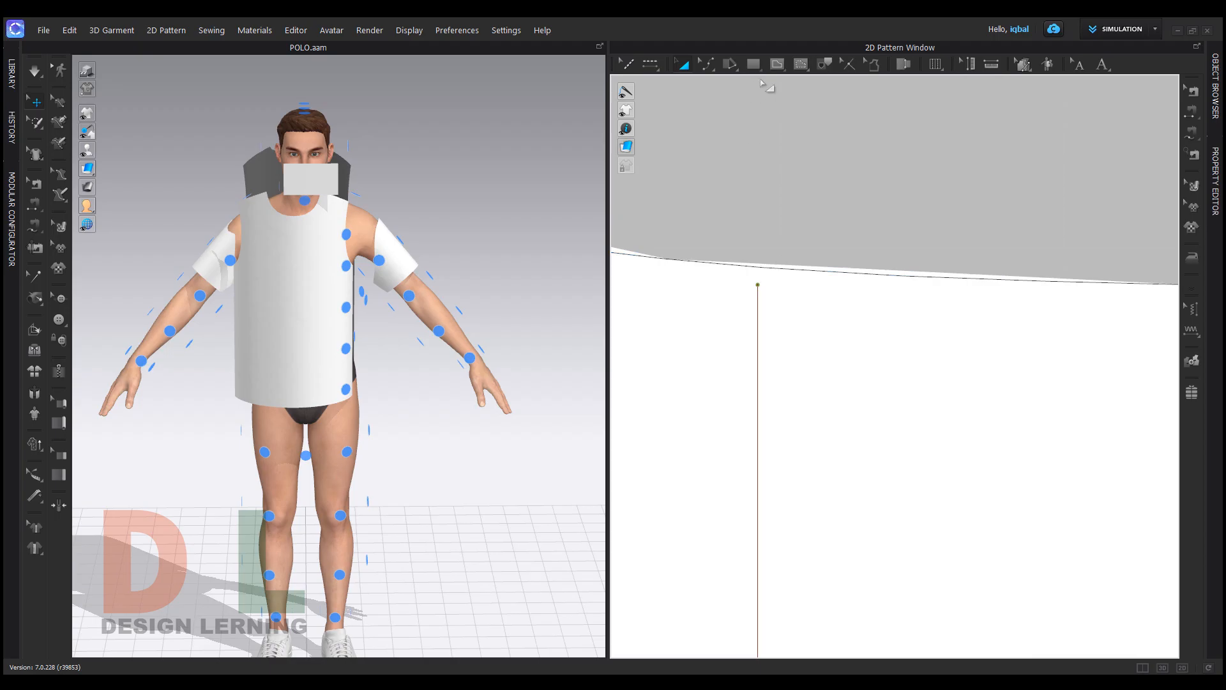
left_click(707, 66)
left_click(741, 115)
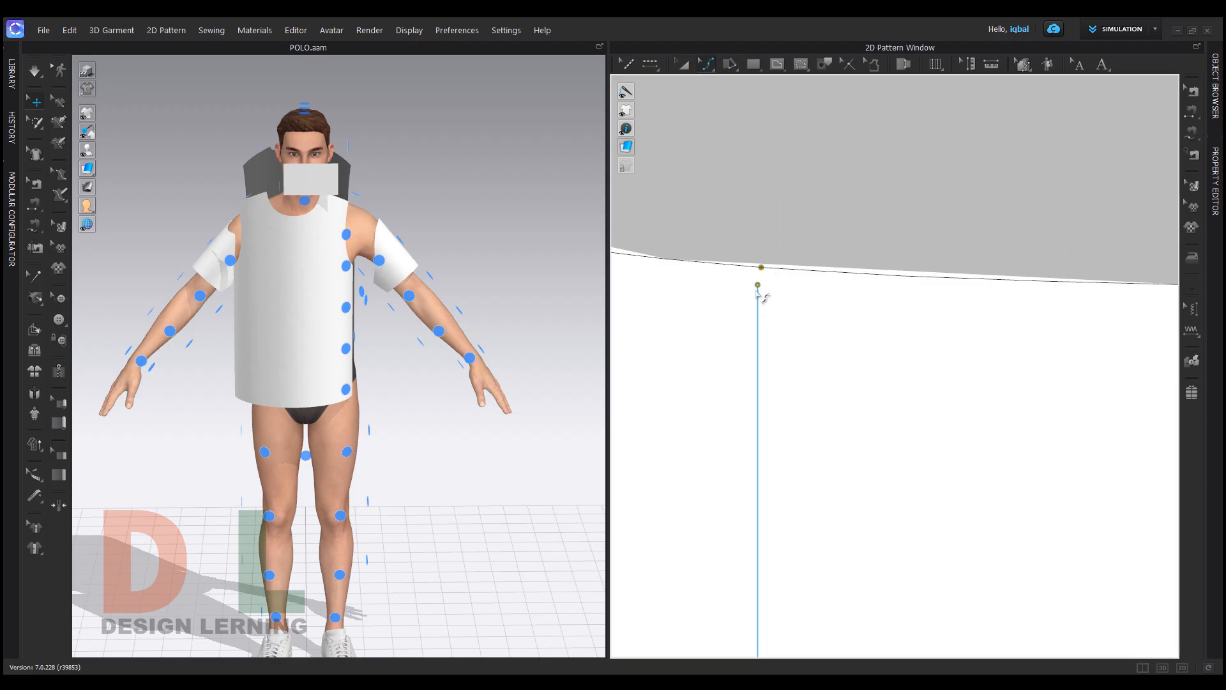
left_click_drag(758, 285, 765, 274)
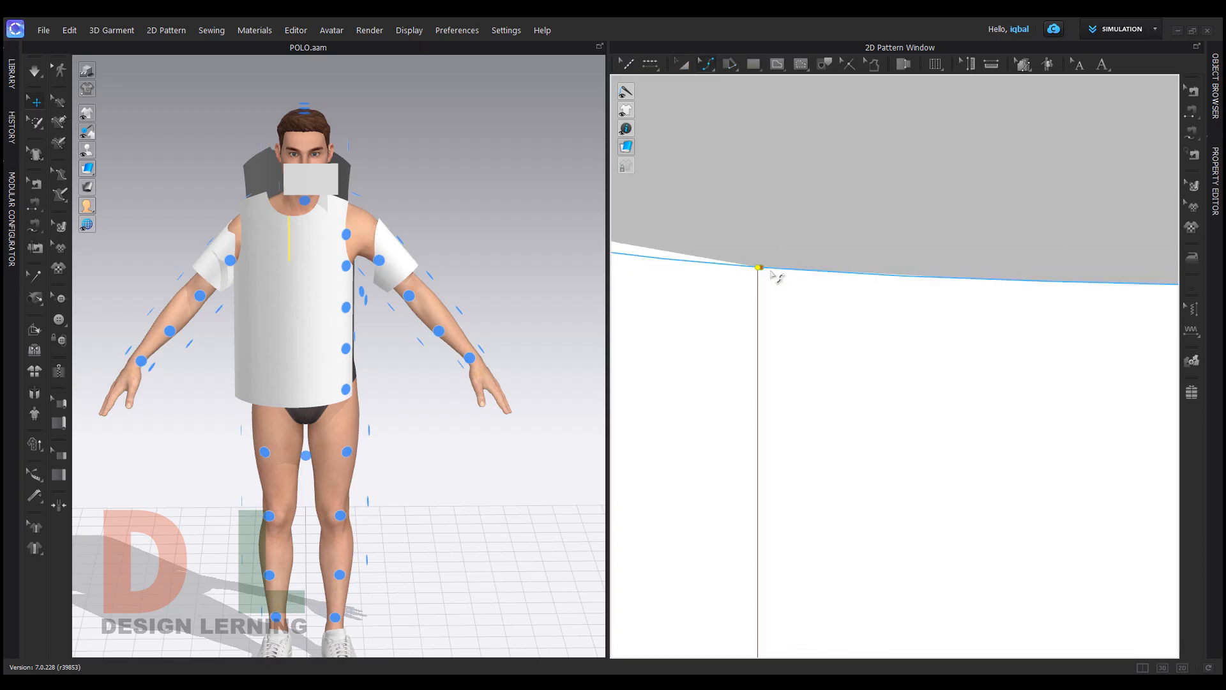
scroll(754, 249, "down", 5)
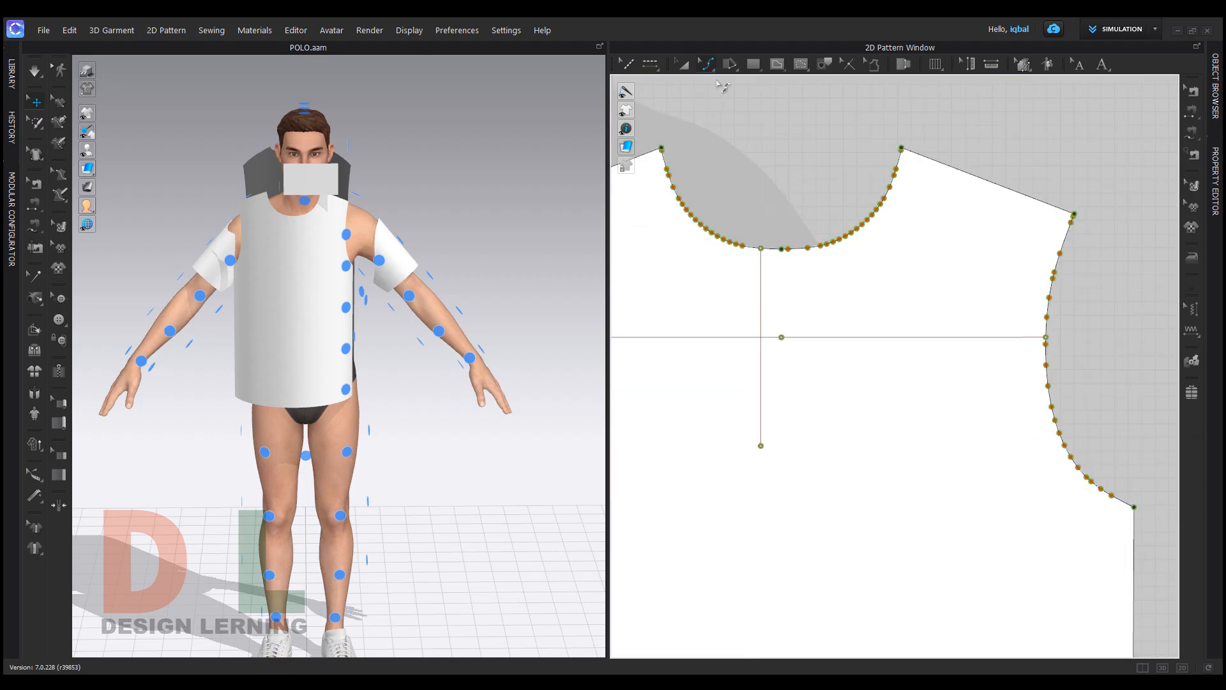
Cut the front body along the vertical placket line to form an open slit
left_click(707, 64)
left_click(719, 82)
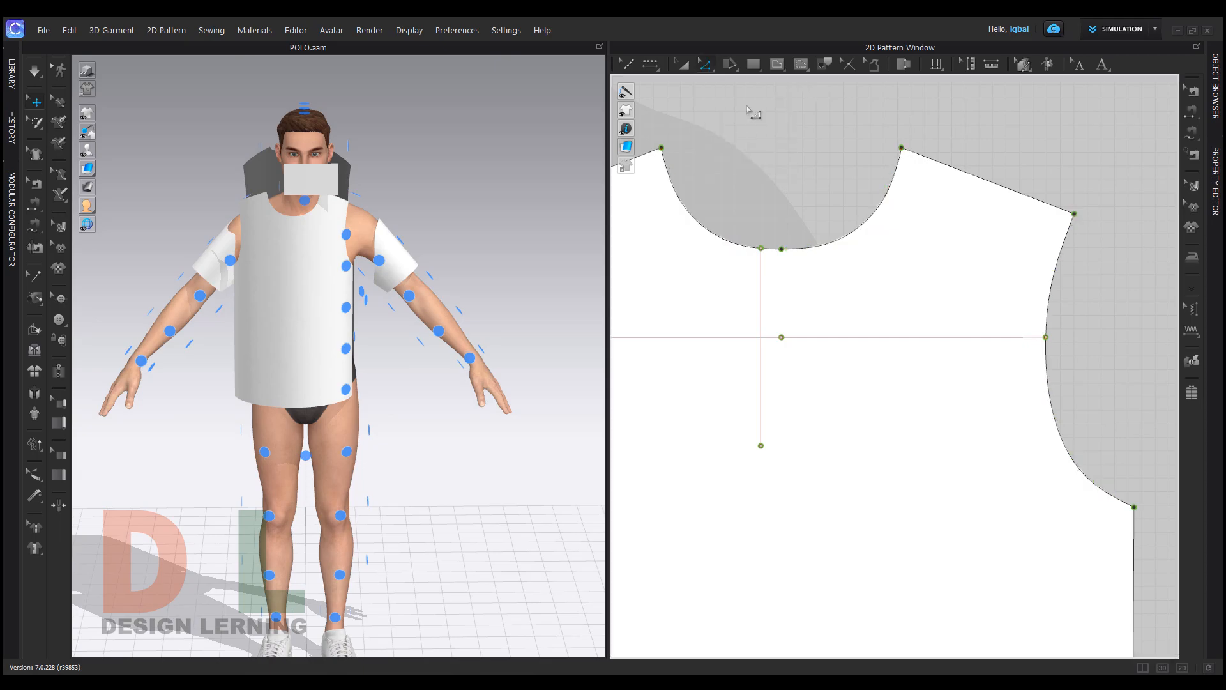
right_click(763, 313)
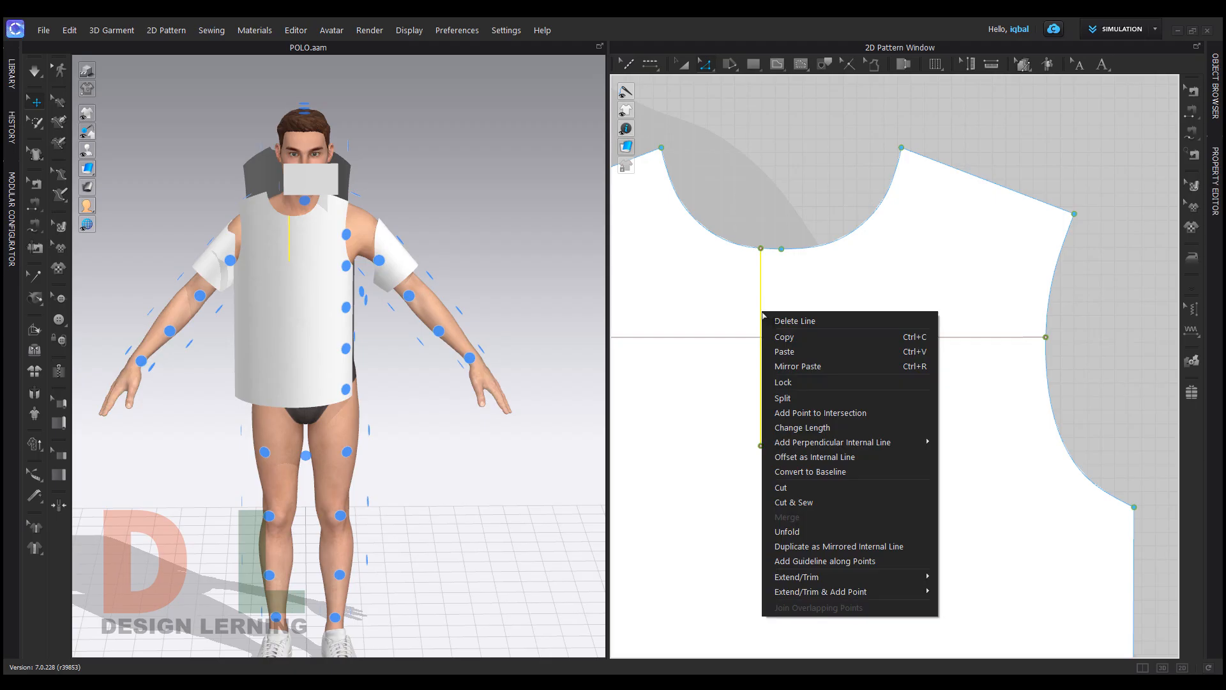
left_click(791, 493)
scroll(767, 288, "up", 8)
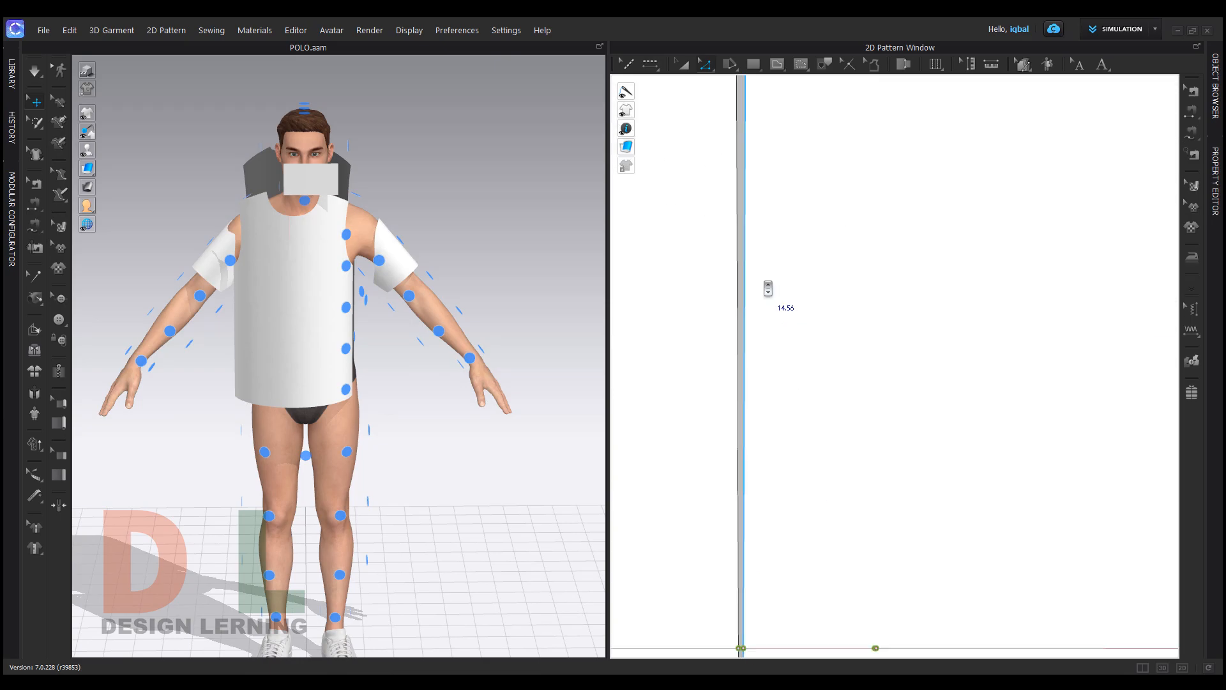
scroll(744, 240, "down", 5)
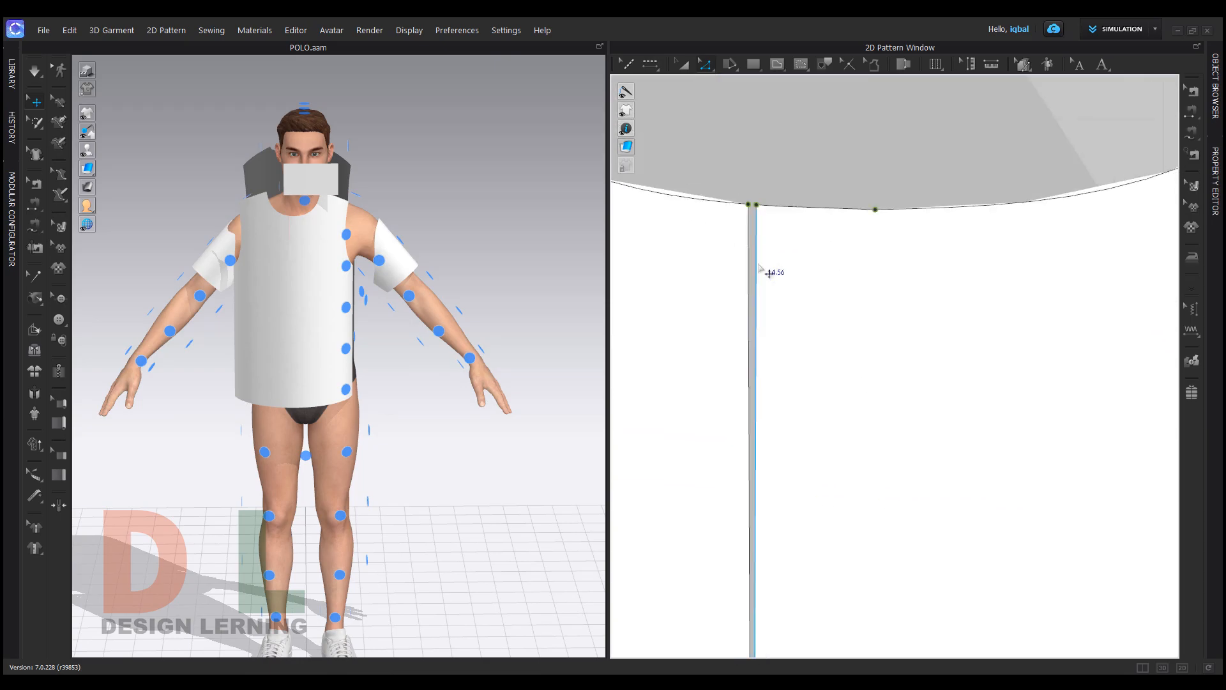
scroll(766, 438, "down", 3)
scroll(771, 260, "up", 5)
scroll(783, 178, "down", 1)
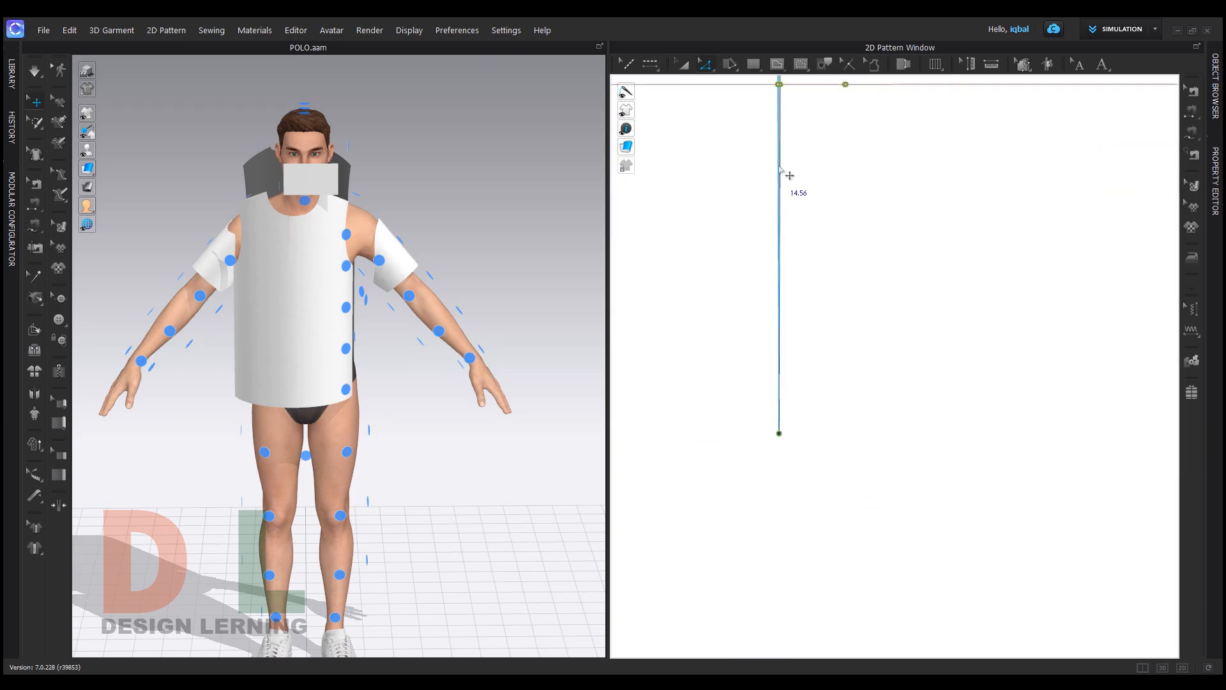
scroll(792, 115, "down", 6)
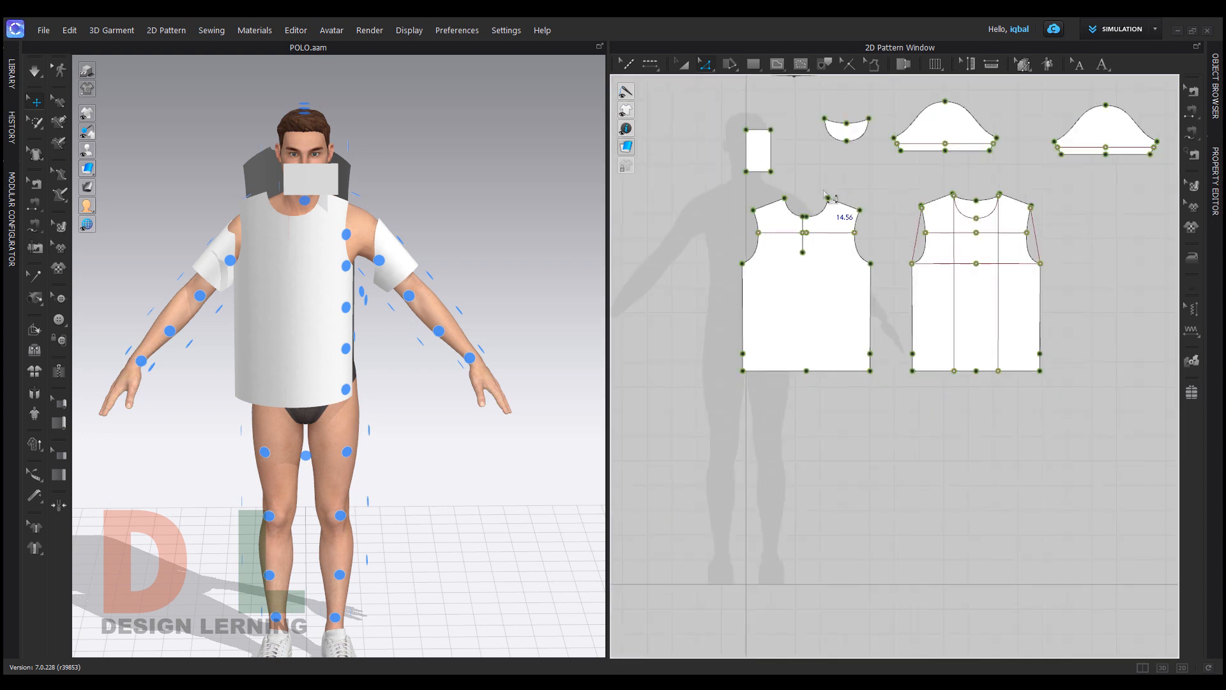
Delete the horizontal across-front internal line on both sides of the placket slit
scroll(849, 331, "up", 5)
left_click(856, 342)
key("Delete")
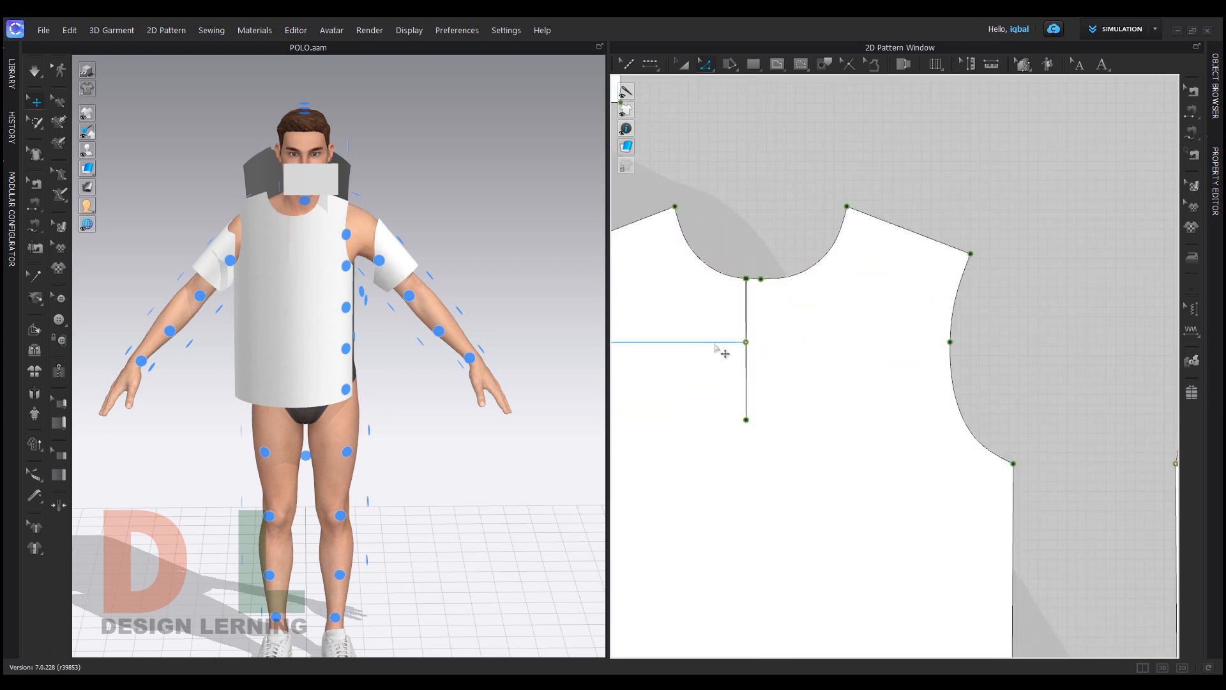
scroll(758, 367, "up", 4)
scroll(758, 383, "down", 2)
scroll(757, 447, "up", 2)
scroll(746, 507, "down", 3)
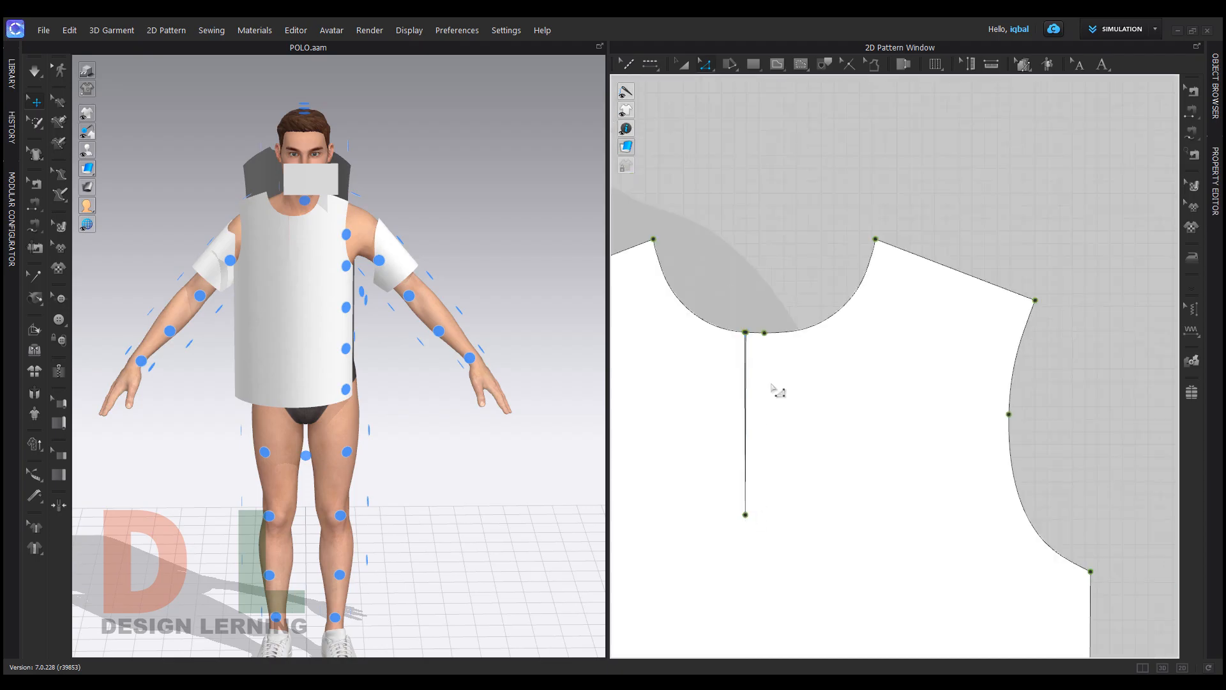
Move the rectangular placket piece to the free space directly above the front body's neckline
scroll(788, 287, "down", 4)
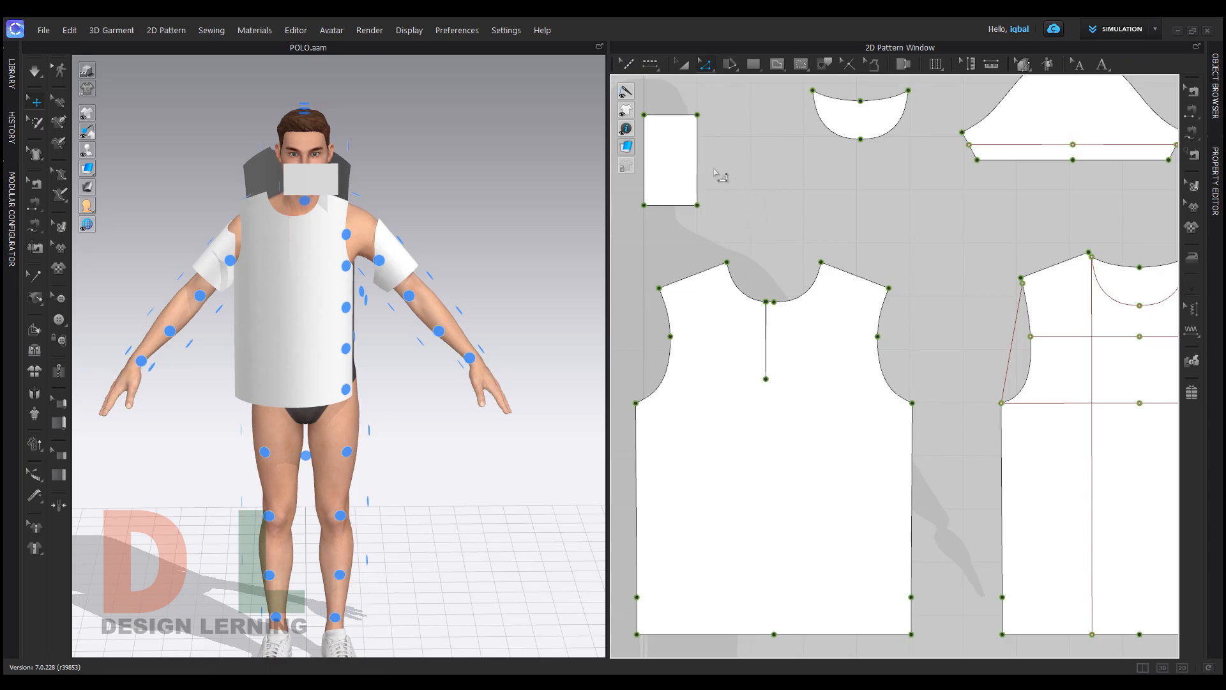
left_click(683, 64)
left_click_drag(679, 139, 777, 184)
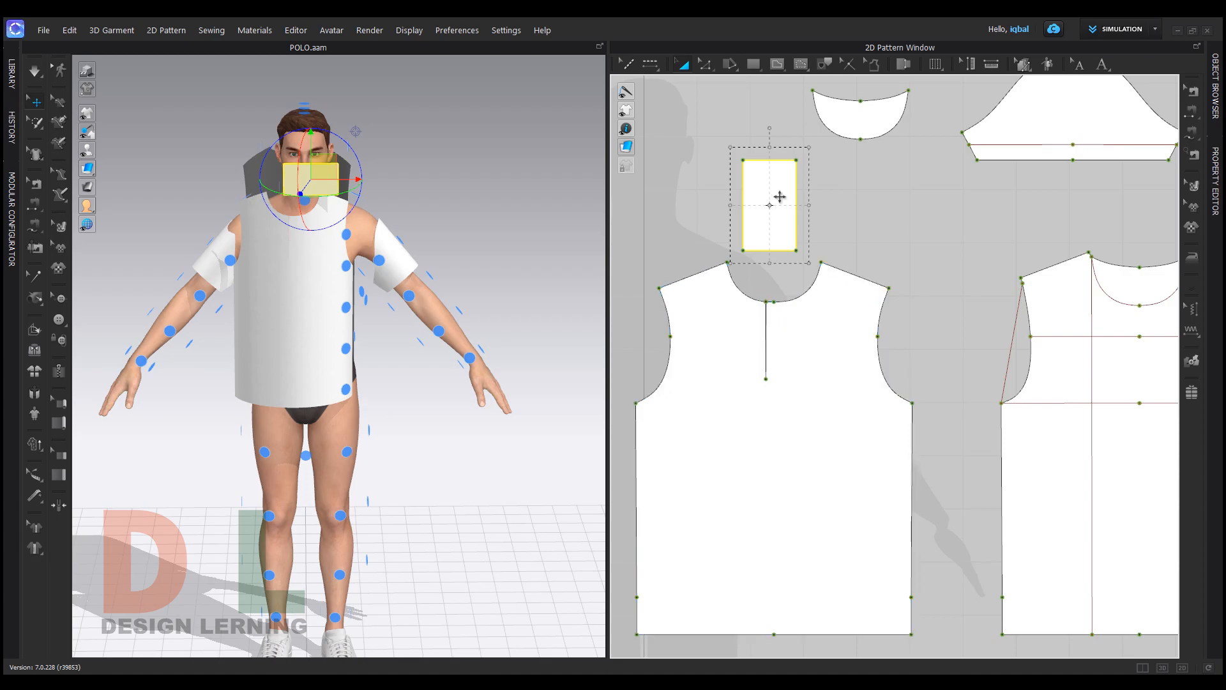
scroll(775, 197, "up", 3)
left_click(918, 209)
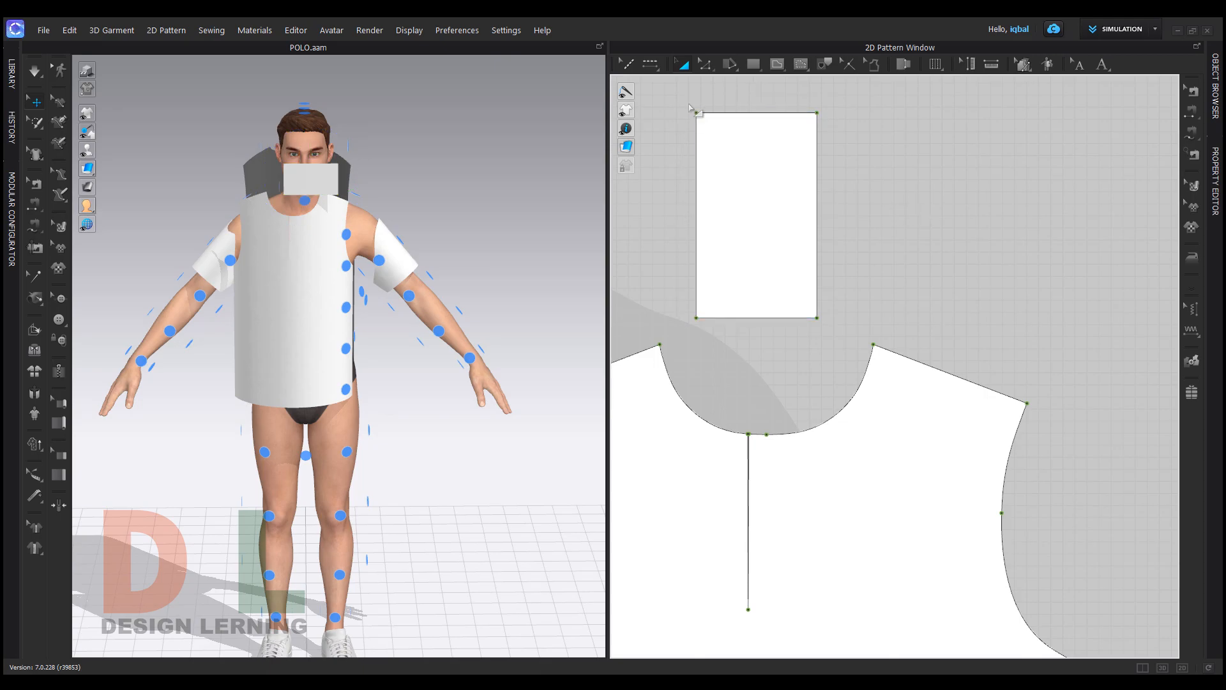
Narrow the rectangular placket piece to about 3 cm and remove its lower end to leave a length of about 14.5 cm
left_click(705, 66)
left_click_drag(818, 187, 734, 184)
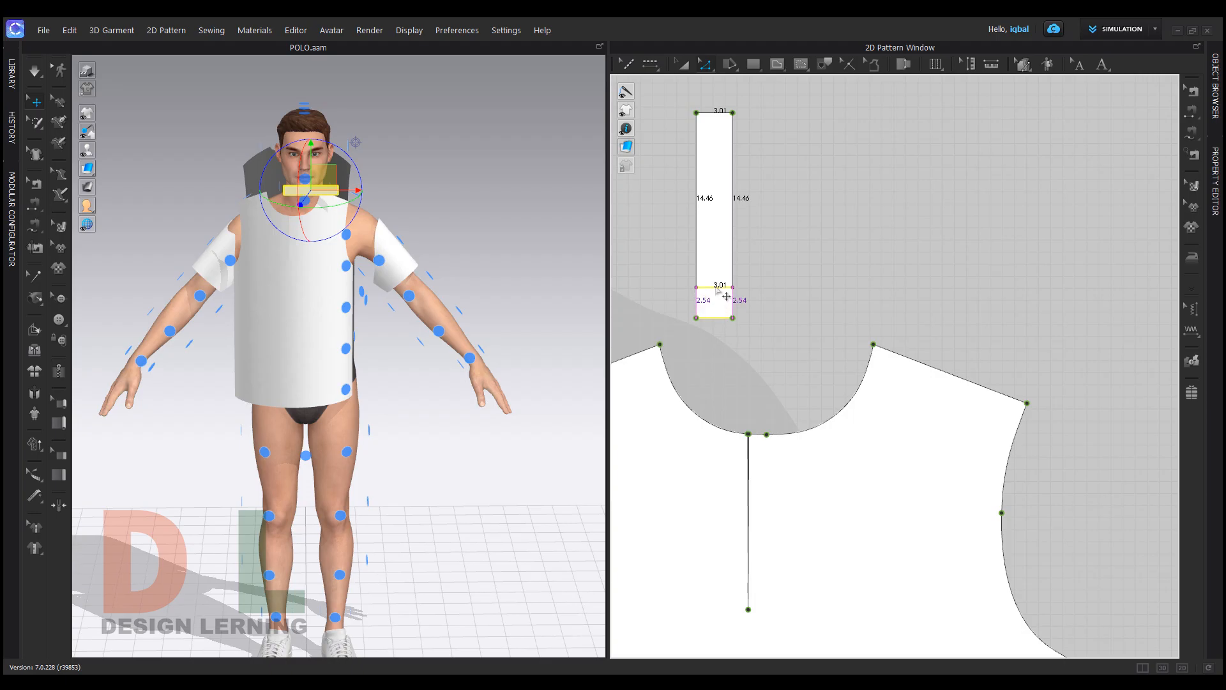
left_click(726, 299)
key("Delete")
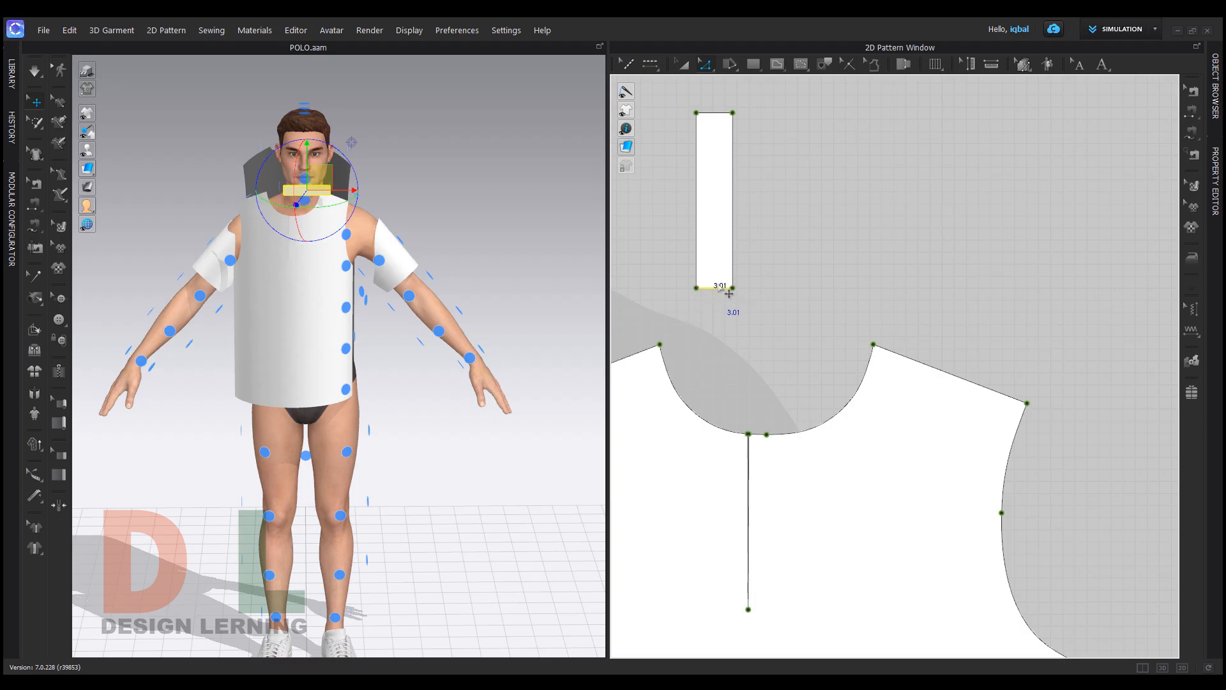
Duplicate the narrow placket strip and place the copy just to the right of the original
left_click(682, 65)
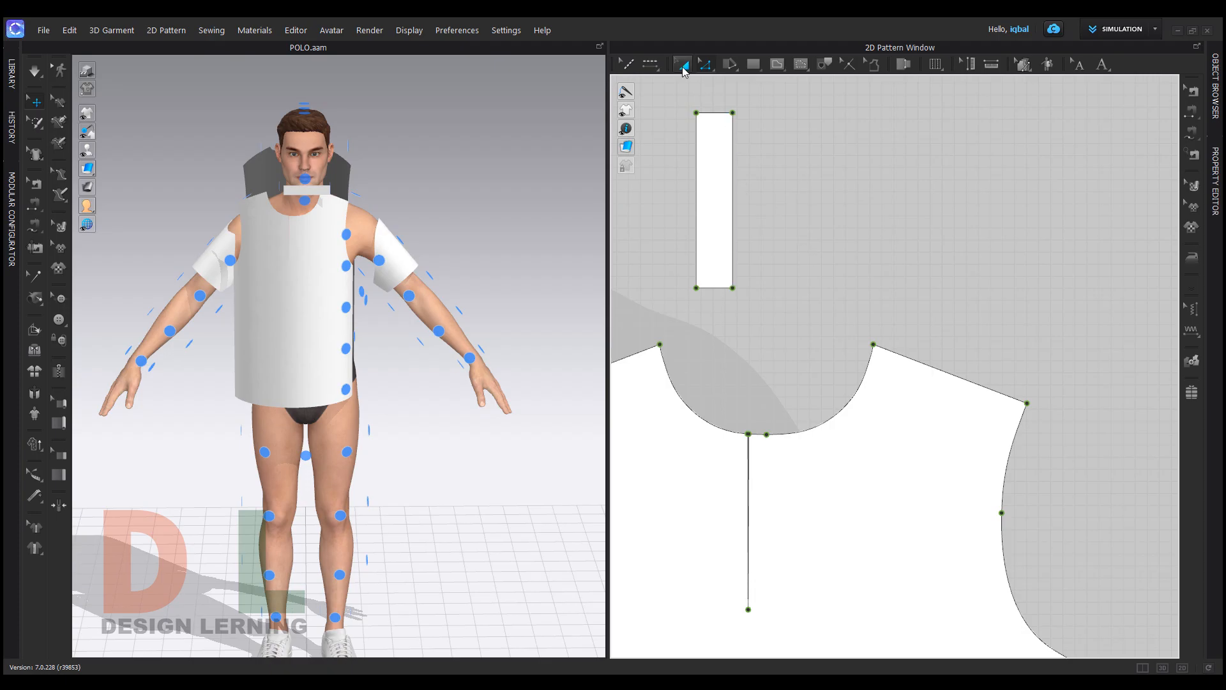
left_click(714, 190)
key("ctrl+c")
key("ctrl+v")
left_click(790, 210)
left_click(915, 219)
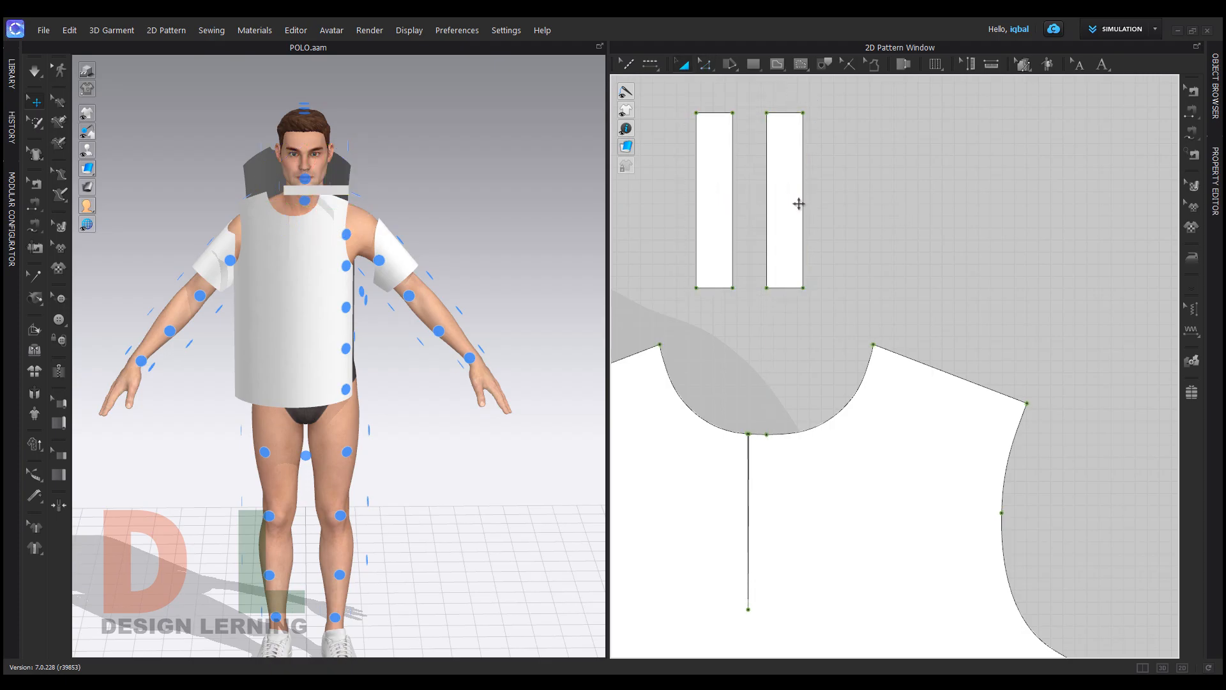
Move the front body forward and down away from the avatar's torso to expose the chest
scroll(859, 209, "down", 5)
scroll(805, 268, "up", 5)
right_click_drag(455, 325, 322, 311)
left_click_drag(322, 311, 407, 416)
Arrange the first placket strip vertically on the avatar's centre chest, then shift it slightly up and left of centre
left_click(720, 143)
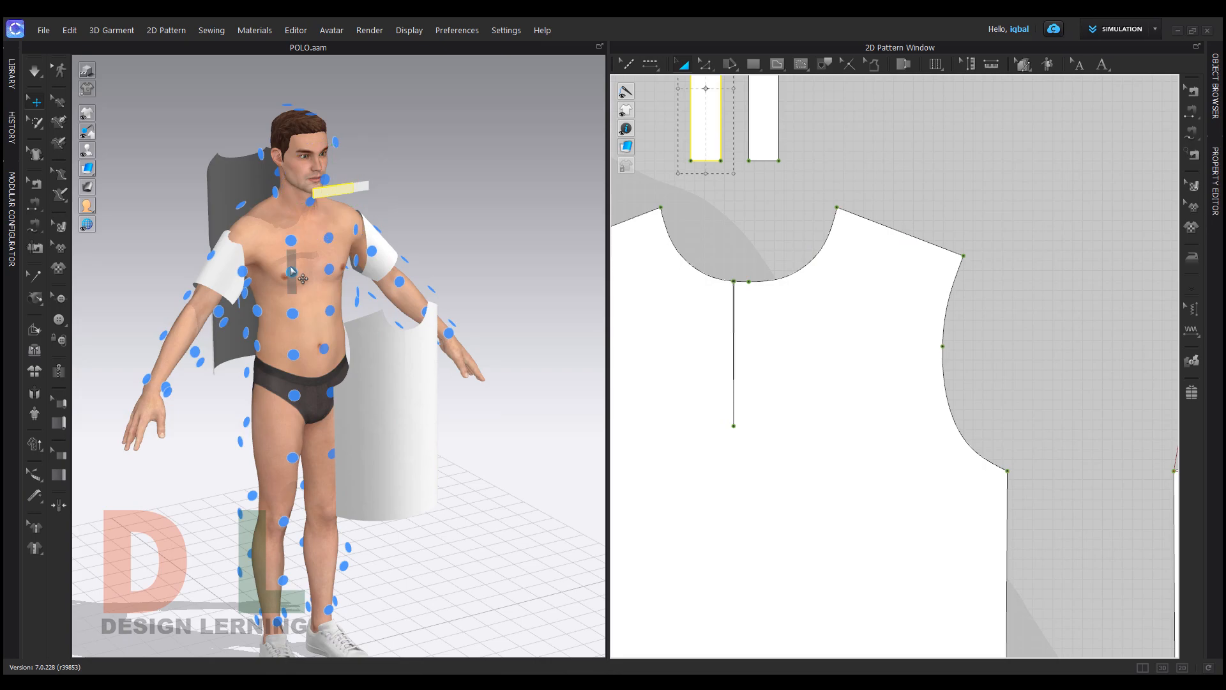
left_click(291, 271)
key("2")
left_click_drag(304, 281, 288, 230)
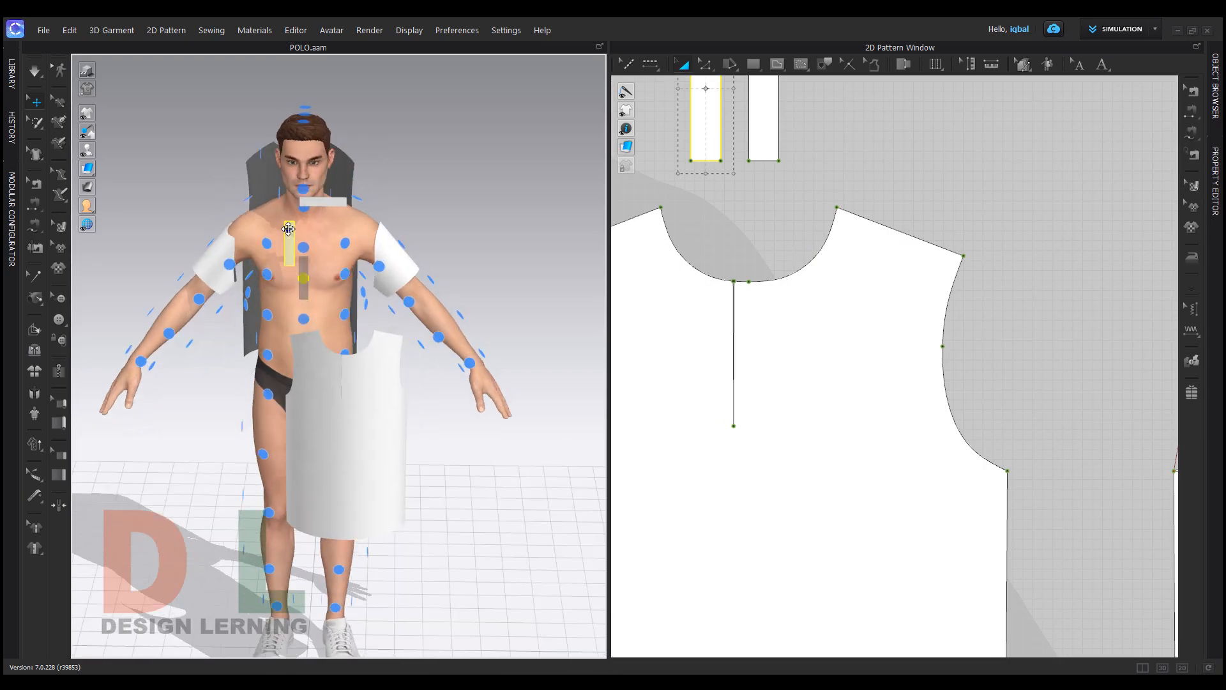
Arrange the second placket strip upright on the avatar's chest, level with and to the right of the first strip
left_click(759, 131)
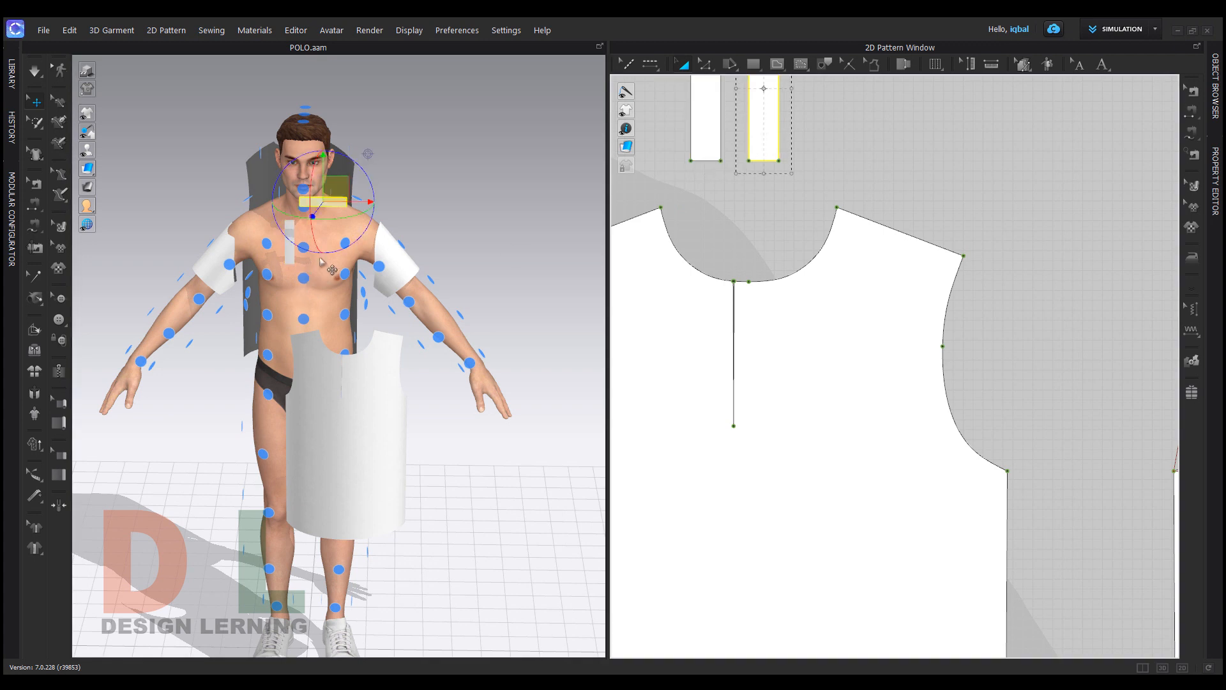
left_click_drag(323, 201, 313, 282)
left_click_drag(314, 270, 323, 226)
Bring the front body back up closer to the avatar, keeping it just below the two placket strips
right_click_drag(332, 230, 409, 368)
left_click_drag(409, 368, 349, 324)
right_click_drag(509, 274, 410, 269)
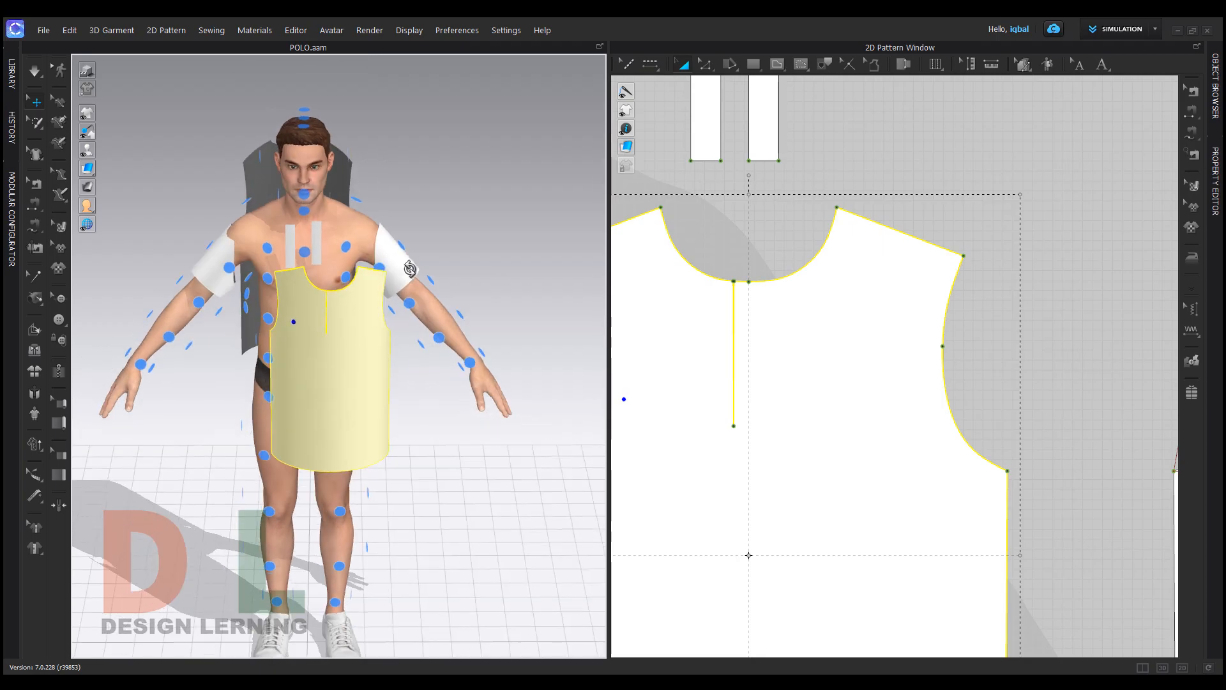
Free-sew the first placket strip's left edge, top to bottom, to the left edge of the front body's placket slit
scroll(771, 297, "up", 2)
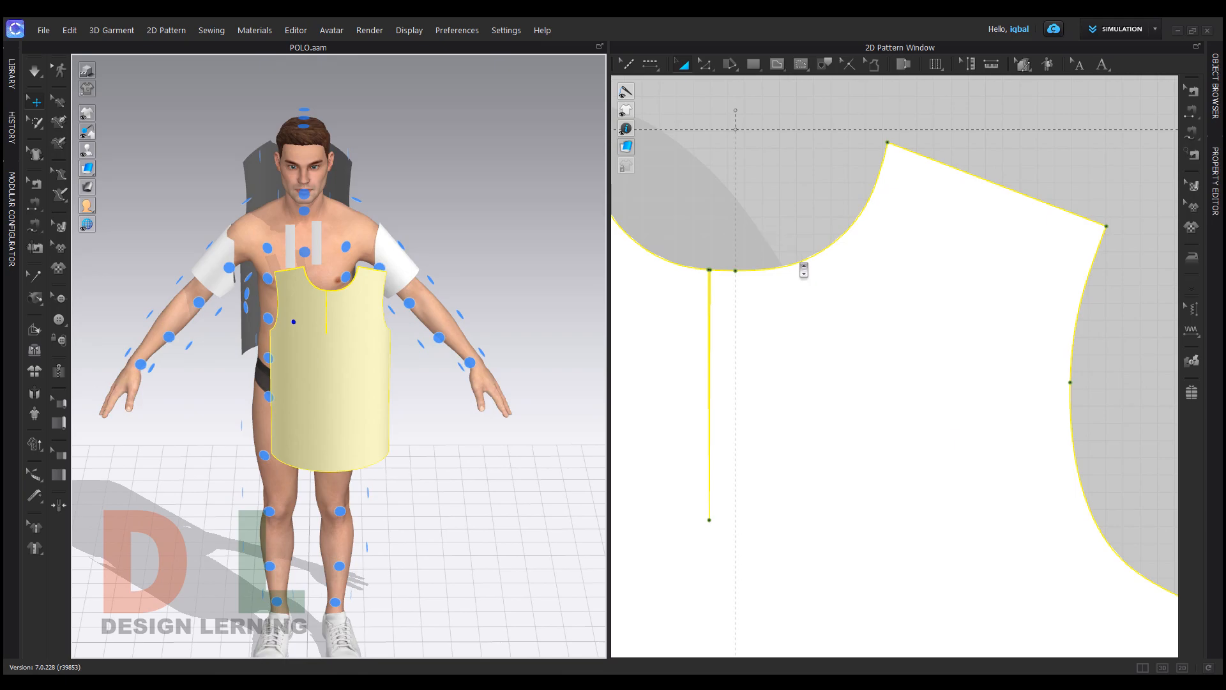
scroll(799, 261, "down", 2)
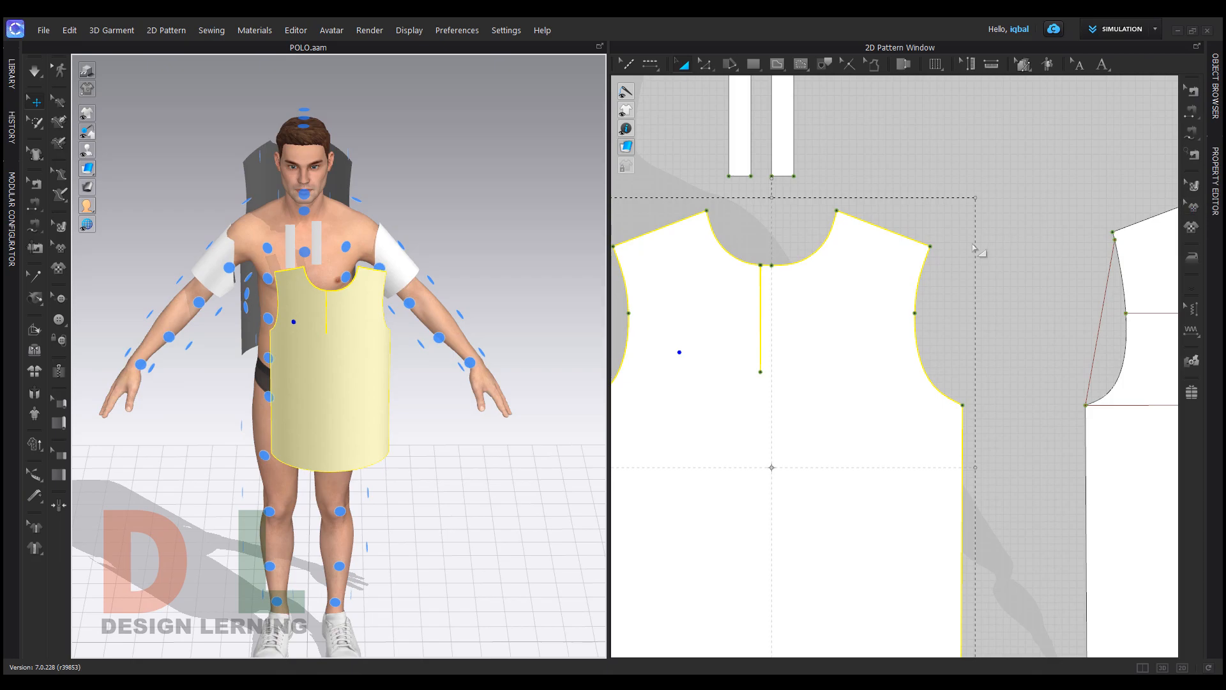
left_click(1193, 135)
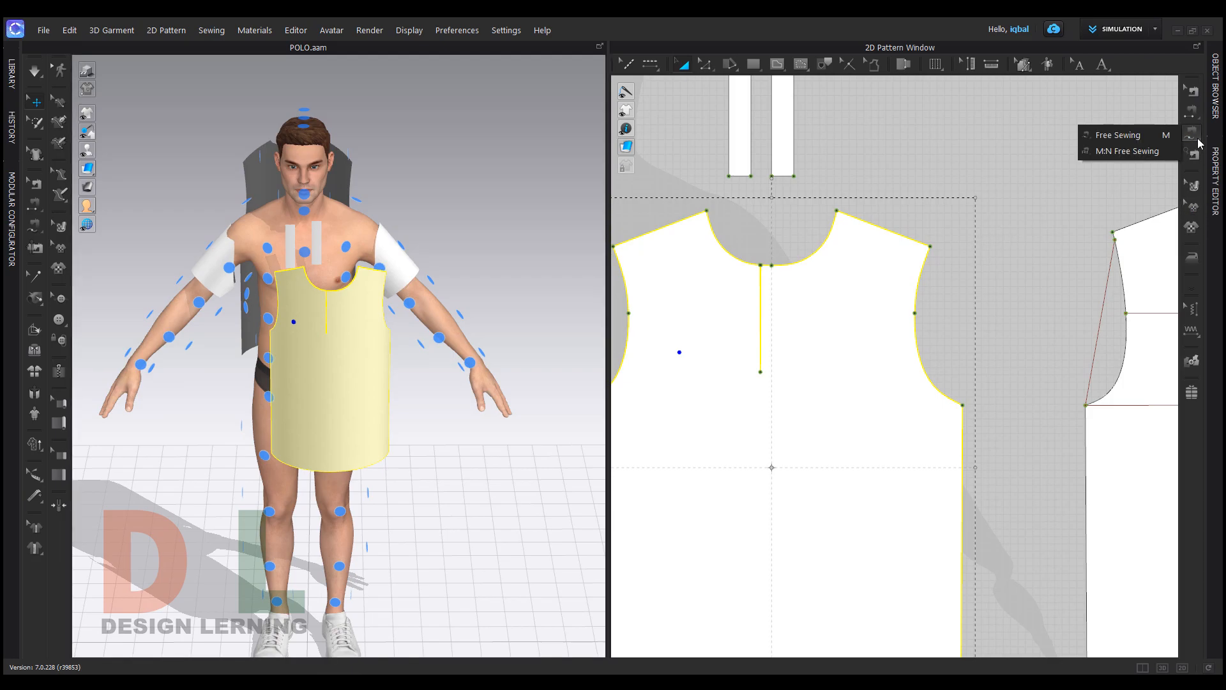
left_click(1111, 136)
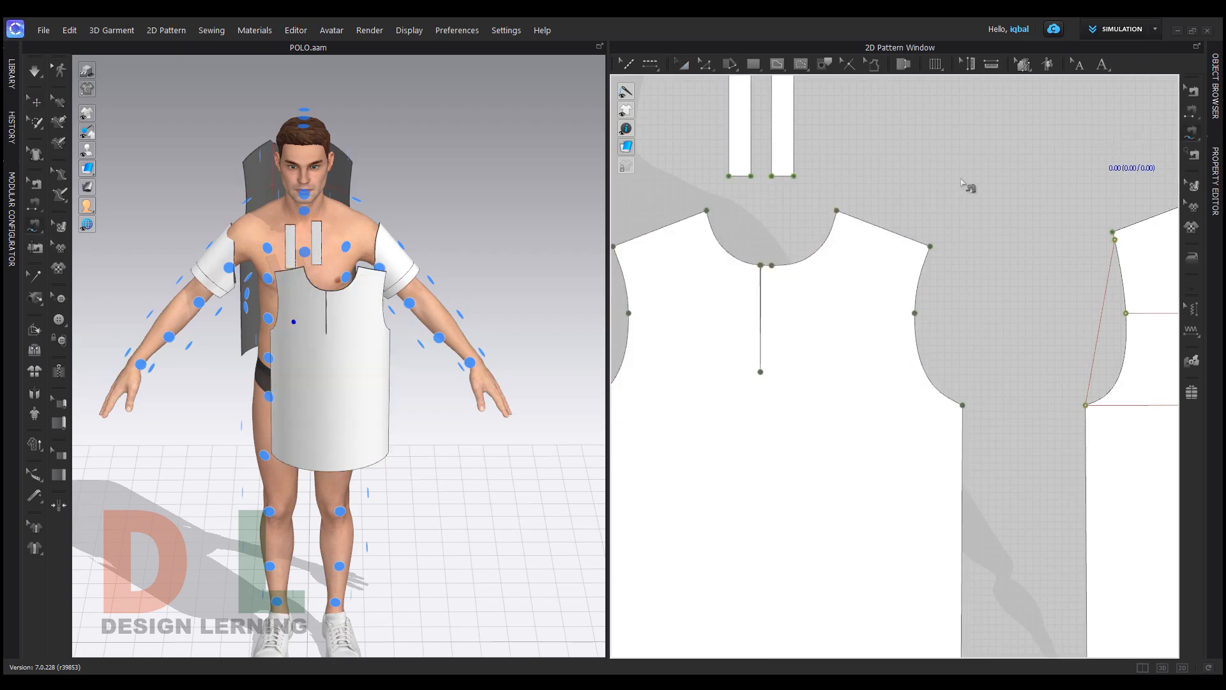
scroll(785, 250, "down", 5)
left_click(760, 170)
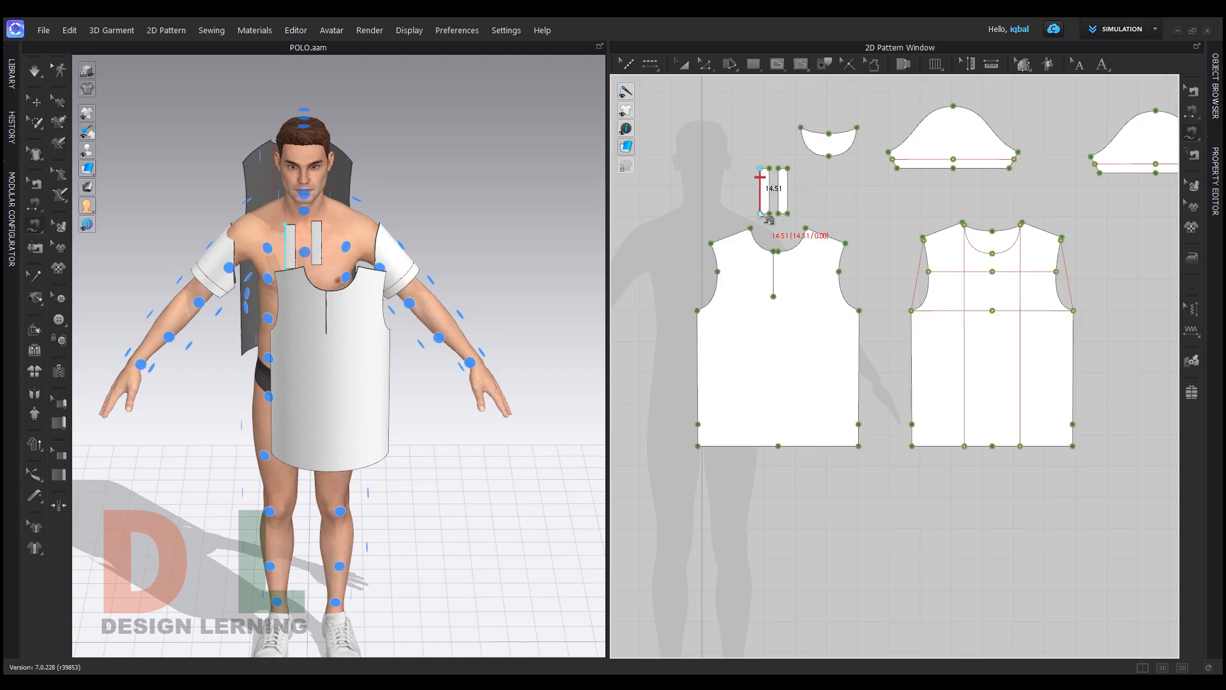
left_click(760, 214)
scroll(763, 214, "up", 8)
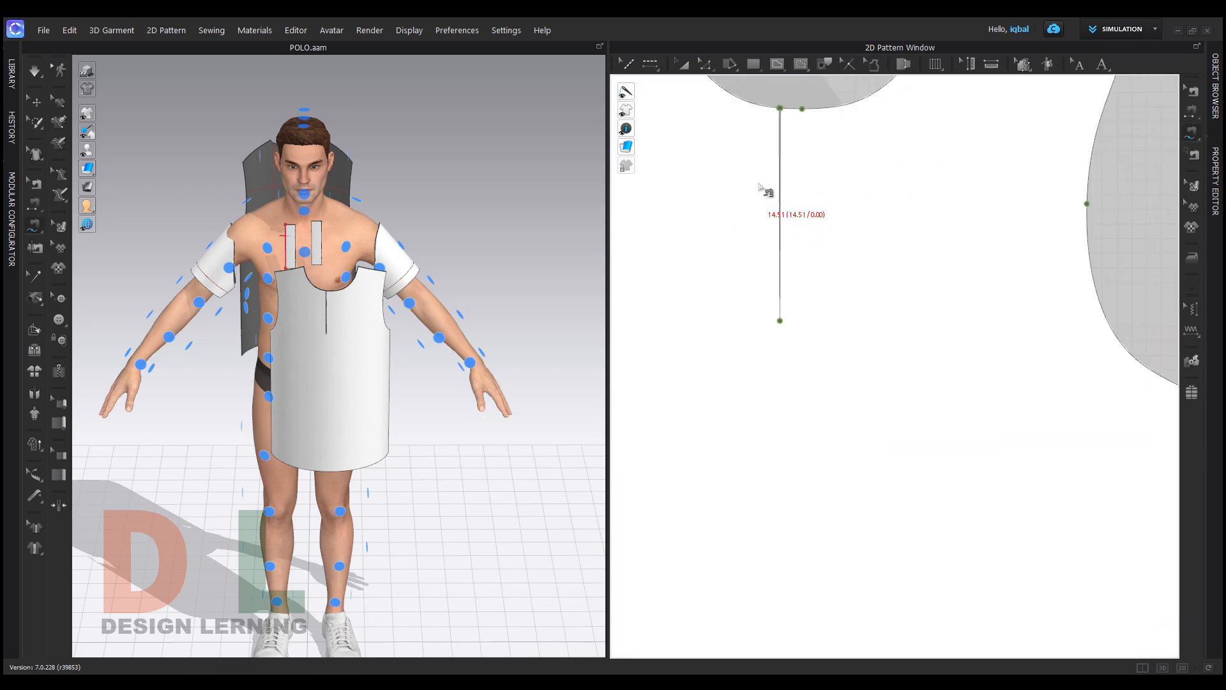
scroll(786, 147, "down", 5)
scroll(798, 125, "up", 5)
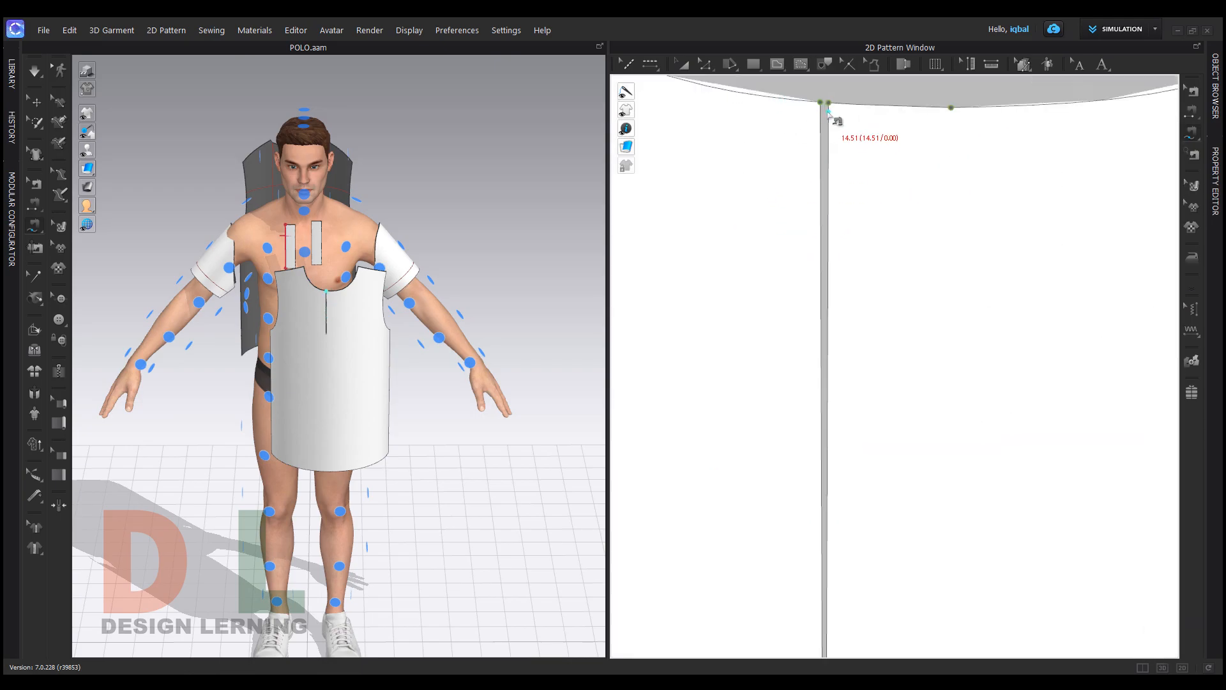
left_click(820, 104)
scroll(817, 192, "down", 6)
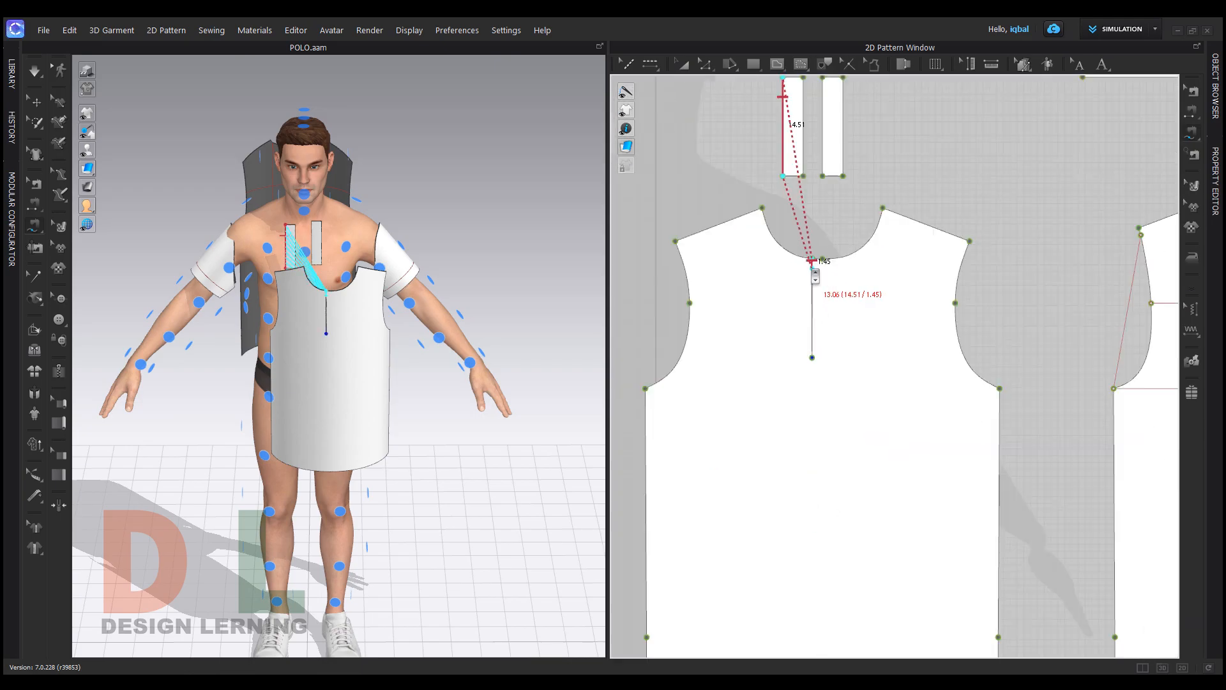
scroll(821, 371, "up", 6)
left_click(786, 345)
right_click_drag(383, 319, 310, 308)
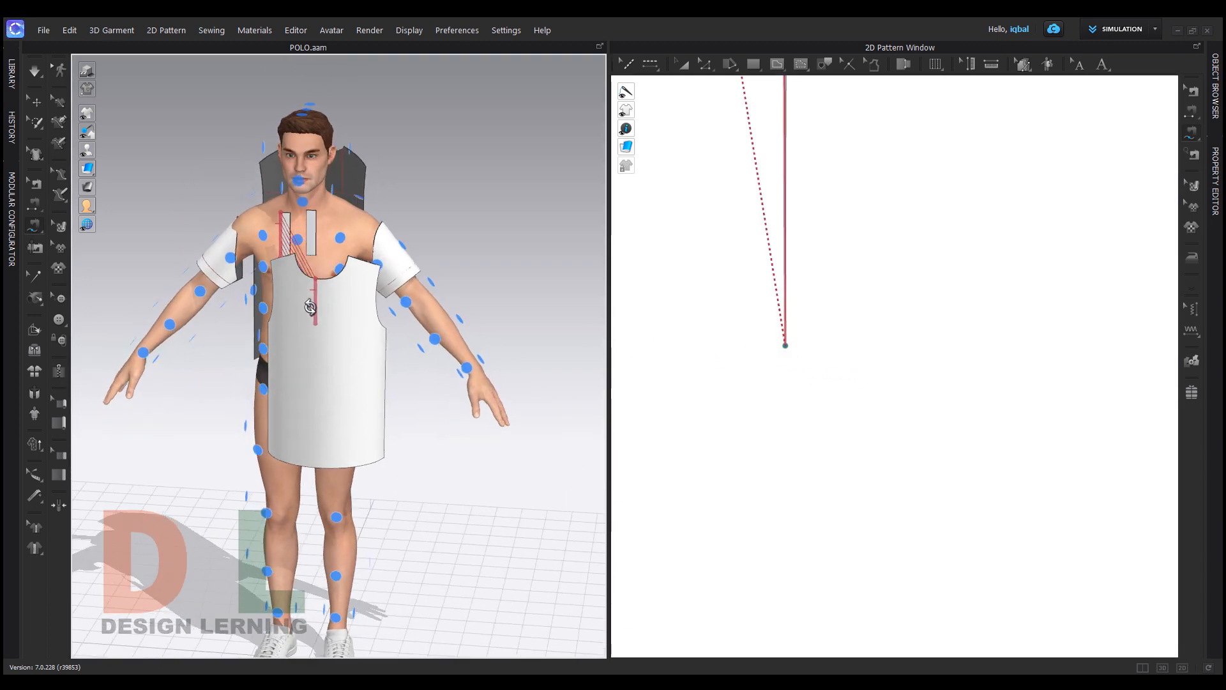
Free-sew the second placket strip's left edge to the right edge of the front body's placket slit, from neckline to slit end
scroll(761, 315, "down", 5)
scroll(806, 235, "up", 2)
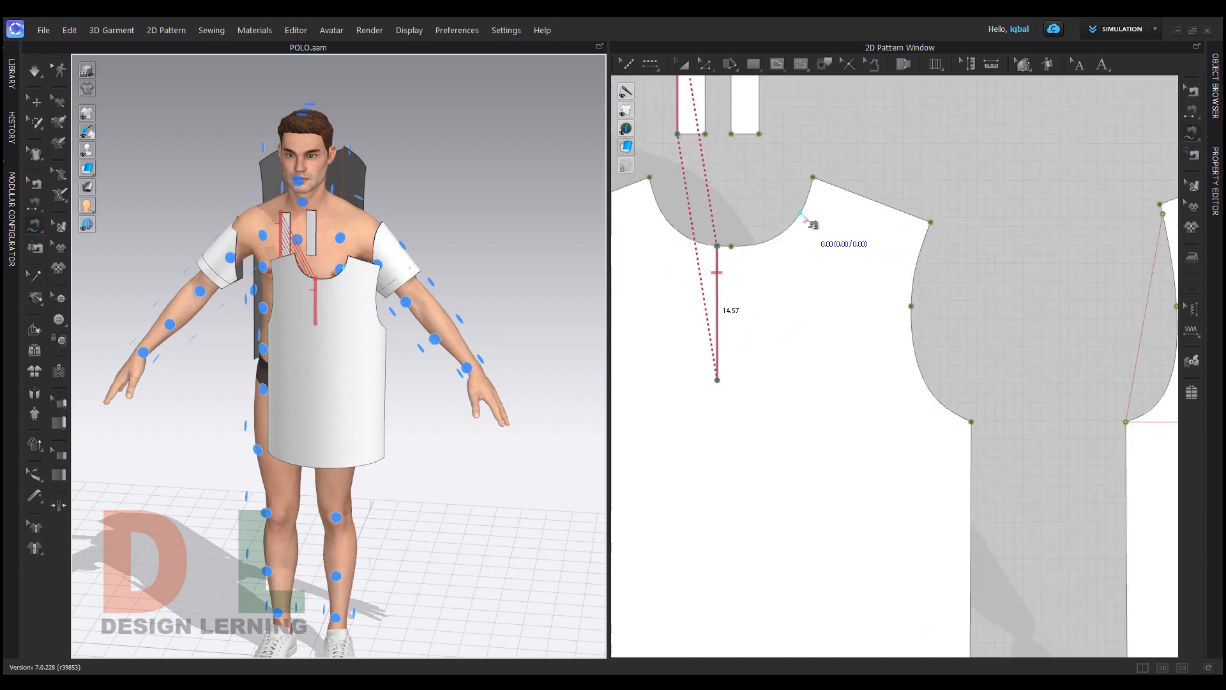
scroll(764, 169, "down", 2)
scroll(762, 170, "up", 2)
scroll(762, 153, "down", 2)
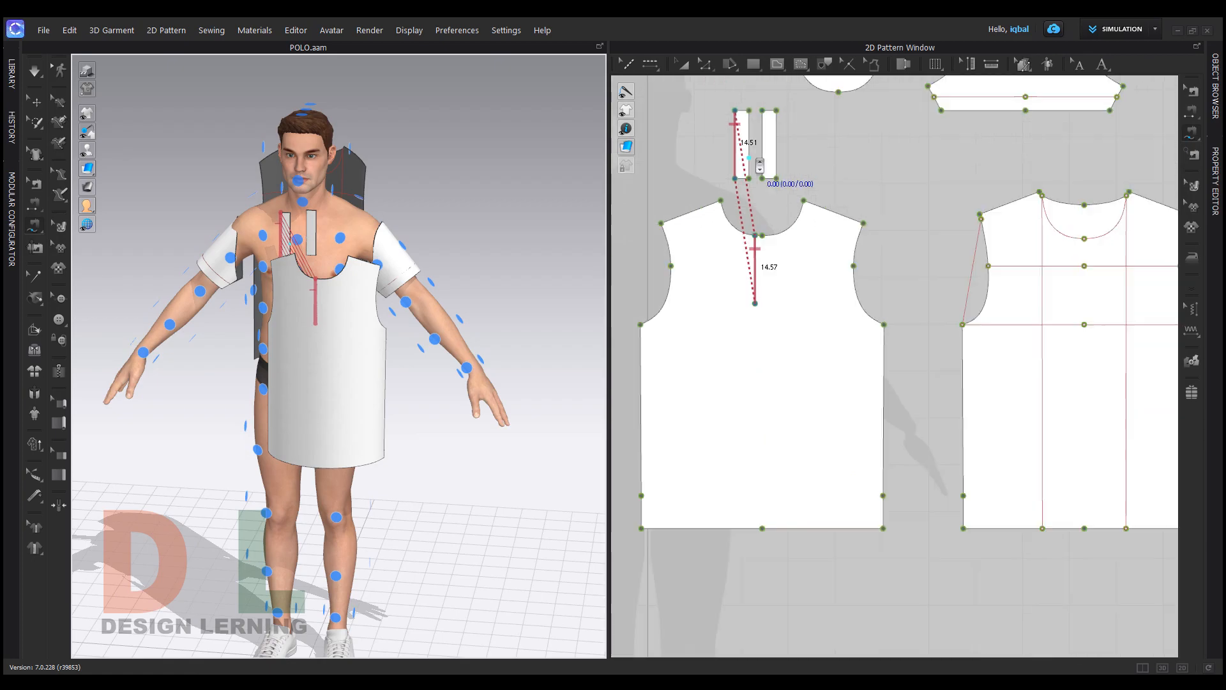
left_click(762, 110)
scroll(770, 192, "up", 4)
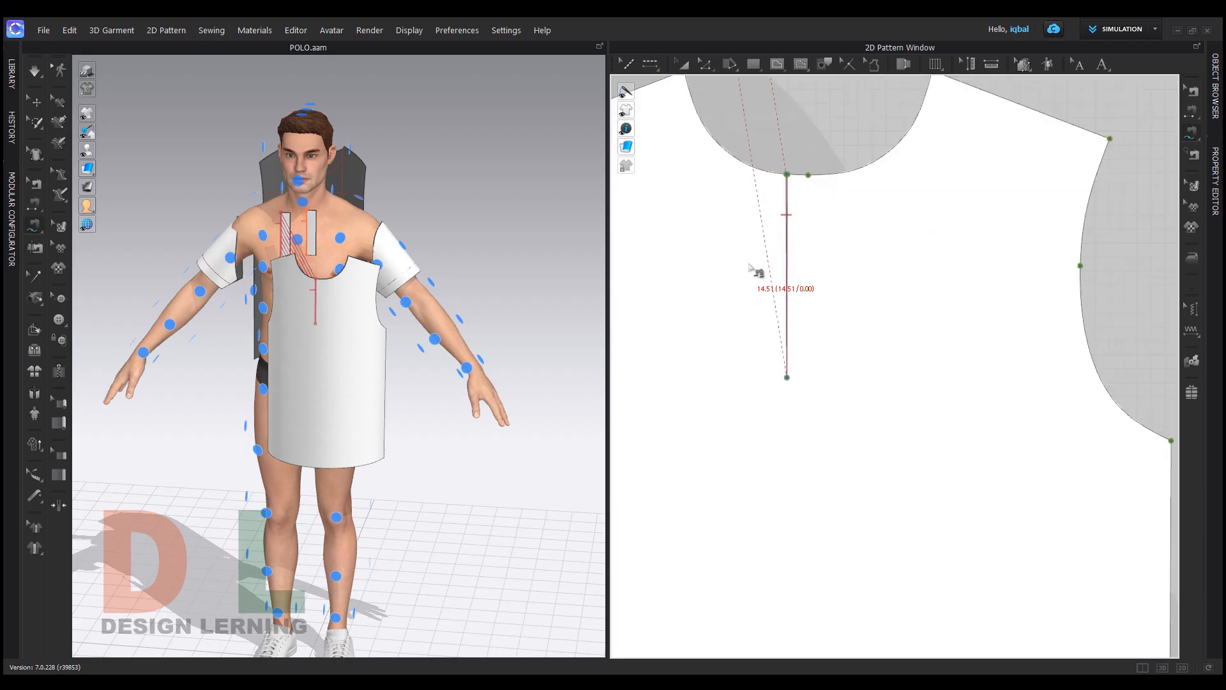
left_click(792, 122)
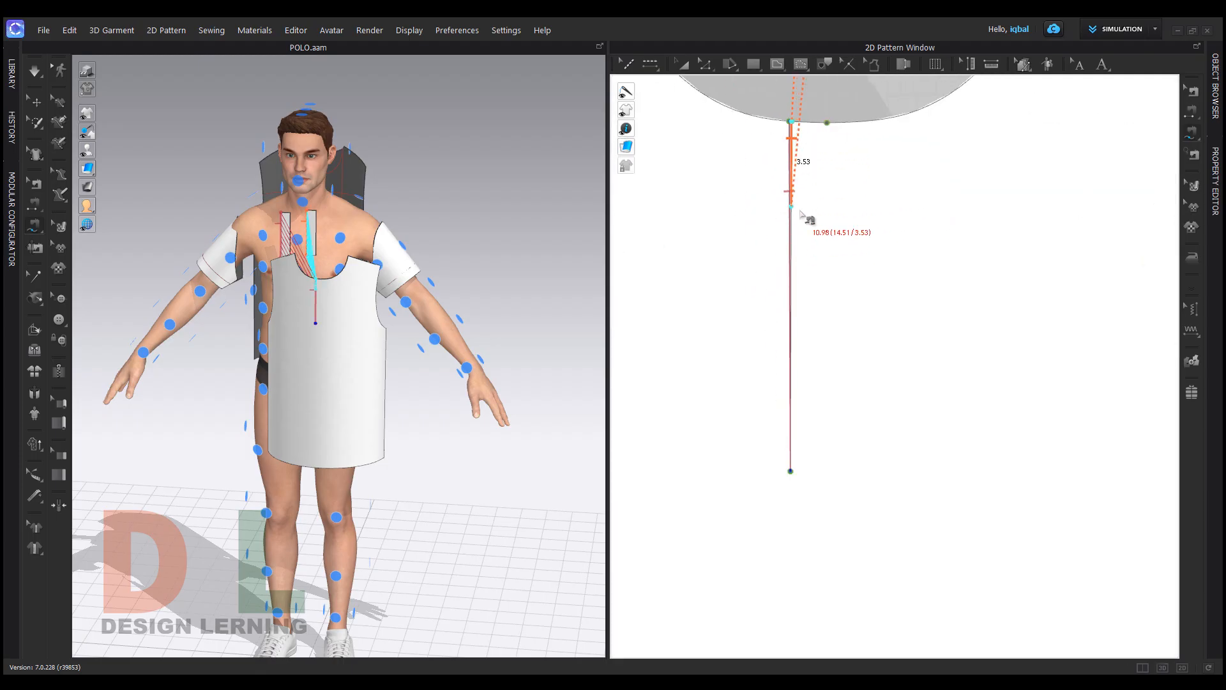
left_click(793, 472)
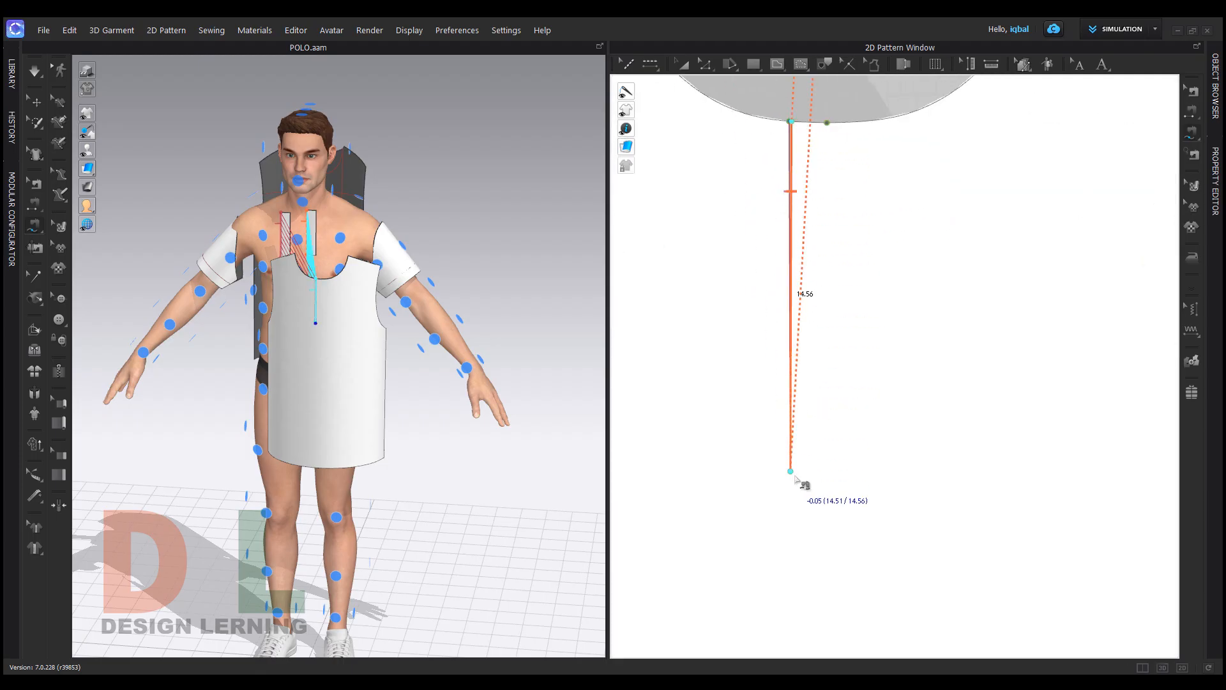
scroll(816, 279, "down", 3)
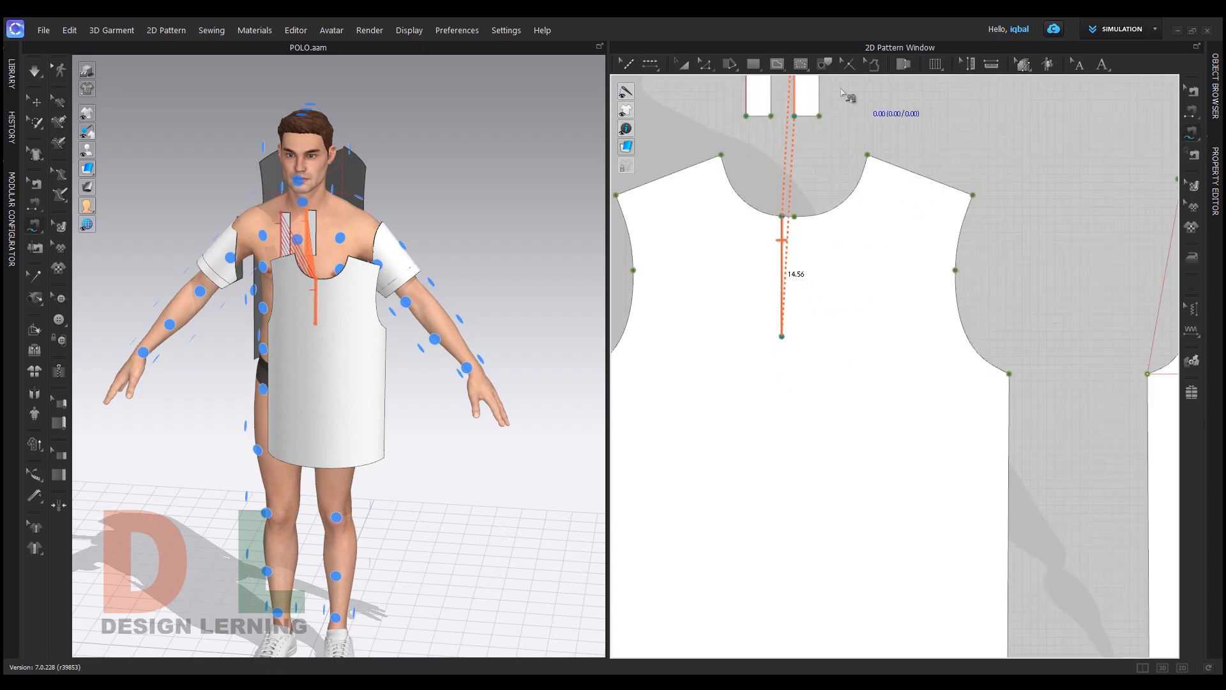
Offset the slit's right edge as one internal line at 3 cm, extended across the front body
left_click(705, 65)
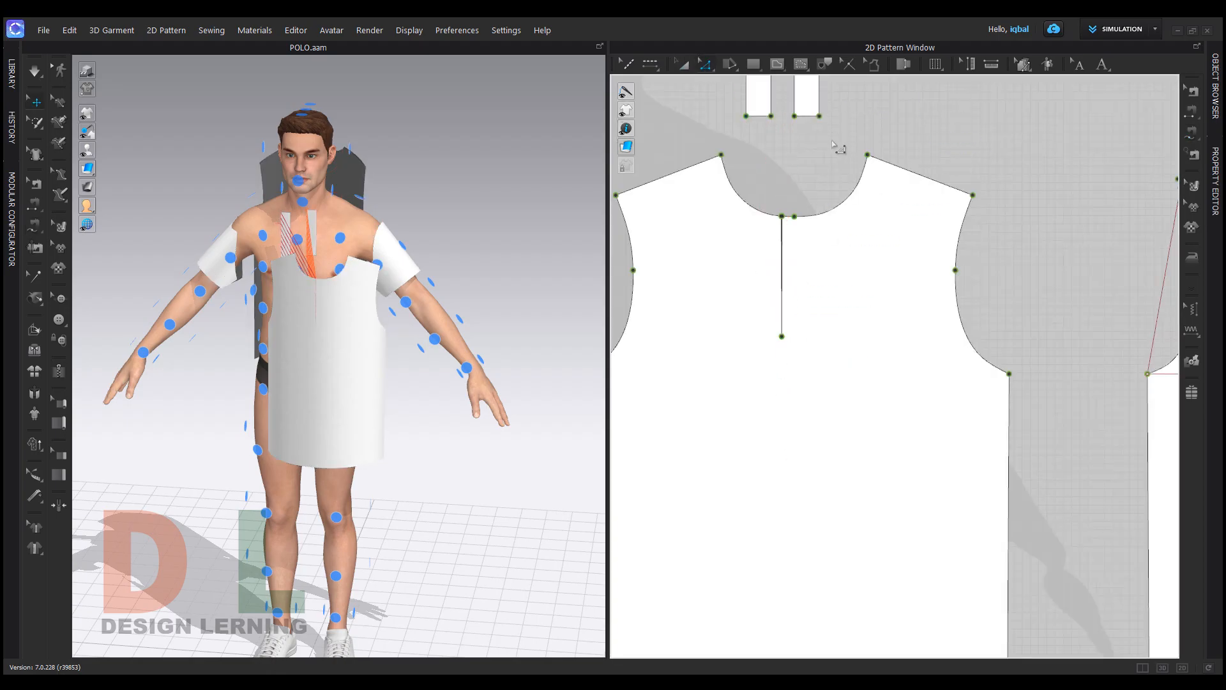
scroll(824, 172, "up", 6)
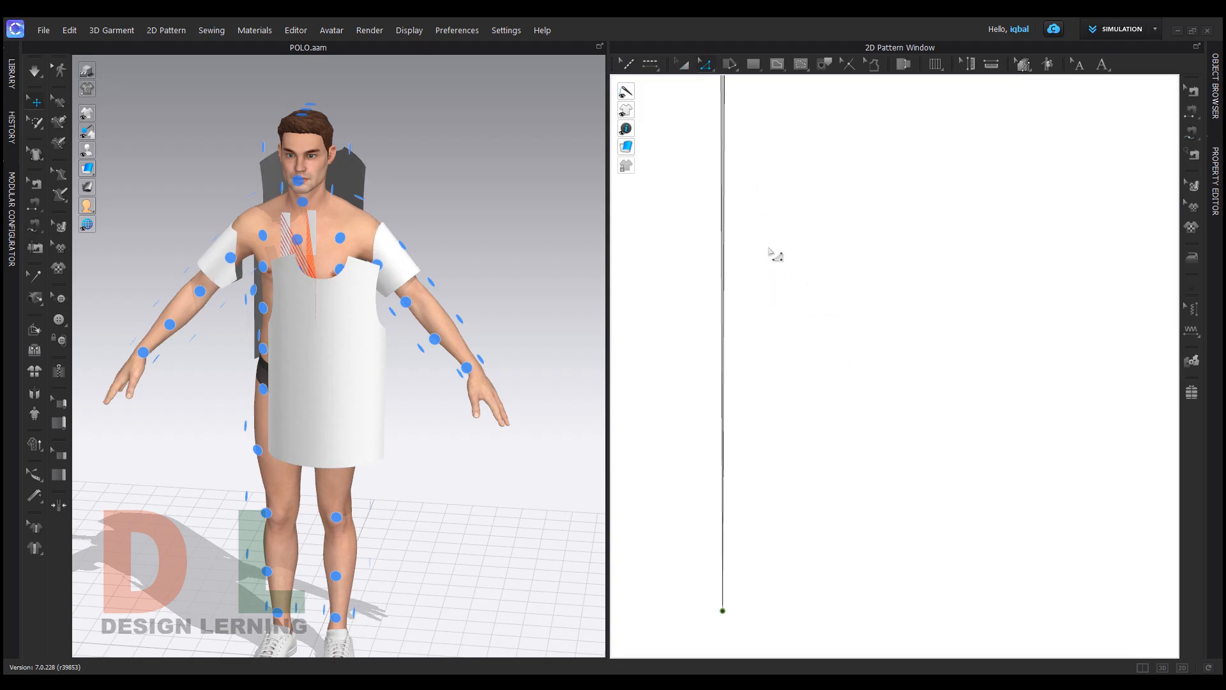
left_click(726, 231)
right_click(727, 229)
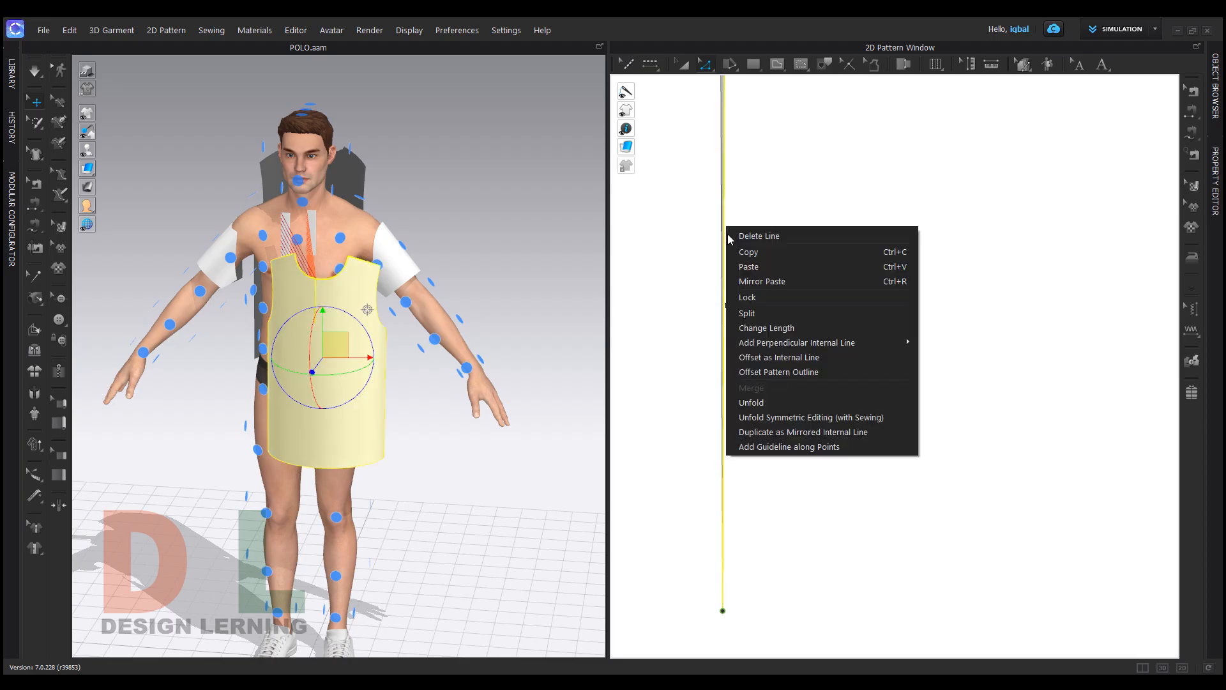
left_click(778, 355)
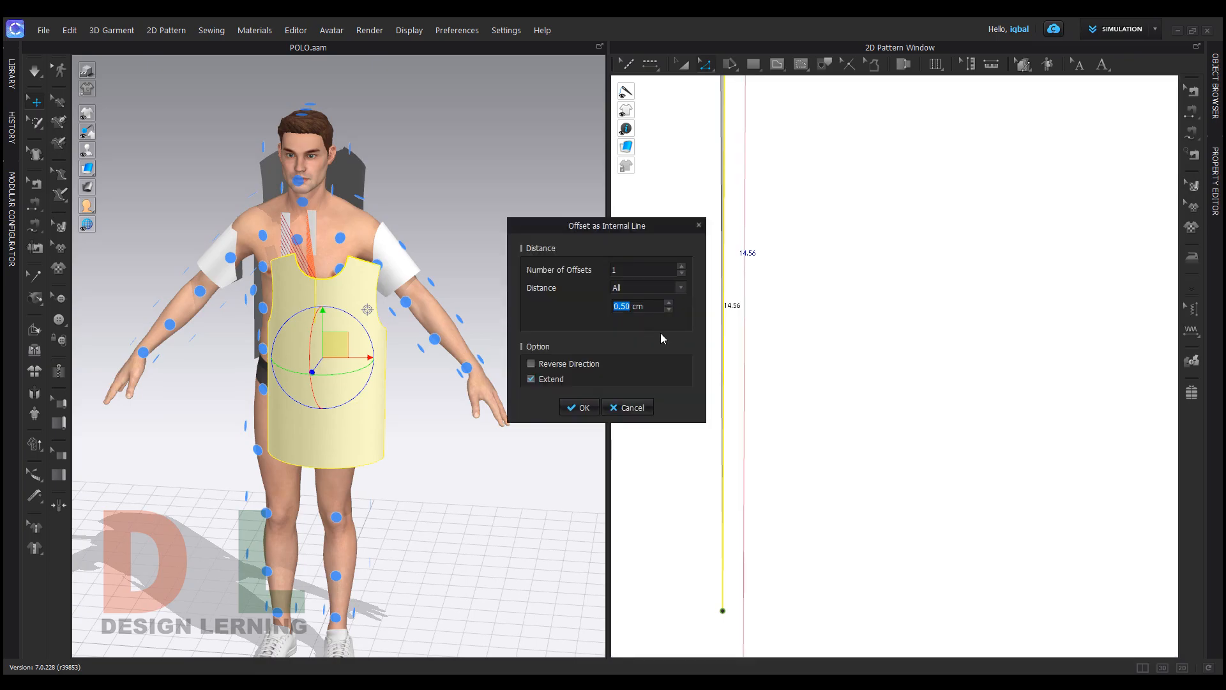
type("3")
key("Return")
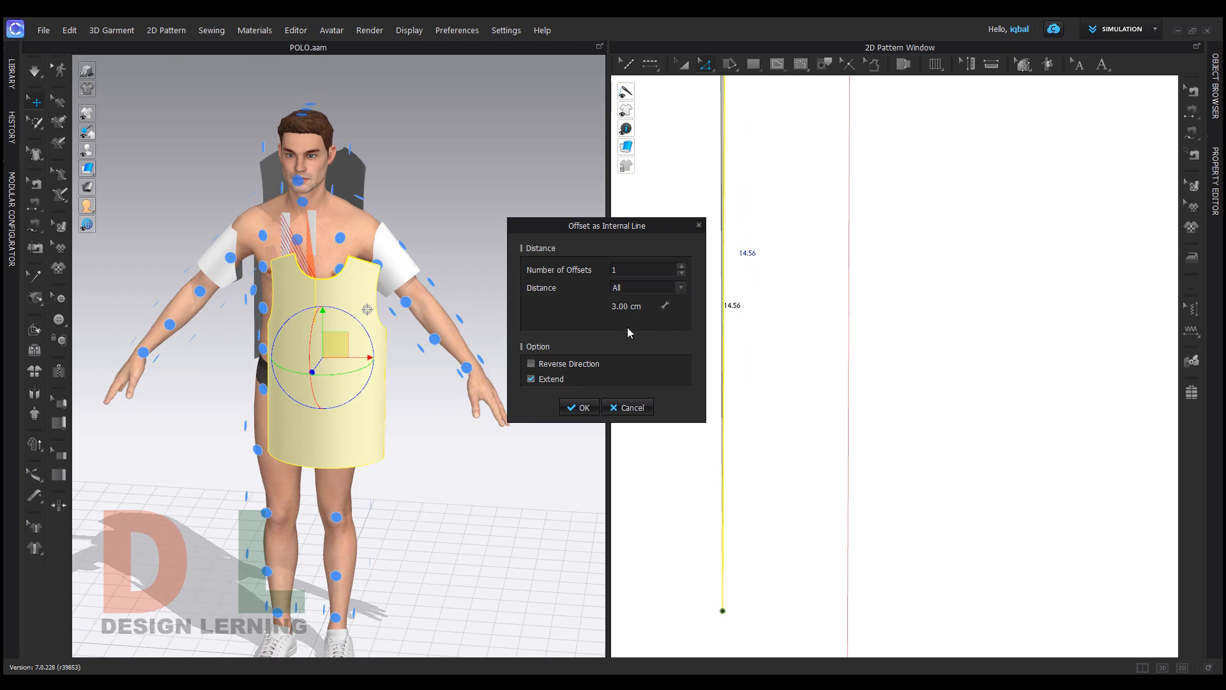
left_click(578, 408)
scroll(741, 396, "down", 5)
scroll(747, 386, "down", 2)
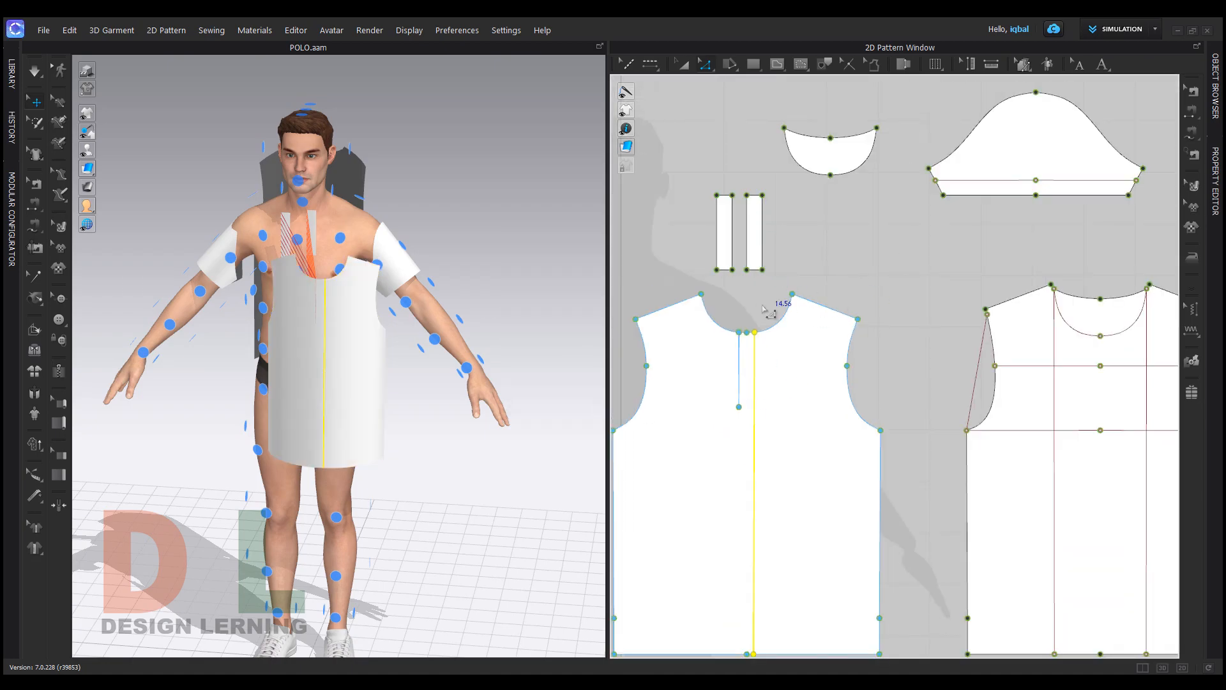
left_click(912, 303)
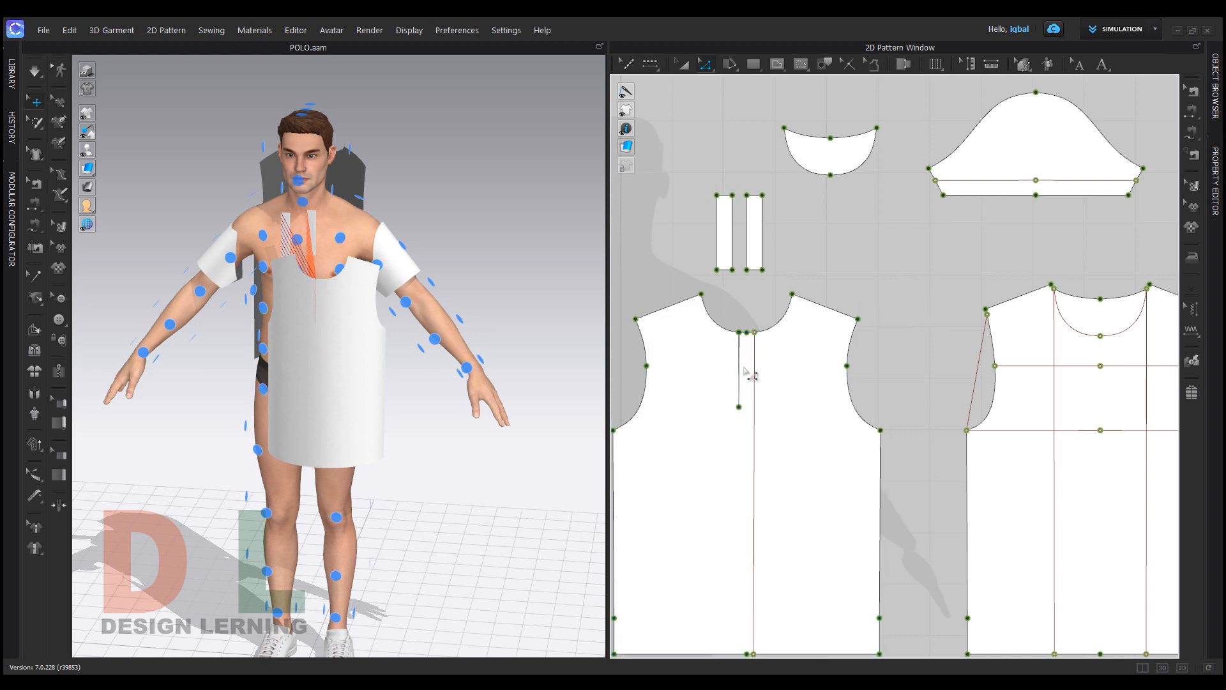
Free-sew the second placket strip's top edge to the front neckline segment between the slit and the internal line
scroll(744, 371, "up", 5)
scroll(751, 361, "down", 3)
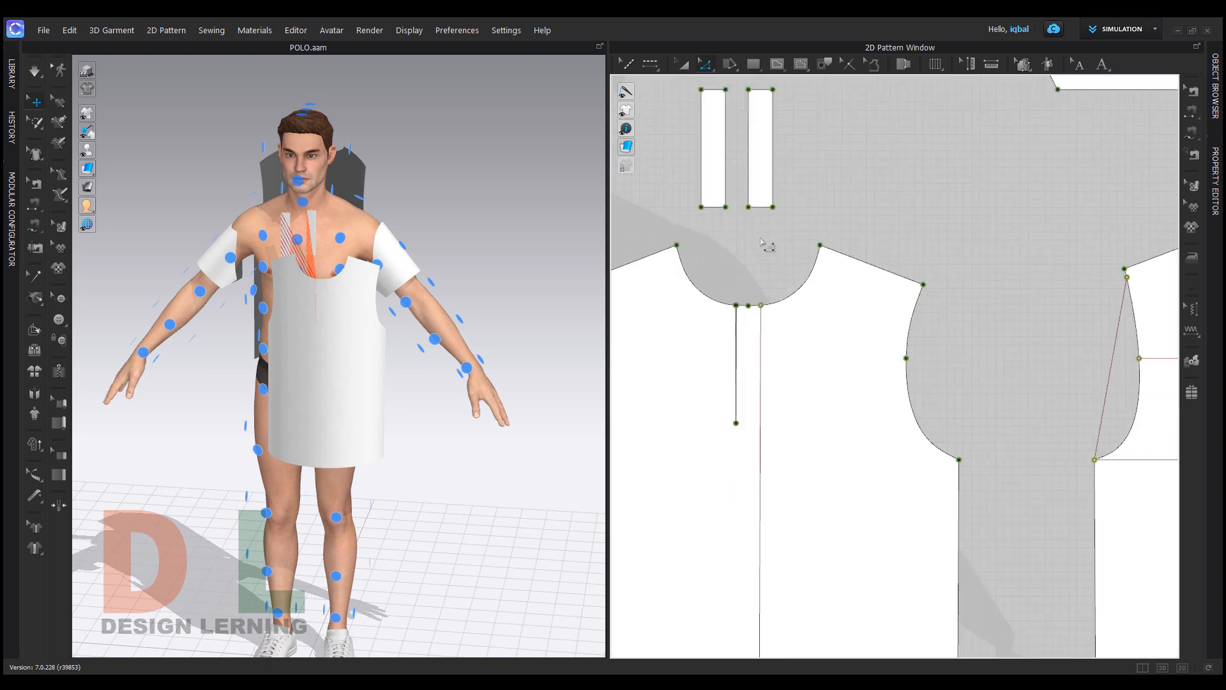
left_click(1200, 141)
left_click(1127, 149)
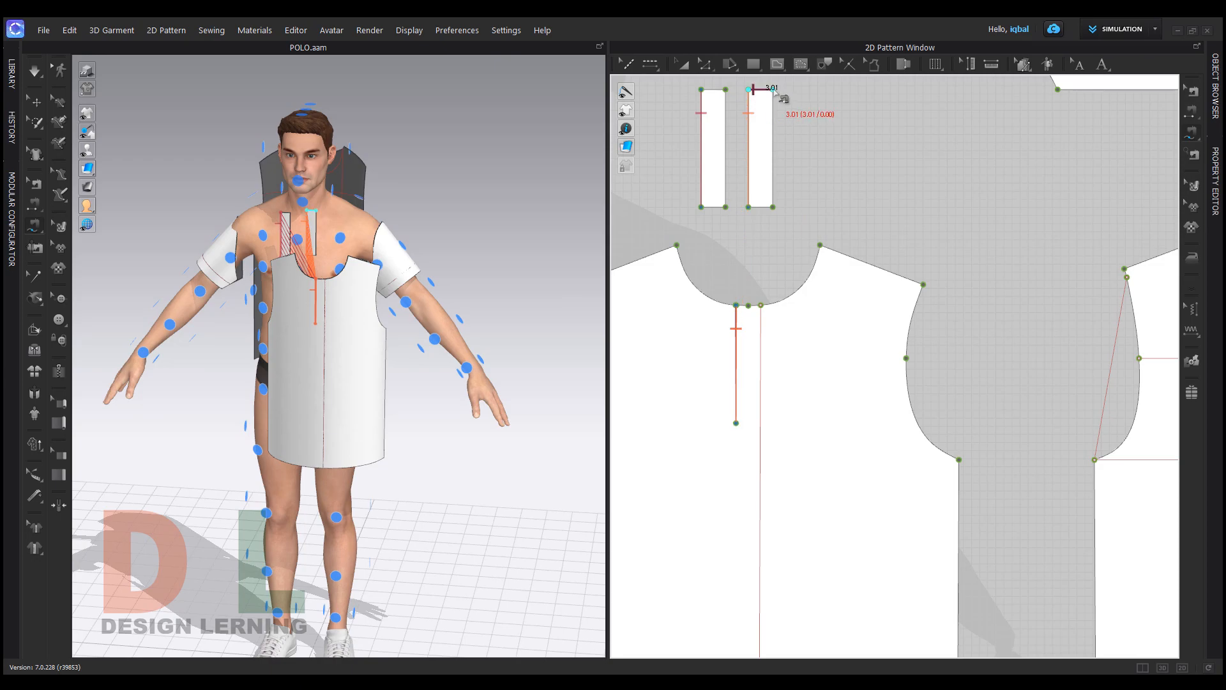
scroll(763, 316, "up", 3)
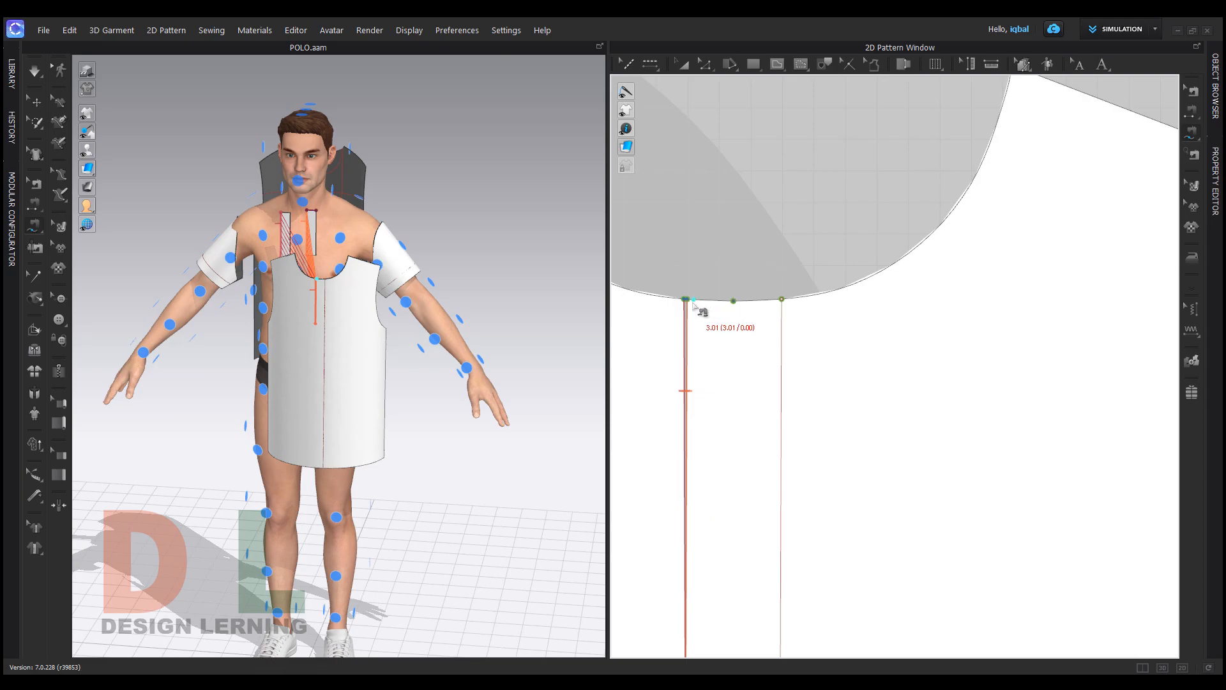
left_click(770, 300)
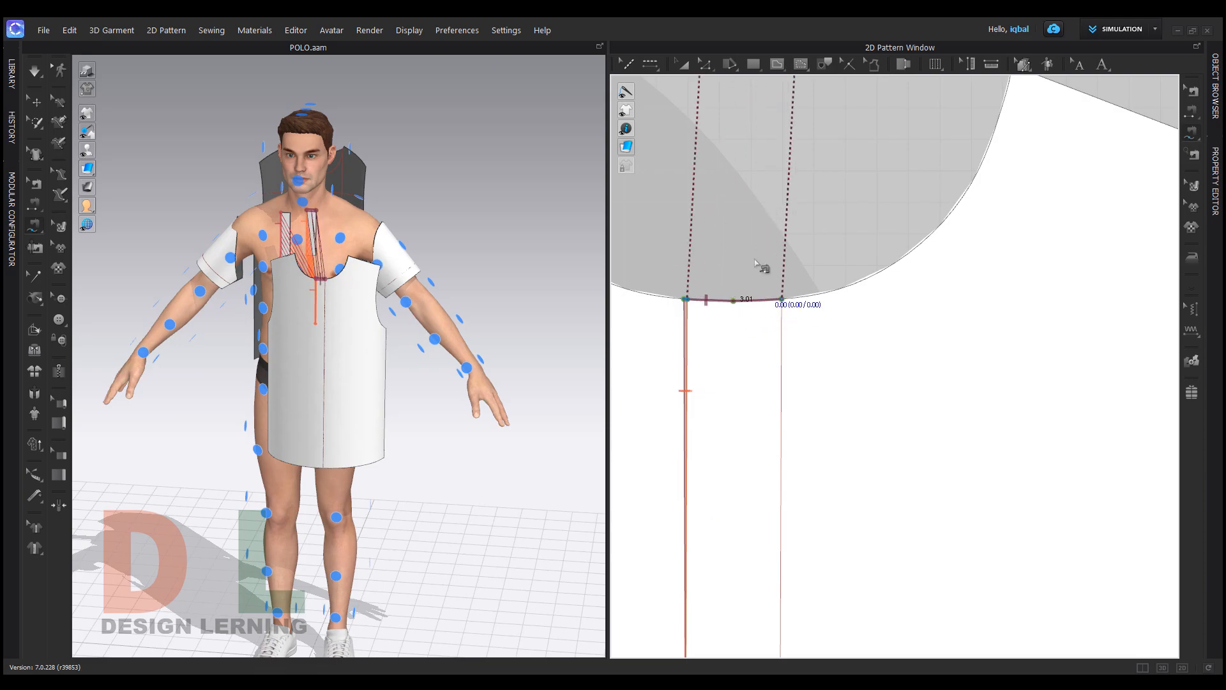
Free-sew the second placket strip's right edge to the upper 14.51 cm of the front body's internal line
scroll(760, 254, "down", 3)
scroll(770, 202, "down", 3)
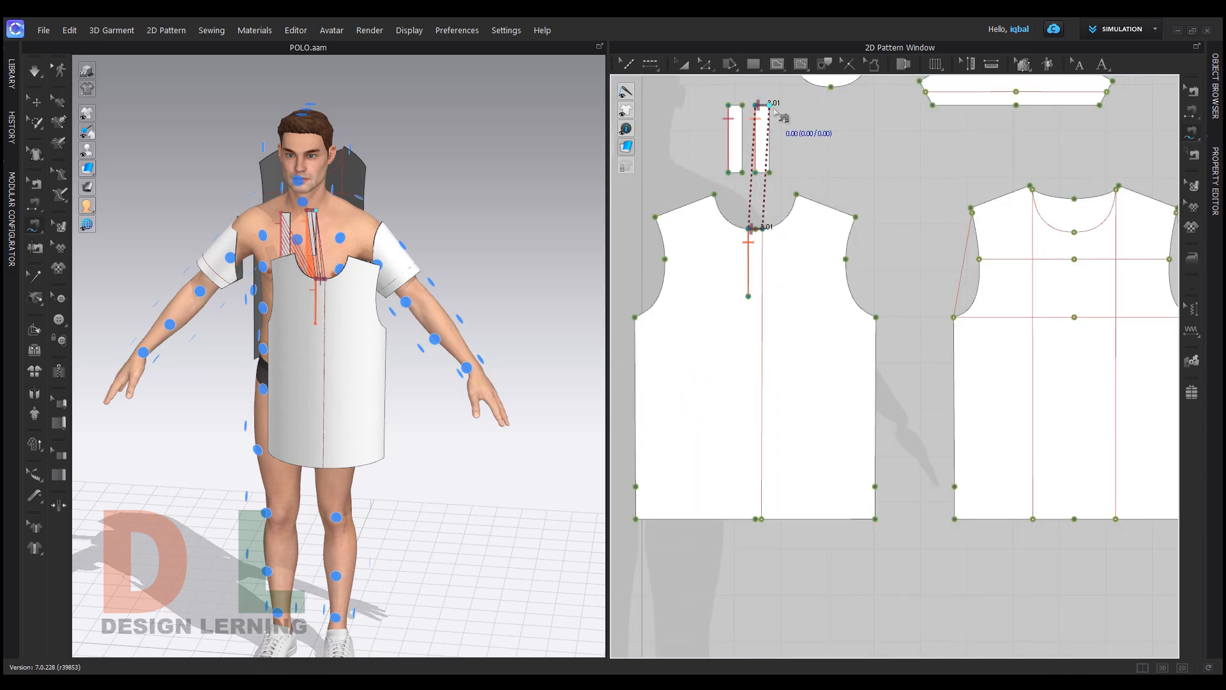
scroll(772, 274, "up", 5)
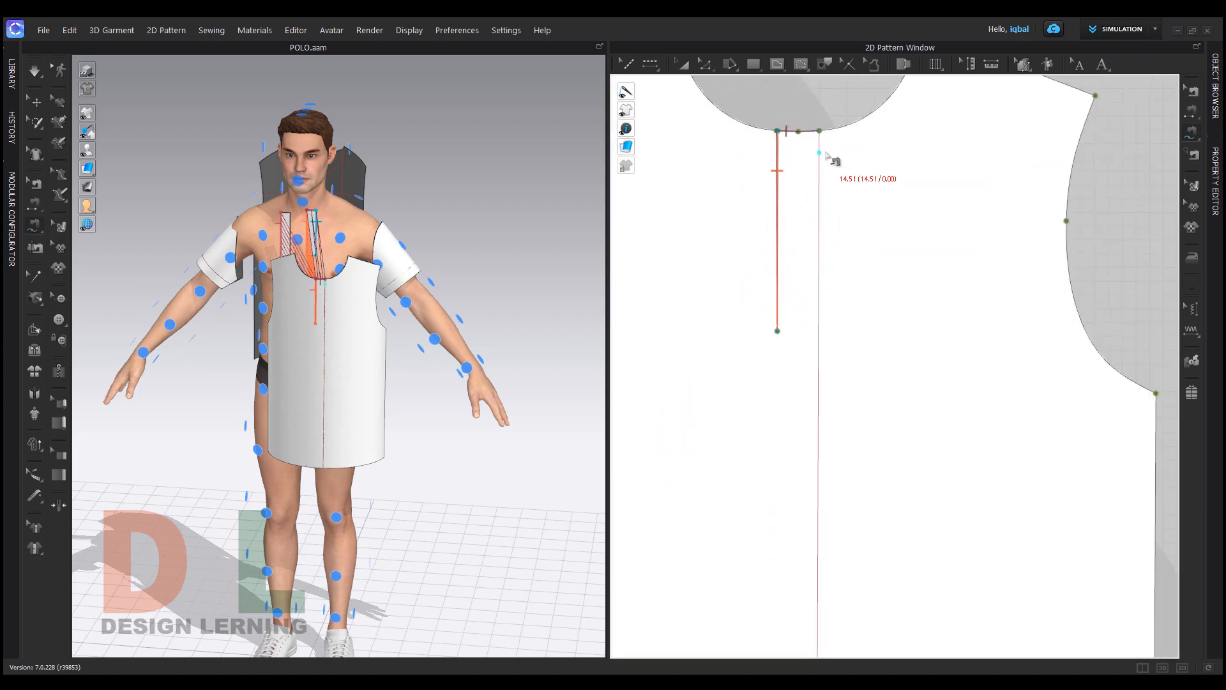
left_click(822, 133)
left_click(819, 331)
right_click_drag(334, 367, 412, 383)
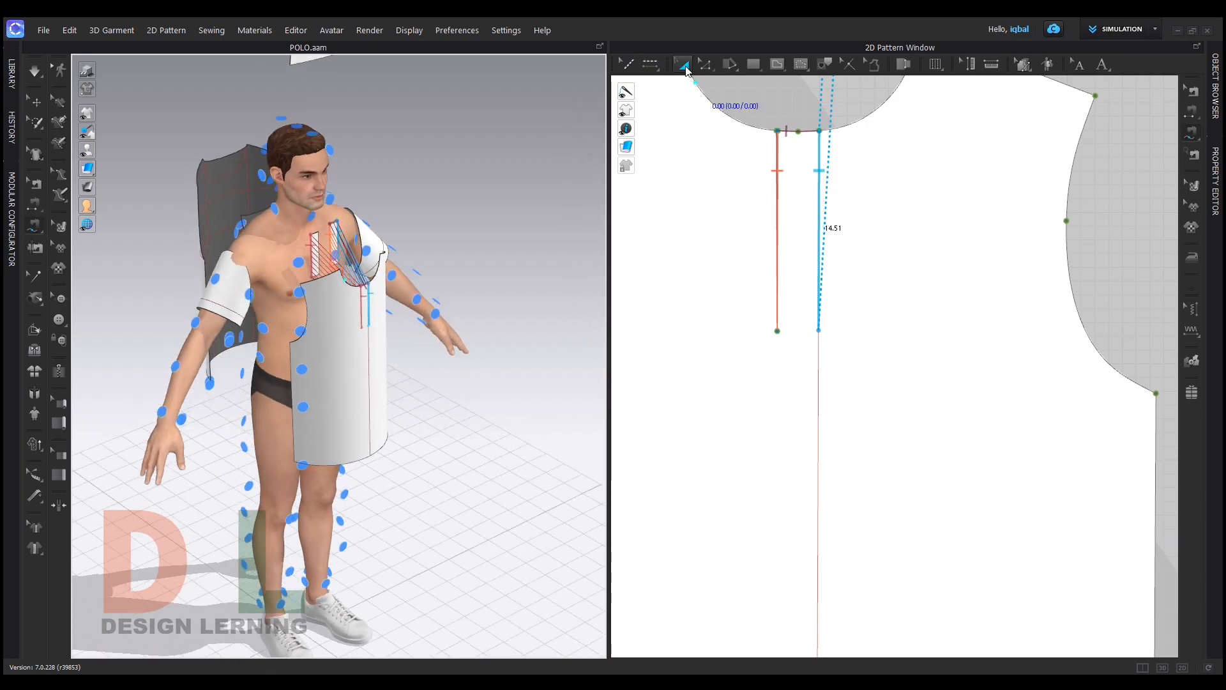
Raise the front body on the avatar's torso and move the second placket strip to its neckline beside the slit
left_click(682, 64)
left_click(373, 380)
right_click_drag(373, 380, 371, 308)
left_click(351, 242)
right_click_drag(501, 263, 378, 252)
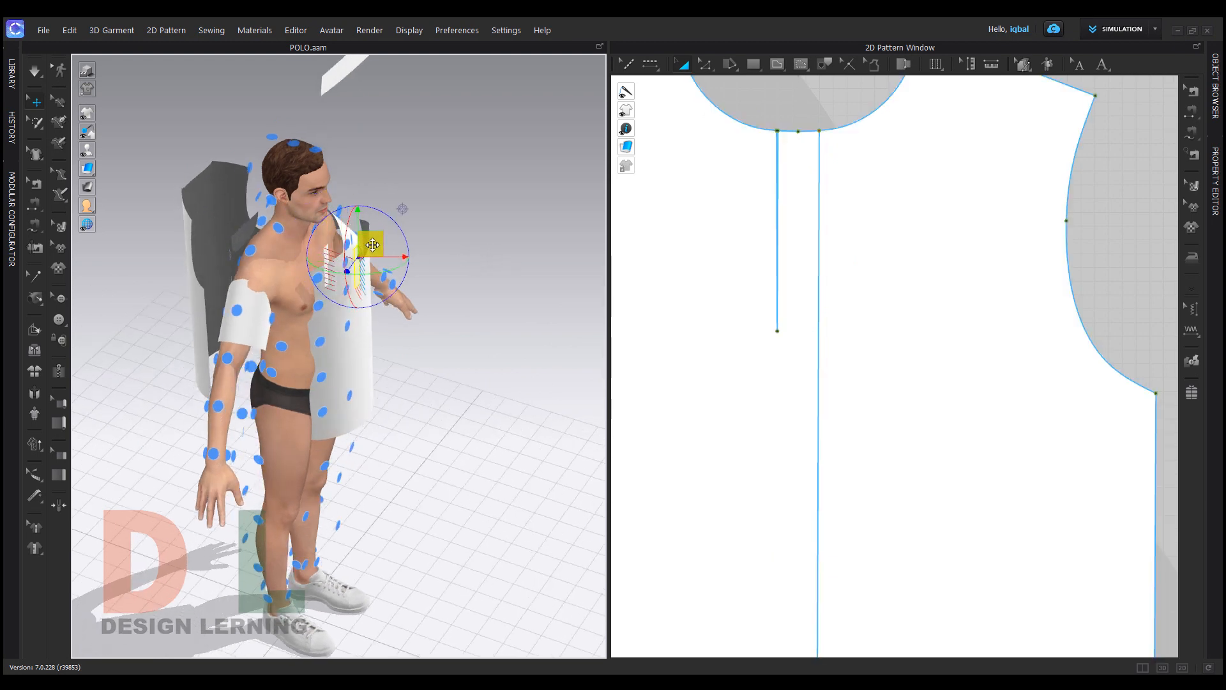
key("2")
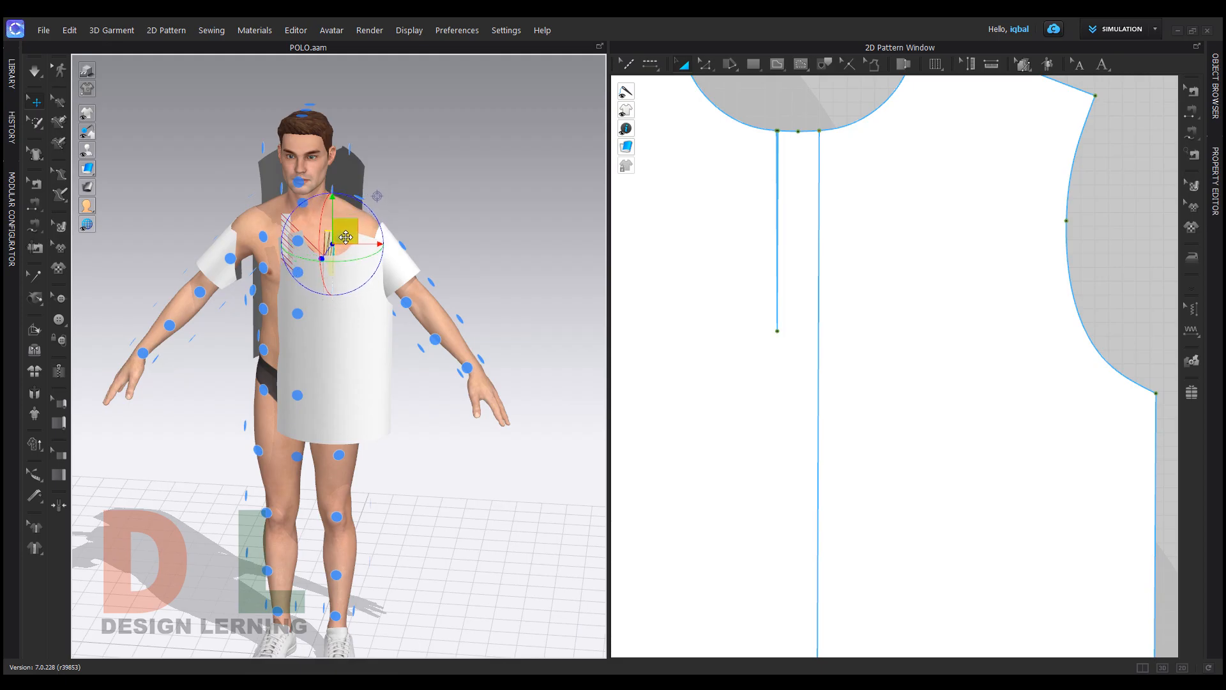
Examine the placket strips' placement against the front body from the side, above and the front
key("6")
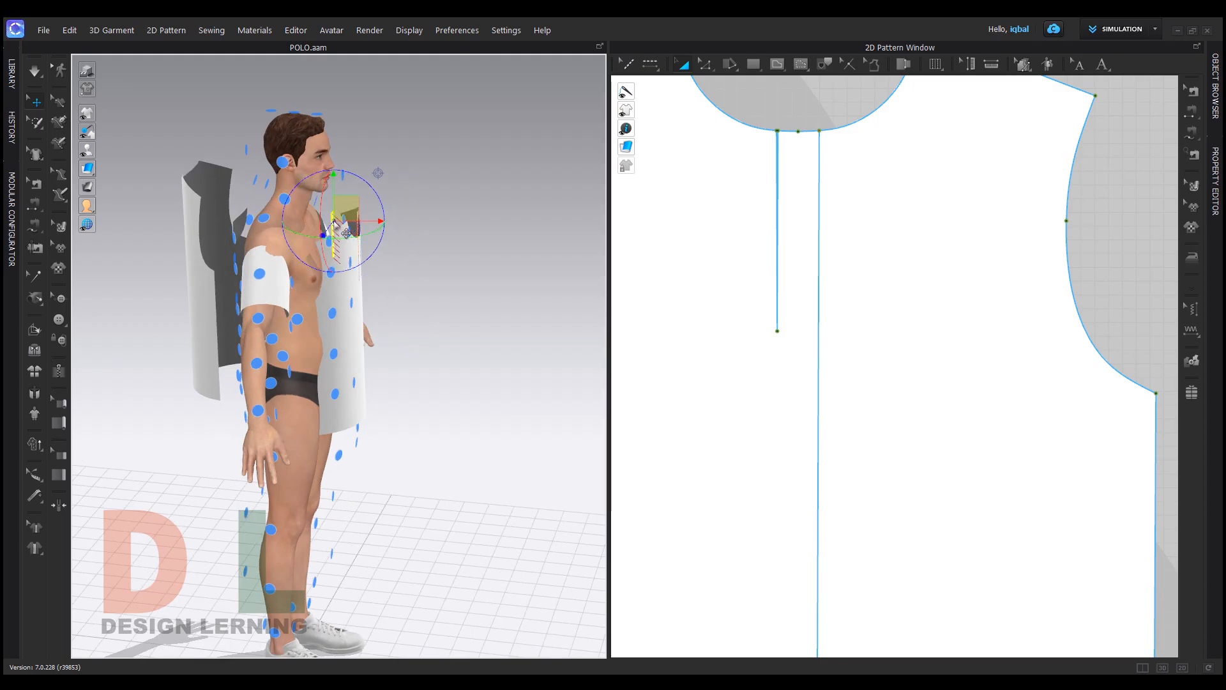
key("5")
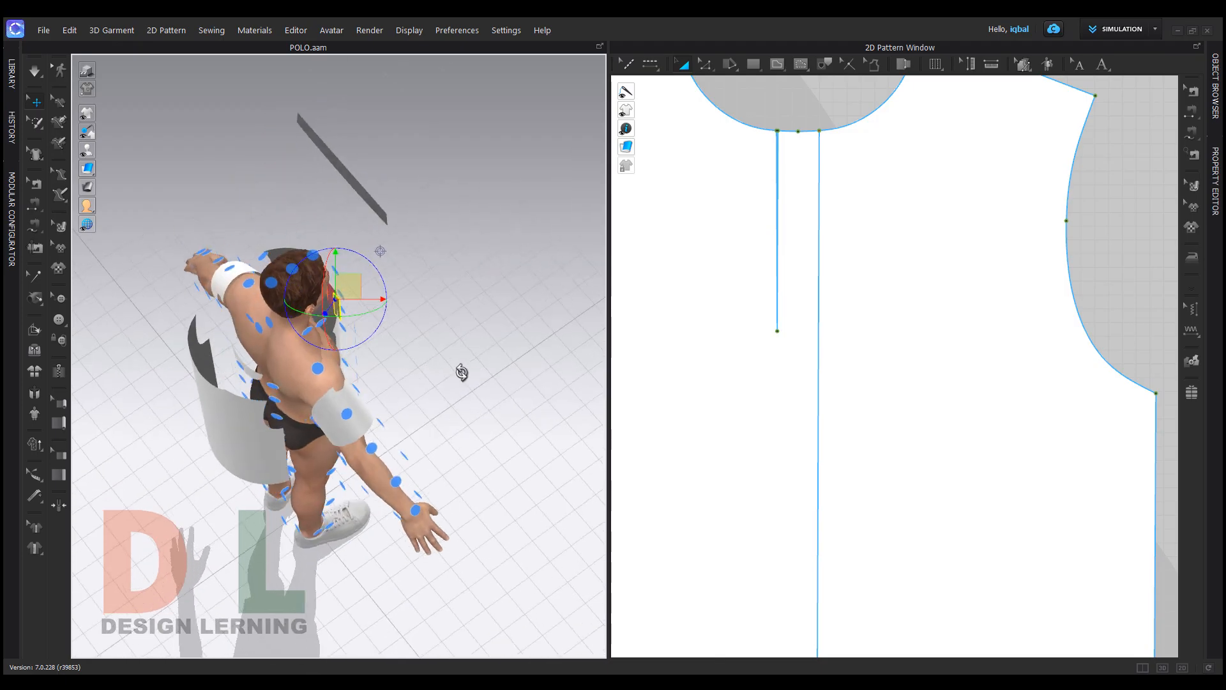
right_click_drag(512, 334, 351, 291)
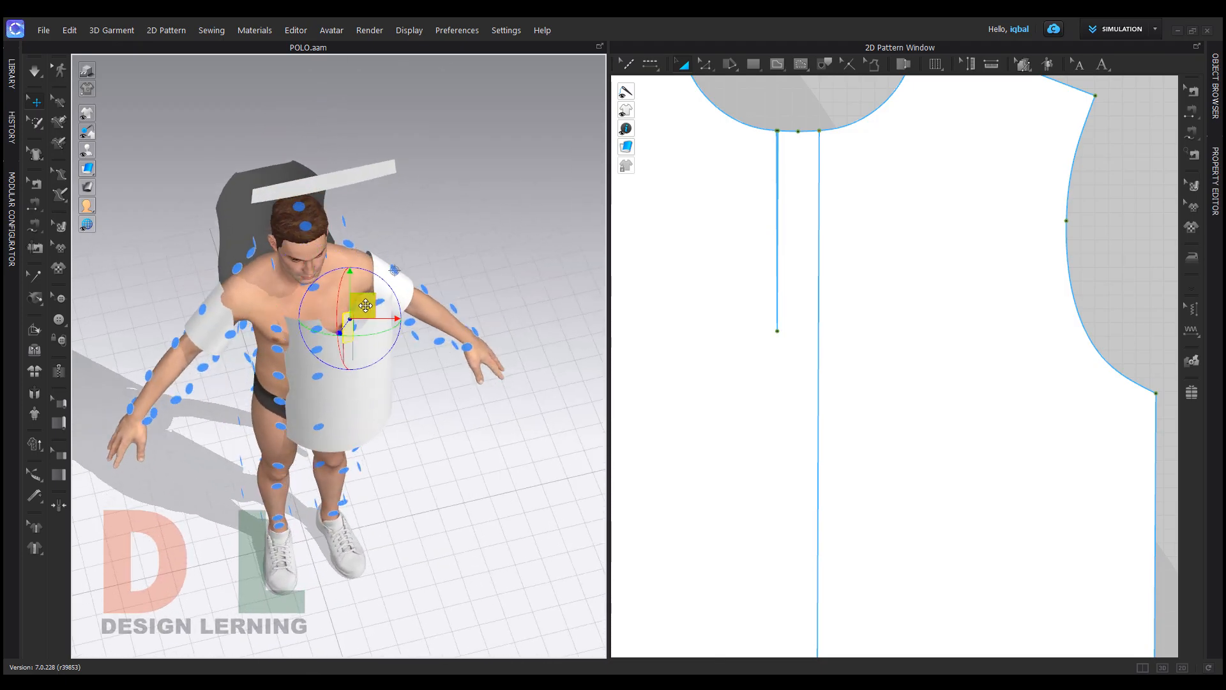
right_click_drag(507, 362, 454, 311)
left_click(378, 321)
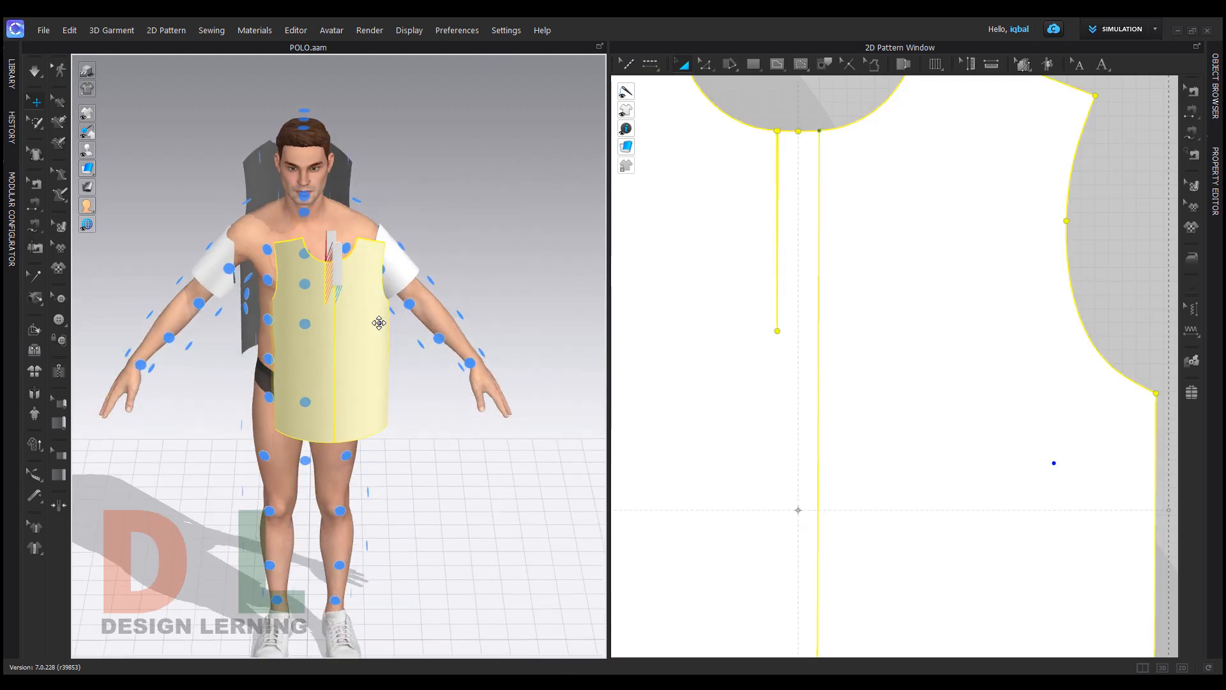
right_click(516, 287)
left_click(548, 277)
right_click_drag(548, 276, 496, 256)
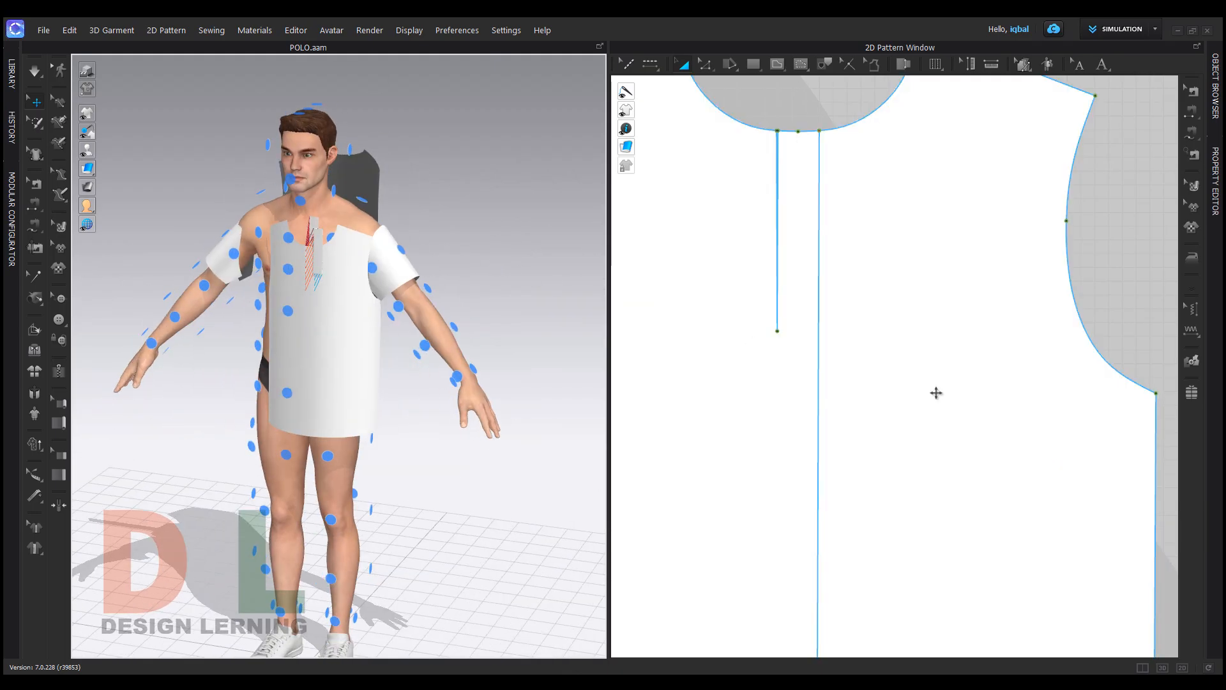
Clear the pattern selection and hide the avatar in the 3D view
scroll(768, 378, "down", 5)
scroll(773, 369, "down", 3)
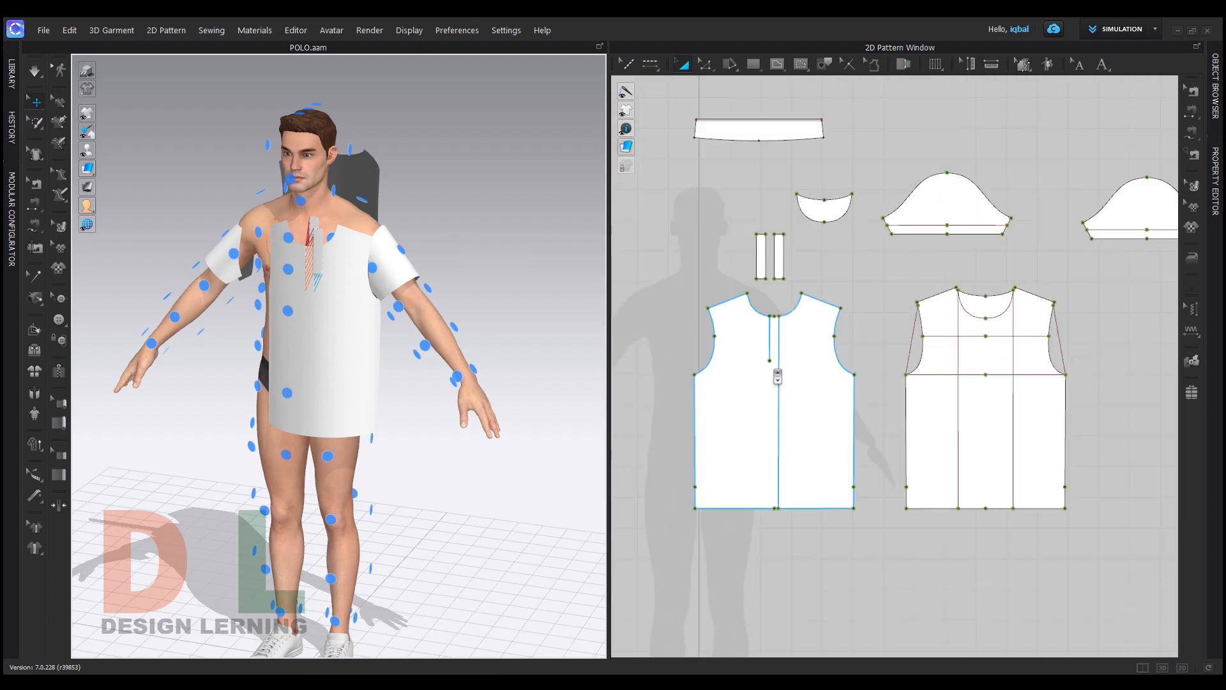
scroll(834, 340, "down", 2)
left_click(923, 350)
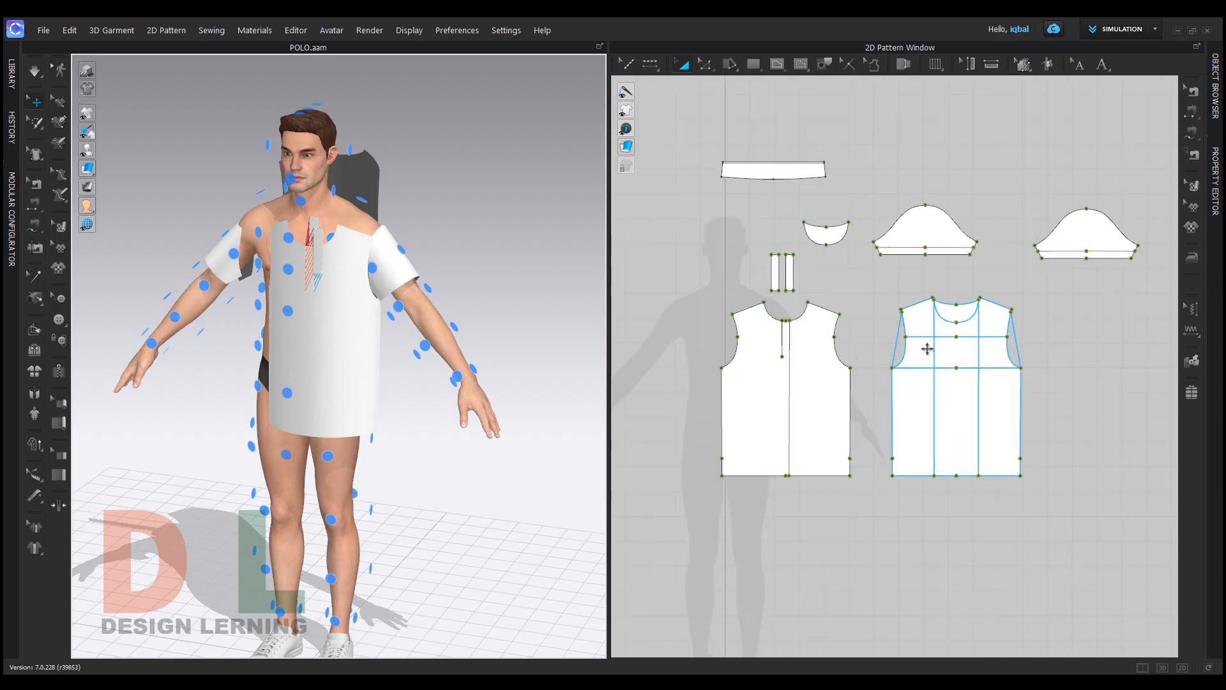
left_click(875, 358)
right_click_drag(447, 334, 411, 340)
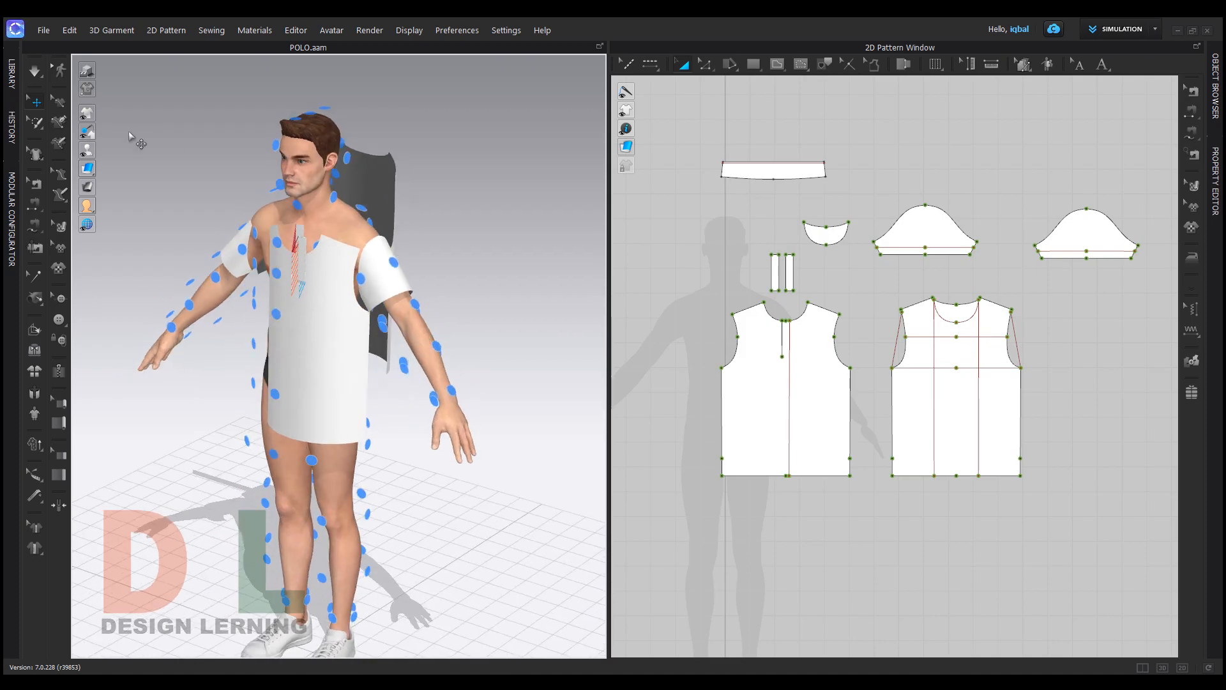
left_click(87, 150)
right_click_drag(447, 287, 417, 278)
scroll(1022, 275, "up", 5)
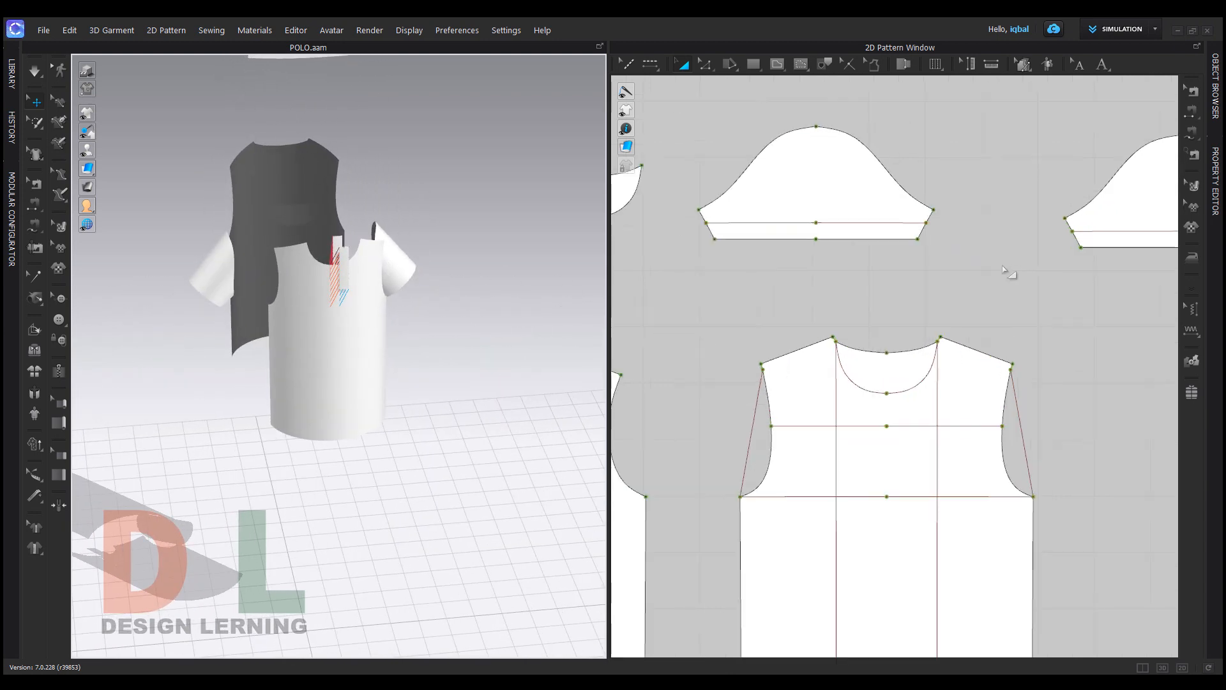
Free-sew the half-moon piece's lower curve to both 14.47 cm halves of the half-moon internal curve on the back body
scroll(999, 269, "down", 4)
left_click_drag(1196, 143, 1114, 134)
scroll(817, 234, "up", 3)
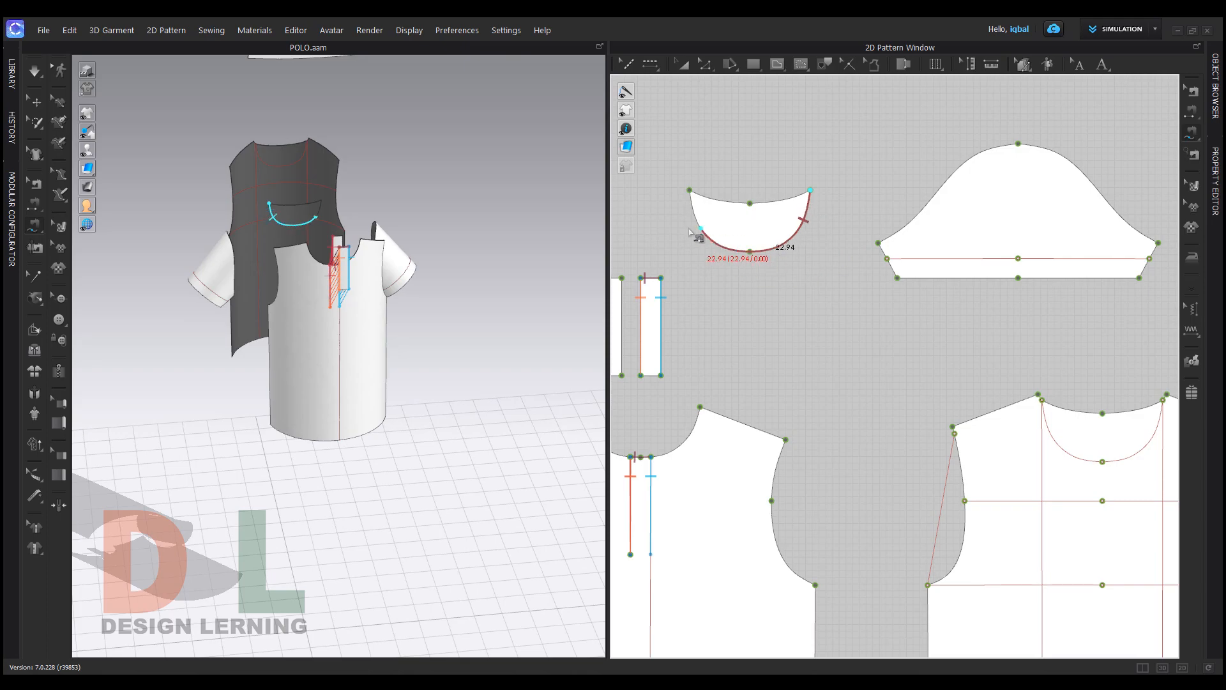
left_click(689, 190)
scroll(894, 396, "down", 3)
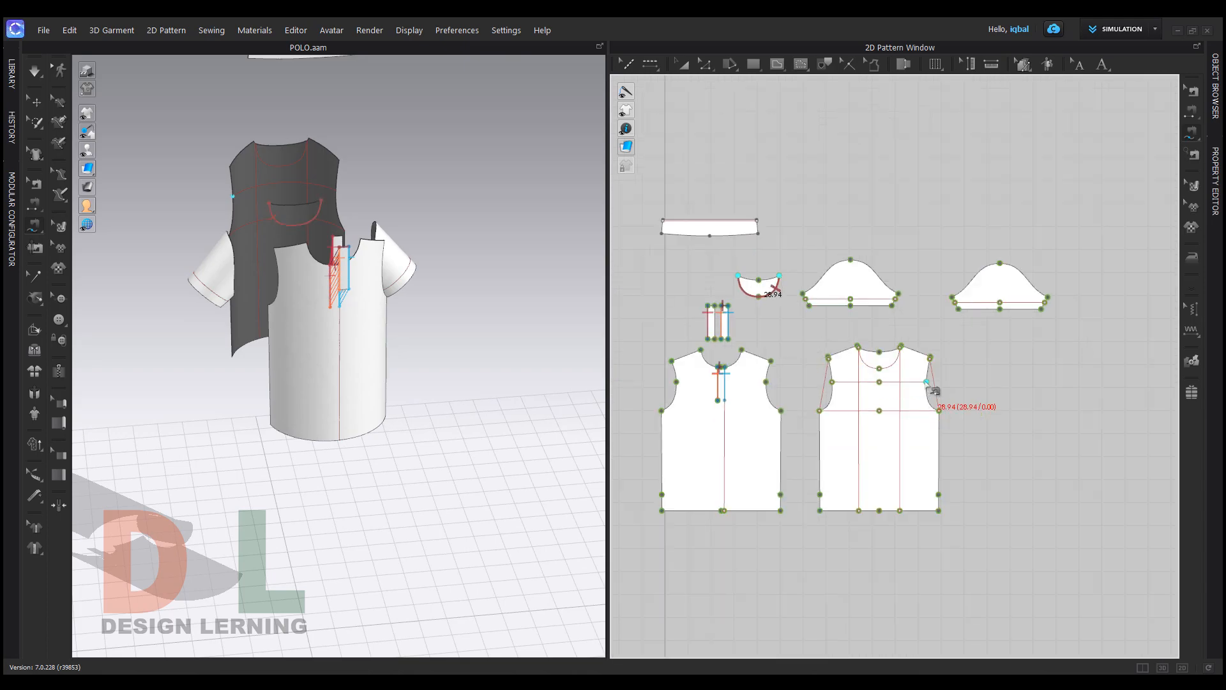
scroll(811, 345, "up", 2)
scroll(806, 337, "up", 2)
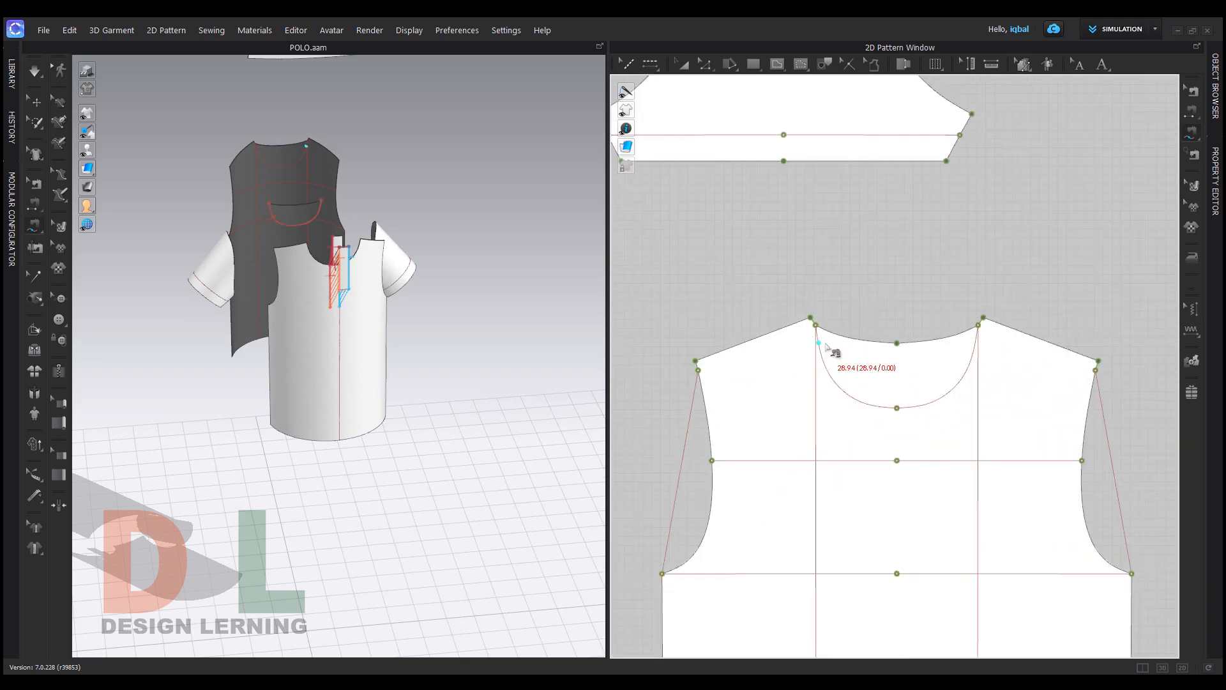
left_click(978, 325)
left_click(898, 408)
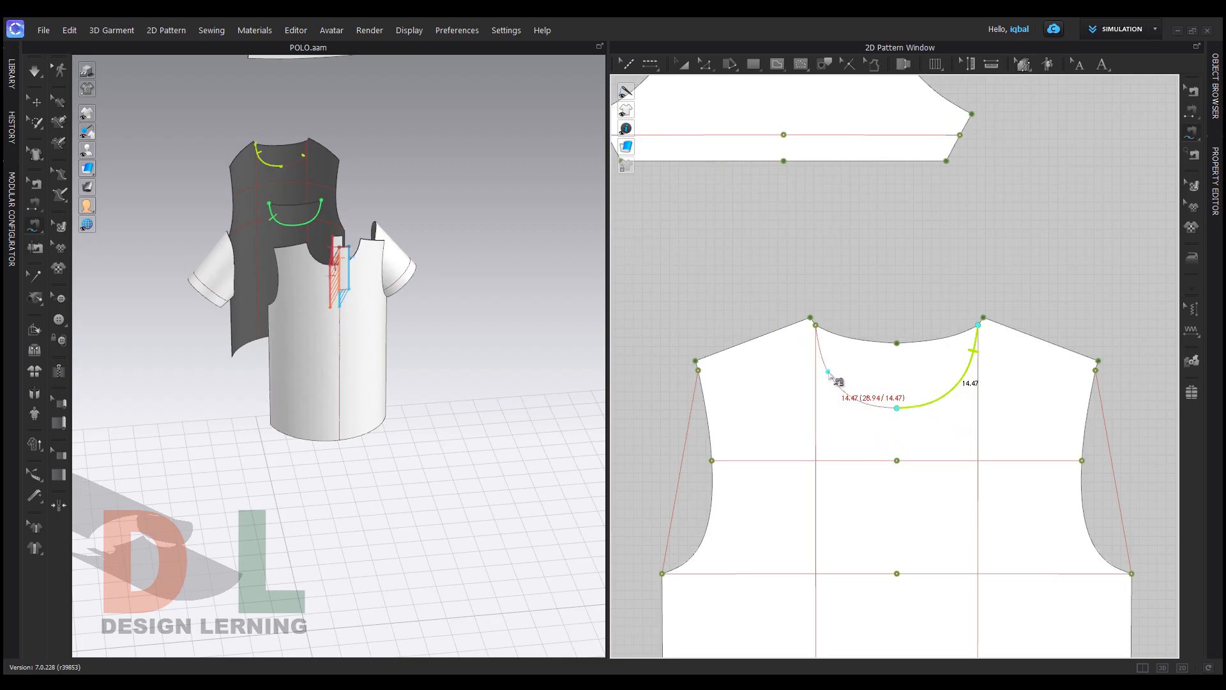
left_click(898, 408)
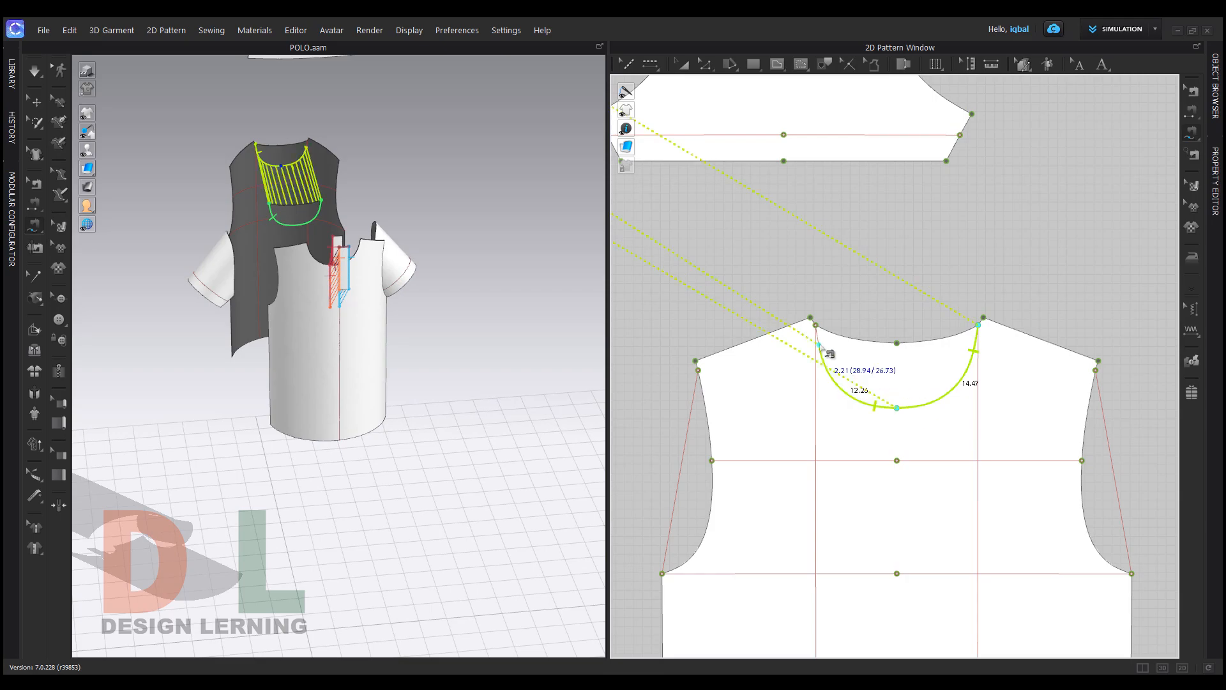
left_click(816, 326)
key("Return")
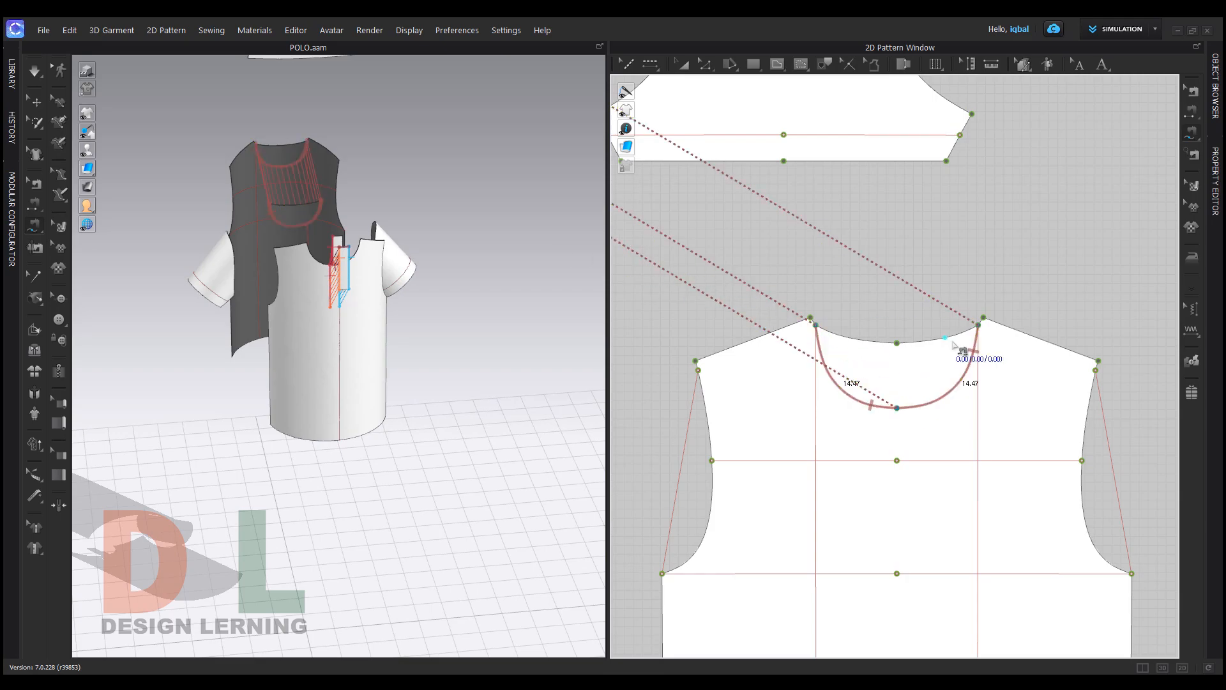
Free-sew the half-moon piece's upper edge to the back body's neckline between the ends of the internal curve
scroll(841, 263, "down", 5)
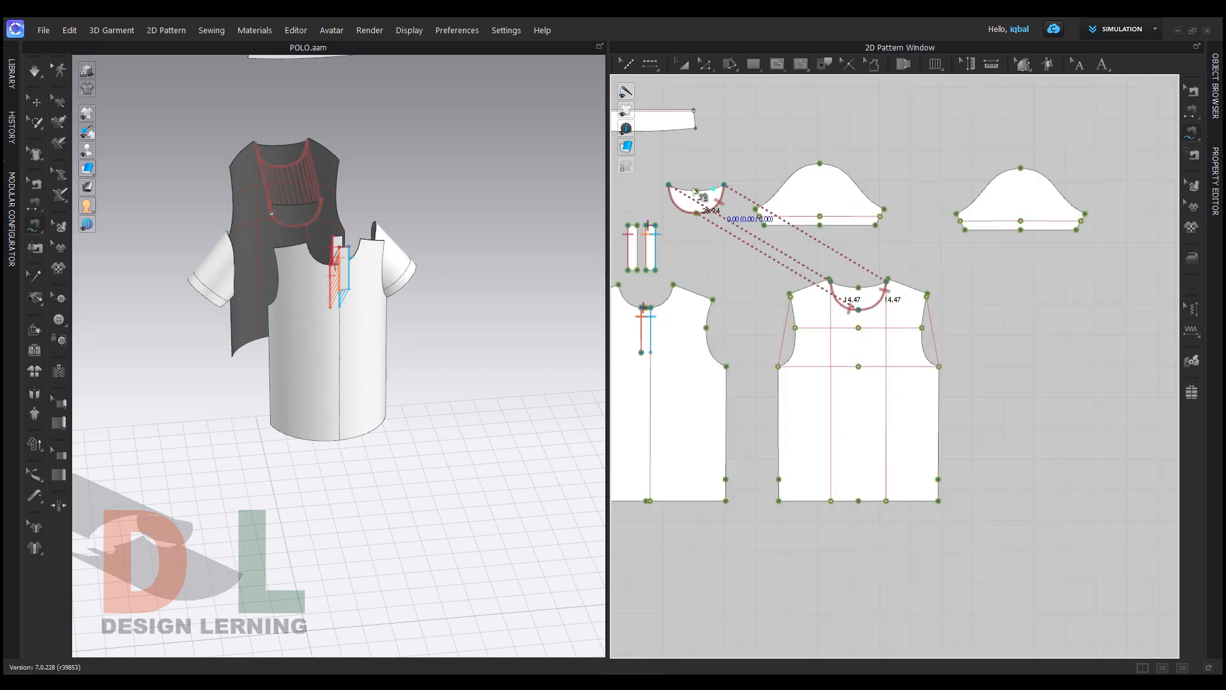
left_click(677, 189)
left_click(729, 191)
scroll(838, 281, "up", 4)
left_click(819, 279)
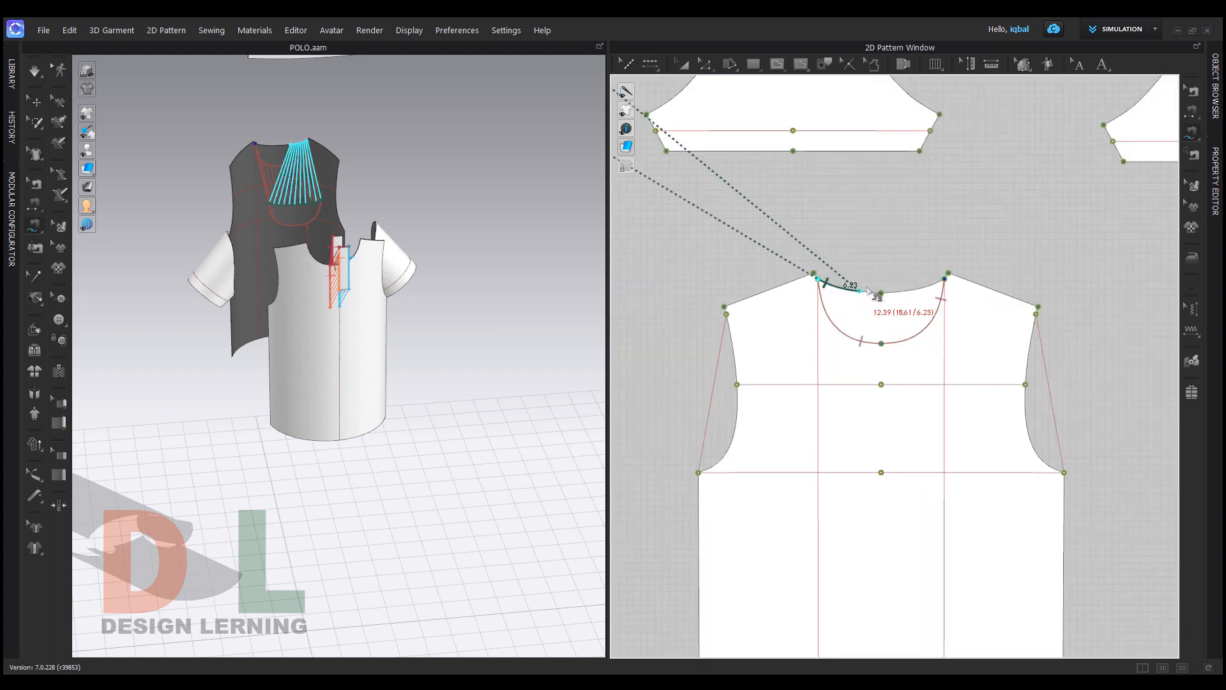
left_click(944, 281)
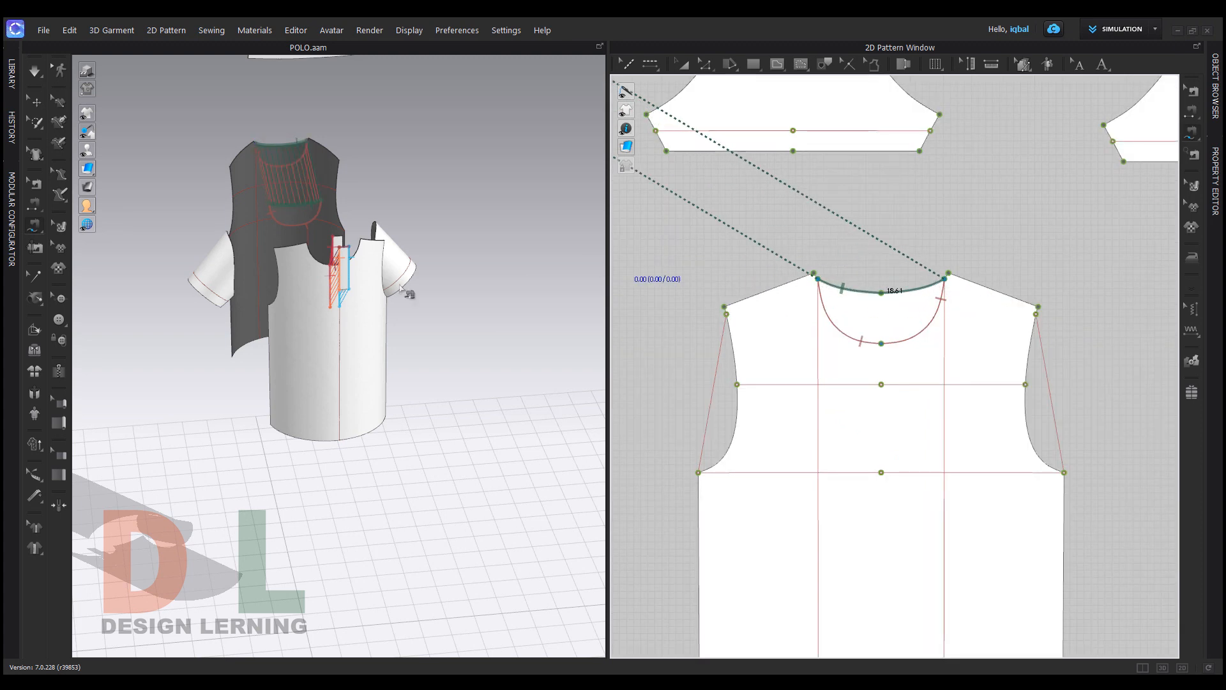
Free-sew the back body pattern's left shoulder edge to the front body pattern's right shoulder edge
right_click_drag(225, 213, 251, 202)
scroll(792, 276, "down", 5)
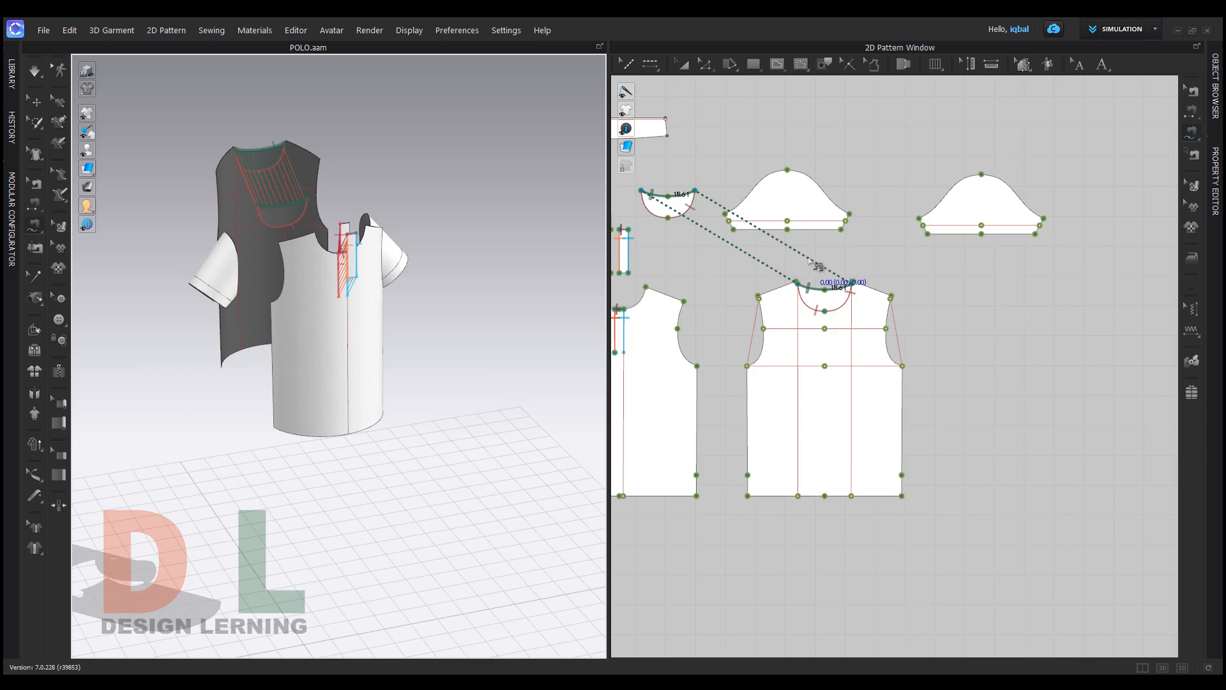
scroll(828, 276, "up", 3)
right_click_drag(447, 301, 511, 300)
scroll(750, 328, "up", 4)
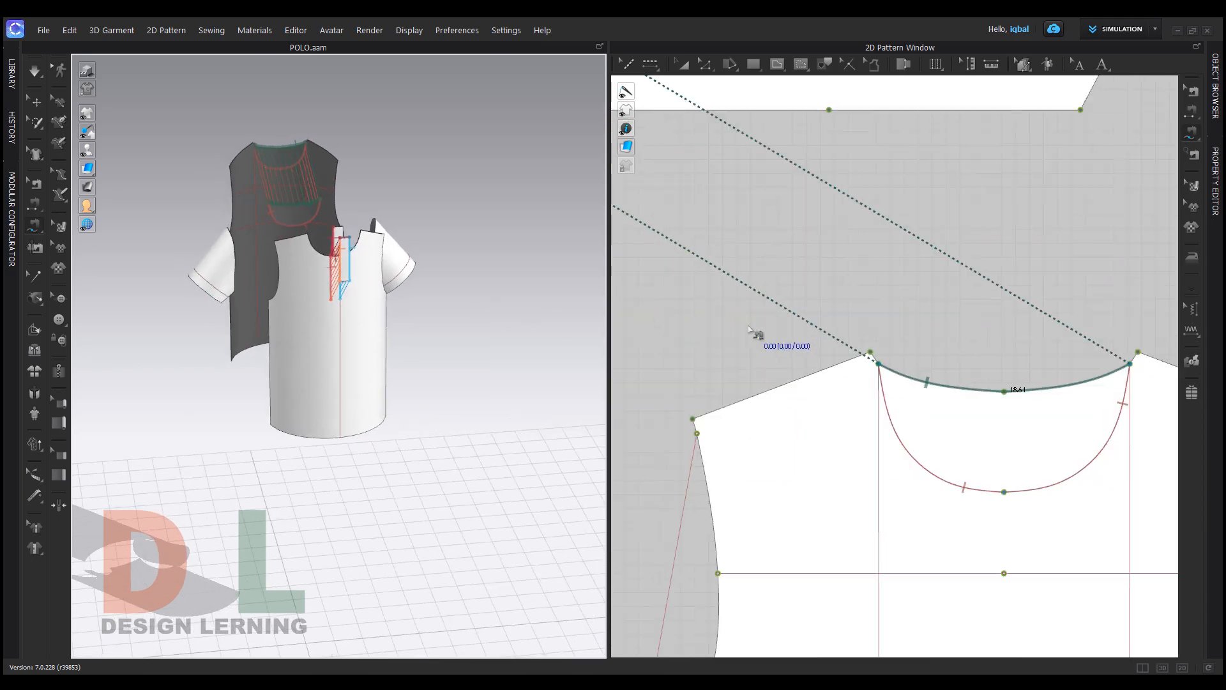
left_click(694, 420)
scroll(881, 355, "down", 5)
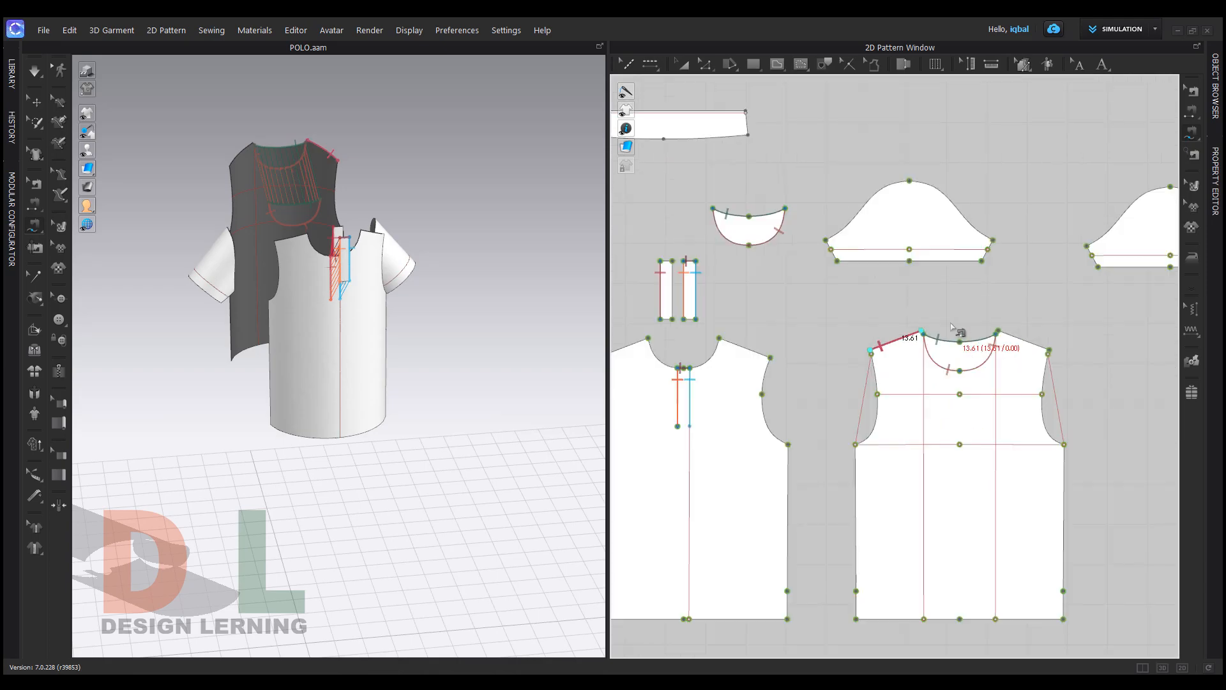
scroll(961, 389, "up", 3)
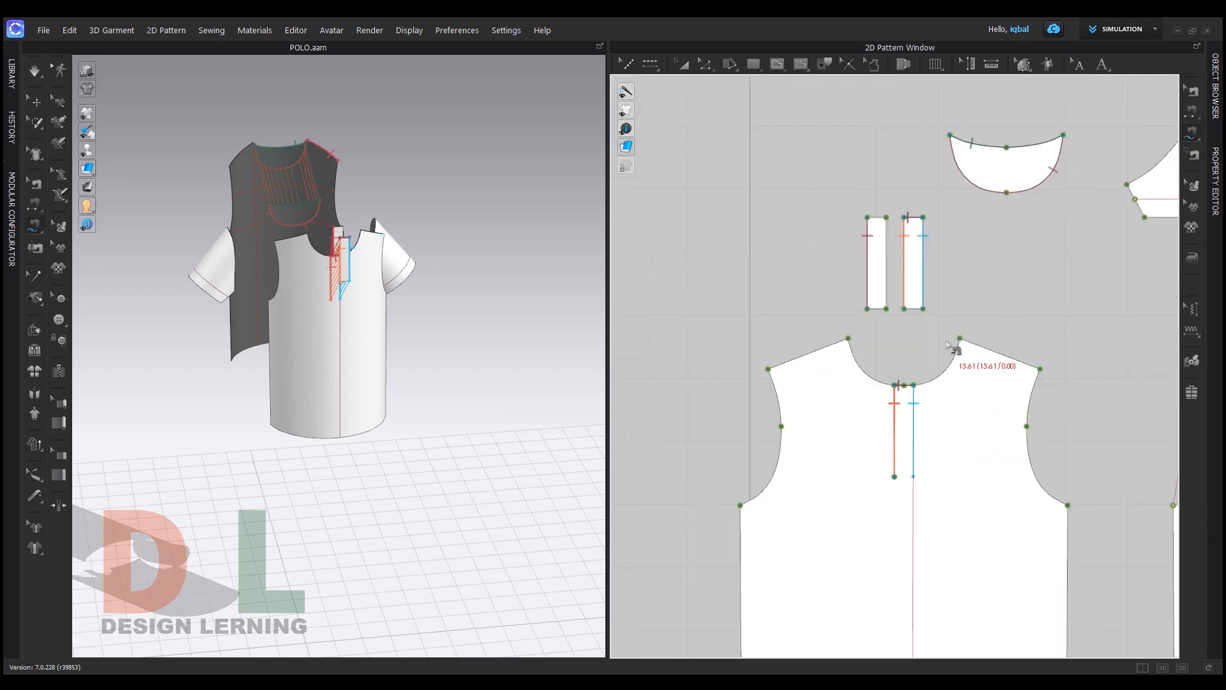
left_click(1042, 373)
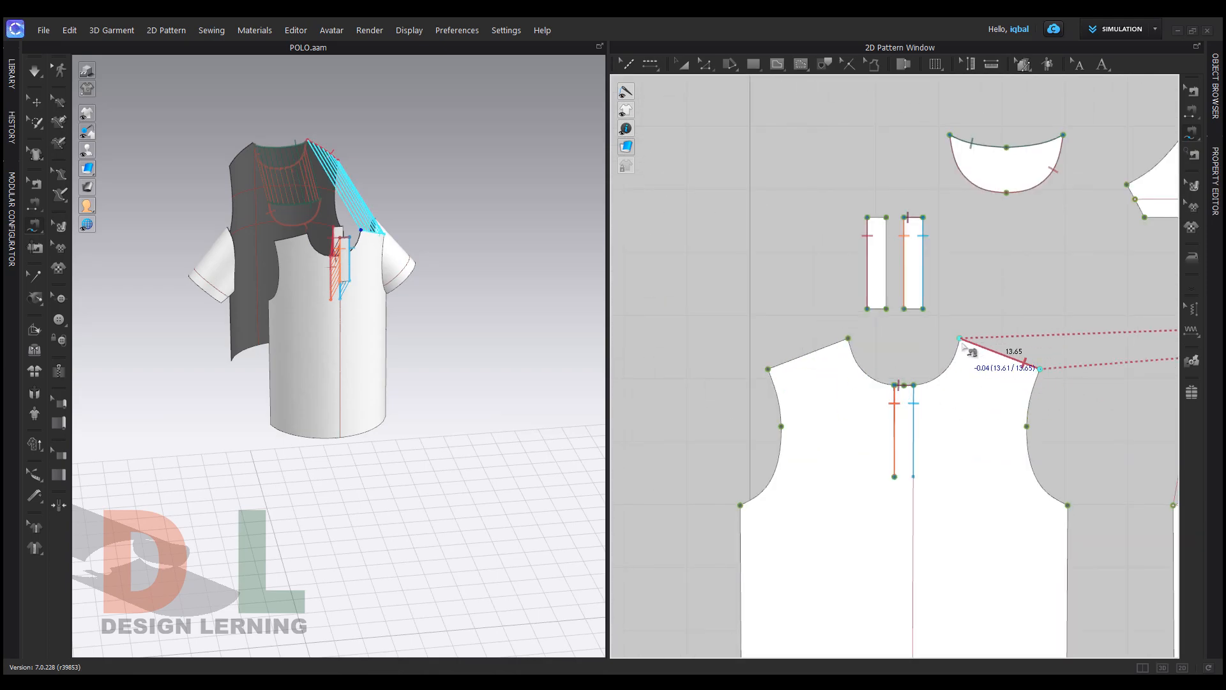
right_click_drag(361, 244, 335, 275)
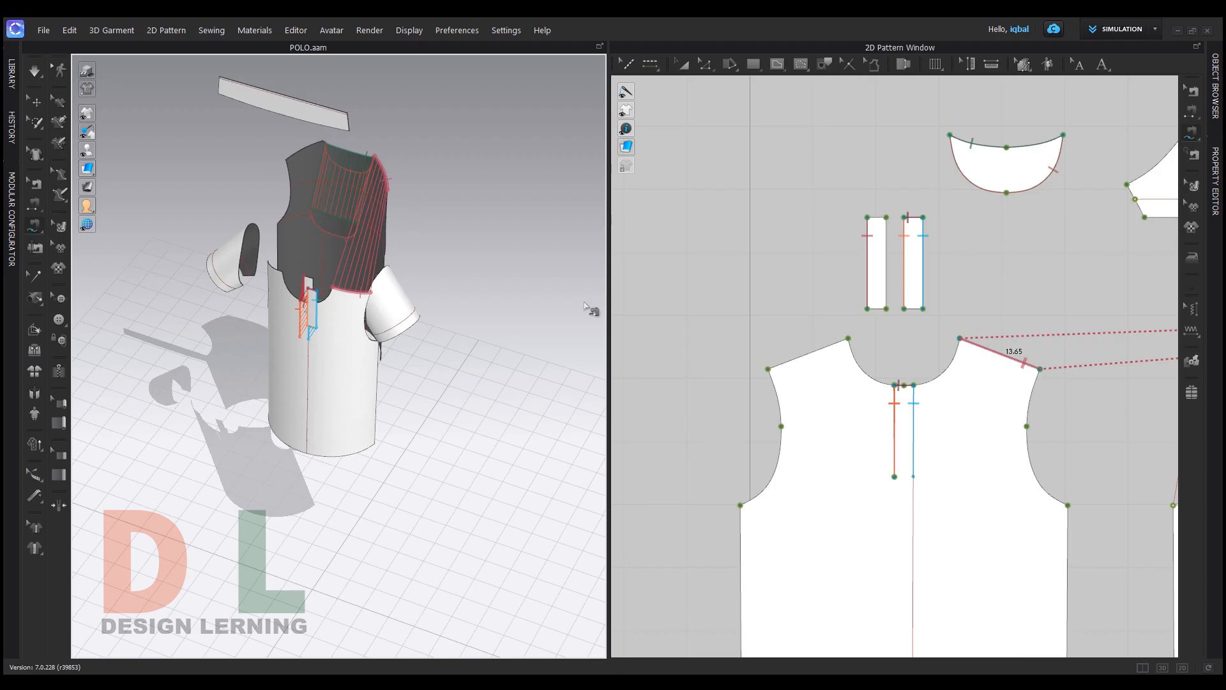
Free-sew the back body pattern's right shoulder edge to the front body pattern's left shoulder edge
scroll(639, 309, "down", 5)
scroll(1007, 321, "up", 1)
scroll(1008, 321, "up", 2)
scroll(984, 344, "down", 2)
left_click(966, 335)
scroll(967, 336, "down", 3)
scroll(766, 341, "up", 5)
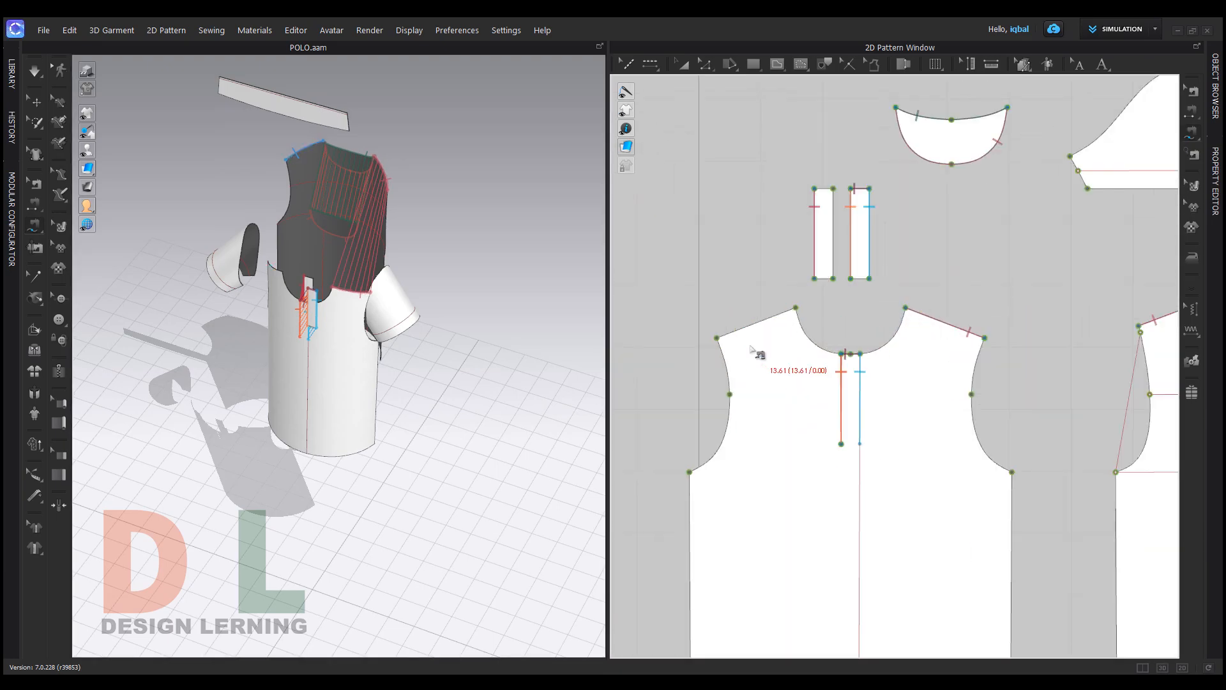
left_click(717, 339)
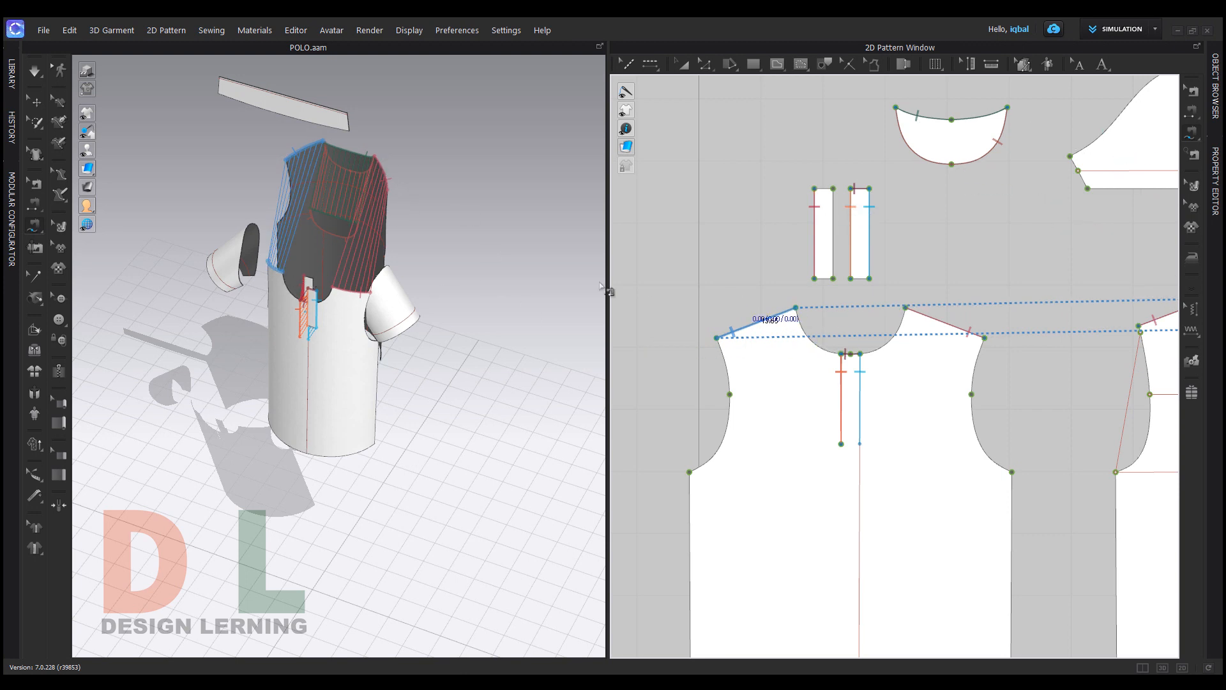
right_click_drag(326, 330, 335, 309)
right_click_drag(361, 315, 408, 317)
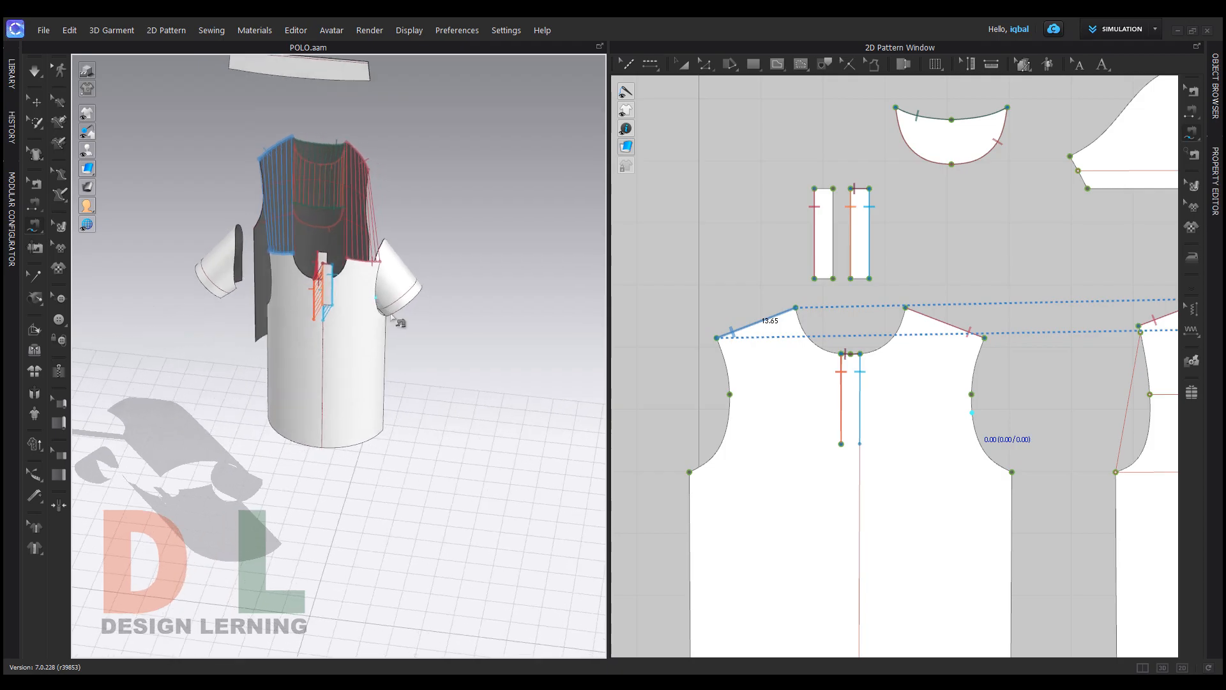
Try to free-sew the left sleeve piece's full cap curve to the front body's left armhole and the back body's right armhole
scroll(673, 364, "down", 4)
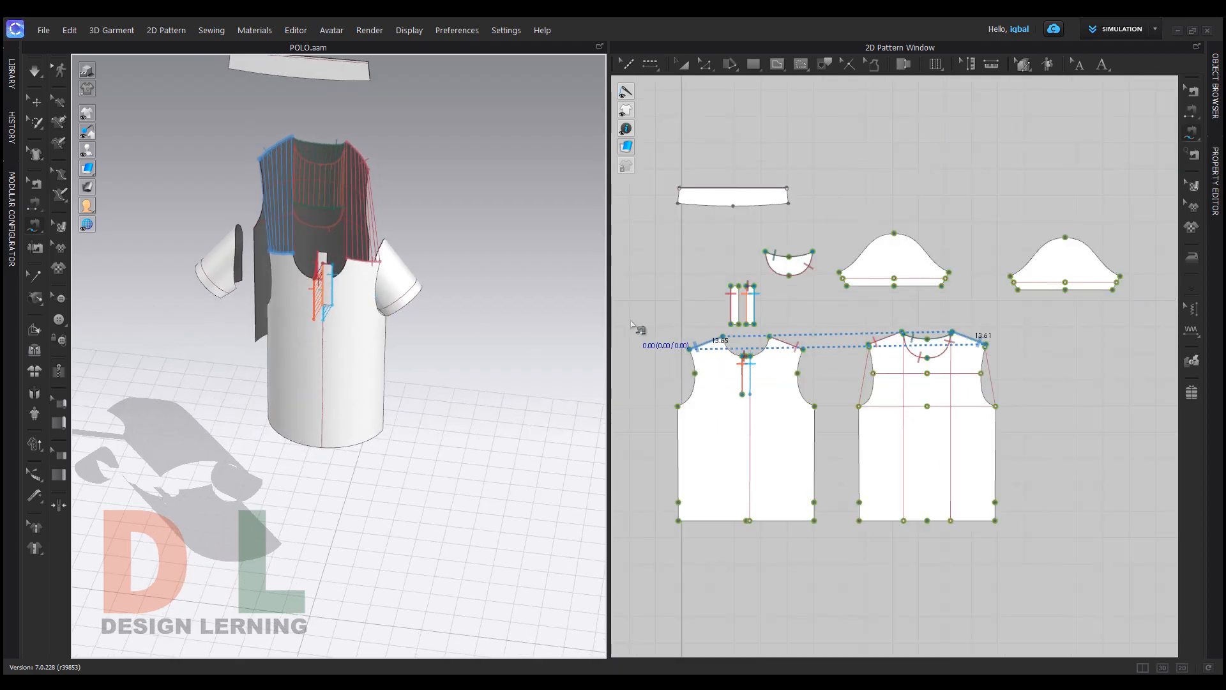
mouse_move(472, 329)
right_mouse_down()
mouse_move(441, 327)
mouse_move(463, 329)
right_mouse_up()
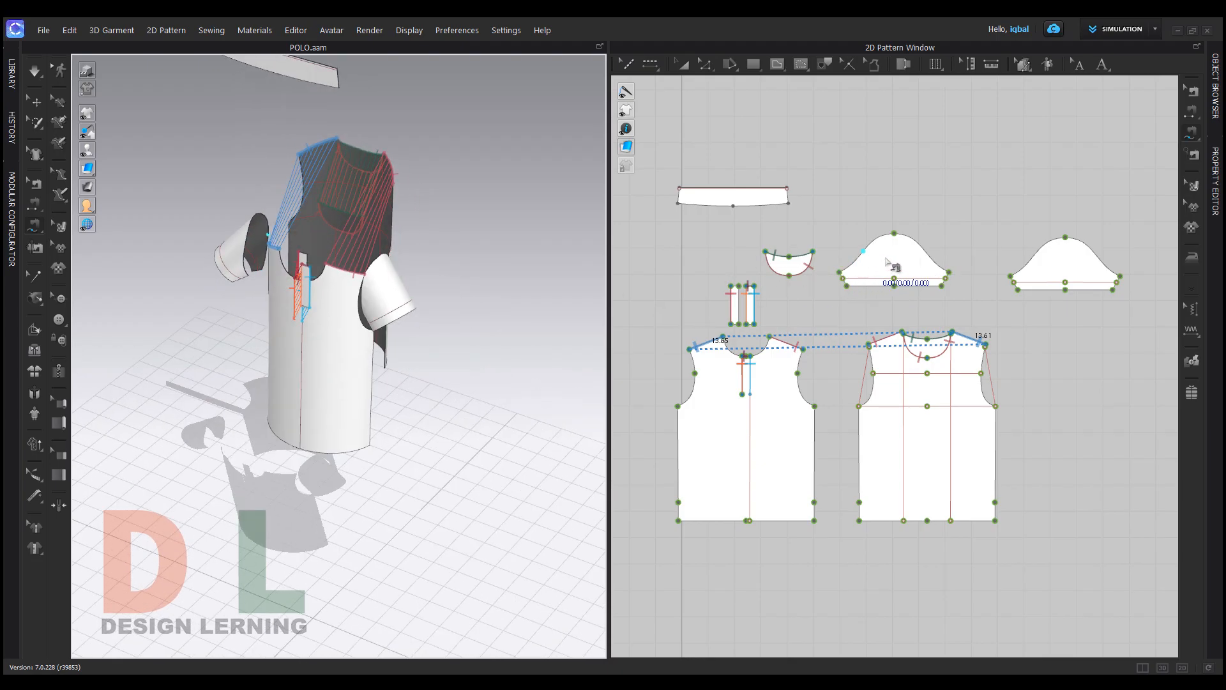
left_click(950, 274)
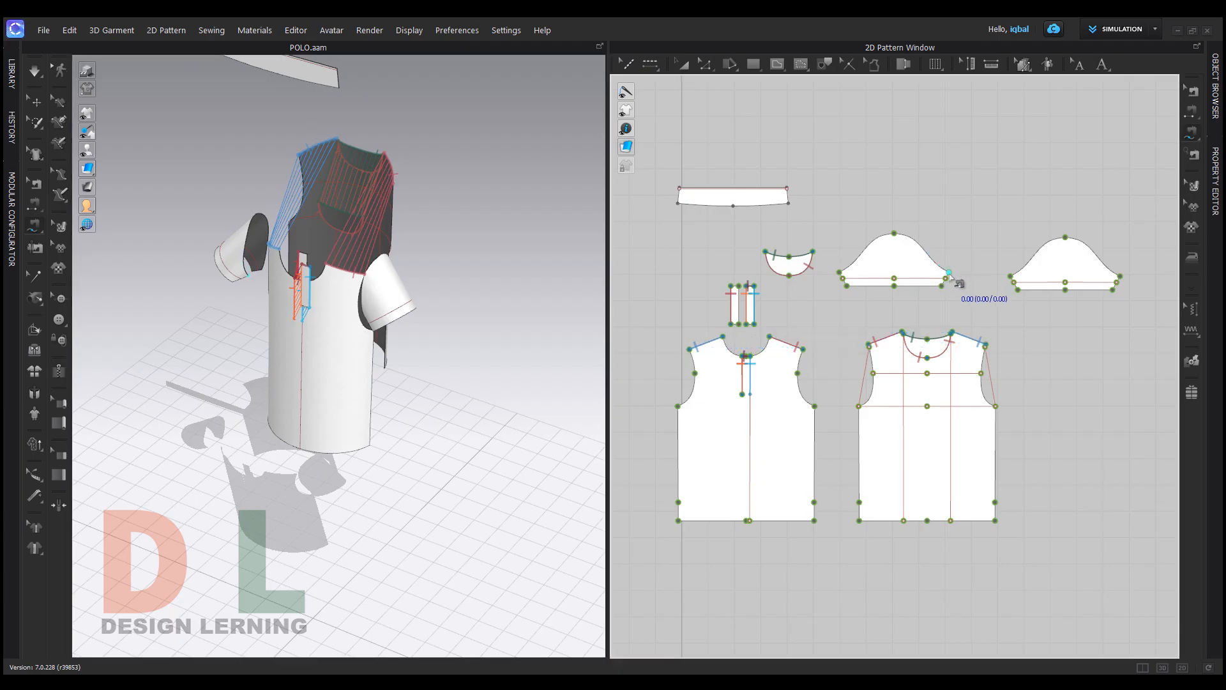
left_click(842, 275)
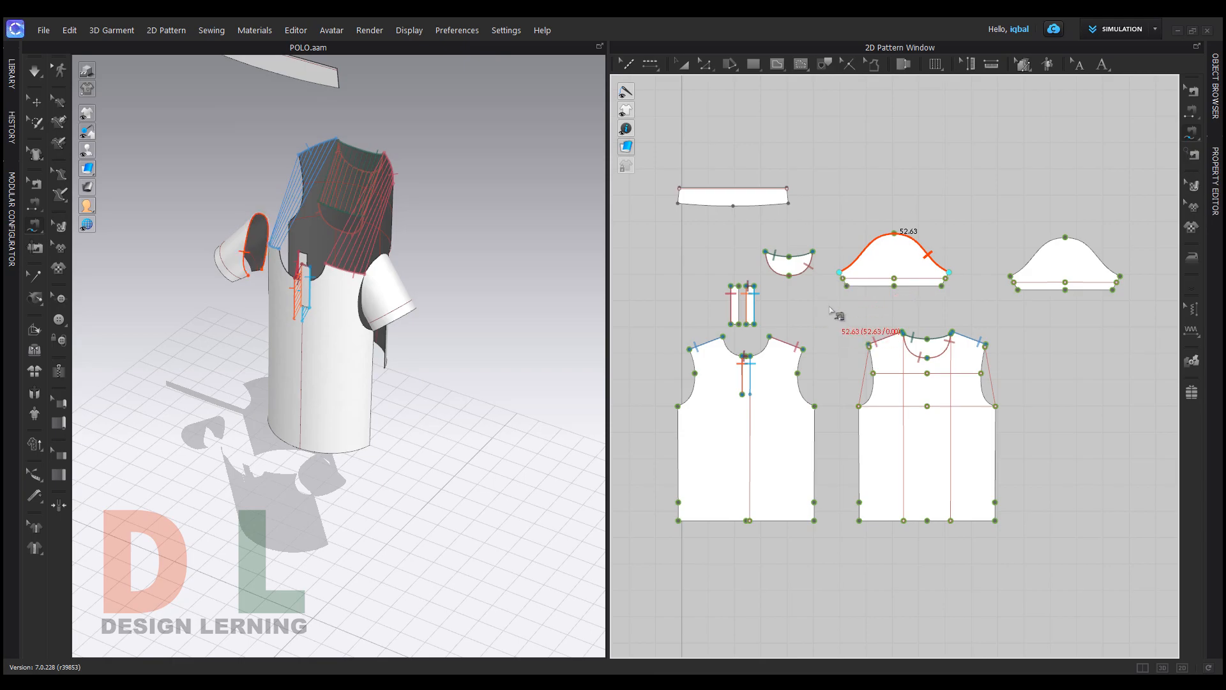
mouse_move(306, 300)
right_mouse_down()
mouse_move(339, 323)
mouse_move(302, 318)
right_mouse_up()
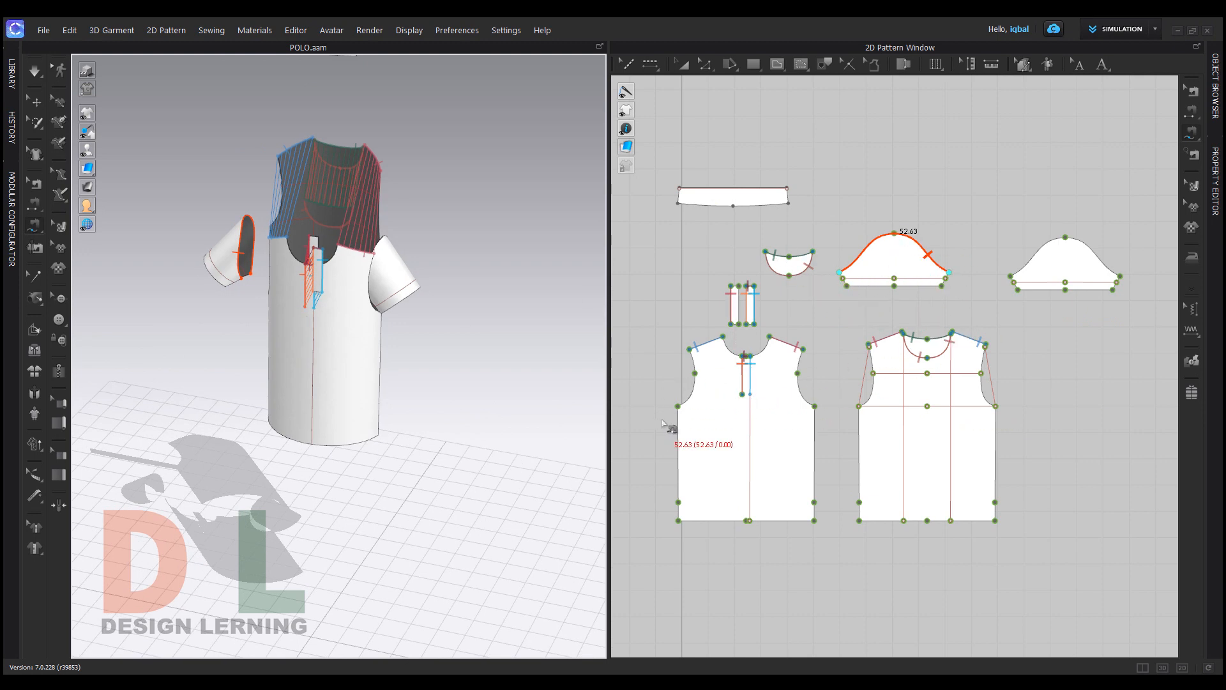
key("Return")
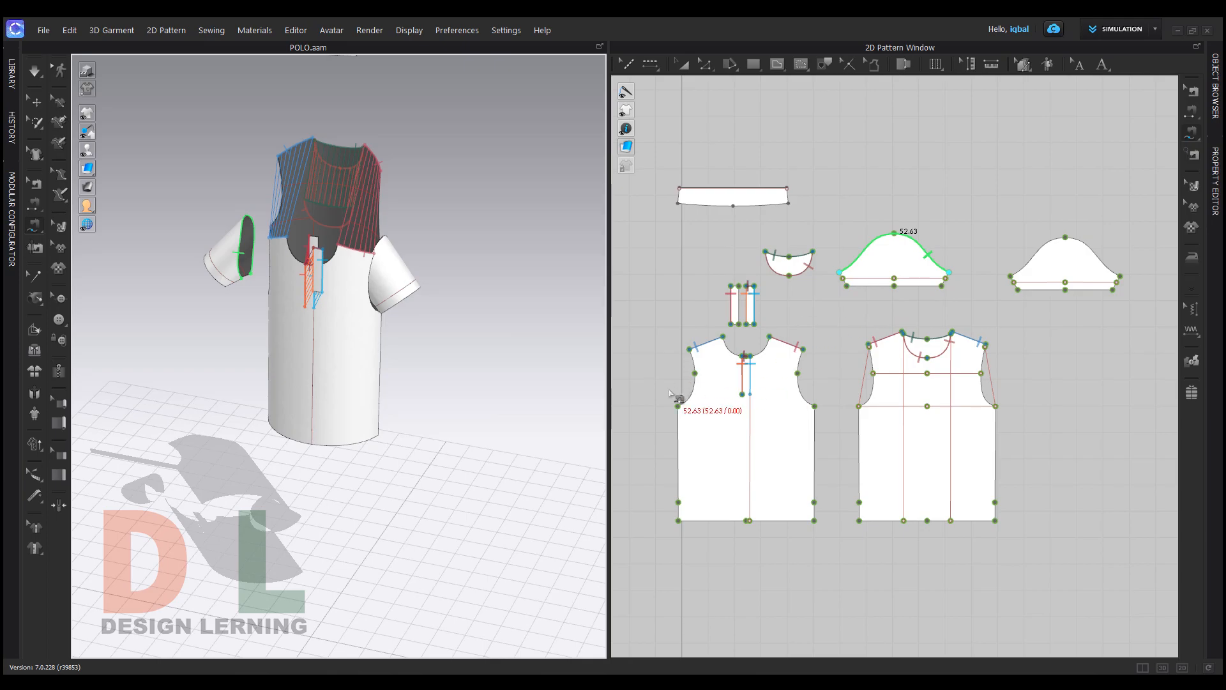
right_click_drag(359, 398, 435, 366)
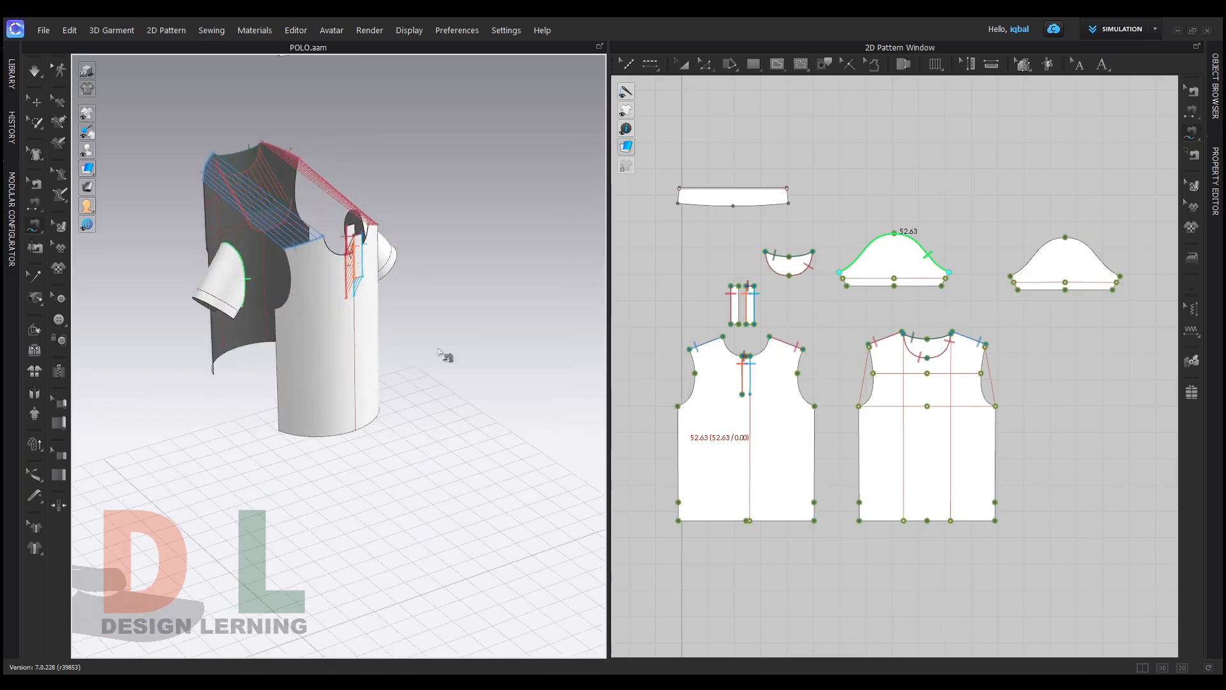
left_click(678, 407)
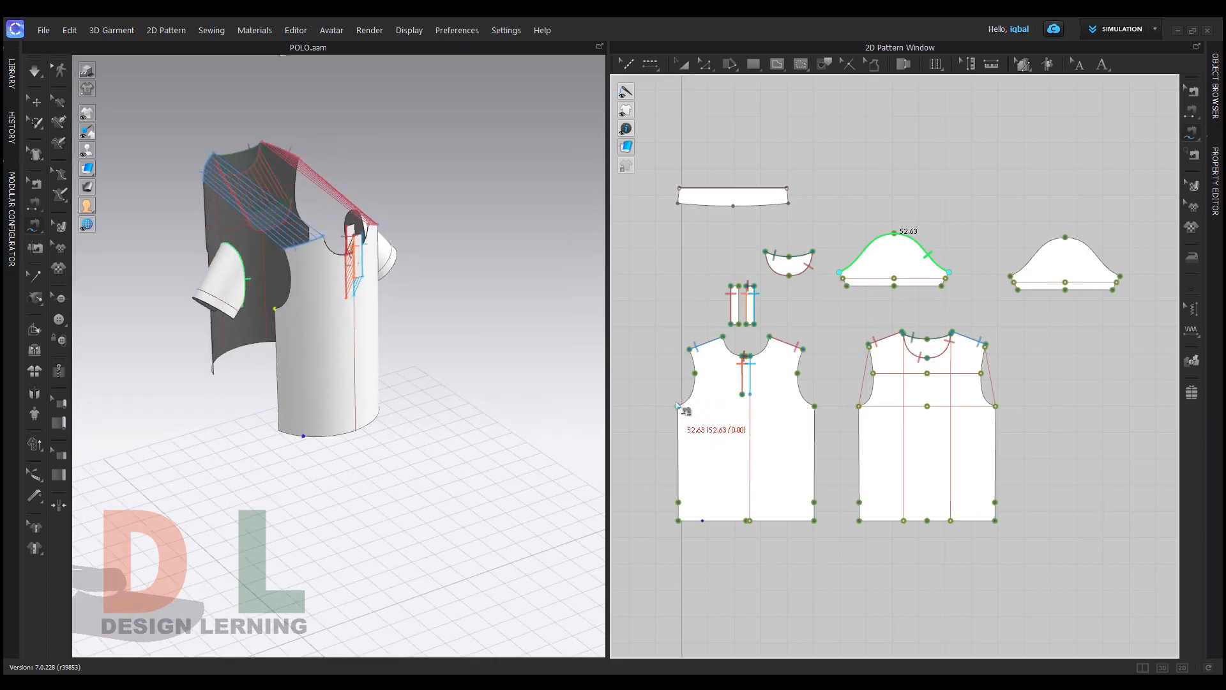
left_click(690, 350)
right_click_drag(435, 376, 550, 350)
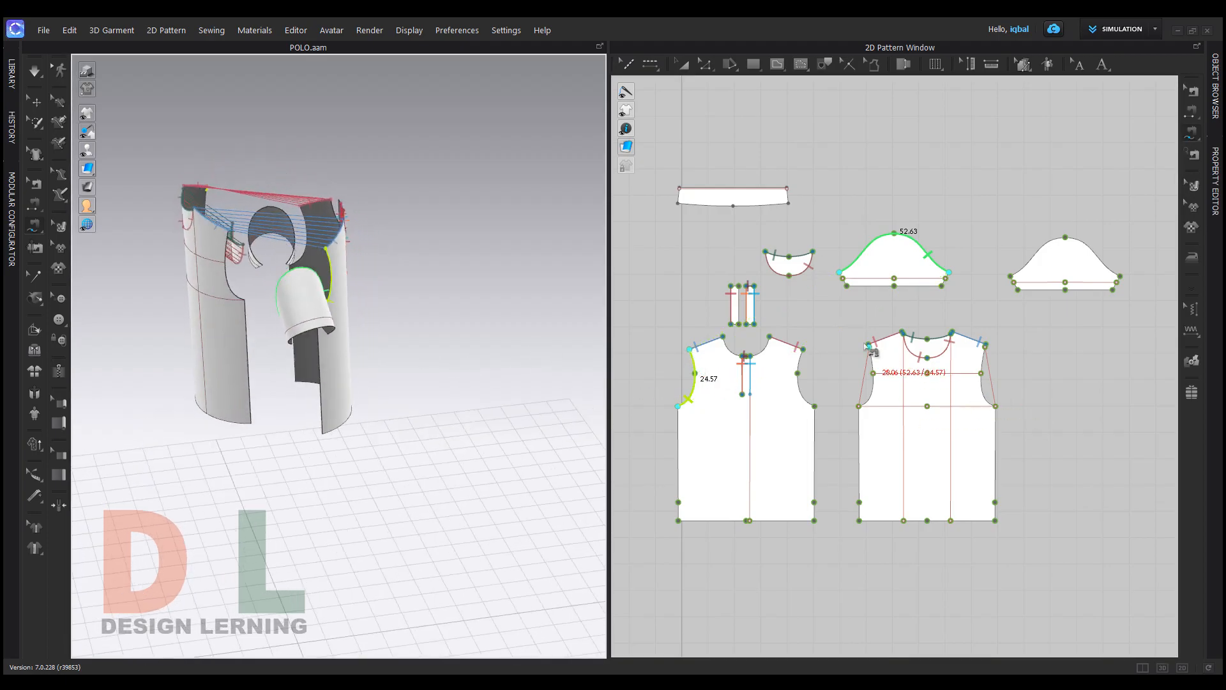
mouse_move(368, 336)
right_mouse_down()
mouse_move(260, 325)
mouse_move(383, 333)
right_mouse_up()
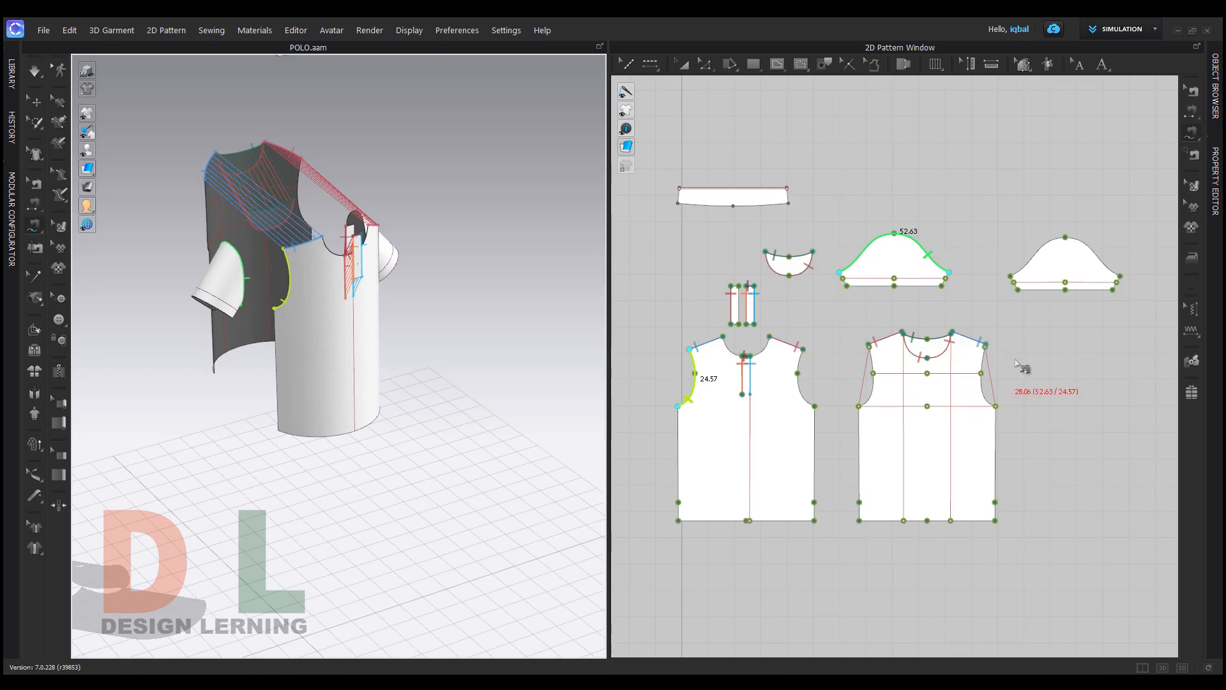
scroll(1003, 382, "up", 4)
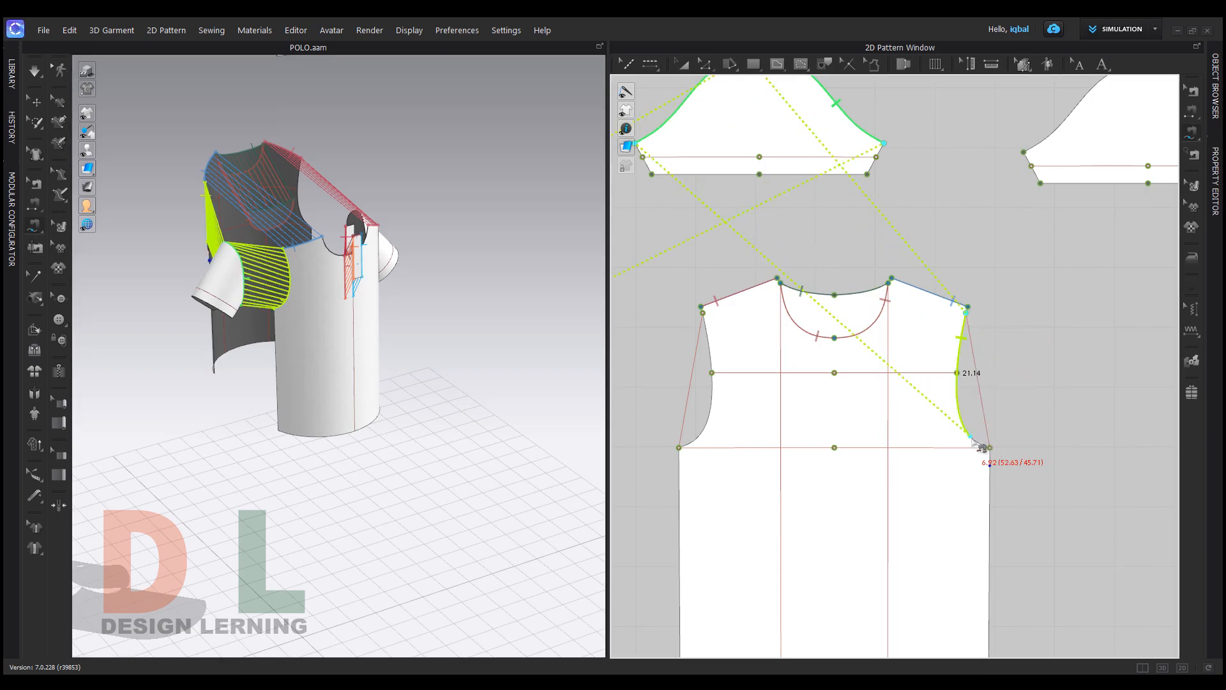
left_click(994, 459)
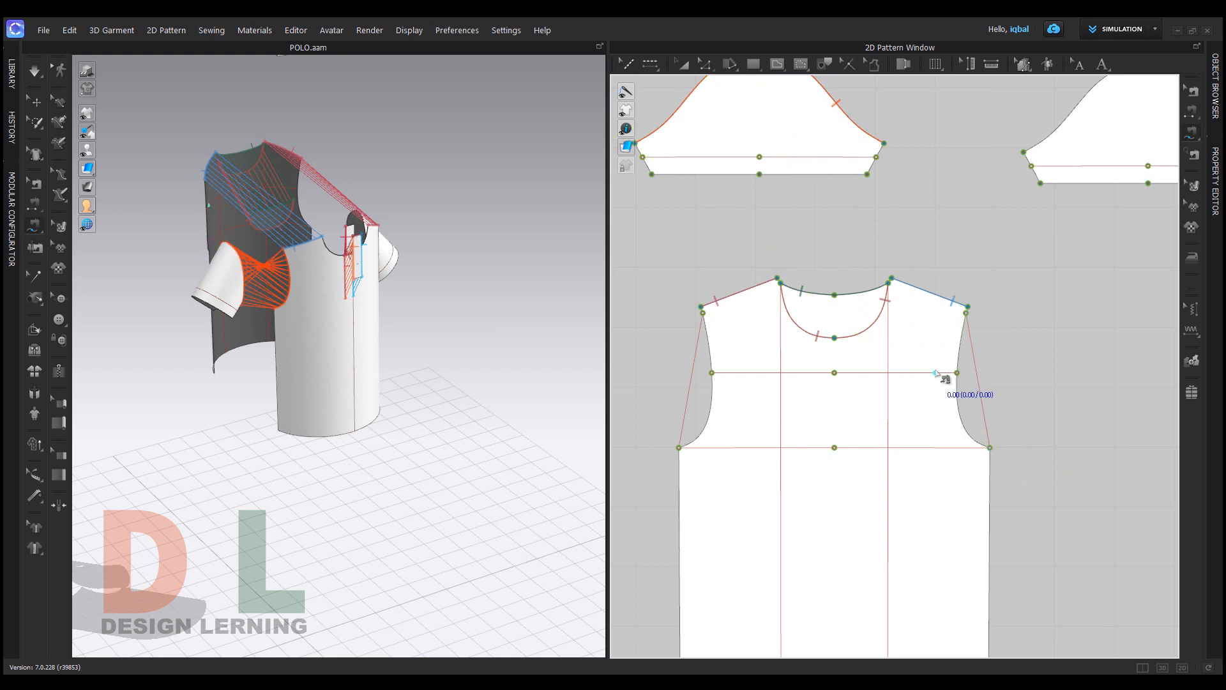
key("Escape")
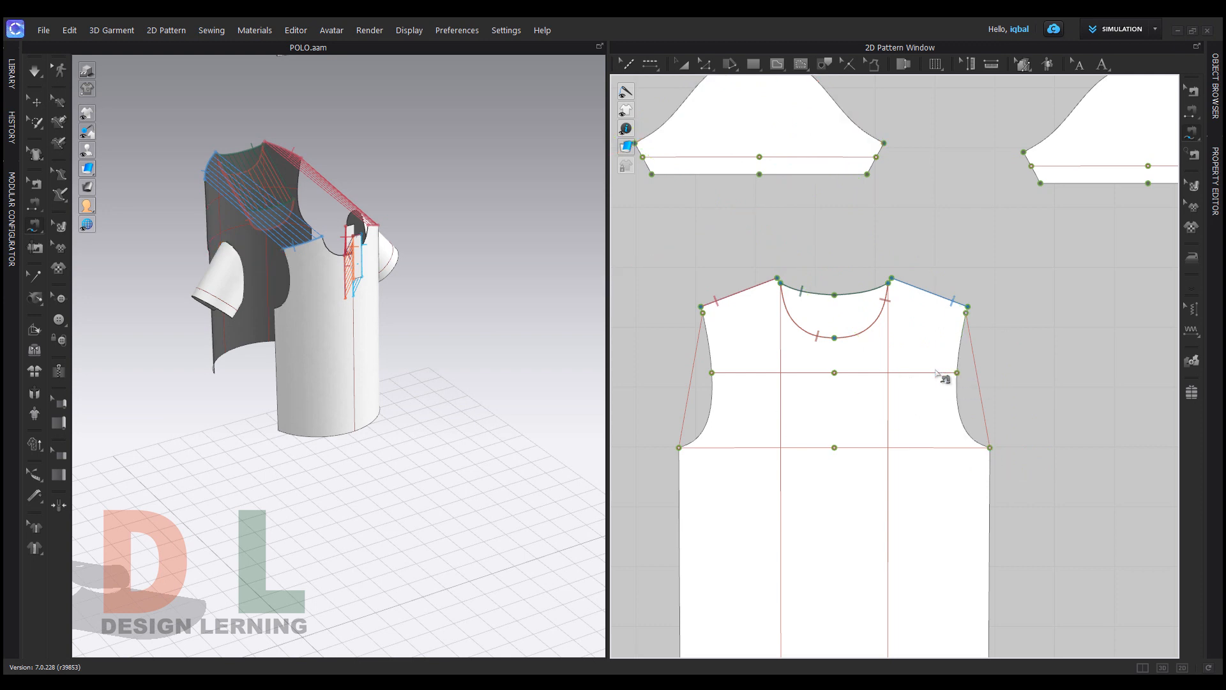
Delete the two slanted internal lines running from the shoulders to the underarms at the back body's armholes
scroll(946, 316, "down", 5)
scroll(946, 315, "up", 1)
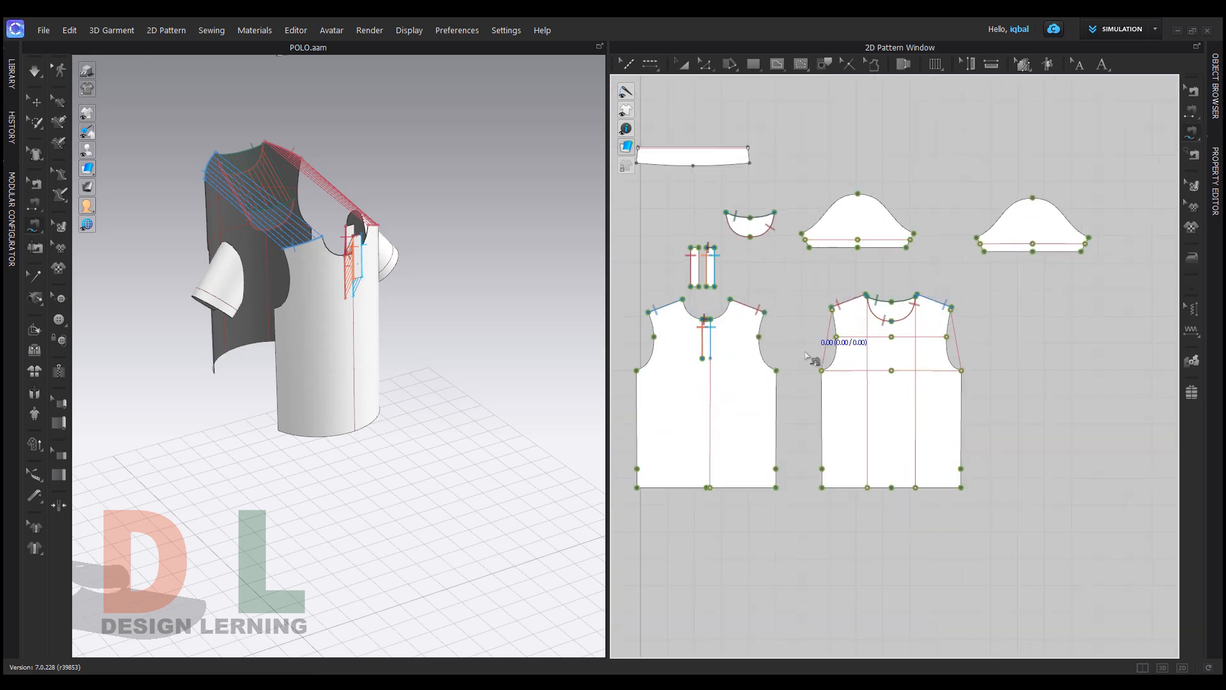
left_click(681, 66)
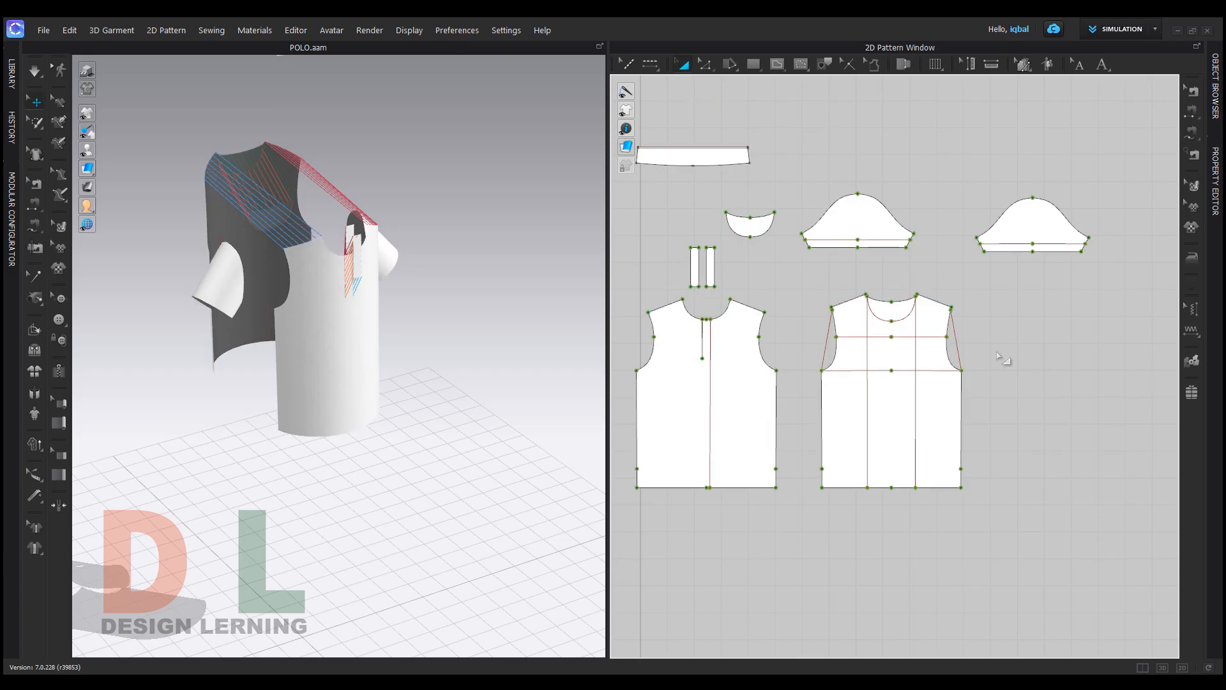
left_click(957, 339)
left_click(876, 351)
left_click(831, 349)
Free-sew the left sleeve piece's full cap curve to the front body's left armhole plus the back body's right armhole down to the underarm
left_click(1192, 139)
left_click(1105, 131)
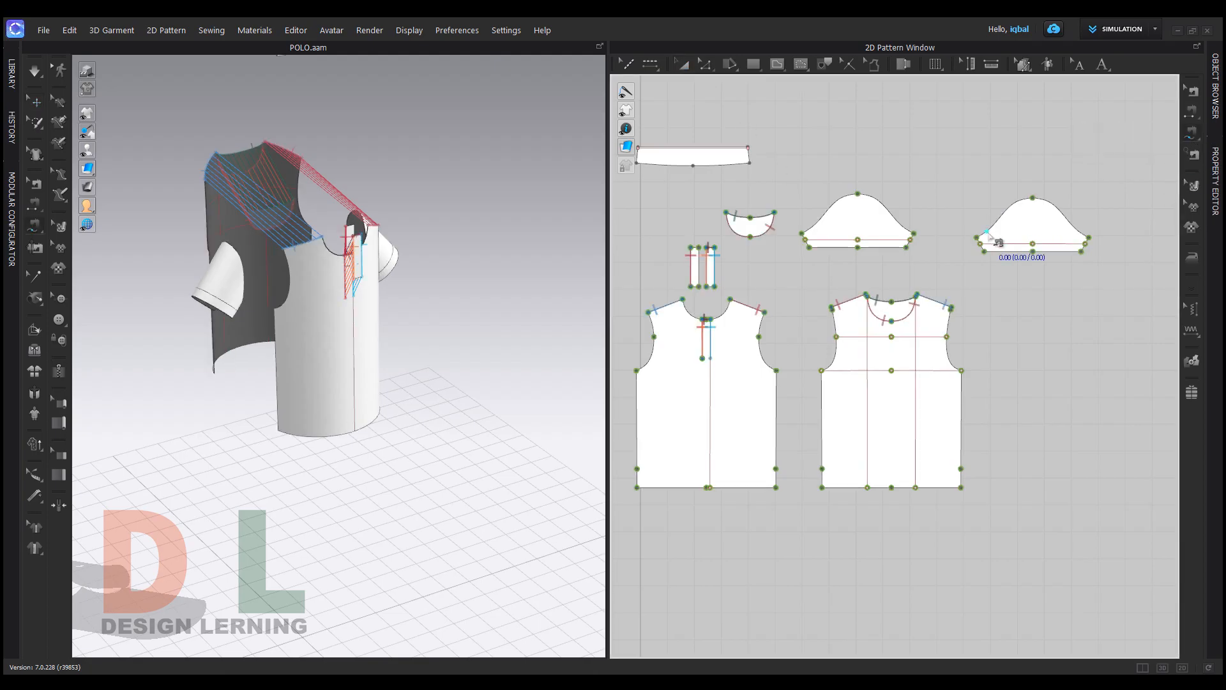
right_click_drag(465, 389, 523, 383)
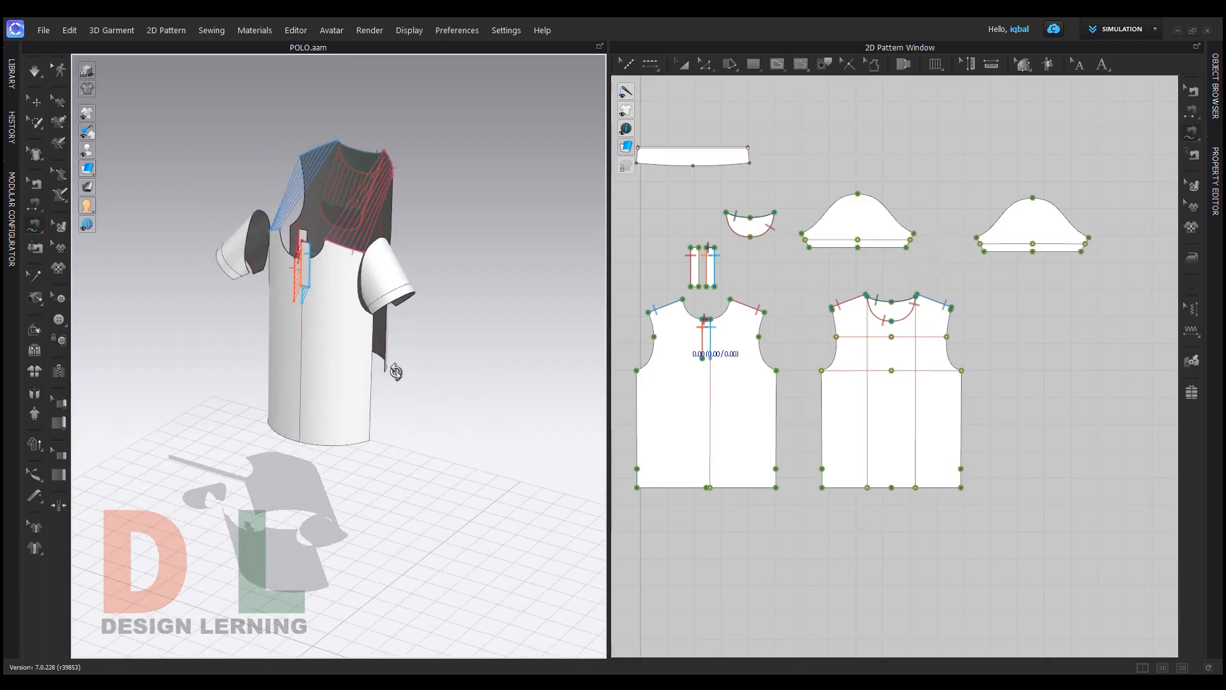
left_click(915, 238)
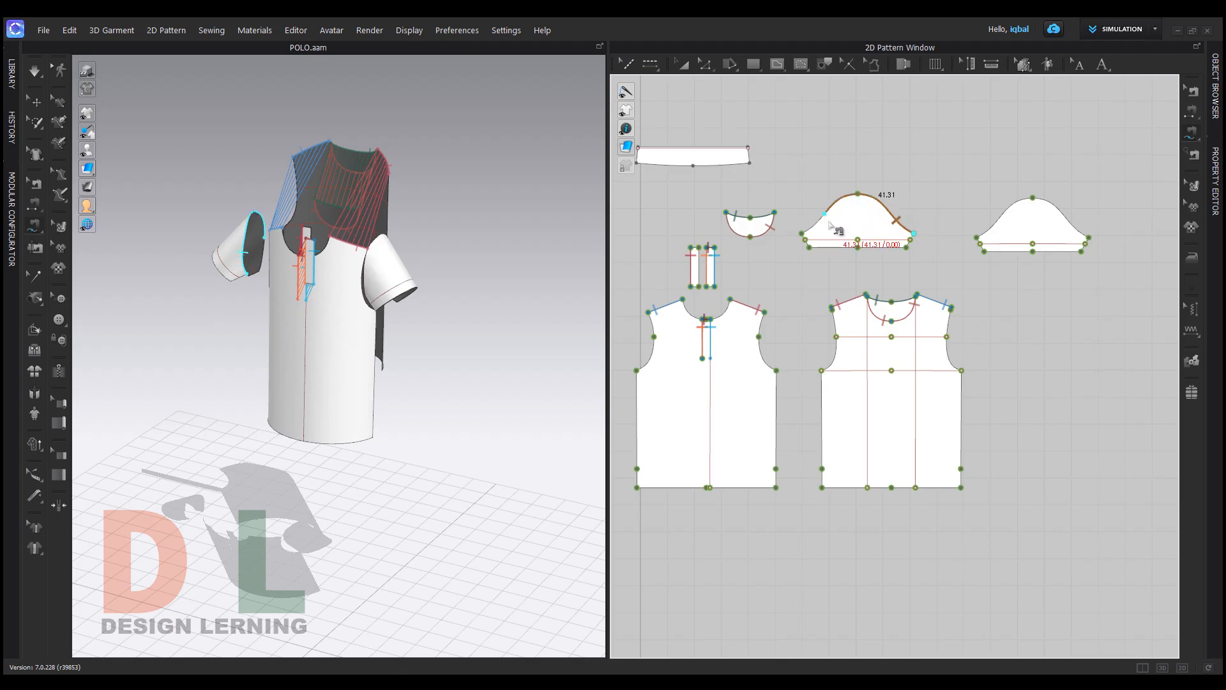
left_click(804, 234)
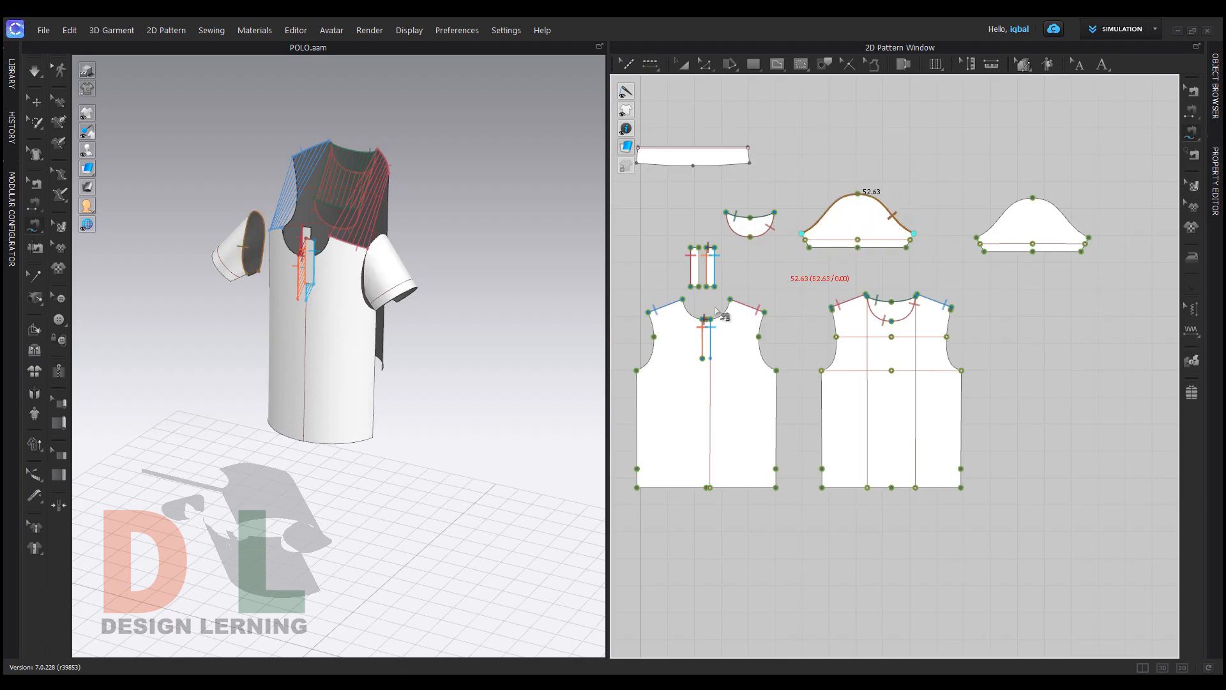
left_click(637, 370)
left_click(648, 312)
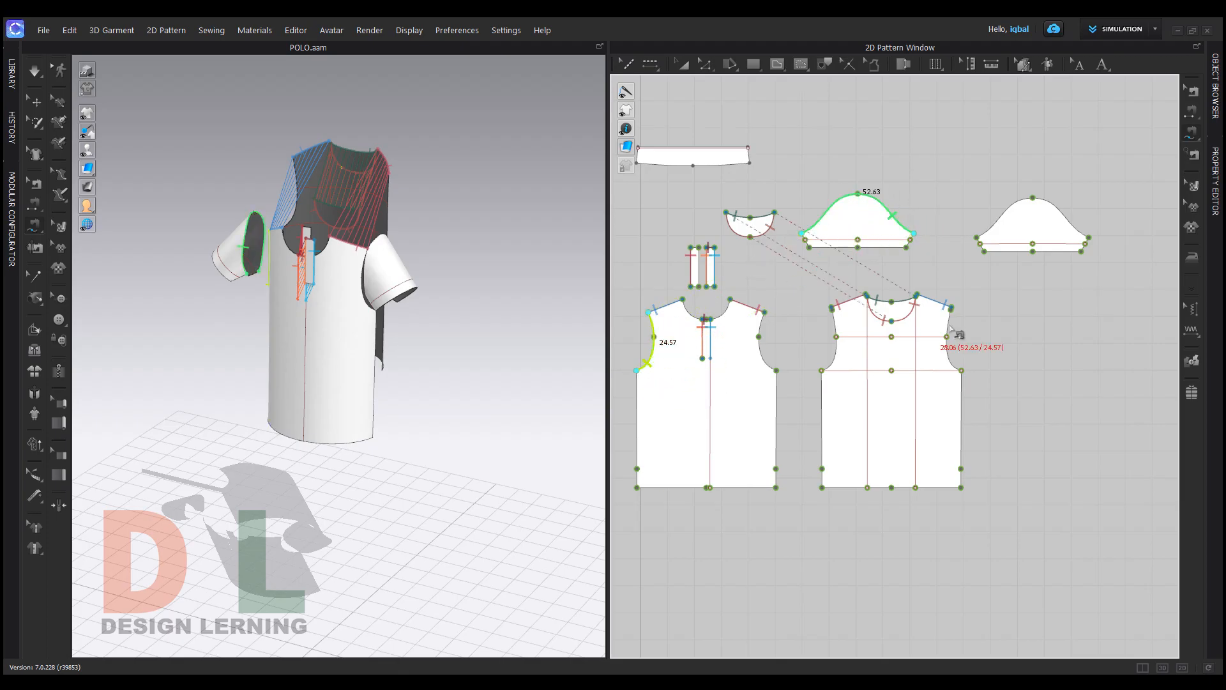
left_click(952, 309)
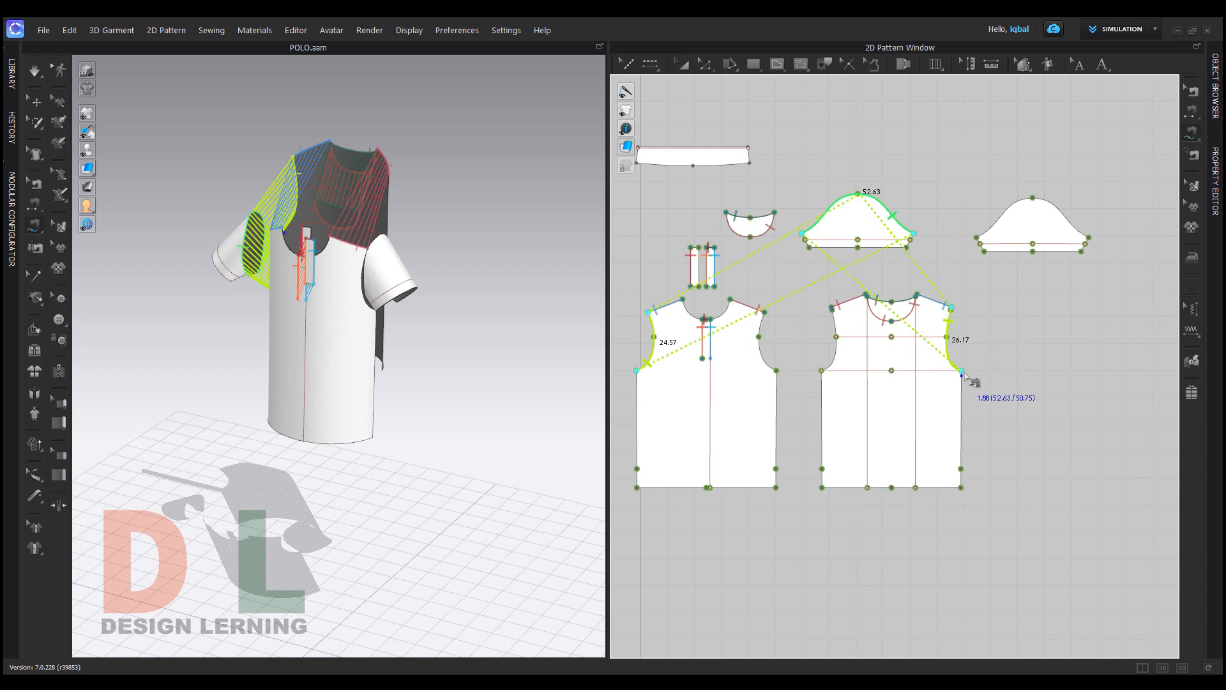
left_click(962, 371)
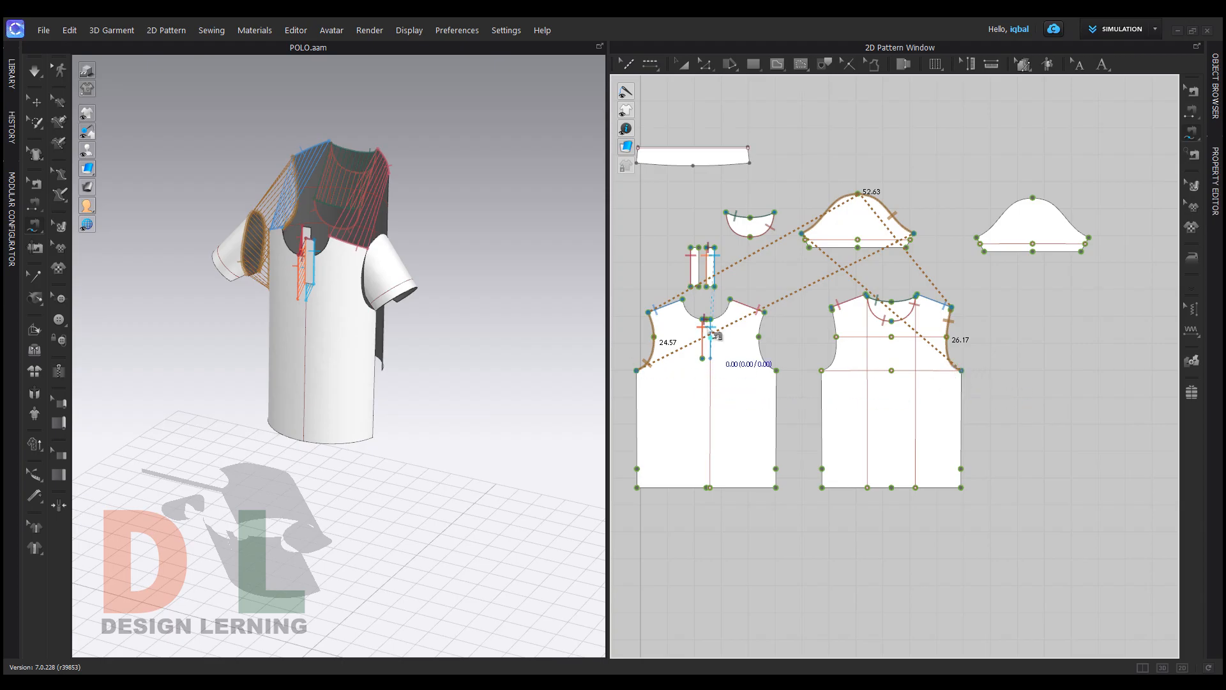
key("ctrl+z")
right_click_drag(471, 334, 243, 276)
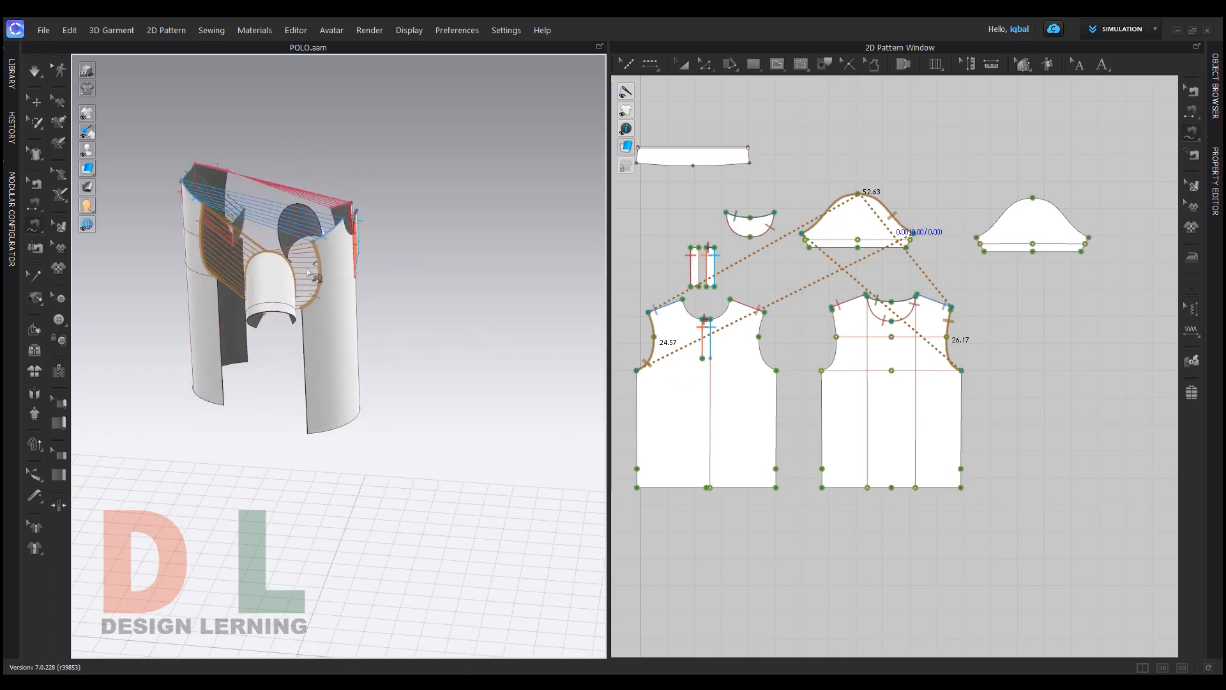
key("space")
Free-sew the left sleeve piece's two short slanted side edges to each other, from the cap ends to the hem
scroll(913, 231, "up", 3)
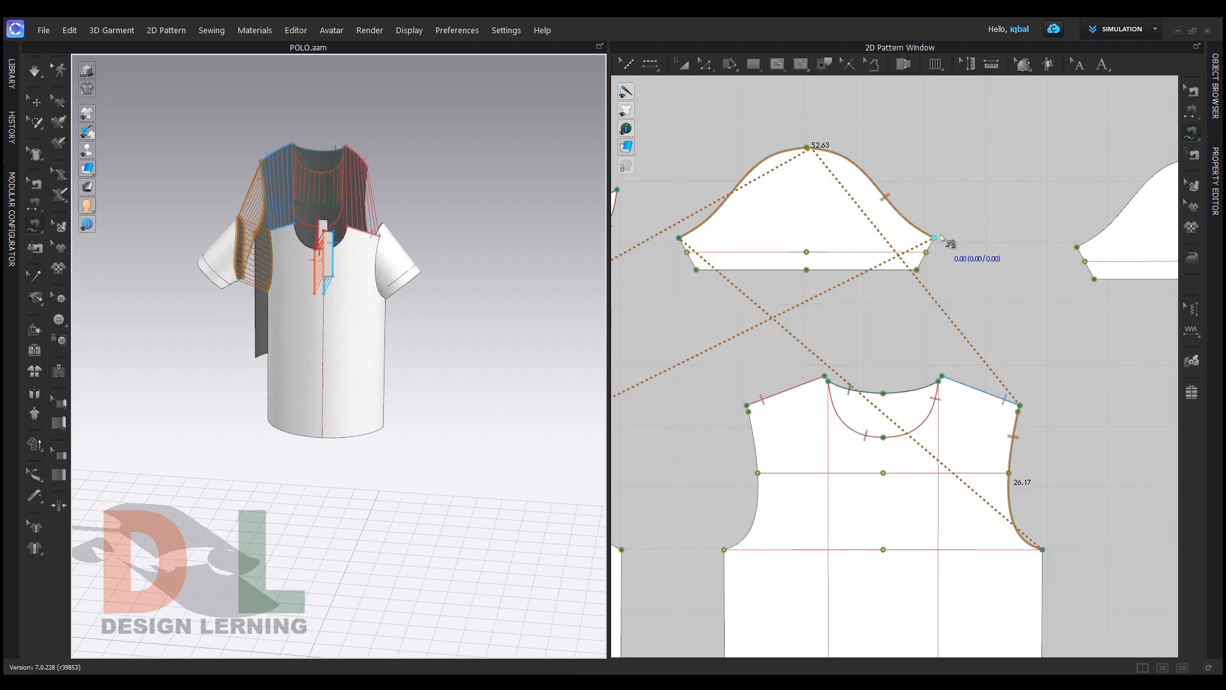
left_click(935, 238)
left_click(917, 270)
left_click(679, 238)
left_click(696, 269)
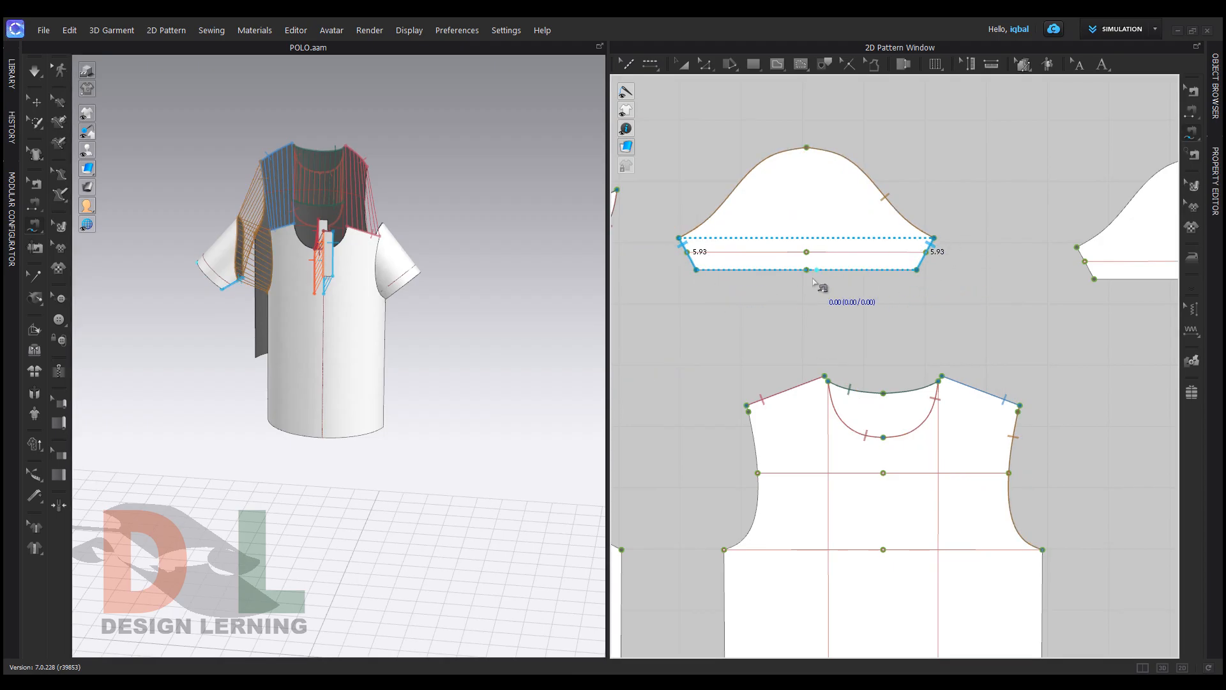
Create a rectangle pattern 16.5 cm wide and 2 cm high above the sleeve pieces
scroll(755, 305, "down", 5)
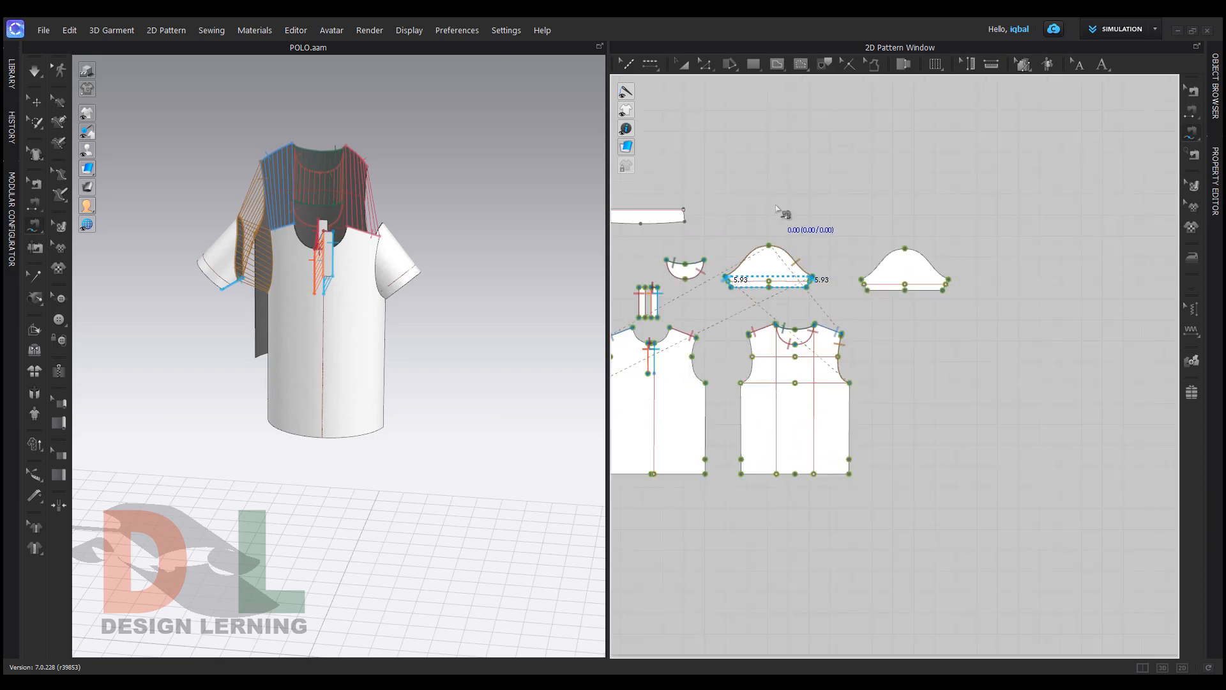
key("b")
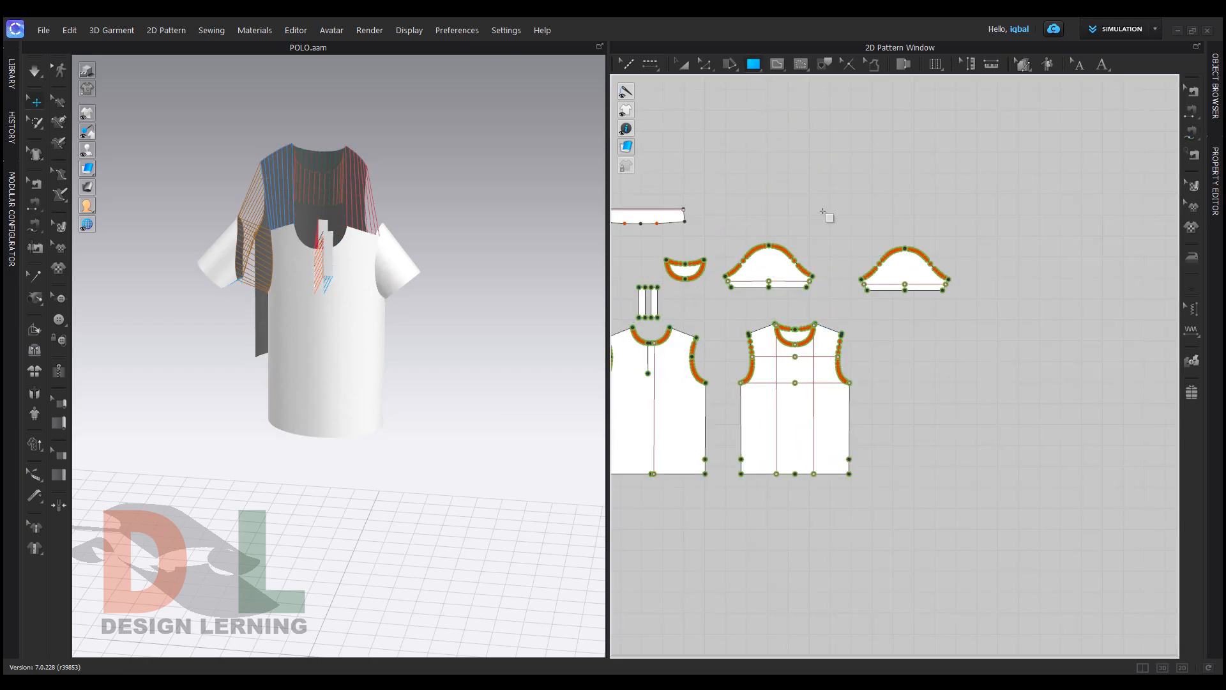
left_click(827, 228)
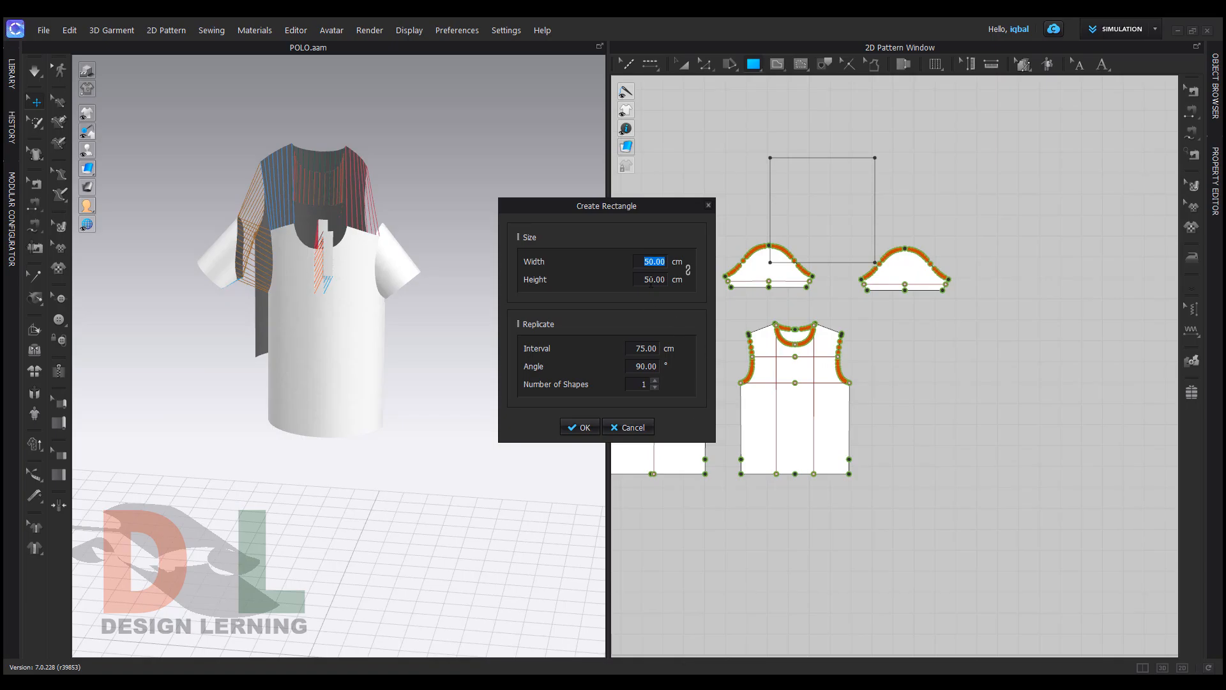
type("16.5")
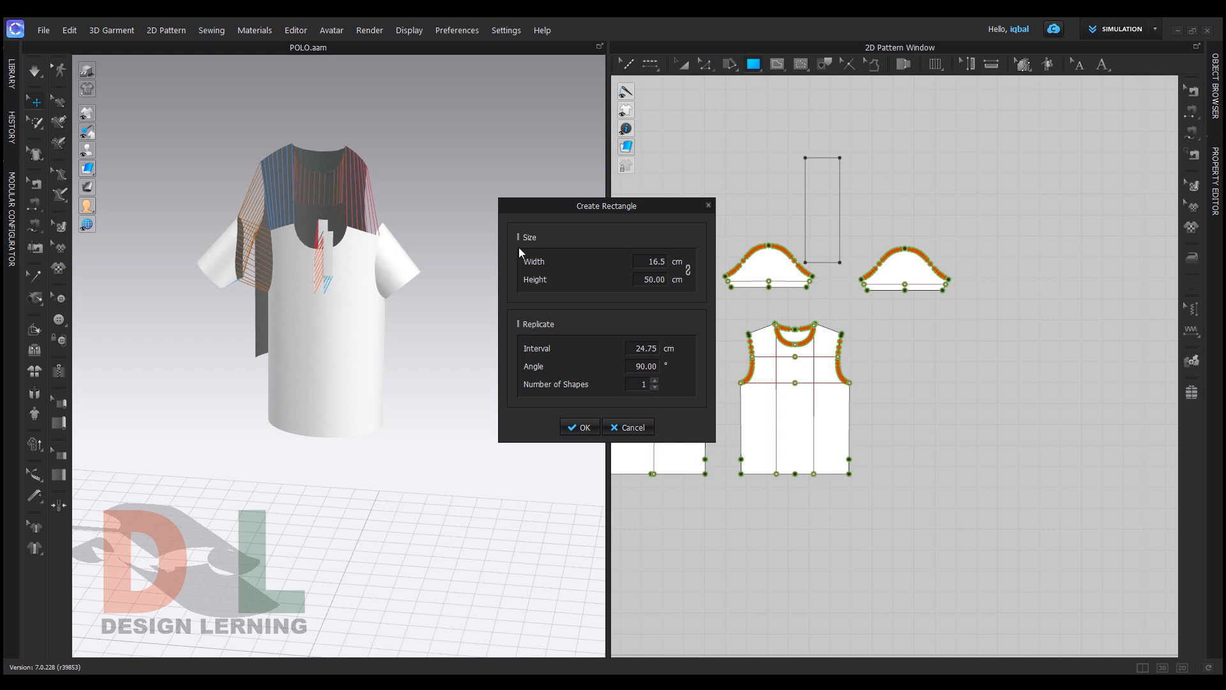
type("2")
key("Return")
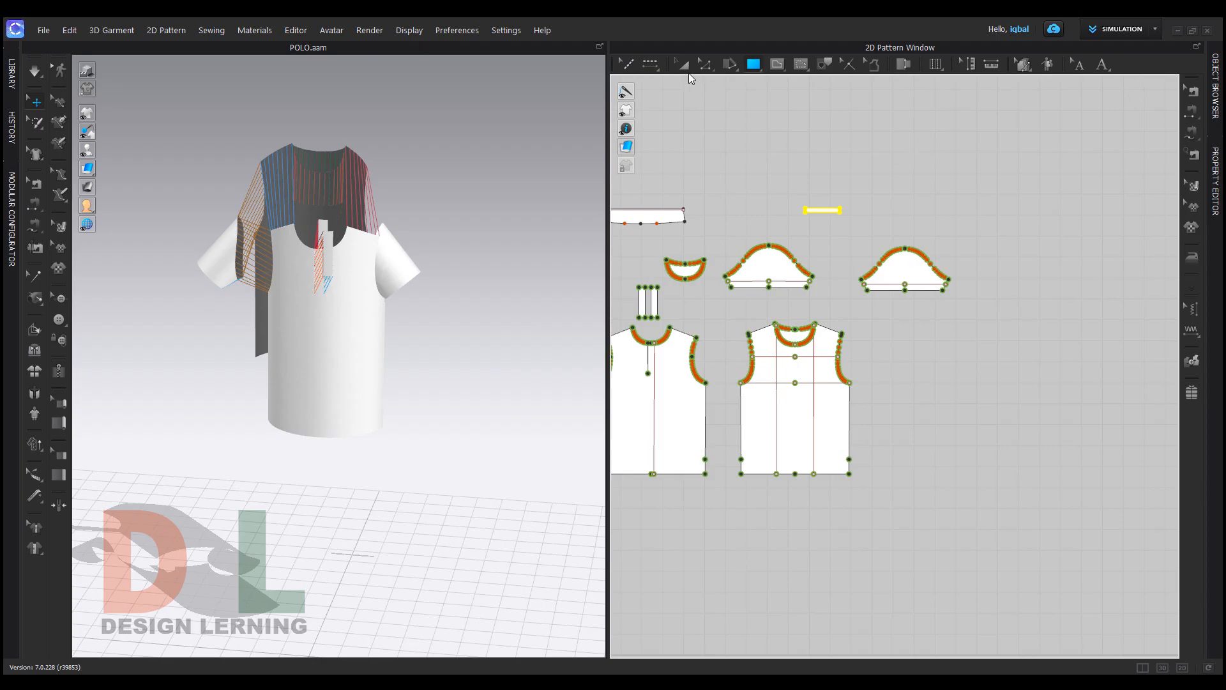
Move the narrow rectangle pattern to just below the left sleeve piece's hem, centred under it
key("a")
scroll(816, 230, "up", 4)
left_click_drag(833, 192, 713, 390)
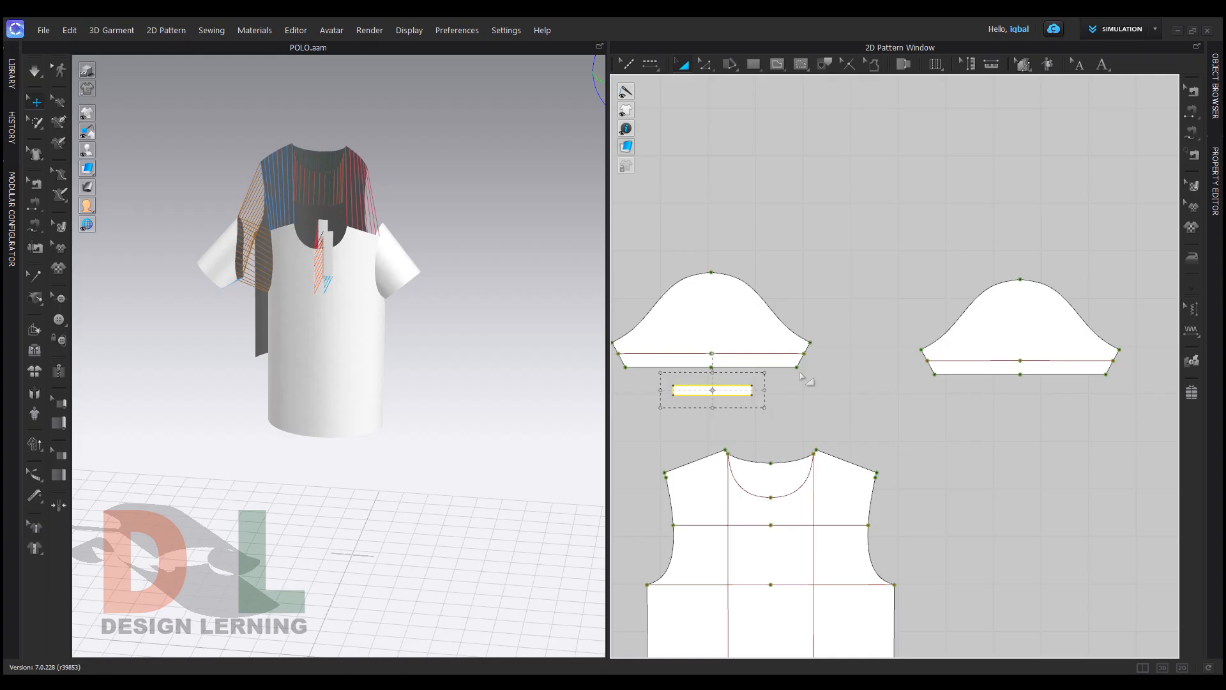
Add one internal line to the narrow sleeve band, offset 0.5 cm from its lower long edge
left_click(713, 69)
left_click(755, 99)
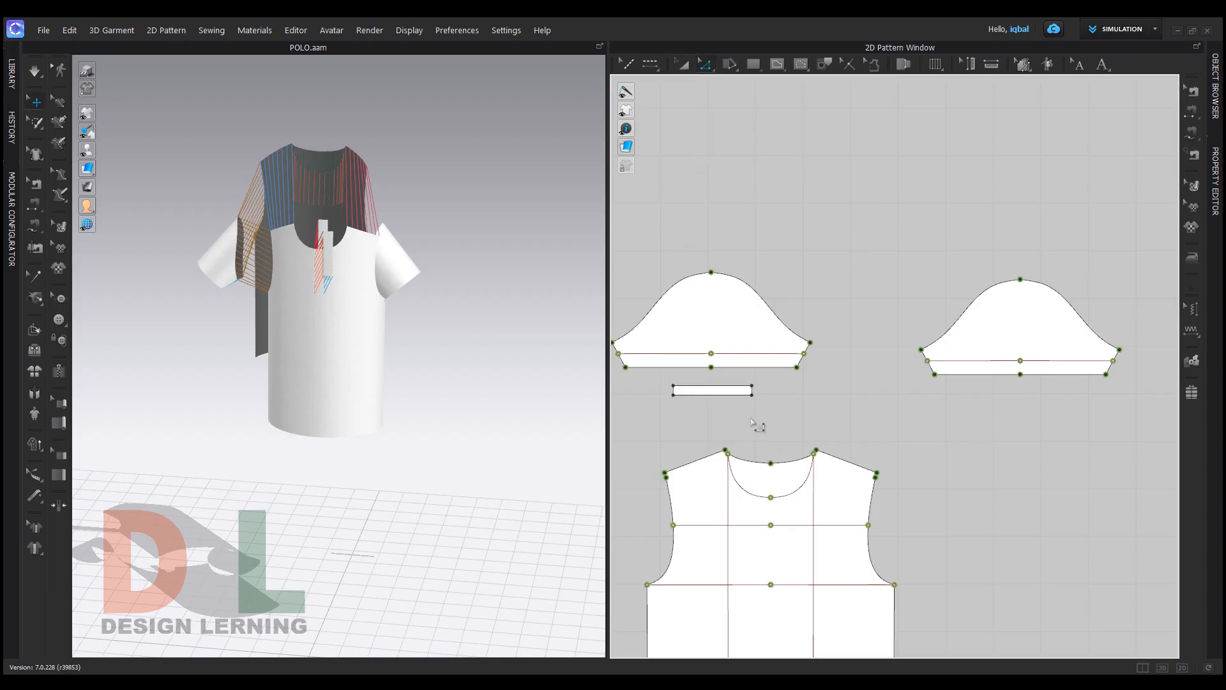
scroll(728, 402, "up", 5)
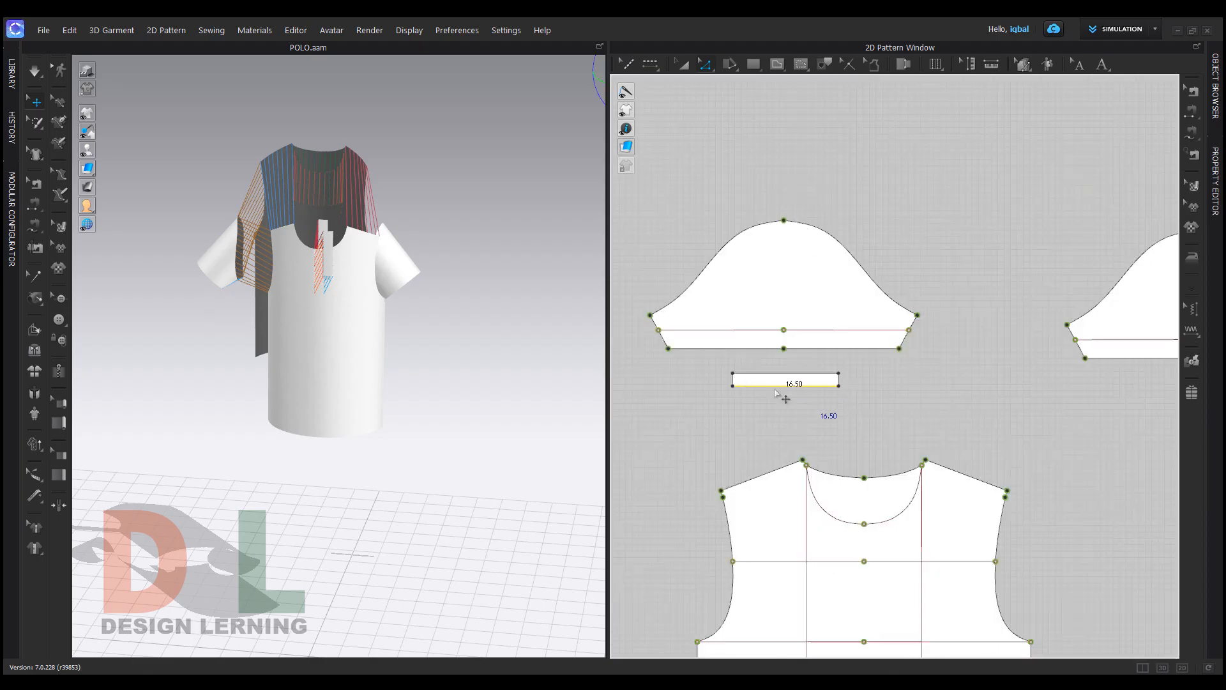
right_click(833, 399)
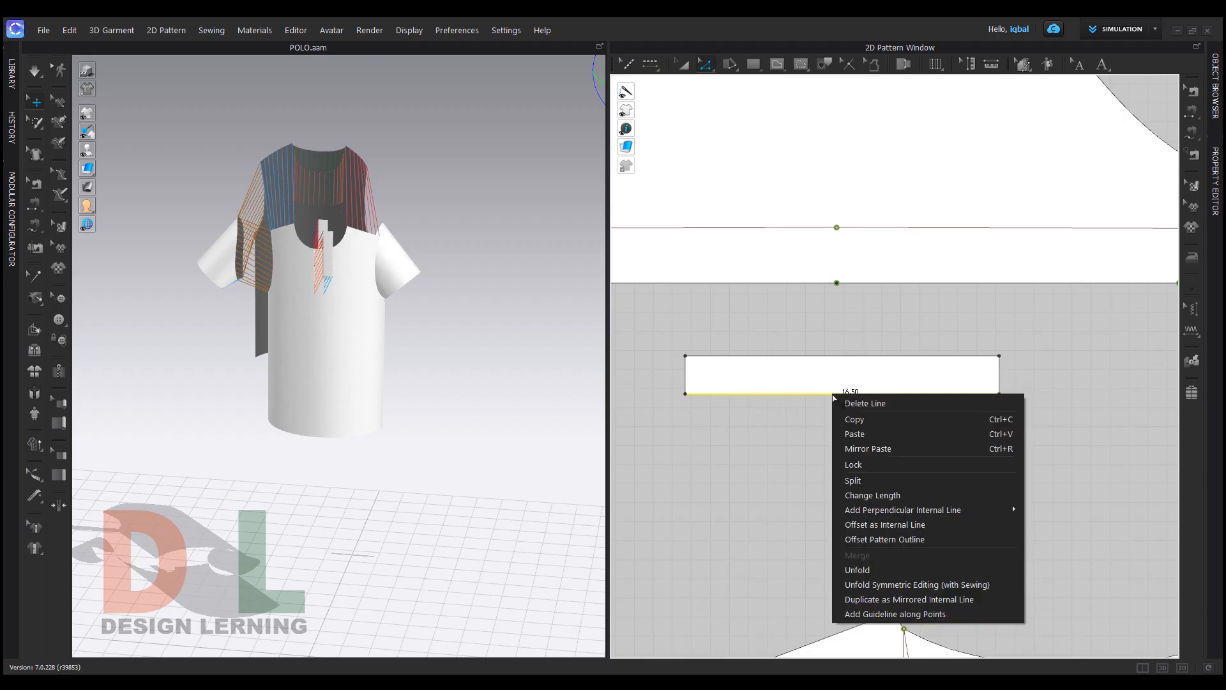
left_click(887, 538)
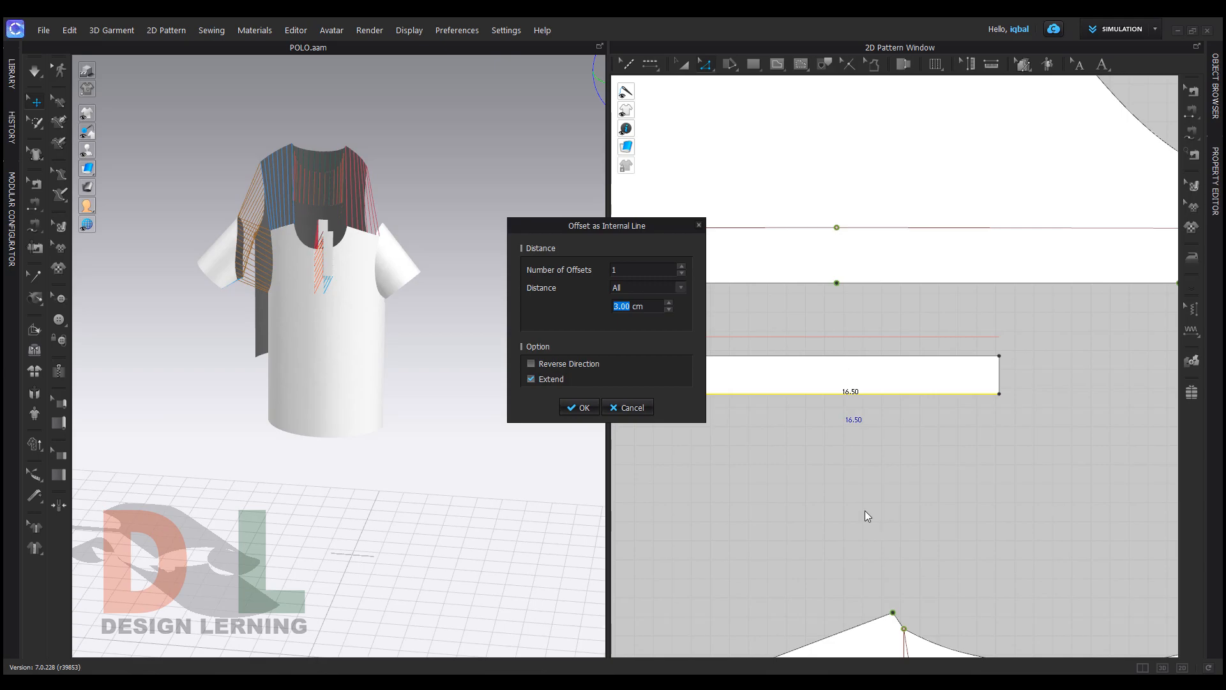
type(".5")
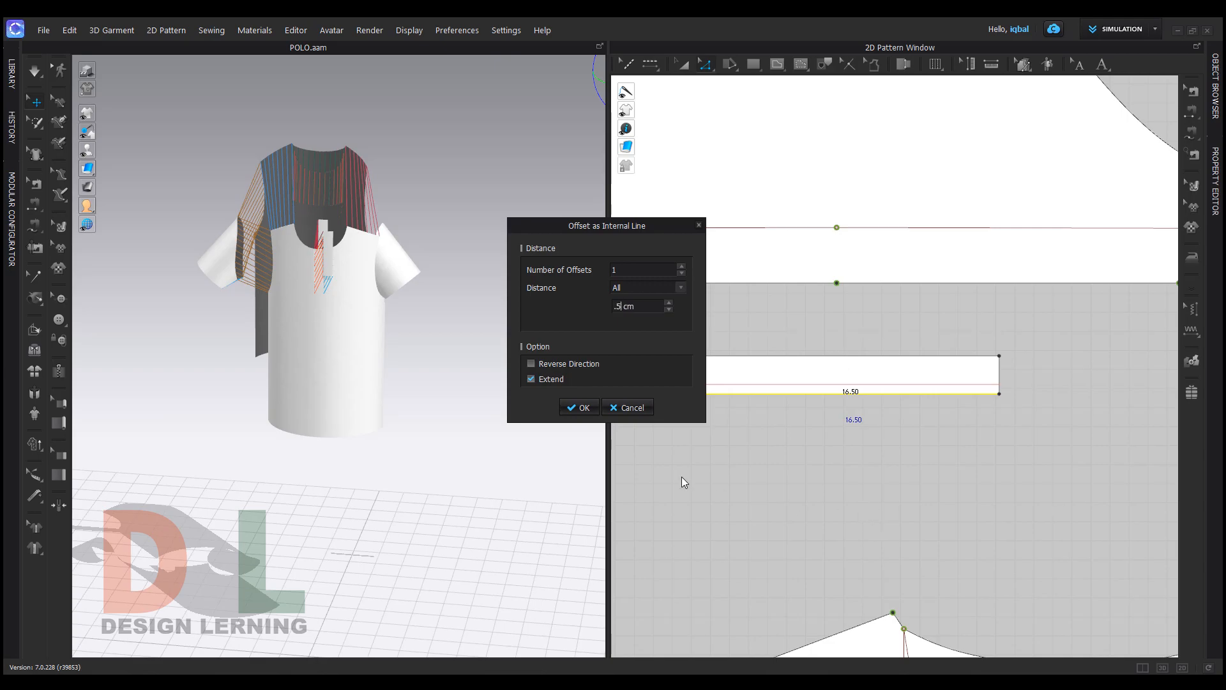
left_click(577, 408)
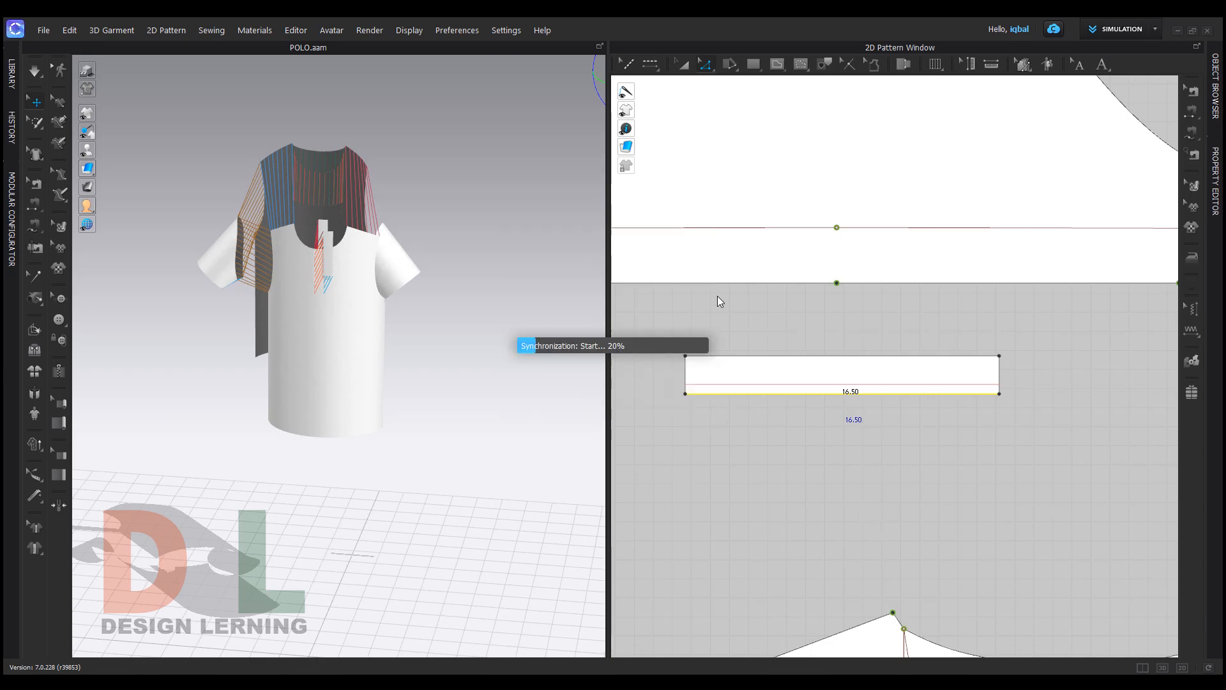
Place a copy of the sleeve band, including its internal line, just below the right sleeve piece's hem
left_click(682, 64)
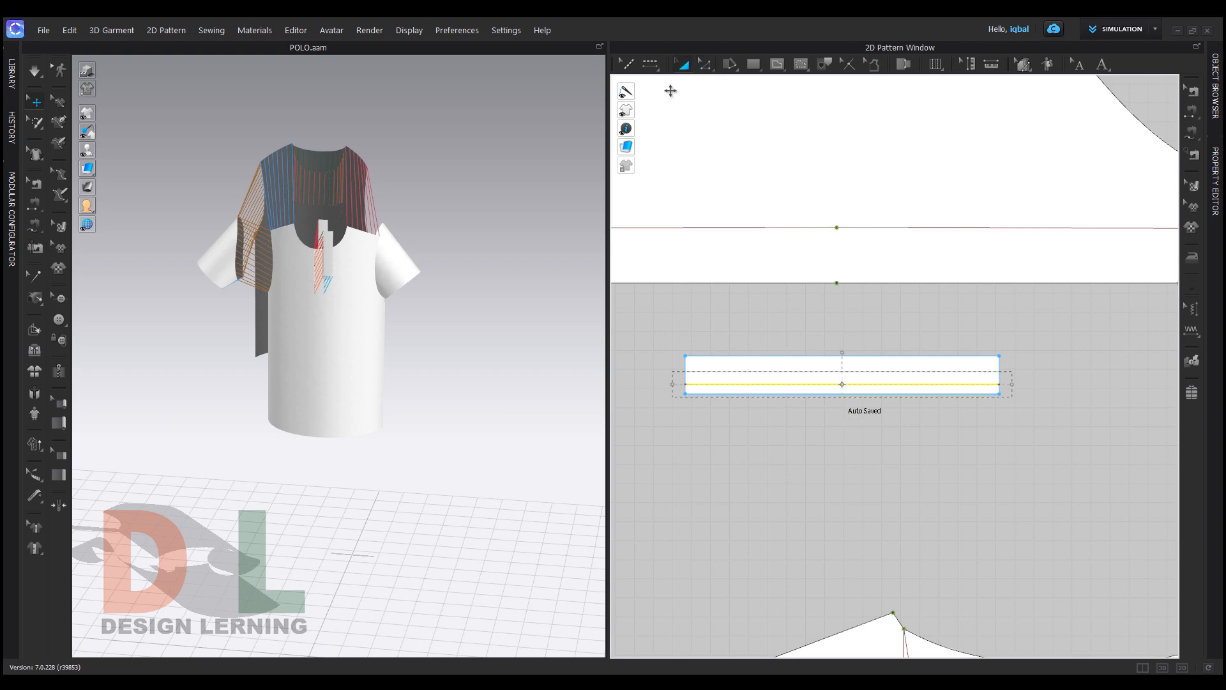
scroll(856, 348, "down", 3)
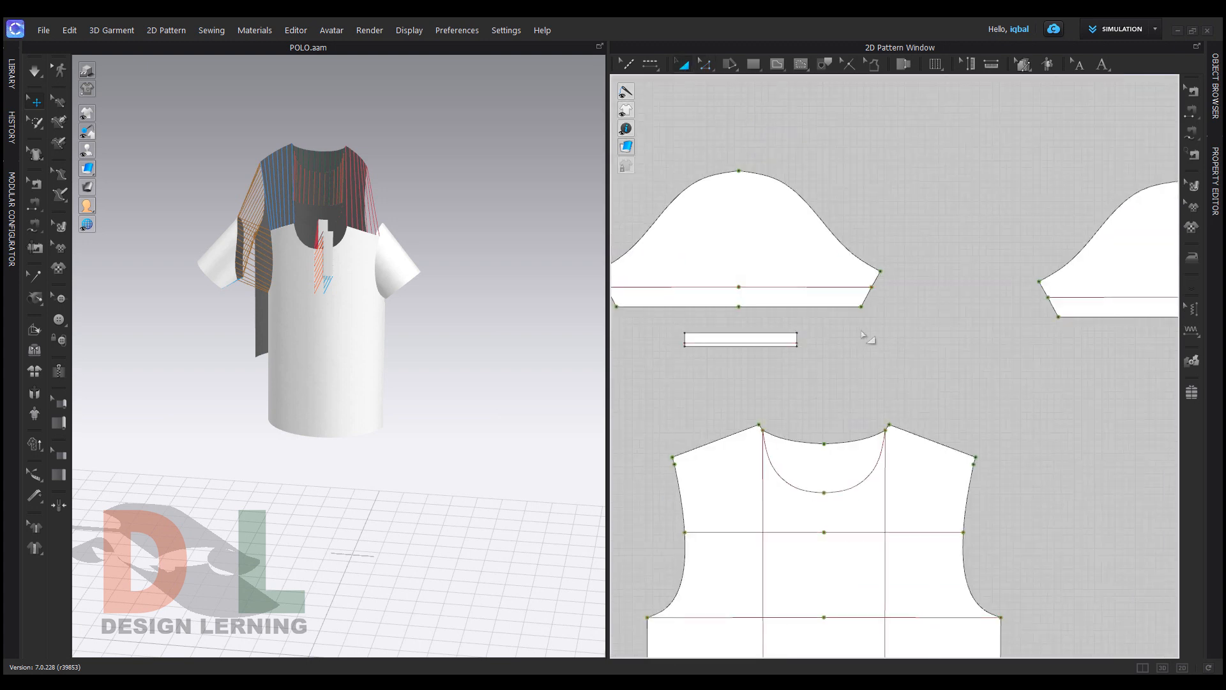
scroll(802, 339, "up", 3)
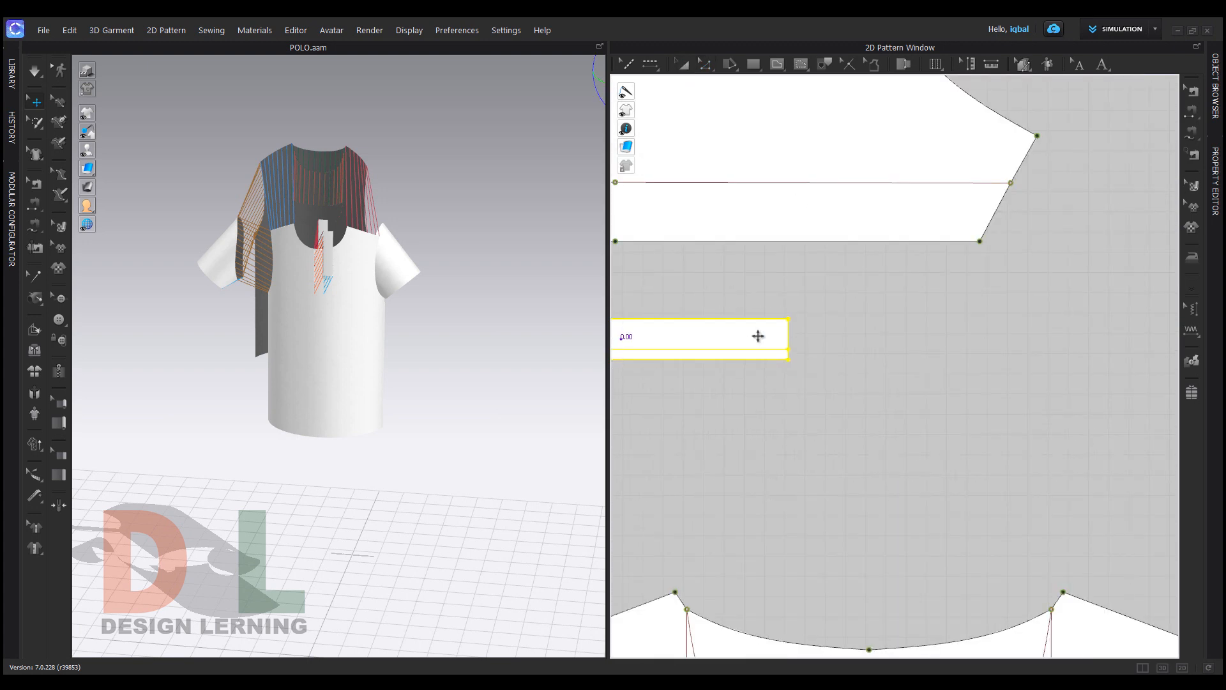
scroll(792, 342, "down", 4)
left_click_drag(784, 343, 1093, 355)
left_click(934, 383)
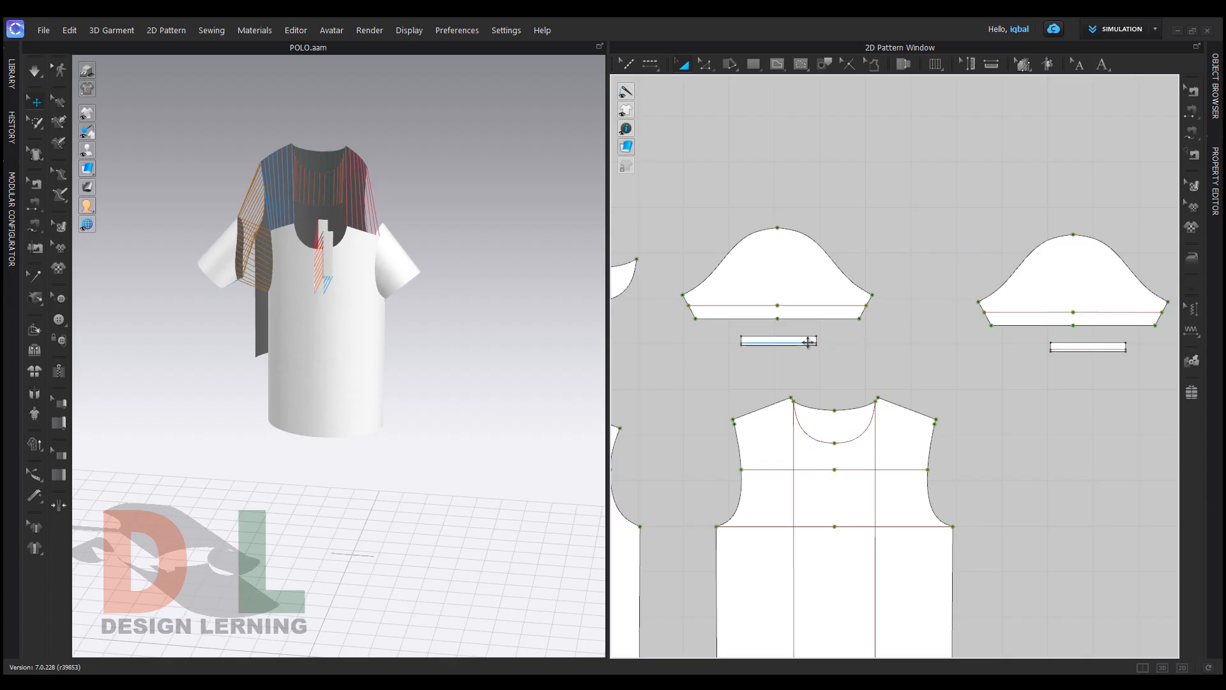
Lengthen the band below the left sleeve piece to twice its length by moving its right short edge outward an exact distance
scroll(808, 341, "up", 3)
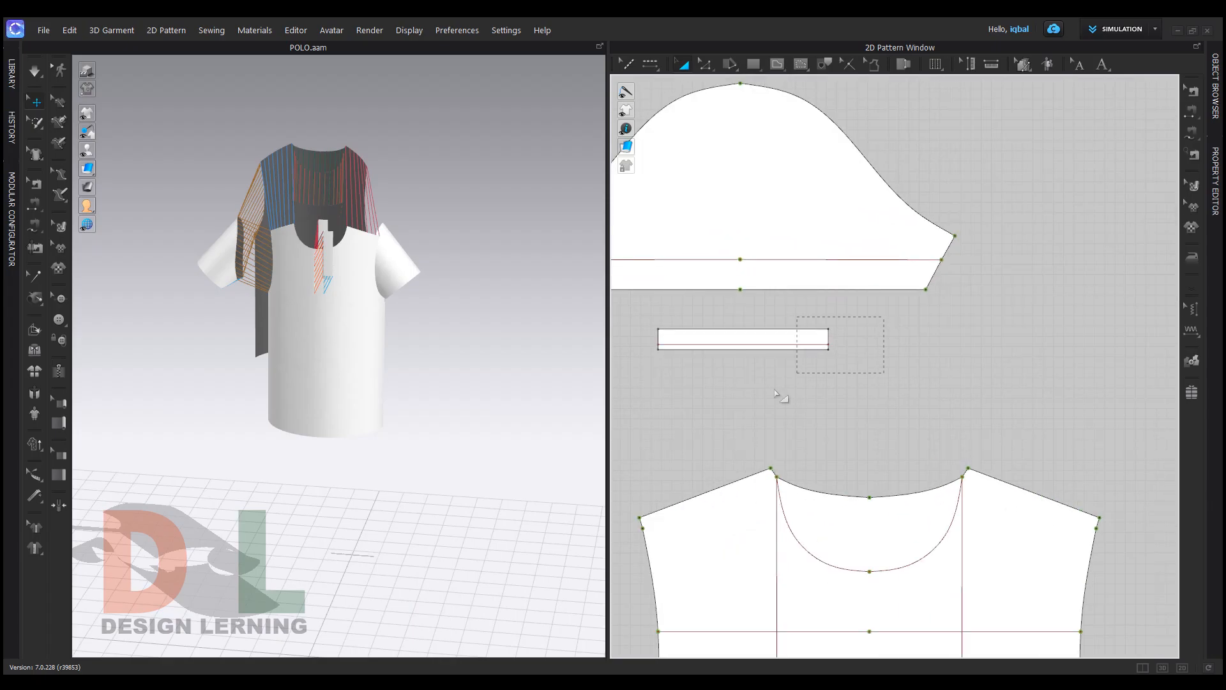
left_click(704, 63)
left_click_drag(768, 382, 770, 381)
left_click_drag(840, 345, 846, 340)
right_click(846, 341)
type("20.28")
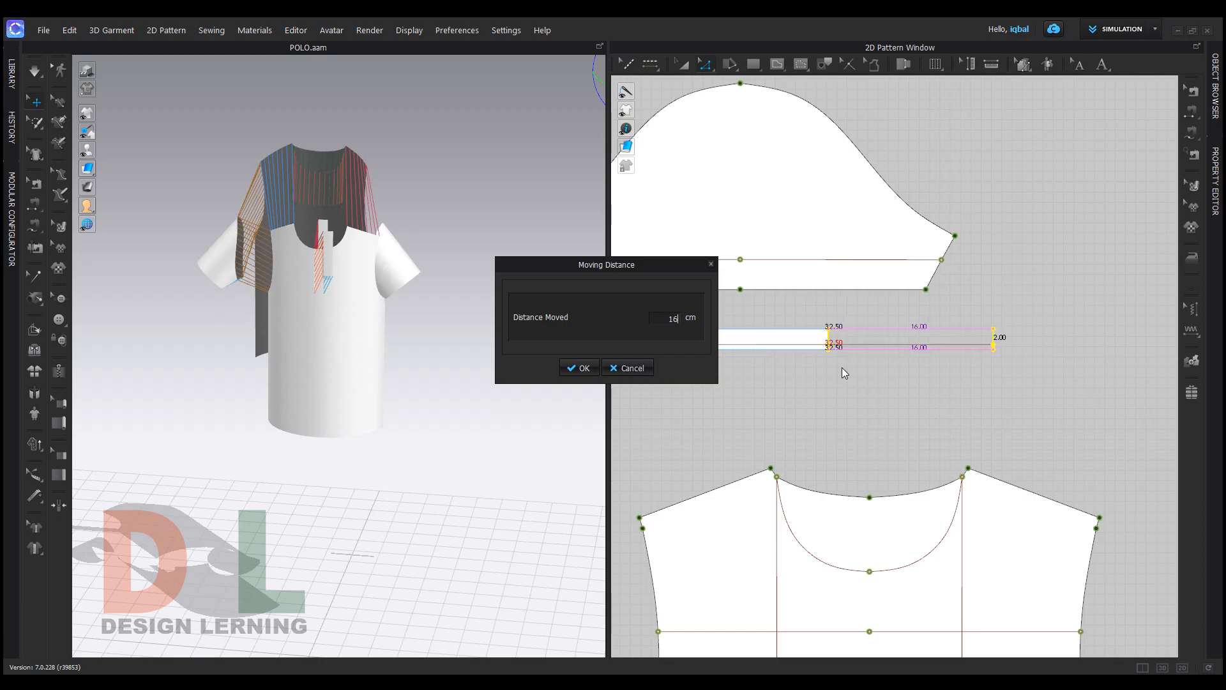
key("Return")
scroll(671, 356, "down", 5)
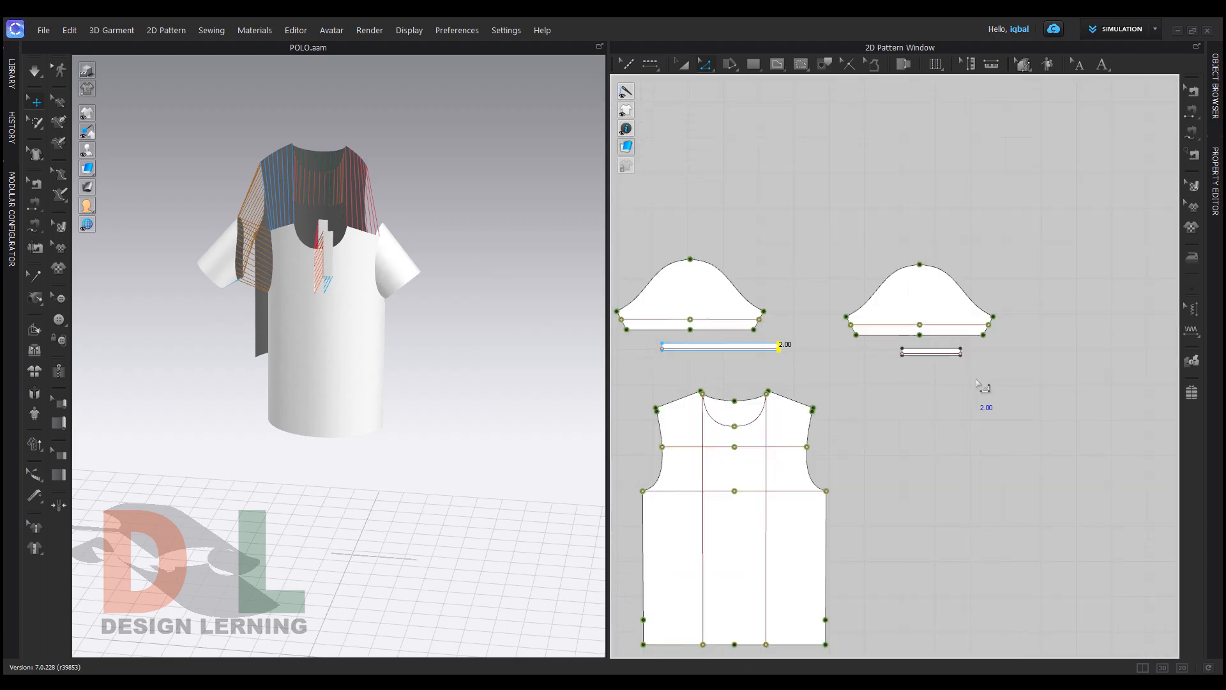
Move the right short edge of the band below the right sleeve piece outward to match the other band's doubled length
scroll(971, 383, "up", 2)
left_click(968, 359)
left_click(911, 324)
scroll(926, 354, "up", 4)
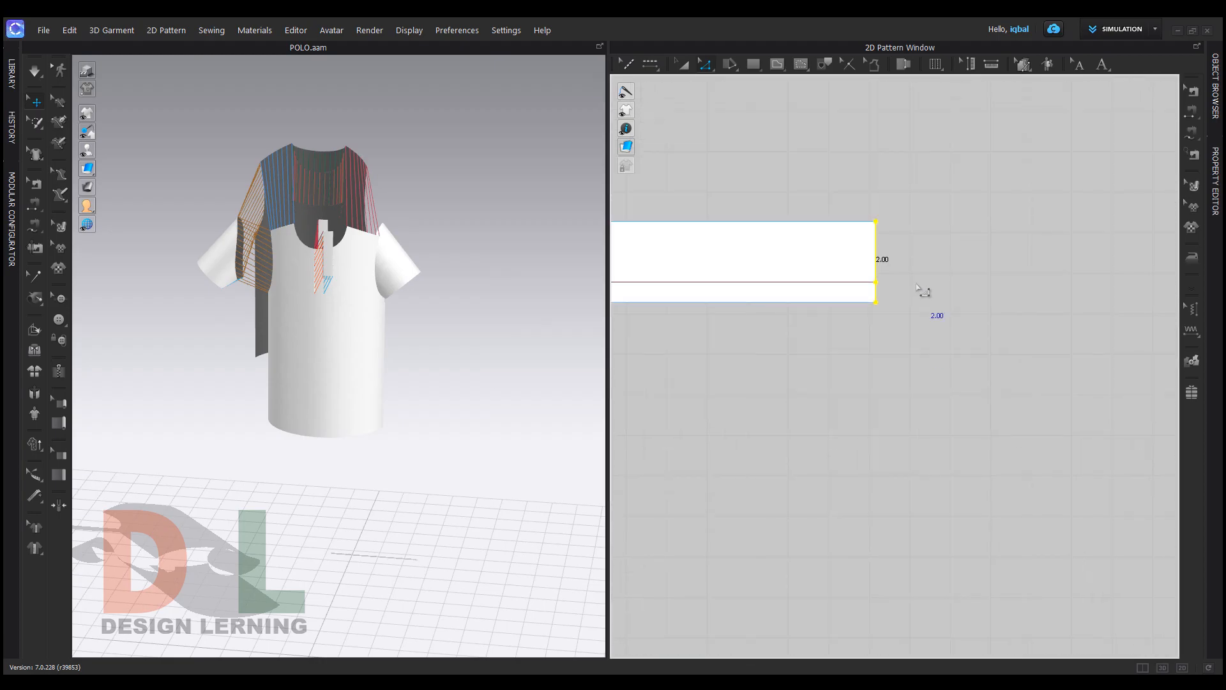
left_click_drag(888, 266, 892, 260)
right_click(893, 260)
type("10")
key("Return")
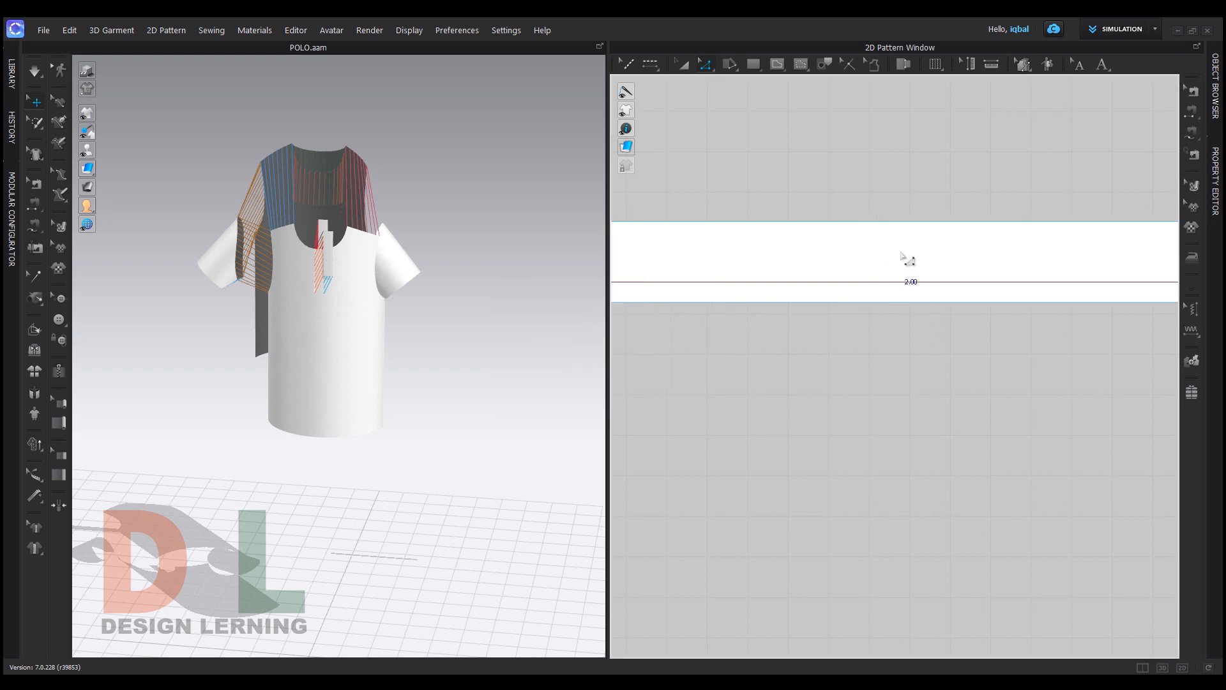
scroll(961, 365, "down", 3)
scroll(961, 364, "down", 5)
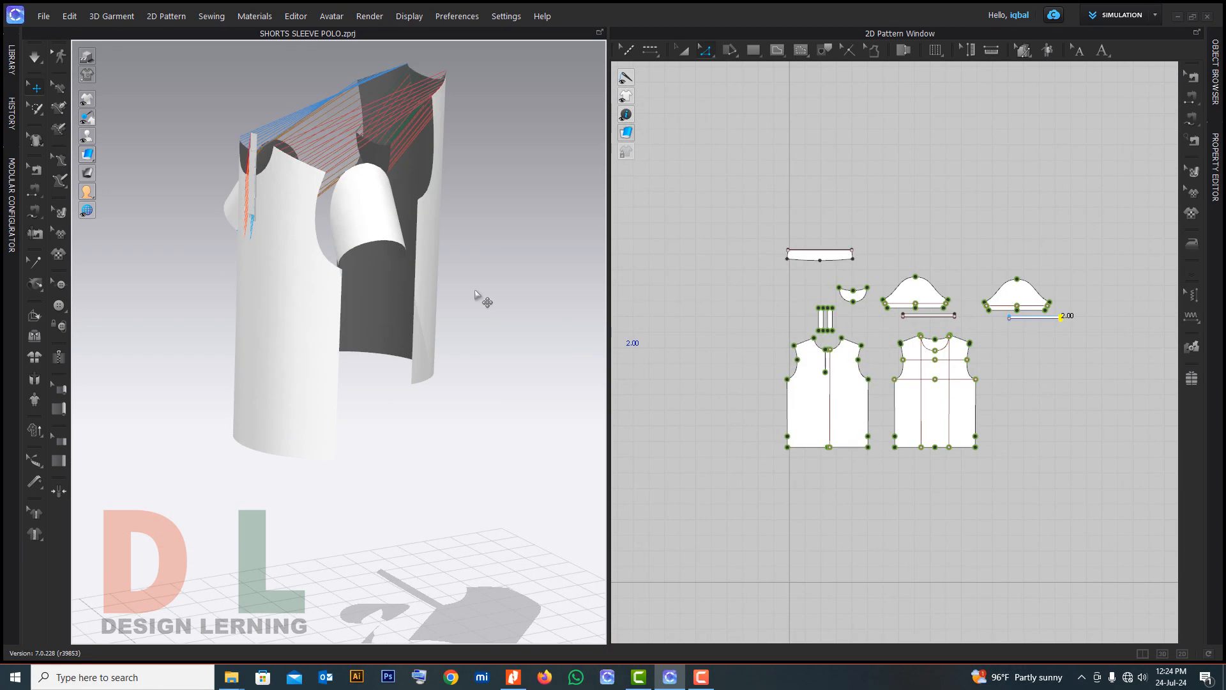
Free-sew the right sleeve piece's full cap curve to the front body's right armhole plus the back body's left armhole
mouse_move(481, 296)
right_mouse_down()
mouse_move(464, 281)
mouse_move(489, 277)
right_mouse_up()
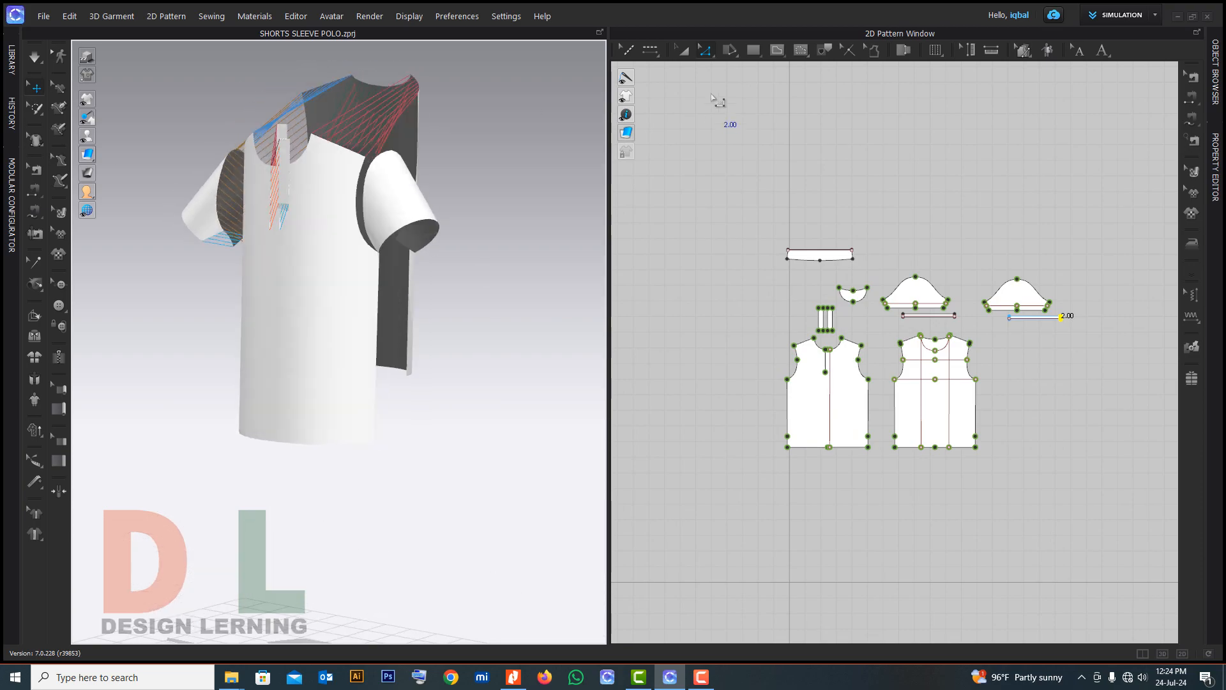
key("a")
left_click(419, 186)
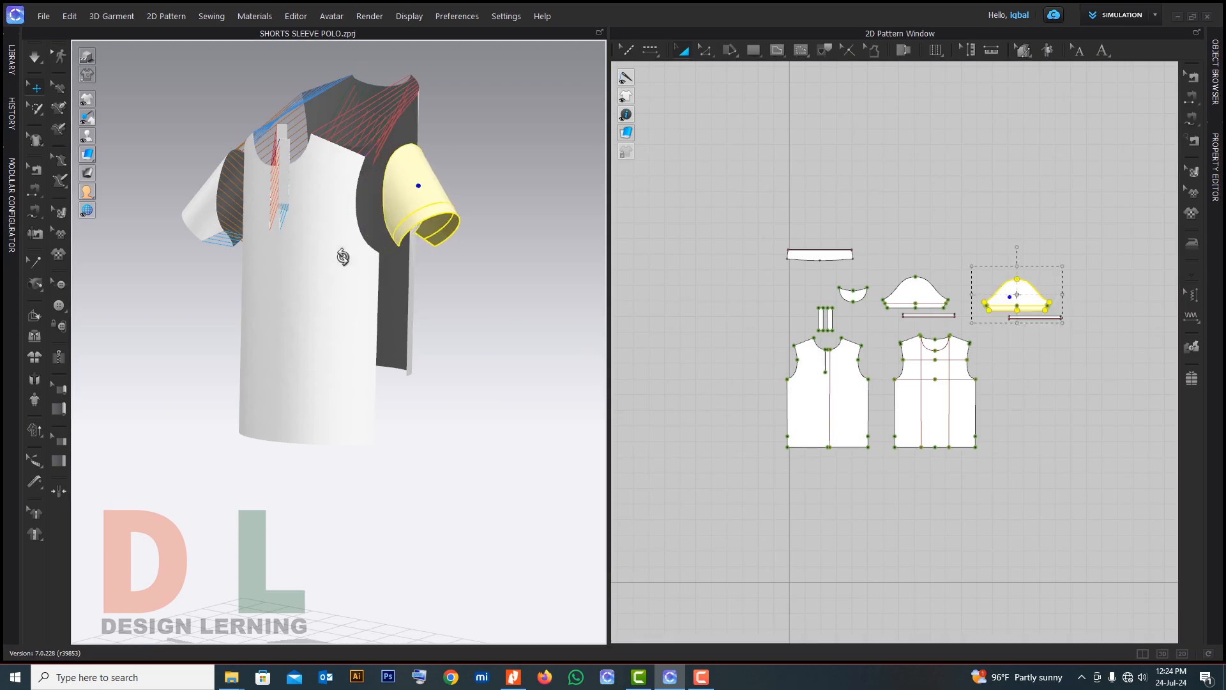
right_click_drag(326, 259, 382, 249)
scroll(1026, 300, "up", 4)
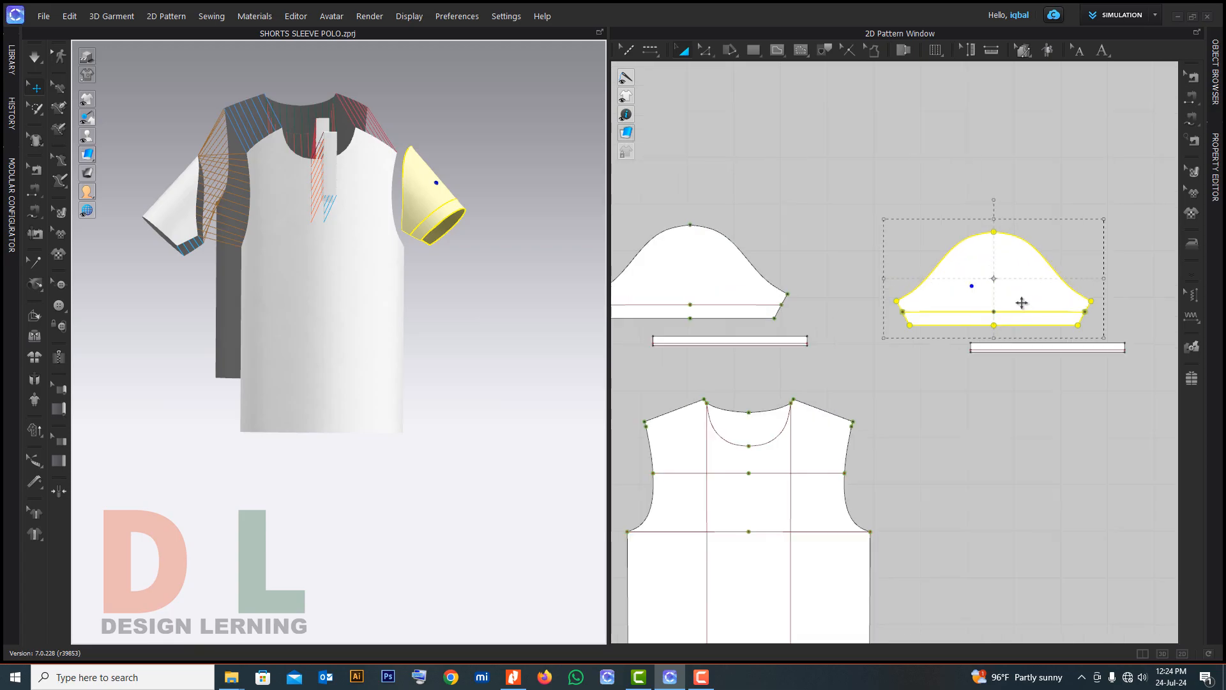
left_click(1188, 139)
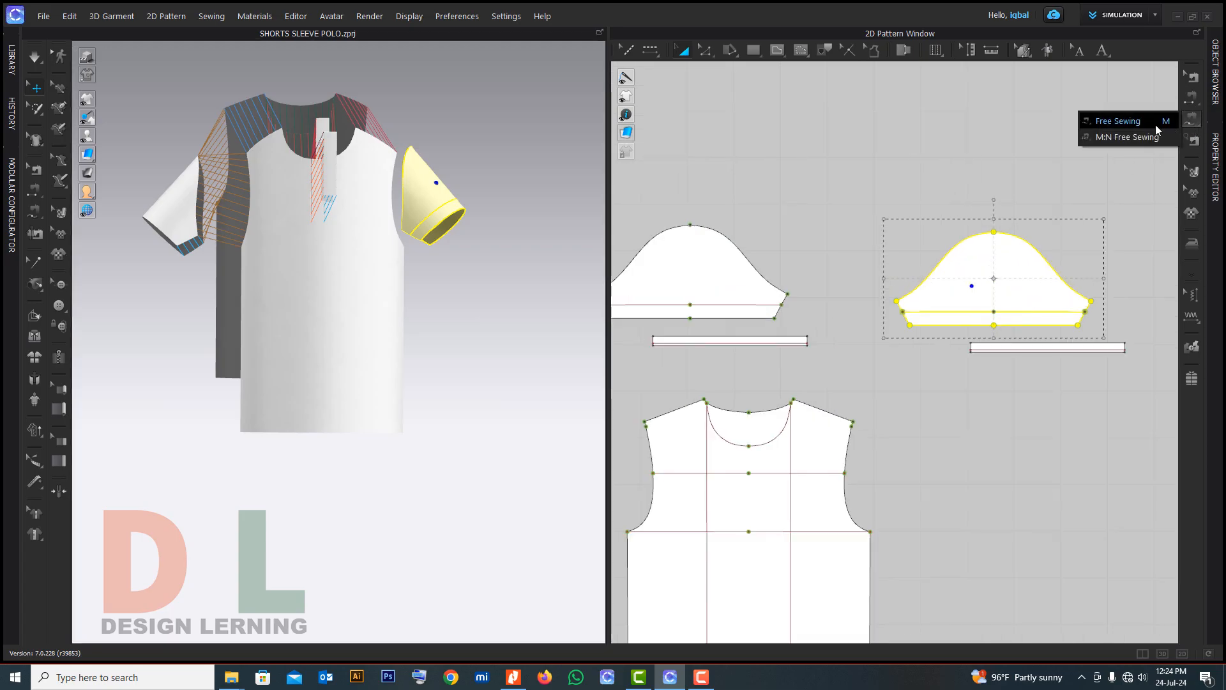
left_click(1124, 118)
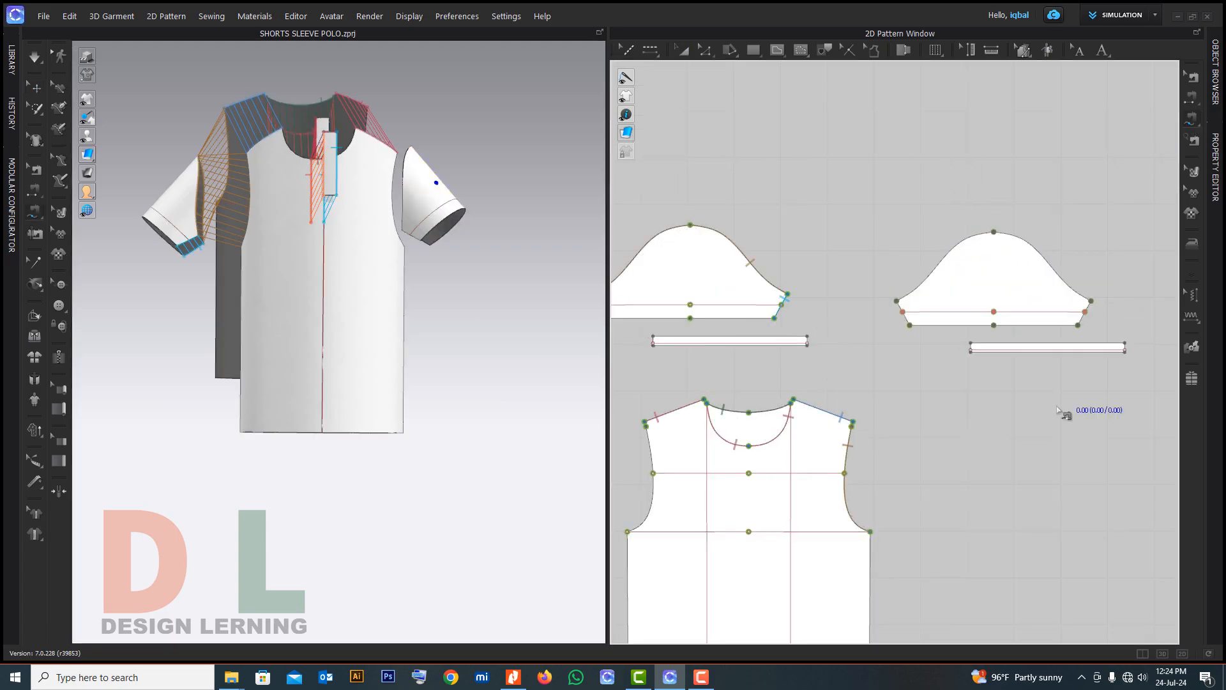
left_click(900, 299)
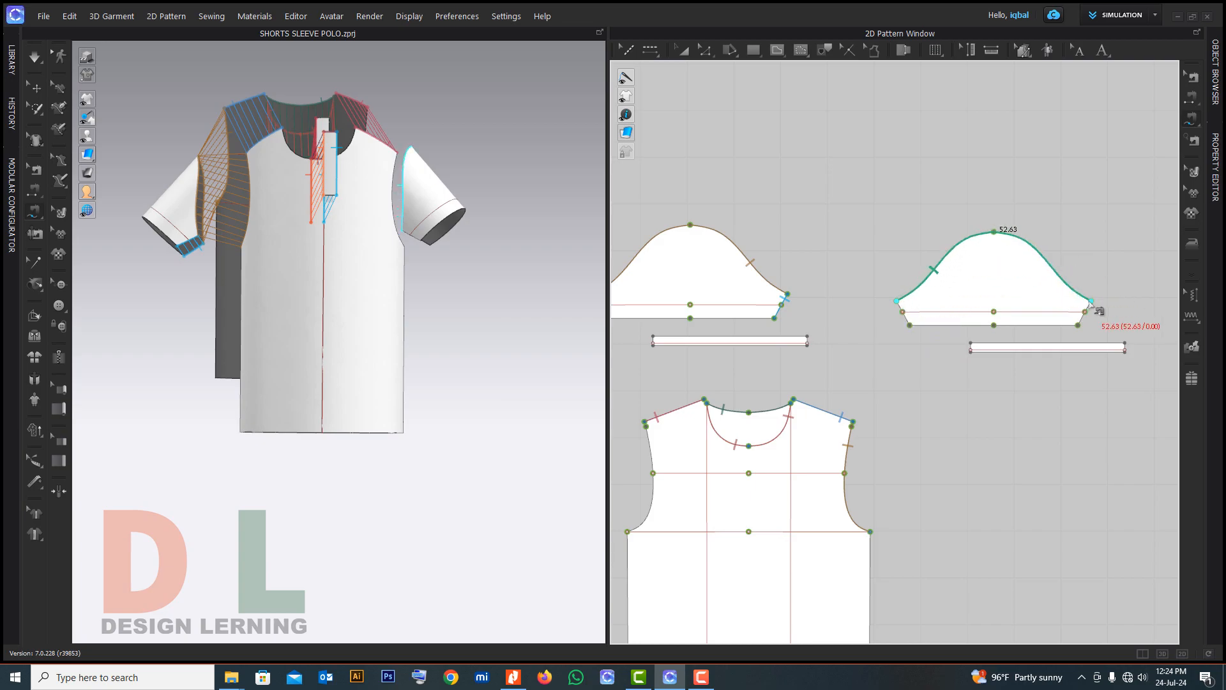
scroll(906, 396, "down", 3)
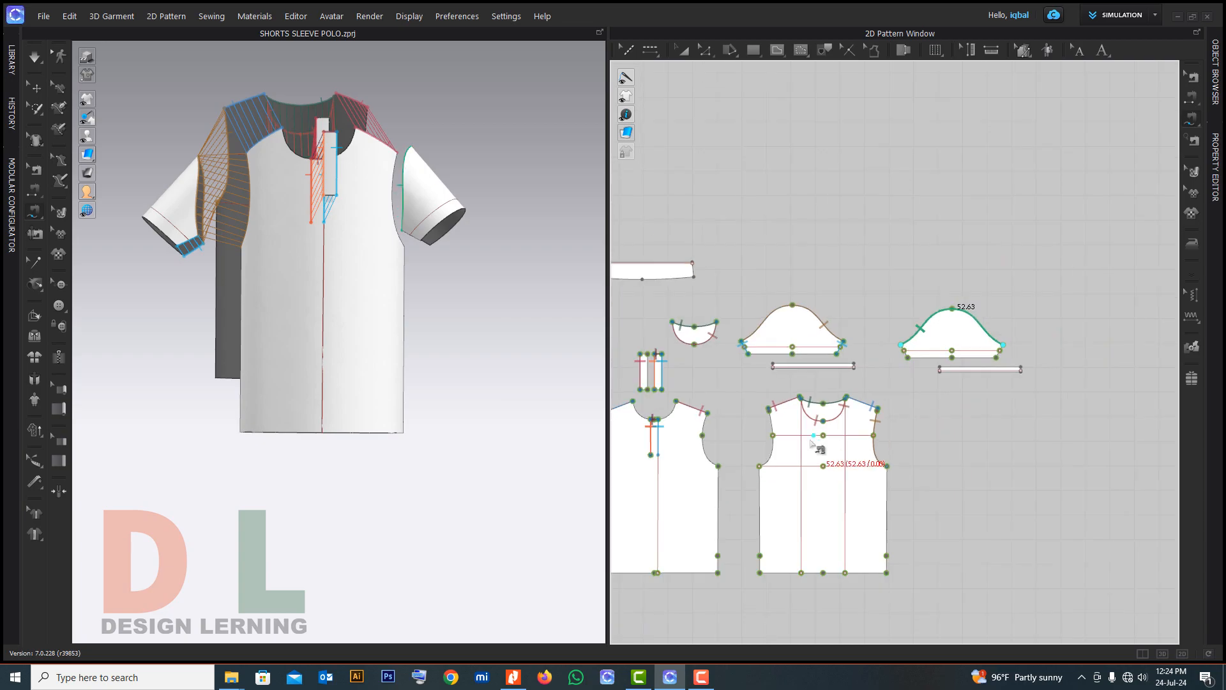
right_click_drag(458, 377, 412, 383)
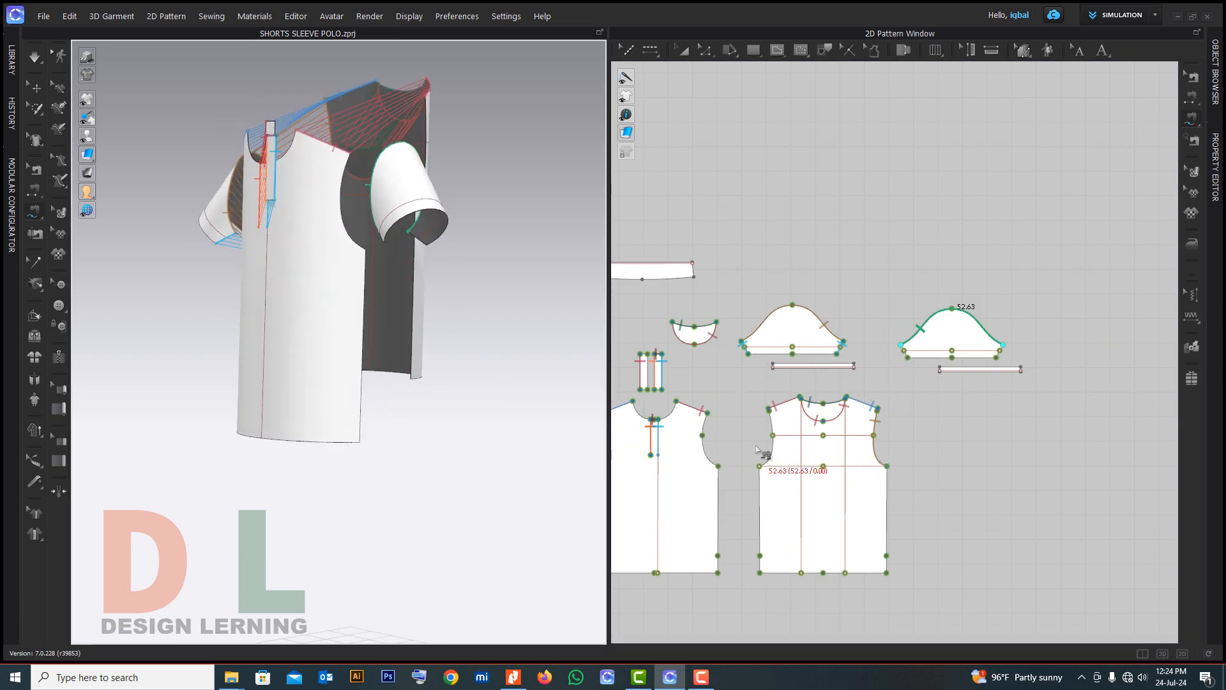
scroll(746, 447, "up", 5)
scroll(728, 476, "down", 2)
scroll(707, 491, "up", 2)
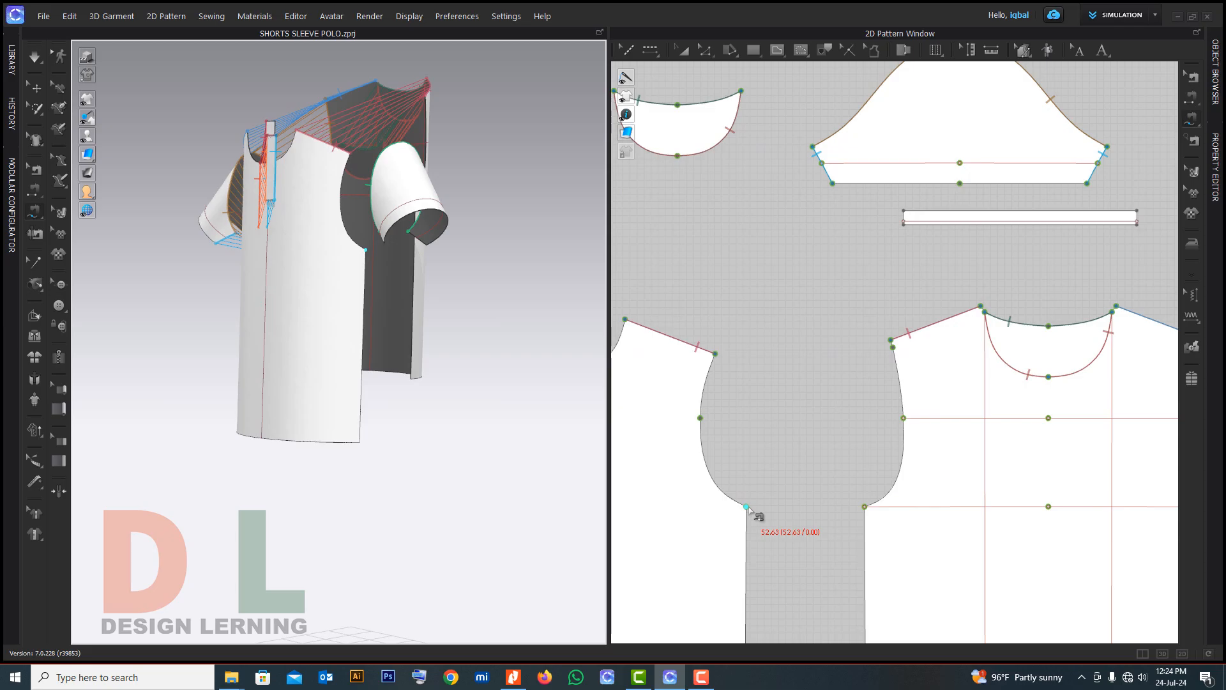
left_click(746, 507)
left_click(715, 353)
left_click(891, 342)
left_click(864, 506)
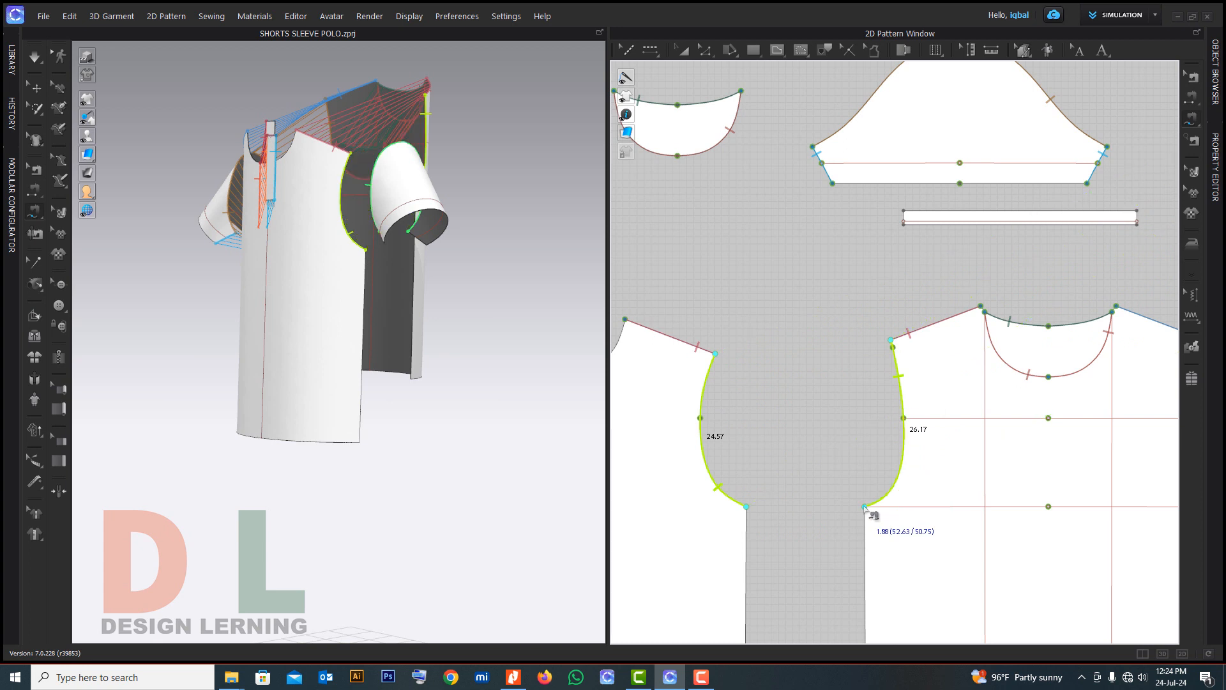
mouse_move(488, 378)
right_mouse_down()
mouse_move(625, 400)
mouse_move(447, 386)
mouse_move(466, 383)
right_mouse_up()
Free-sew the front body's right side edge to the back body's left side edge, from the underarm to the point above the hem
scroll(845, 342, "down", 2)
scroll(845, 348, "down", 1)
scroll(824, 390, "up", 3)
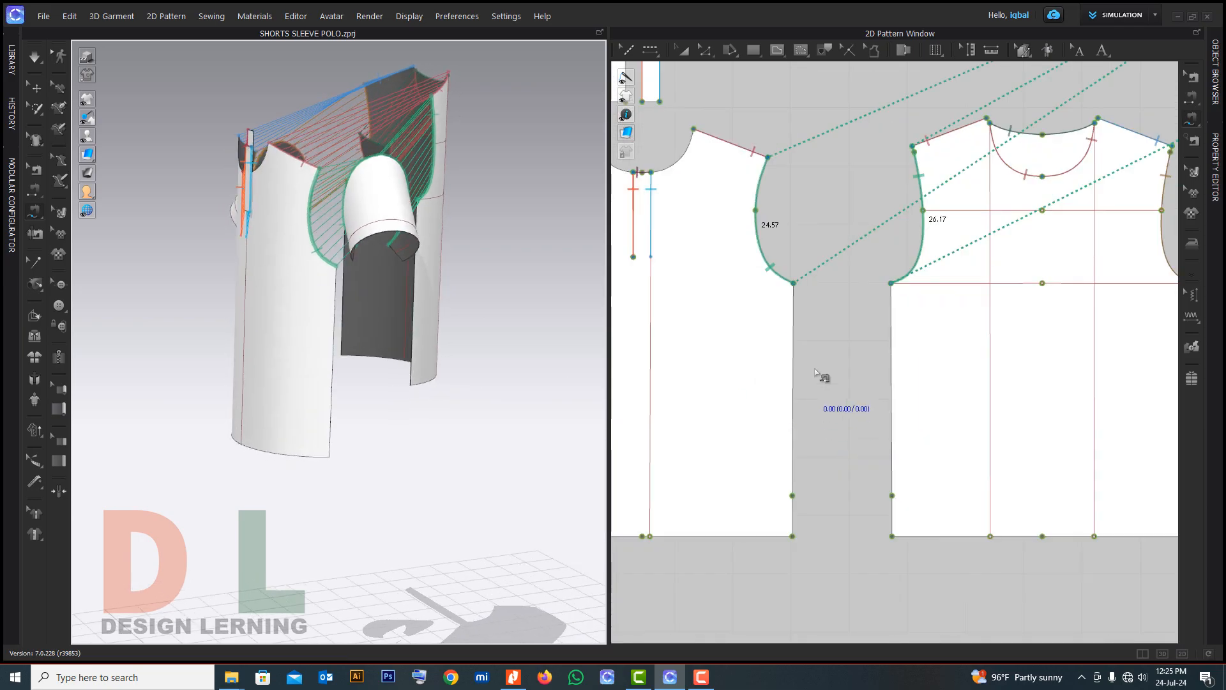
left_click(799, 535)
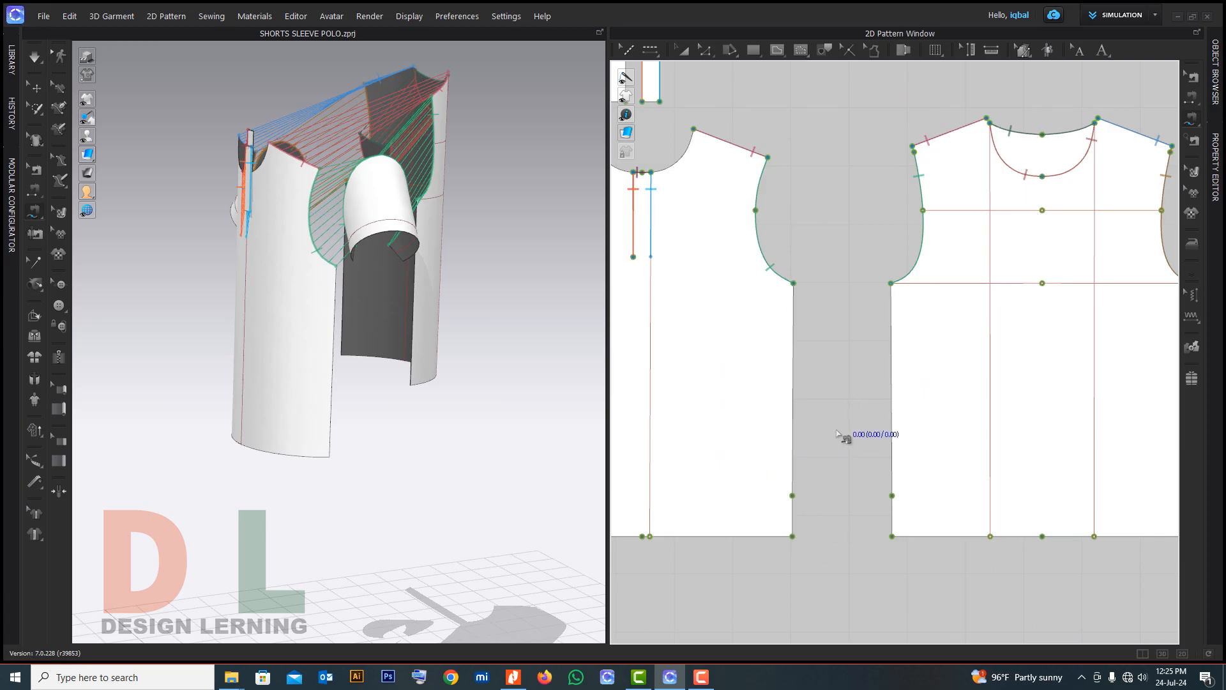
scroll(786, 503, "up", 4)
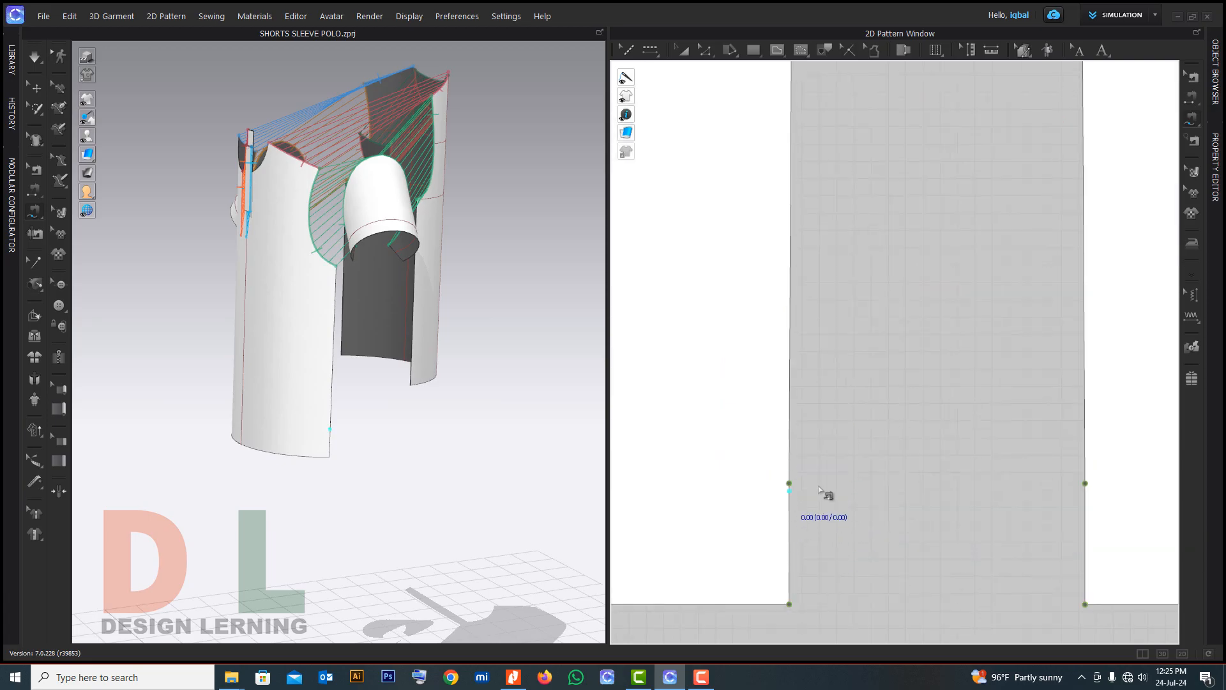
scroll(810, 477, "down", 3)
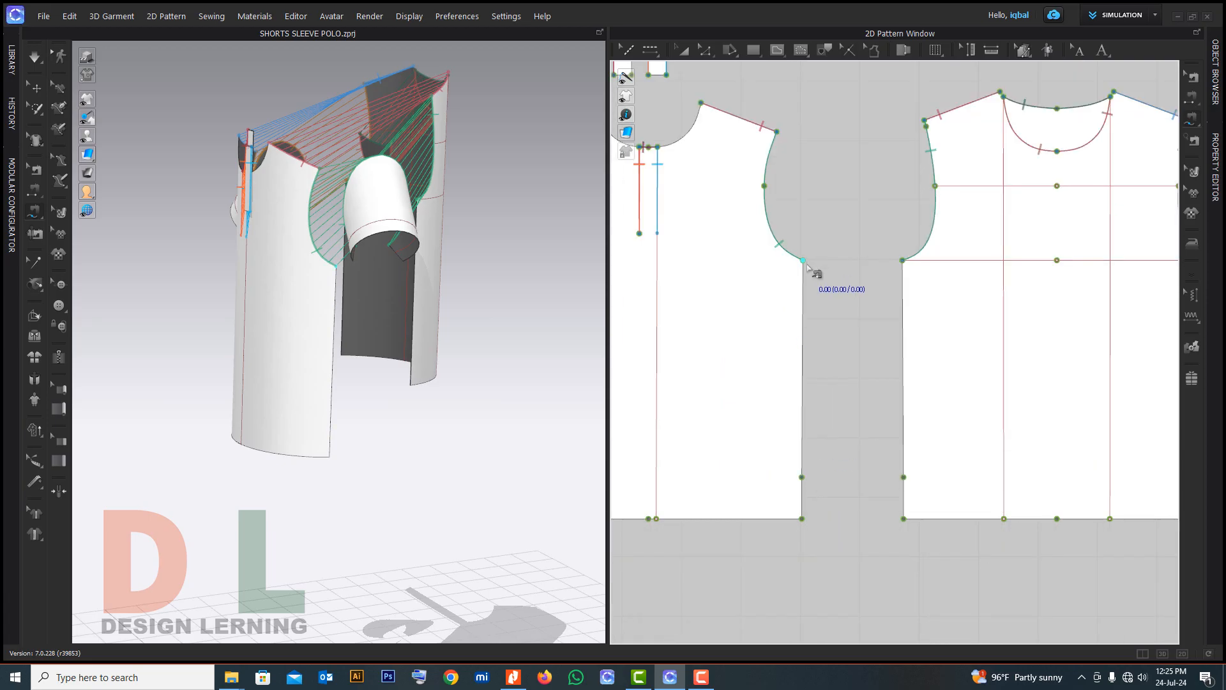
left_click(804, 261)
left_click(802, 476)
left_click(903, 261)
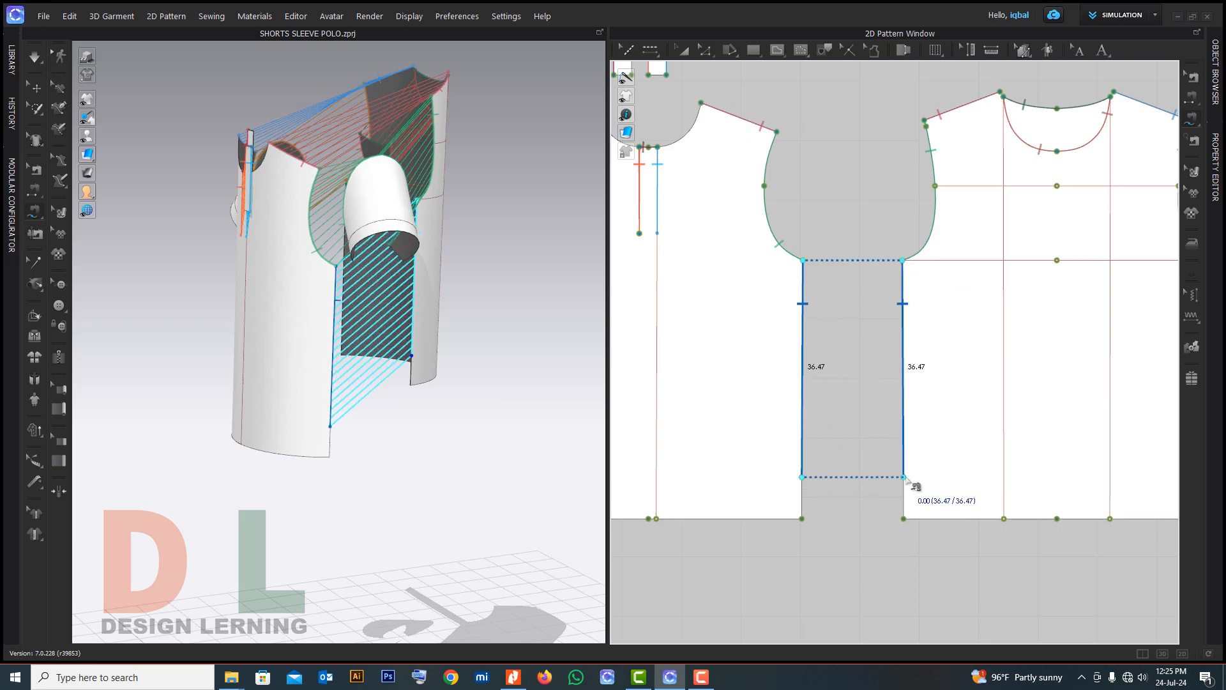
left_click(903, 476)
Free-sew the front body's left side edge to the back body's right side edge, from the underarm to the point above the hem
scroll(876, 391, "down", 5)
scroll(795, 386, "up", 2)
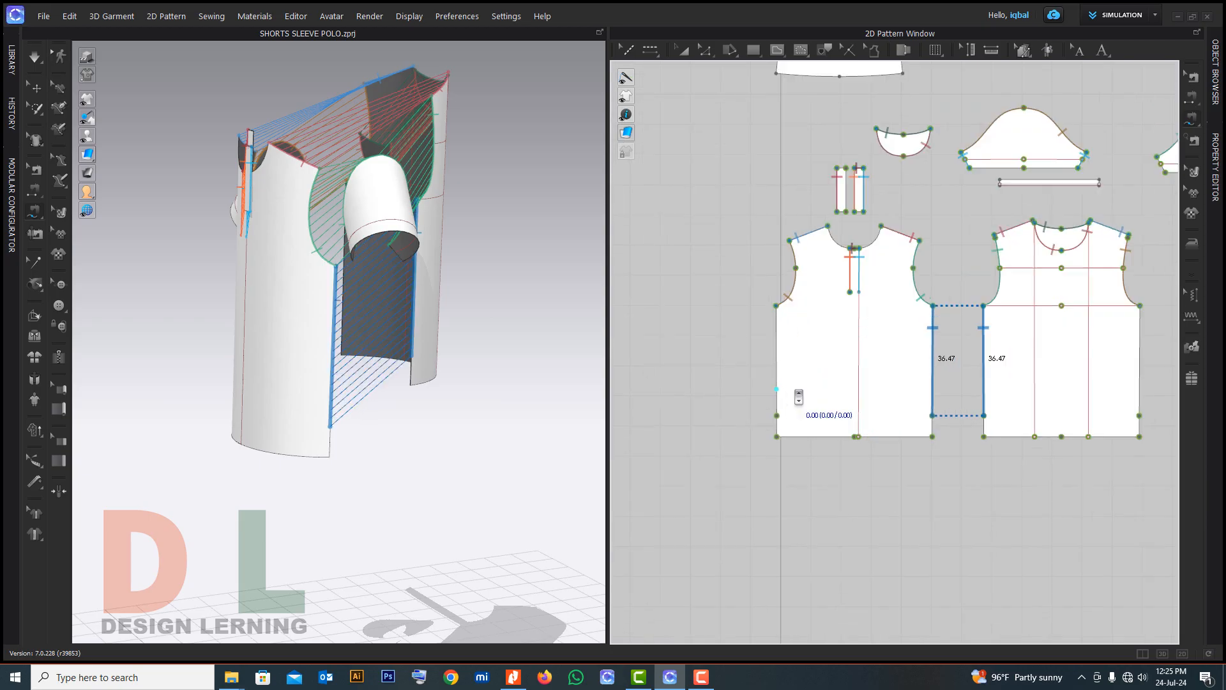
left_click(776, 306)
left_click(778, 415)
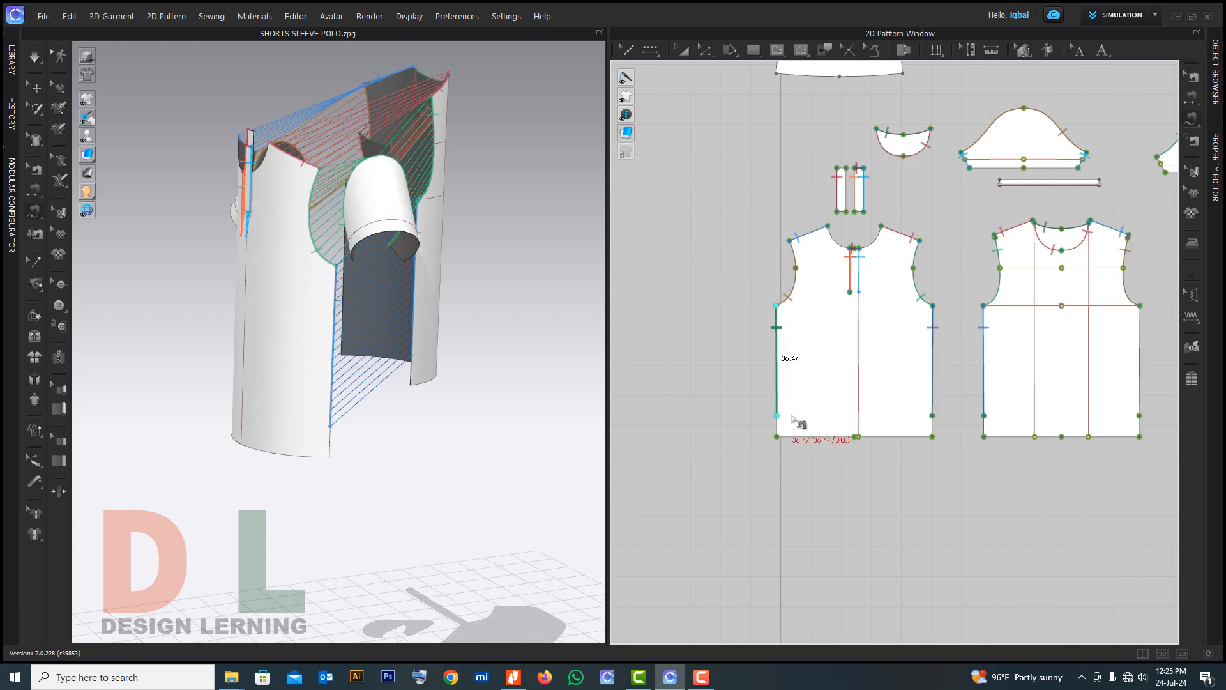
left_click(1140, 308)
left_click(1139, 416)
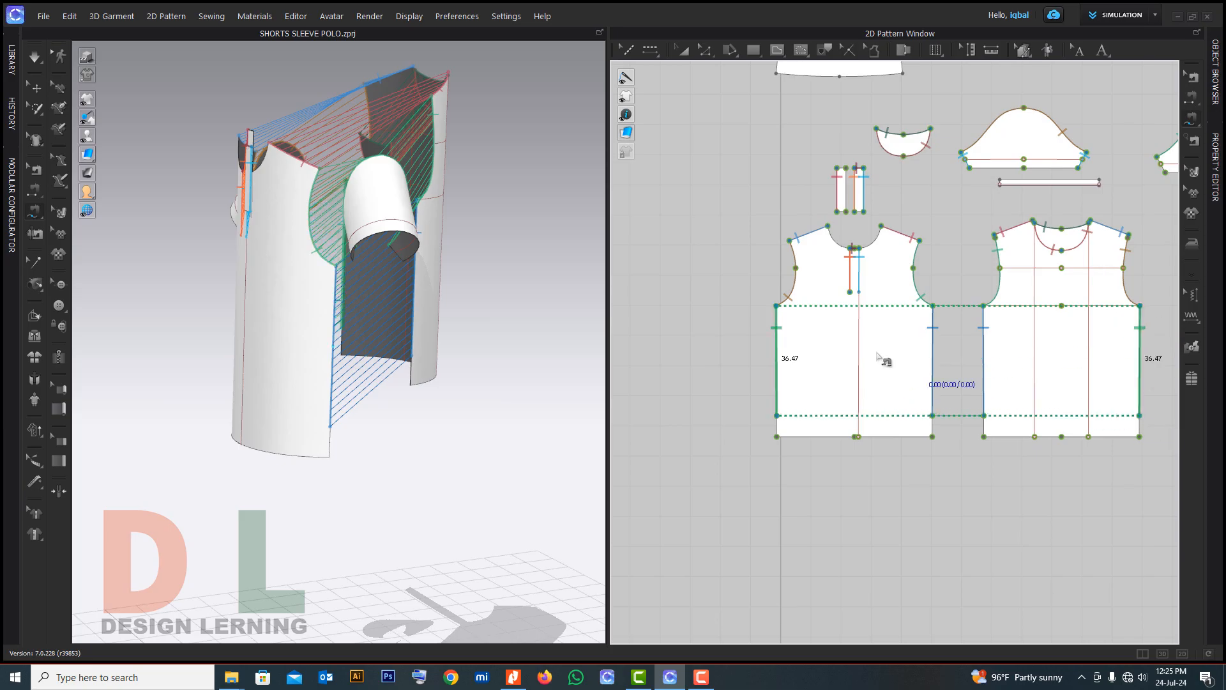
scroll(872, 357, "down", 3)
scroll(911, 290, "up", 3)
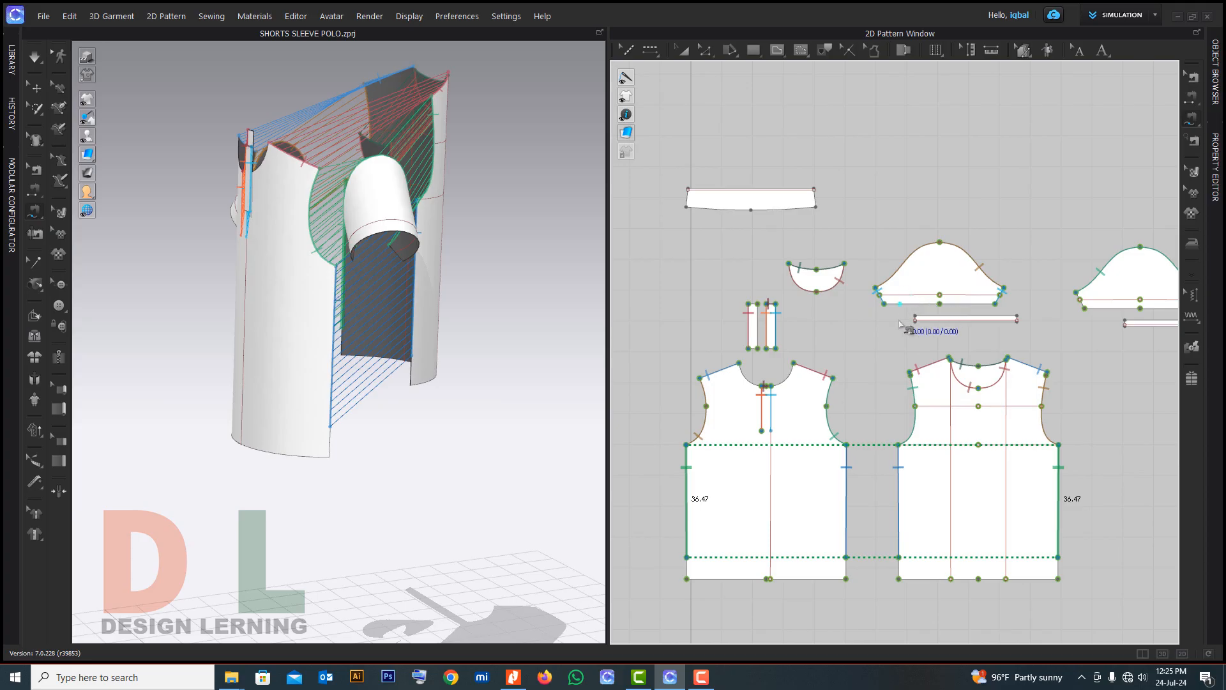
Free-sew the right sleeve piece's two short underarm edges to each other
scroll(894, 313, "down", 3)
scroll(927, 311, "up", 4)
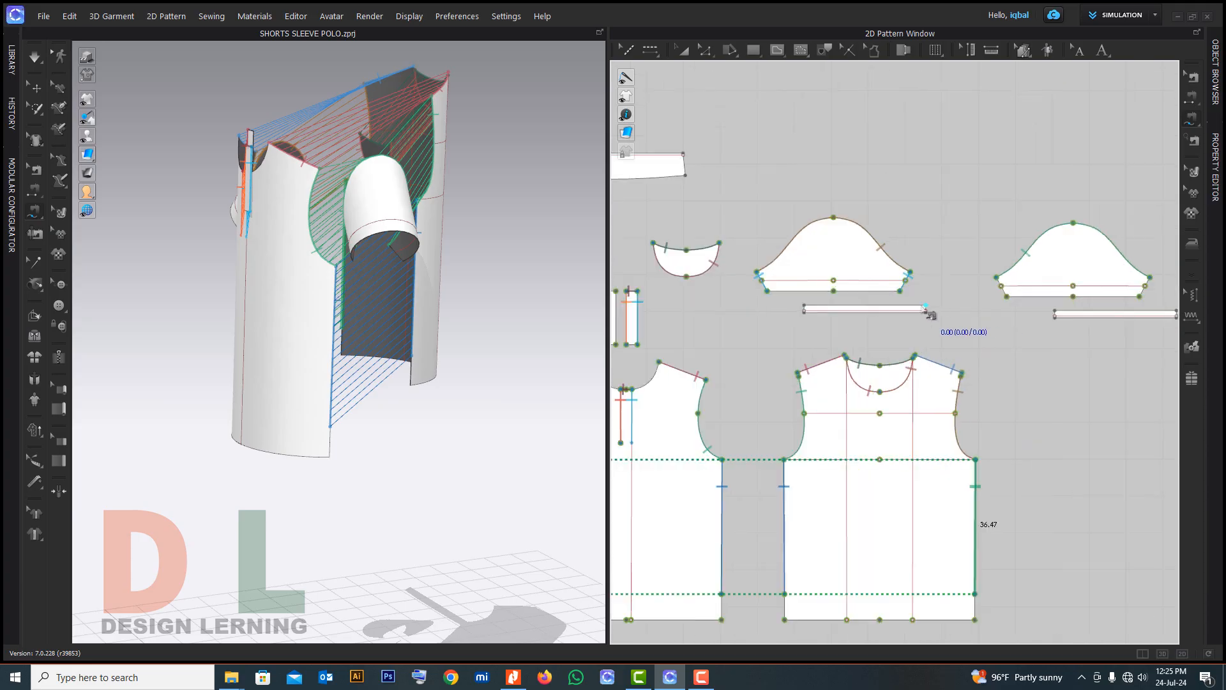
left_click(1002, 285)
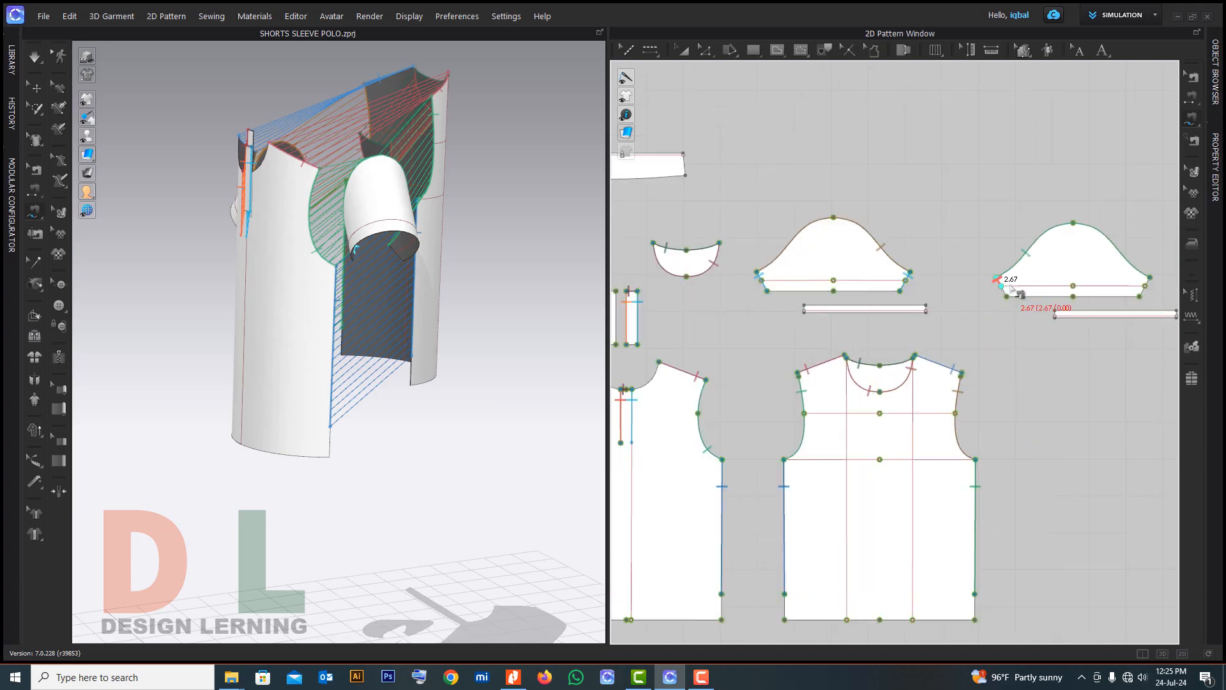
left_click(1150, 279)
Free-sew the upper long edge of the left band to the left sleeve piece's hem
left_click(927, 309)
left_click(900, 293)
scroll(912, 312, "up", 4)
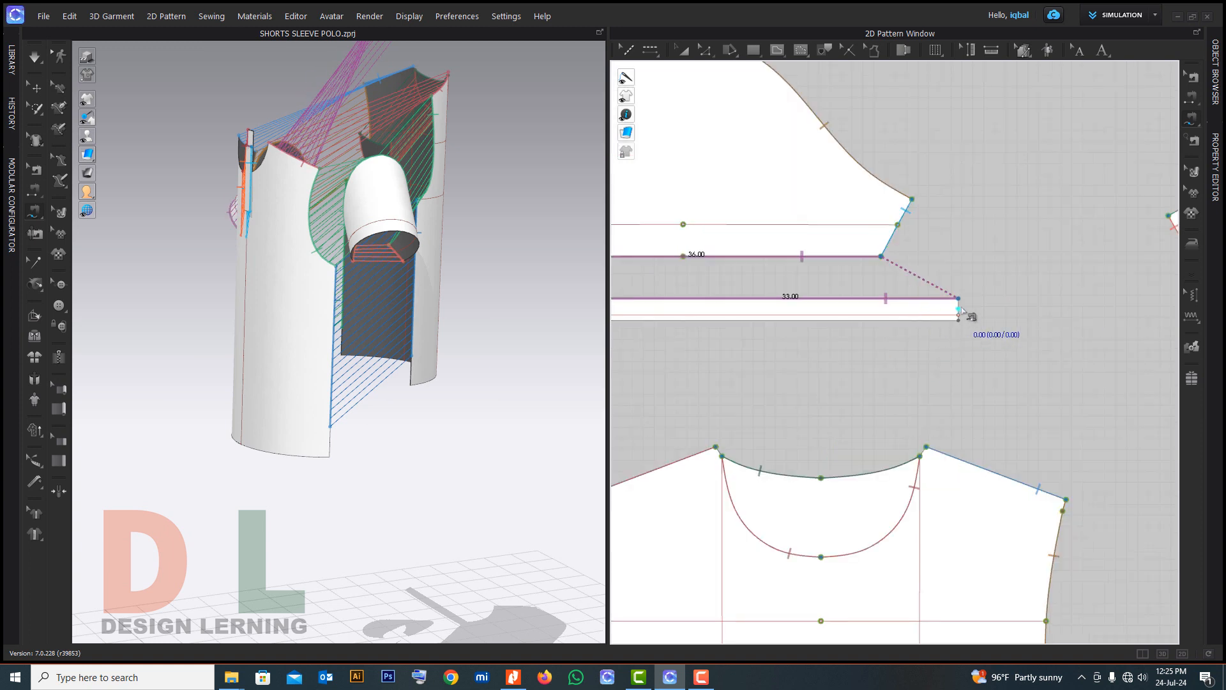
Show the avatar with its arrangement points and place the left band around the arm just below its sleeve
right_click_drag(486, 287, 521, 288)
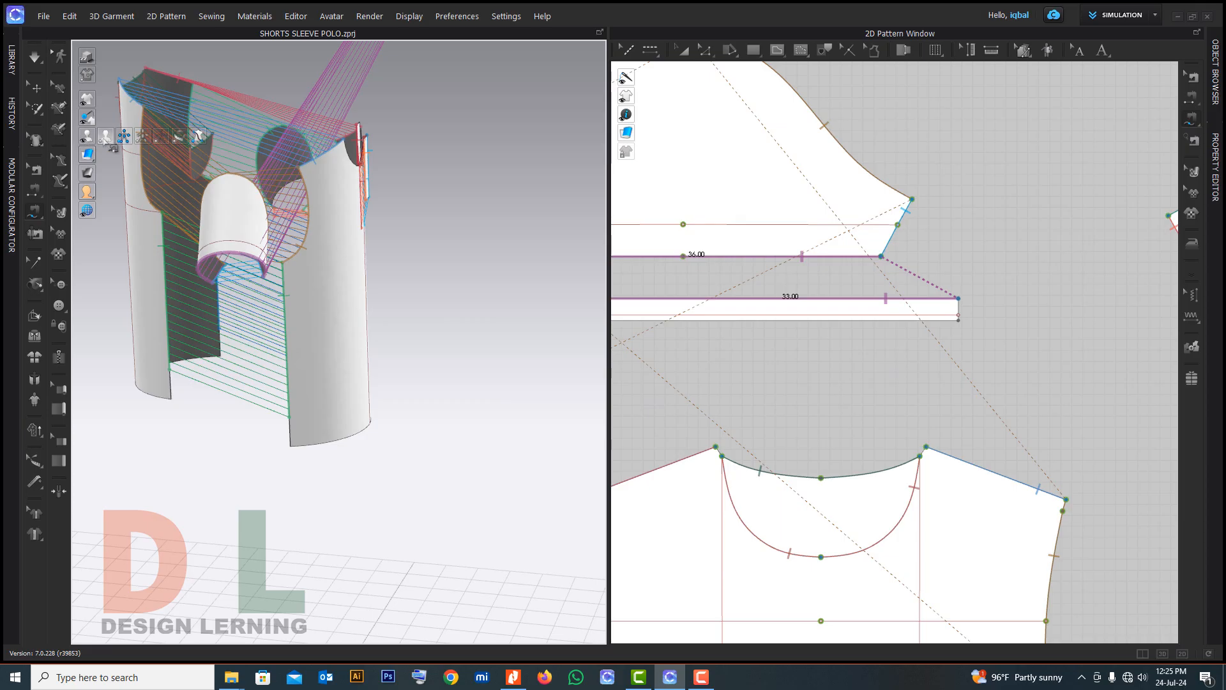
left_click(105, 137)
left_click(694, 51)
left_click(745, 311)
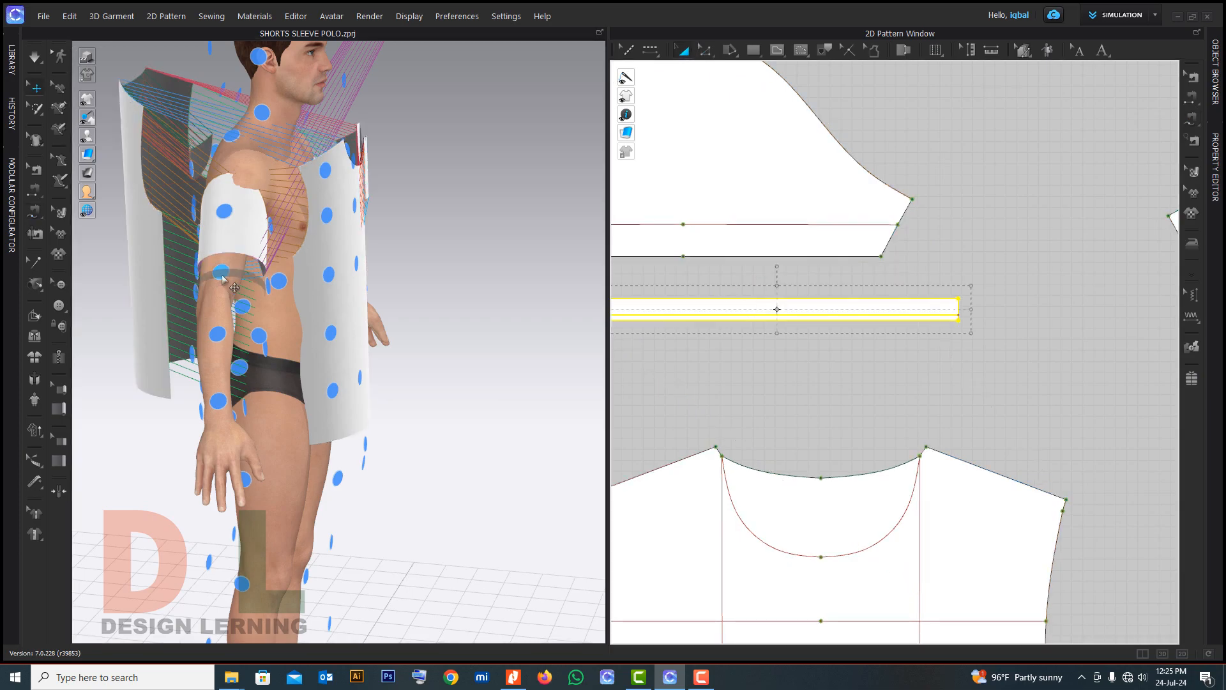
left_click(234, 288)
Place the right band around the avatar's other arm at the arrangement point just below that sleeve
right_click_drag(430, 265, 224, 260)
scroll(879, 299, "down", 5)
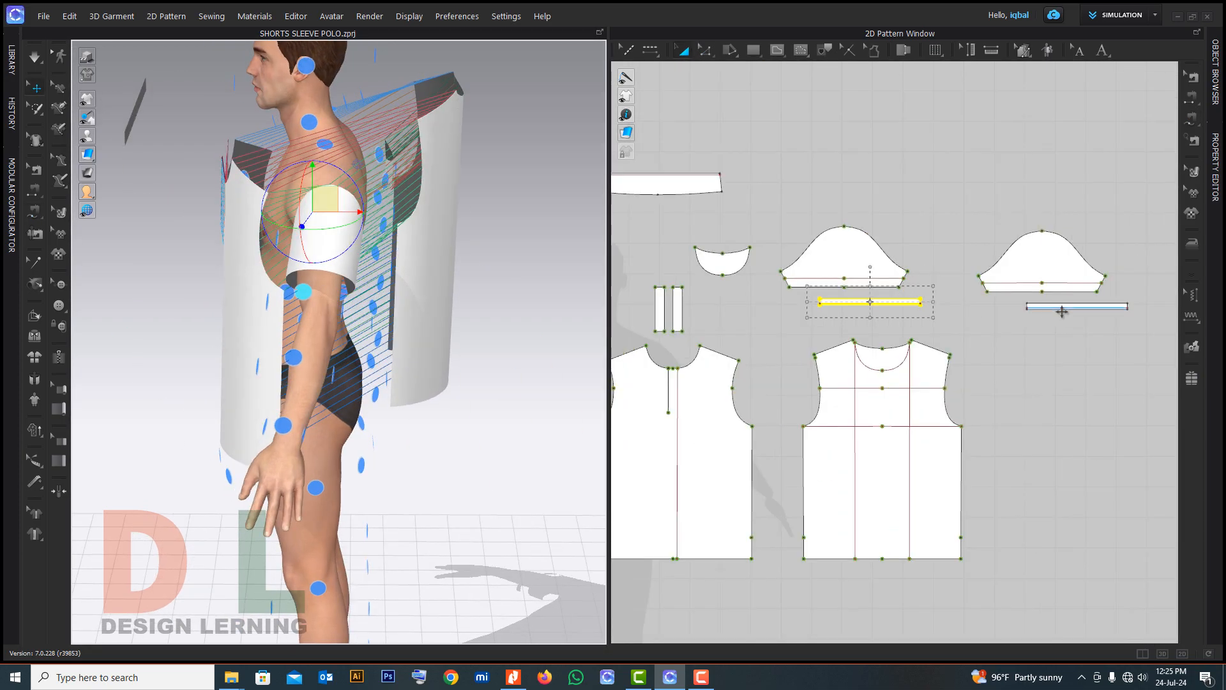
left_click(1071, 308)
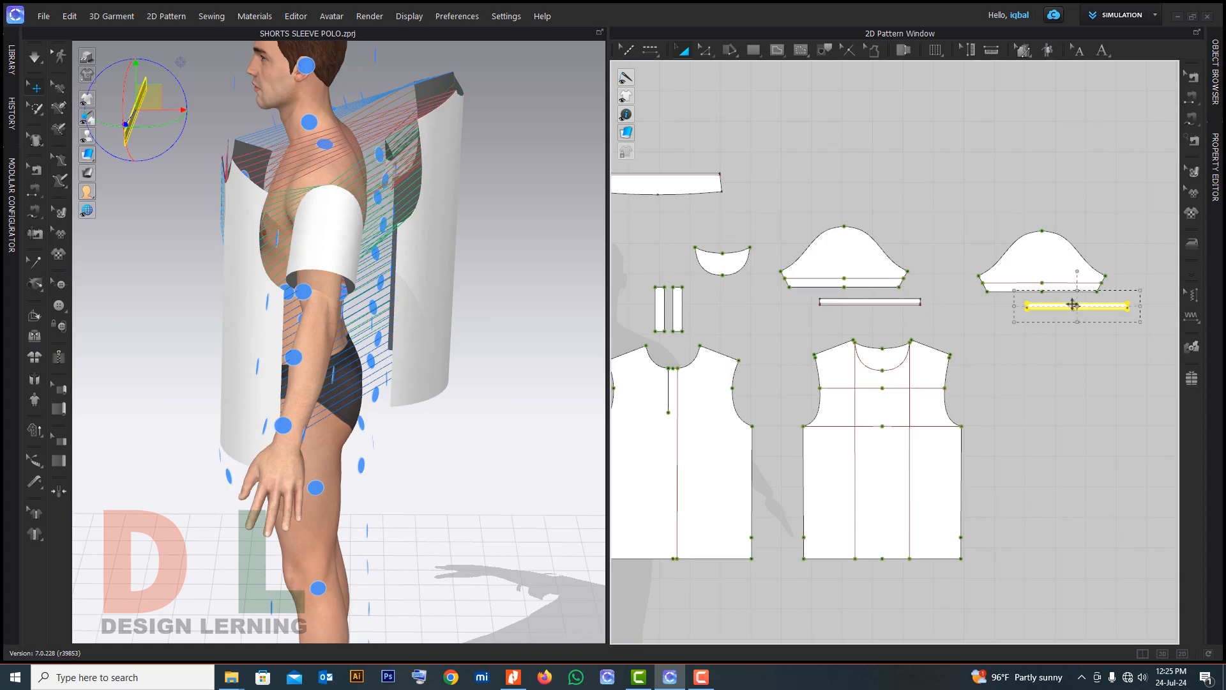
left_click(304, 293)
right_click_drag(306, 297, 527, 282)
scroll(909, 302, "up", 2)
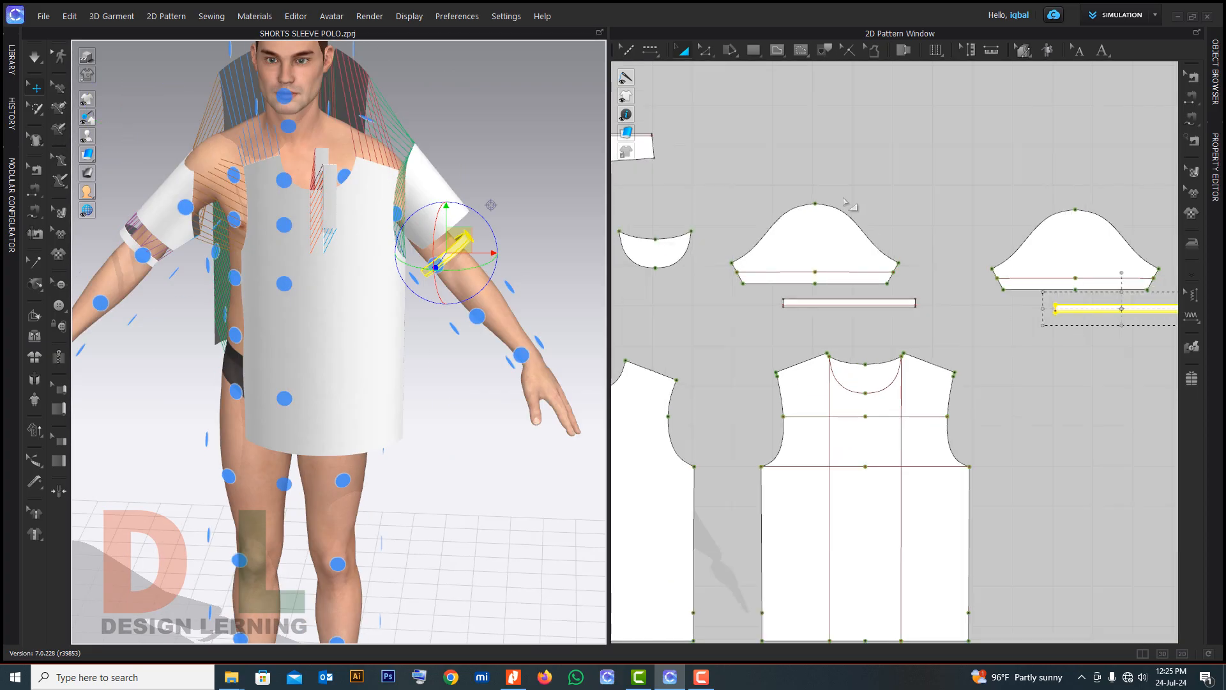
Free-sew the two short ends of the left band to each other
left_click(1192, 118)
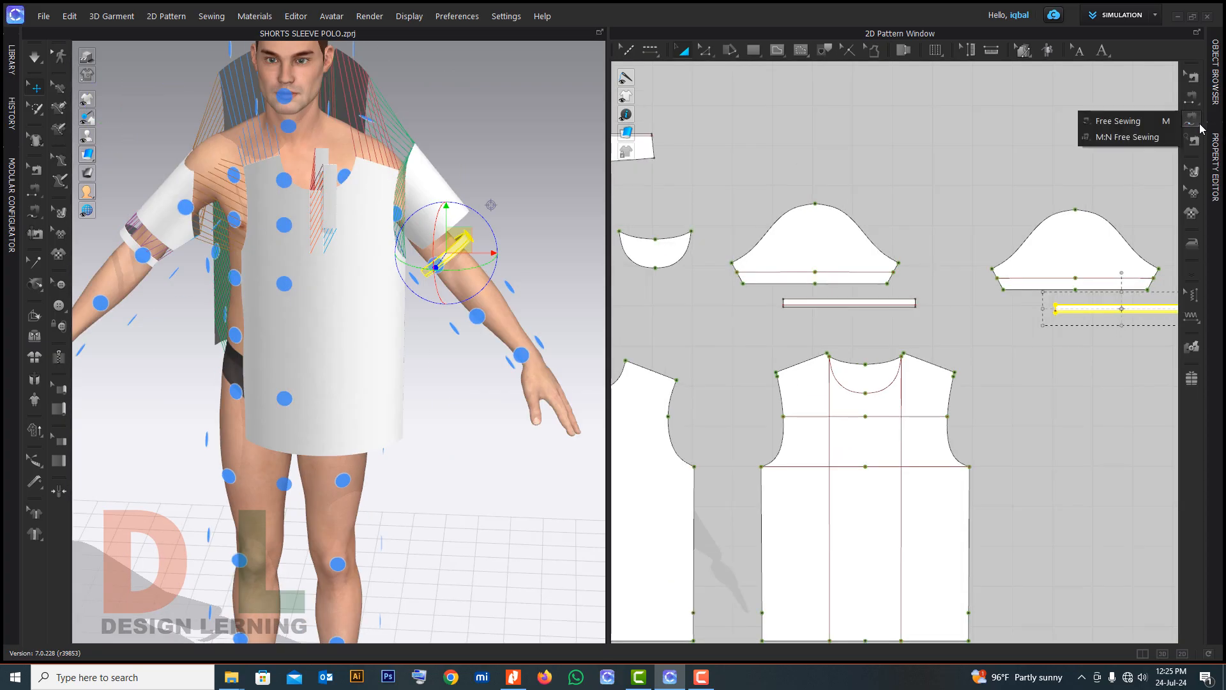
left_click(1111, 117)
scroll(919, 341, "up", 4)
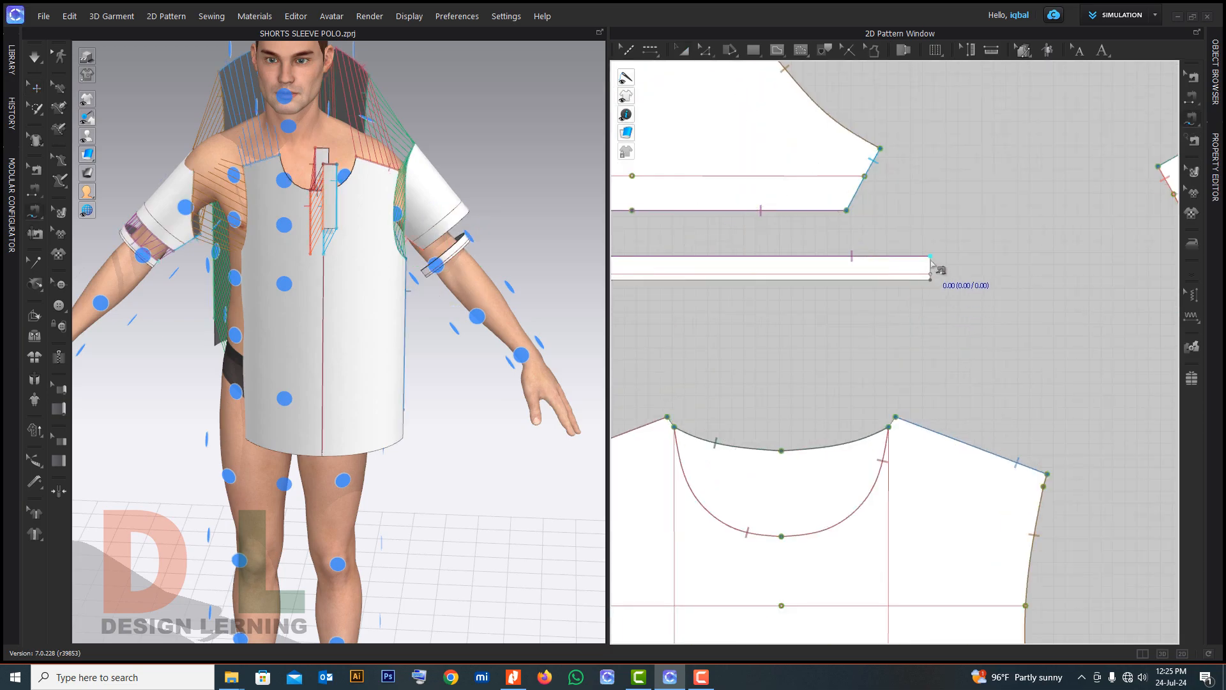
scroll(937, 267, "down", 4)
left_click(797, 277)
Free-sew the right band's upper long edge to the full hem of the right sleeve piece
scroll(796, 287, "down", 4)
scroll(767, 281, "up", 6)
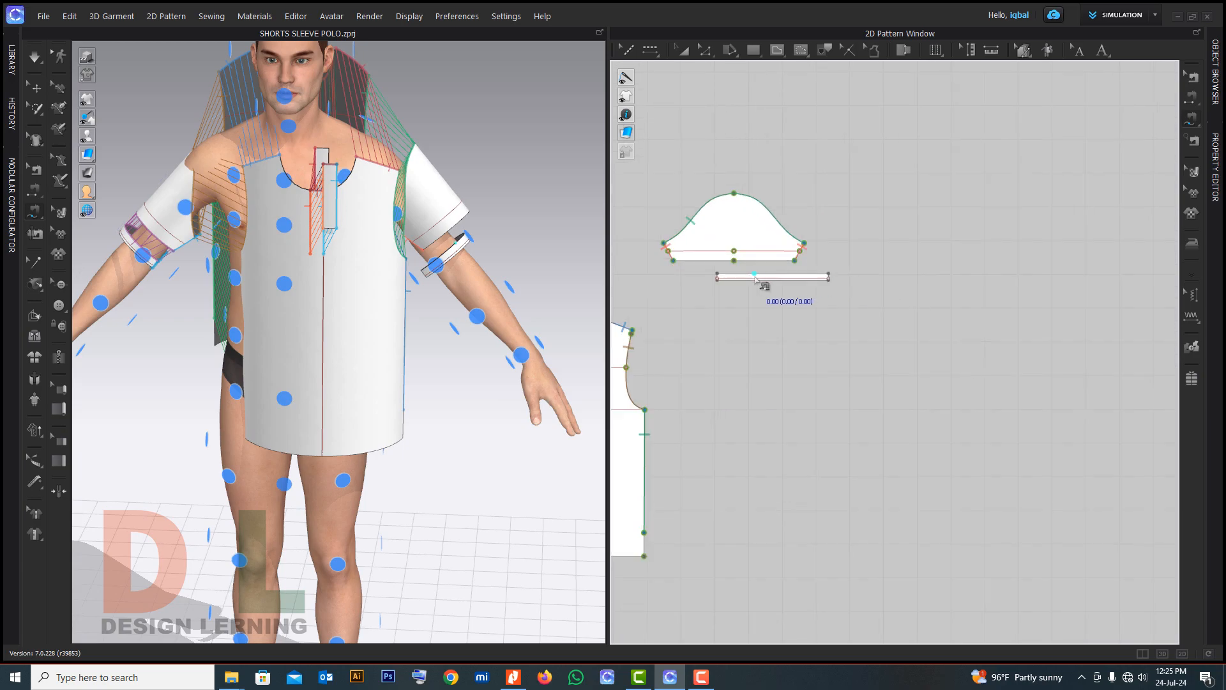
scroll(761, 267, "up", 2)
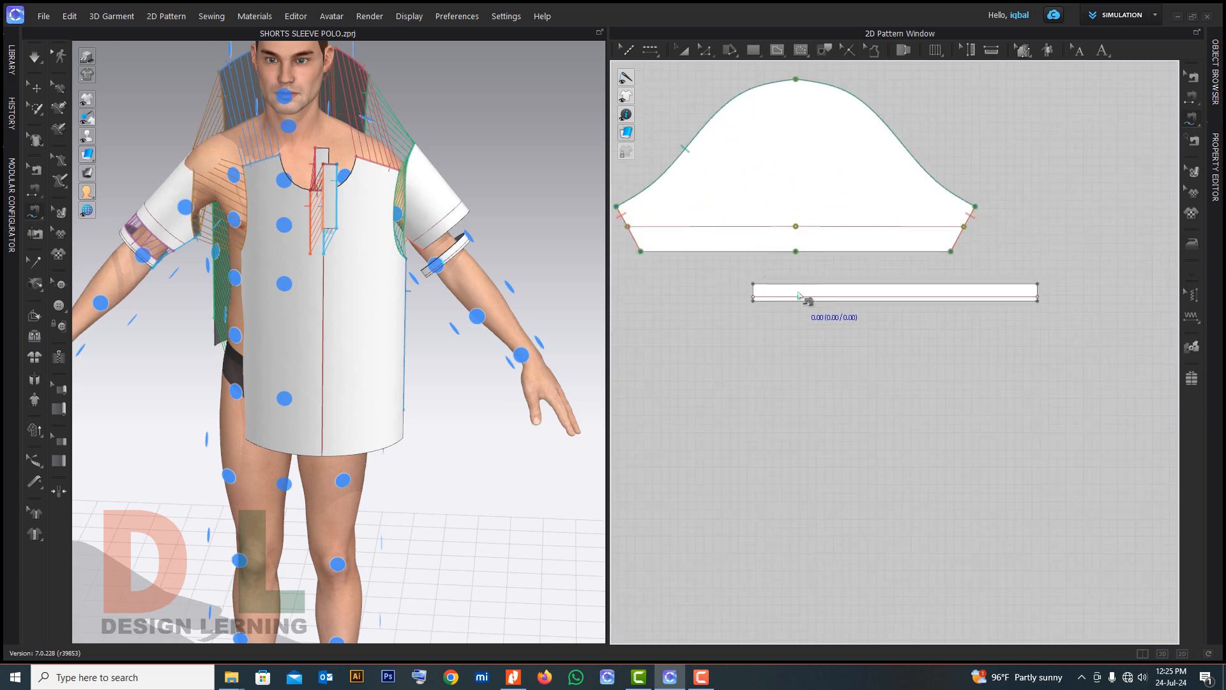
left_click(755, 287)
left_click(1038, 285)
left_click(641, 252)
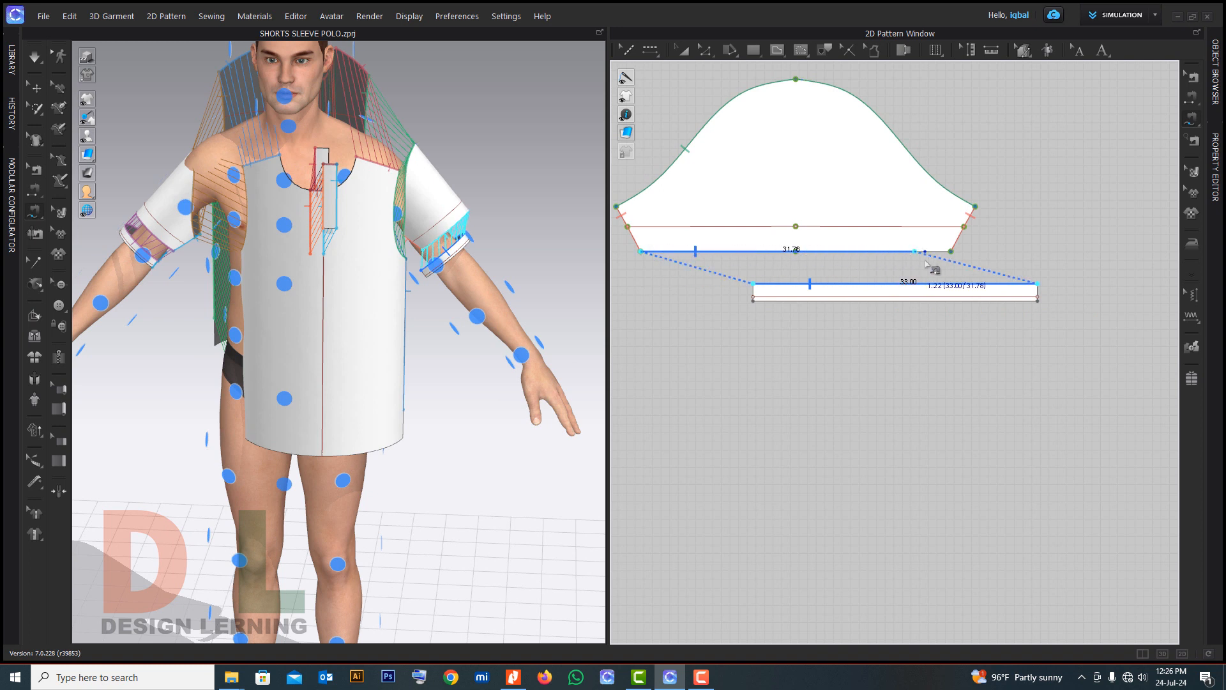
left_click(952, 253)
Free-sew the two short ends of the right band to each other
left_click(1038, 286)
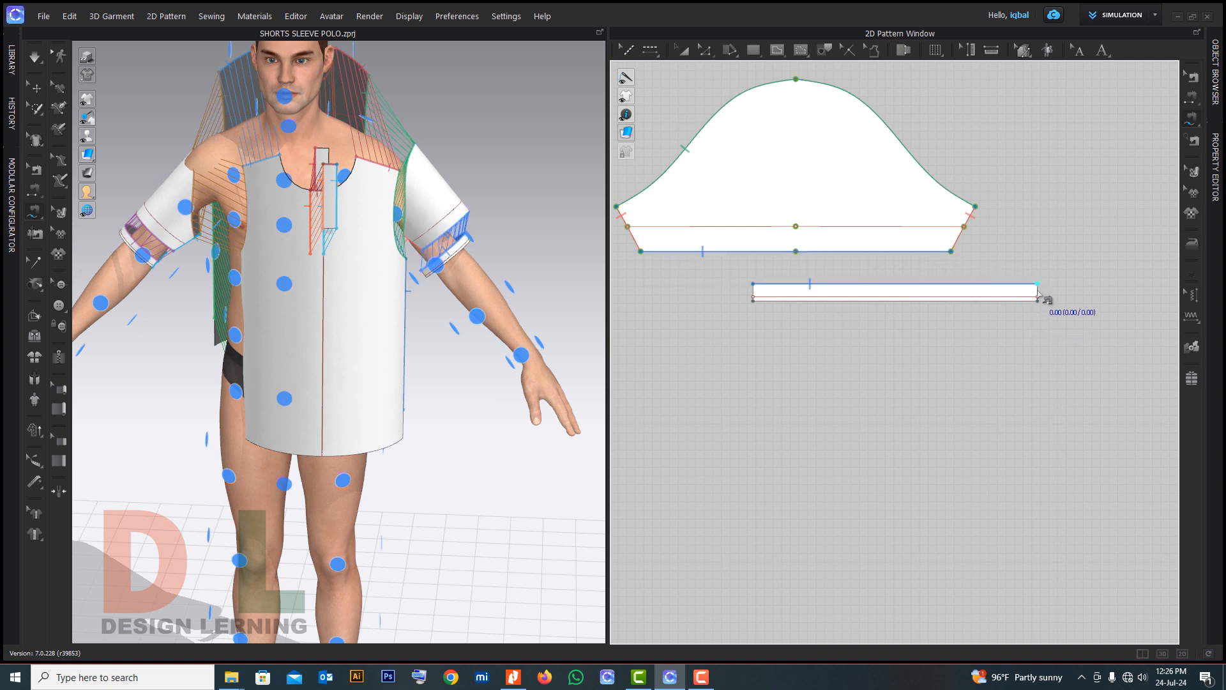
left_click(753, 285)
scroll(926, 326, "down", 5)
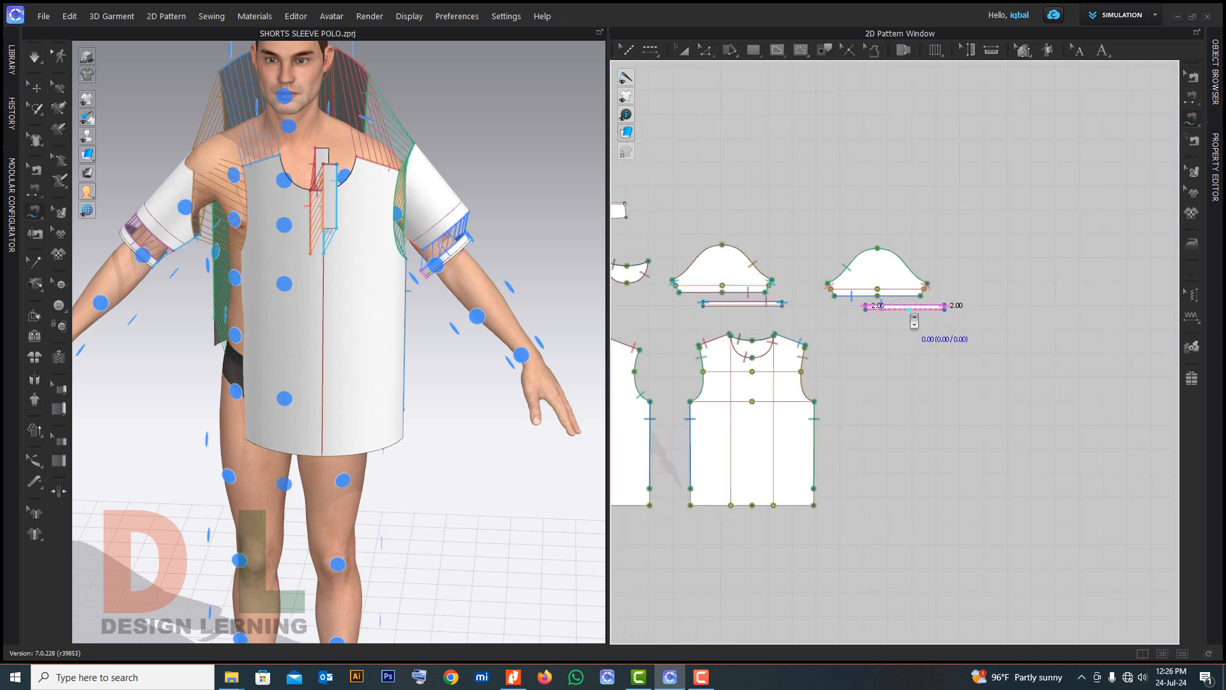
Simulate the sewn shirt so it drapes on the avatar, and check it from the front and back
right_click_drag(535, 316, 549, 284)
key("space")
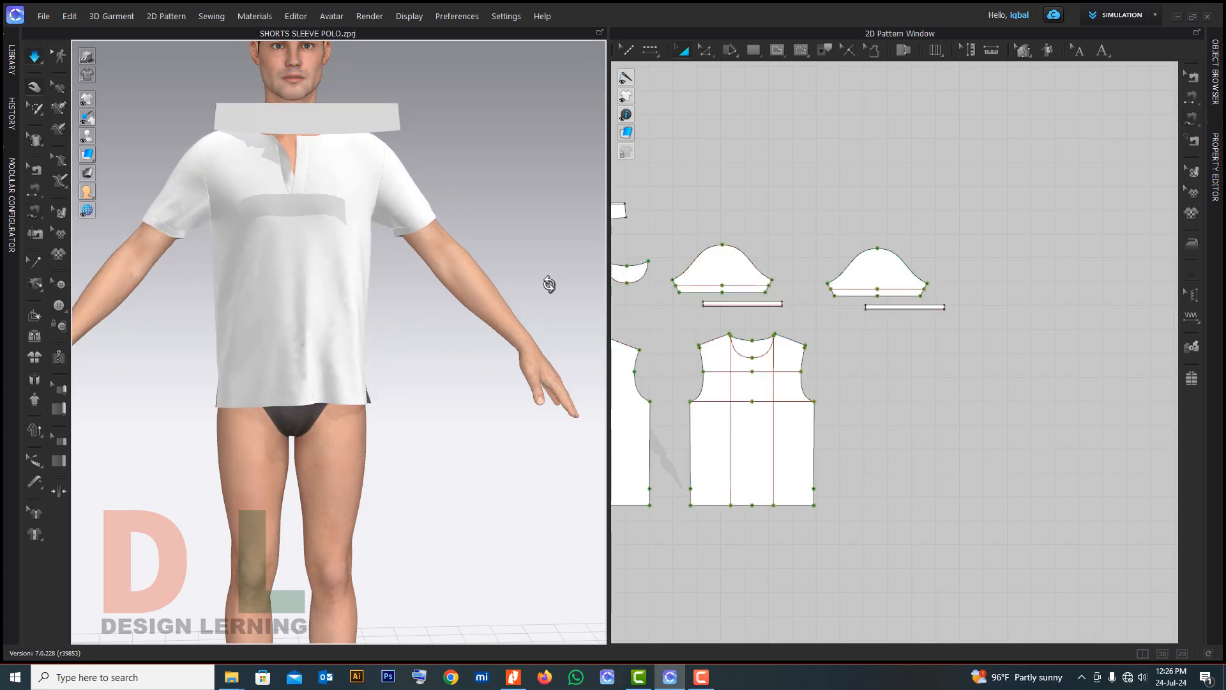
right_click_drag(286, 270, 415, 179)
left_click(353, 164)
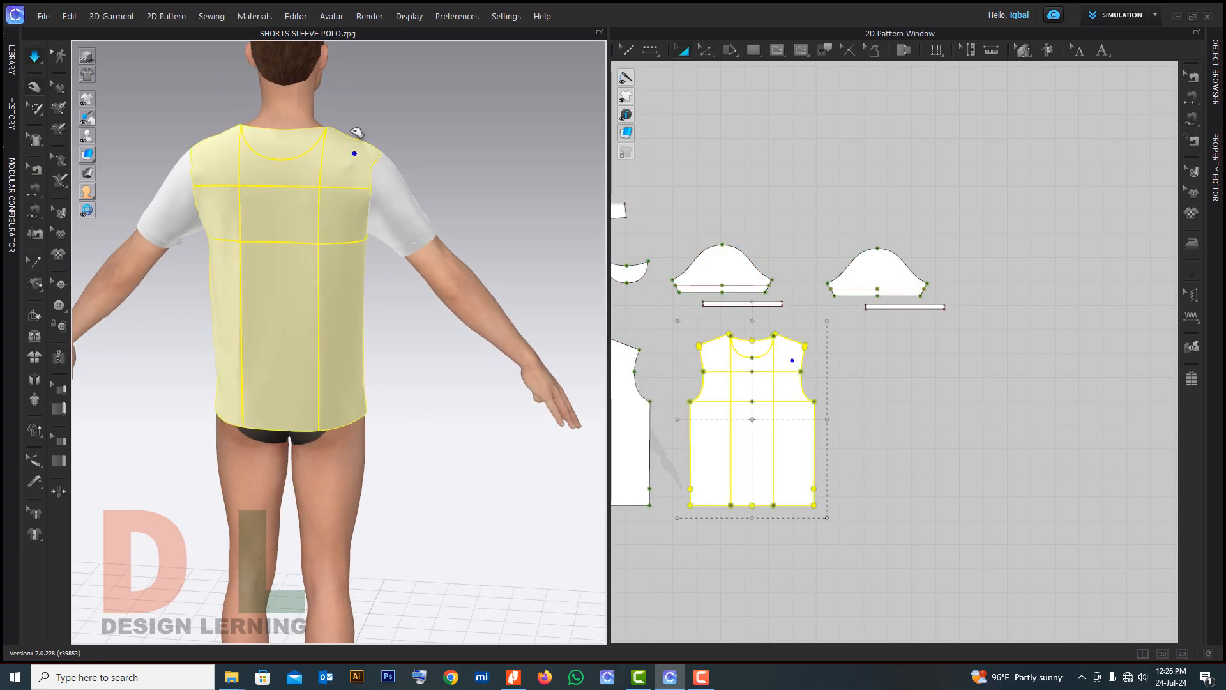
right_click_drag(237, 149, 163, 217)
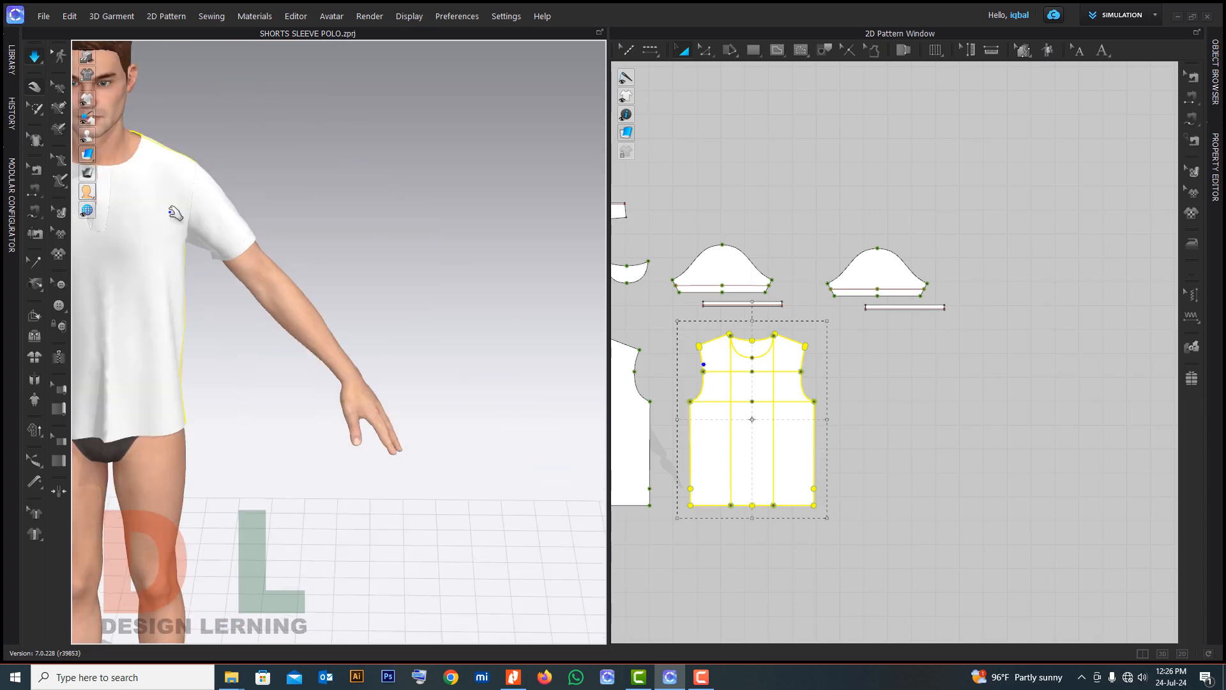
key("2")
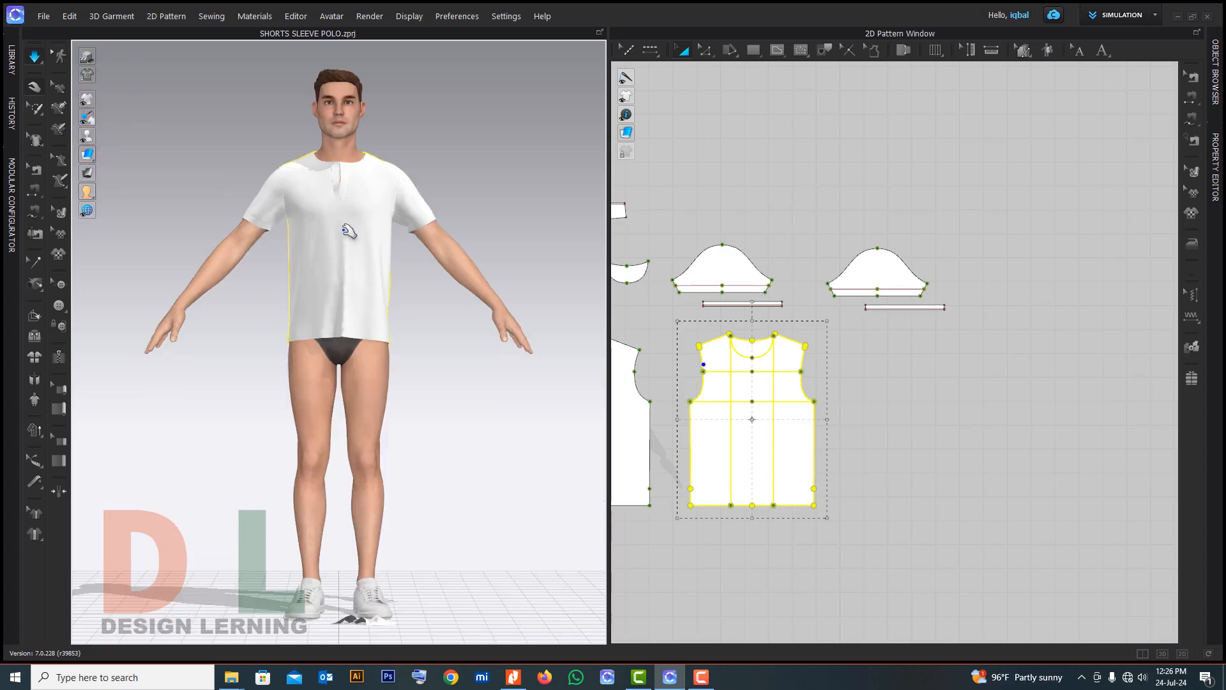
scroll(349, 213, "up", 3)
scroll(255, 220, "down", 1)
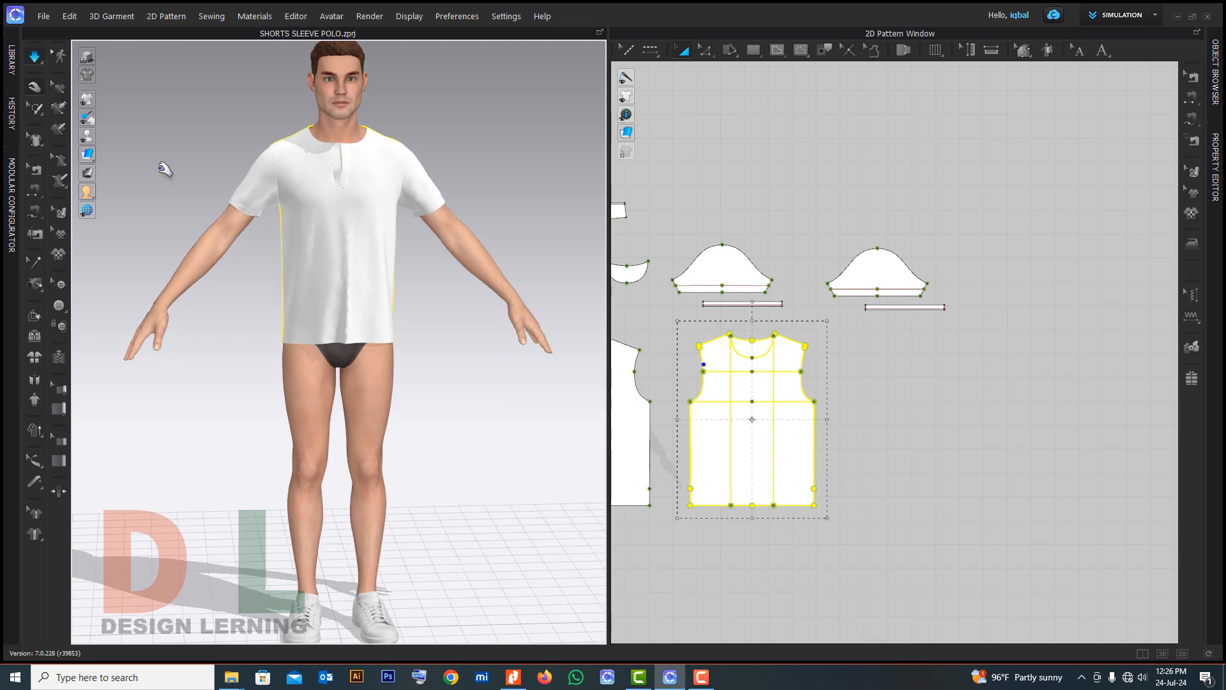
Hide the avatar and move the collar piece in 3D from the floor up to the shirt's neck area
left_click(106, 136)
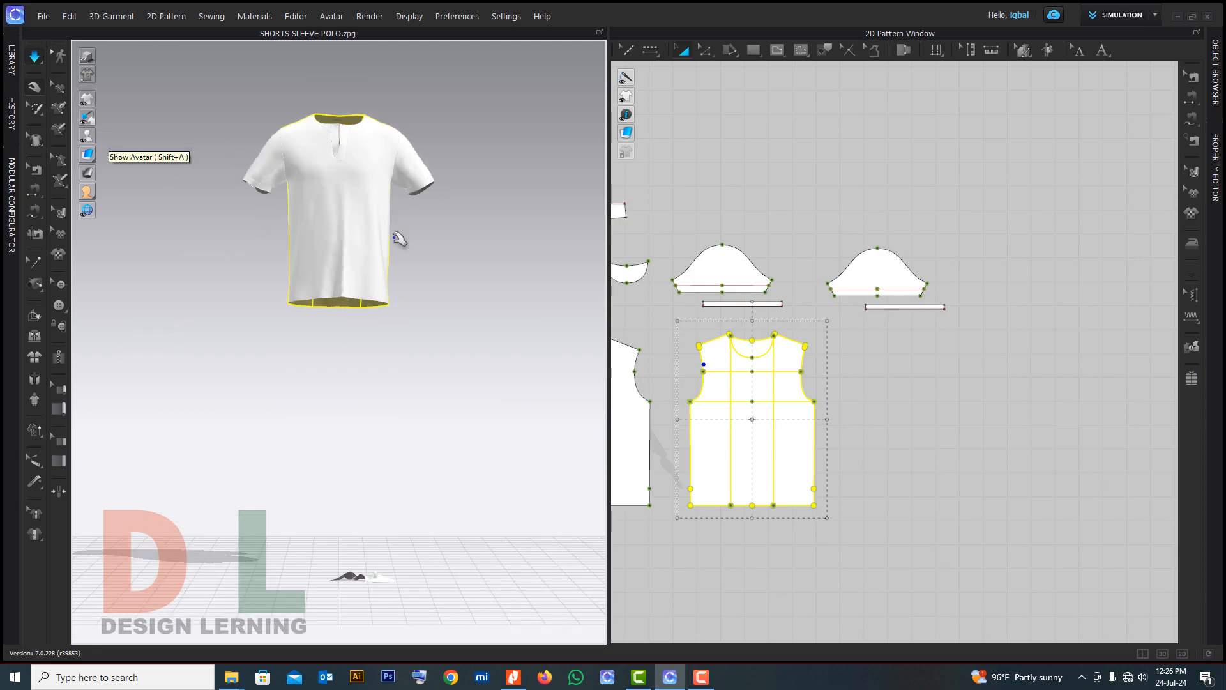
key("b")
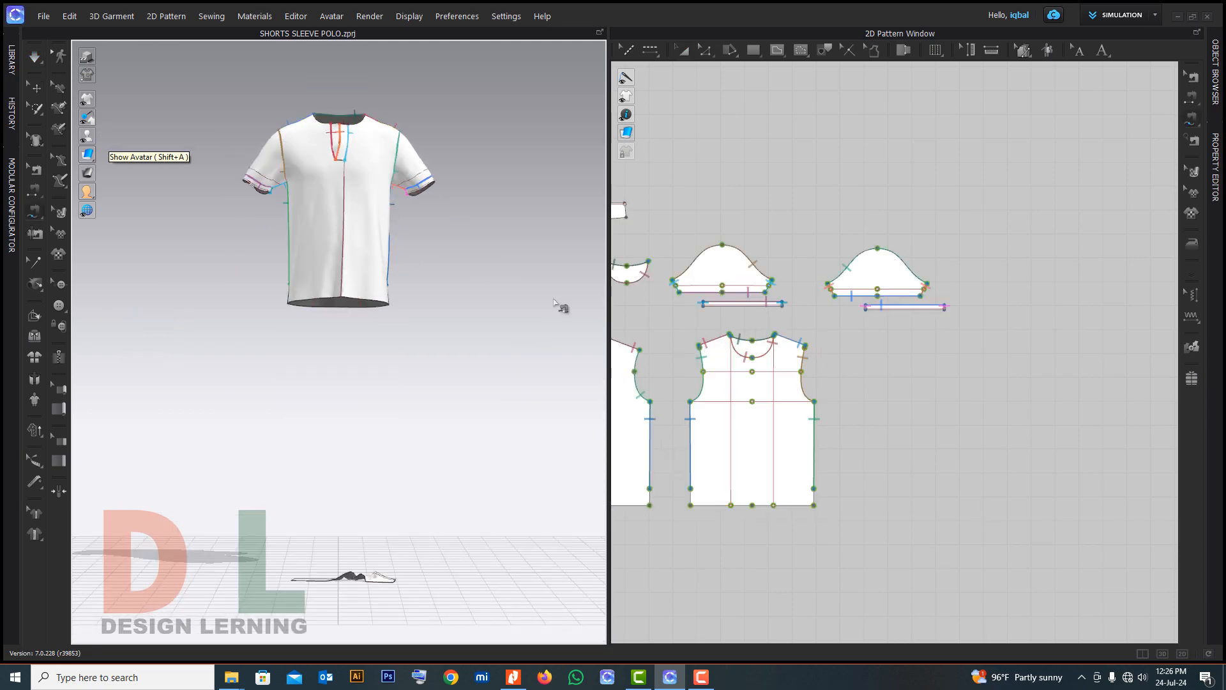
left_click(682, 51)
scroll(709, 335, "down", 4)
scroll(765, 317, "up", 2)
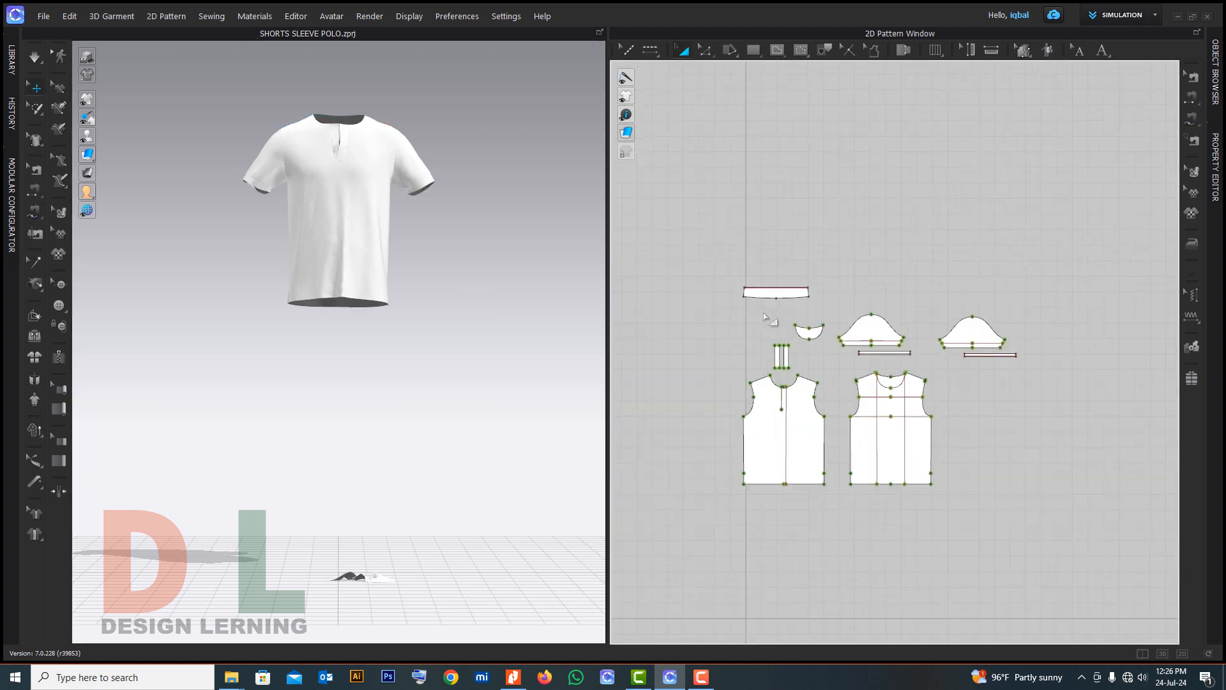
scroll(760, 309, "up", 3)
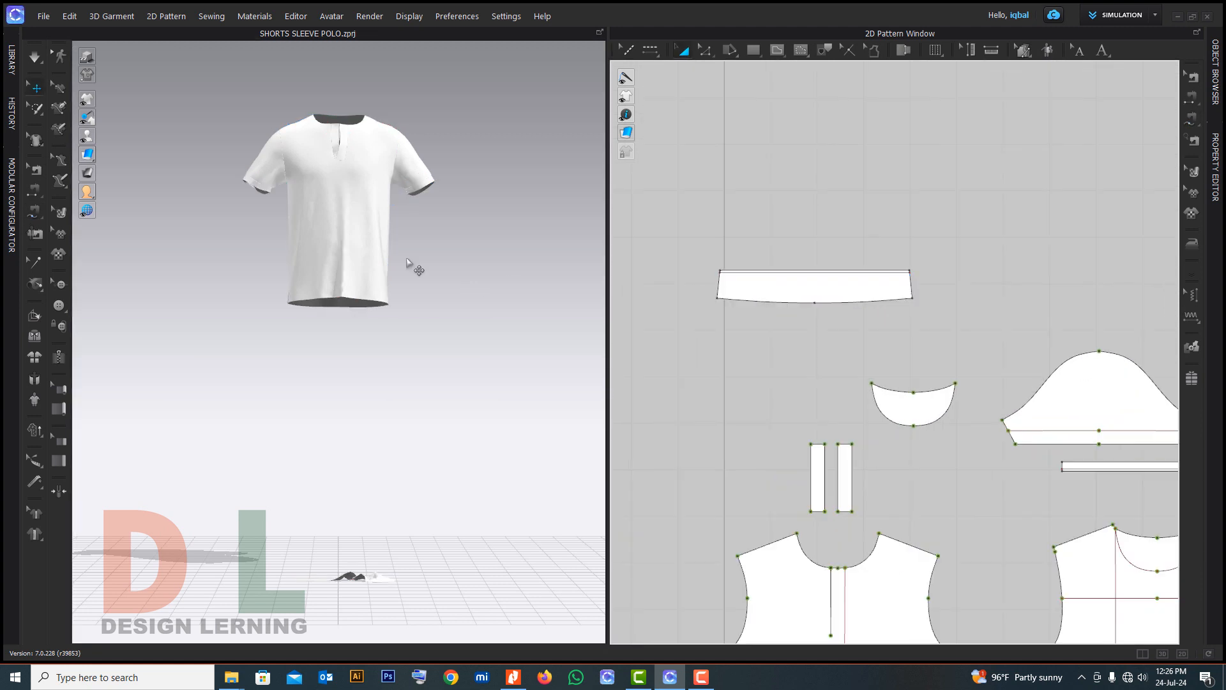
right_click_drag(315, 246, 320, 255)
left_click(874, 292)
left_click_drag(339, 604, 312, 263)
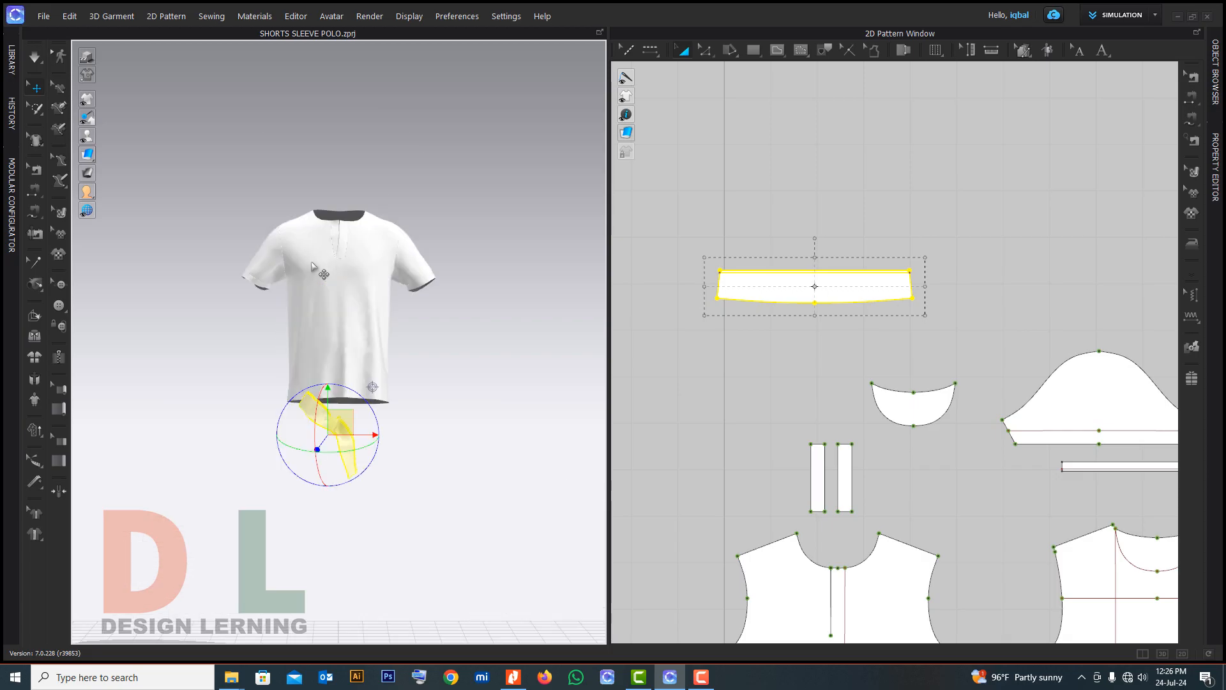
scroll(335, 259, "up", 3)
left_click_drag(359, 517, 396, 112)
right_click_drag(396, 111, 352, 344)
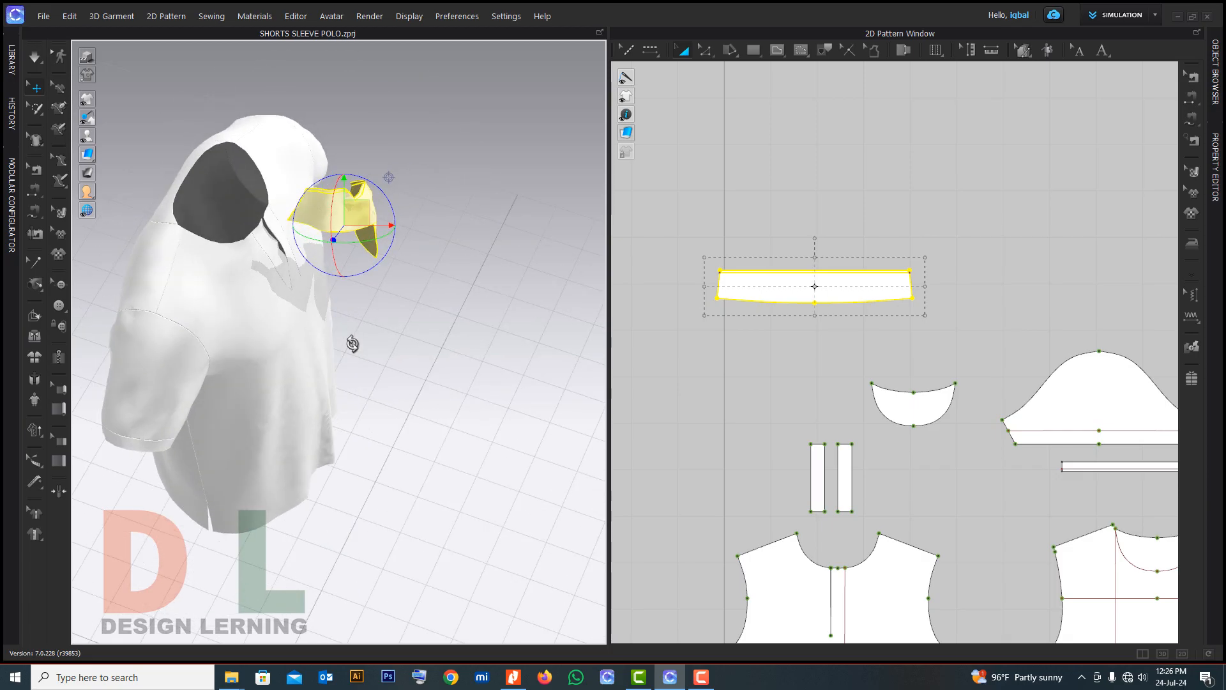
Show the avatar and its arrangement points again and place the collar piece around the neck
left_click(105, 136)
left_click(124, 135)
right_click_drag(128, 148, 636, 286)
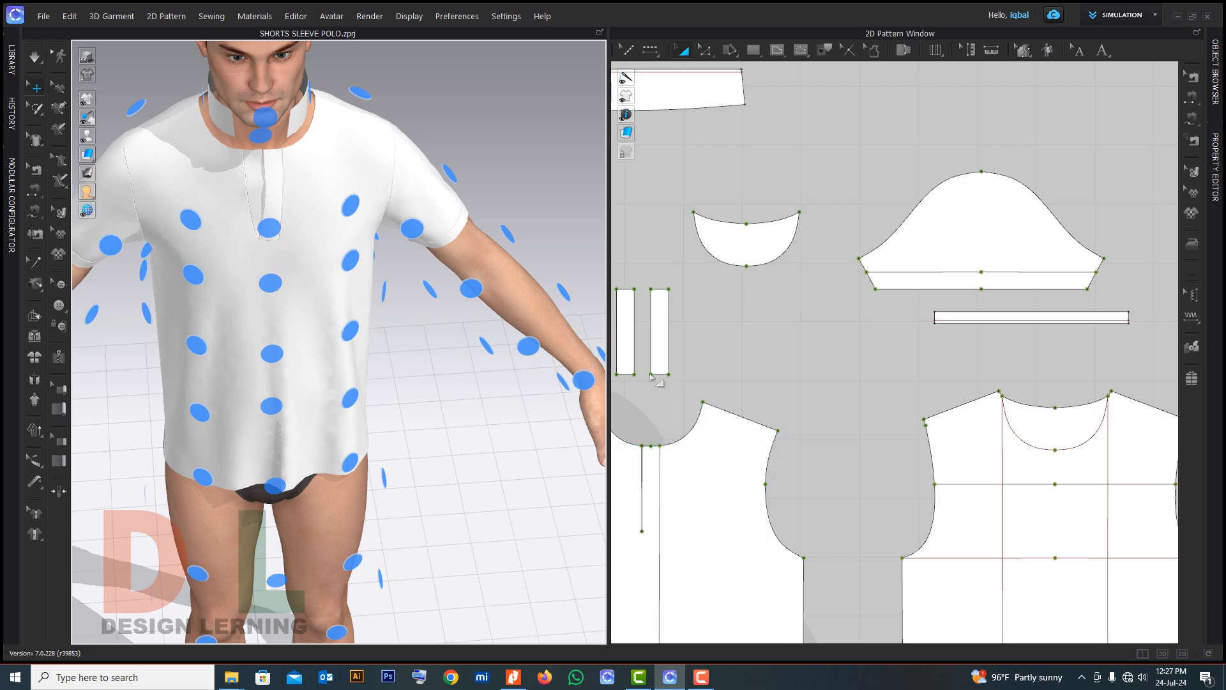
scroll(712, 322, "down", 3)
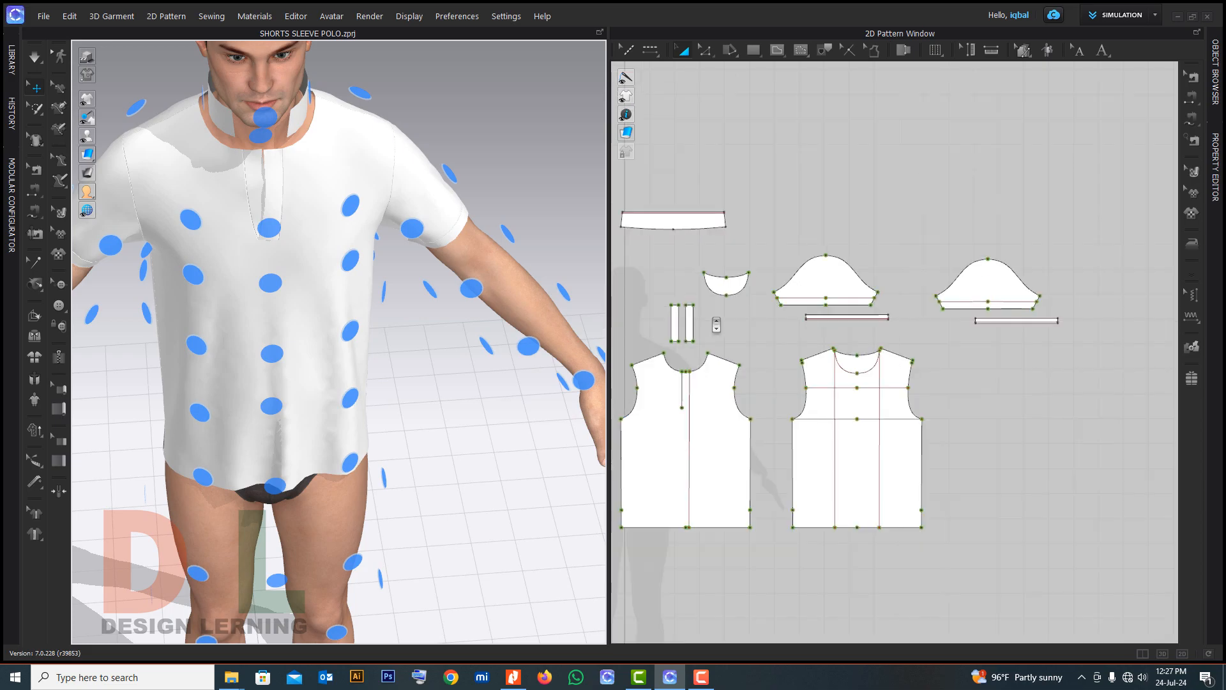
right_click_drag(487, 244, 271, 174)
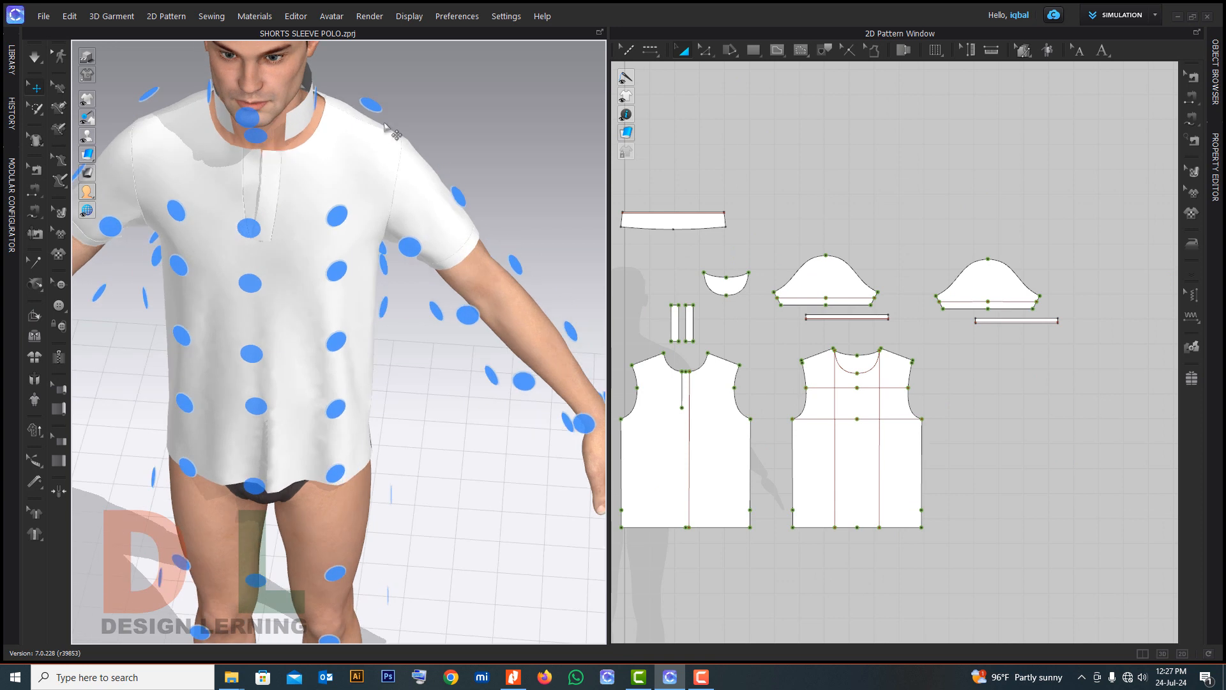
Start free sewing with the collar's lower edge and match it to the front neckline from the placket's centre to the right-hand shoulder point
left_click(1194, 140)
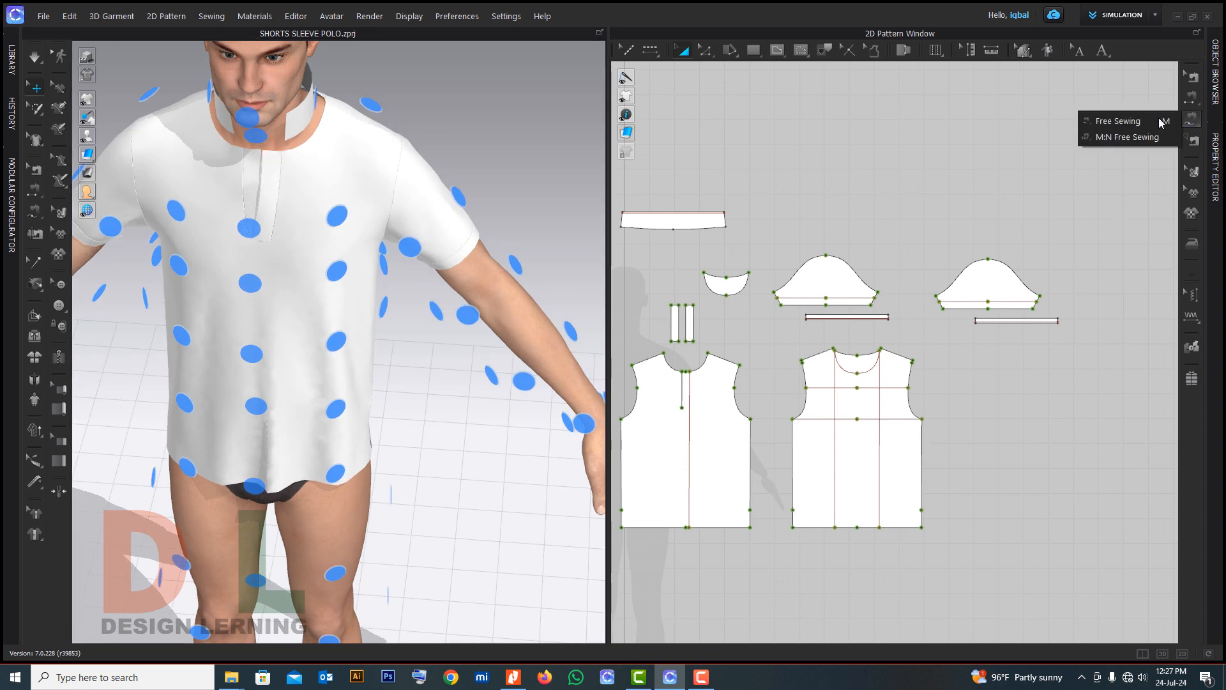
left_click(1124, 118)
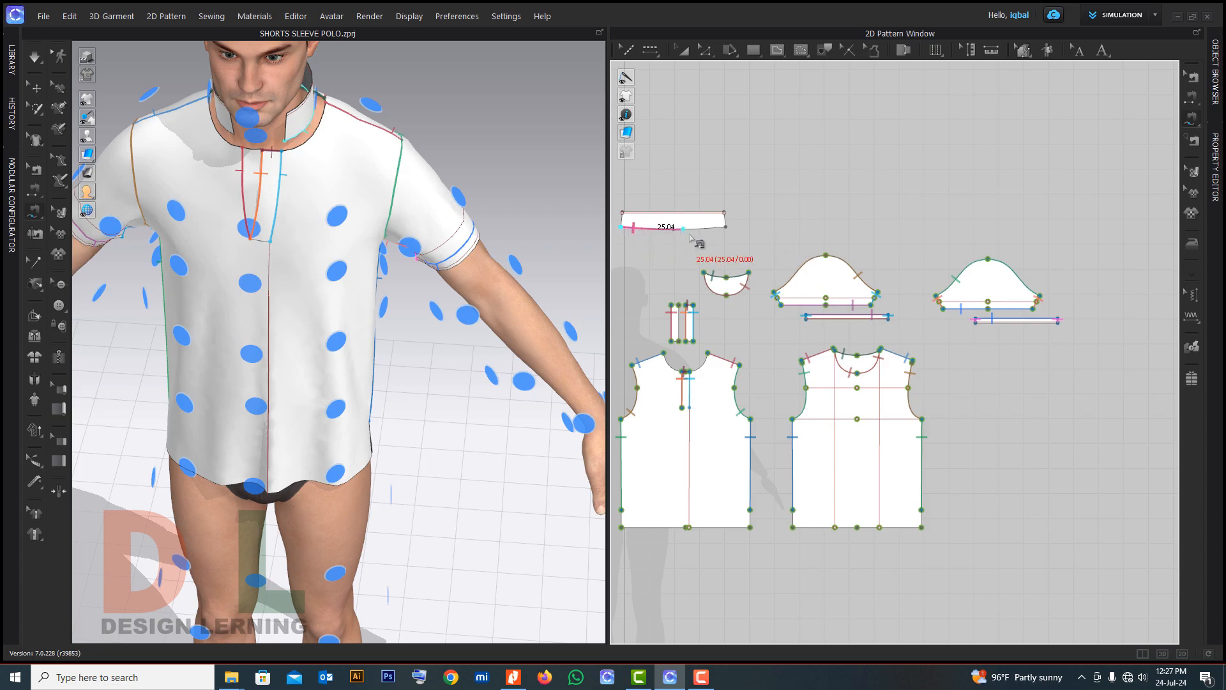
scroll(699, 377, "up", 5)
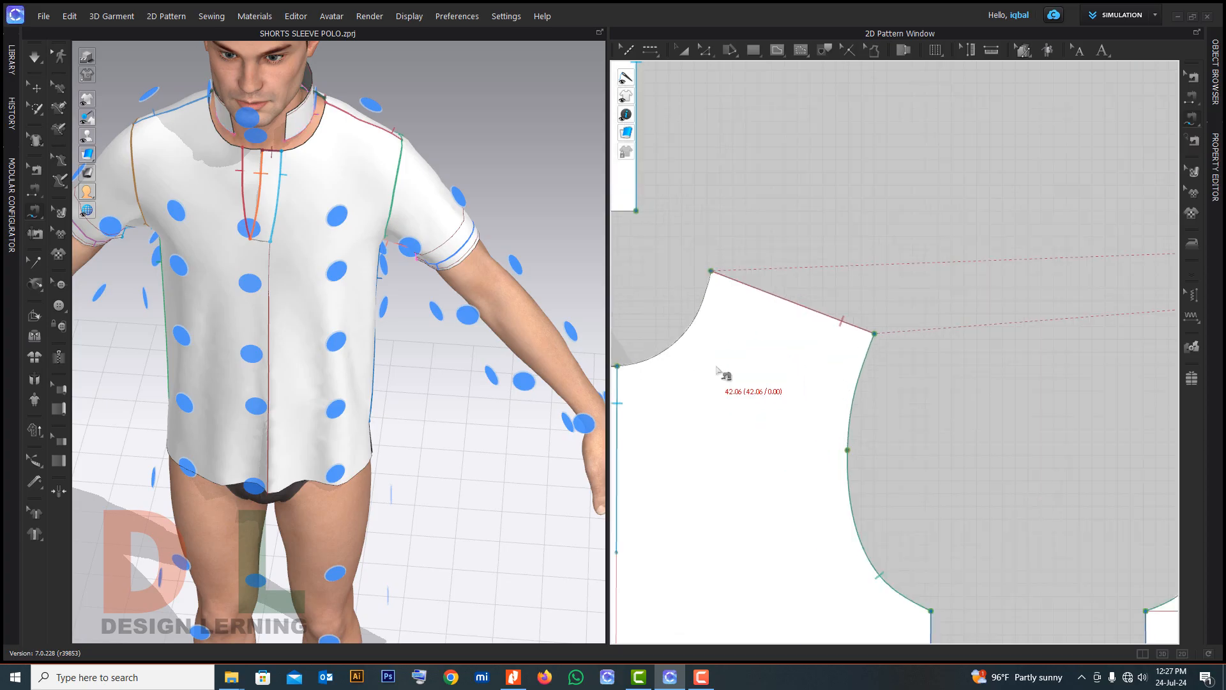
scroll(706, 382, "down", 5)
scroll(785, 364, "up", 6)
scroll(722, 348, "up", 3)
scroll(751, 351, "down", 3)
scroll(749, 355, "up", 5)
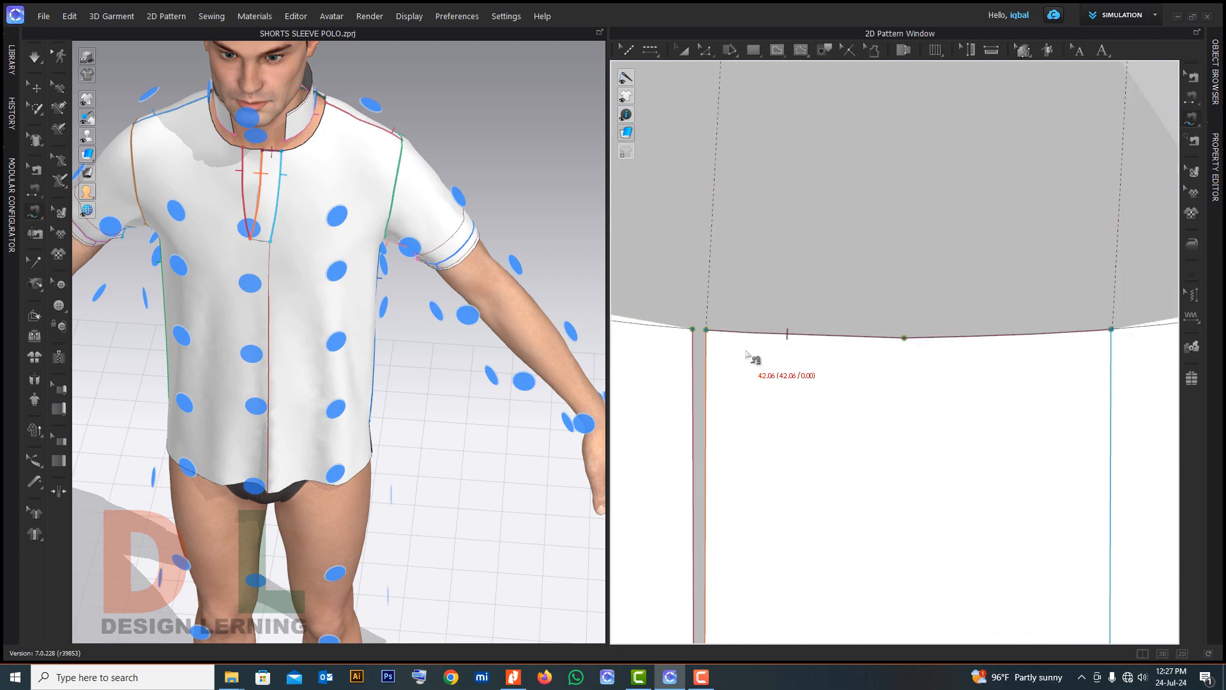
left_click(705, 331)
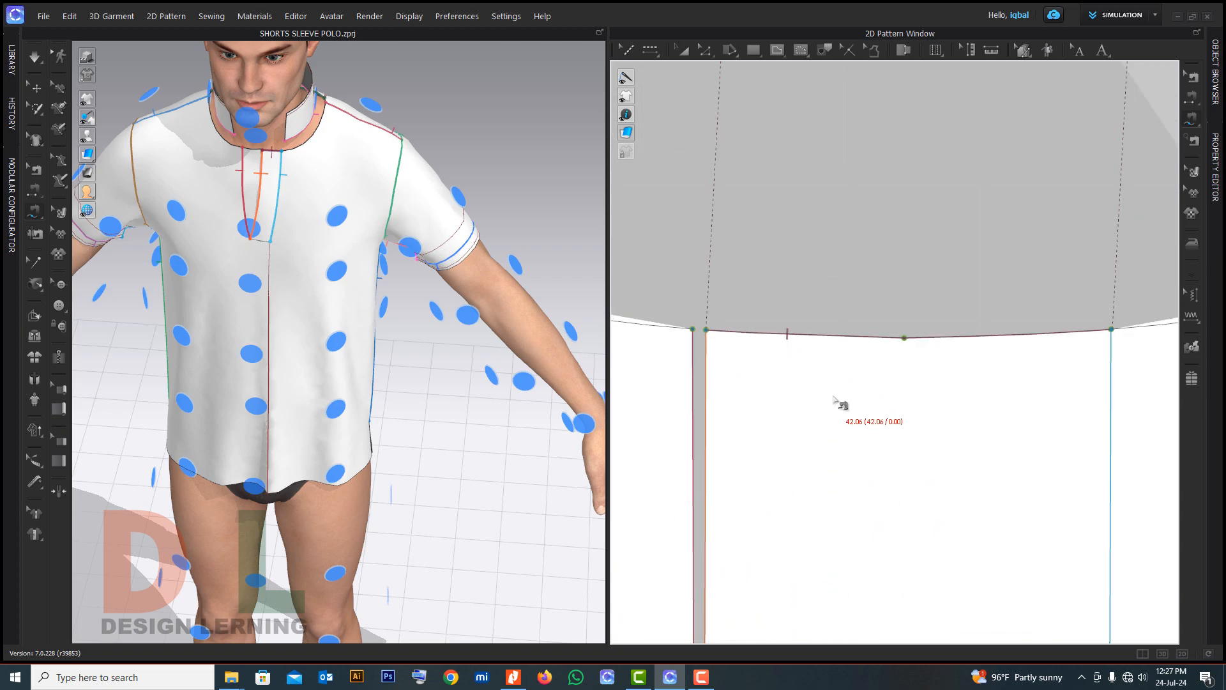
scroll(837, 404, "down", 3)
scroll(837, 403, "down", 2)
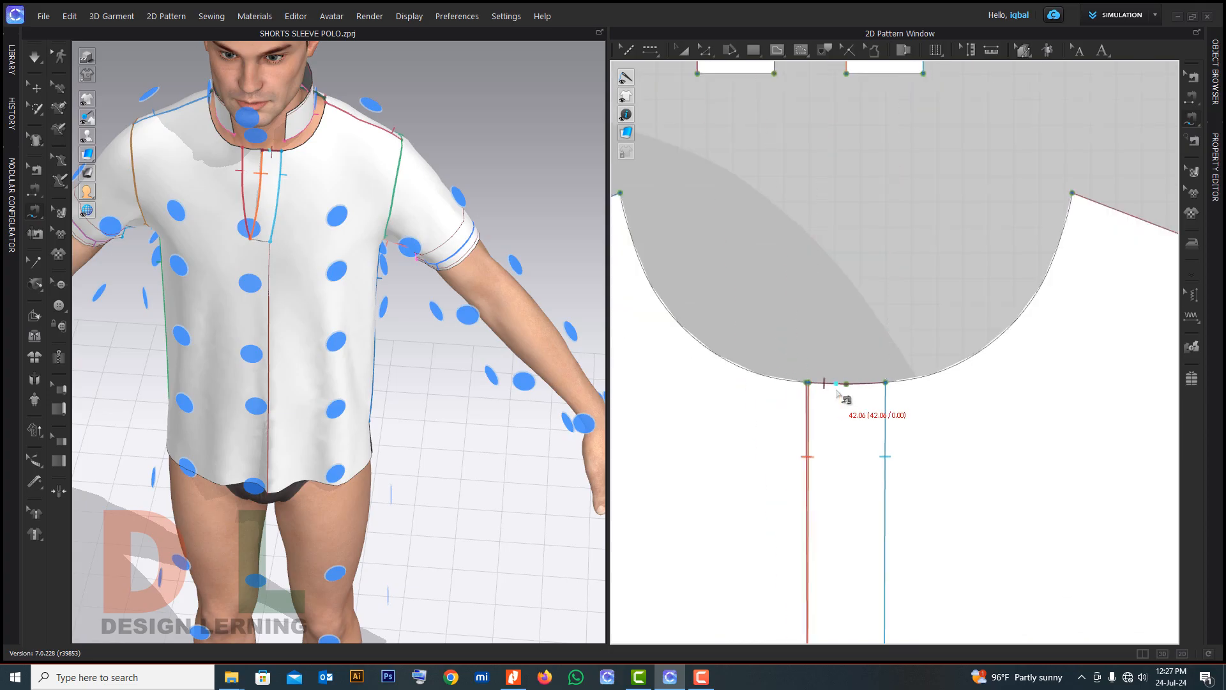
scroll(842, 396, "down", 2)
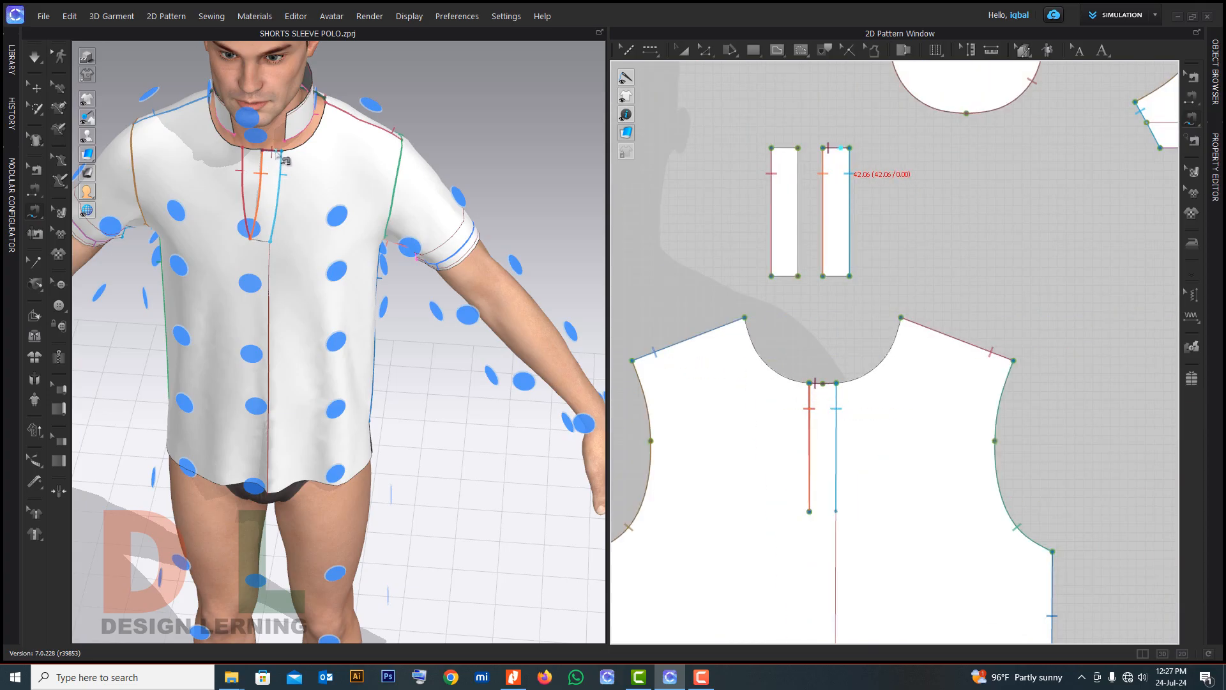
scroll(824, 386, "up", 3)
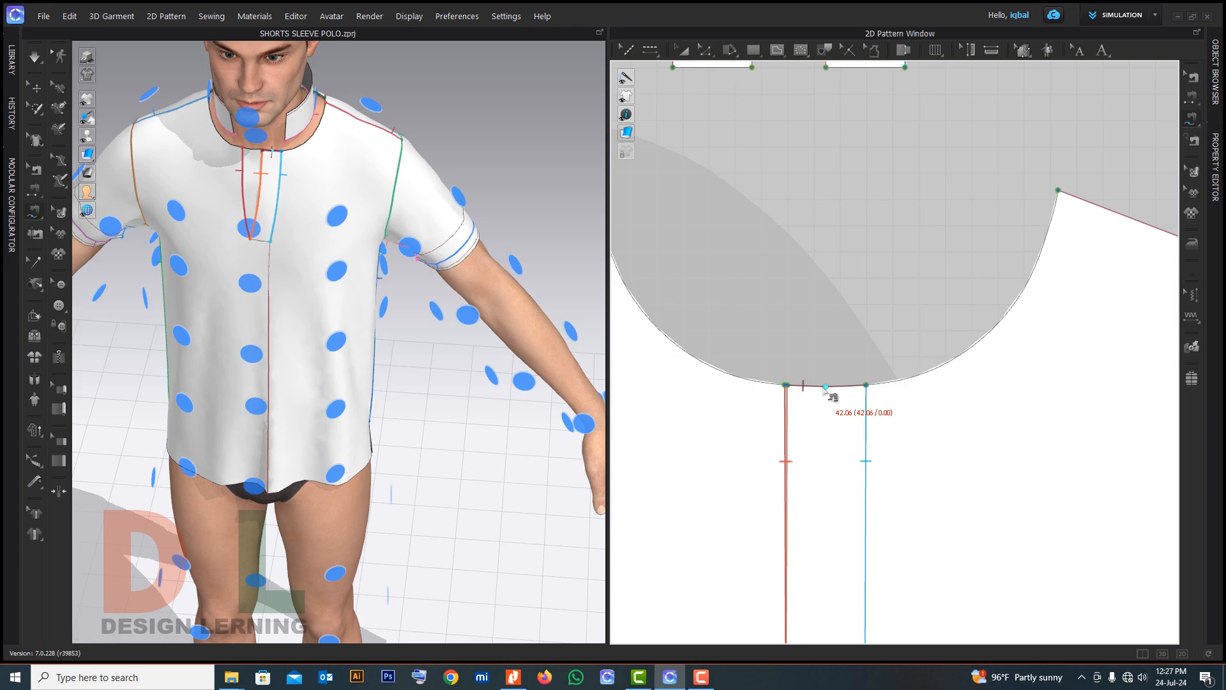
left_click(830, 388)
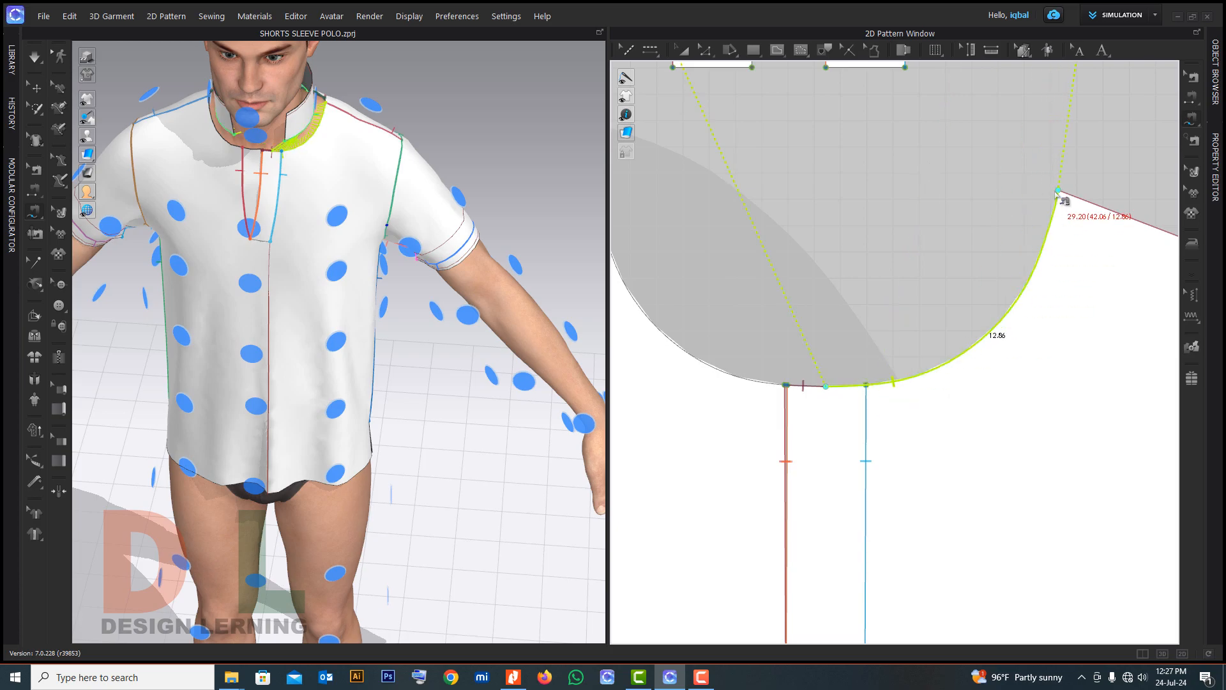
scroll(806, 301, "down", 5)
Continue the collar seam along the back piece's neckline from one shoulder point to the other
right_click_drag(481, 227, 358, 240)
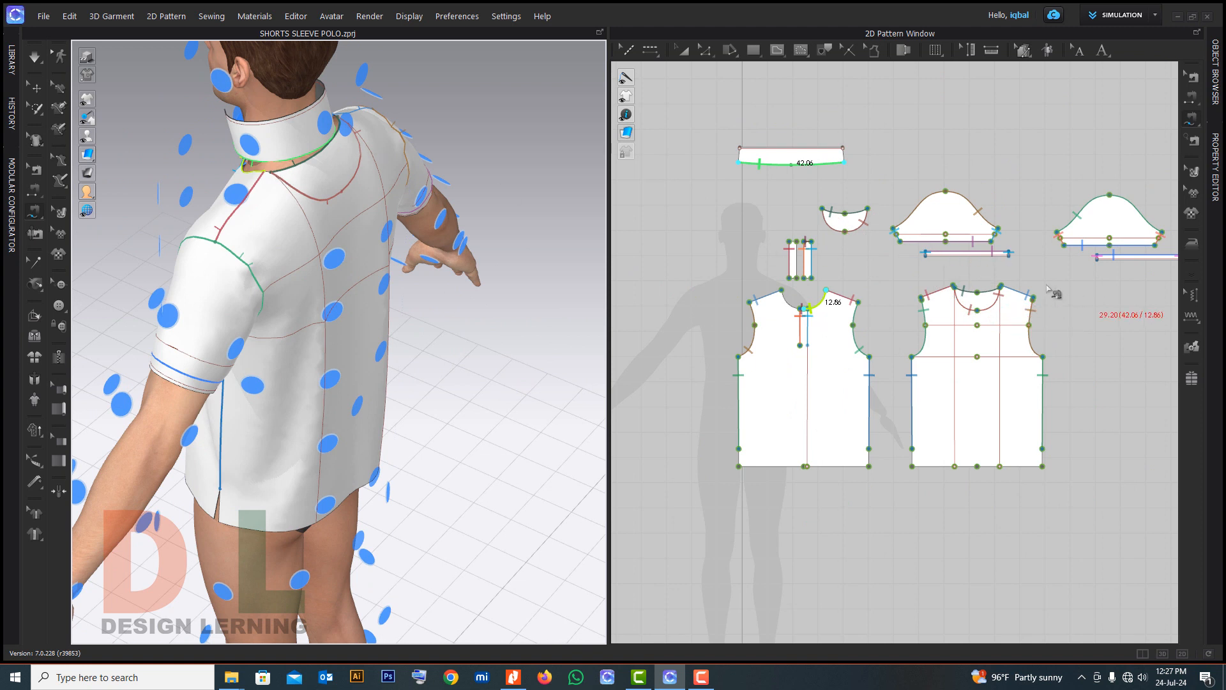
scroll(958, 313, "up", 6)
scroll(899, 274, "down", 3)
scroll(940, 256, "up", 2)
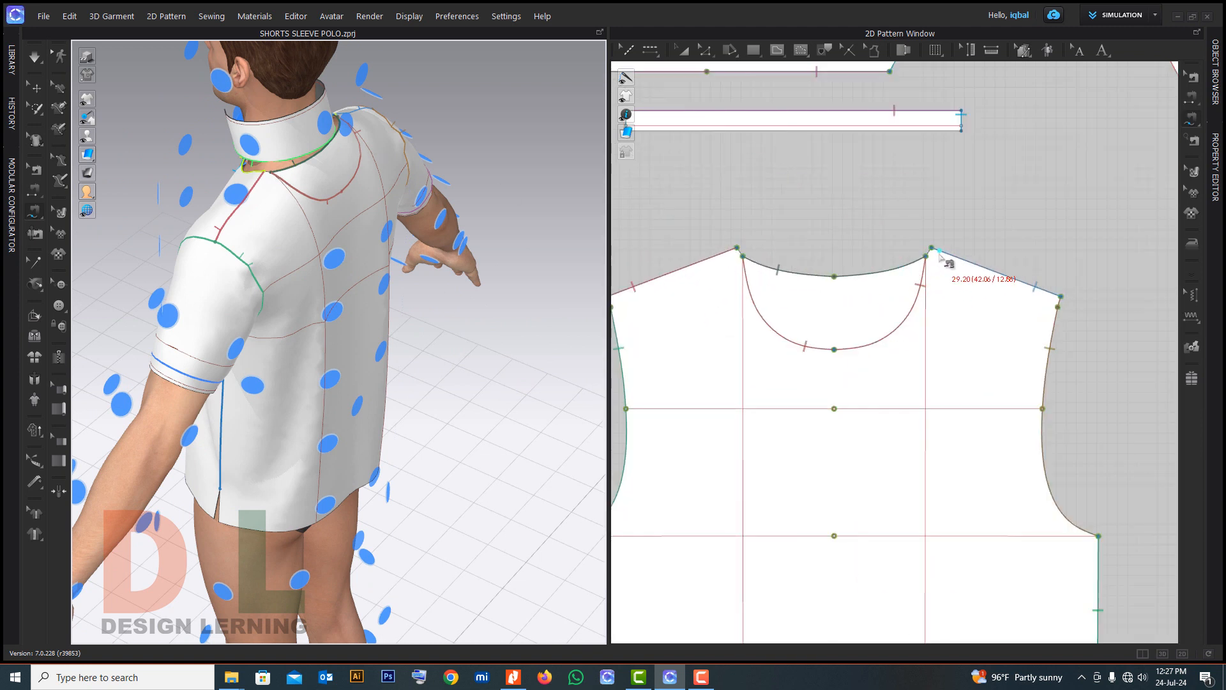
left_click(737, 249)
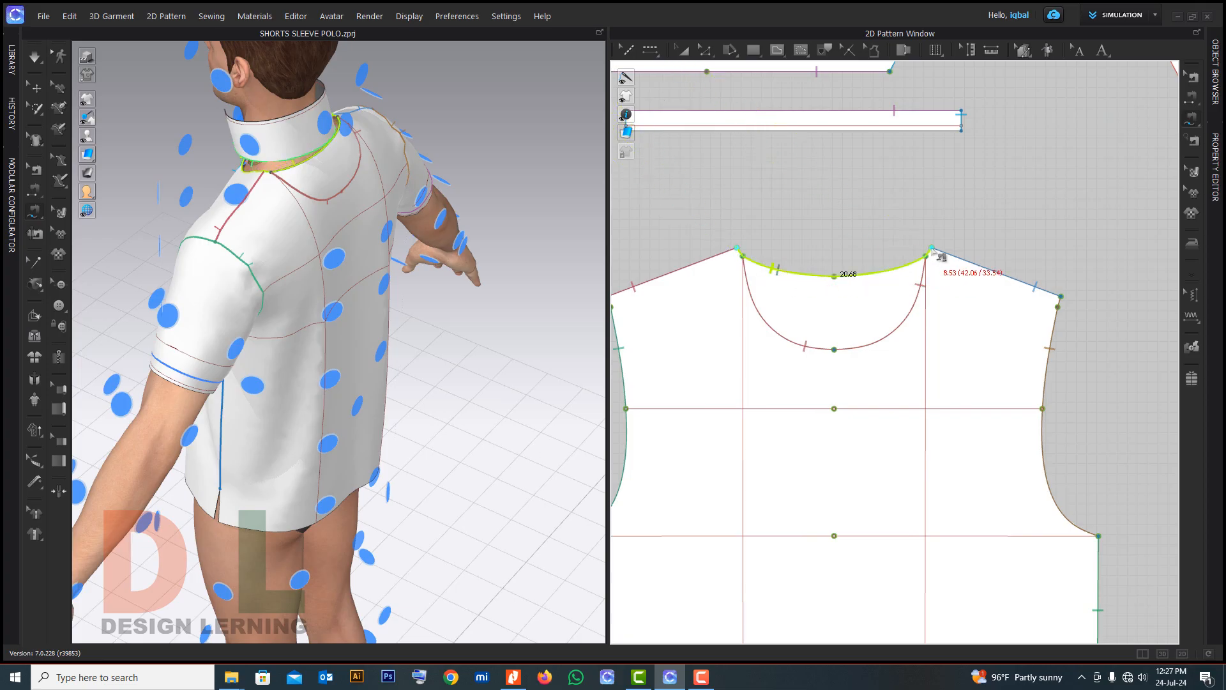
scroll(932, 251, "down", 5)
Extend the collar seam along the other half of the front neckline, from the shoulder point down to the placket slit
scroll(854, 284, "up", 6)
scroll(844, 292, "up", 4)
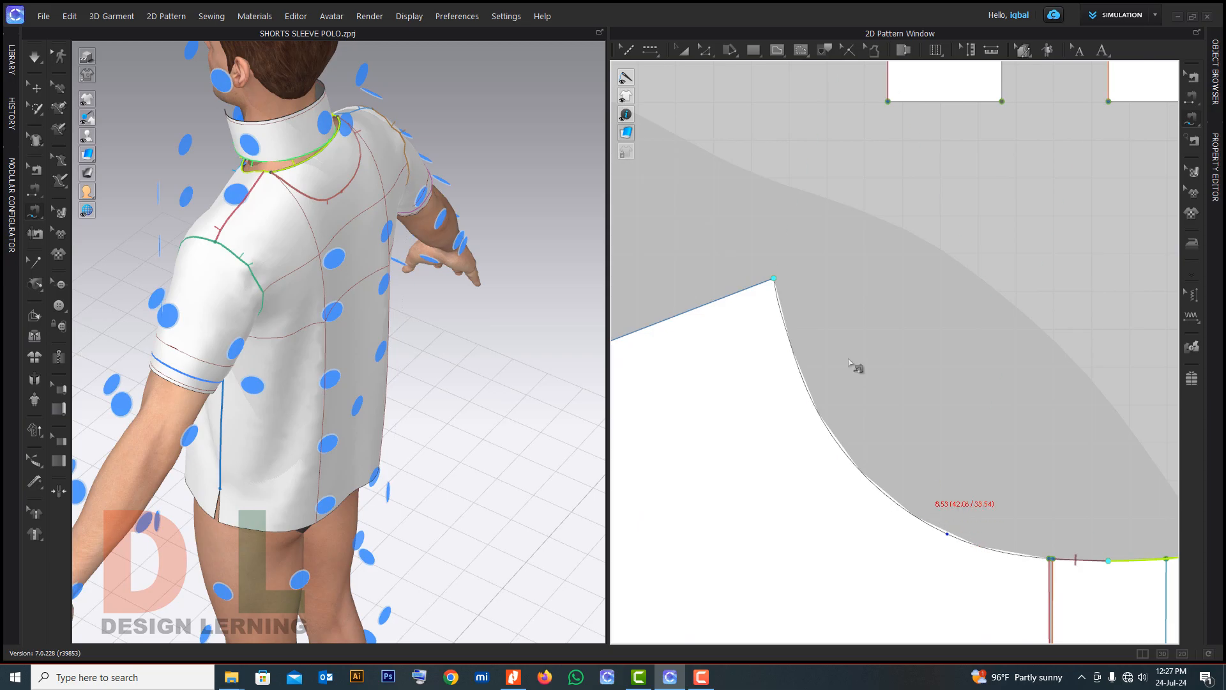
left_click(774, 279)
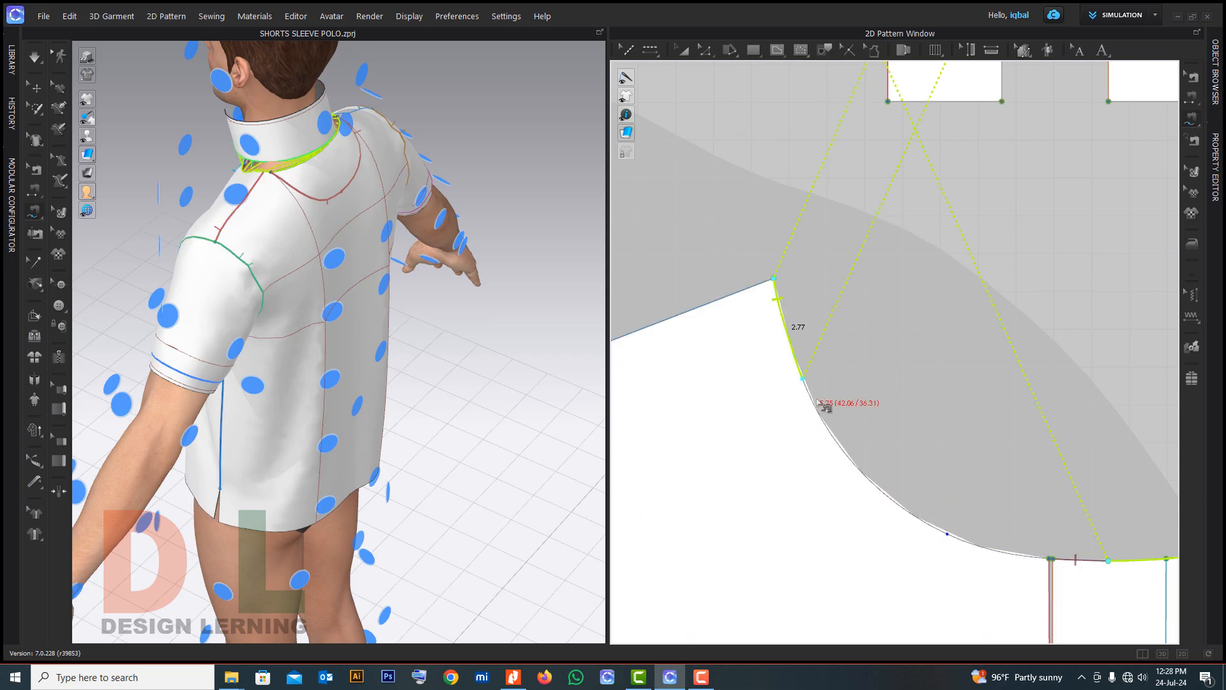
left_click(1051, 560)
scroll(881, 451, "down", 5)
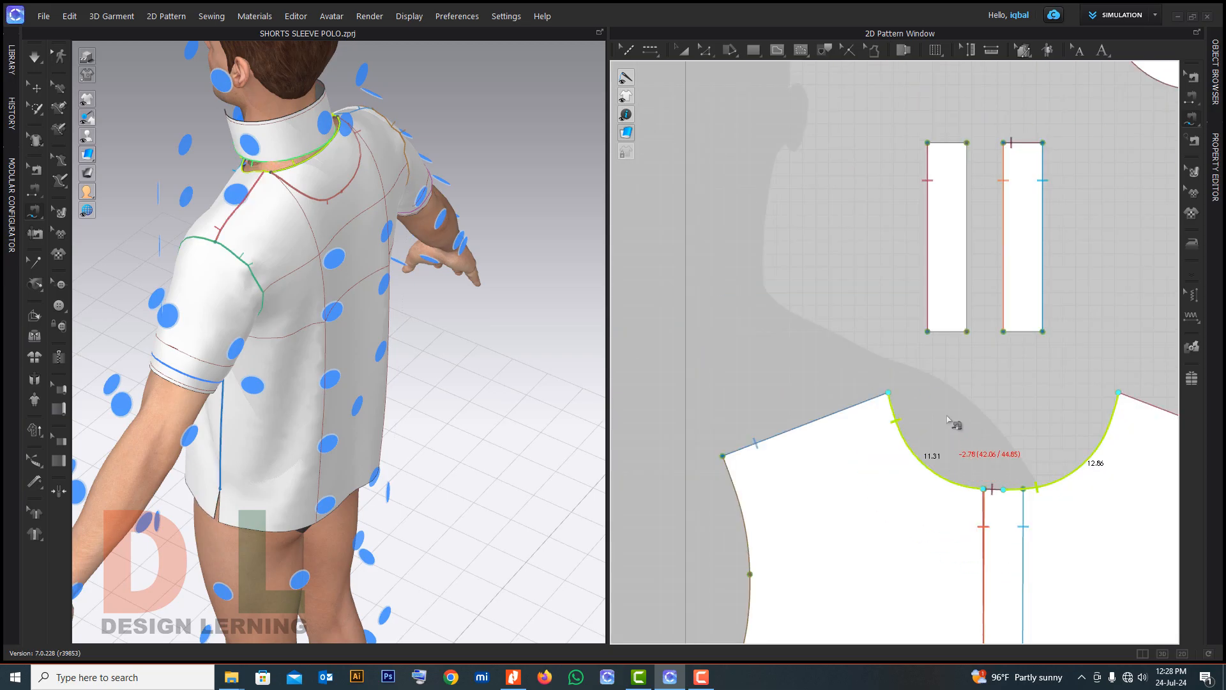
Add the left placket strip's top edge, from its outer corner to its midpoint, and complete the collar seam
scroll(941, 238, "up", 5)
scroll(941, 237, "up", 2)
left_click(856, 239)
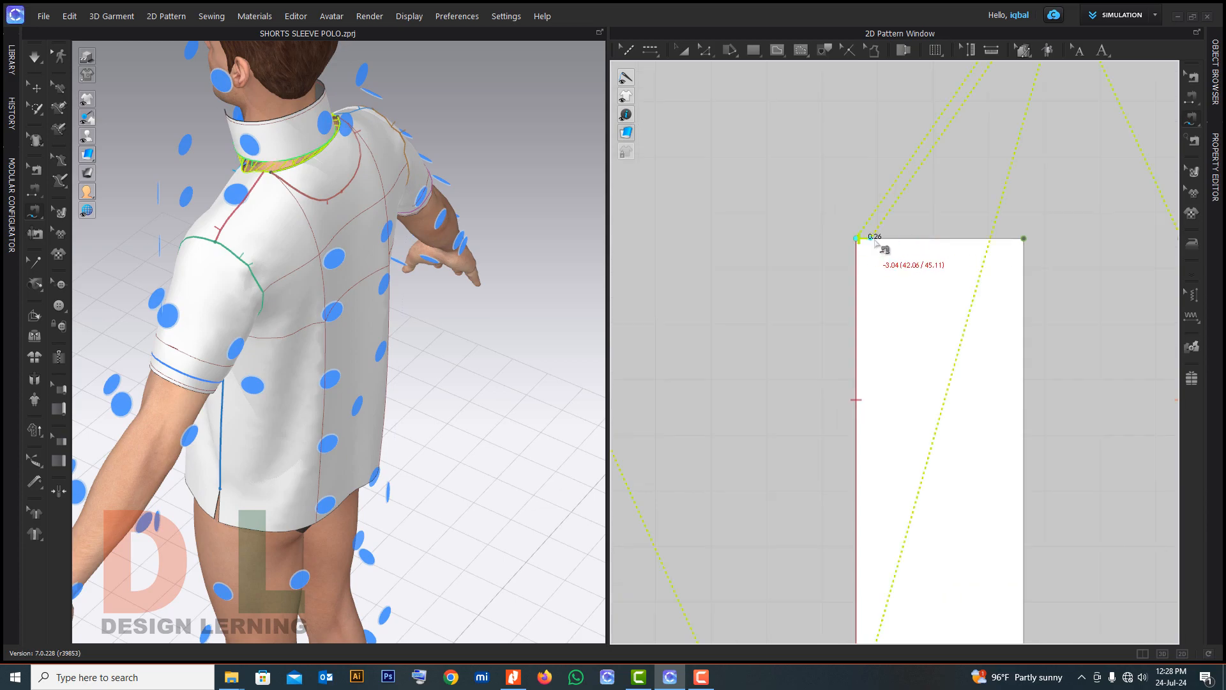
left_click(934, 239)
scroll(659, 281, "down", 3)
Simulate the shirt so the sewn collar drapes around the avatar's neck
right_click_drag(562, 275, 422, 273)
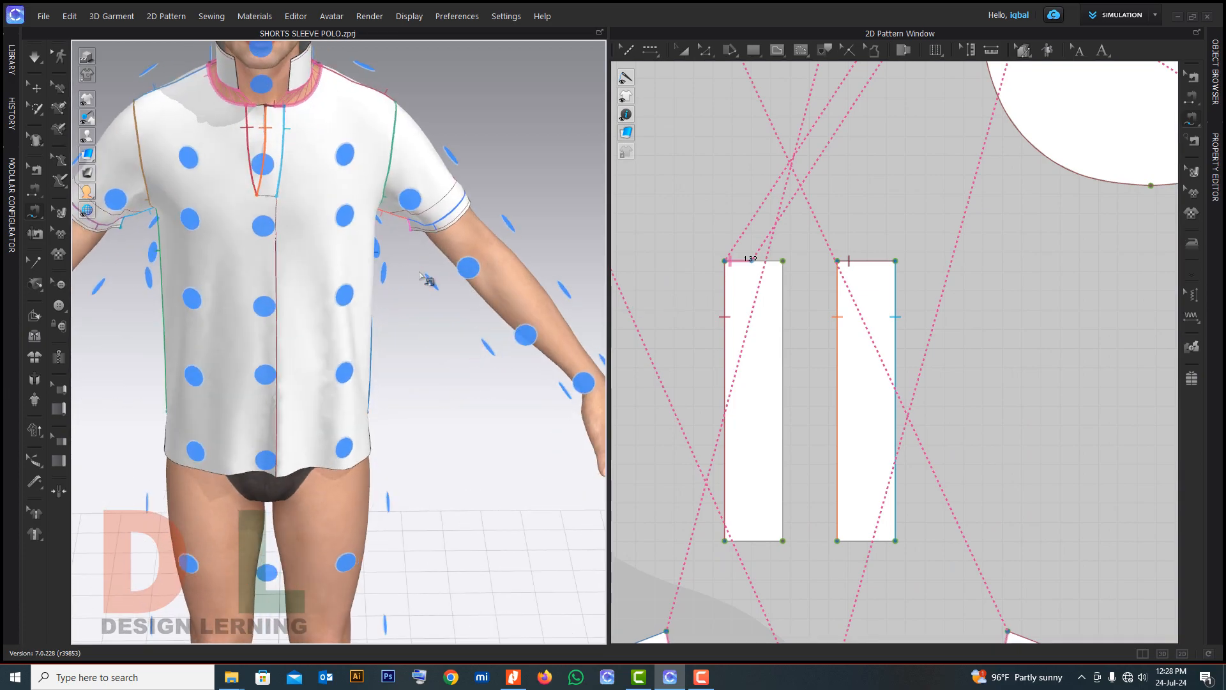
scroll(393, 271, "down", 2)
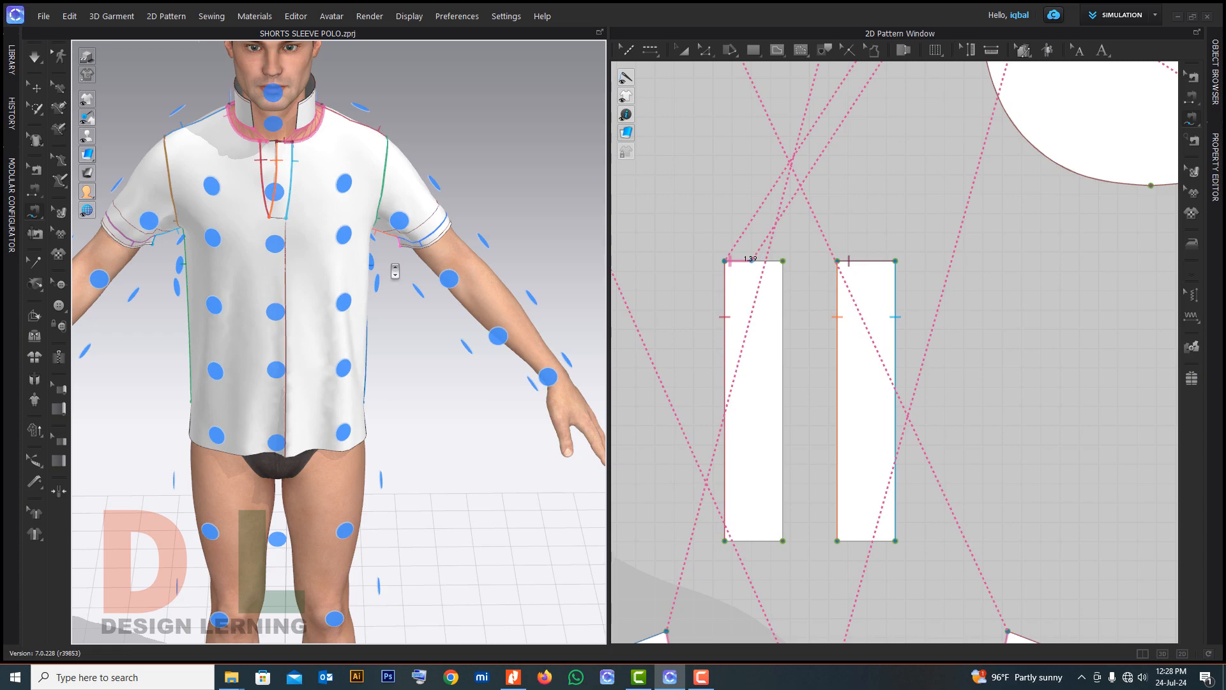
key("space")
mouse_move(229, 232)
right_mouse_down()
mouse_move(447, 224)
mouse_move(233, 241)
mouse_move(164, 225)
mouse_move(274, 219)
mouse_move(229, 225)
right_mouse_up()
key("space")
right_click_drag(449, 287, 482, 292)
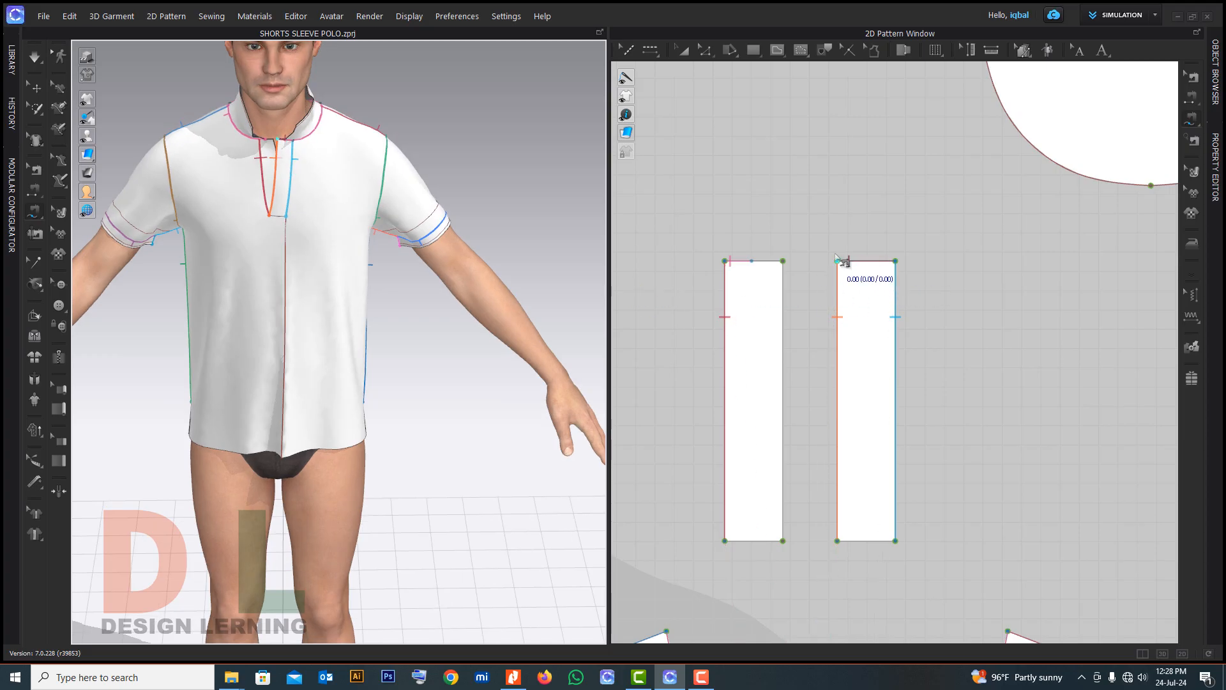
Free-sew the top ends of the two placket strips to each other
right_click_drag(274, 165, 341, 168)
left_click(783, 271)
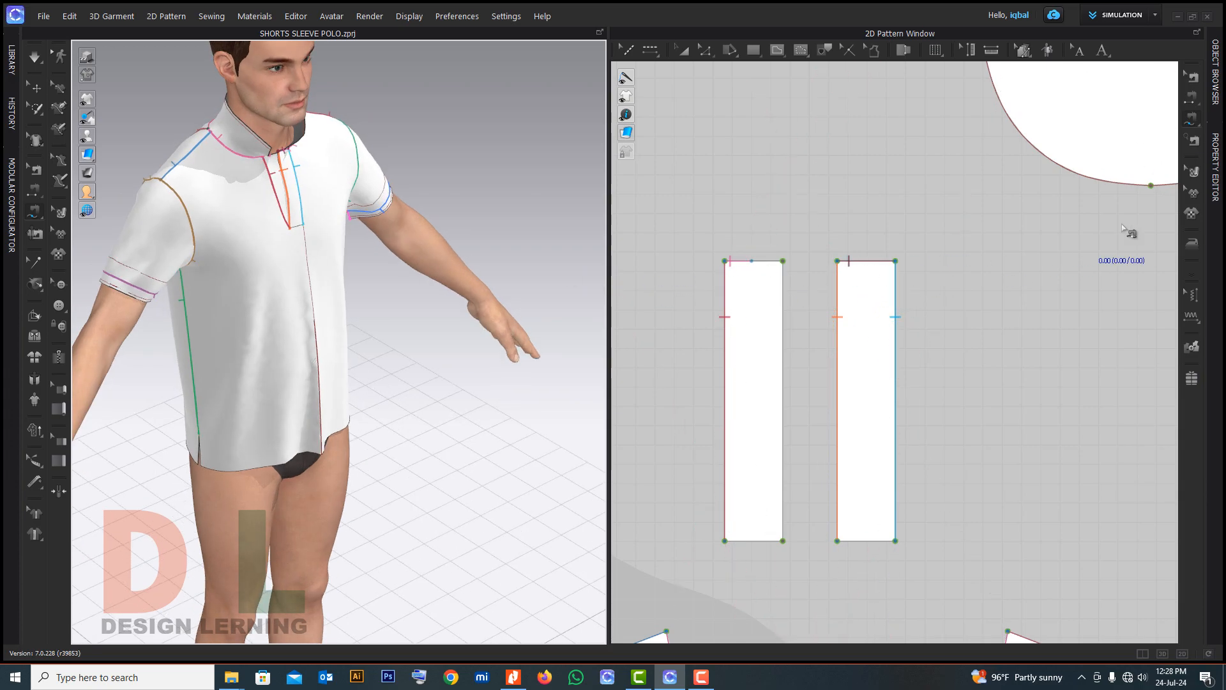
left_click(1192, 119)
left_click(1133, 131)
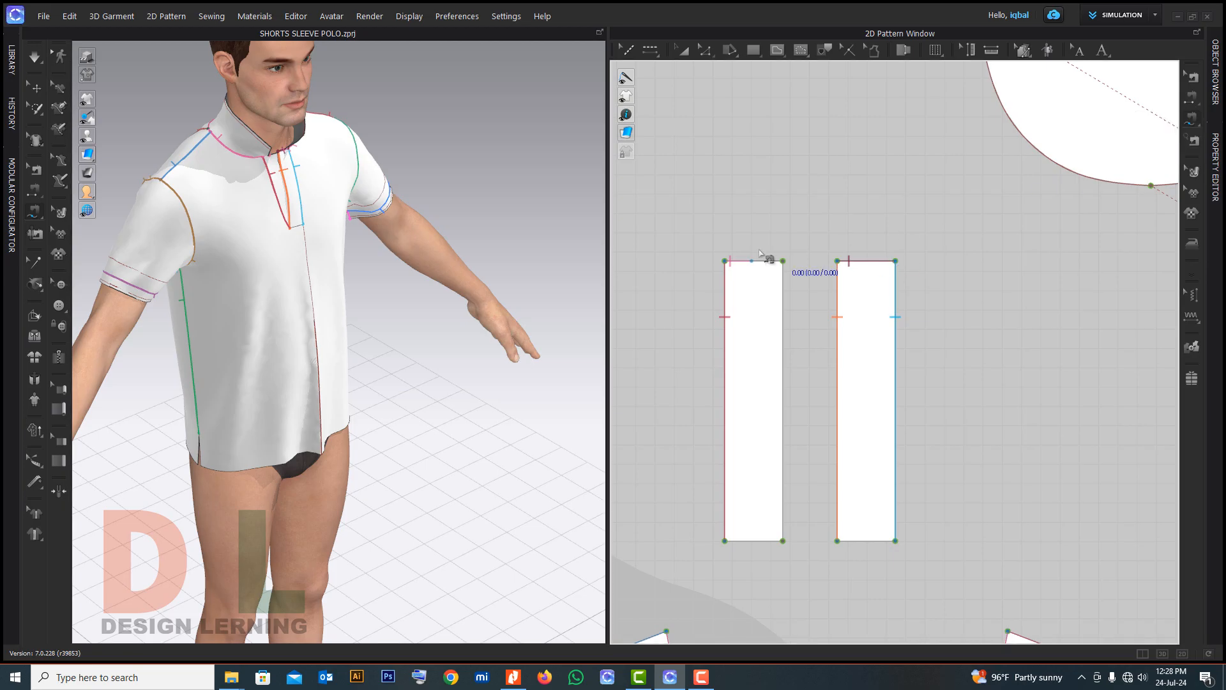
left_click(725, 261)
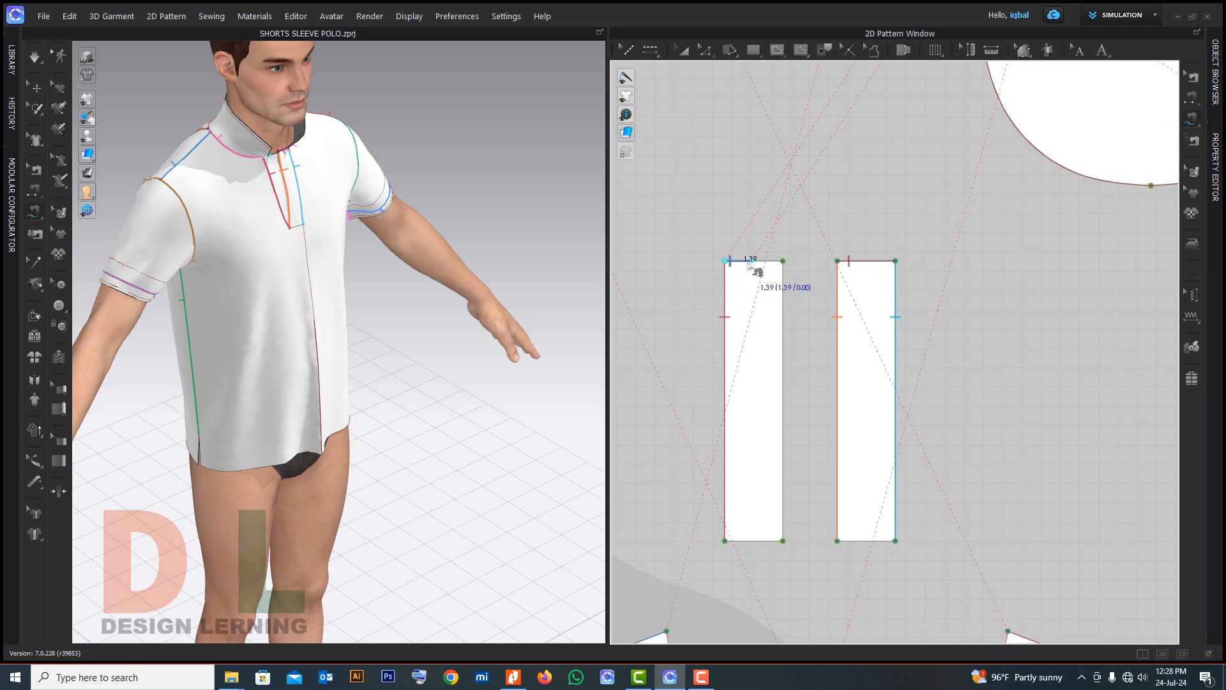
left_click(783, 261)
left_click(837, 261)
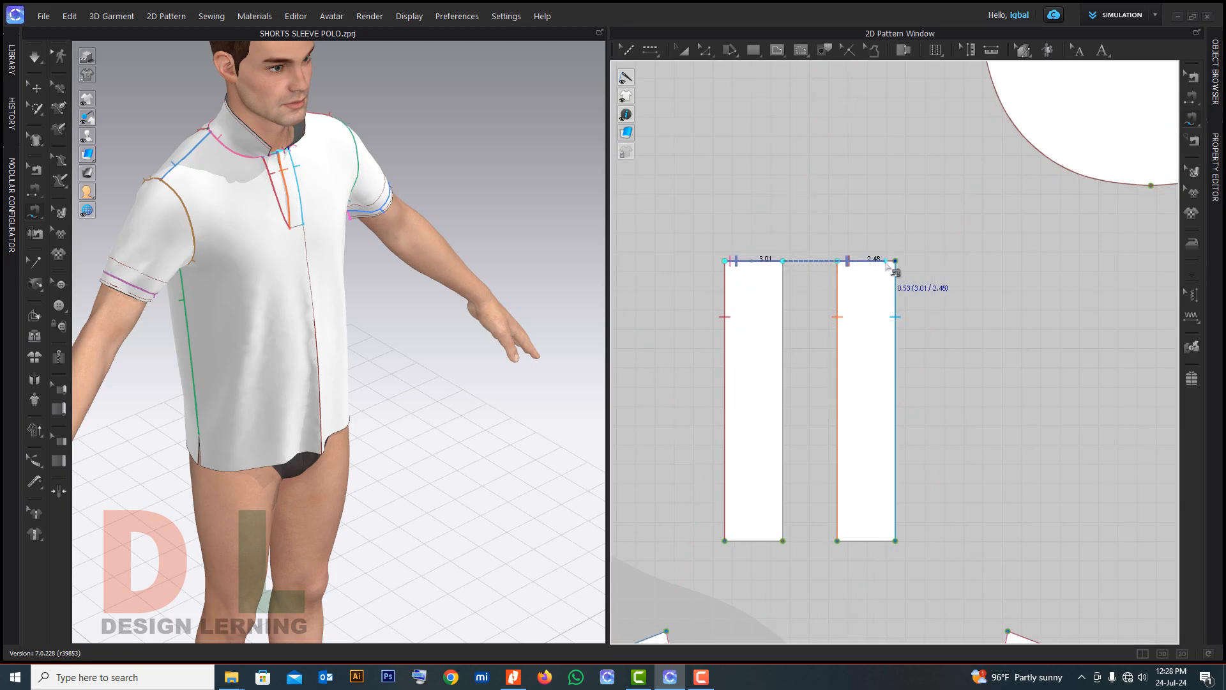
left_click(1027, 255)
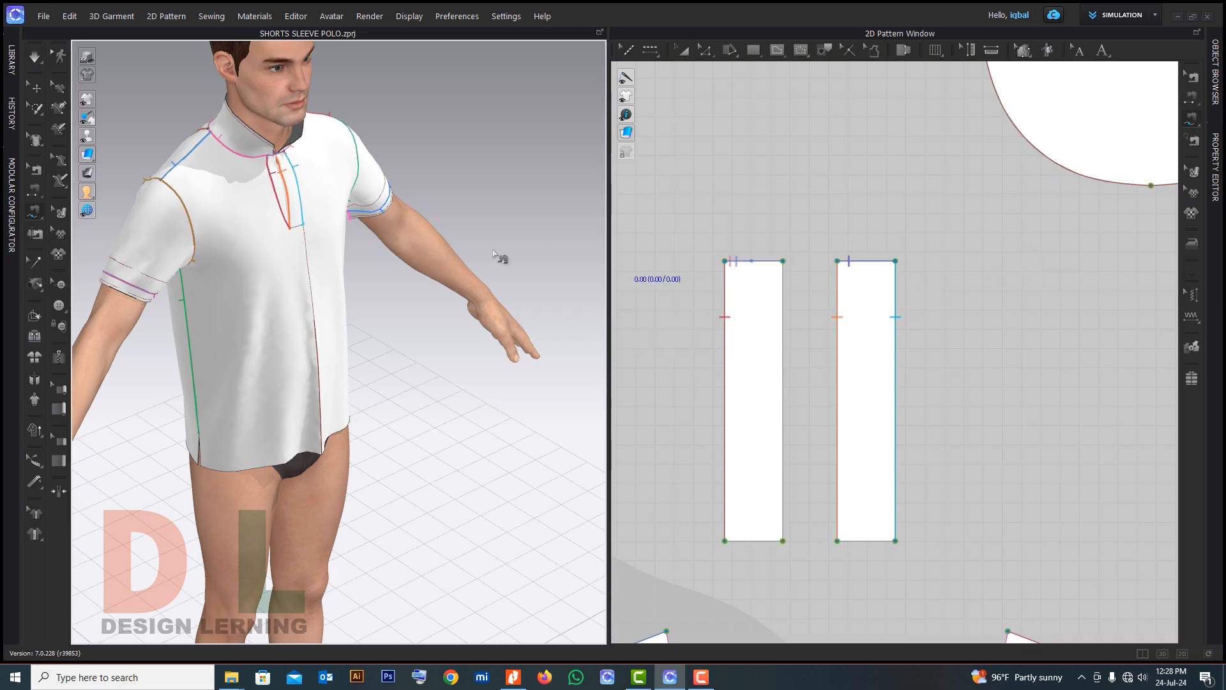
Free-sew the bottom ends of the two placket strips to each other
scroll(339, 207, "down", 2)
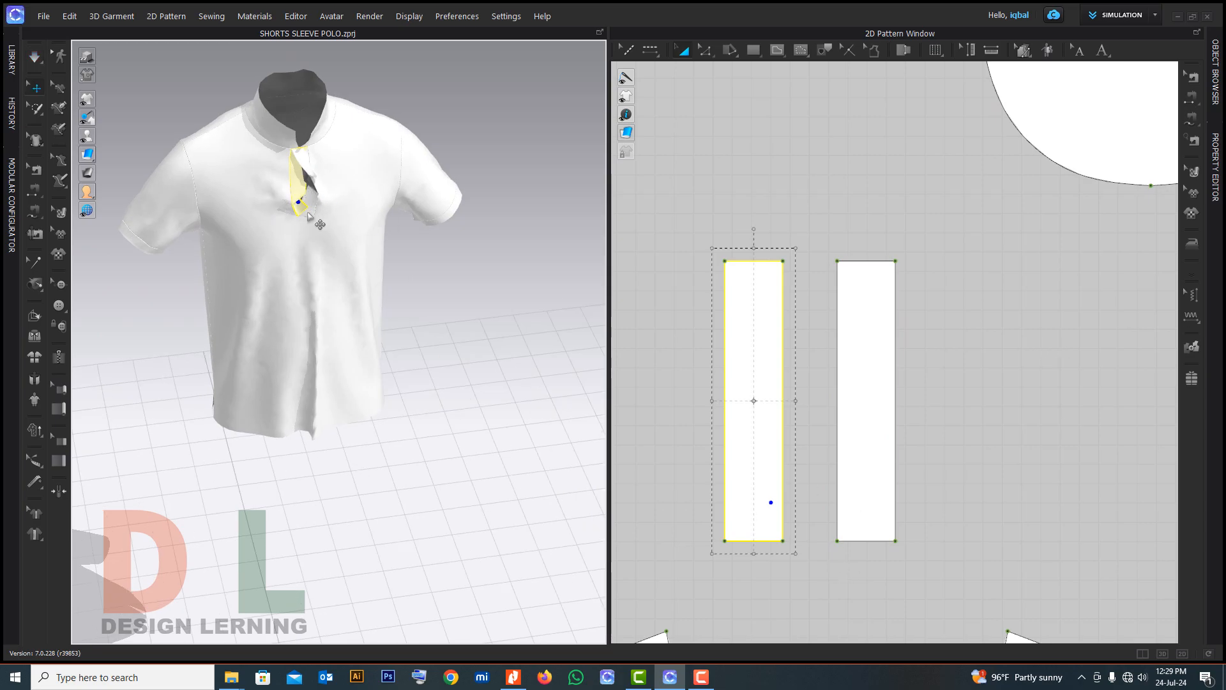
scroll(312, 217, "up", 5)
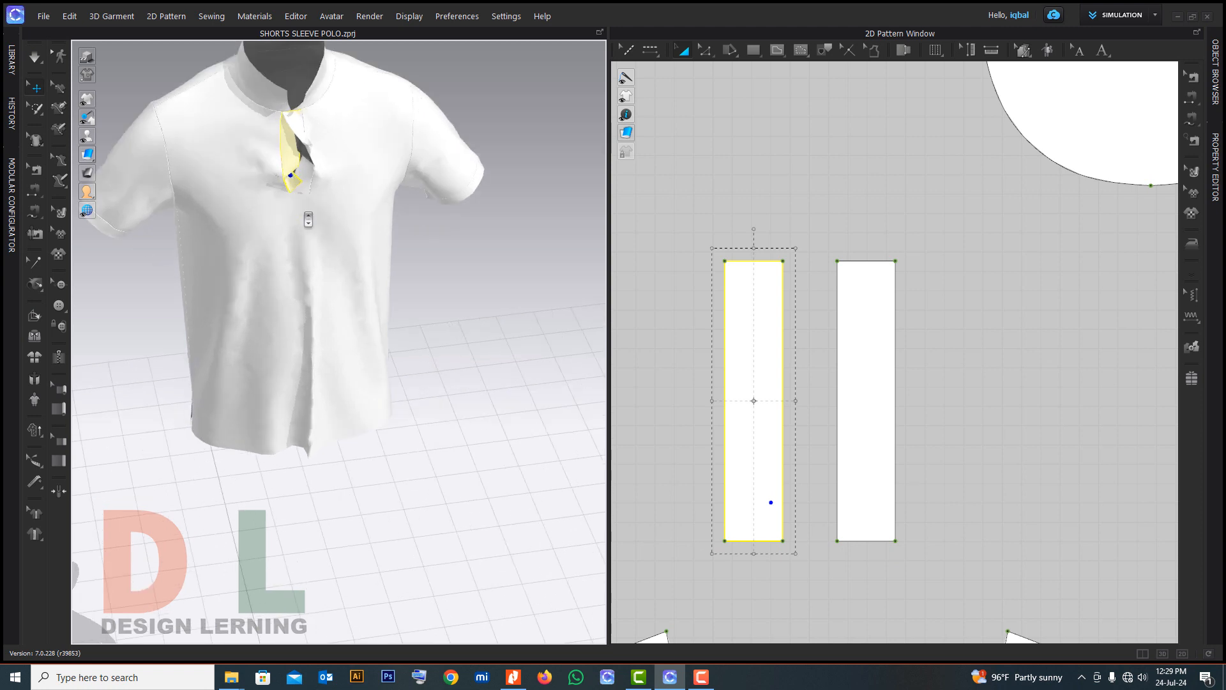
left_click(1198, 123)
left_click(1131, 123)
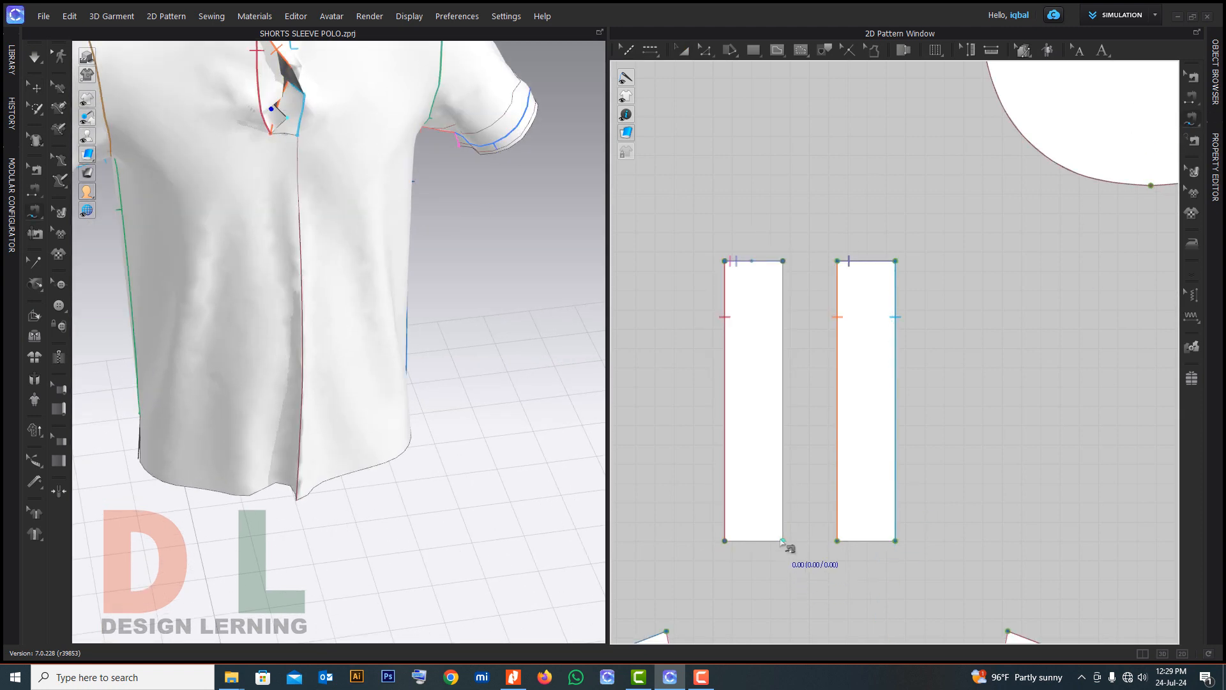
left_click(730, 542)
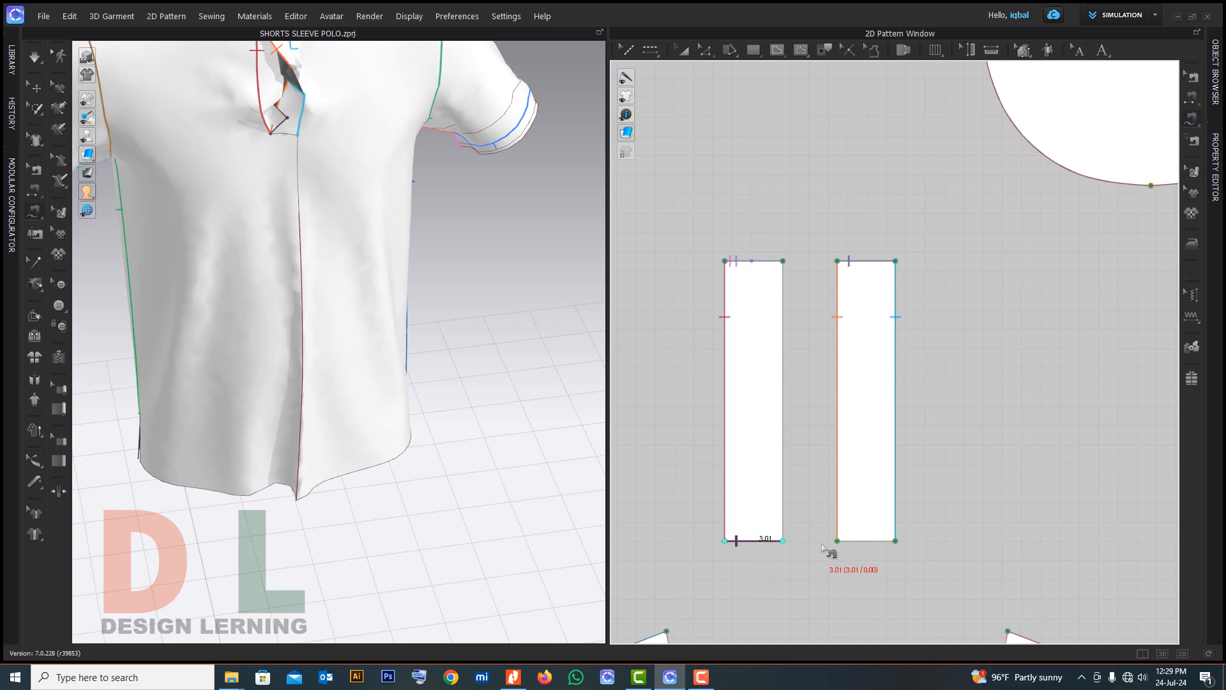
key("a")
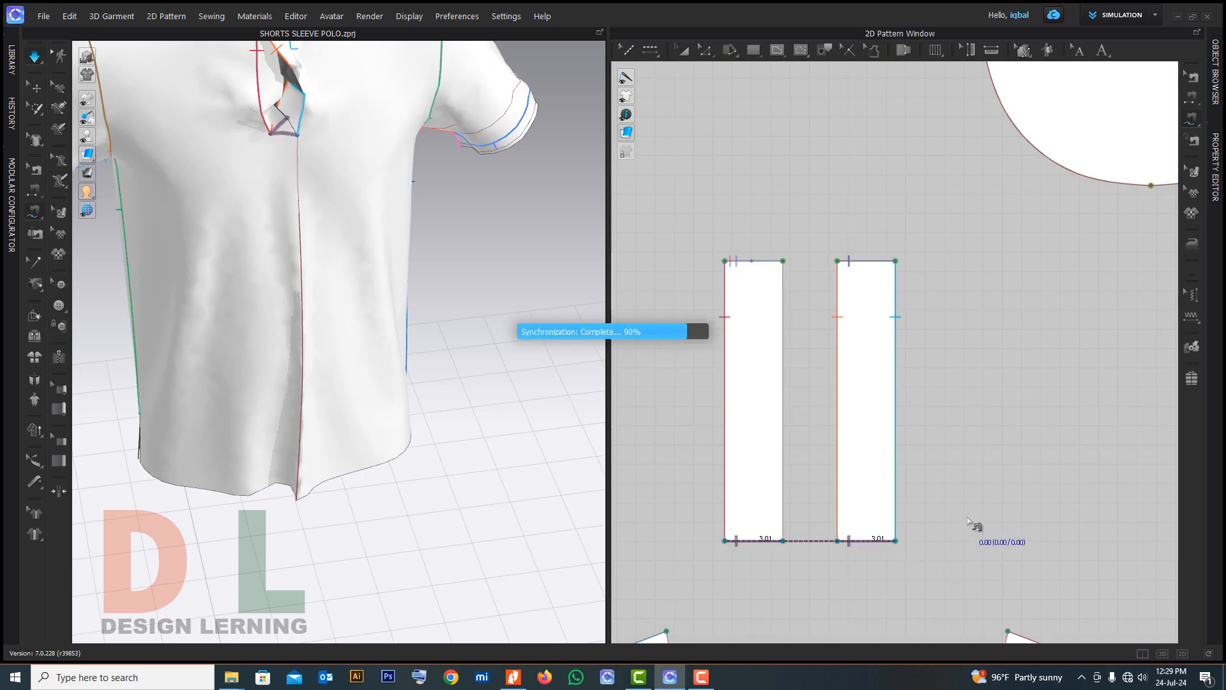
Simulate the shirt and pull the placket strips in 3D until the placket closes and lies flat
right_click_drag(300, 185, 299, 160)
scroll(340, 230, "down", 5)
left_click(769, 416)
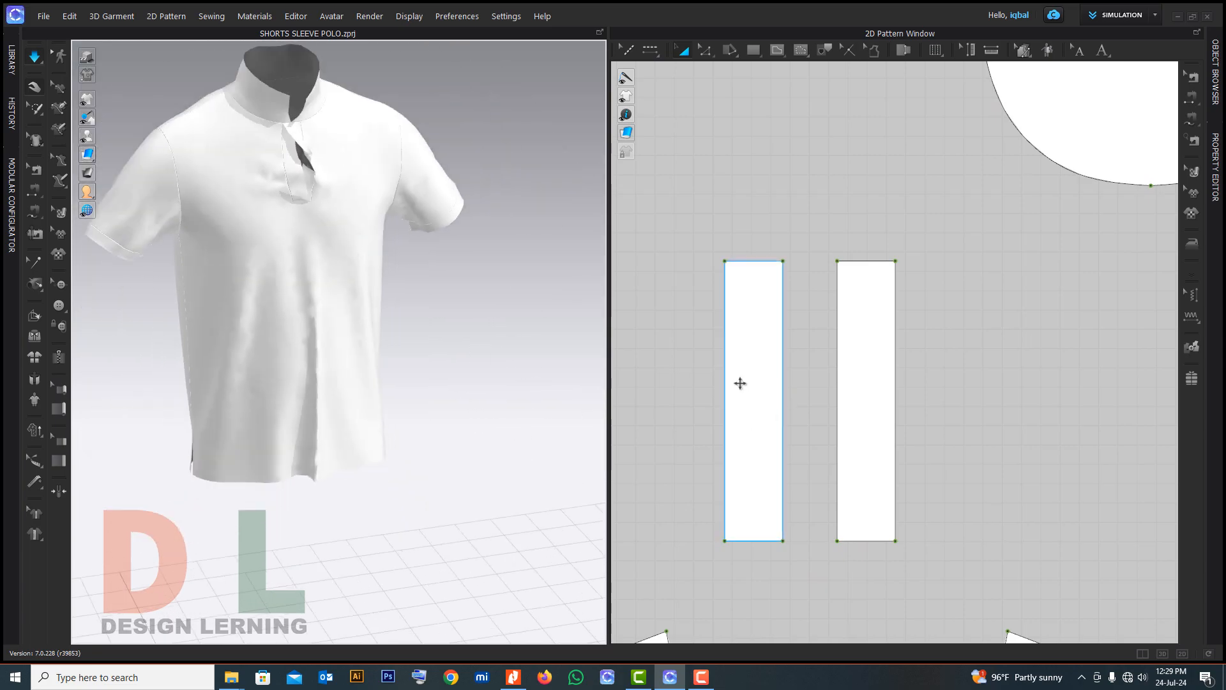
key("b")
right_click_drag(386, 313, 580, 211)
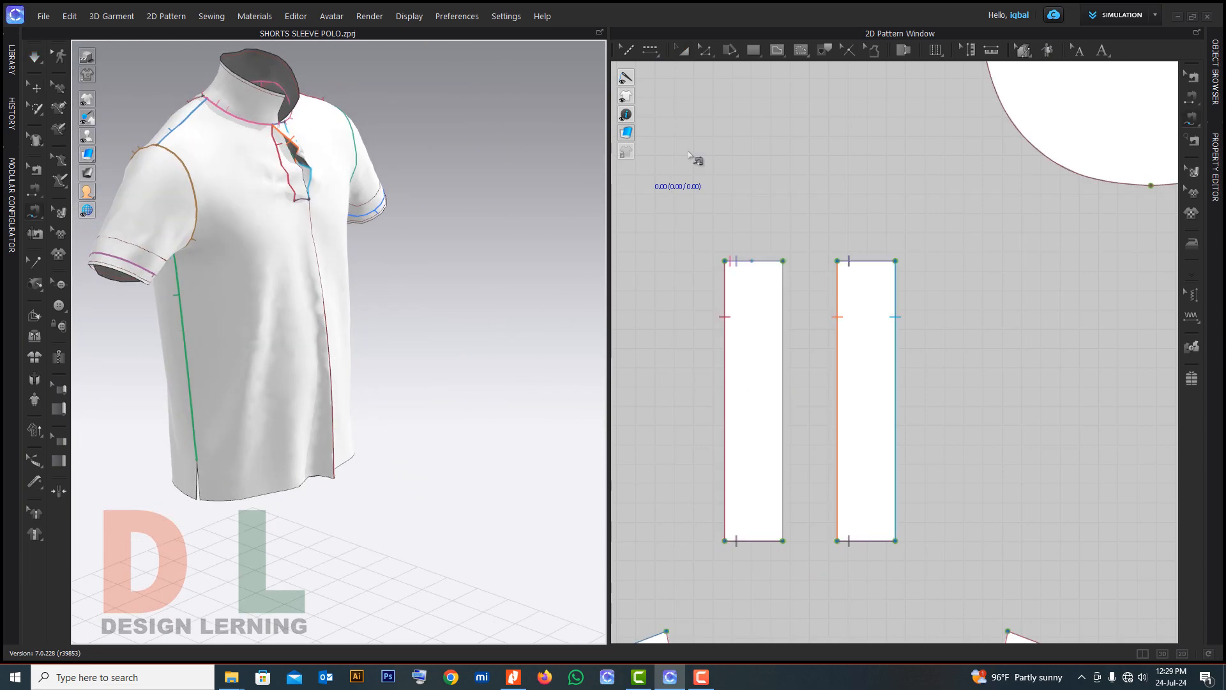
key("a")
left_click(317, 174)
right_click_drag(317, 174, 423, 224)
key("Escape")
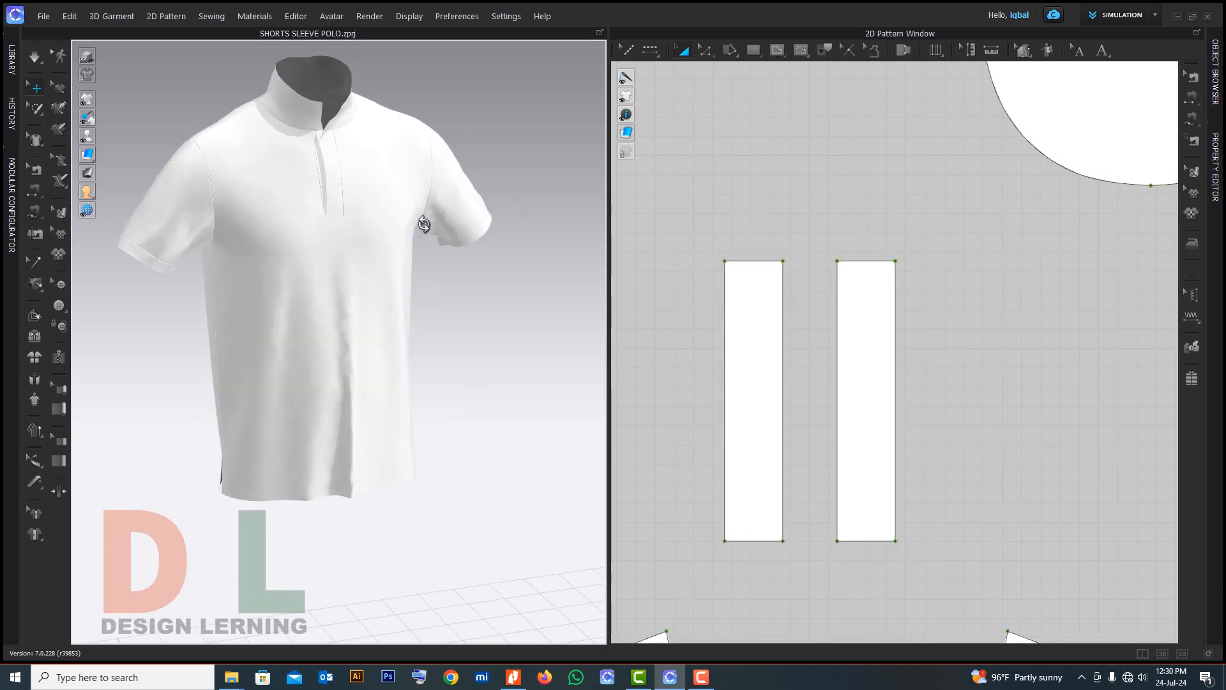
Examine the draped shirt from the front, side and back, and view the full set of pattern pieces
key("2")
scroll(346, 284, "up", 4)
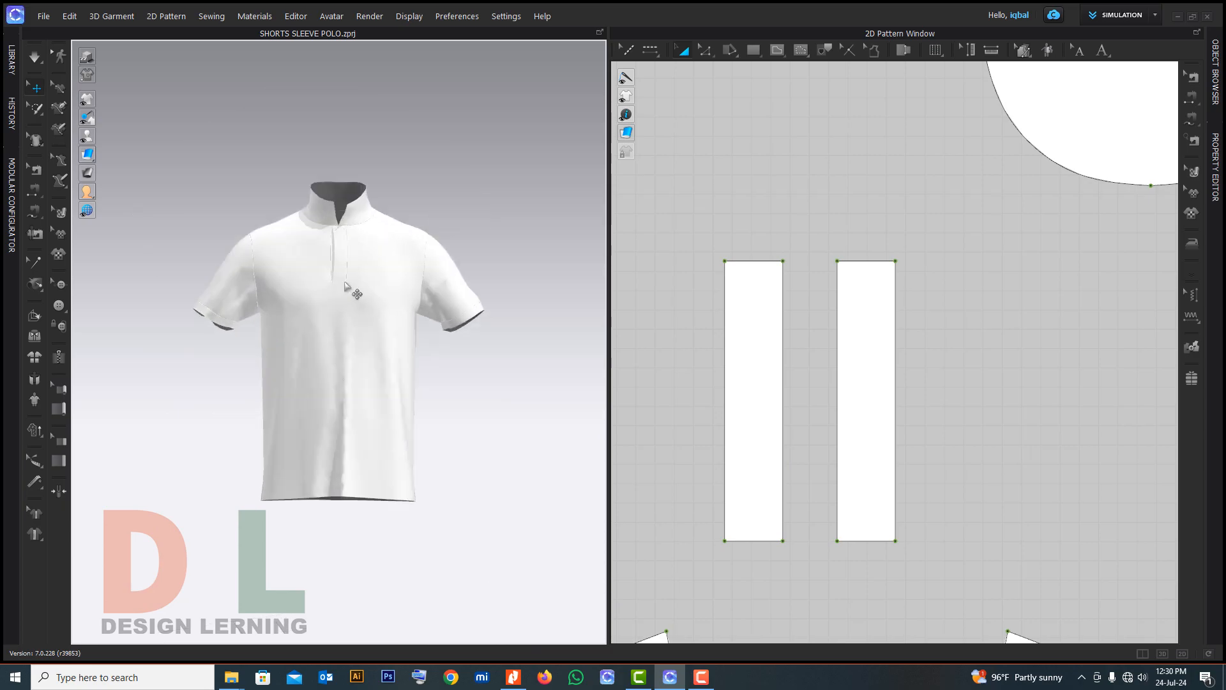
right_click_drag(401, 275, 215, 294)
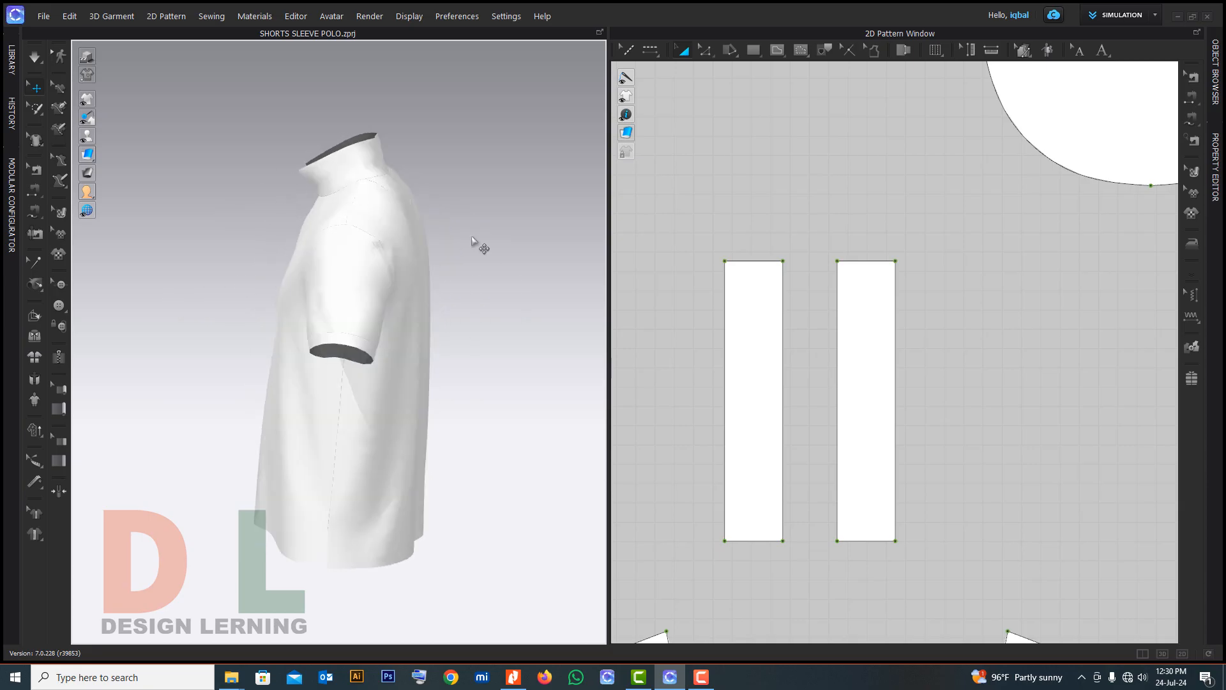
right_click_drag(399, 262, 927, 255)
scroll(924, 251, "down", 5)
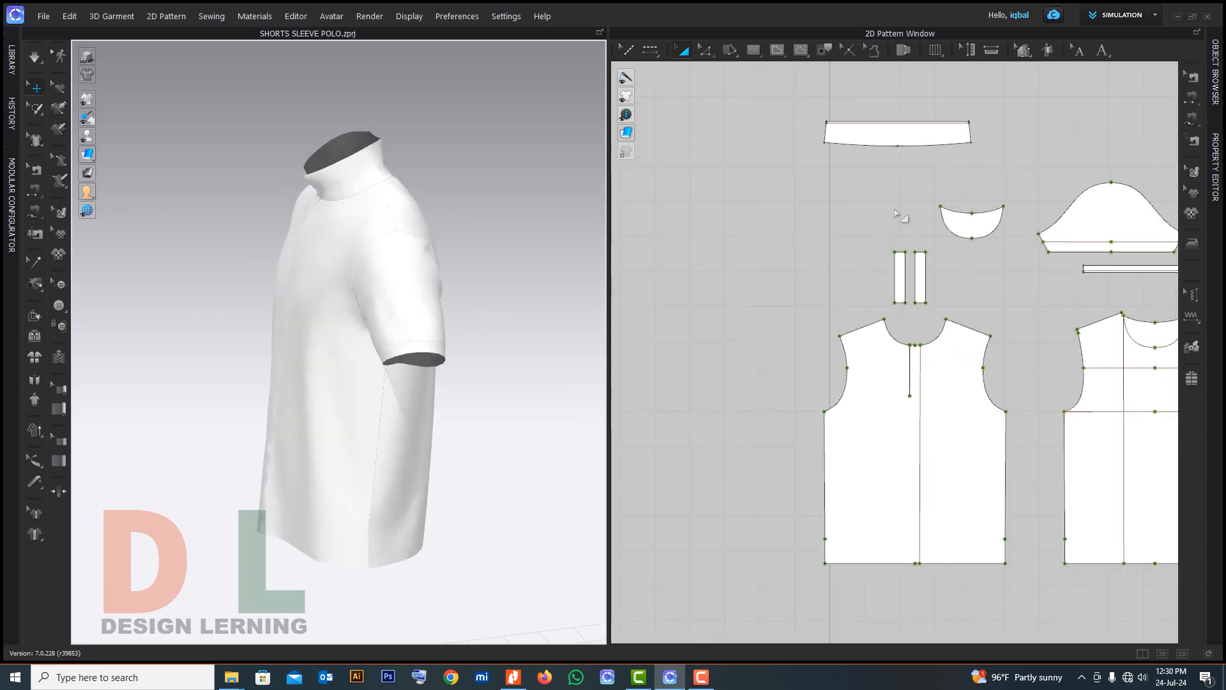
Draw a curved internal line on the collar from its lower-left corner to a point above the midpoint of the lower edge
left_click(942, 134)
scroll(943, 134, "up", 3)
scroll(943, 143, "down", 3)
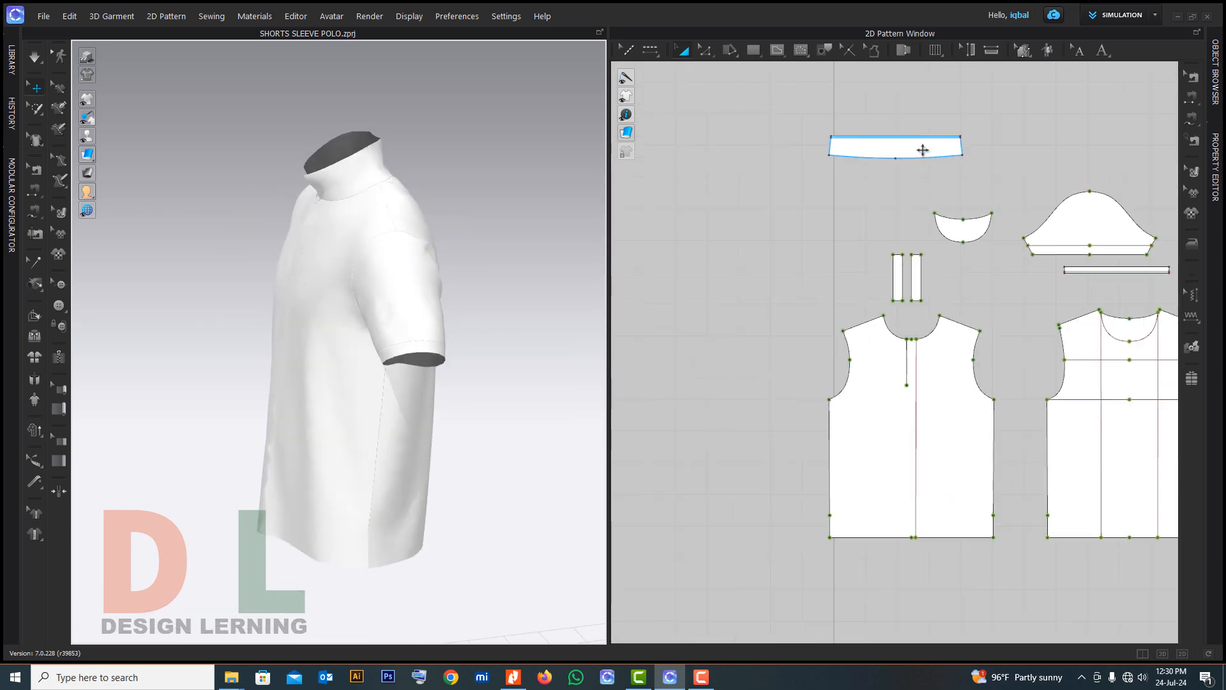
scroll(923, 140, "up", 4)
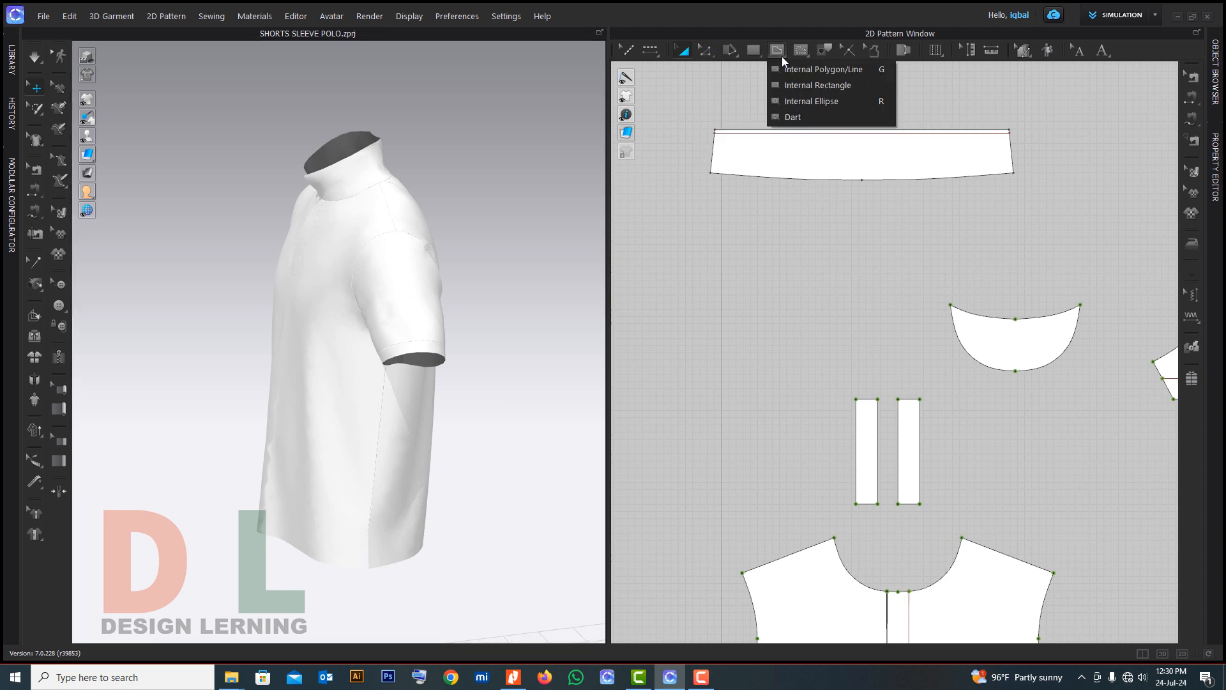
left_click(808, 69)
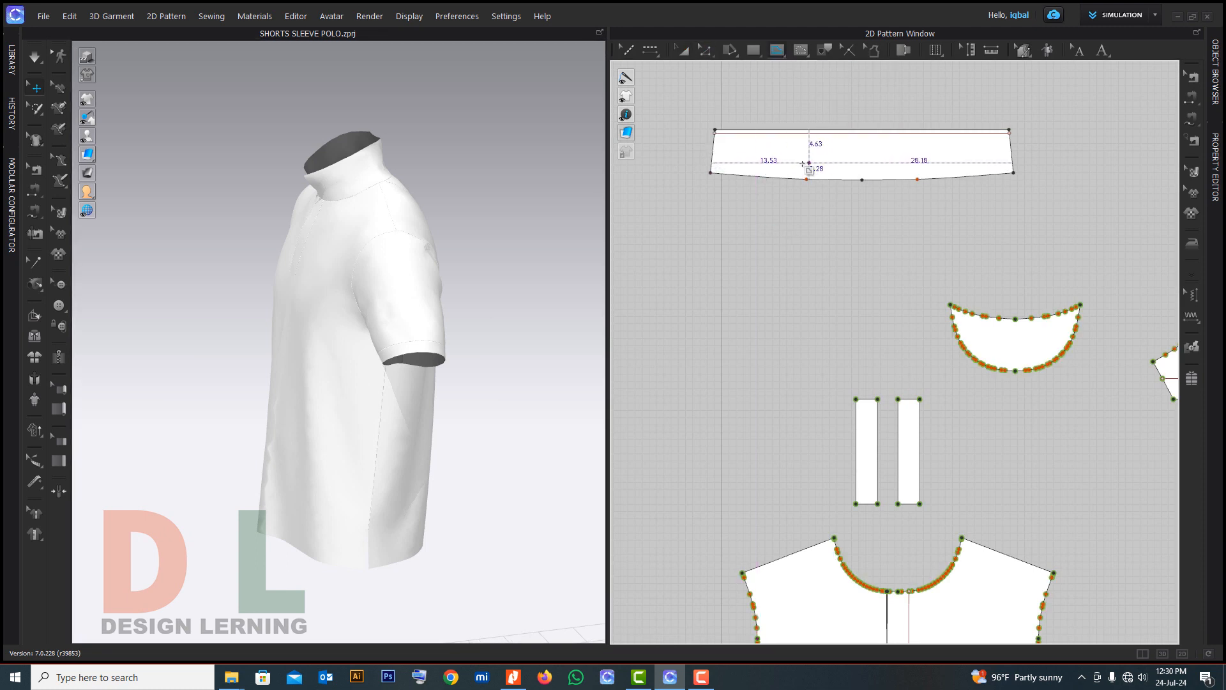
scroll(806, 164, "up", 3)
scroll(810, 168, "down", 3)
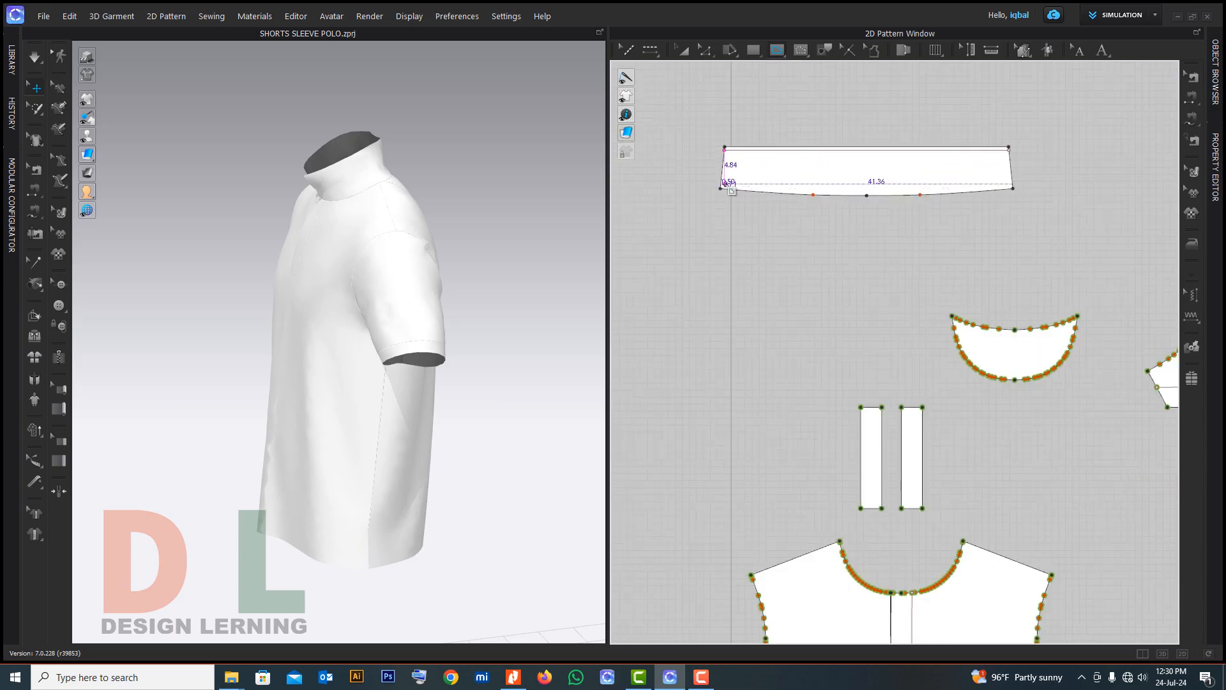
scroll(728, 185, "up", 5)
left_click(669, 217)
scroll(668, 217, "down", 4)
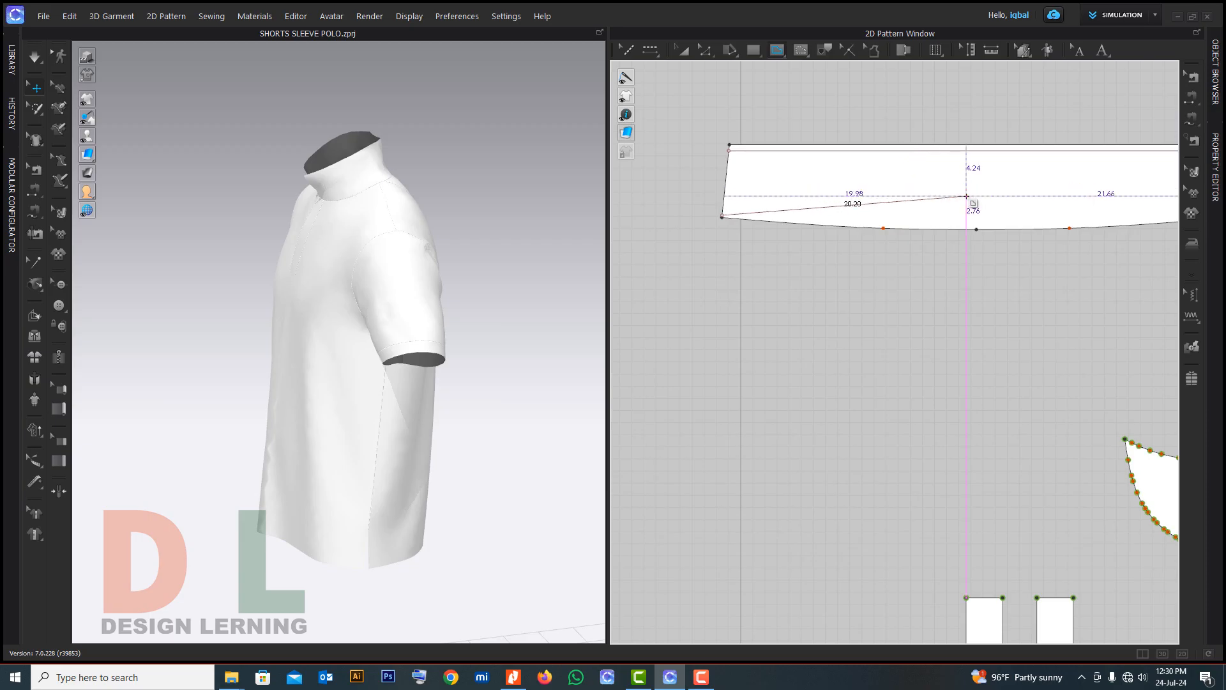
left_click(978, 196)
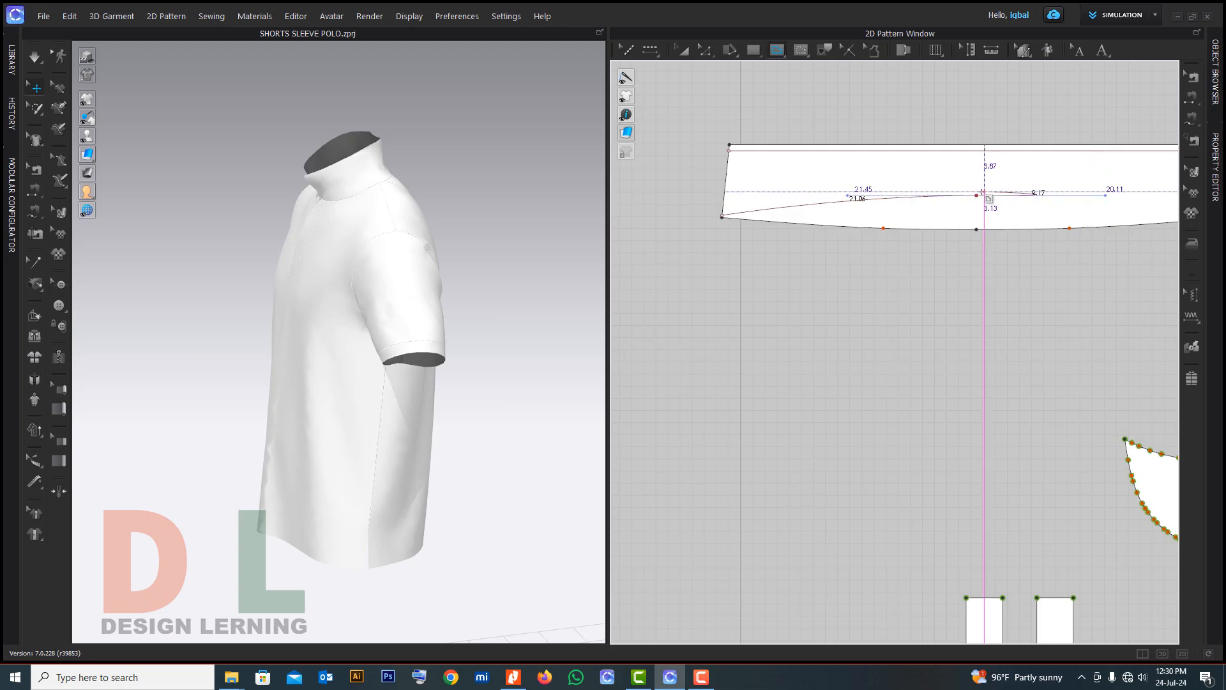
left_click(723, 216)
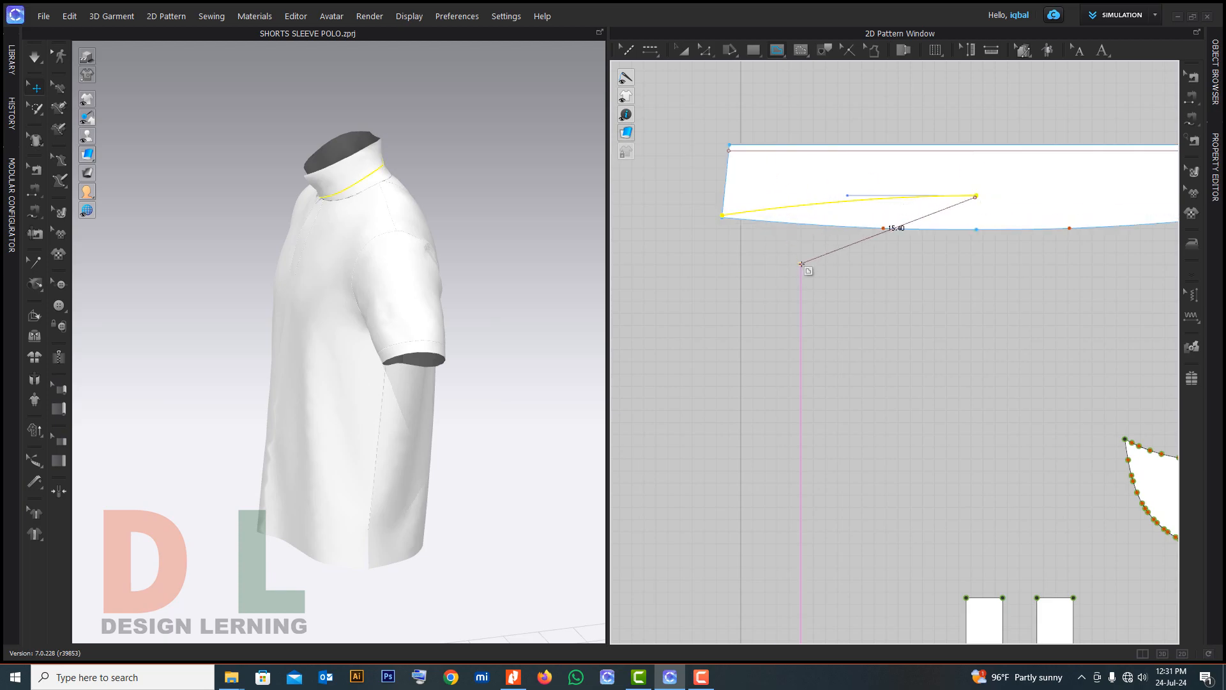
Copy the collar's curved internal line and paste the copy inside the right half of the collar
left_click(682, 51)
left_click(982, 152)
scroll(939, 214, "down", 3)
scroll(870, 197, "up", 3)
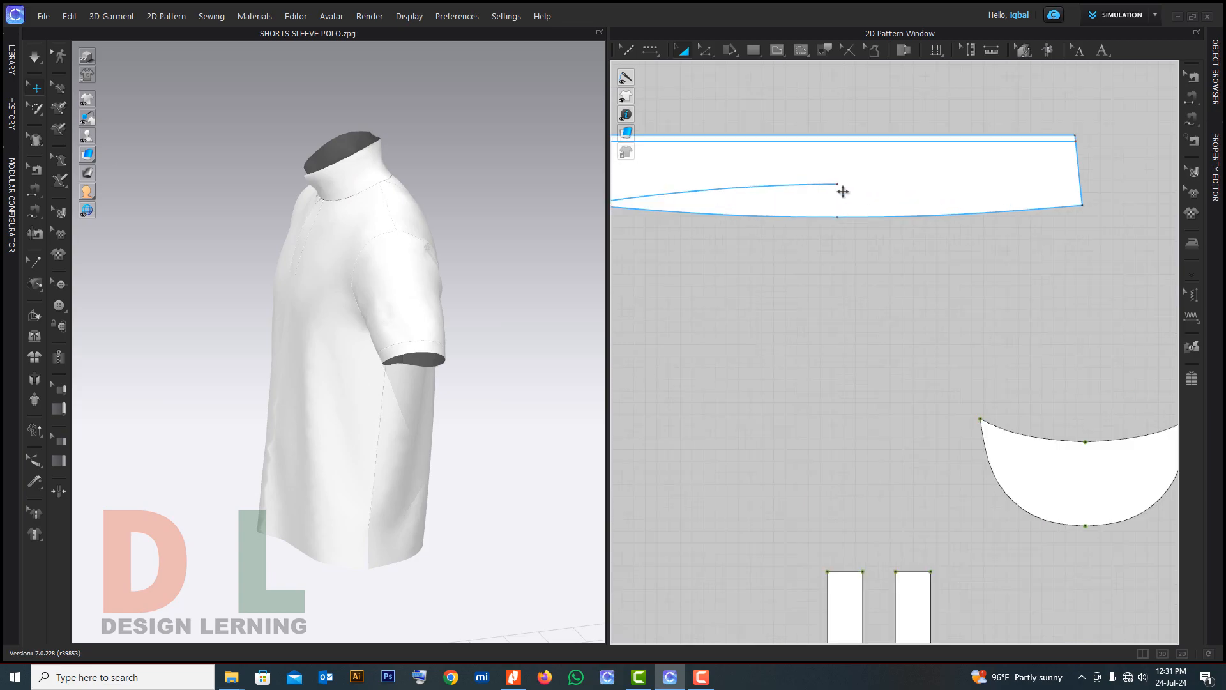
scroll(882, 205, "down", 3)
left_click(831, 195)
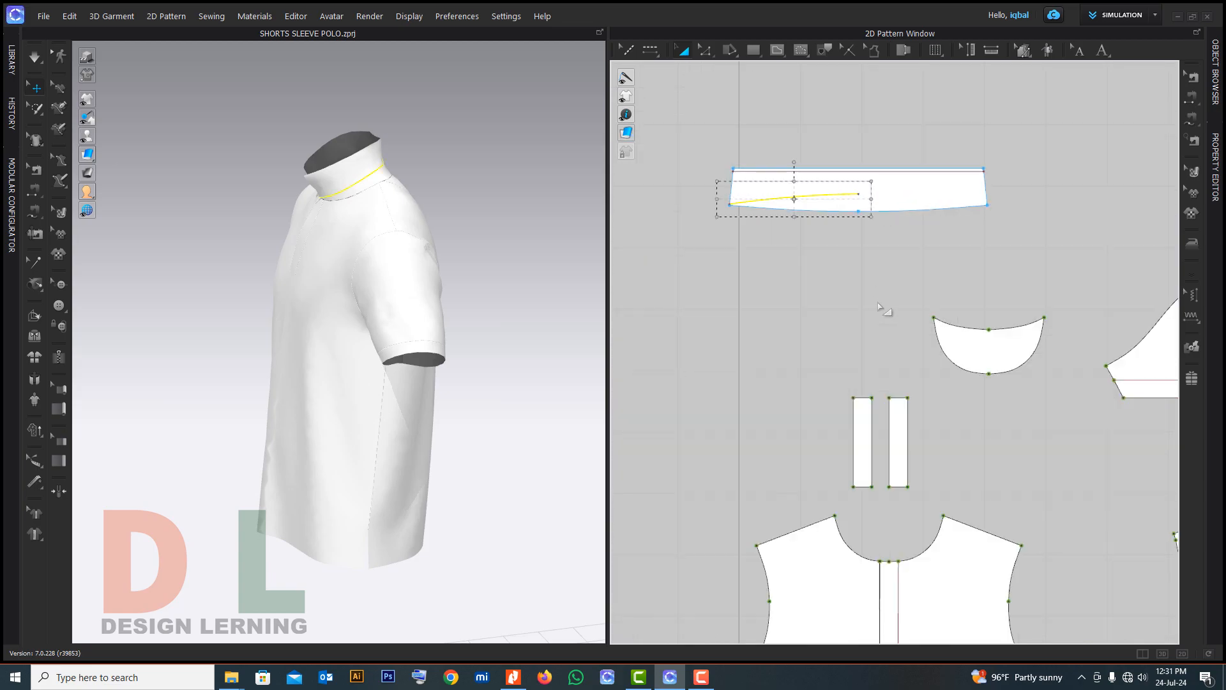
key("ctrl+c")
key("ctrl+v")
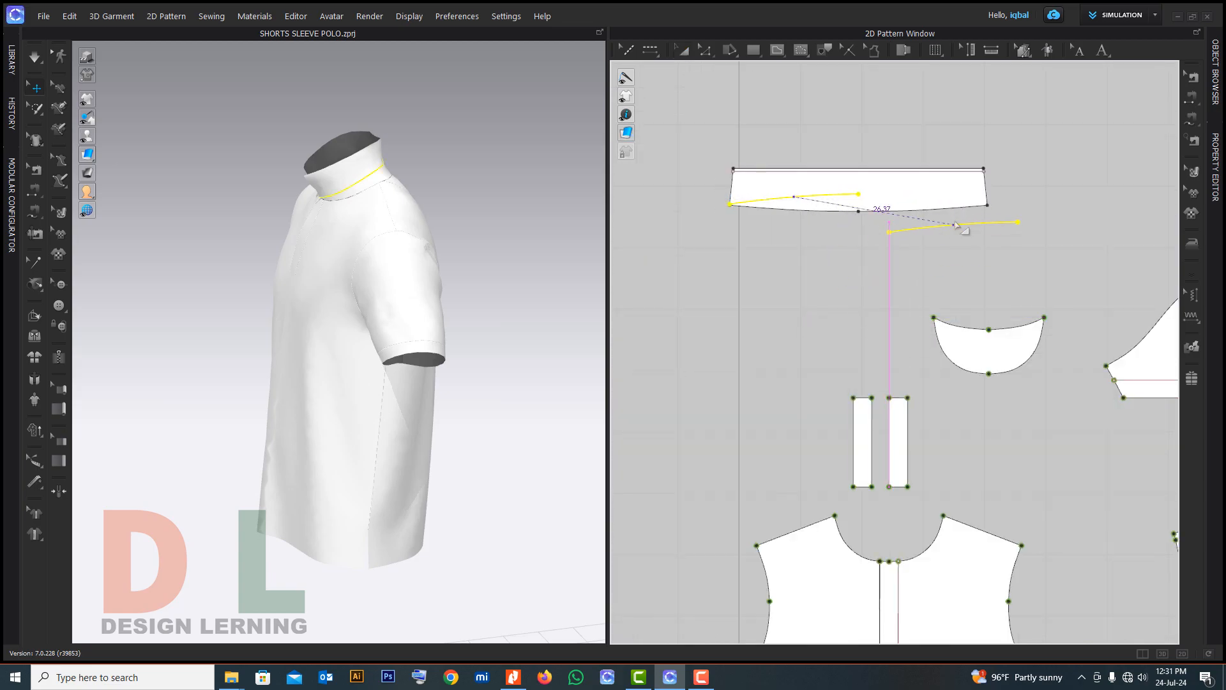
left_click(955, 226)
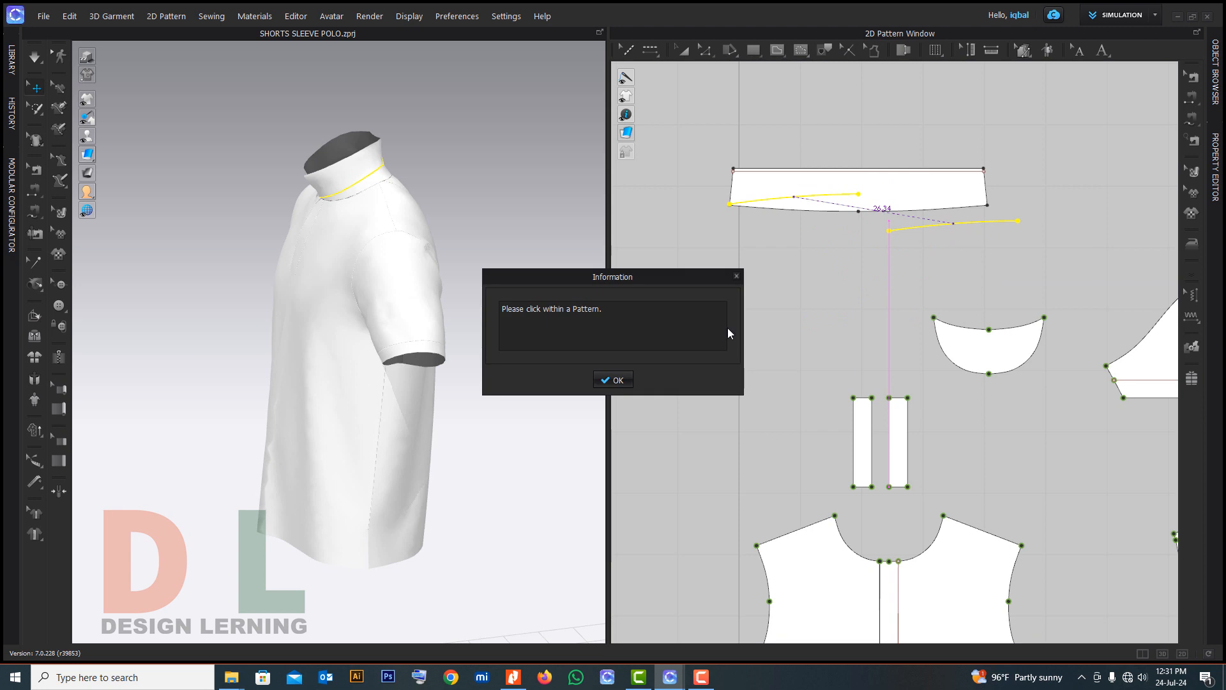
left_click(615, 379)
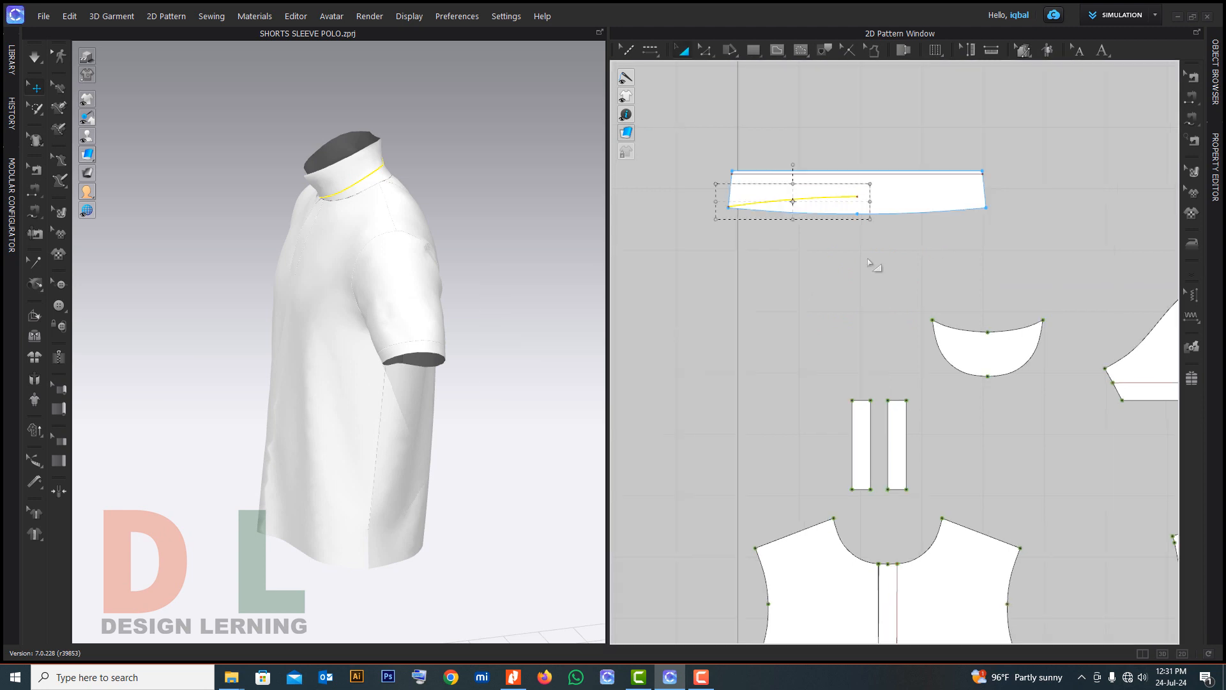
left_click(919, 196)
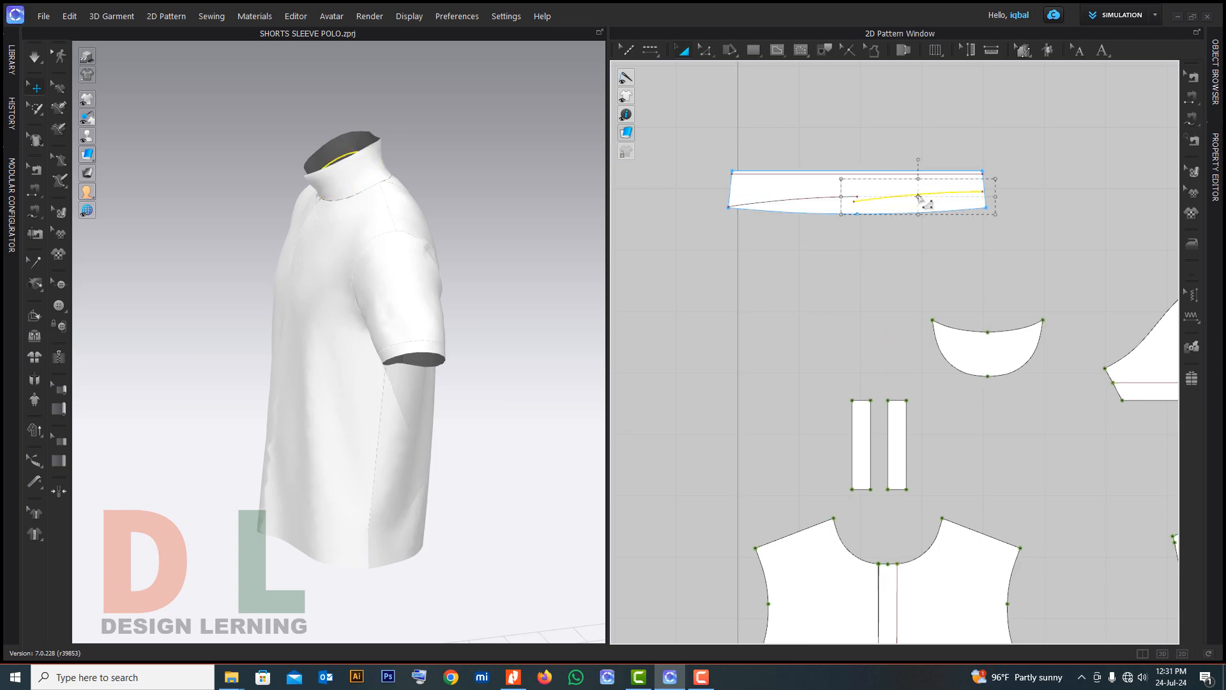
Flip the pasted curve horizontally and move it so its inner end meets the first curve at the collar's centre
right_click(918, 196)
mouse_move(998, 494)
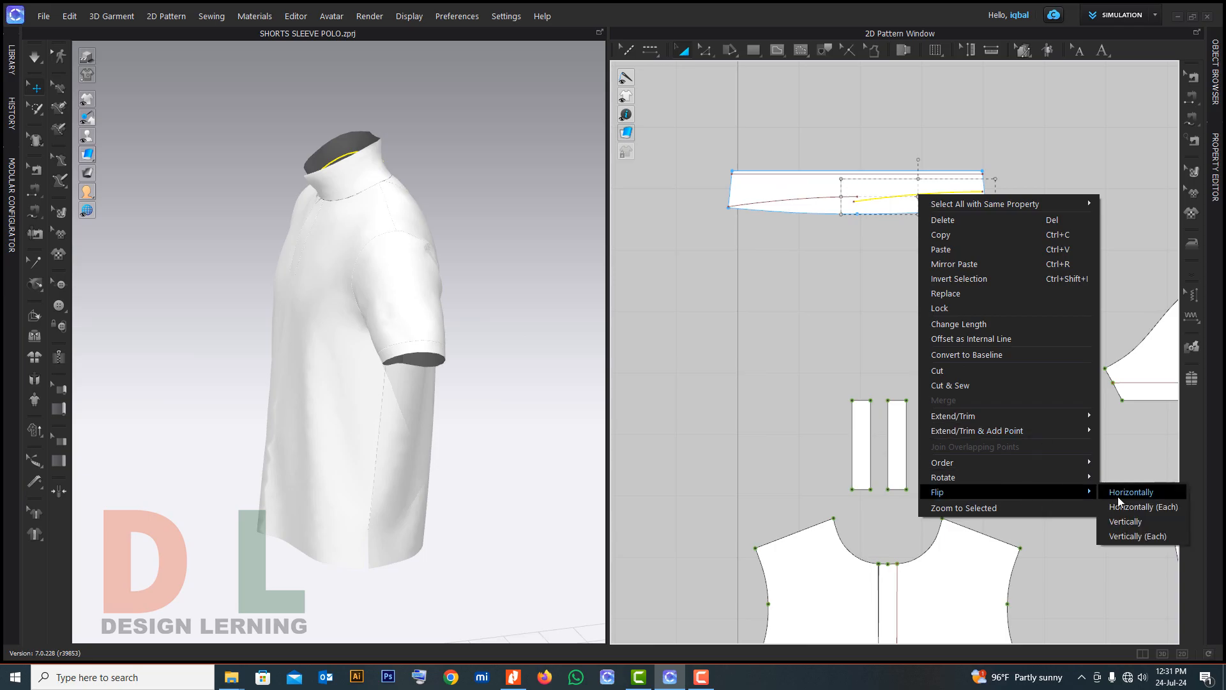
left_click(1109, 493)
scroll(926, 204, "up", 4)
scroll(784, 179, "down", 2)
scroll(825, 219, "up", 3)
left_click_drag(922, 263, 937, 282)
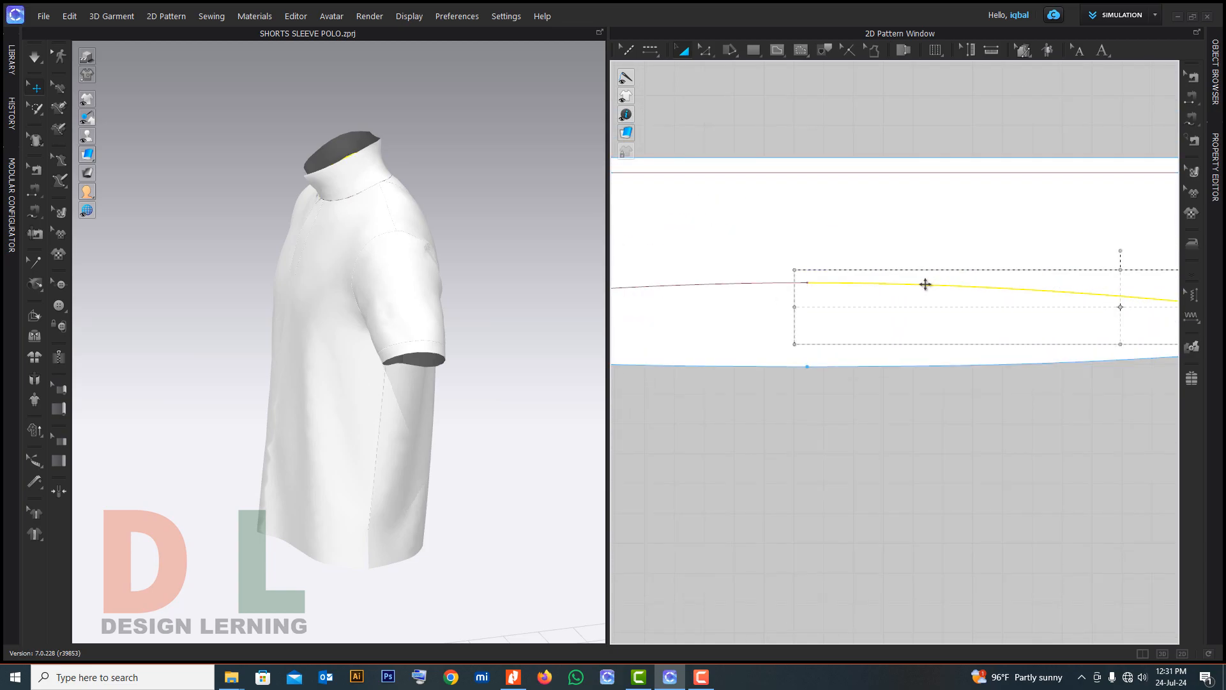
scroll(780, 276, "down", 3)
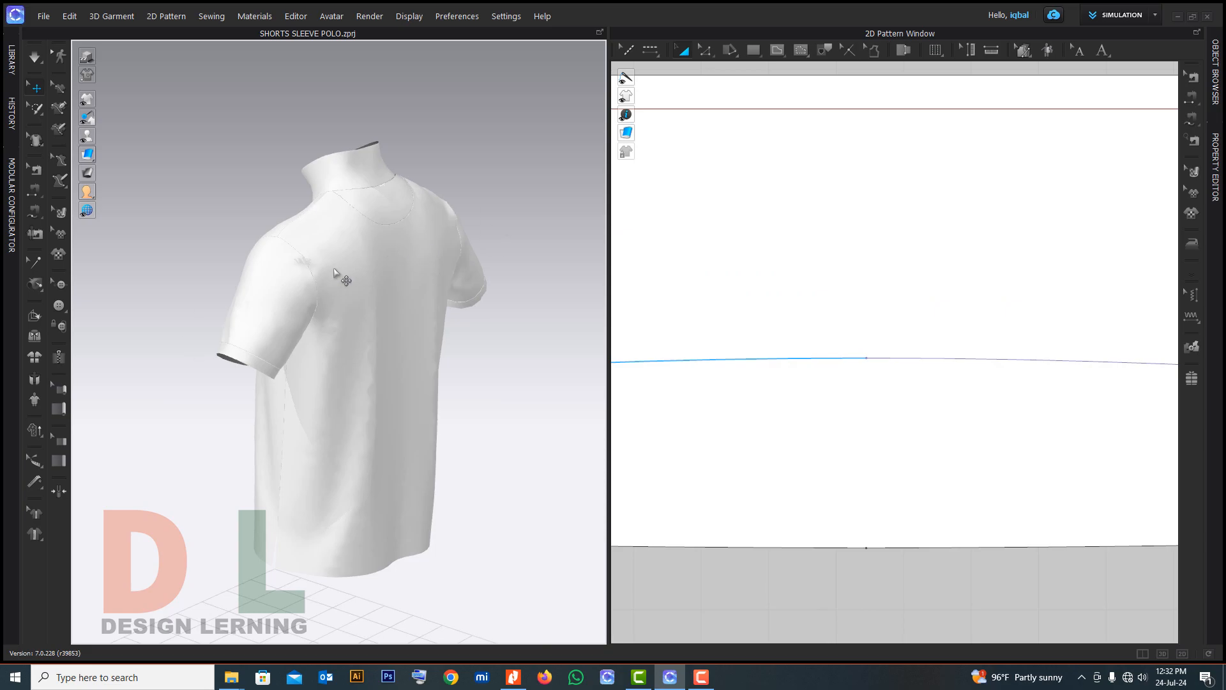
Start Fold Arrangement and convert the left half of the collar curve to an internal line
left_click(34, 314)
left_click(757, 331)
left_click(774, 358)
right_click_drag(402, 266, 534, 276)
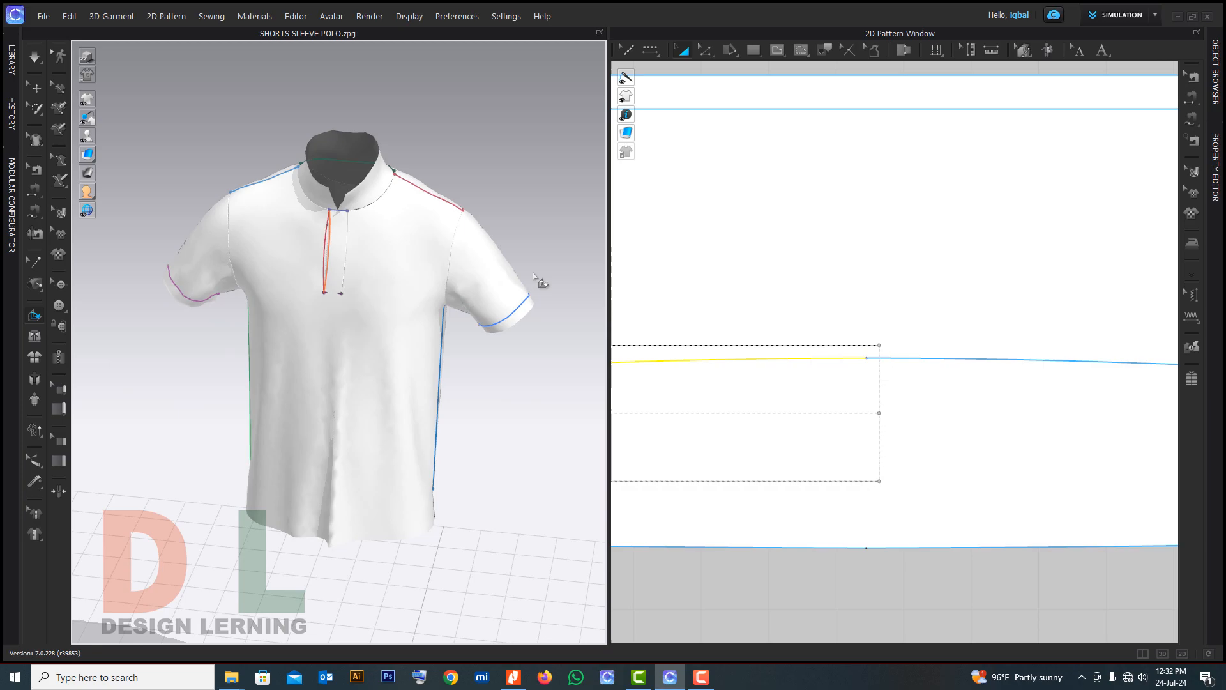
right_click(804, 358)
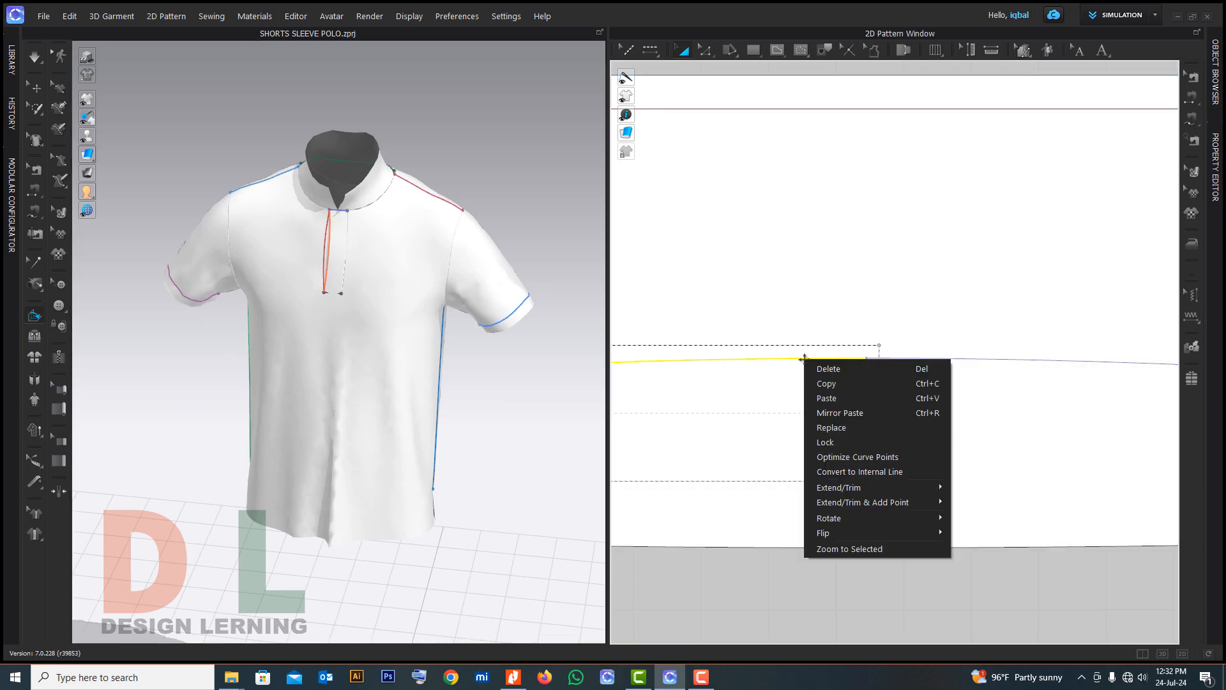
left_click(879, 470)
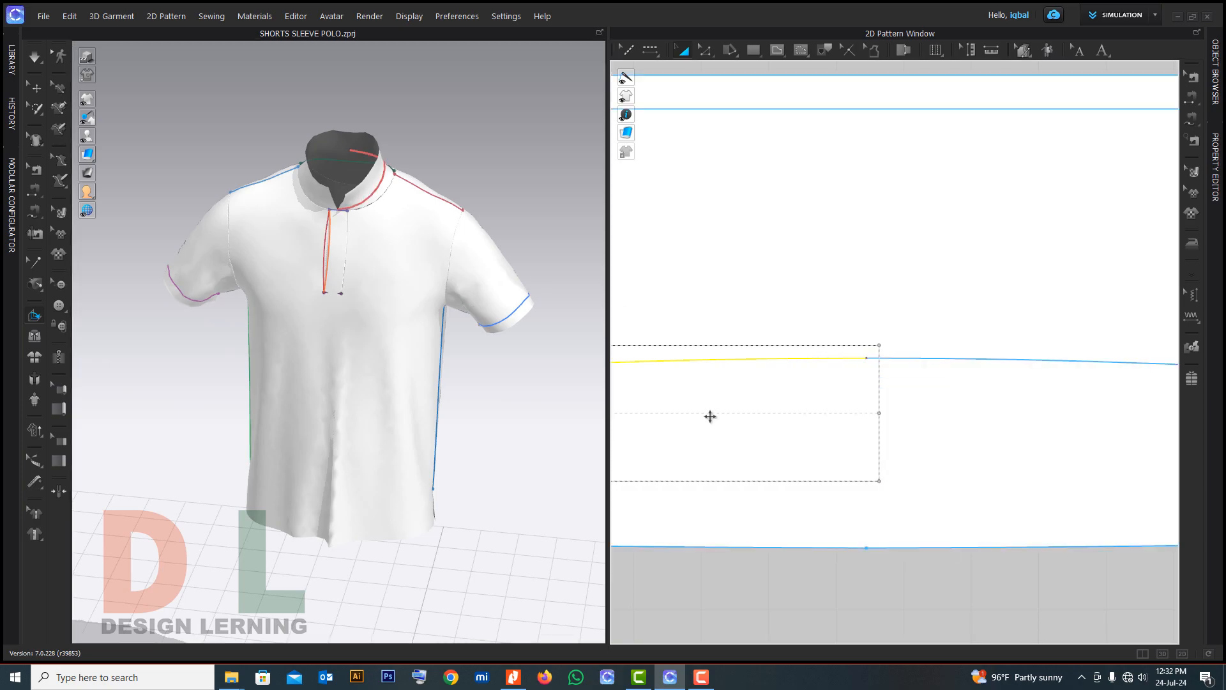
Convert the right half of the collar curve to an internal line
scroll(709, 417, "down", 3)
left_click(882, 394)
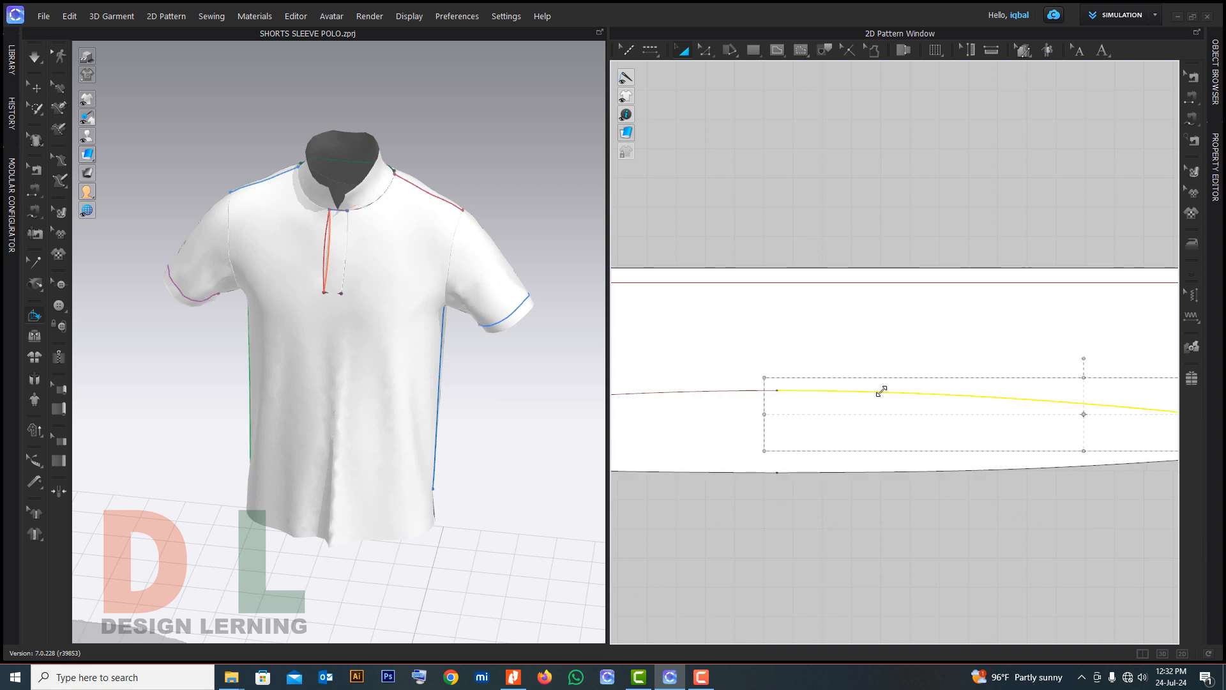
right_click_drag(375, 286, 726, 279)
left_click(725, 389)
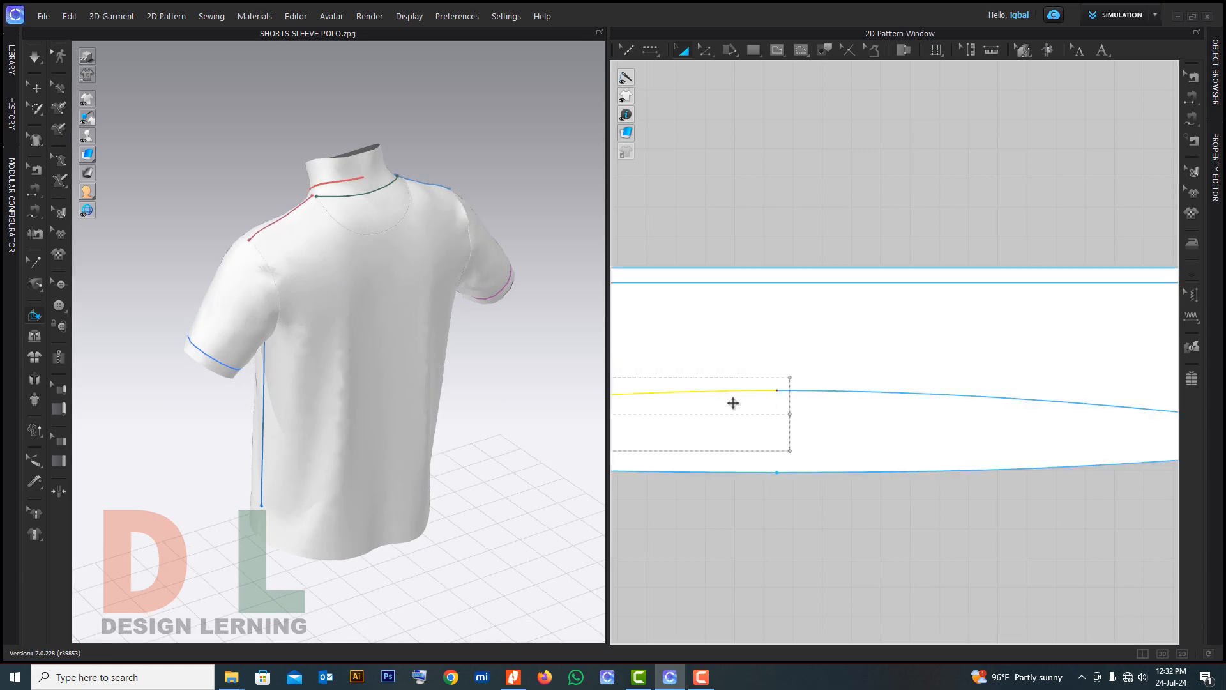
right_click_drag(463, 290, 236, 310)
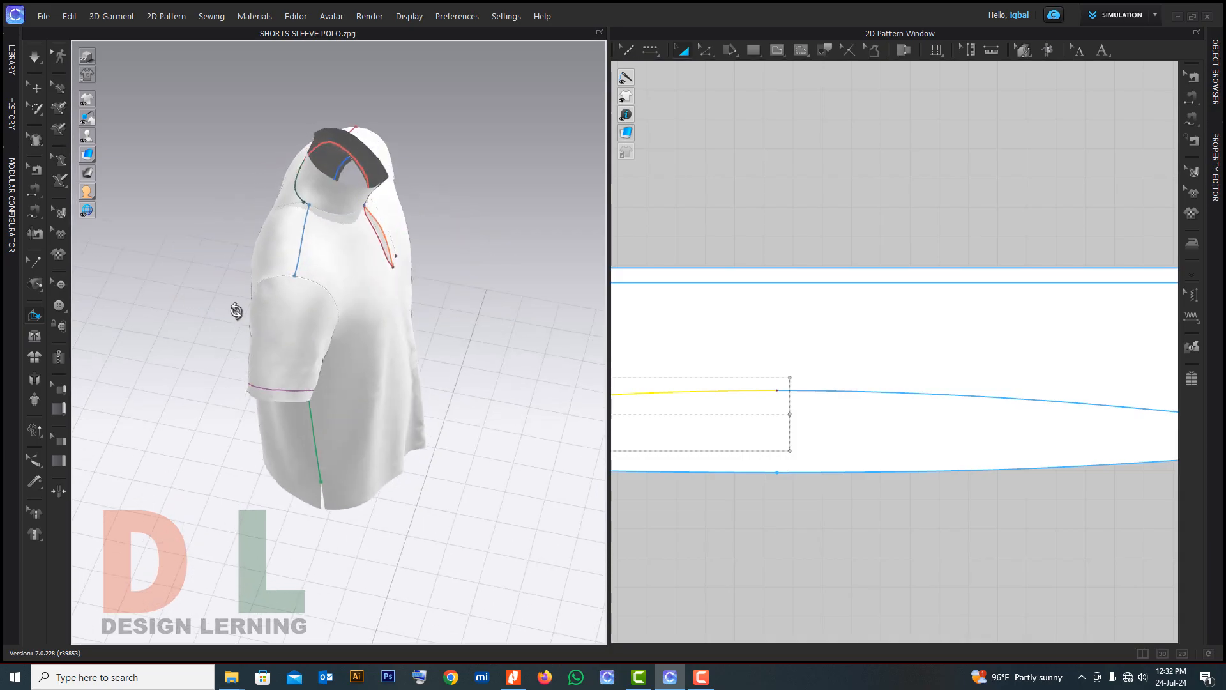
left_click(860, 389)
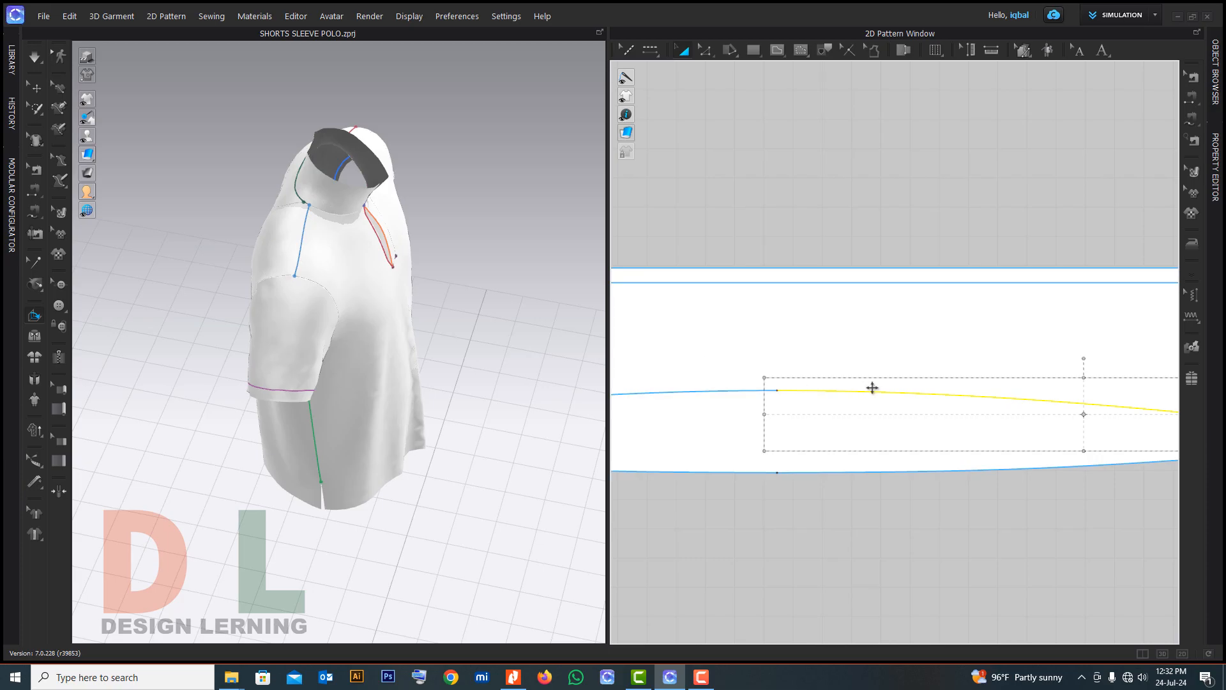
right_click_drag(500, 330, 359, 203)
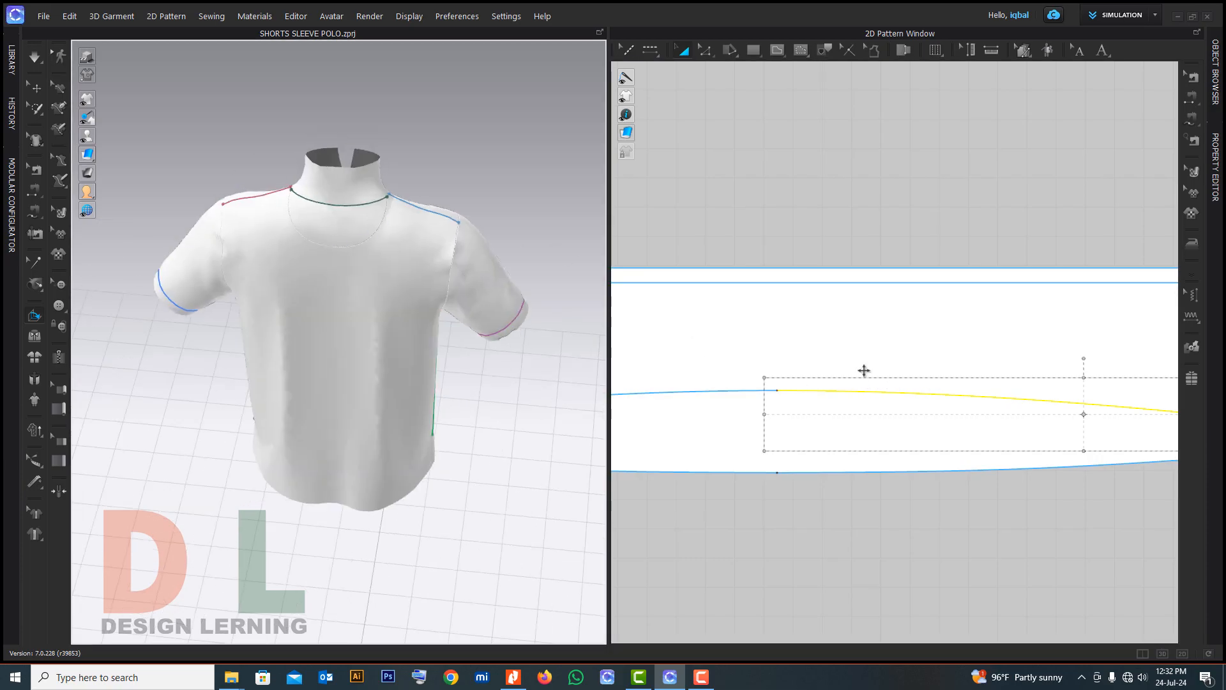
right_click(916, 391)
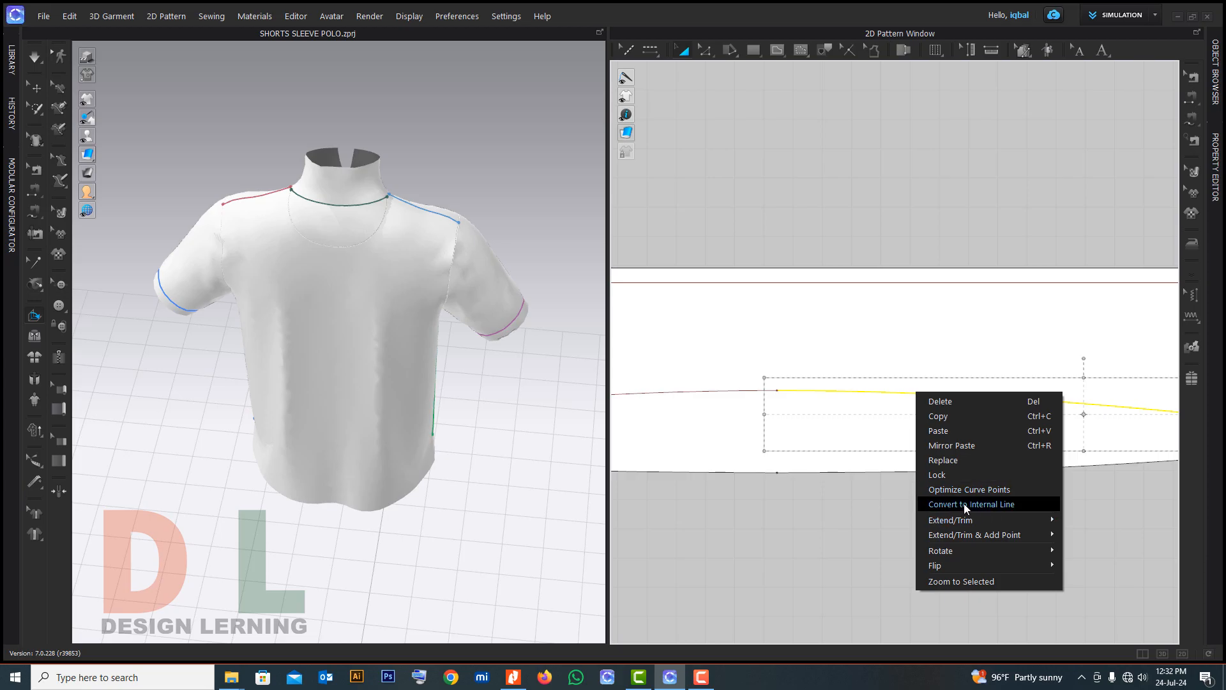
left_click(990, 505)
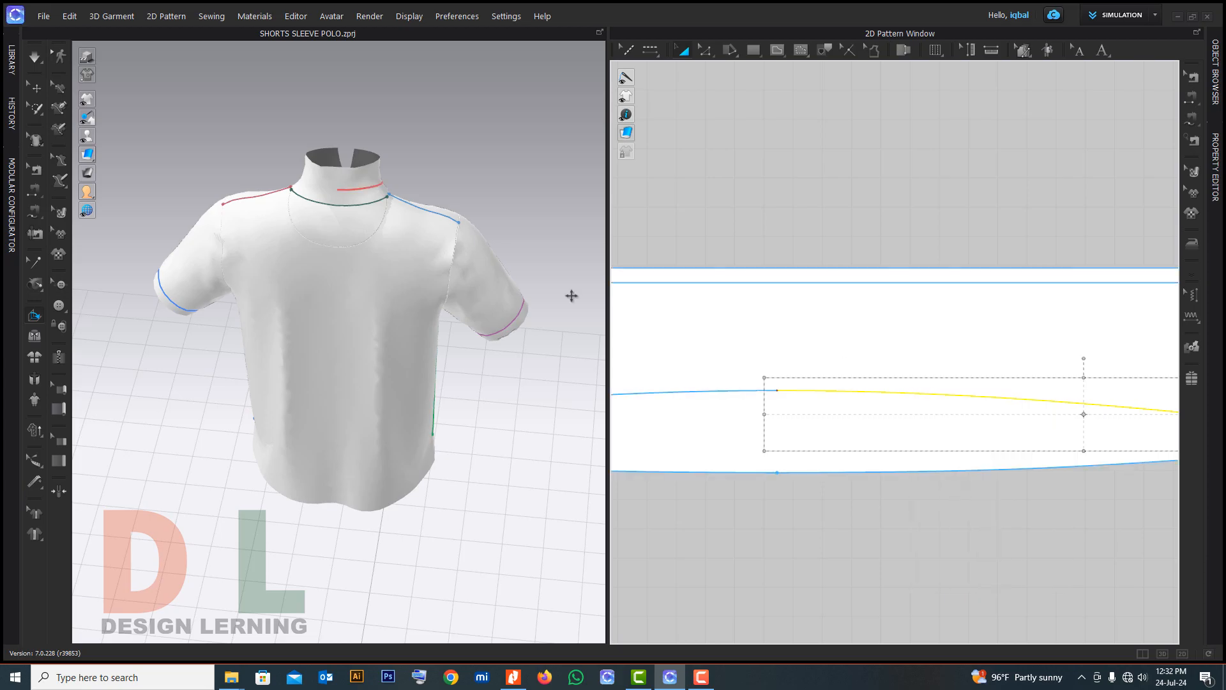
Fold the upper part of the collar outward and down along the curved internal line with Fold Arrangement in 3D
right_click_drag(300, 210, 365, 210)
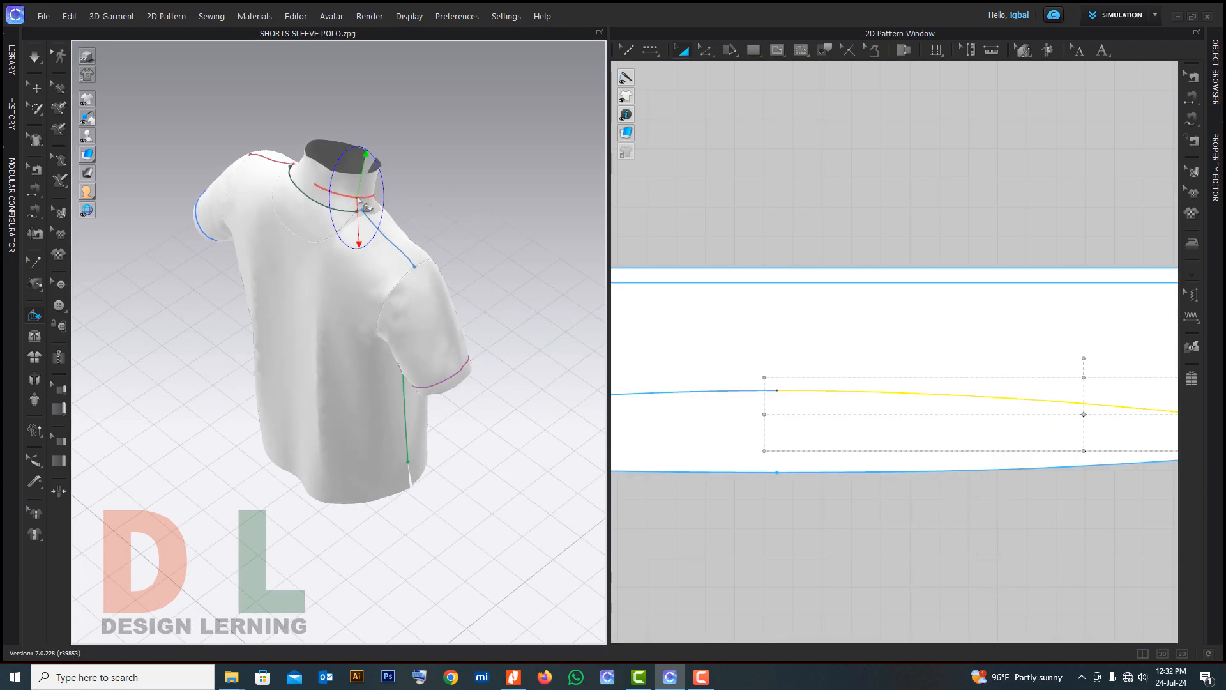
right_click_drag(285, 241, 409, 236)
left_click_drag(369, 123, 430, 169)
right_click_drag(430, 170, 486, 188)
scroll(669, 296, "down", 6)
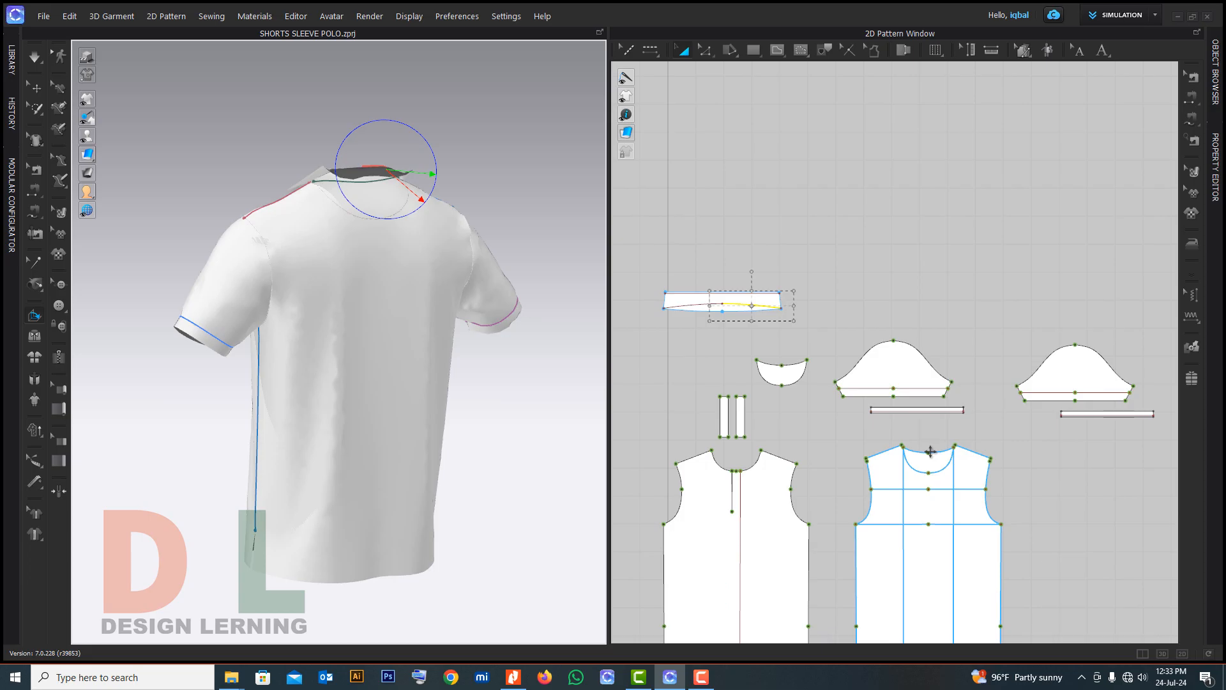
right_click_drag(405, 351, 291, 220)
key("q")
key("b")
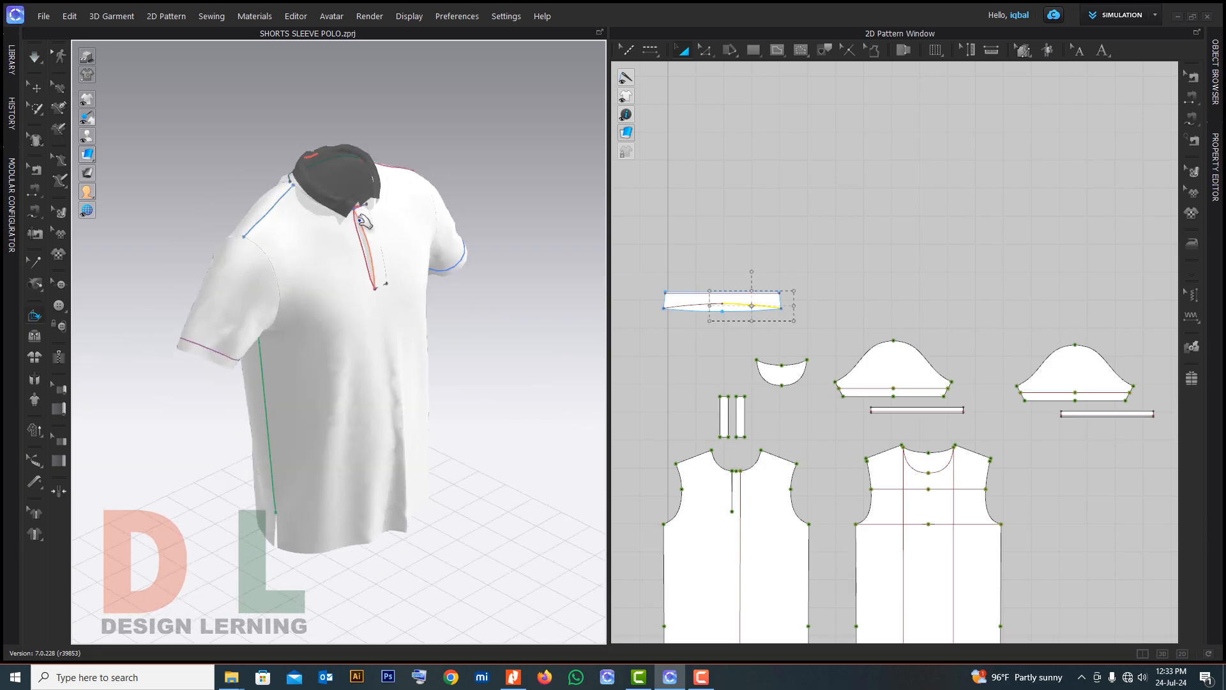
scroll(889, 382, "up", 2)
scroll(889, 382, "down", 3)
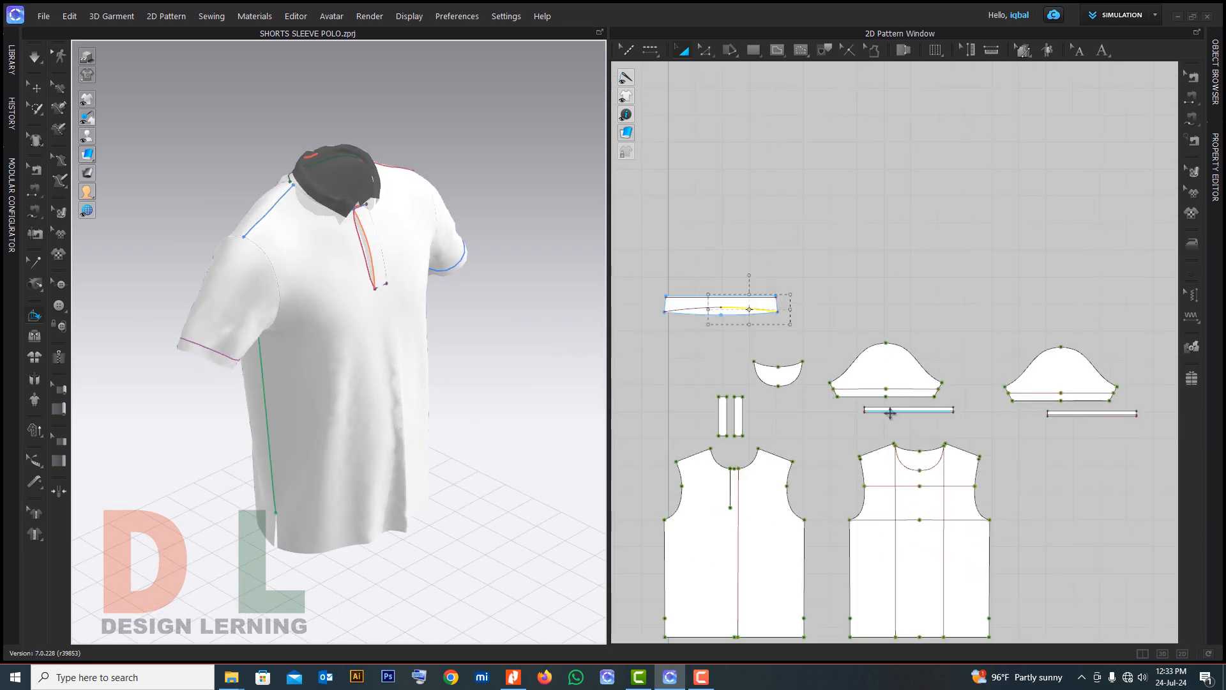
right_click_drag(511, 421, 388, 334)
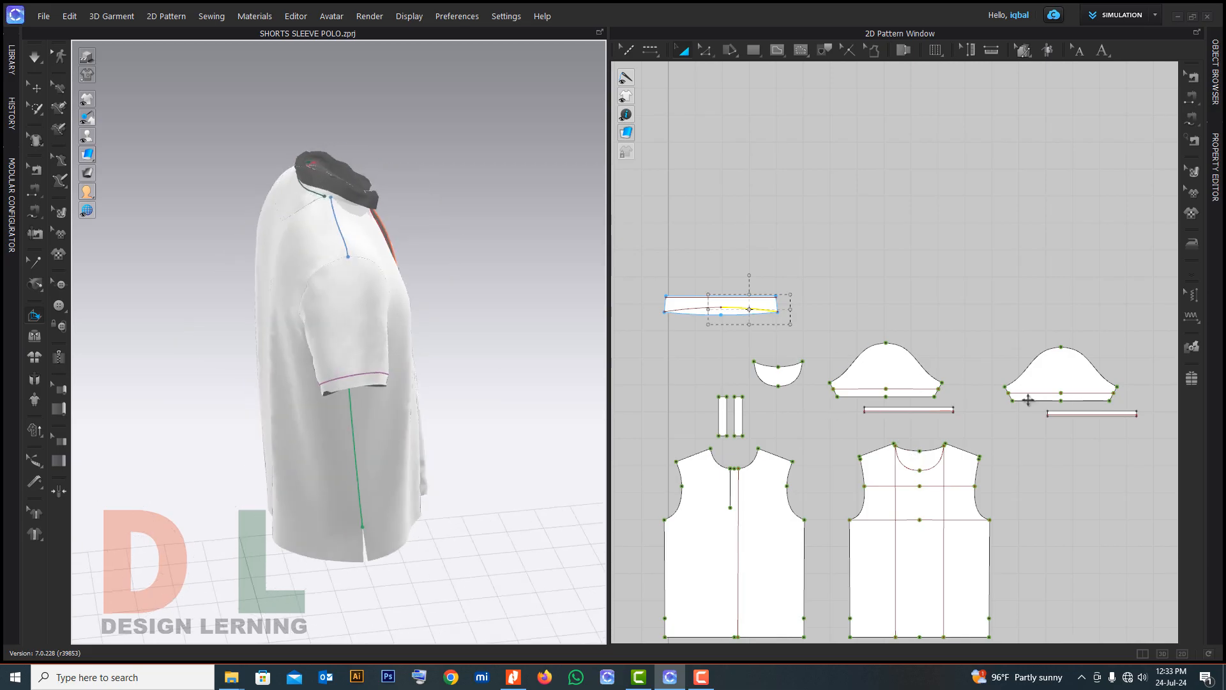
Try to sew the back body's full neckline to the middle of the collar's straight upper edge with Free Sewing
left_click(1188, 119)
left_click(1093, 118)
scroll(932, 461, "up", 2)
scroll(931, 461, "up", 3)
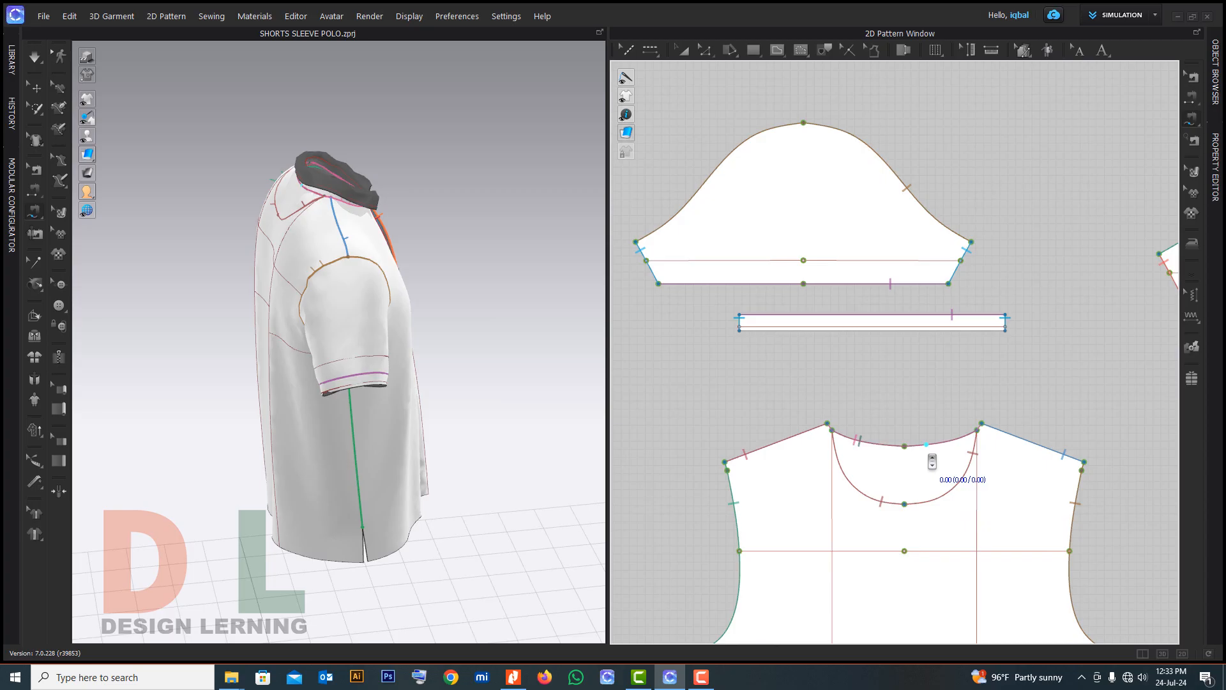
left_click(983, 425)
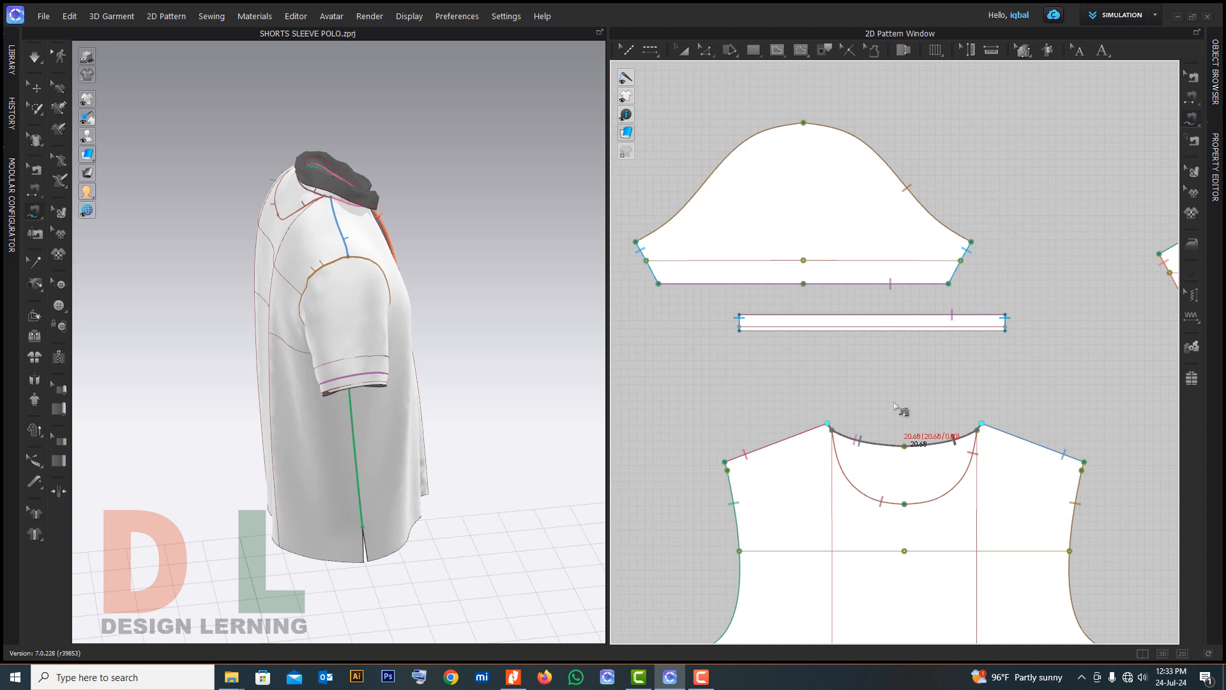
scroll(832, 433, "down", 8)
scroll(849, 326, "up", 6)
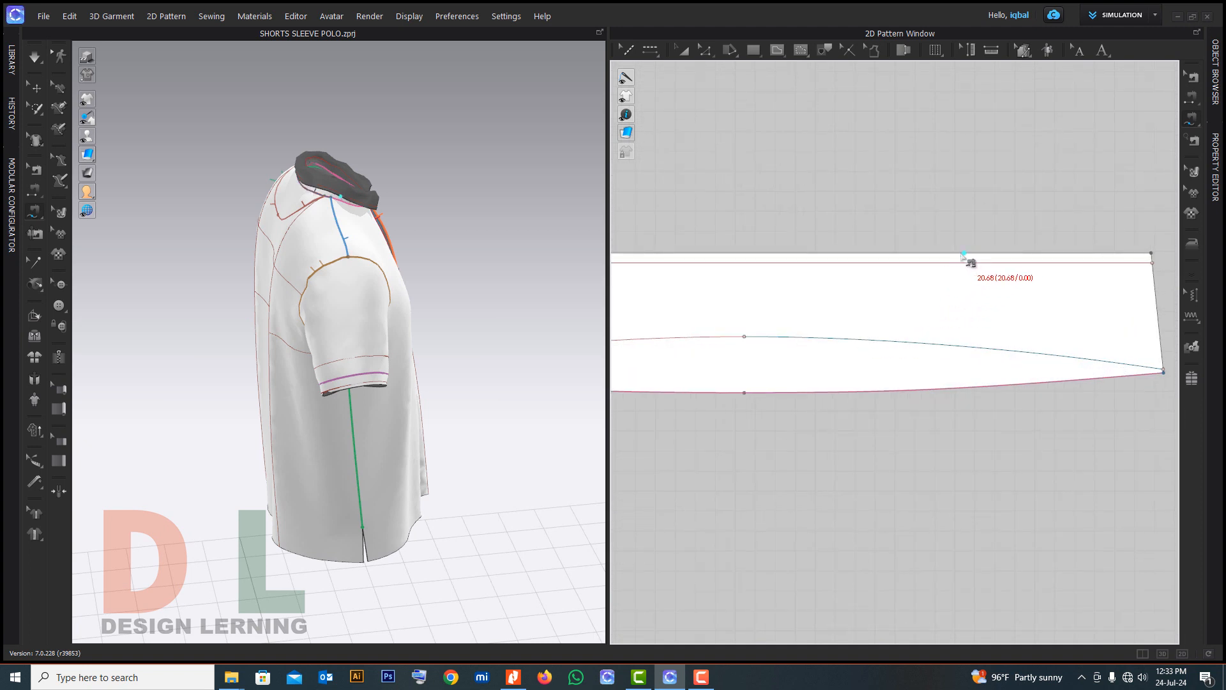
left_click(935, 255)
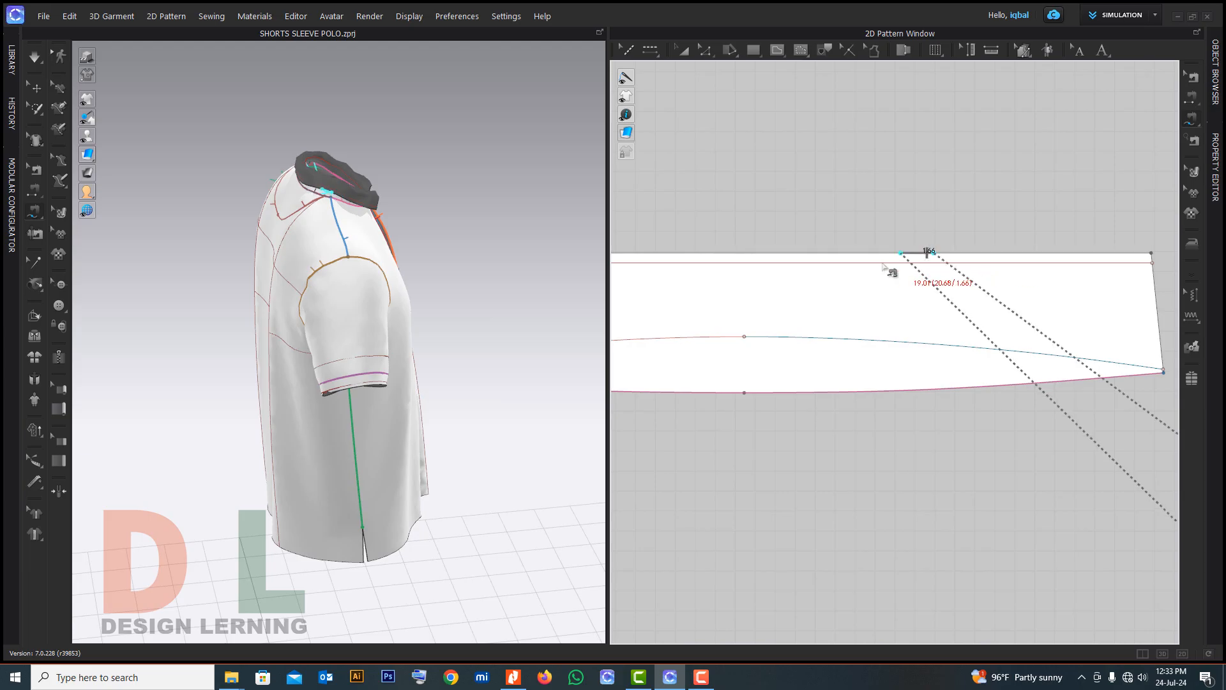
scroll(894, 262, "down", 3)
right_click_drag(345, 284, 515, 280)
left_click(755, 263)
scroll(760, 264, "up", 3)
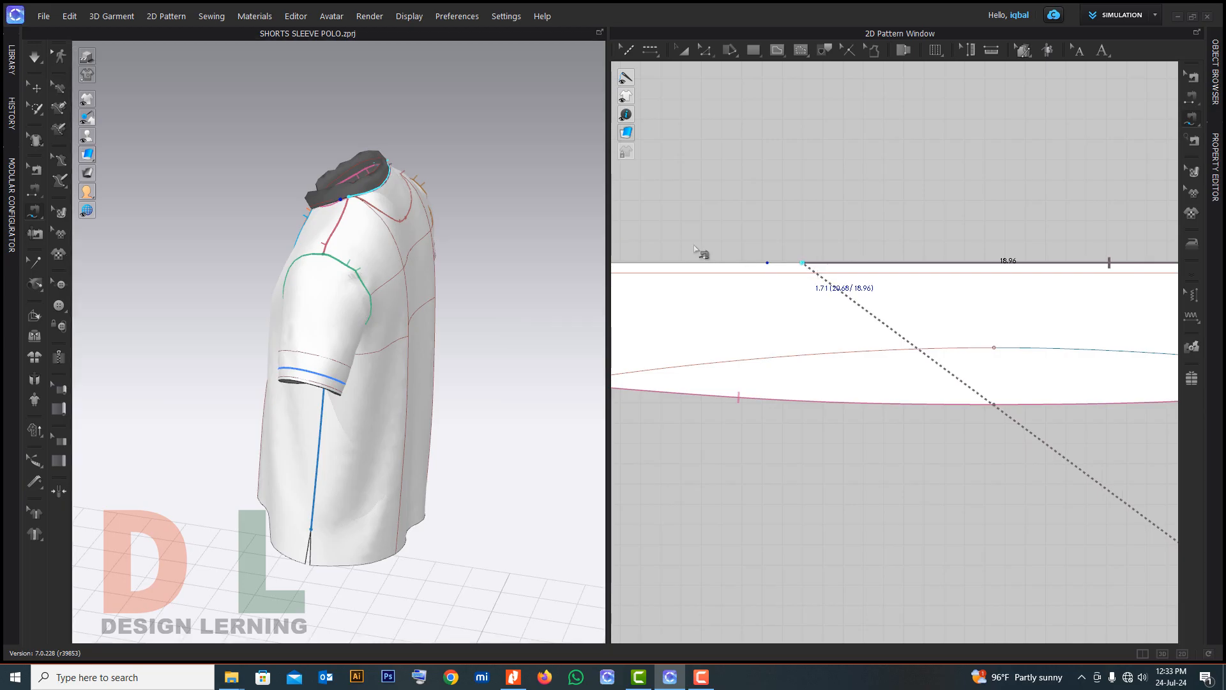
Simulate the garment in 3D and pull the collar's front down over the neckline
key("a")
right_click_drag(409, 243, 321, 267)
left_click(358, 182)
left_click_drag(326, 288, 304, 311)
left_click_drag(295, 262, 302, 307)
right_click_drag(256, 275, 300, 298)
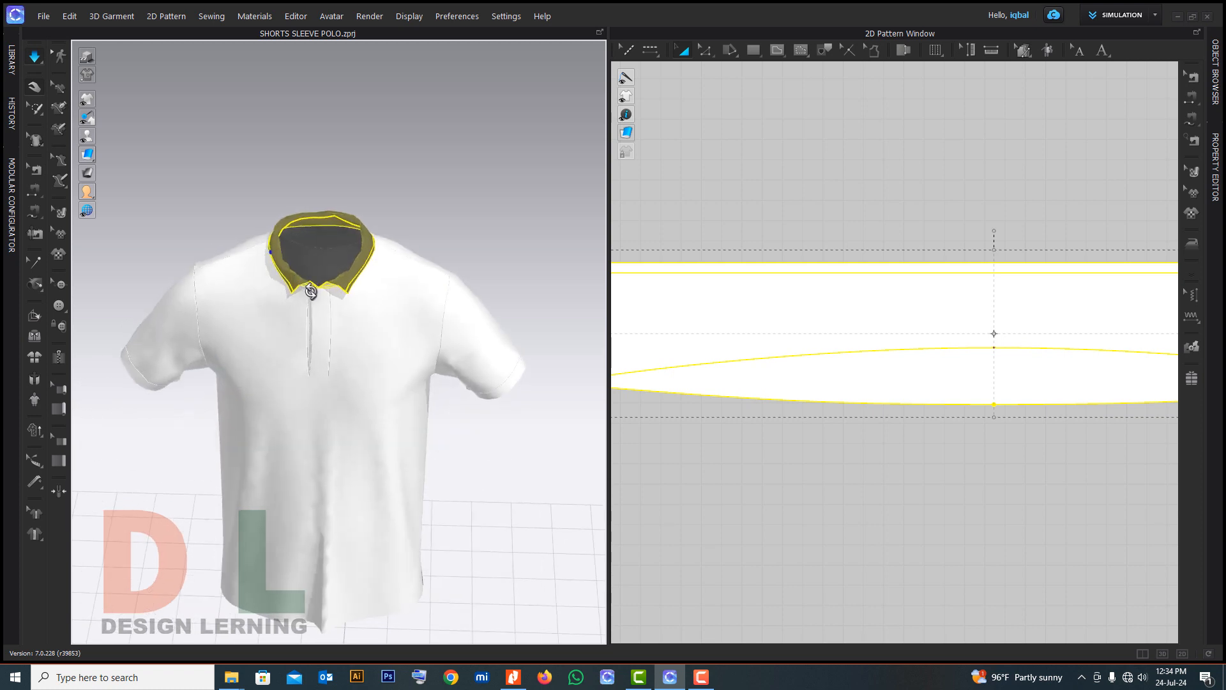
key("space")
Raise the centre point of the collar's curved internal fold line in the 2D pattern
key("x")
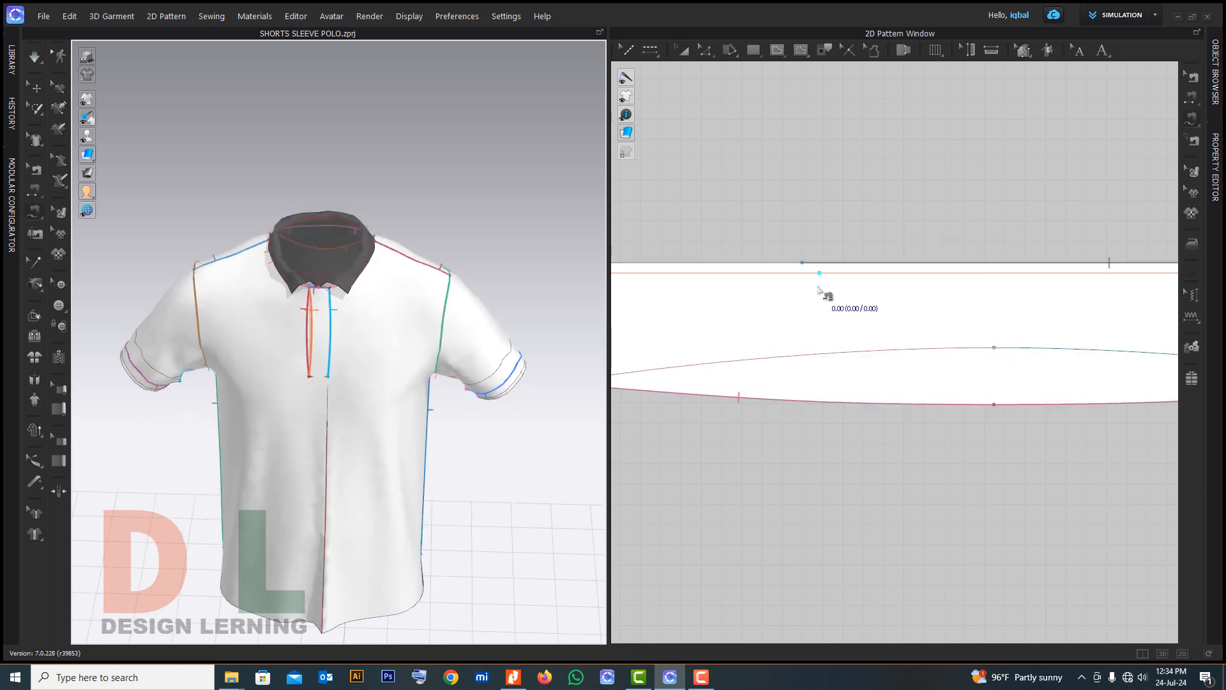
scroll(836, 274, "down", 3)
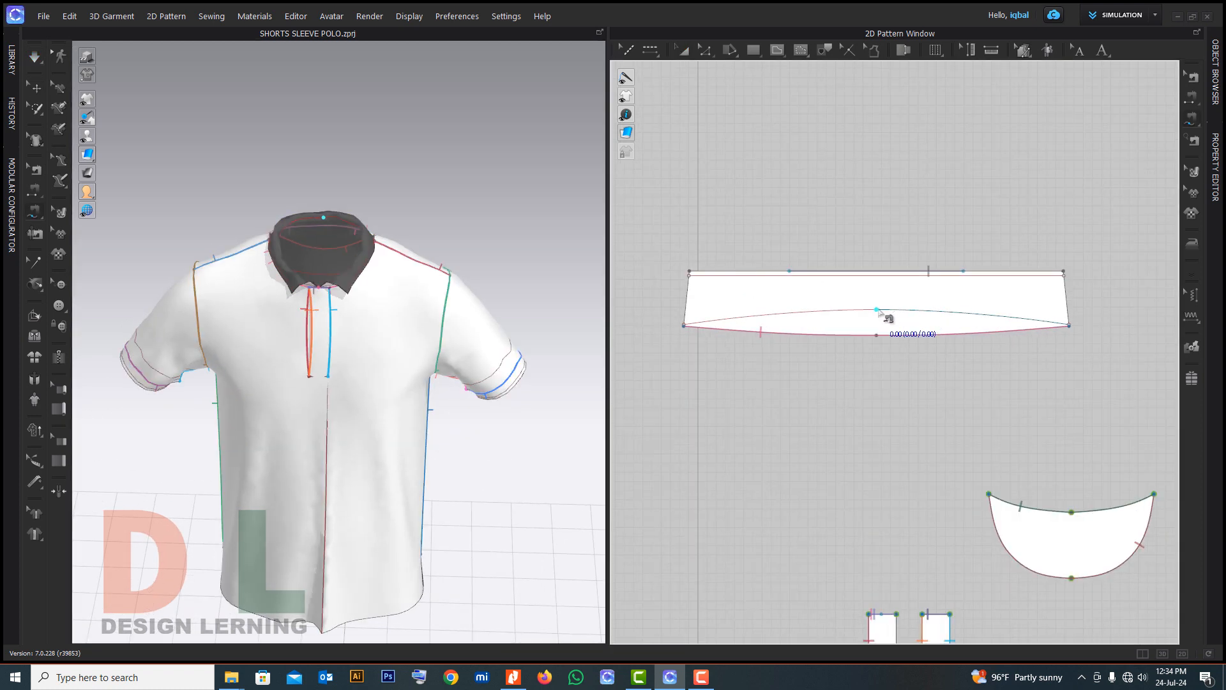
left_click(884, 335)
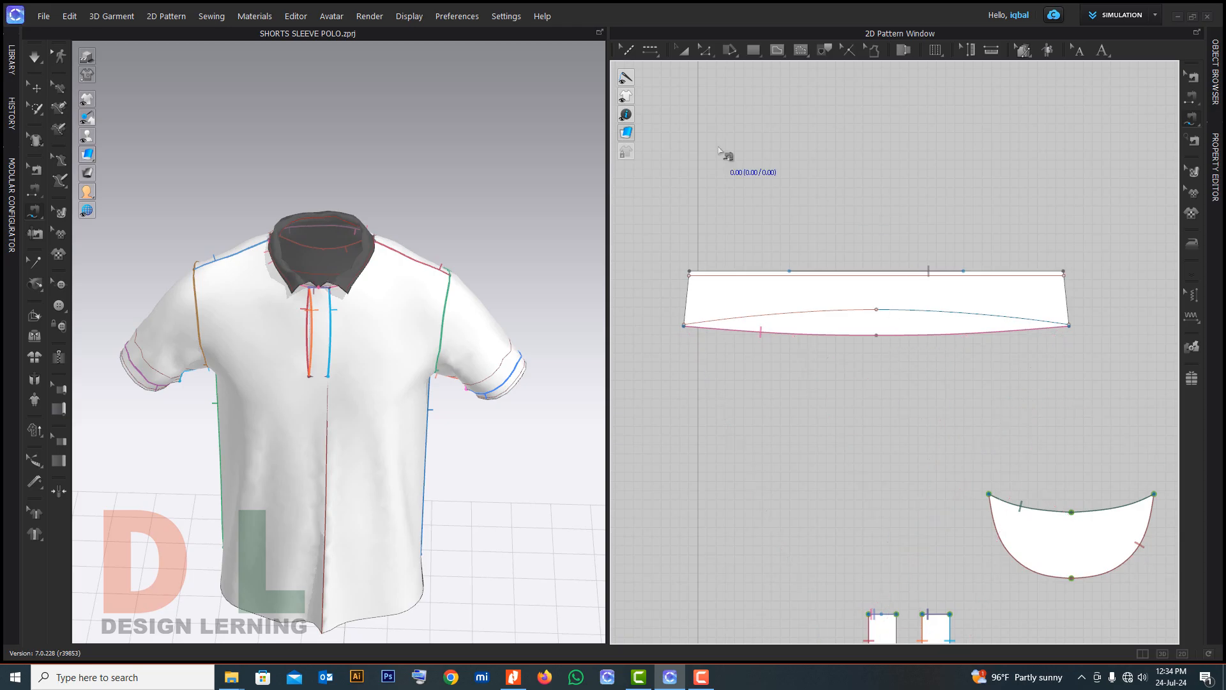
key("v")
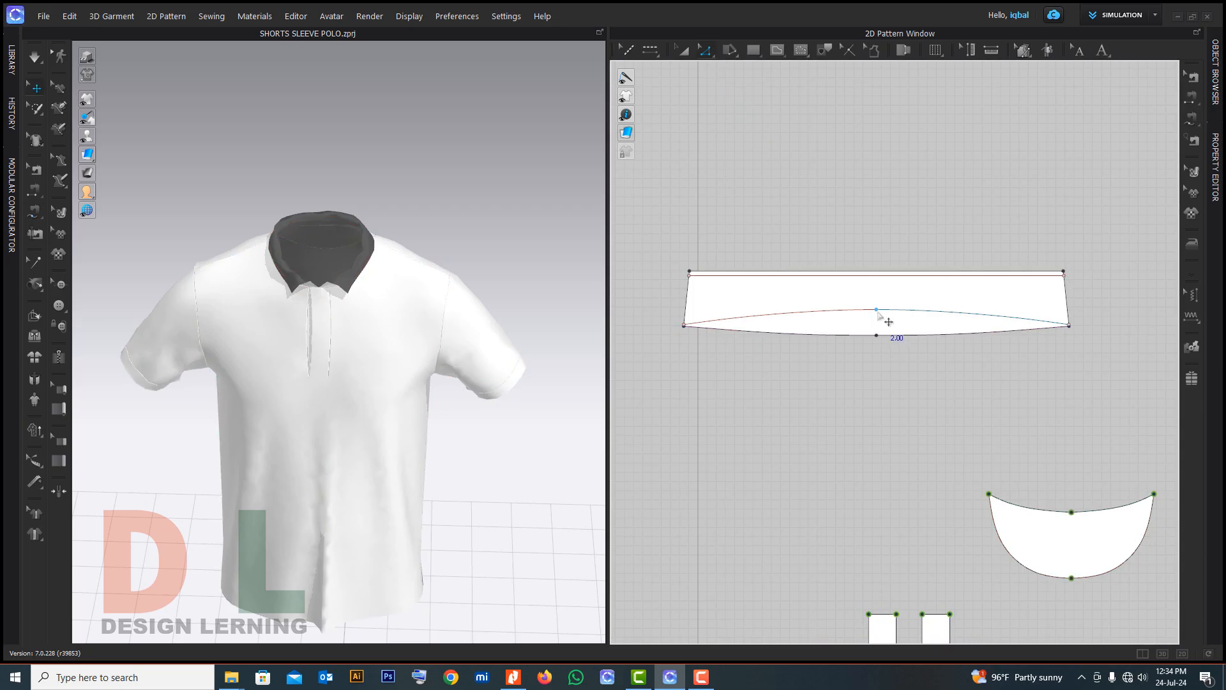
key("Return")
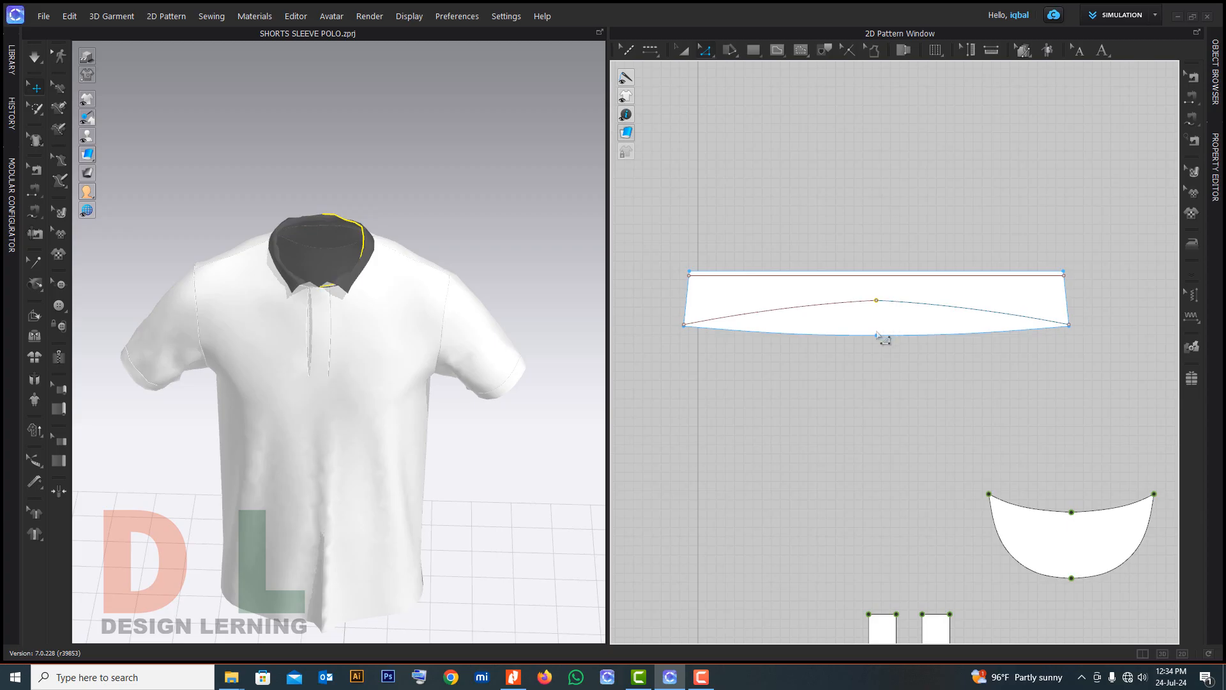
Simulate again and pull both front points of the collar outward and down until they lie on the shirt
right_click_drag(332, 300, 406, 230)
key("2")
scroll(349, 258, "up", 5)
mouse_move(383, 166)
left_mouse_down()
mouse_move(396, 205)
mouse_move(387, 170)
mouse_move(392, 186)
left_mouse_up()
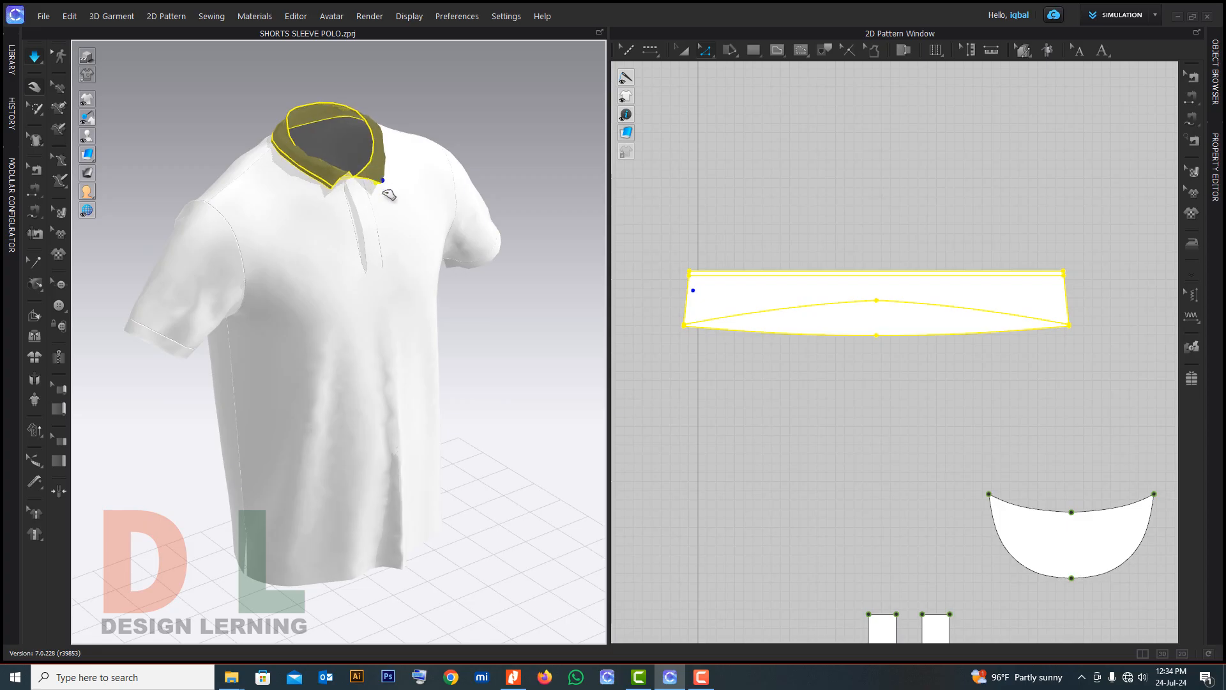
right_click_drag(391, 186, 371, 206)
left_click_drag(371, 203, 332, 192)
right_click_drag(332, 192, 242, 219)
mouse_move(410, 221)
left_mouse_down()
mouse_move(420, 237)
mouse_move(409, 224)
left_mouse_up()
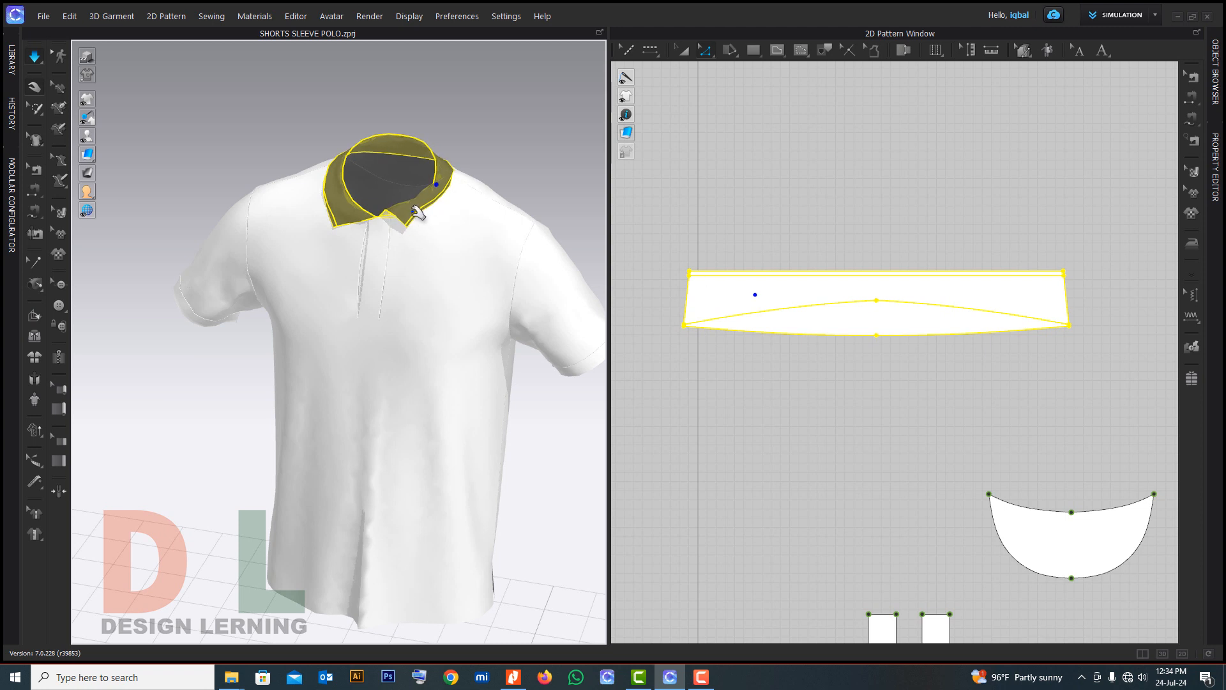
right_click_drag(497, 252, 471, 268)
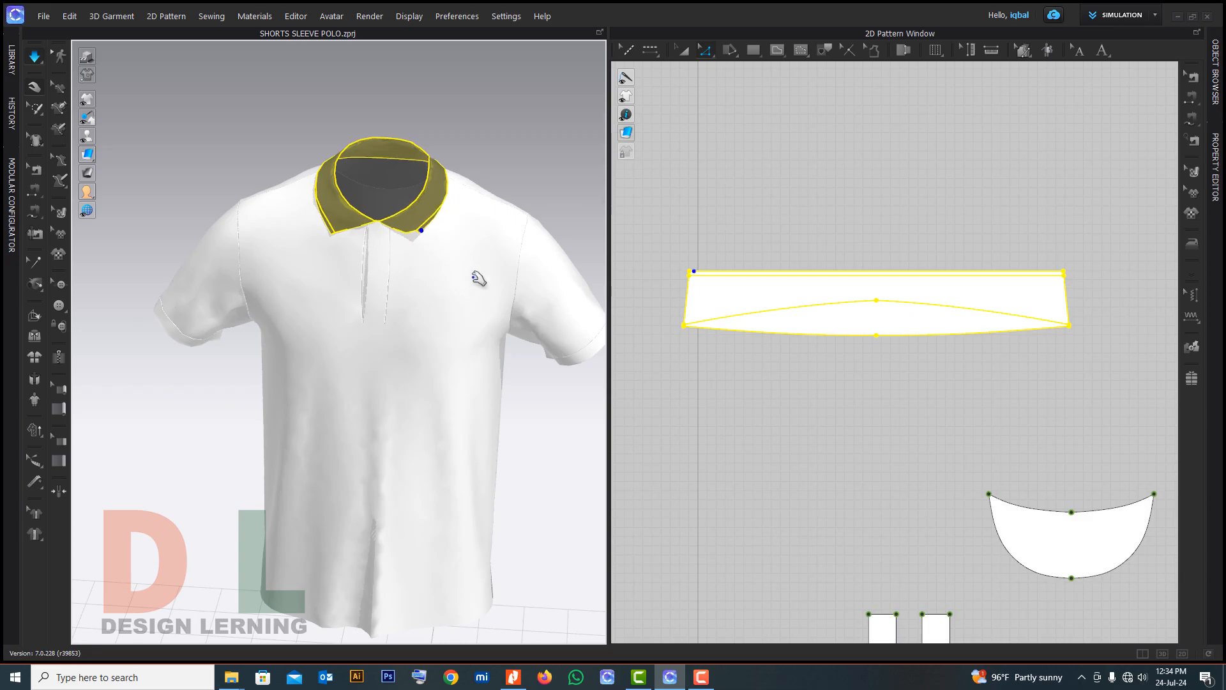
right_click_drag(458, 279, 509, 268)
right_click_drag(402, 210, 364, 207)
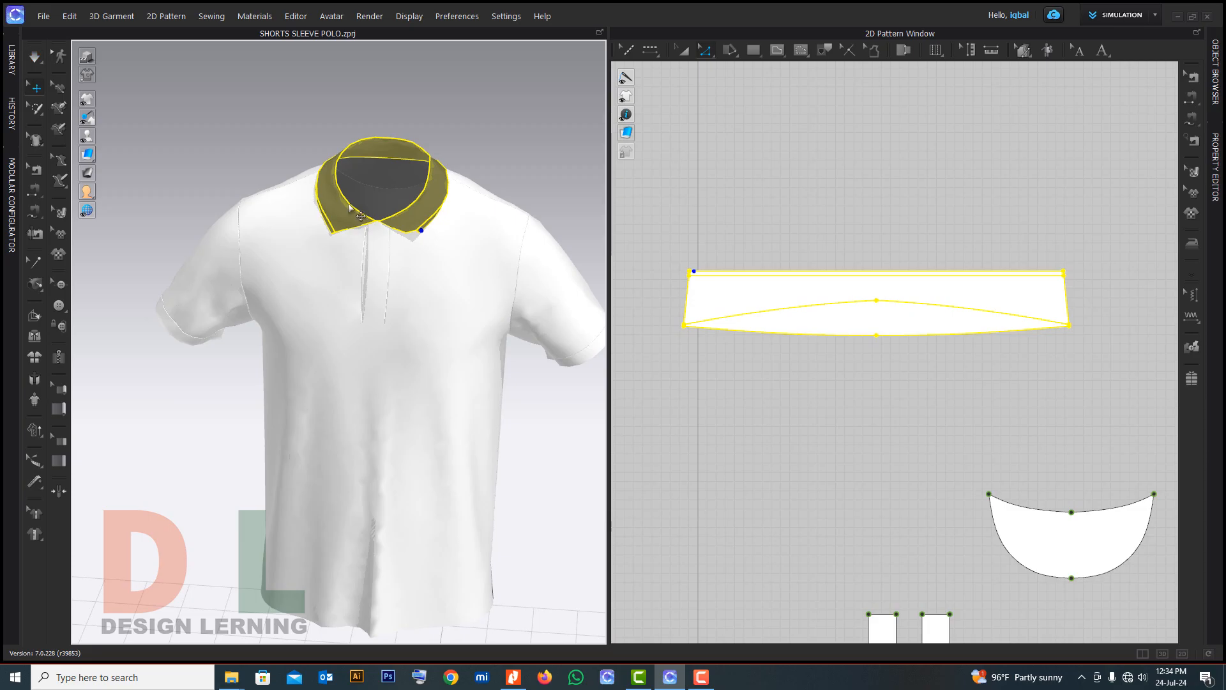
Rerun the simulation and adjust the collar's front points in 3D so the folded collar lies evenly
left_click(547, 163)
right_click_drag(548, 162, 431, 245)
scroll(394, 246, "up", 3)
left_click(1195, 80)
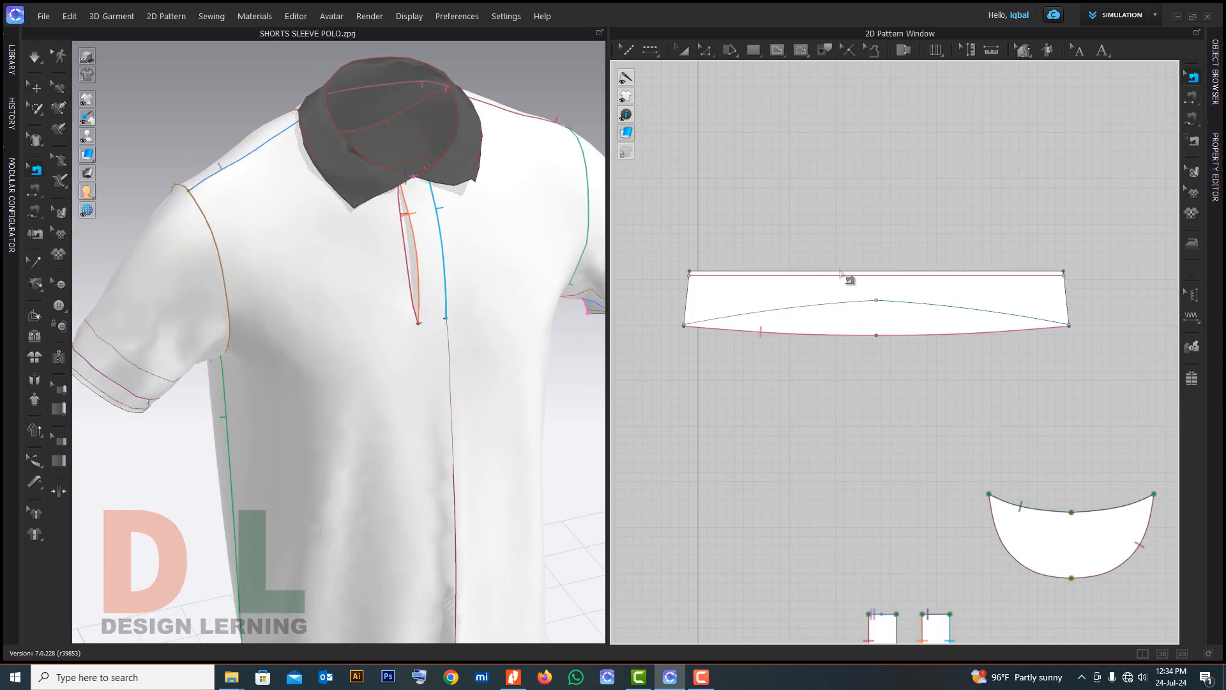
key("a")
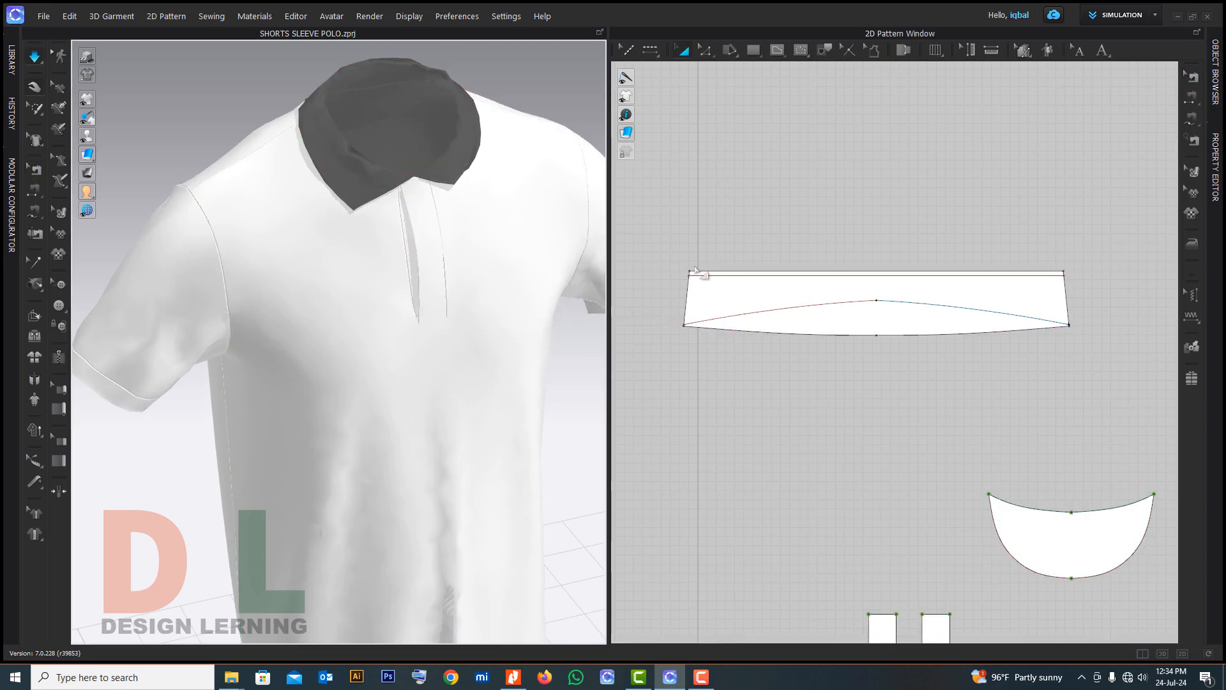
right_click_drag(435, 210, 357, 171)
left_click(358, 171)
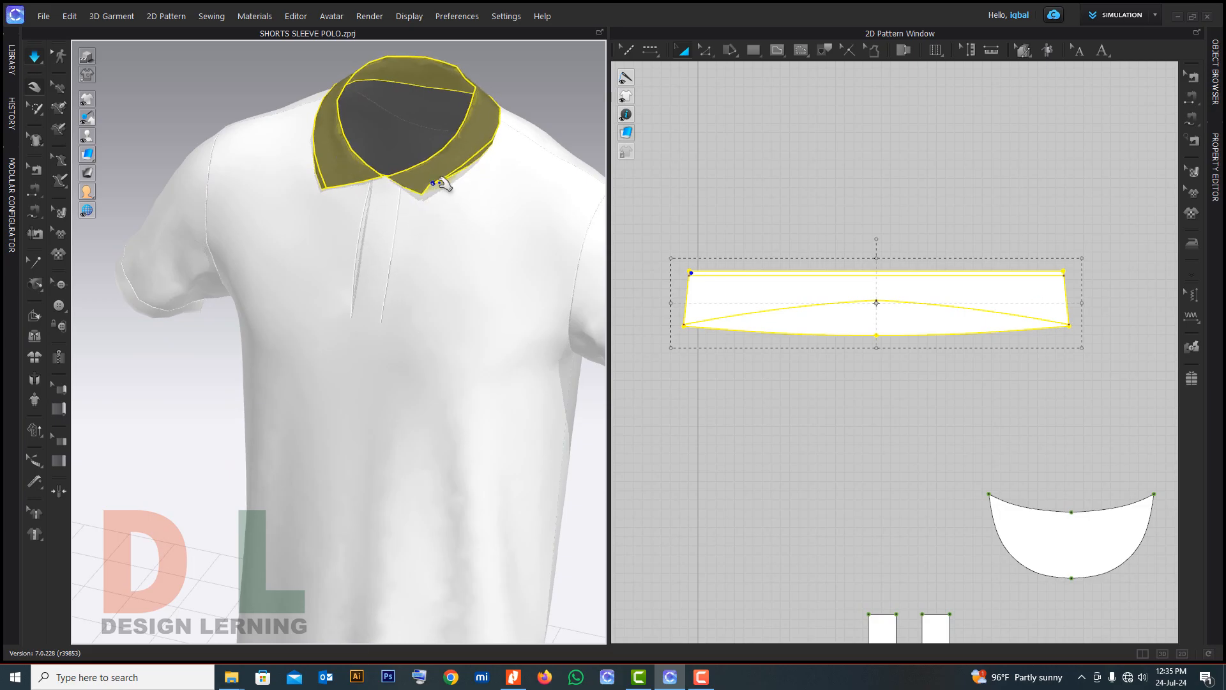
right_click_drag(485, 216, 402, 237)
scroll(423, 211, "down", 5)
scroll(351, 214, "up", 4)
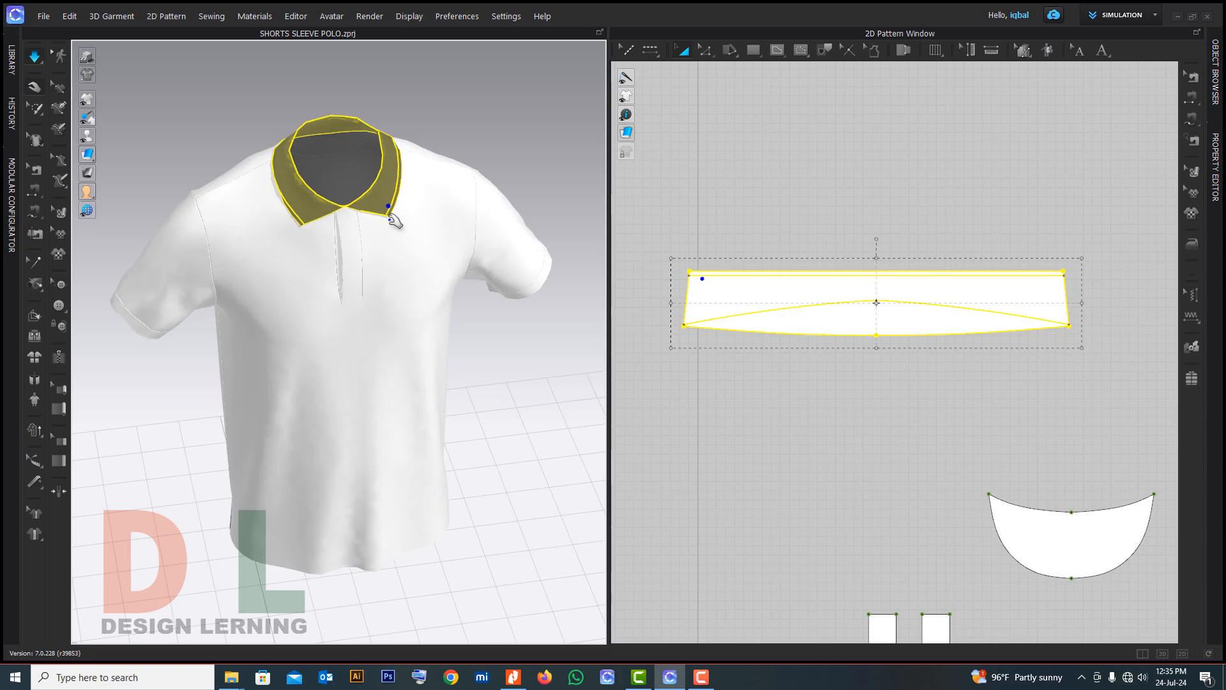
Examine the seam pairings of the collar, body, sleeves and sleeve bands in 3D and 2D
right_click_drag(460, 230, 339, 224)
key("b")
scroll(476, 337, "up", 5)
right_click_drag(476, 336, 446, 325)
scroll(509, 370, "up", 3)
scroll(412, 356, "down", 6)
scroll(869, 360, "down", 8)
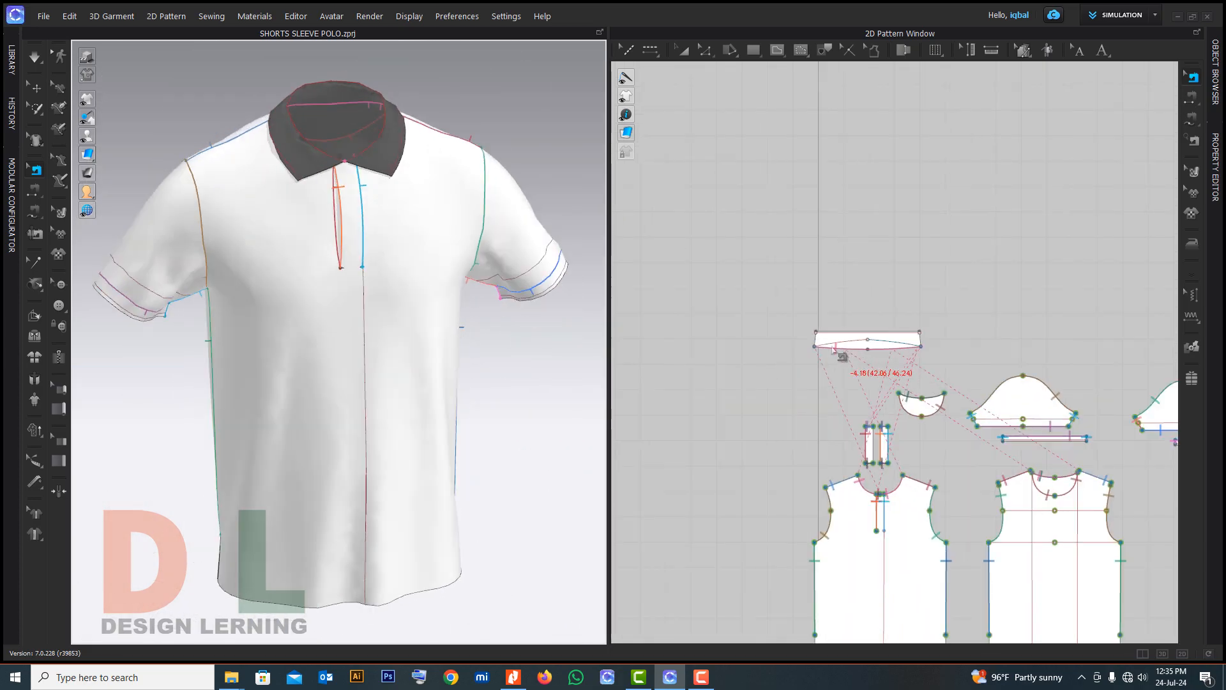
scroll(887, 321, "up", 4)
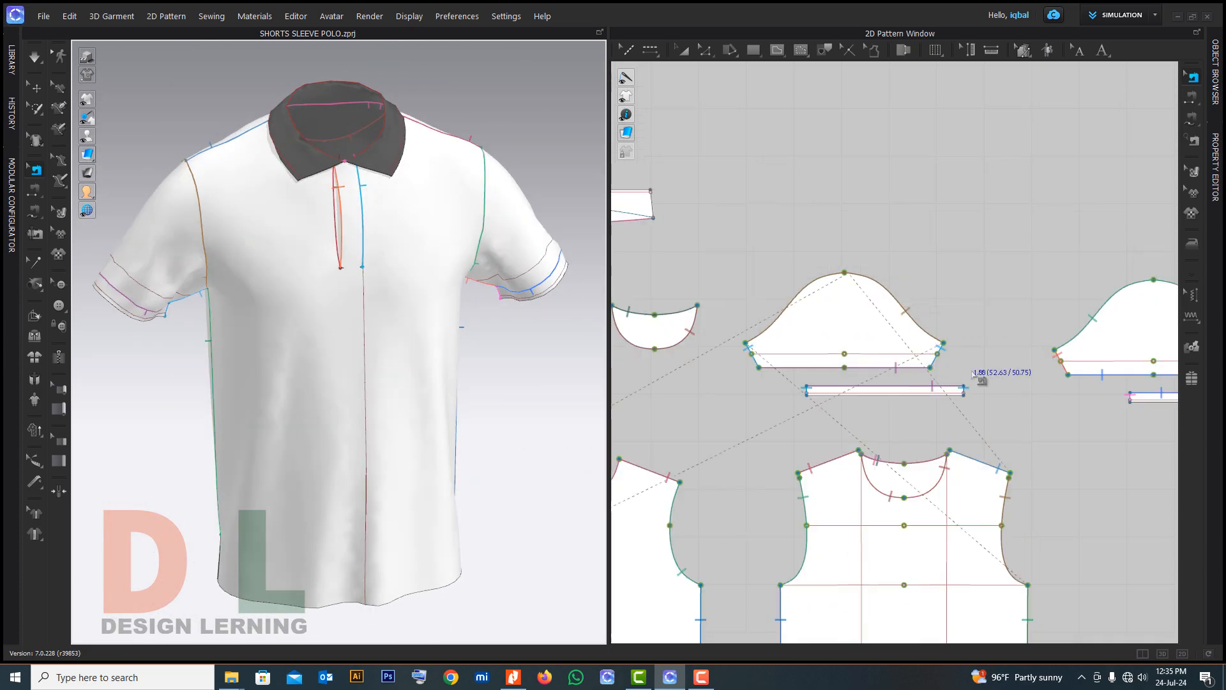
Shorten the first sleeve's band by moving its end edge inward 4 cm
left_click(705, 50)
scroll(1024, 364, "up", 4)
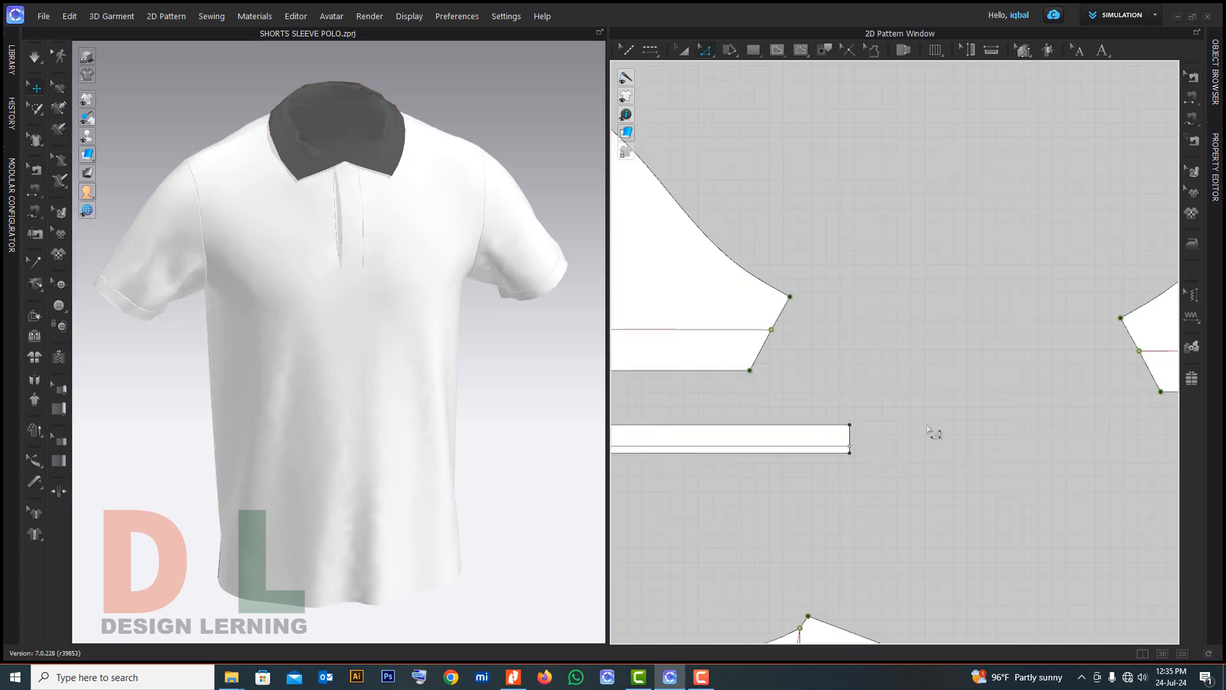
left_click_drag(785, 519, 784, 518)
scroll(847, 466, "up", 3)
left_click_drag(883, 433, 804, 420)
type("4")
key("Return")
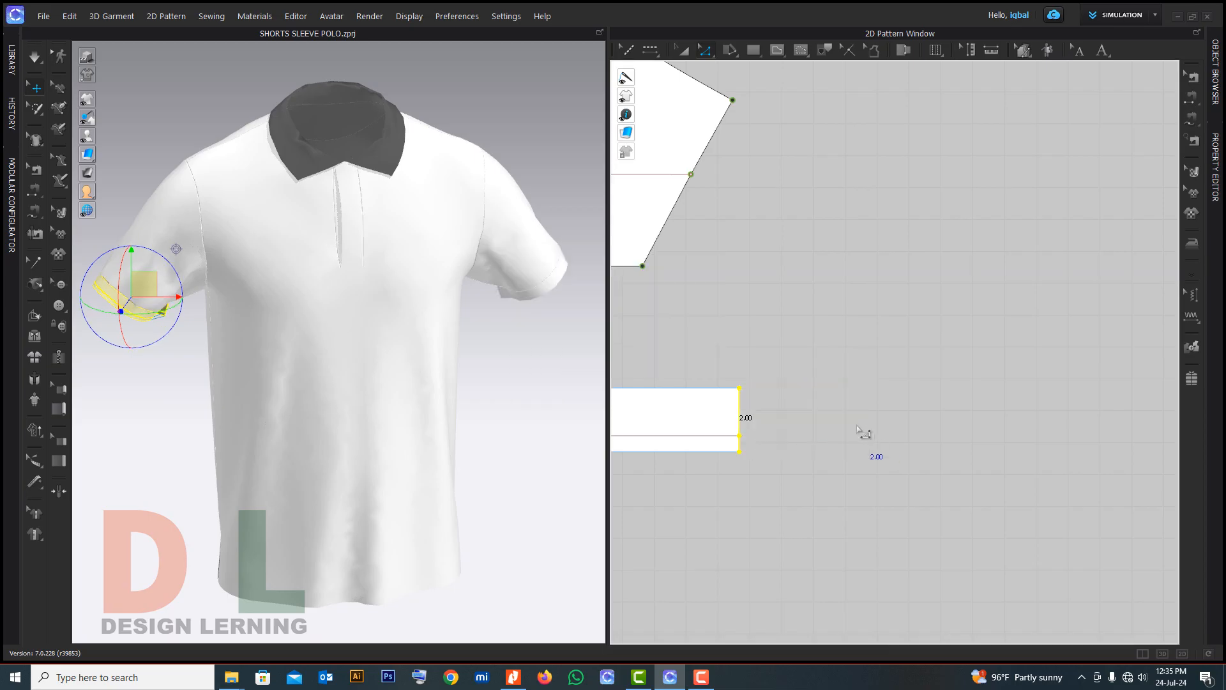
Shorten the second sleeve's band by moving its end edge inward 4 cm
scroll(872, 440, "down", 5)
scroll(1081, 439, "up", 3)
scroll(1081, 439, "down", 2)
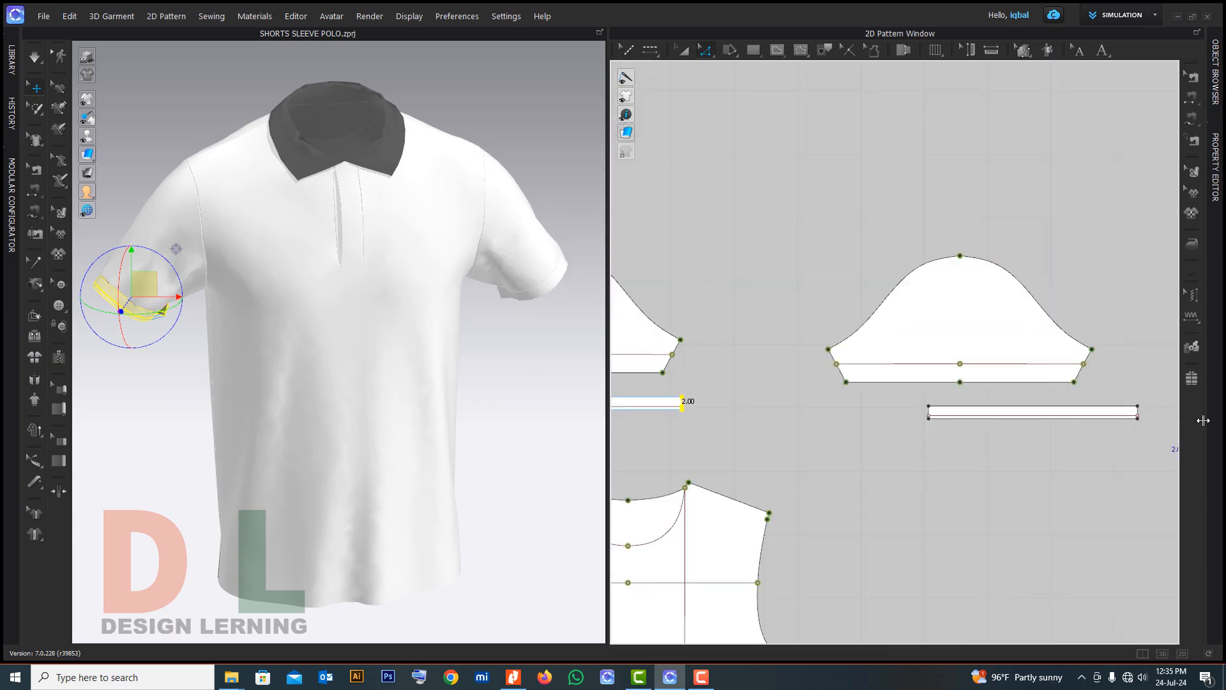
scroll(1080, 421, "down", 3)
scroll(1090, 393, "up", 3)
left_click(1073, 410)
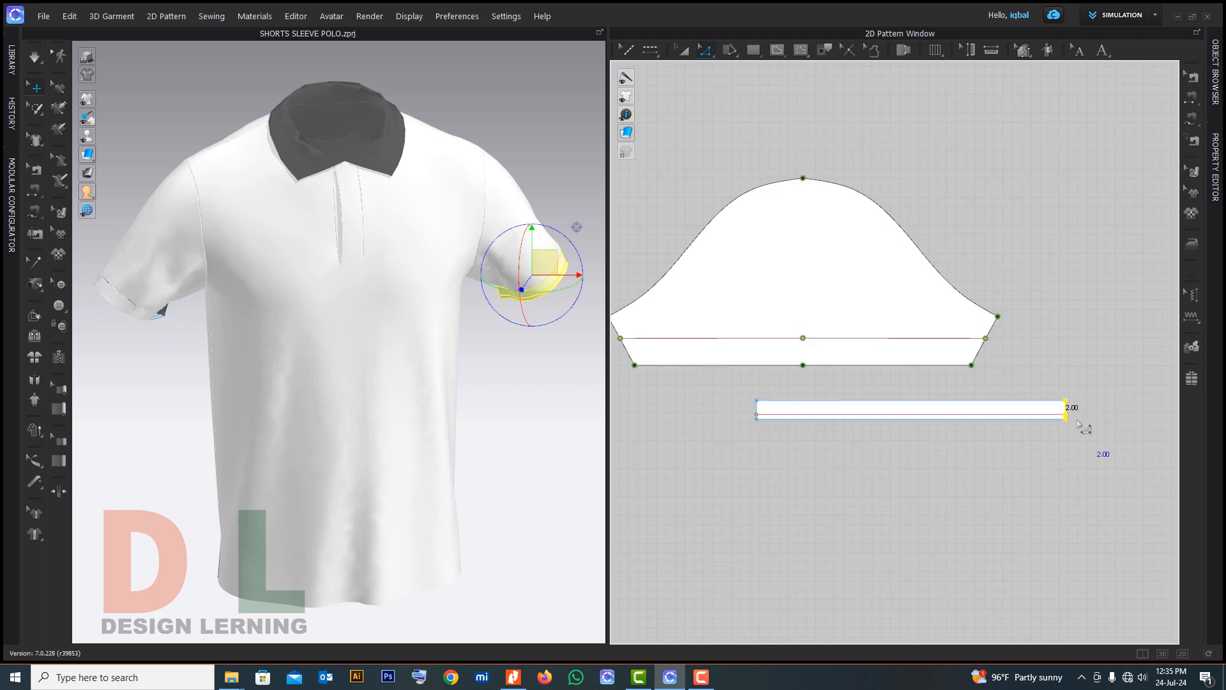
scroll(1071, 411, "up", 3)
left_click_drag(1076, 419, 1031, 421)
key("Return")
type("4")
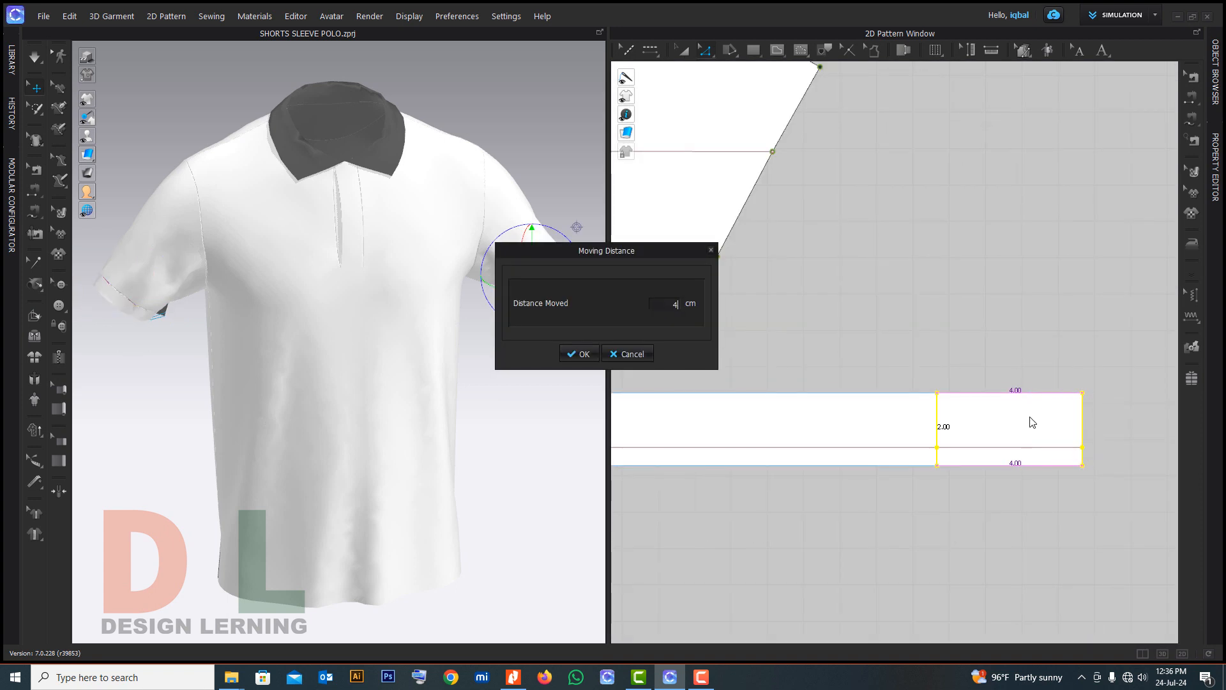
key("Return")
scroll(1030, 416, "down", 3)
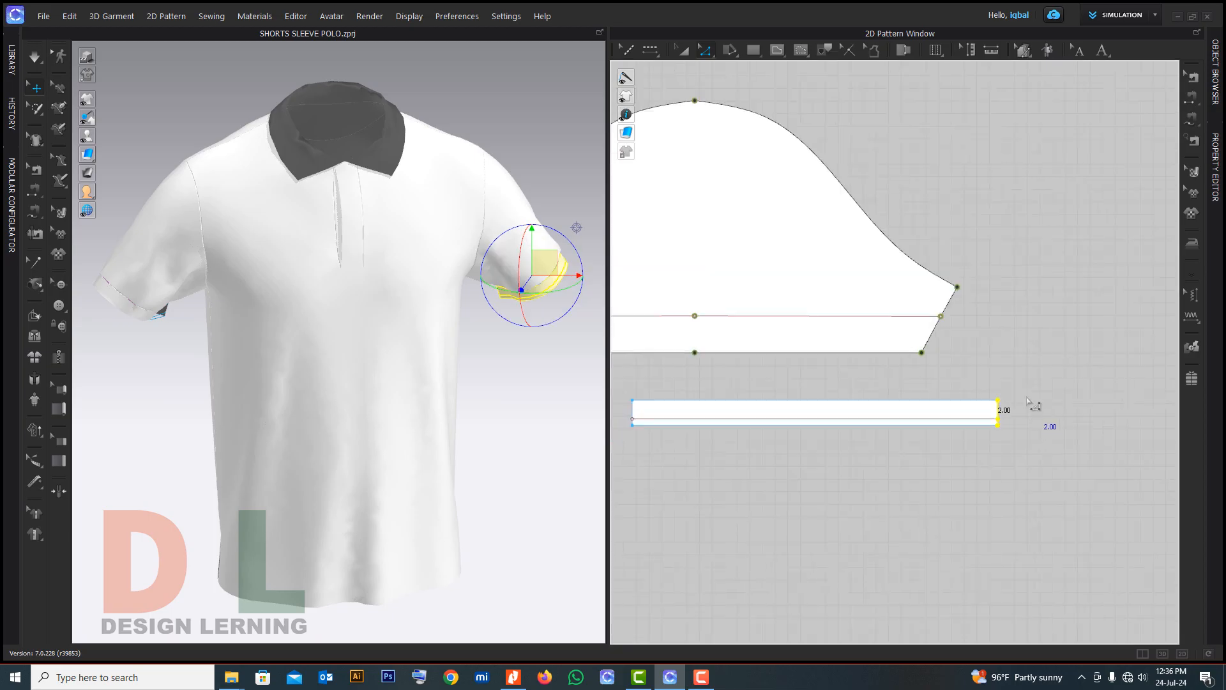
Delete both halves of the internal line above the second sleeve's hem
left_click(859, 317)
key("Delete")
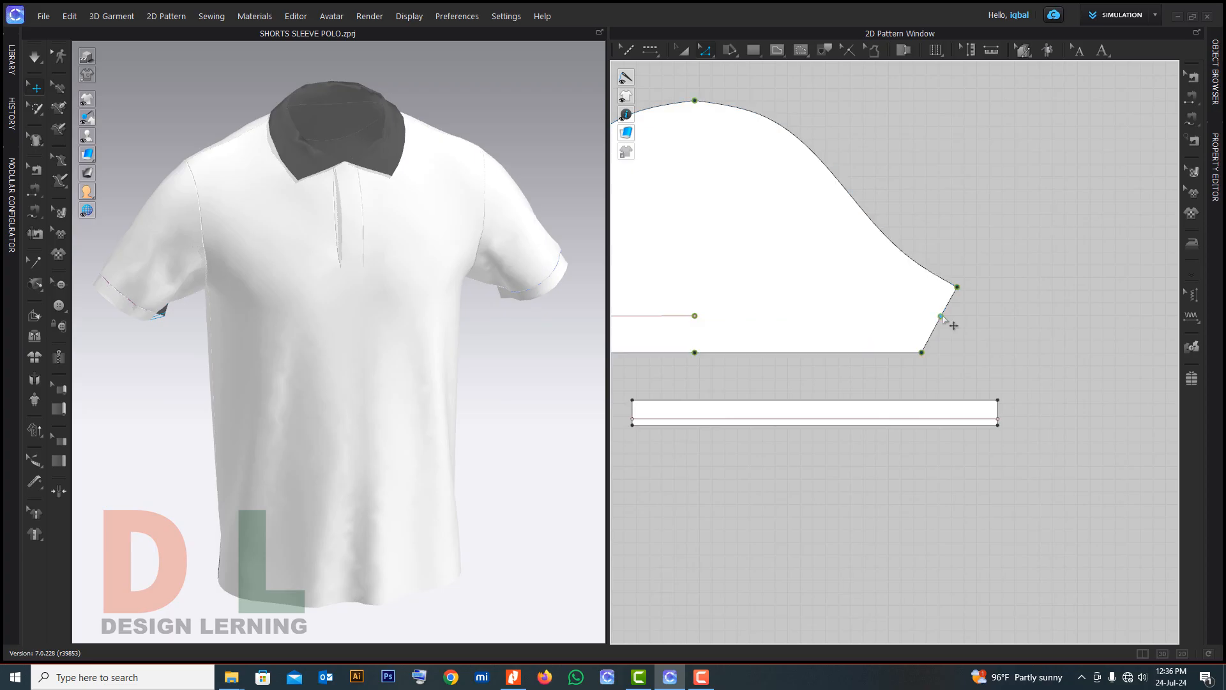
scroll(890, 328, "down", 1)
middle_click_drag(890, 328, 758, 329)
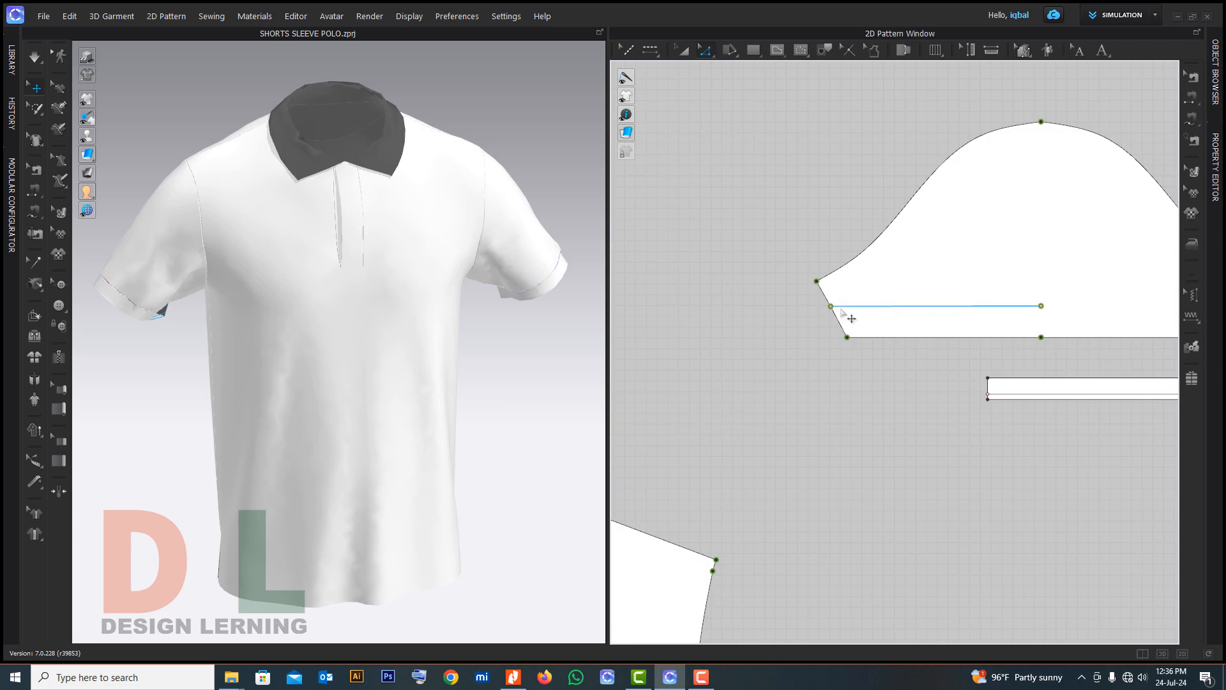
right_click(841, 315)
left_click(860, 310)
scroll(837, 327, "down", 5)
scroll(766, 321, "up", 5)
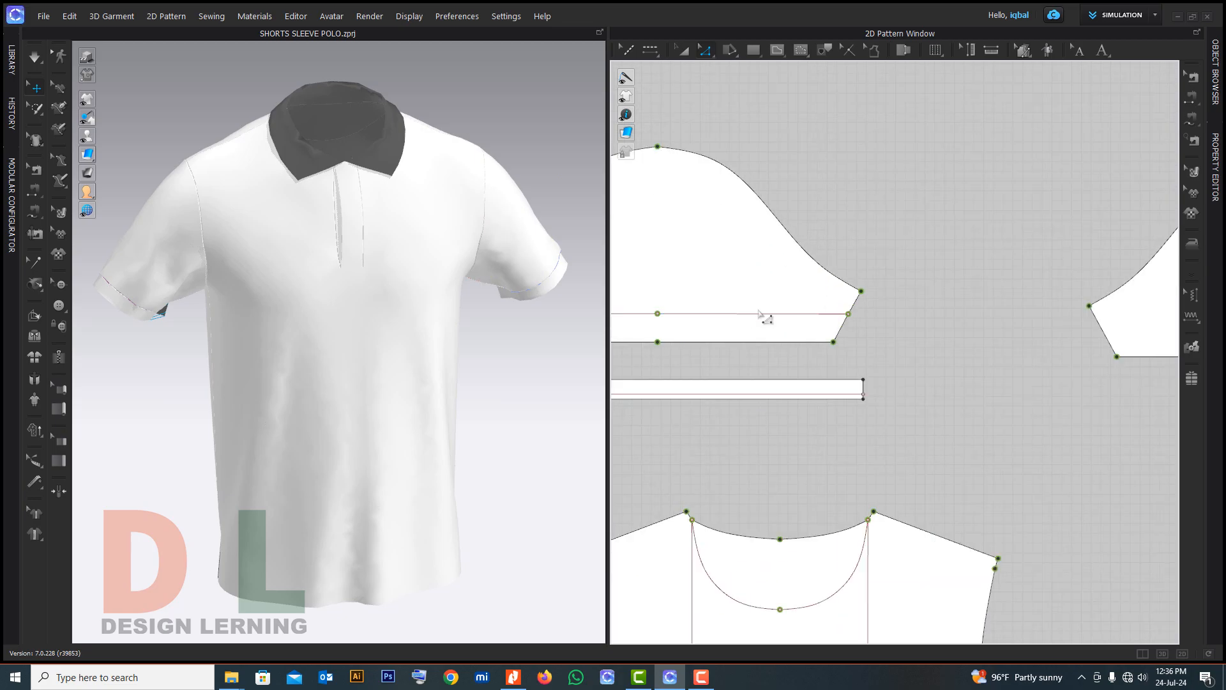
Delete the internal horizontal line and its centre point above the hem of the first sleeve pattern
left_click(771, 313)
key("Delete")
left_click(657, 313)
key("Delete")
Remove the leftover point on the first sleeve's left underarm edge and move its left hem corner outward by 1 cm
scroll(914, 323, "down", 5)
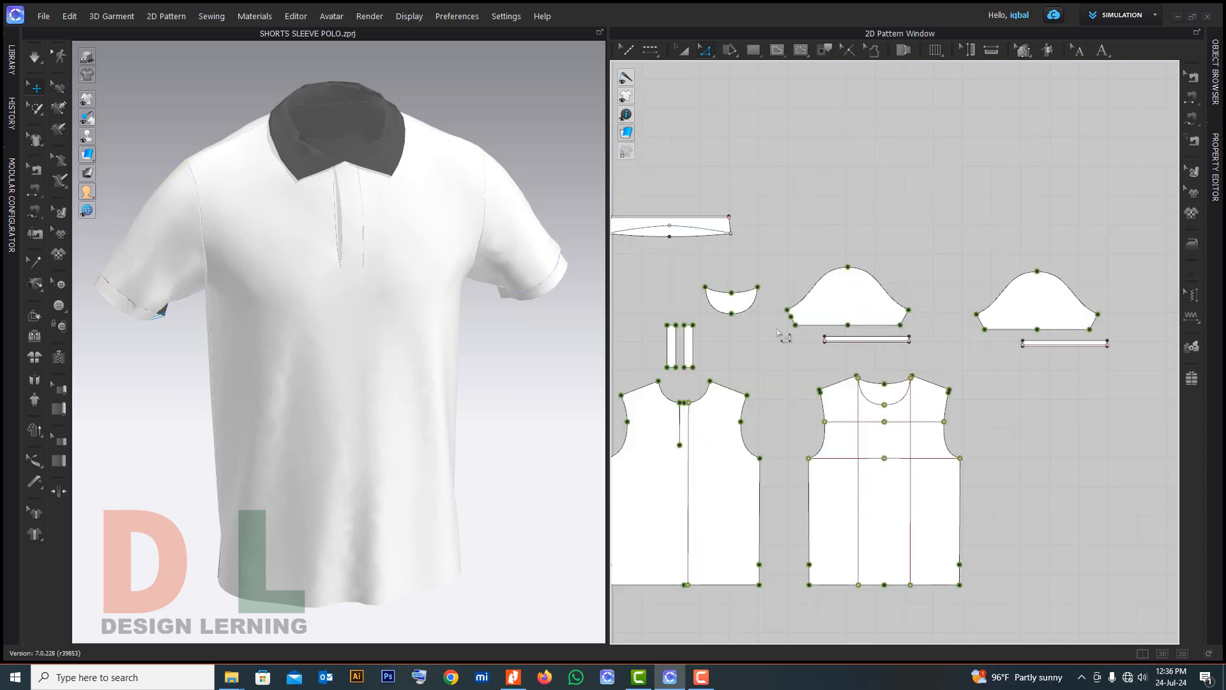
scroll(813, 310, "up", 3)
left_click(822, 328)
left_click_drag(834, 333, 820, 324)
key("Return")
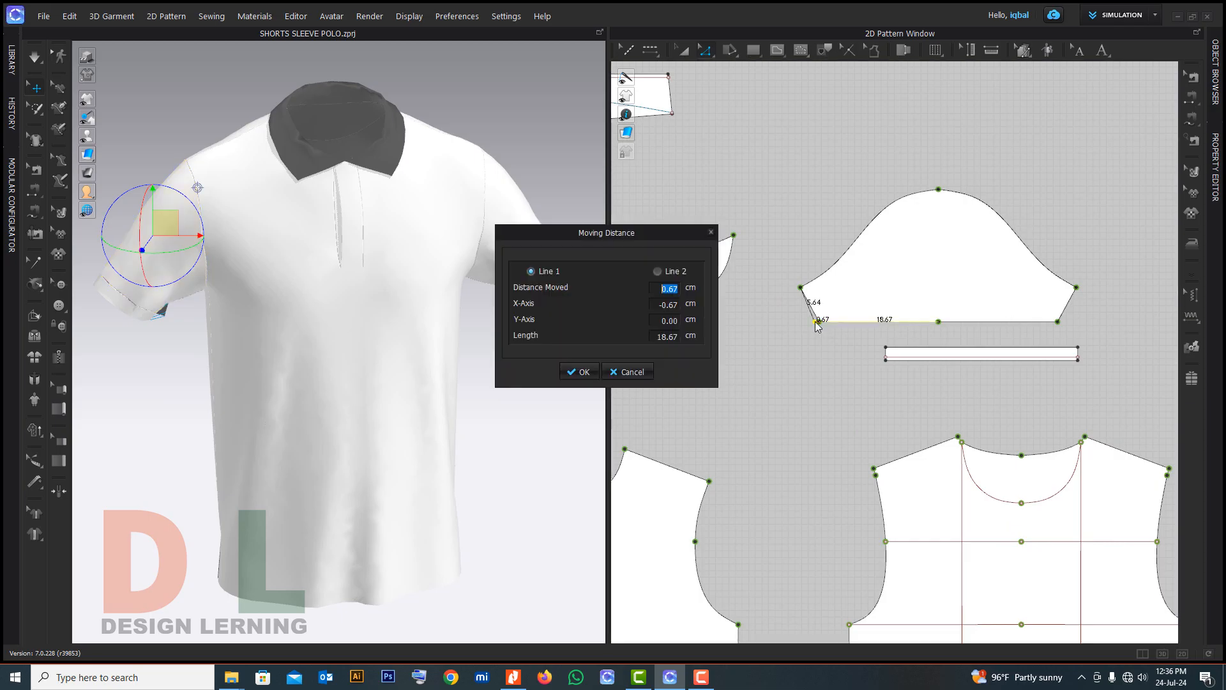
type("1")
key("Return")
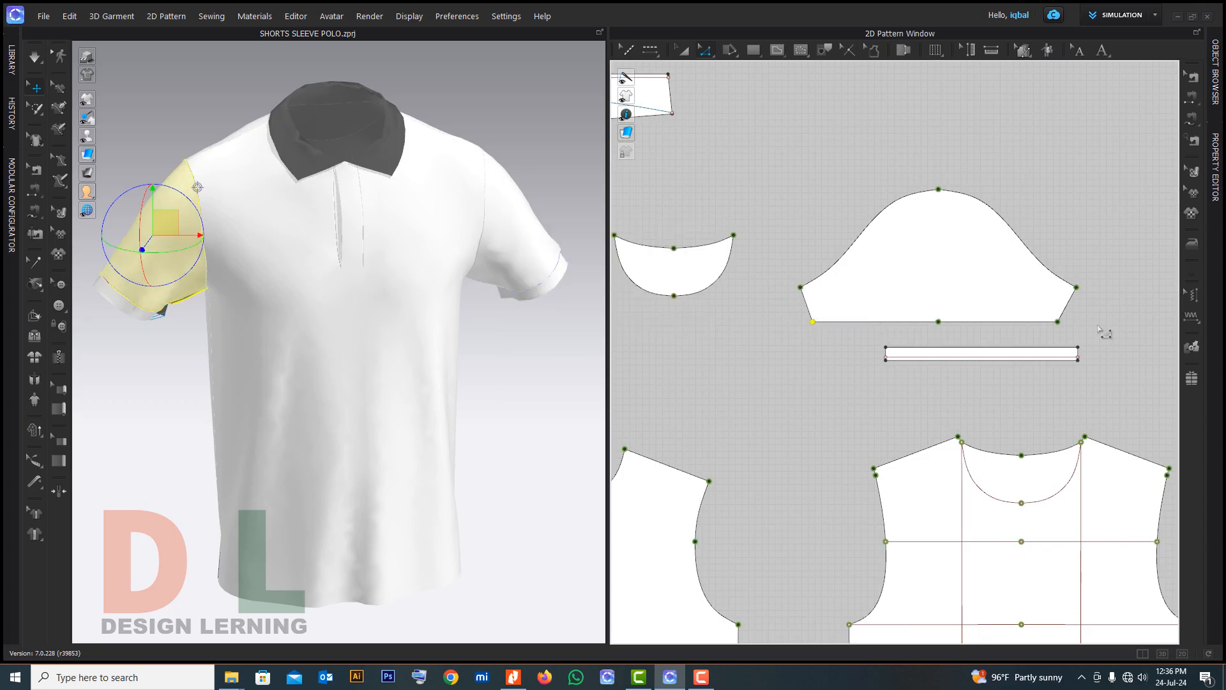
Move the right hem corner of the first sleeve pattern outward by 1 cm
scroll(1103, 331, "up", 4)
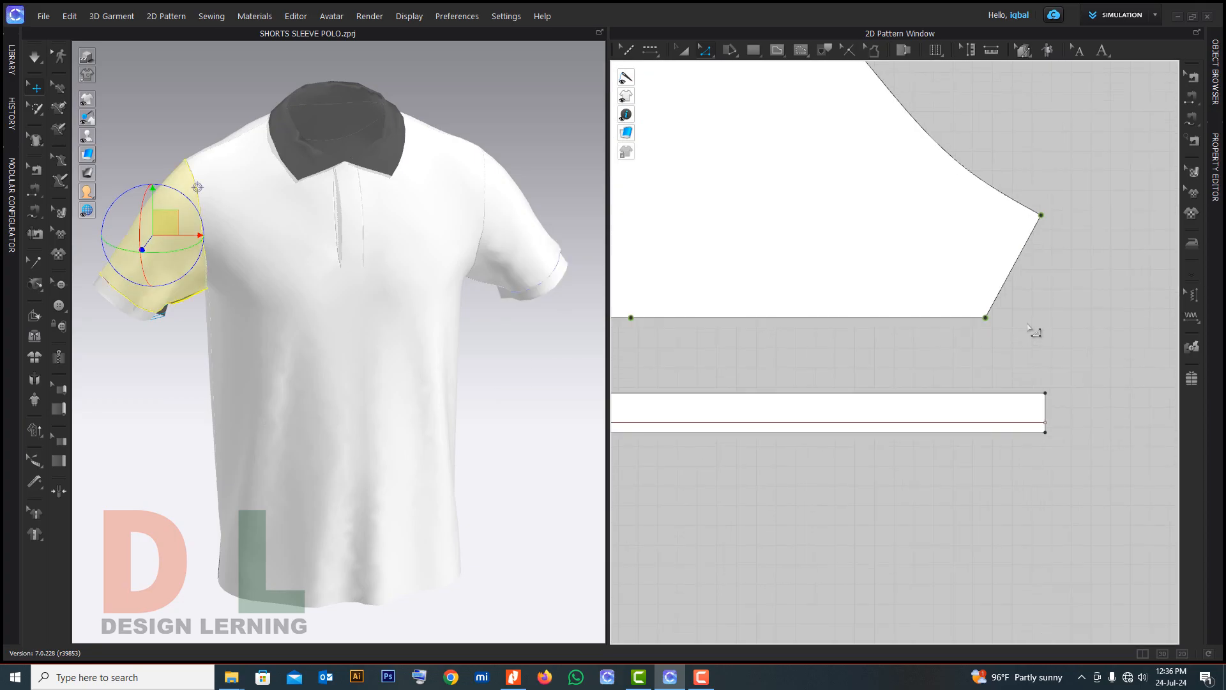
left_click_drag(984, 318, 992, 319)
right_click(992, 319)
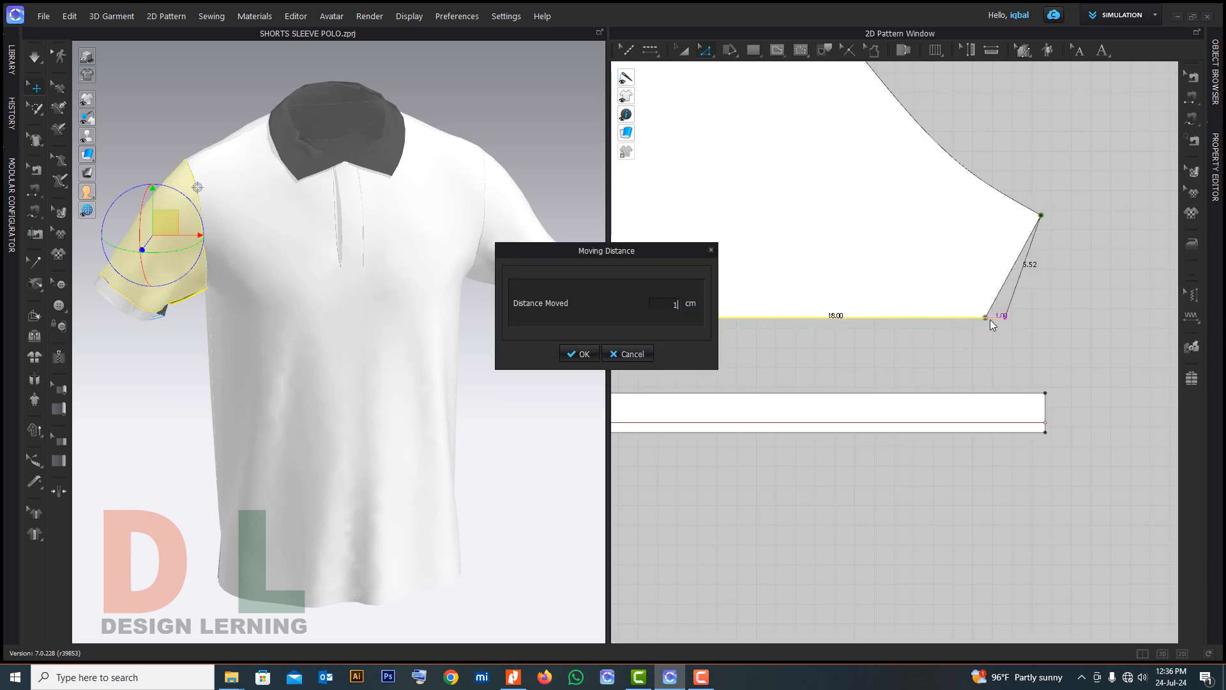
key("Return")
scroll(992, 320, "down", 5)
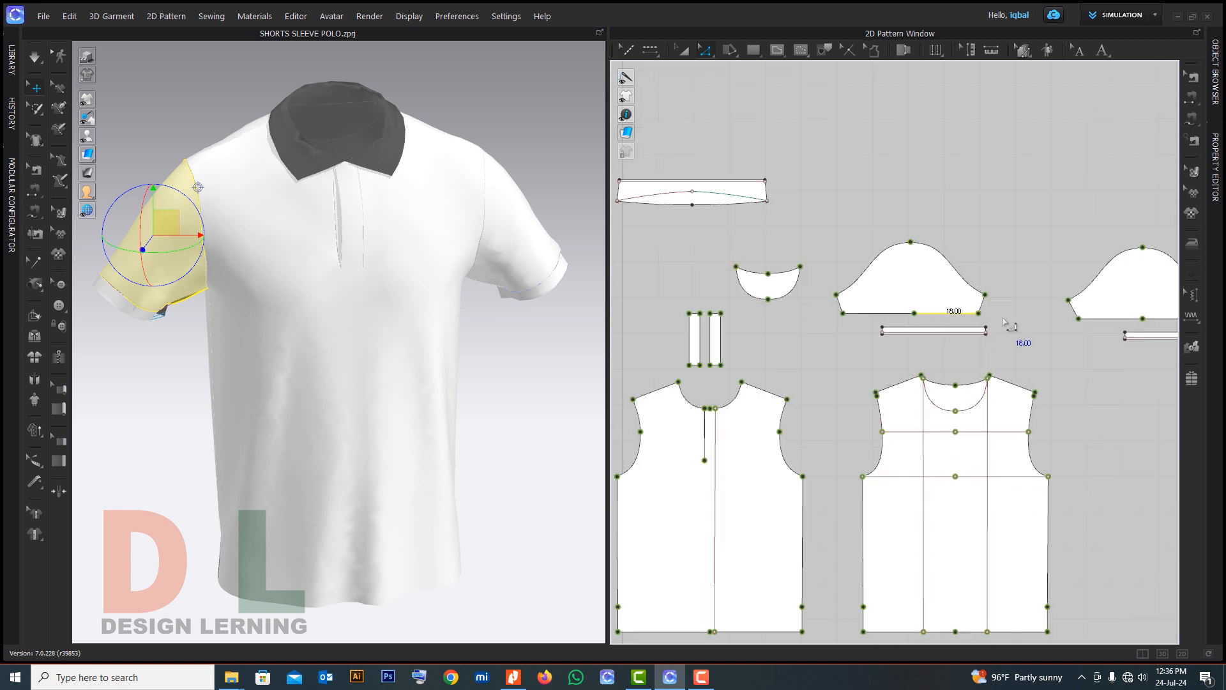
Move the right hem corner of the second sleeve pattern outward by 1 cm
scroll(991, 312, "down", 3)
scroll(1140, 326, "up", 7)
mouse_move(992, 279)
left_mouse_down()
mouse_move(925, 306)
mouse_move(970, 288)
left_mouse_up()
right_click(970, 287)
type("1")
key("Return")
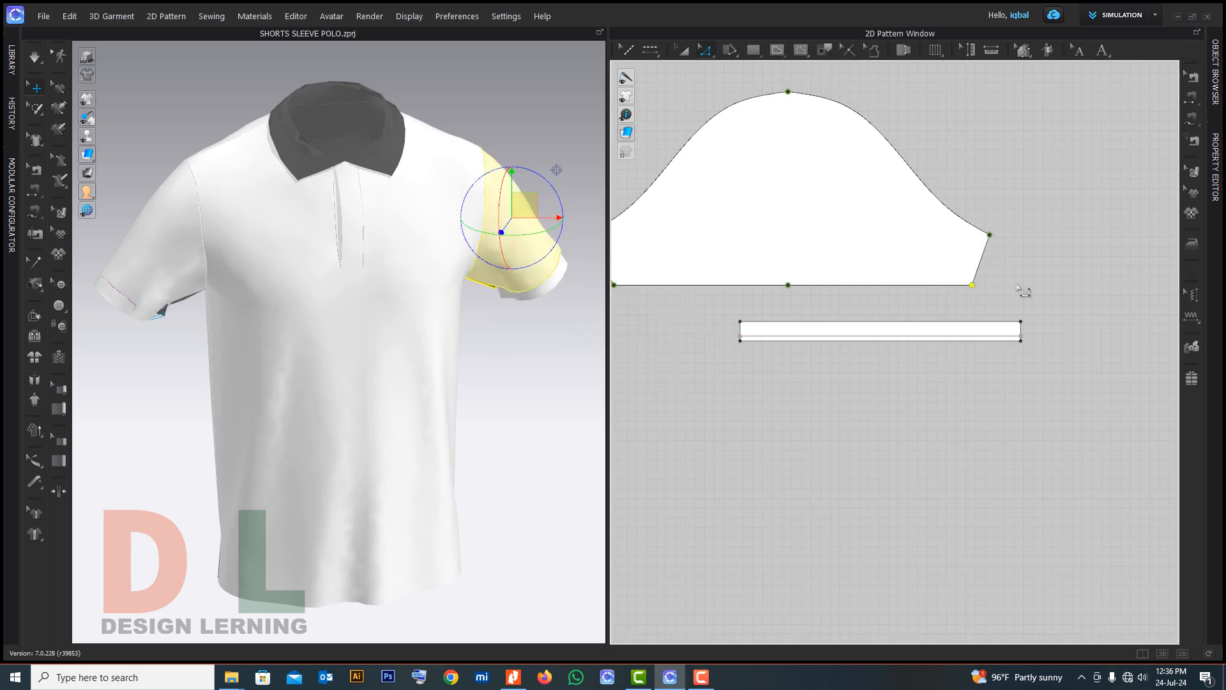
Move the left hem corner of the second sleeve pattern outward by 1 cm
scroll(977, 300, "down", 3)
scroll(841, 307, "up", 6)
left_click_drag(766, 286, 851, 333)
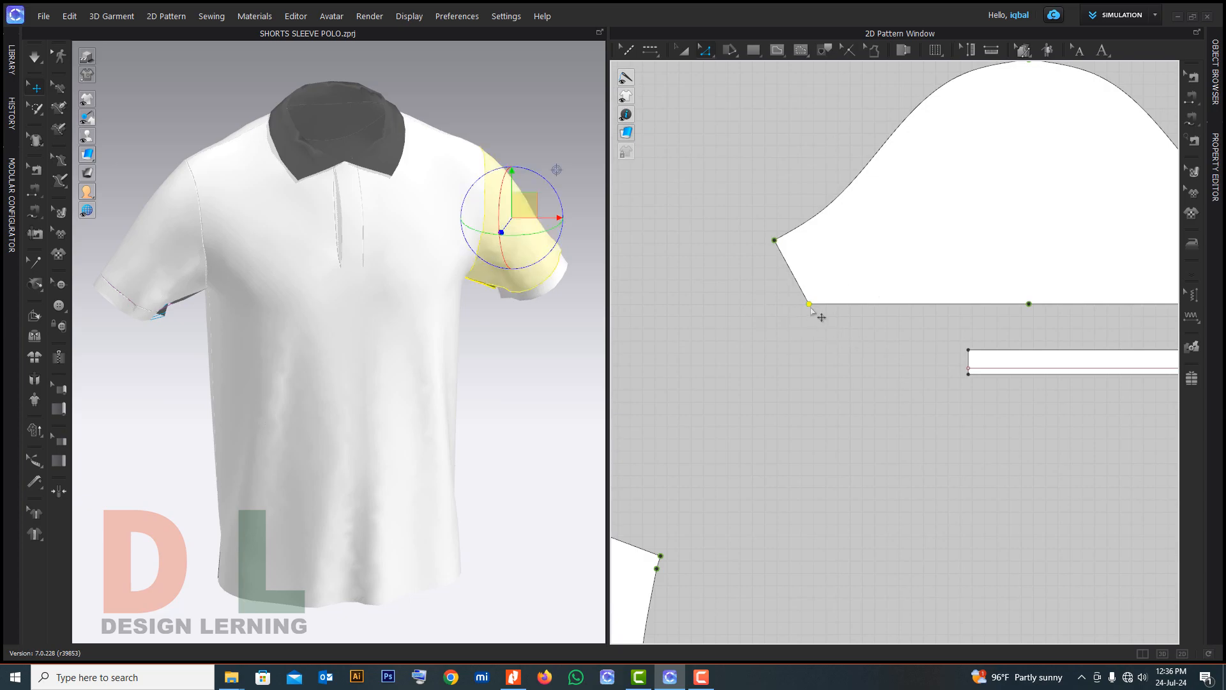
right_click(804, 304)
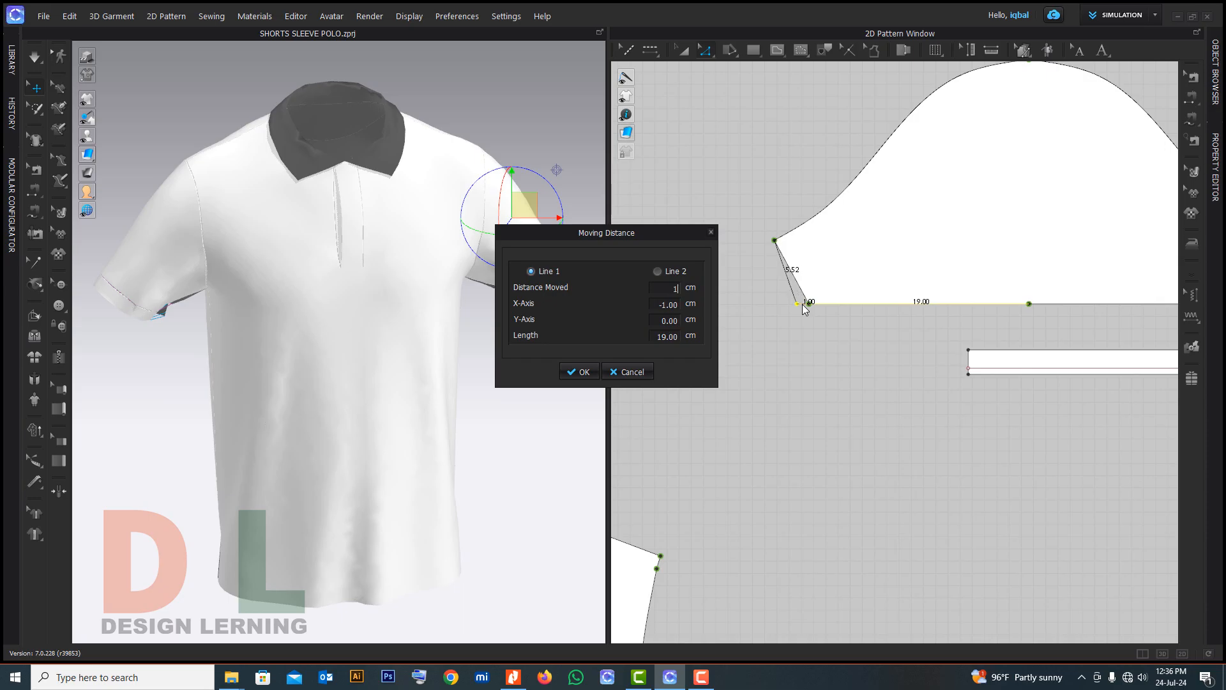
key("Return")
Simulate the garment with the widened sleeve hems and check the drape of the sleeves from the side
scroll(797, 342, "down", 3)
scroll(797, 342, "down", 3)
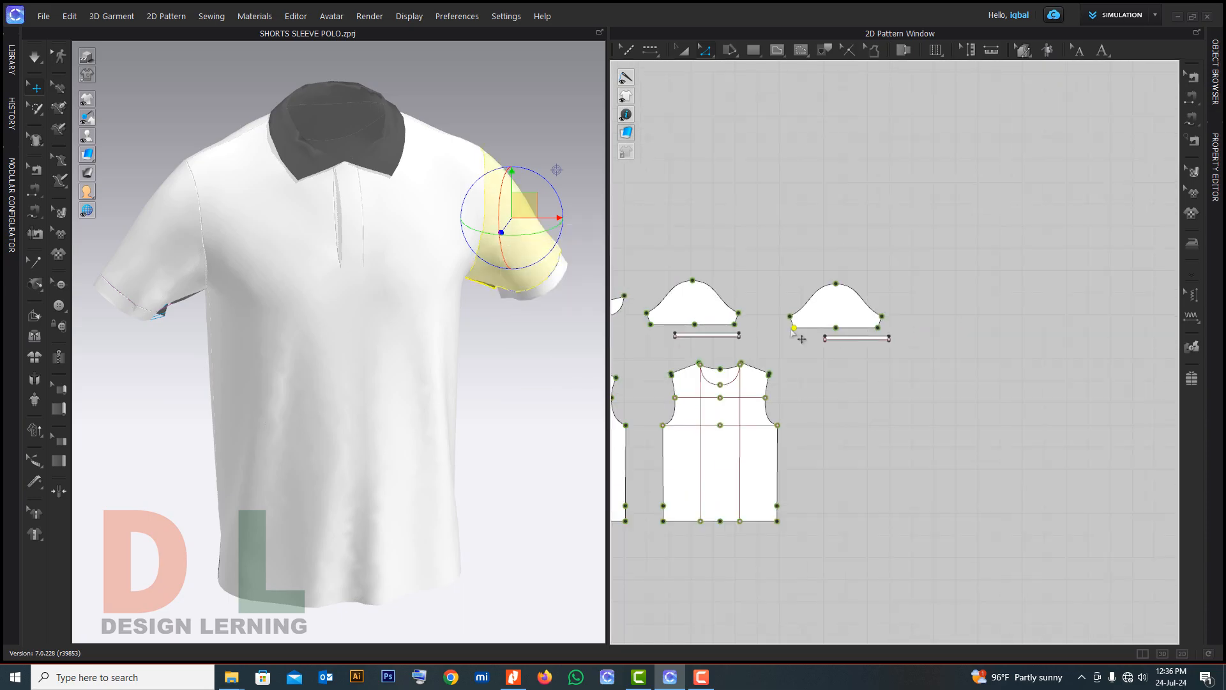
left_click_drag(792, 329, 791, 325)
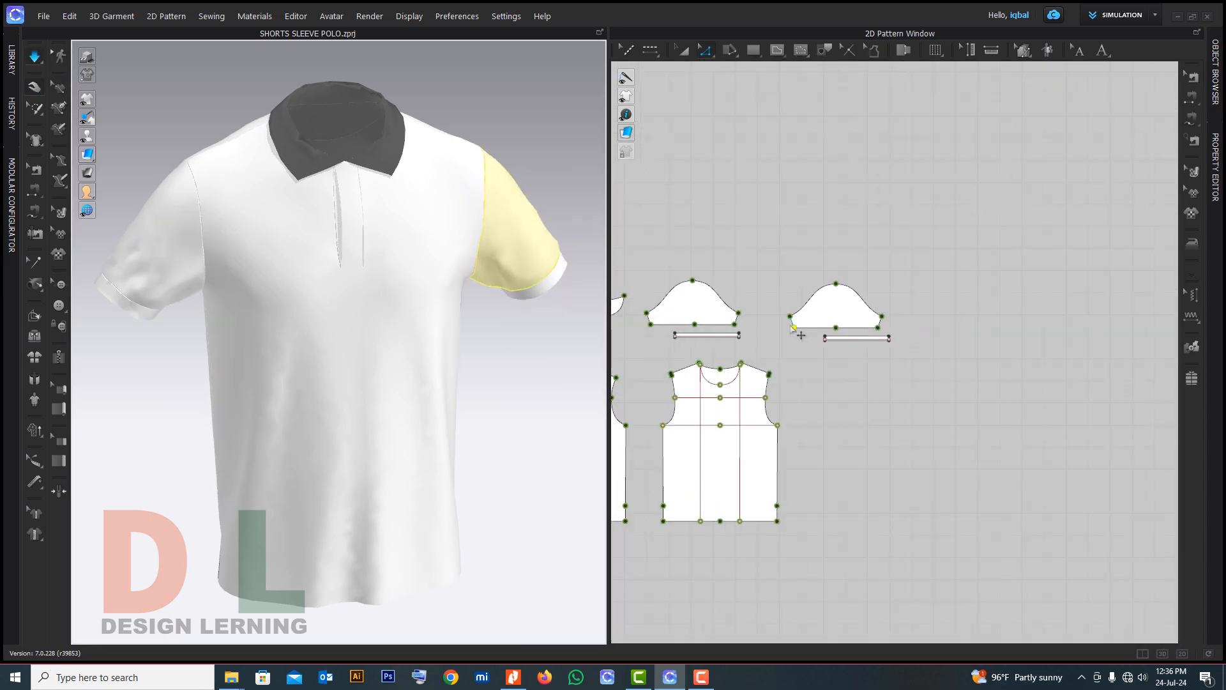
right_click_drag(304, 326, 167, 268)
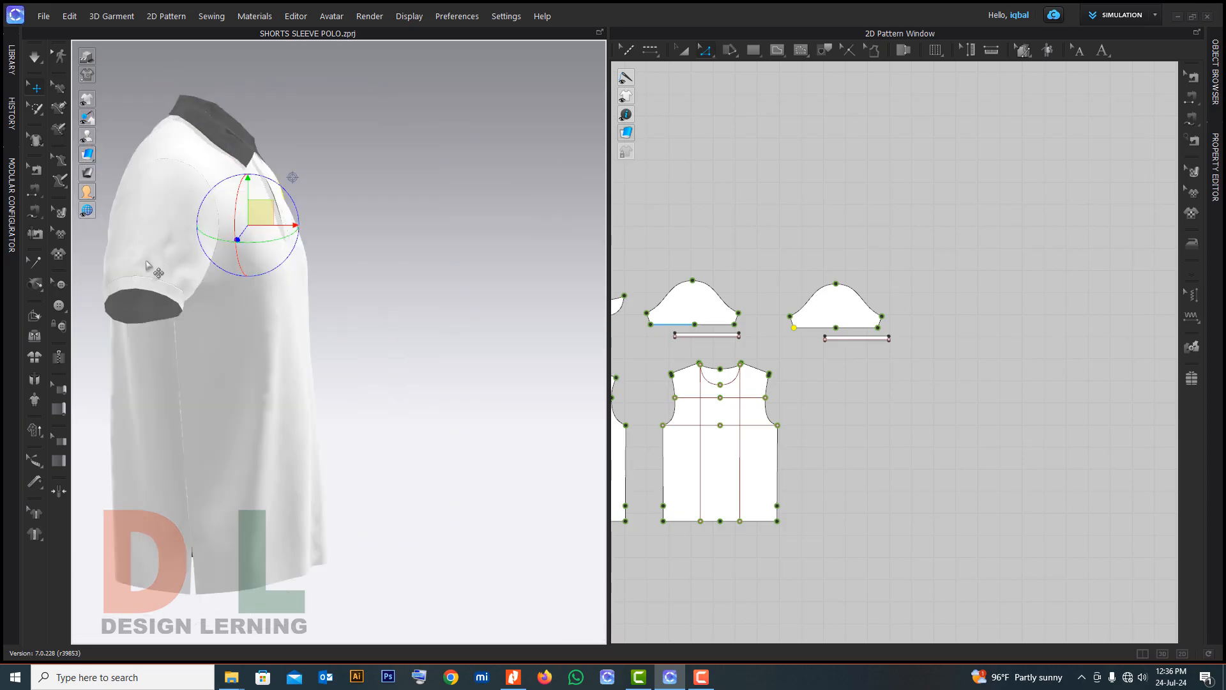
scroll(339, 297, "down", 4)
right_click_drag(339, 300, 465, 340)
Tug the sleeve and cuff into place during simulation and return the garment to the front view
key("q")
left_click(280, 310)
left_click(409, 331)
scroll(465, 340, "up", 3)
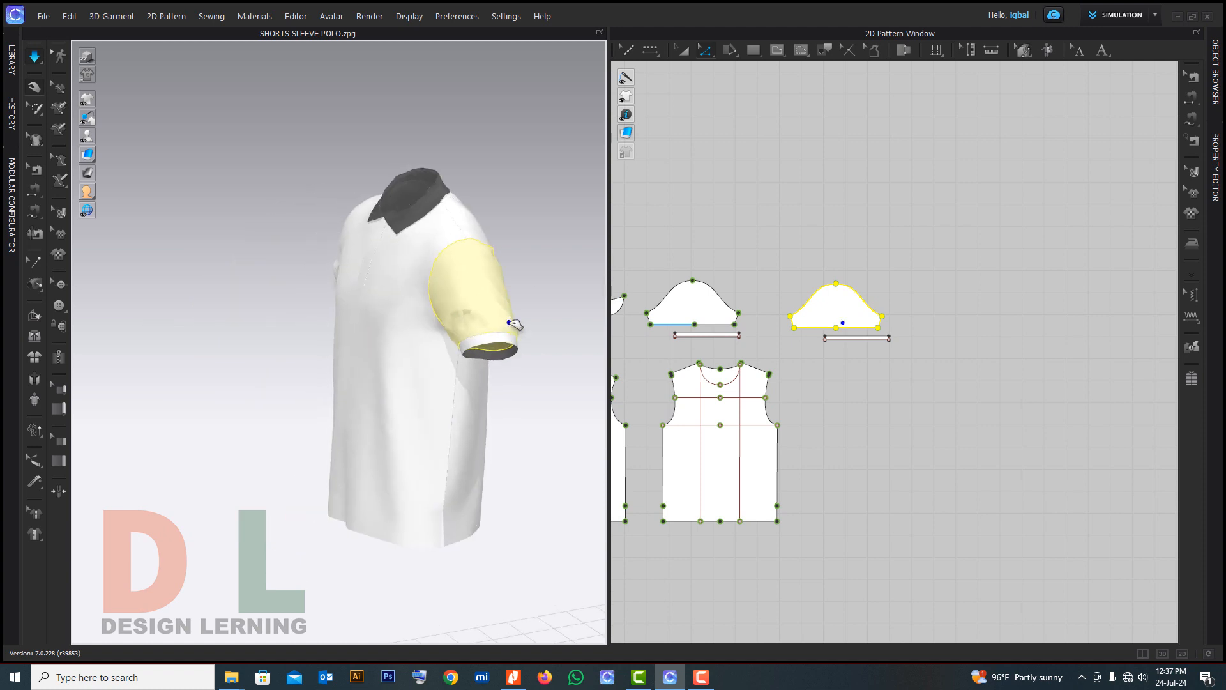
left_click(491, 343)
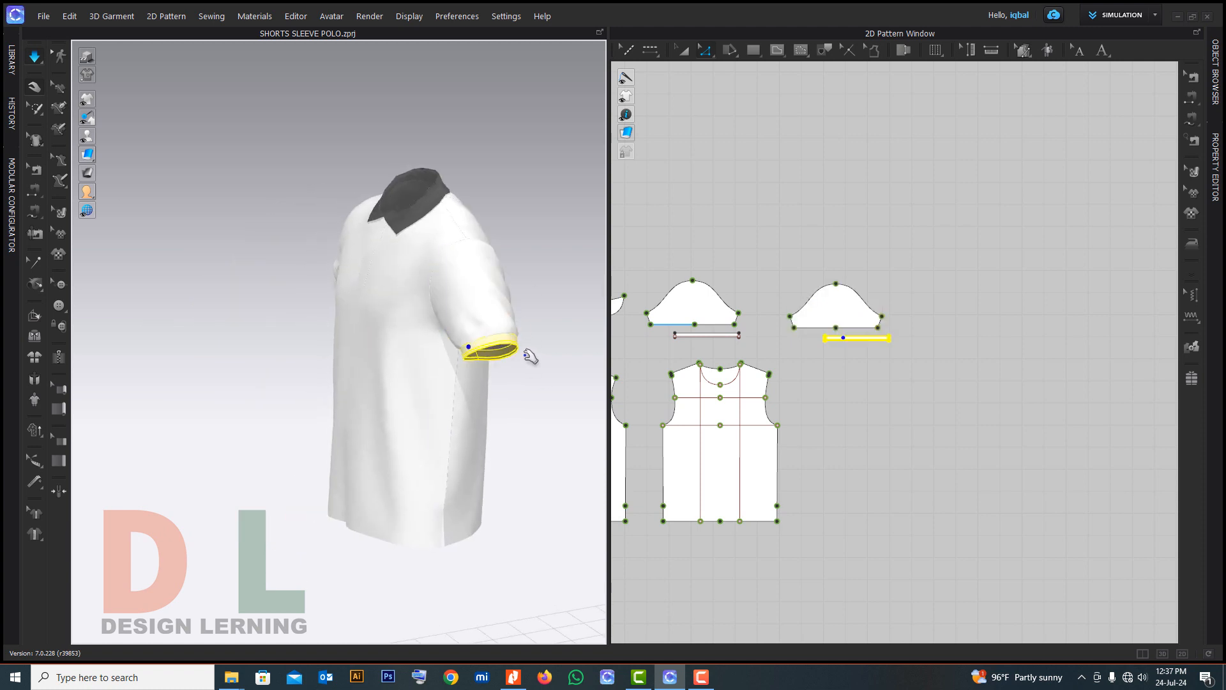
key("2")
scroll(304, 288, "up", 2)
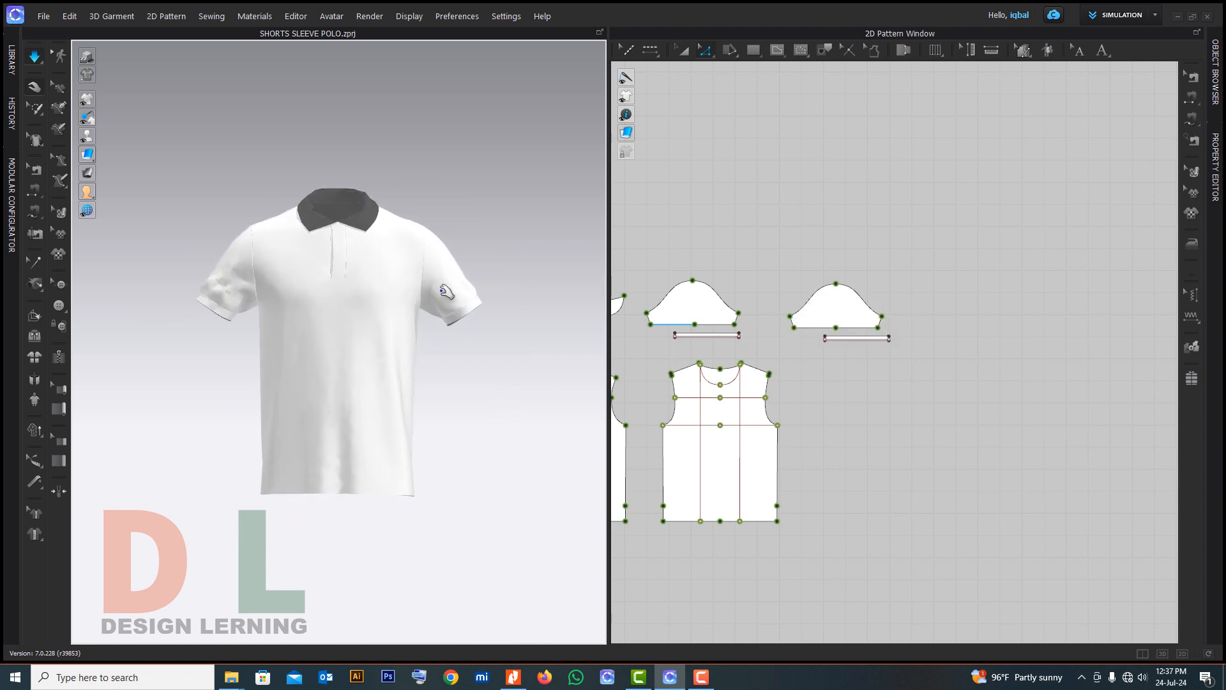
Sew the left edges of the two placket strips together along their full length with Free Sewing
scroll(691, 293, "down", 3)
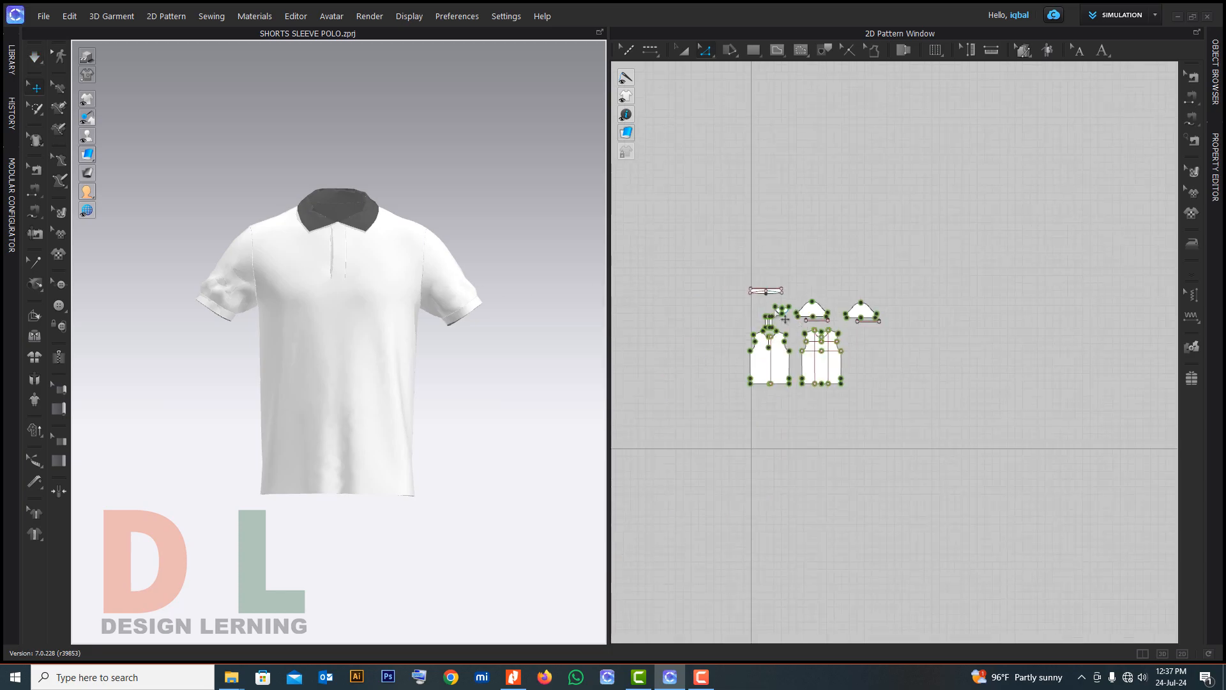
scroll(776, 317, "up", 5)
scroll(768, 318, "down", 2)
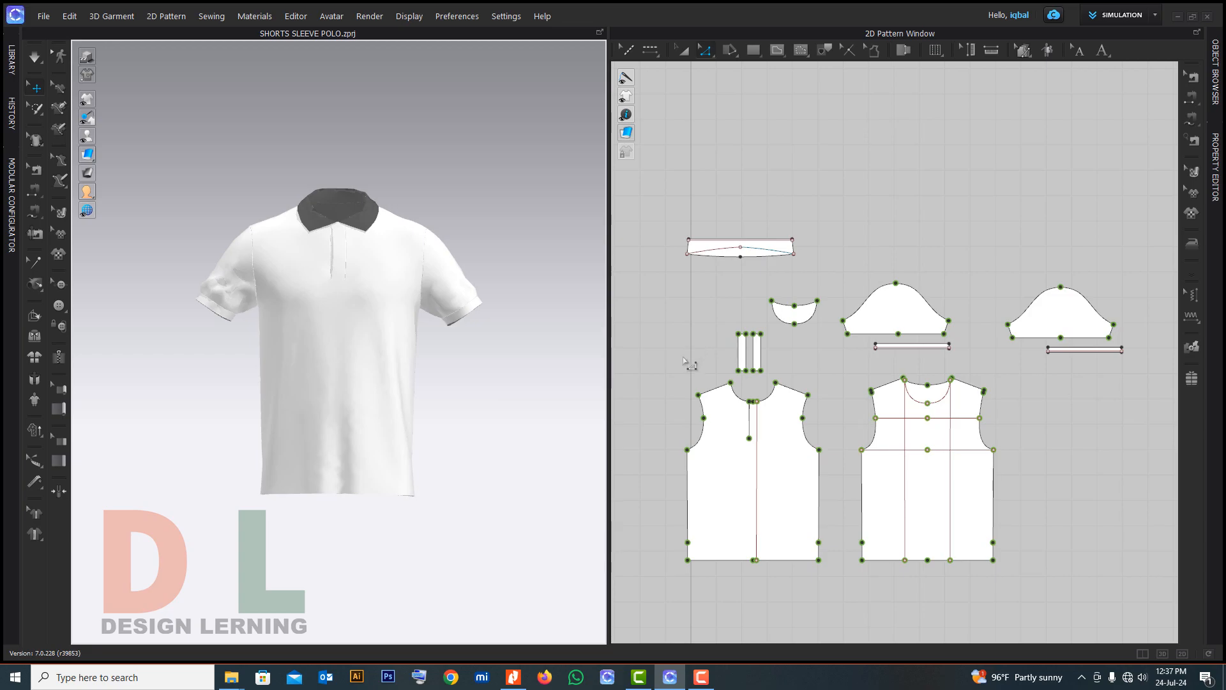
scroll(750, 396, "up", 3)
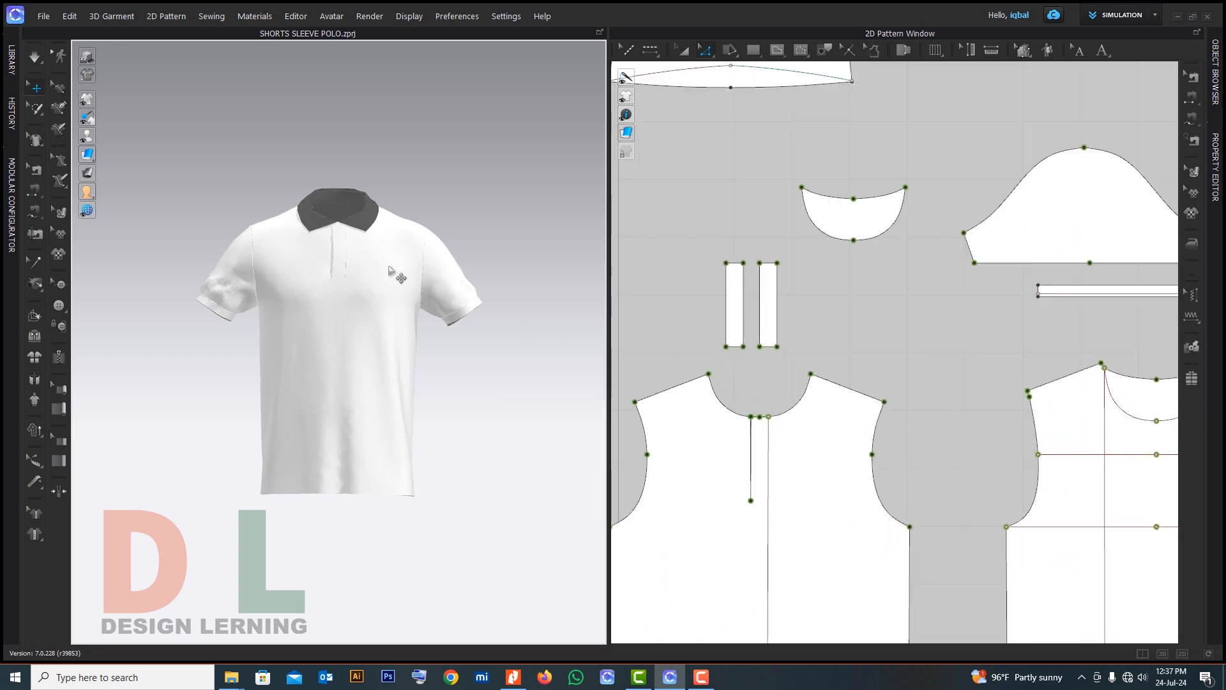
scroll(358, 250, "up", 6)
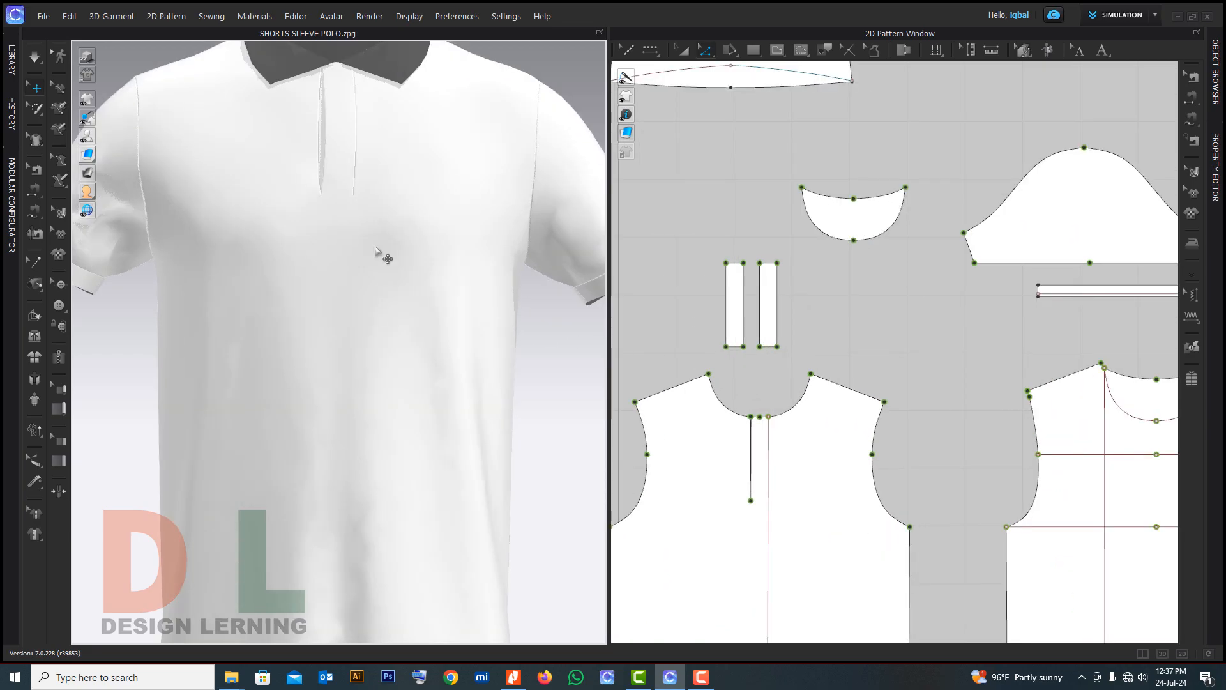
right_click_drag(416, 277, 393, 190)
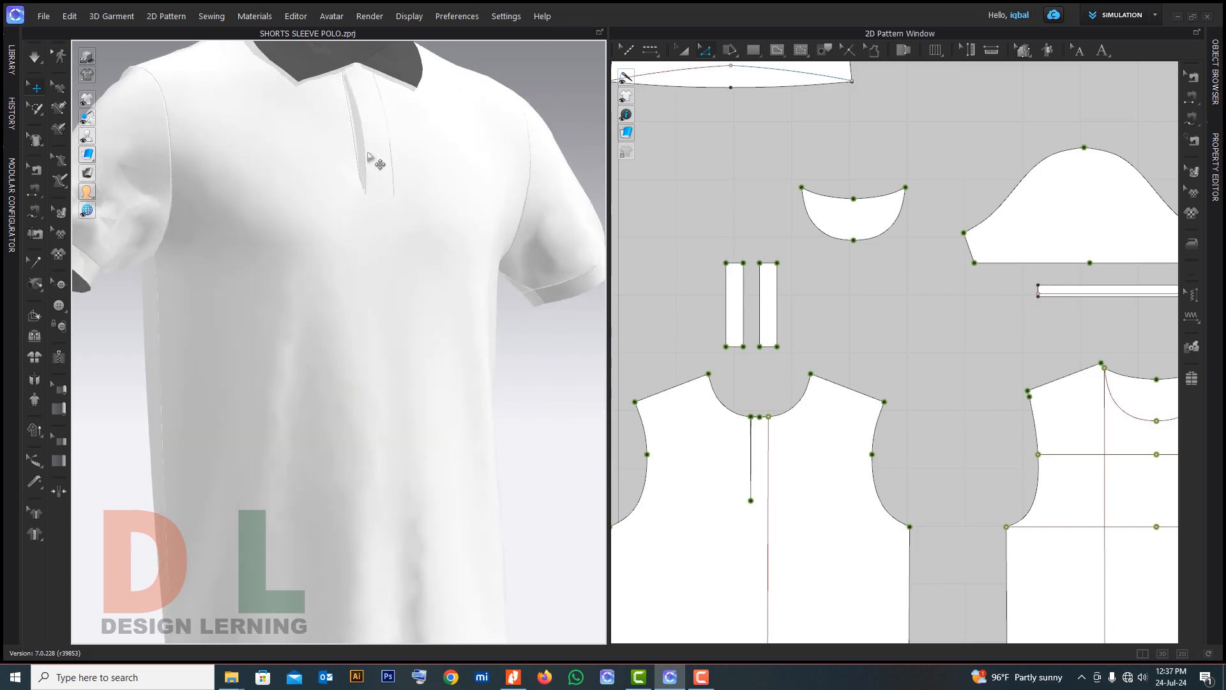
scroll(725, 274, "up", 3)
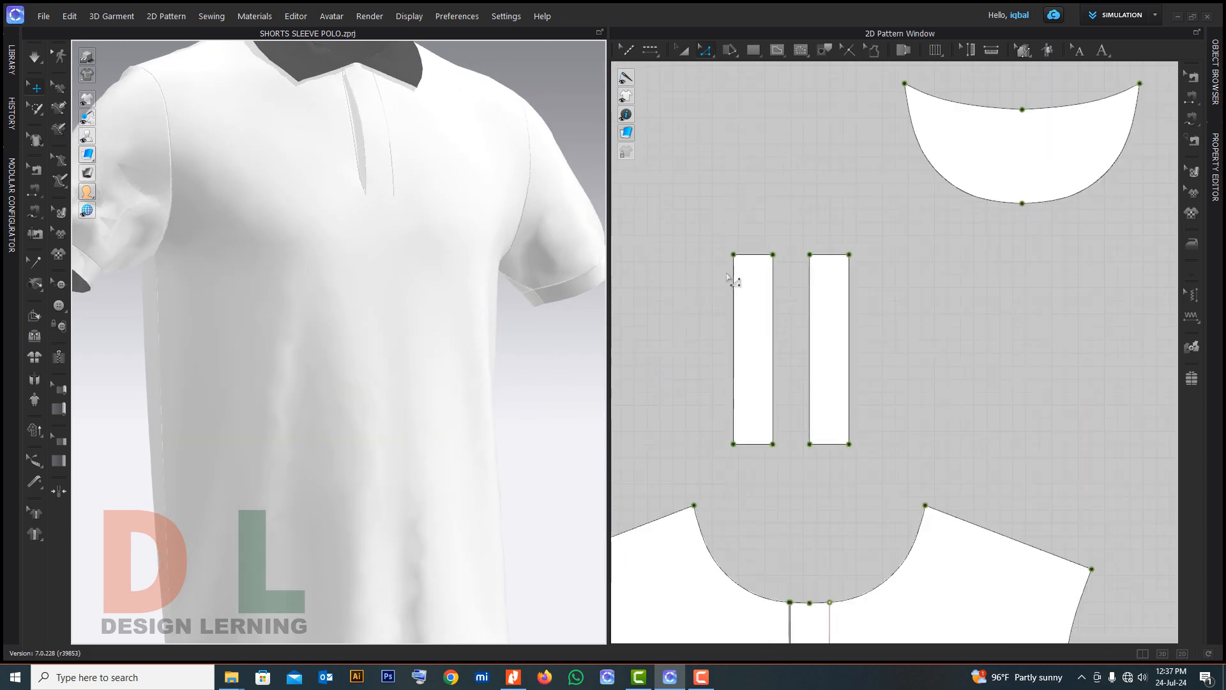
left_click(1193, 120)
left_click(1143, 123)
scroll(830, 486, "down", 3)
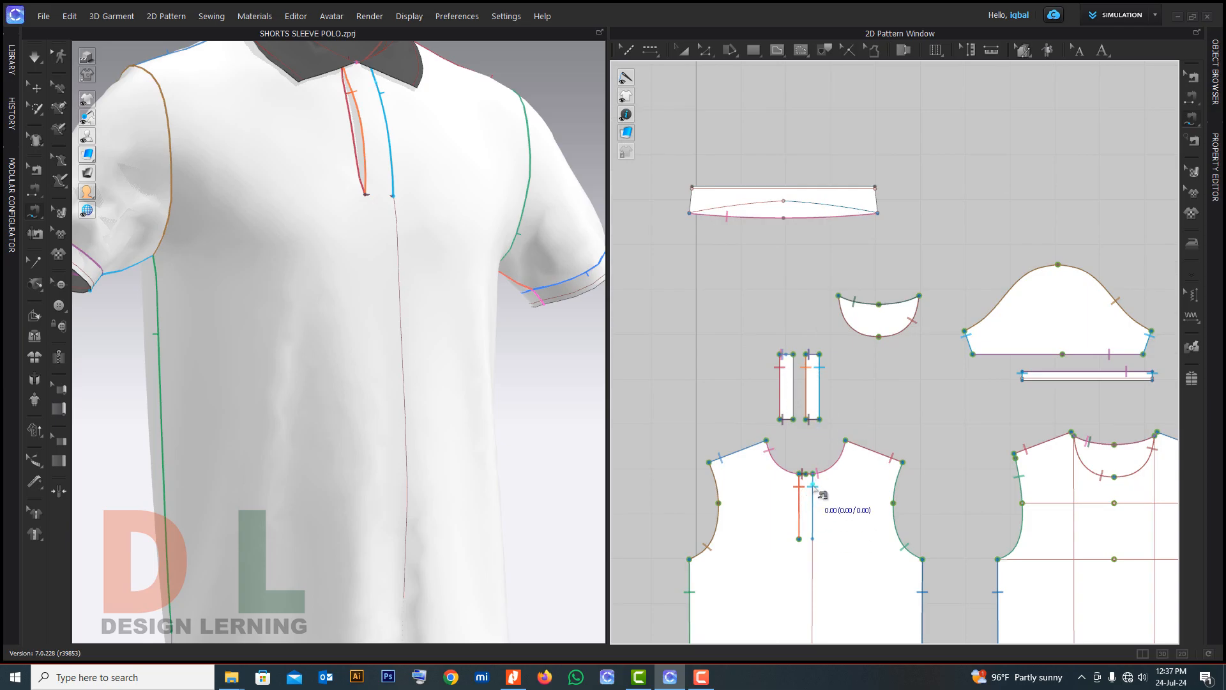
left_click(802, 499)
scroll(811, 405, "up", 3)
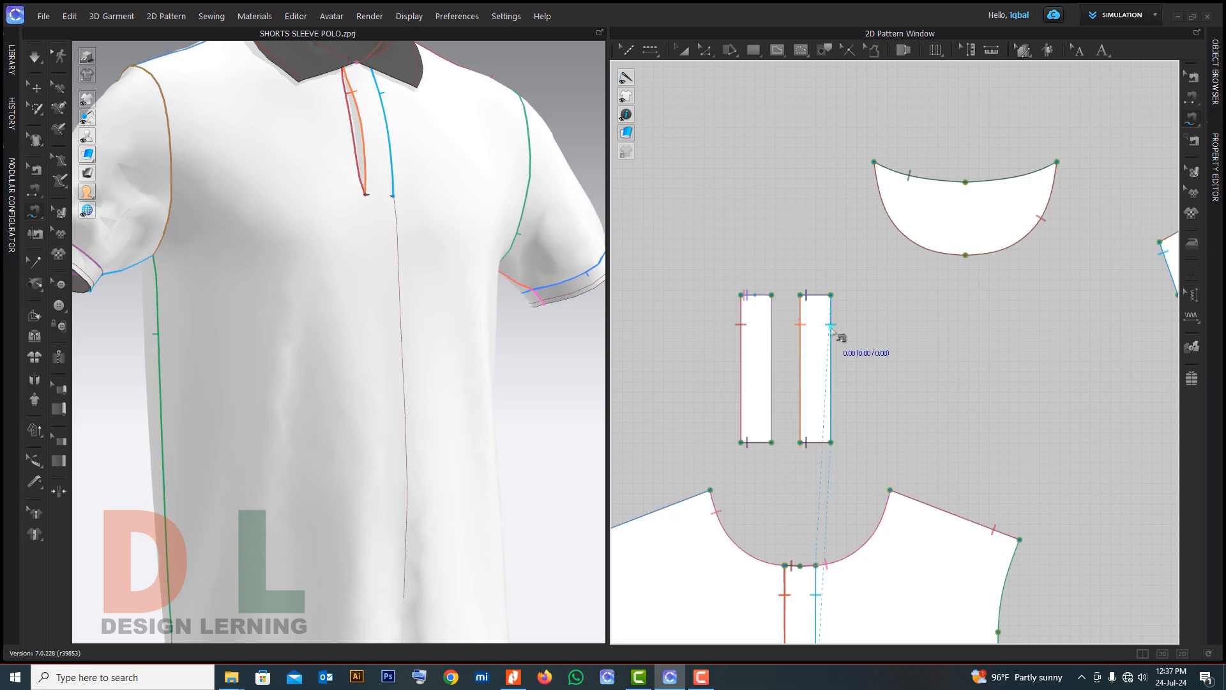
left_click(806, 302)
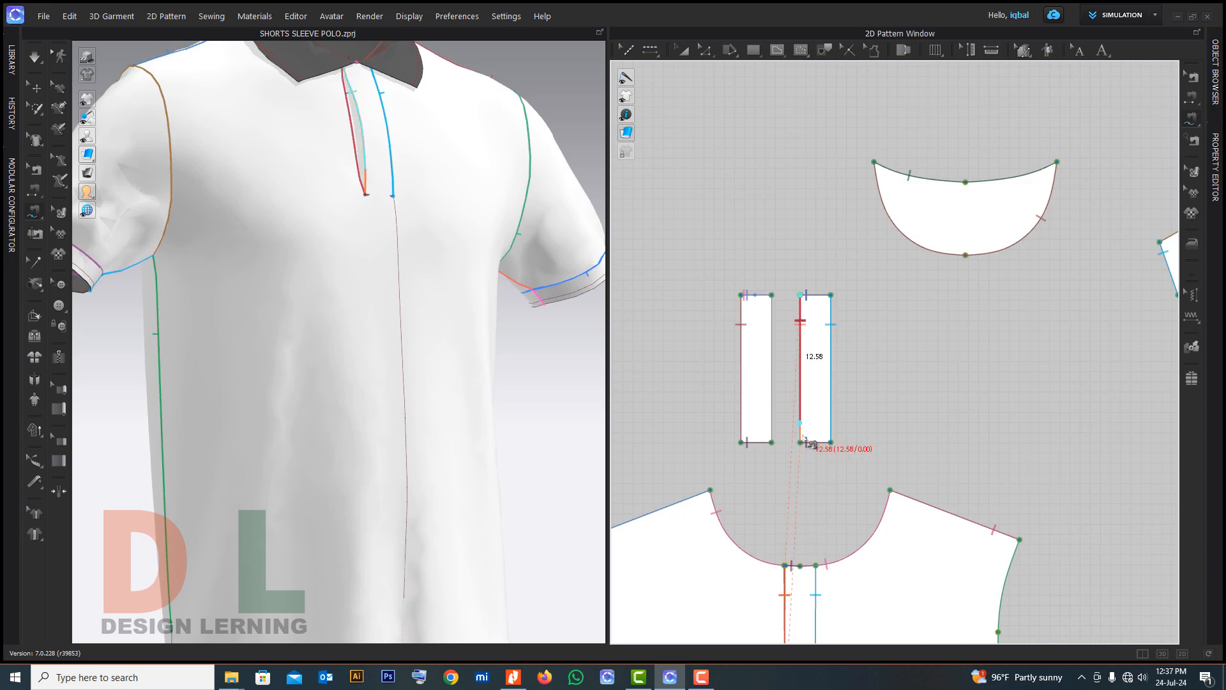
left_click(742, 357)
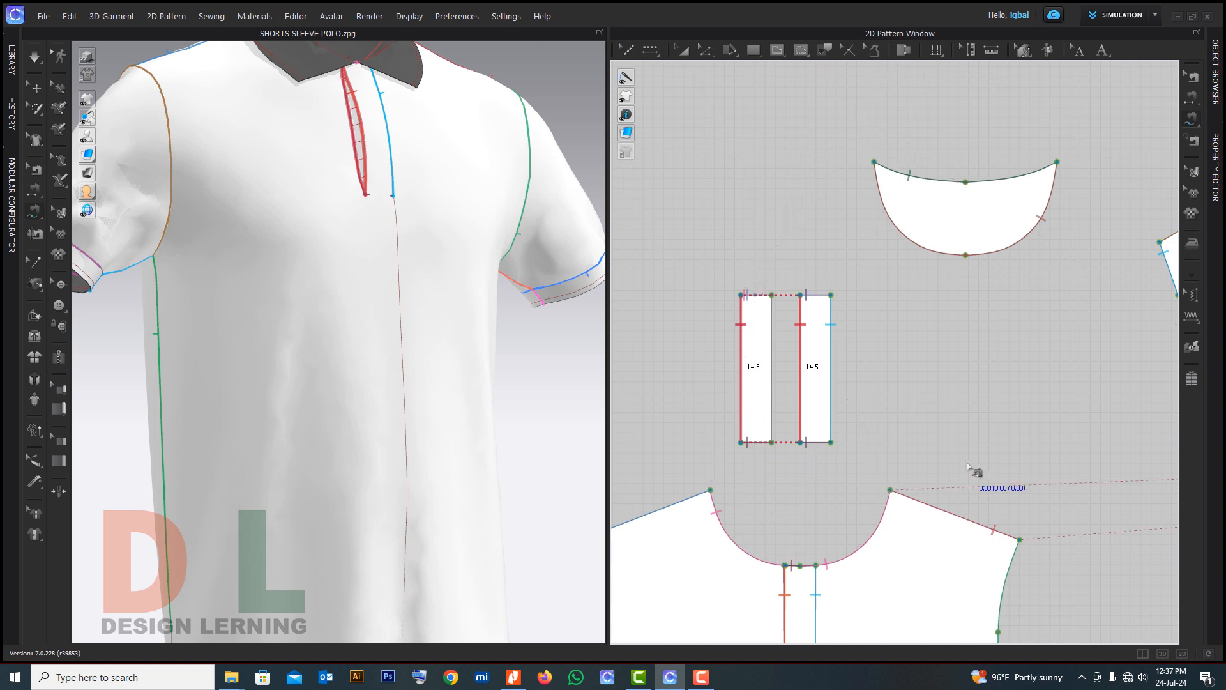
Simulate the garment with the new placket seam and check it from the front and side
key("space")
right_click_drag(371, 320, 463, 329)
key("space")
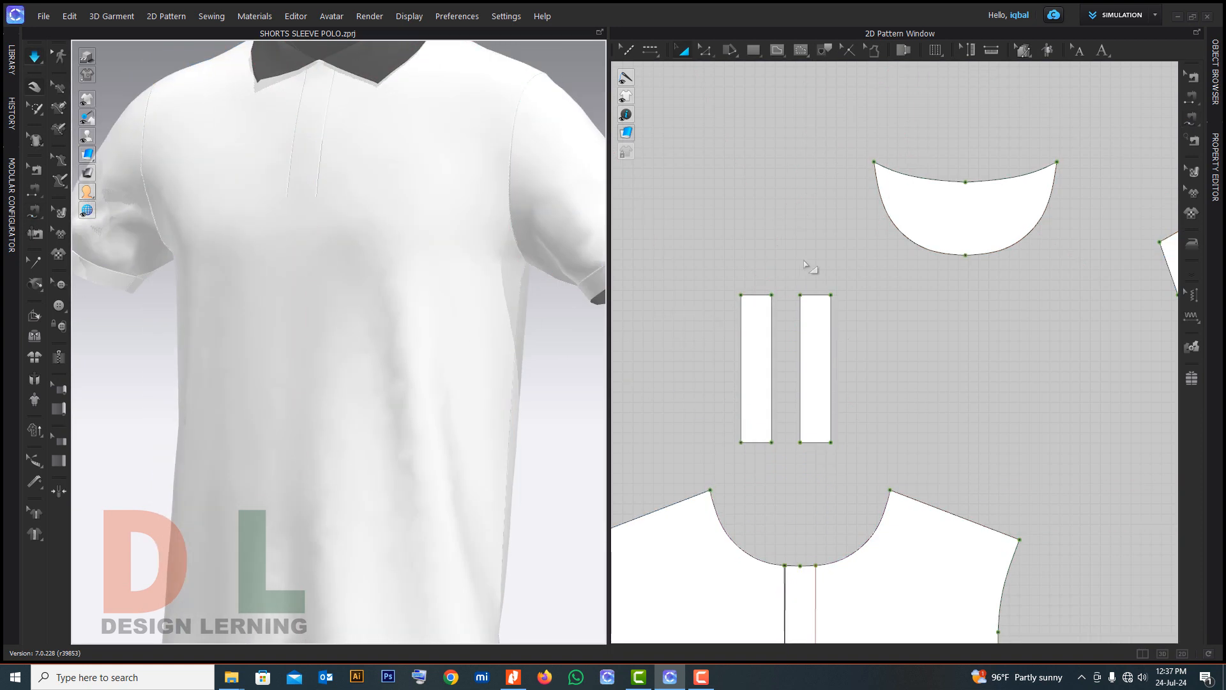
scroll(806, 265, "down", 5)
scroll(438, 260, "down", 5)
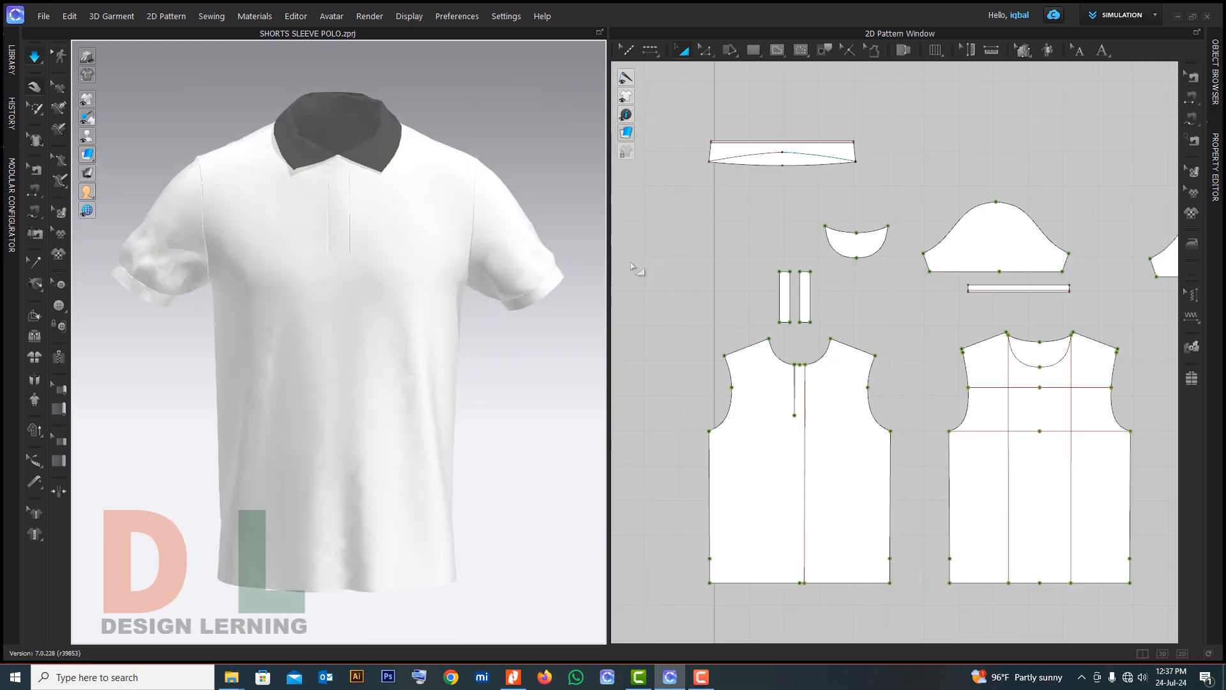
key("space")
right_click_drag(447, 252, 312, 255)
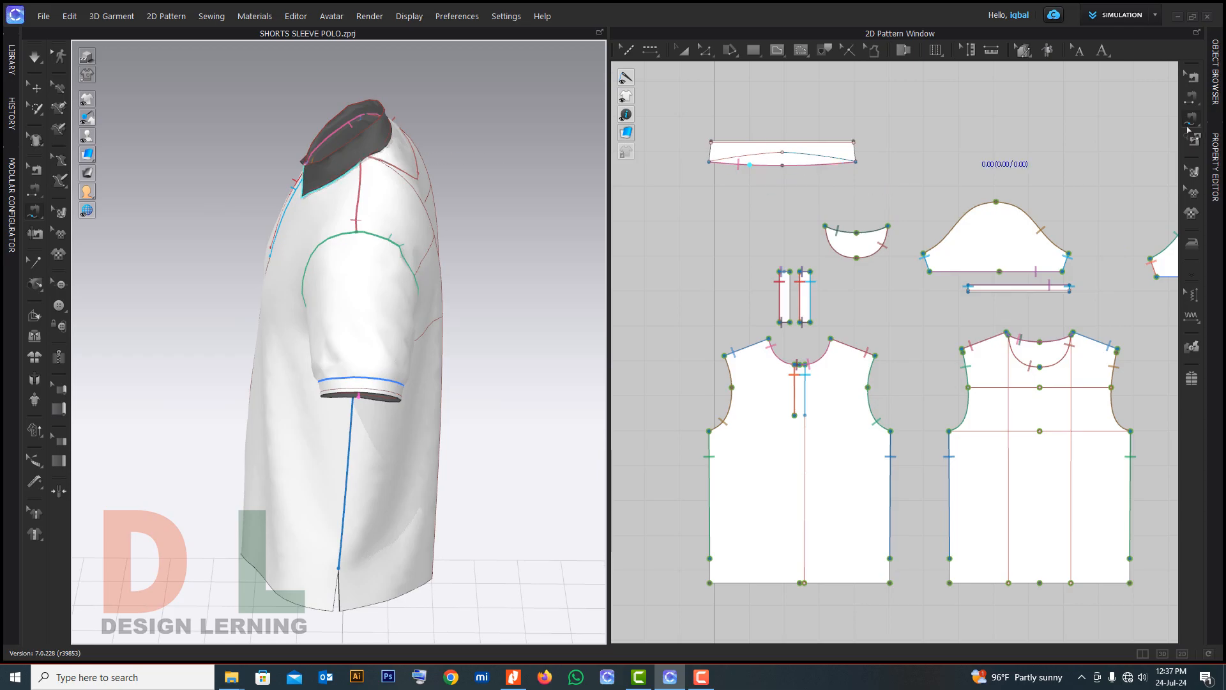
key("space")
right_click_drag(351, 266, 490, 254)
Select all pattern pieces, set their particle distance to 8 mm and clear the selection
scroll(801, 306, "down", 5)
left_click_drag(687, 201, 1008, 455)
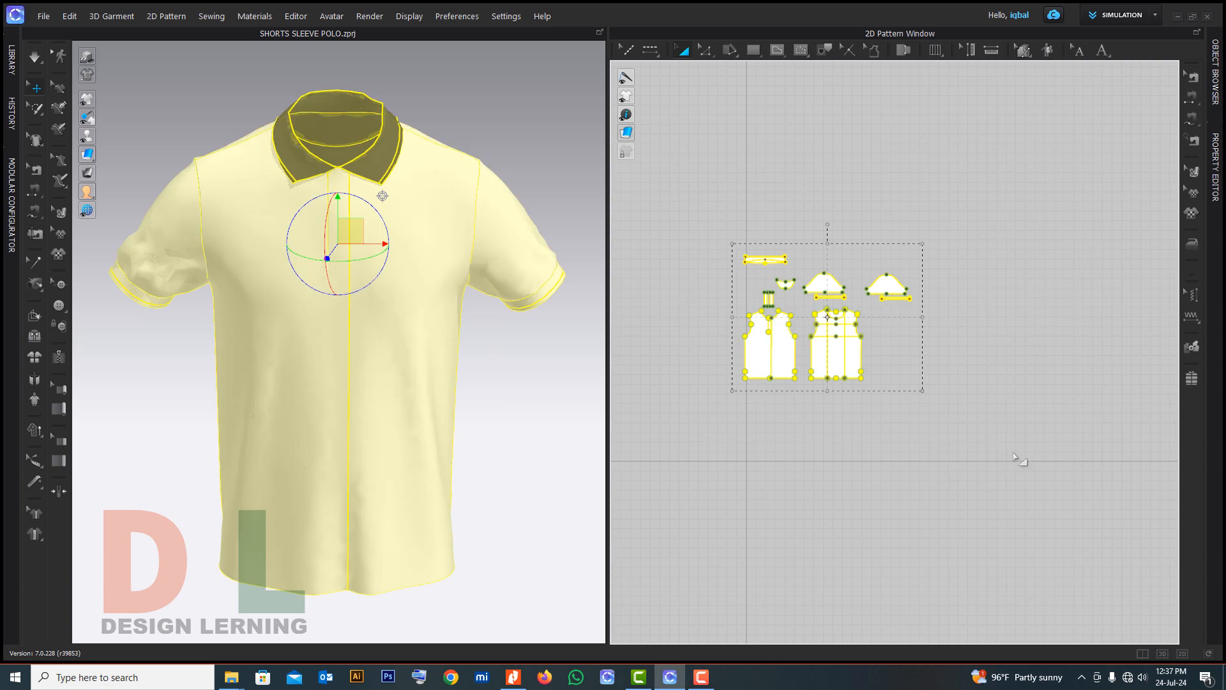
right_click_drag(460, 341, 405, 313)
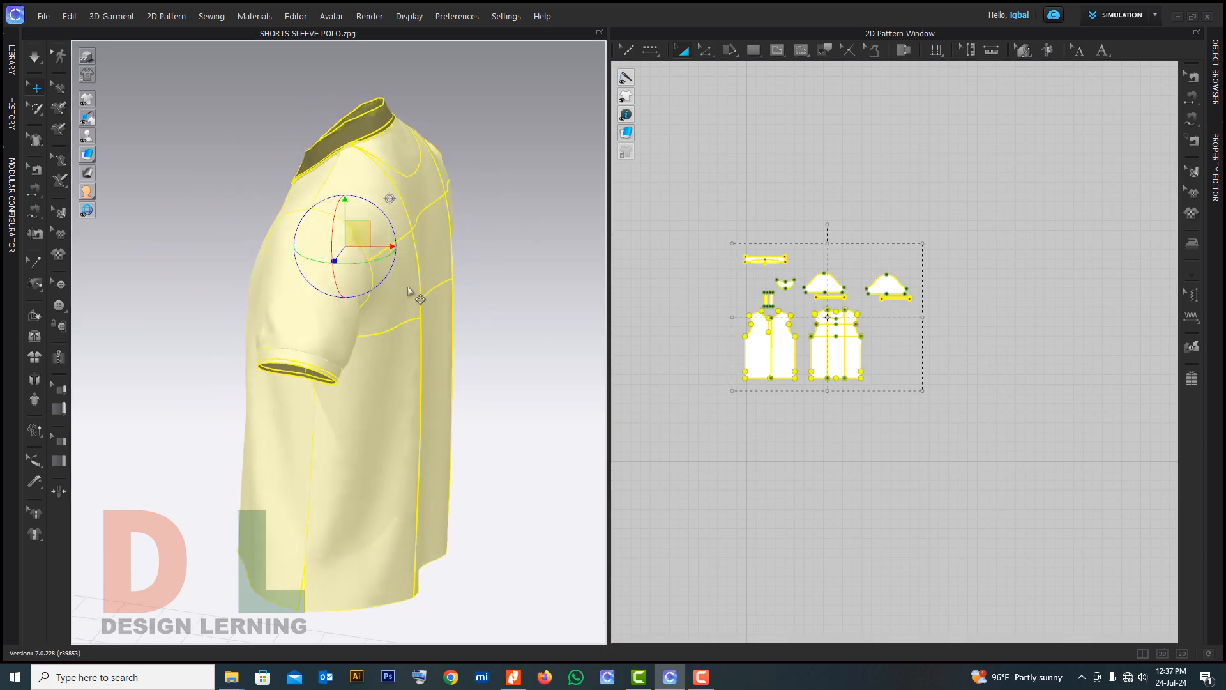
left_click(1216, 174)
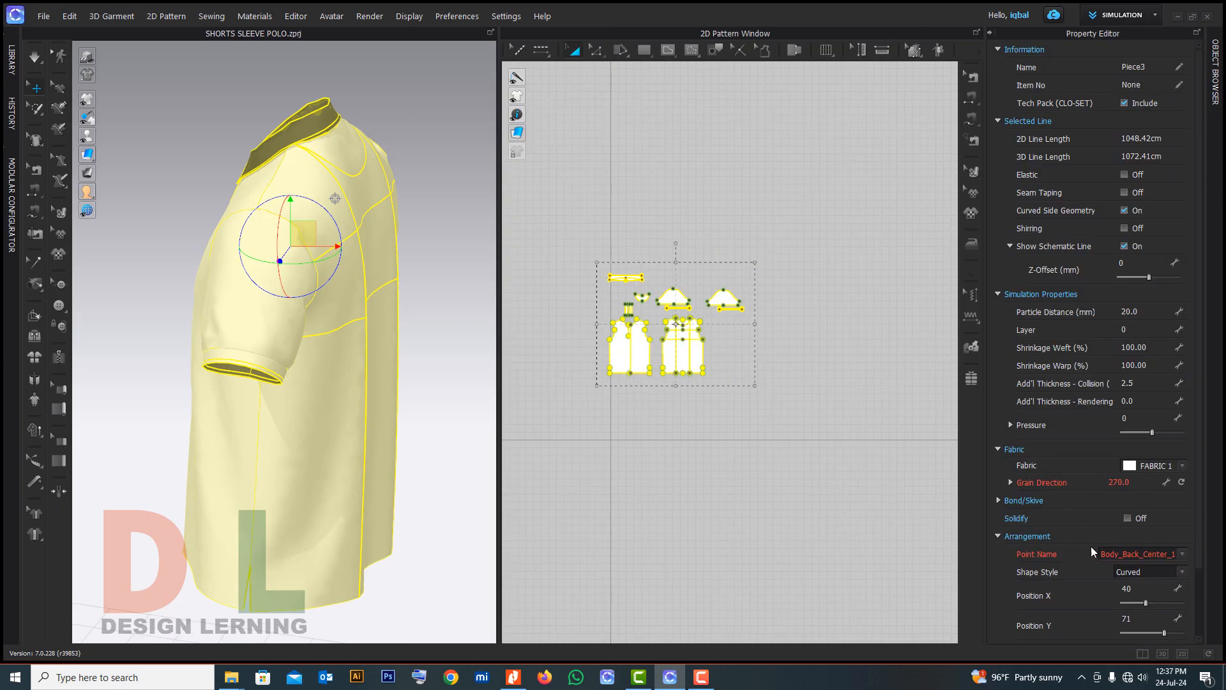
scroll(1093, 548, "down", 2)
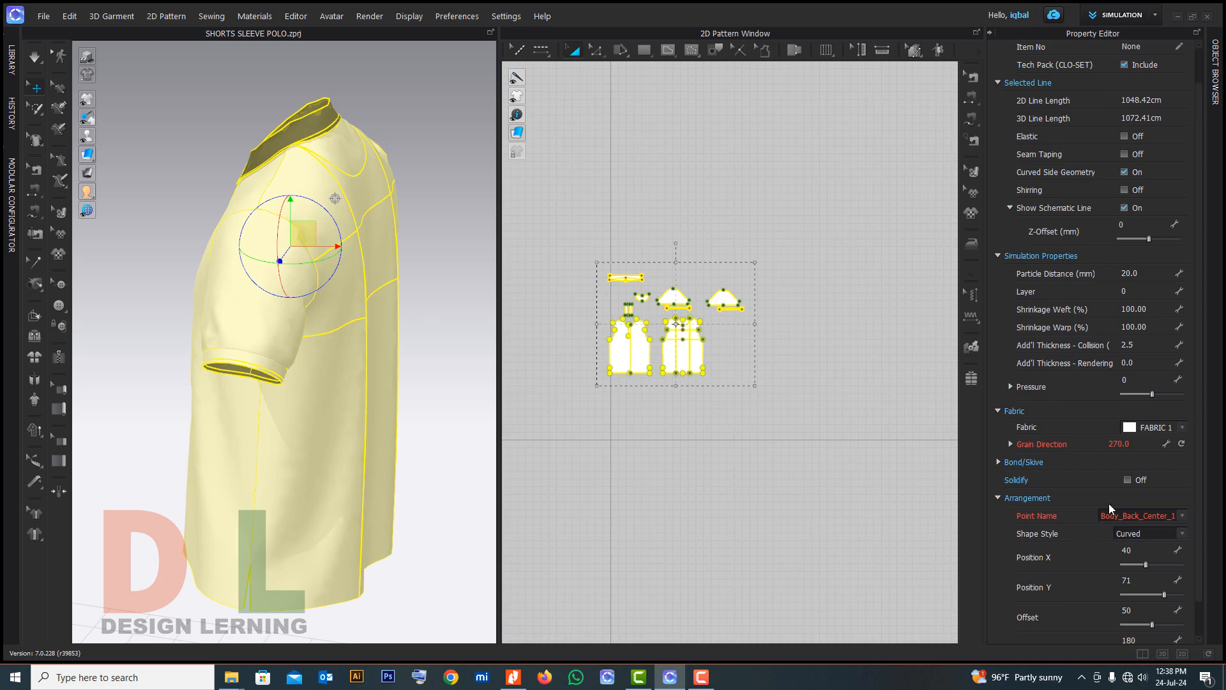
scroll(1109, 503, "up", 2)
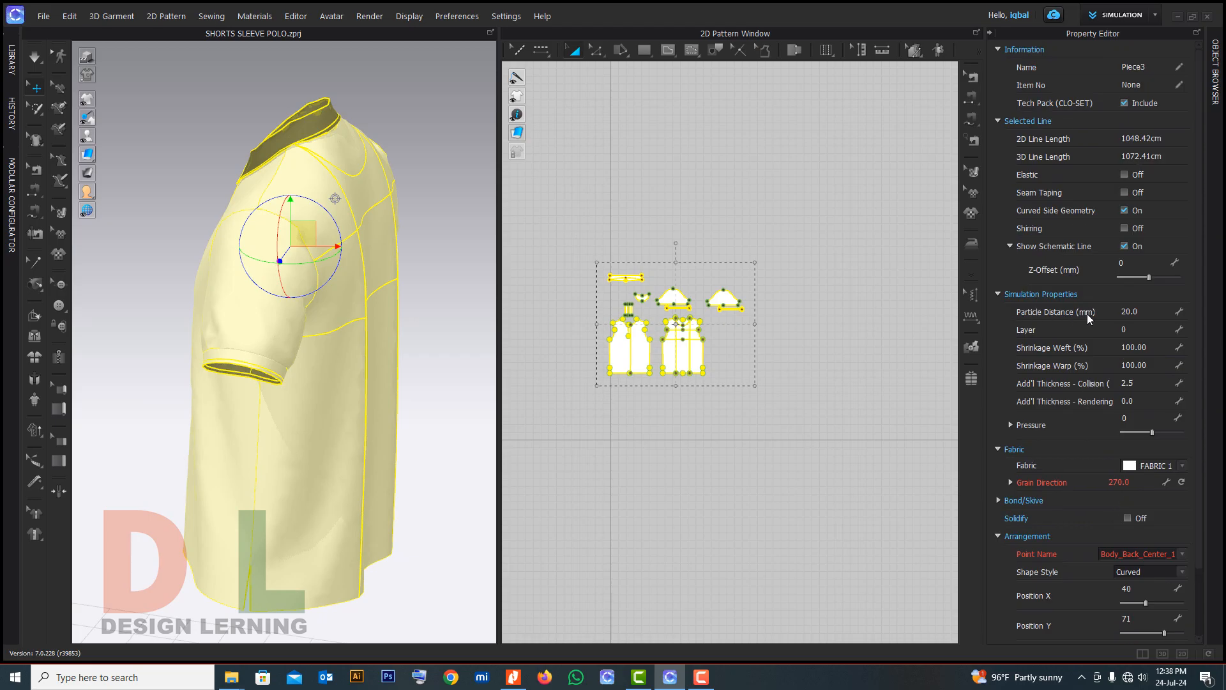
mouse_move(447, 349)
right_mouse_down()
mouse_move(498, 342)
mouse_move(454, 348)
right_mouse_up()
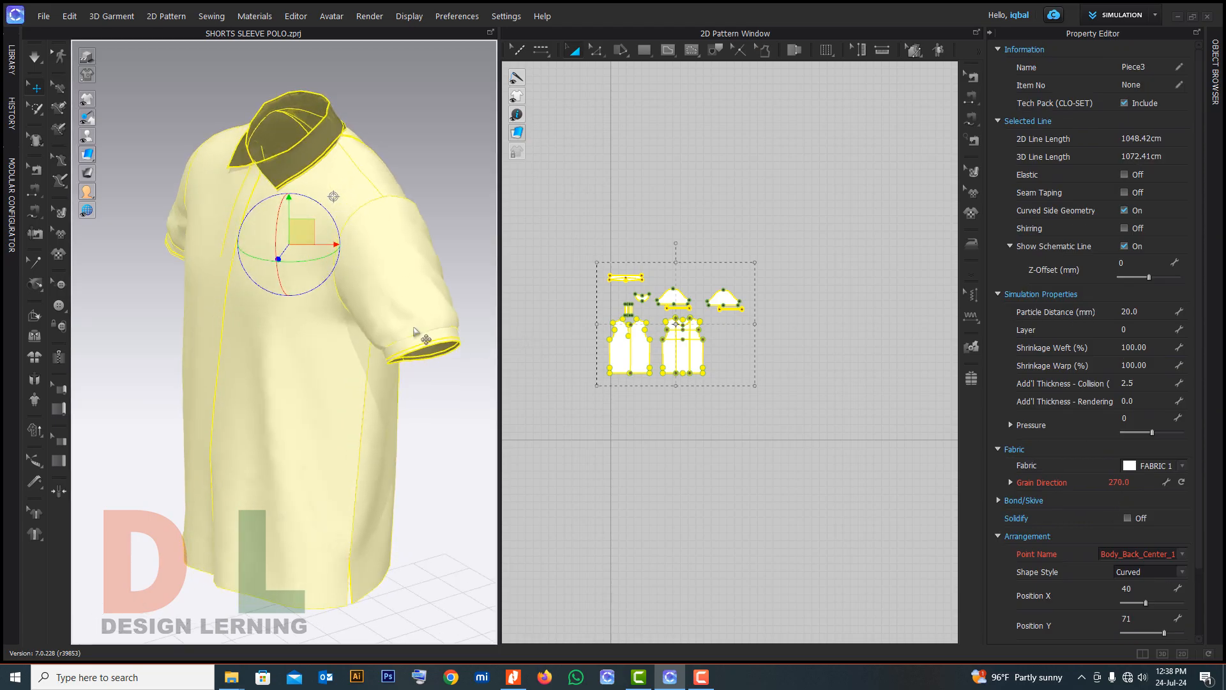
scroll(405, 321, "up", 3)
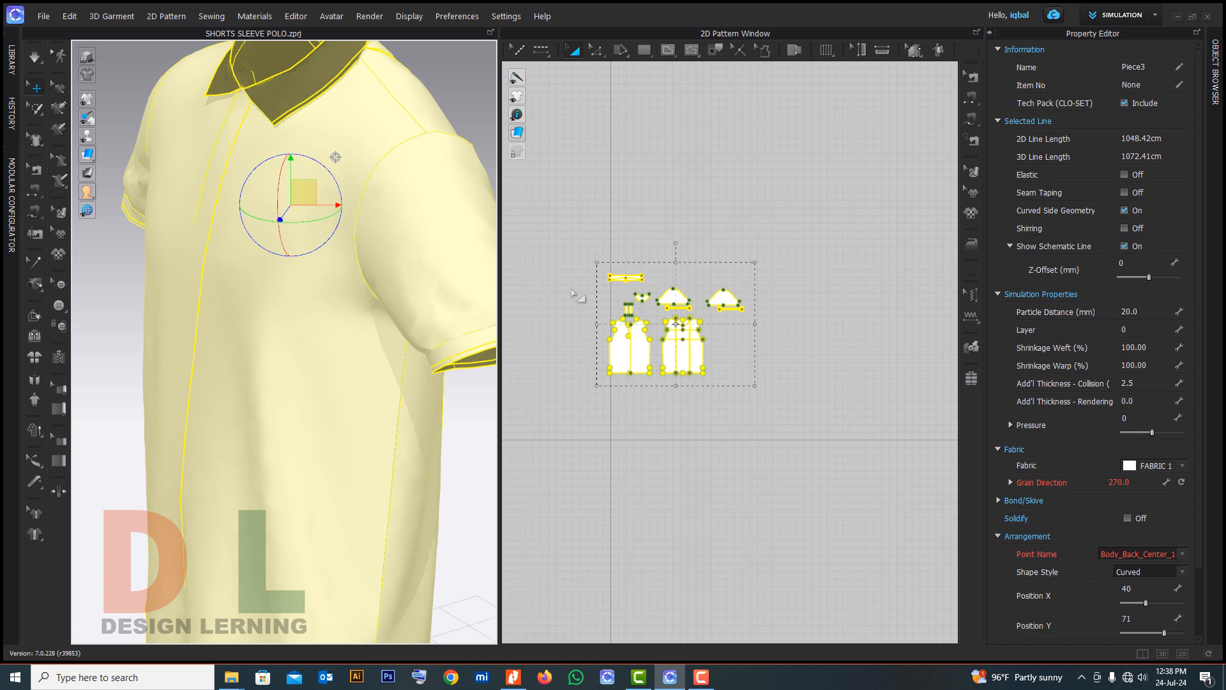
left_click(1154, 312)
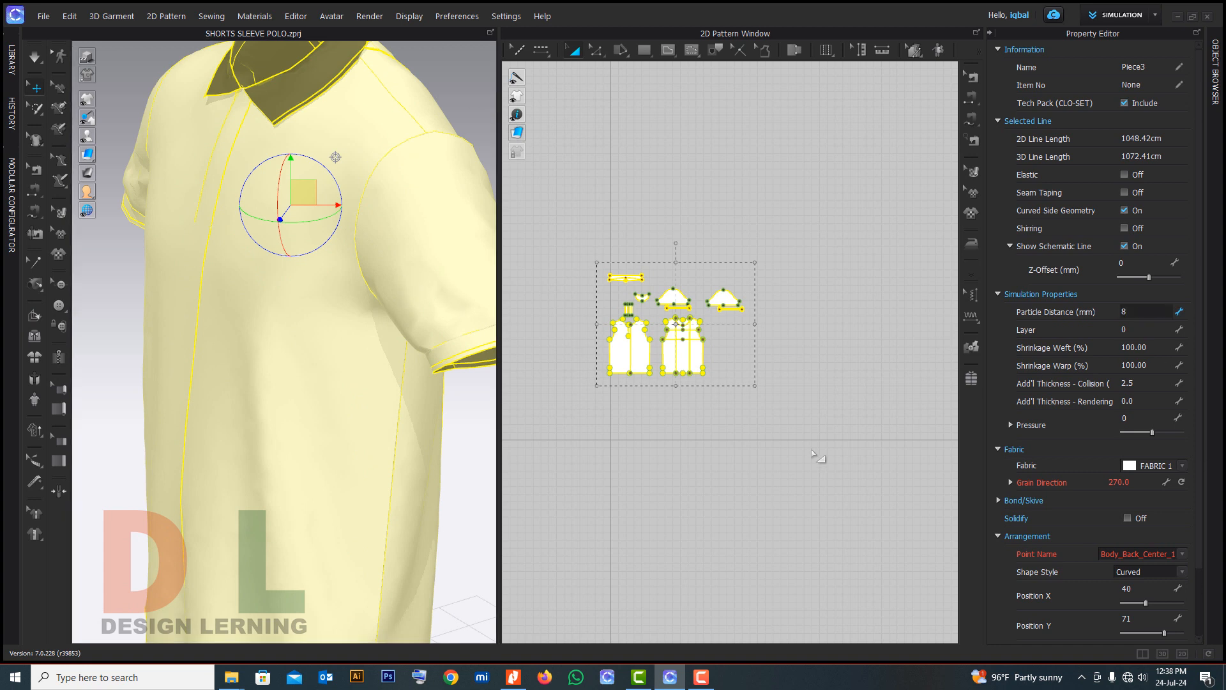
left_click(664, 448)
right_click(325, 377)
left_click(664, 444)
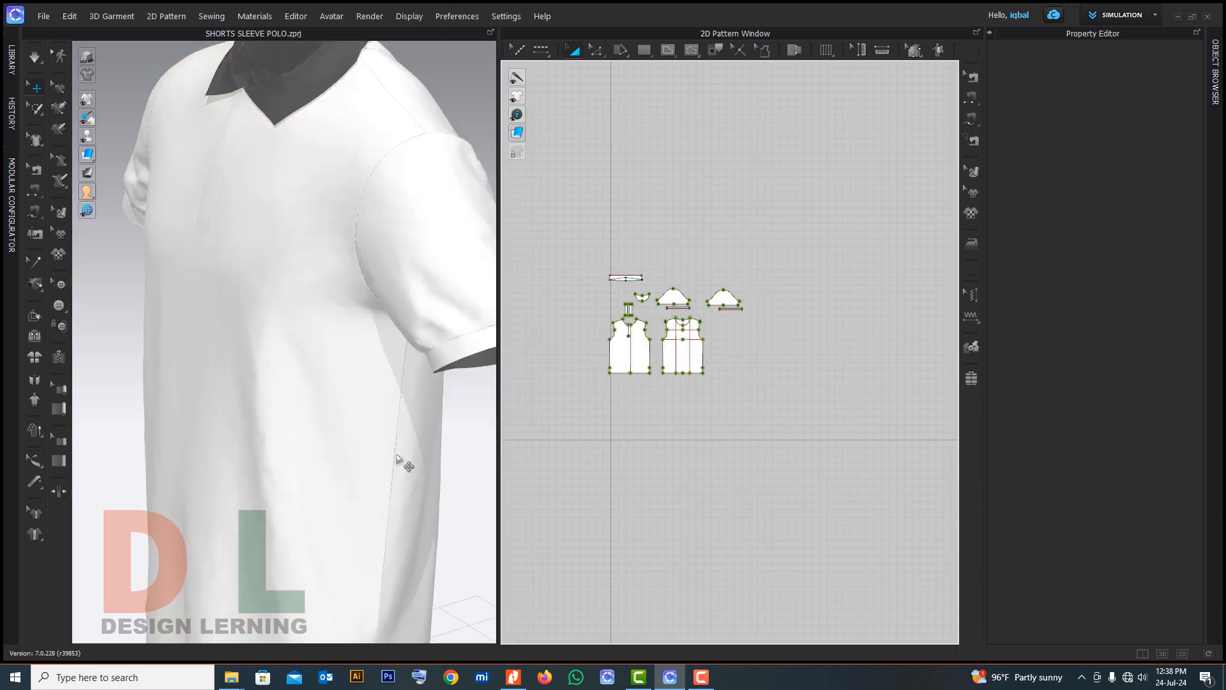
Simulate the garment at the finer particle distance and check the collar, placket and sleeves from the front
scroll(170, 411, "down", 5)
right_click_drag(169, 401, 277, 380)
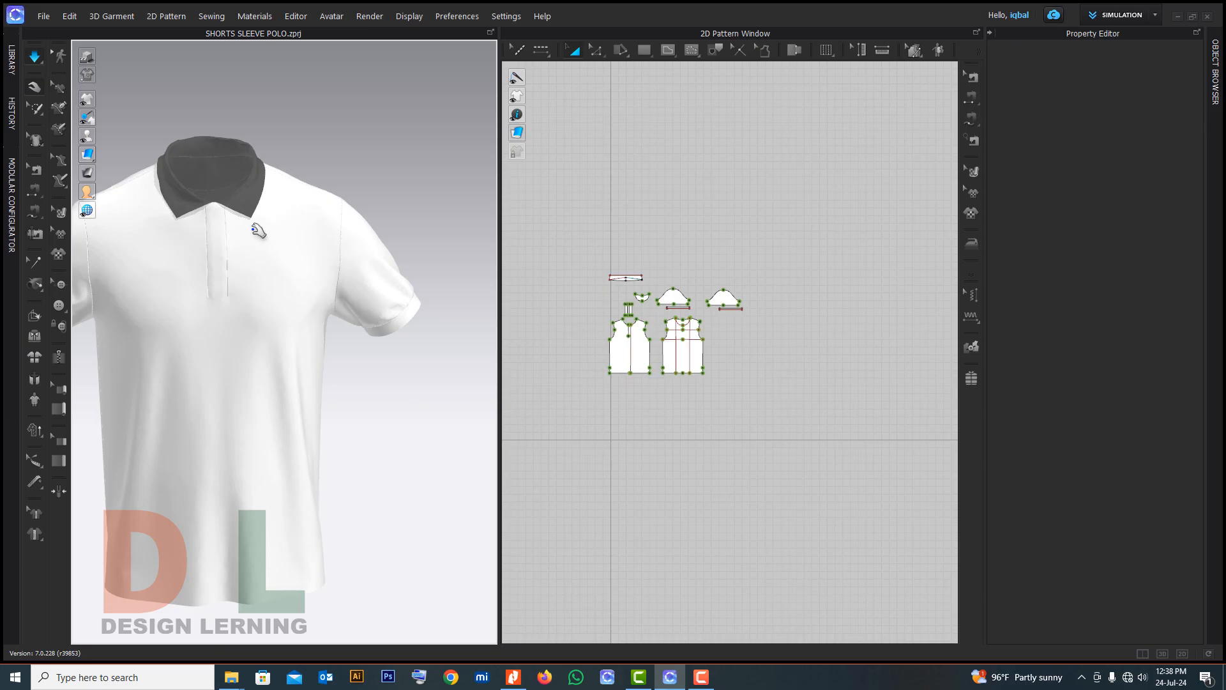
right_click_drag(322, 235, 355, 241)
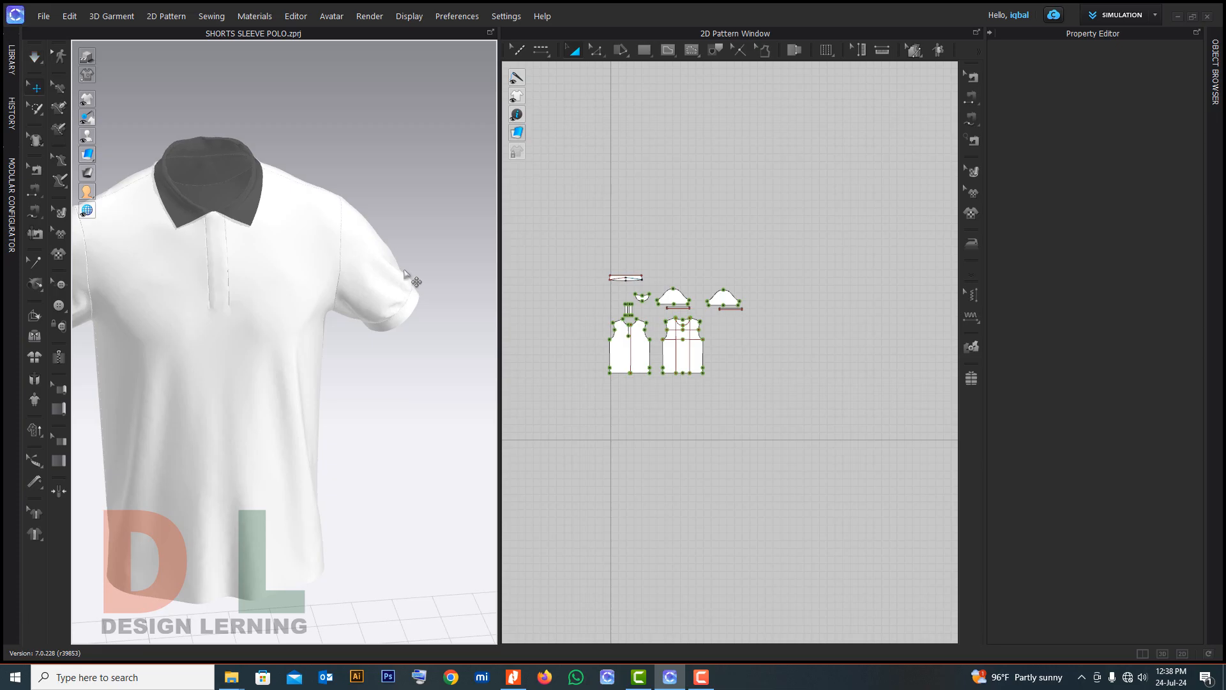
key("2")
scroll(320, 296, "up", 3)
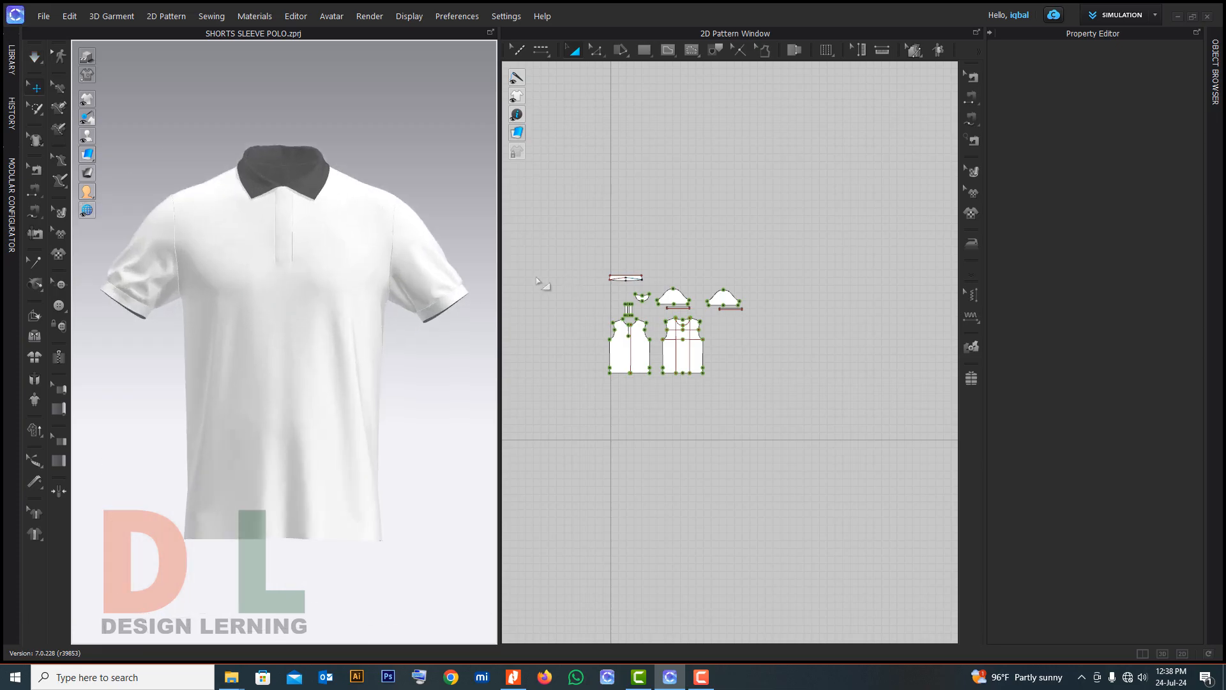
left_click(990, 33)
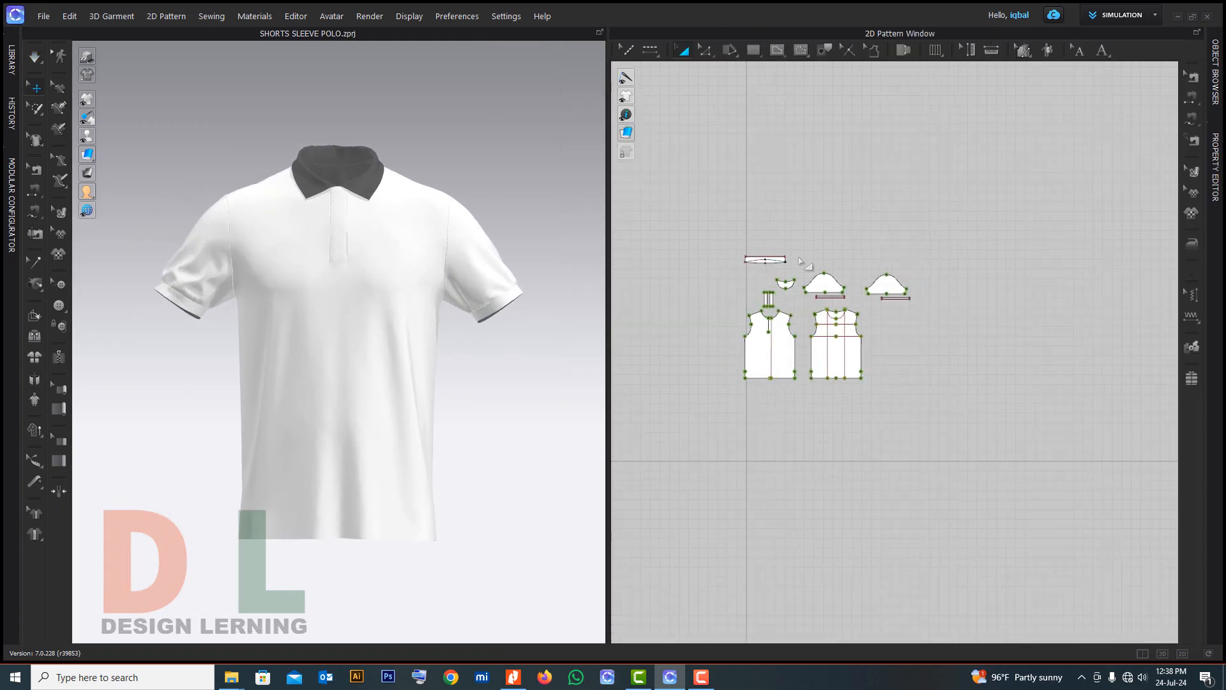
Activate the Buttonhole tool with the shirt placket and its two strips in close view
scroll(780, 294, "up", 3)
scroll(288, 343, "up", 4)
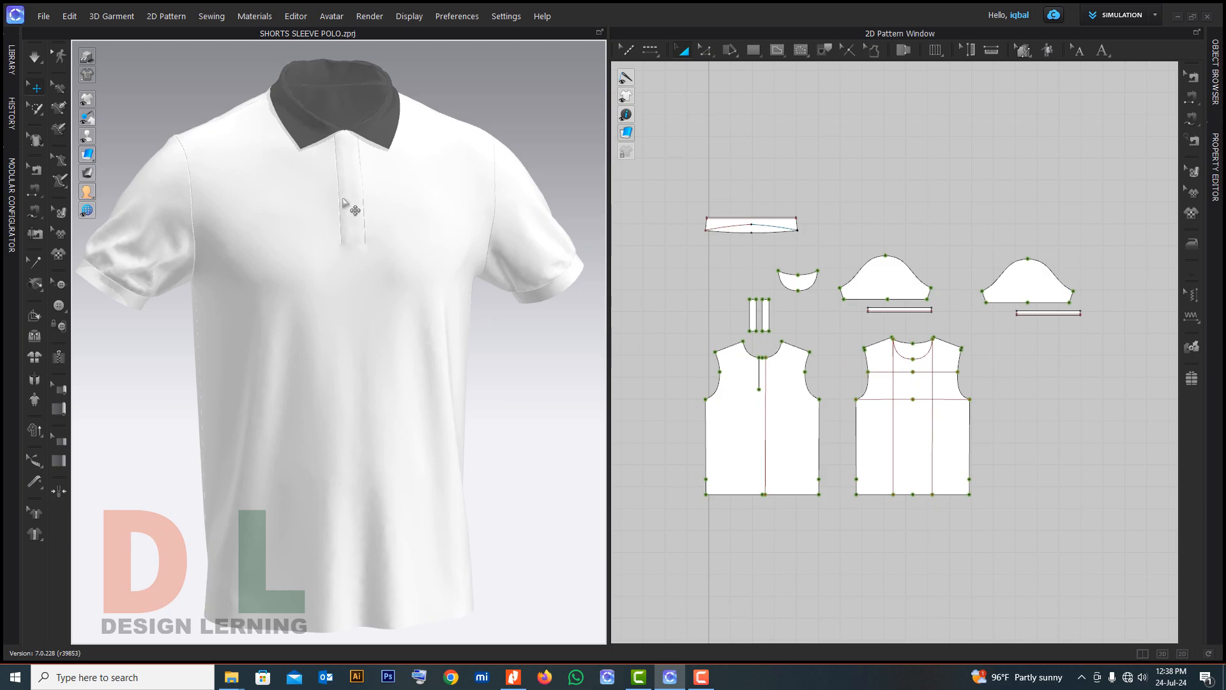
scroll(789, 324, "up", 4)
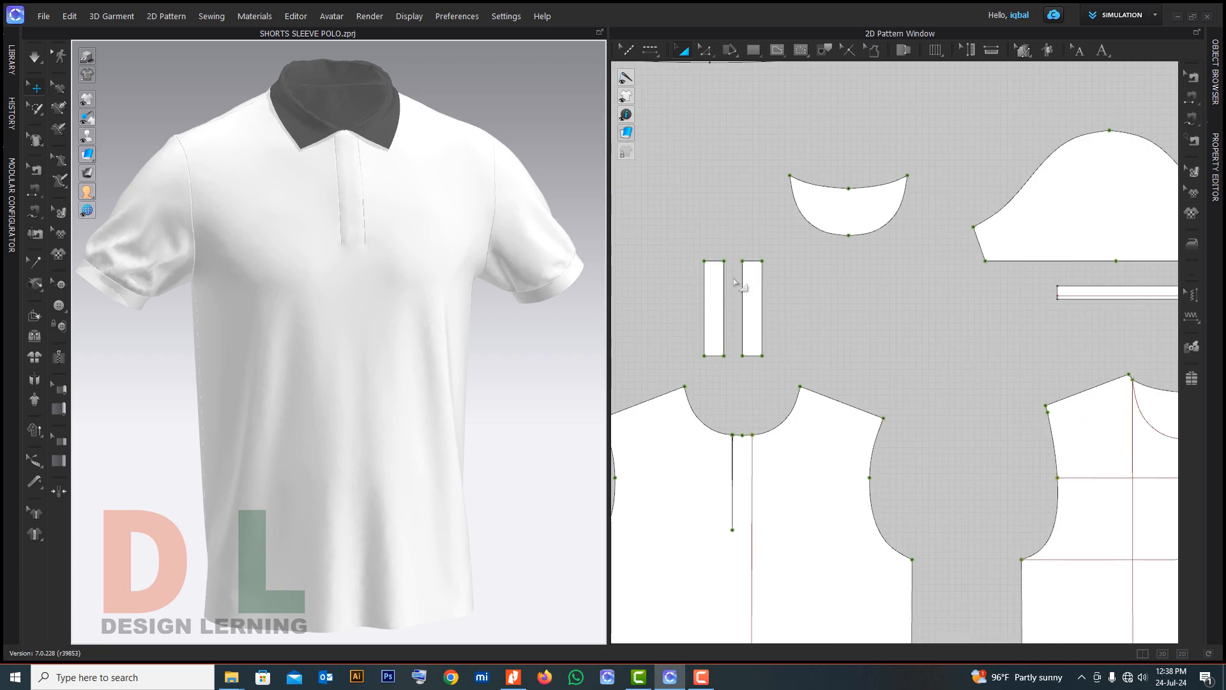
left_click(247, 18)
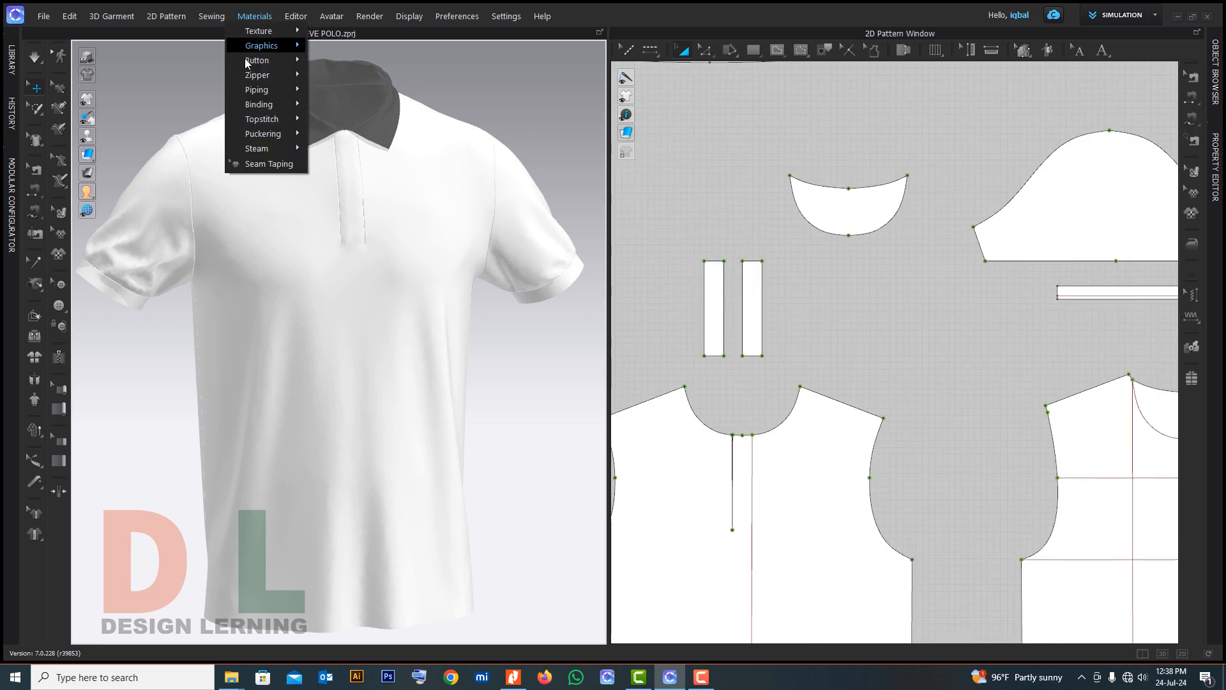
mouse_move(266, 131)
mouse_move(249, 63)
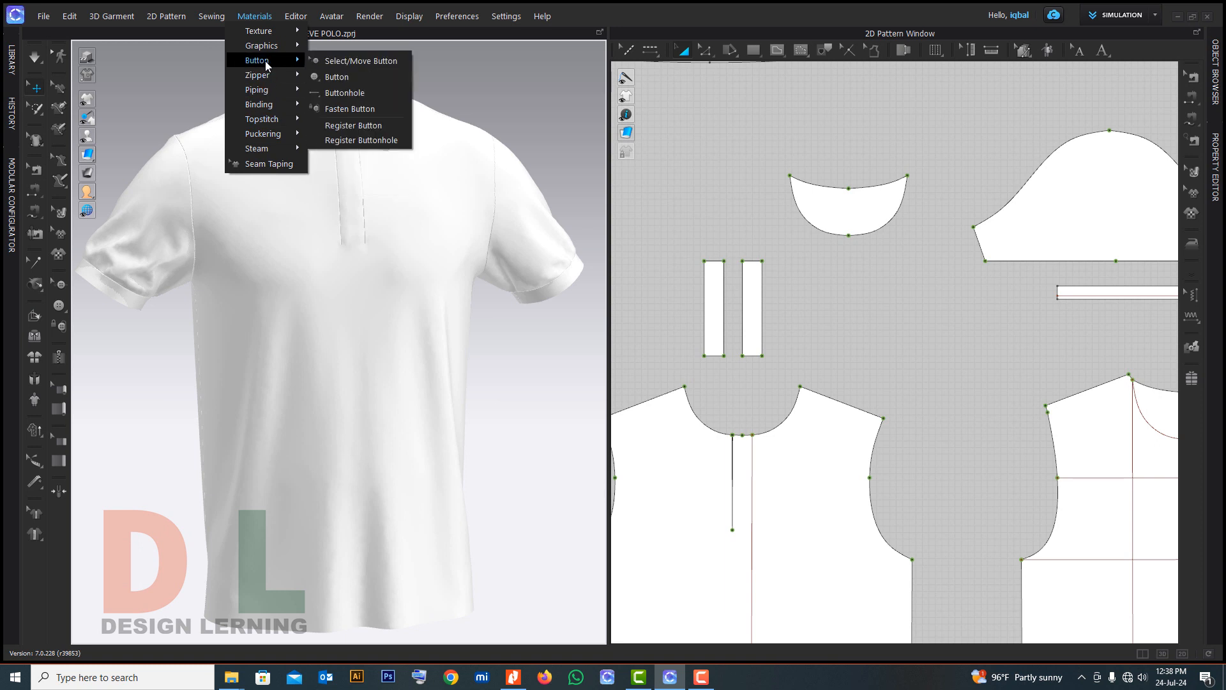
left_click(339, 91)
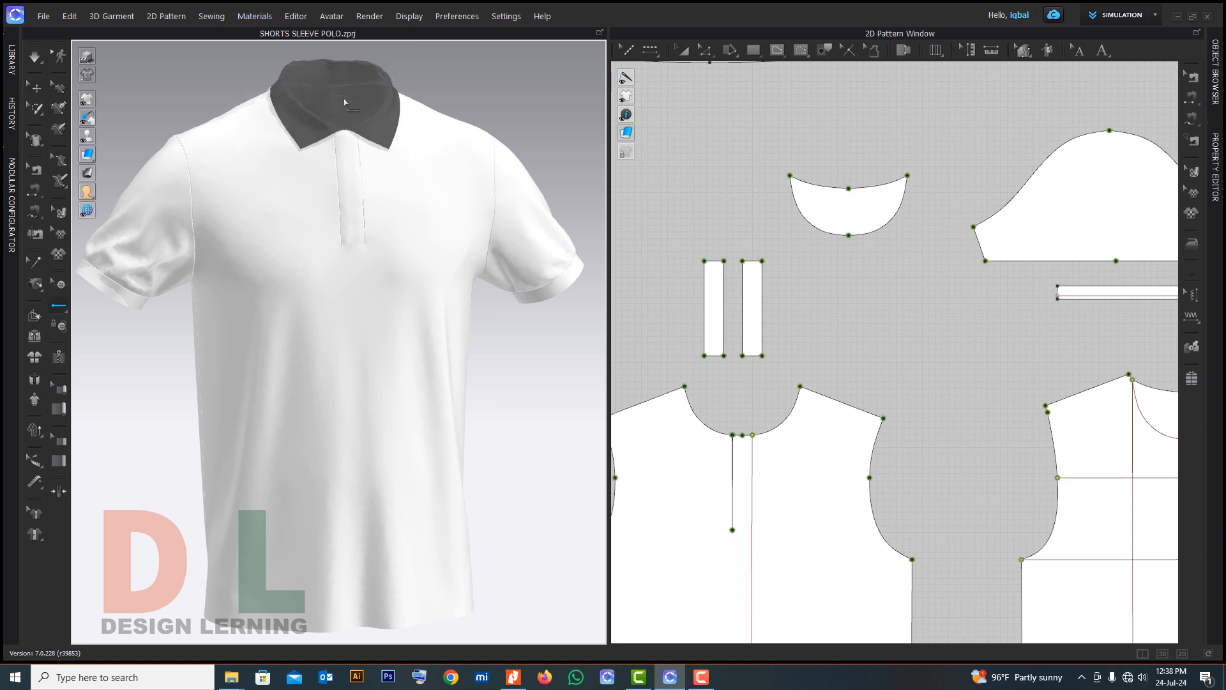
scroll(788, 272, "up", 4)
scroll(728, 274, "down", 2)
scroll(758, 265, "up", 4)
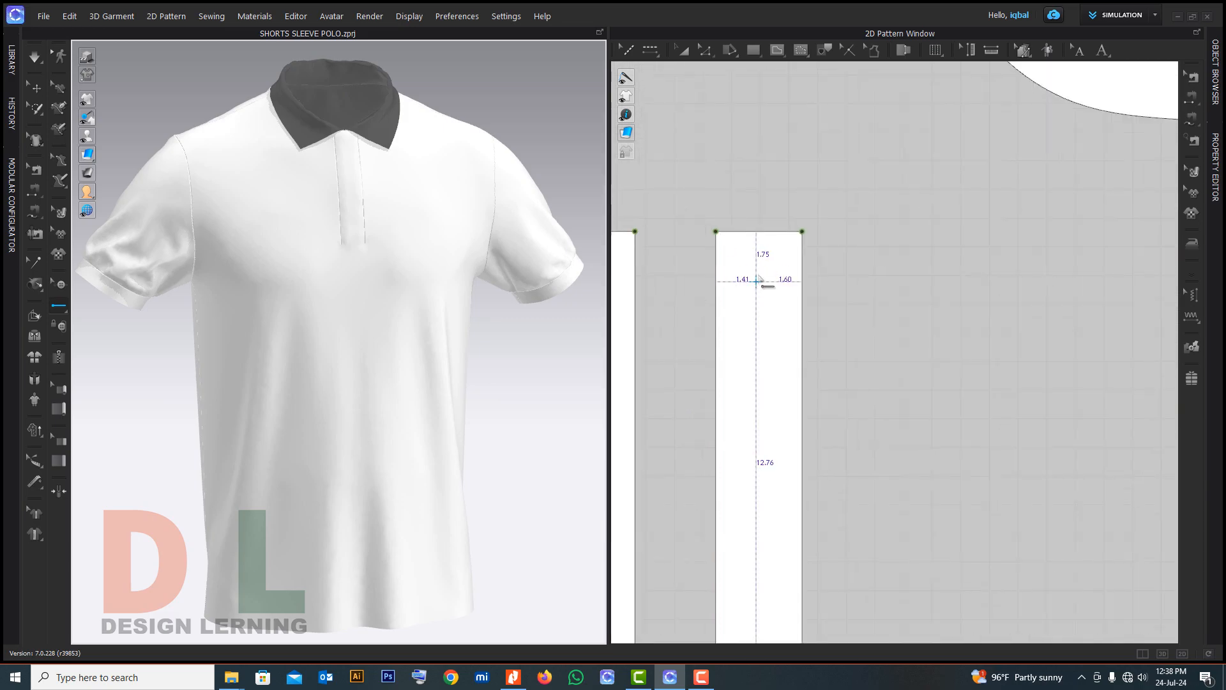
left_click(759, 260)
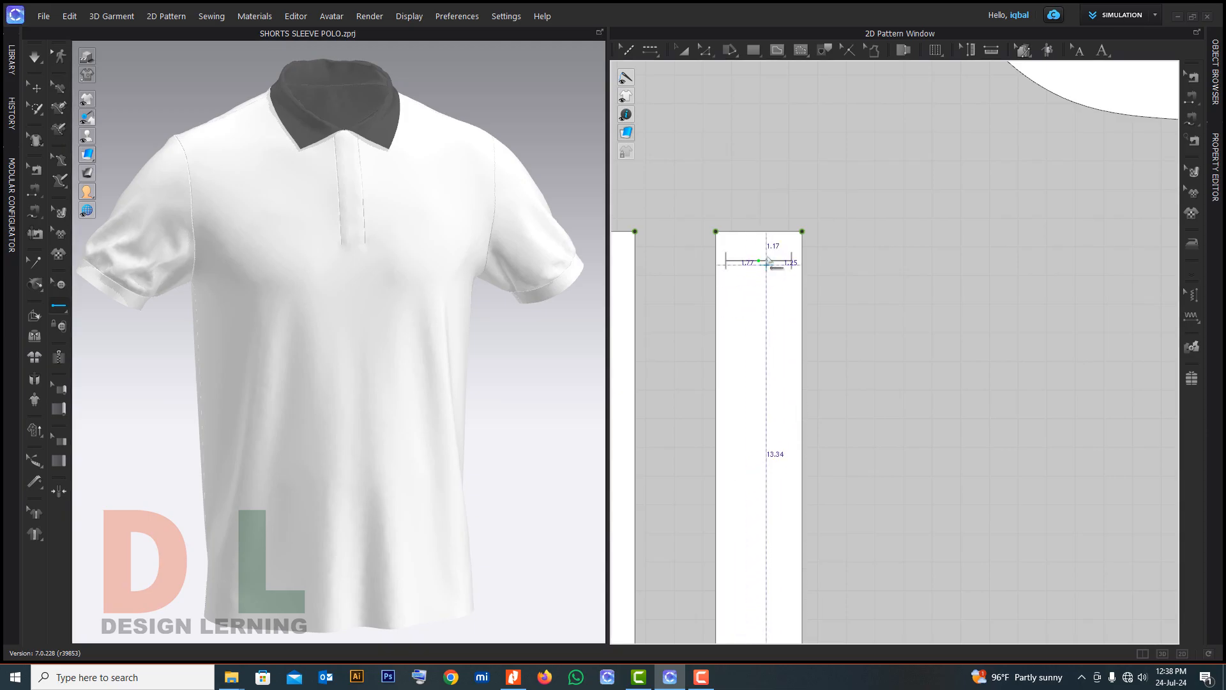
scroll(776, 208, "down", 3)
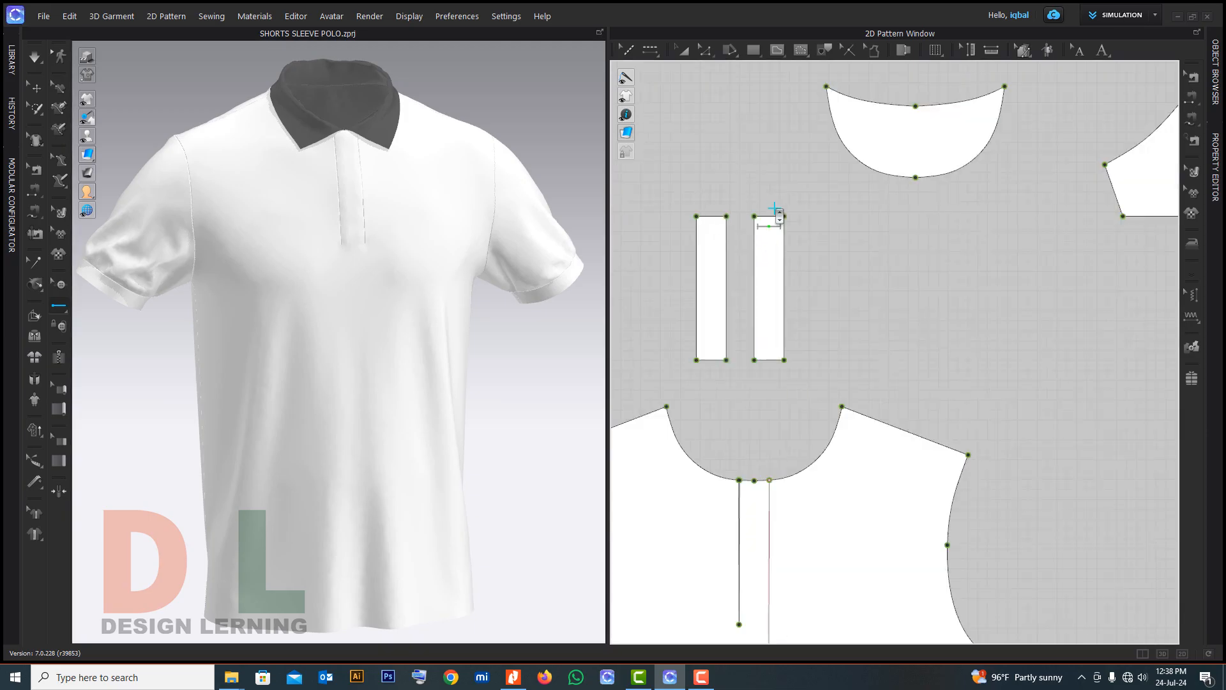
left_click(770, 289)
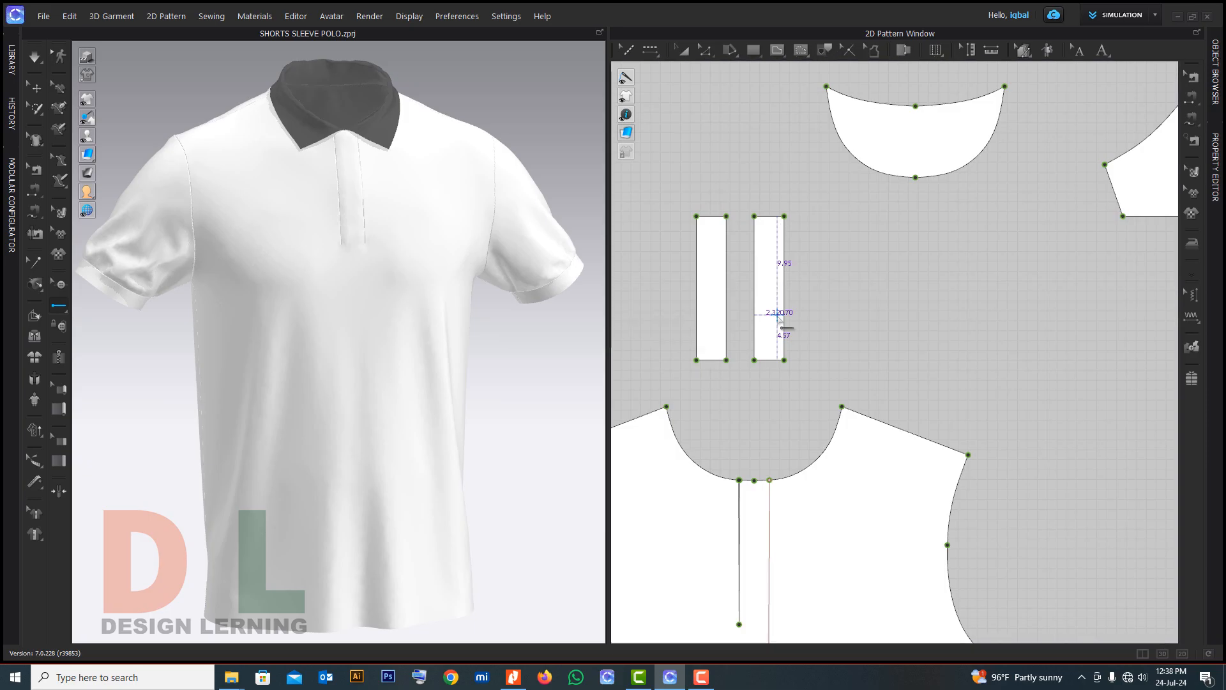
Place two horizontal buttonholes on the front body's placket, one just under the neckline and one about 7.5 cm below it
scroll(773, 434, "down", 3)
scroll(762, 489, "up", 5)
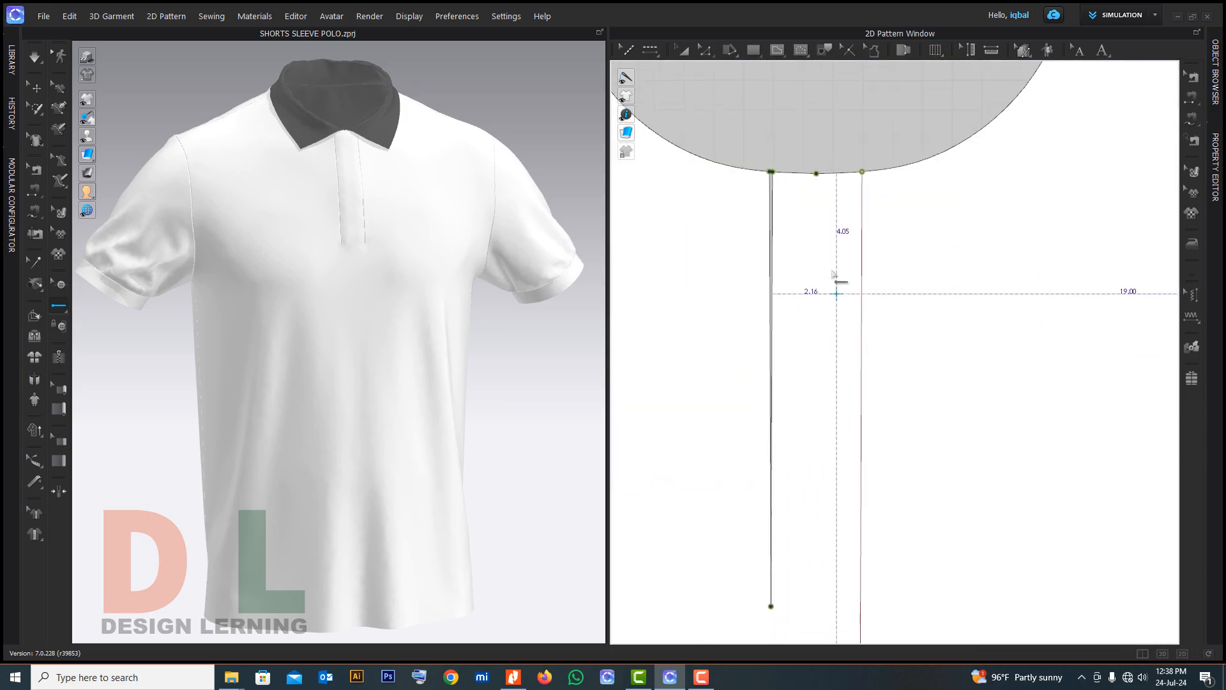
left_click(817, 206)
scroll(821, 306, "down", 2)
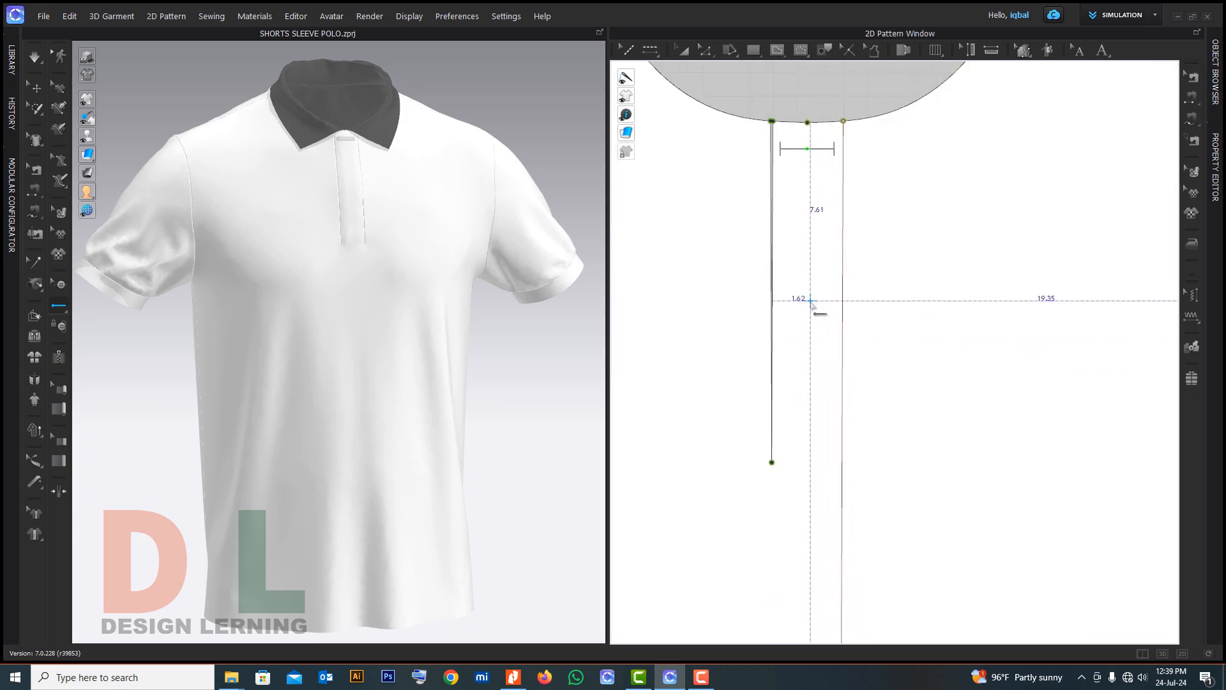
left_click(808, 296)
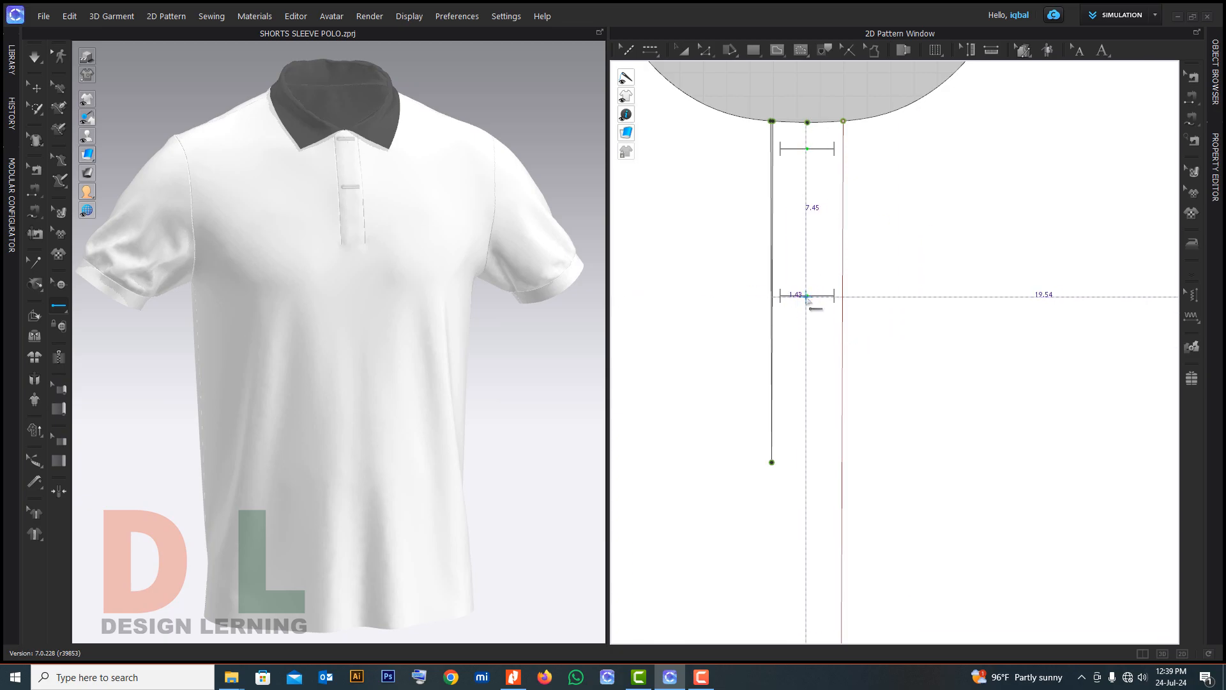
Open the properties of the Default Buttonhole style
left_click(1216, 163)
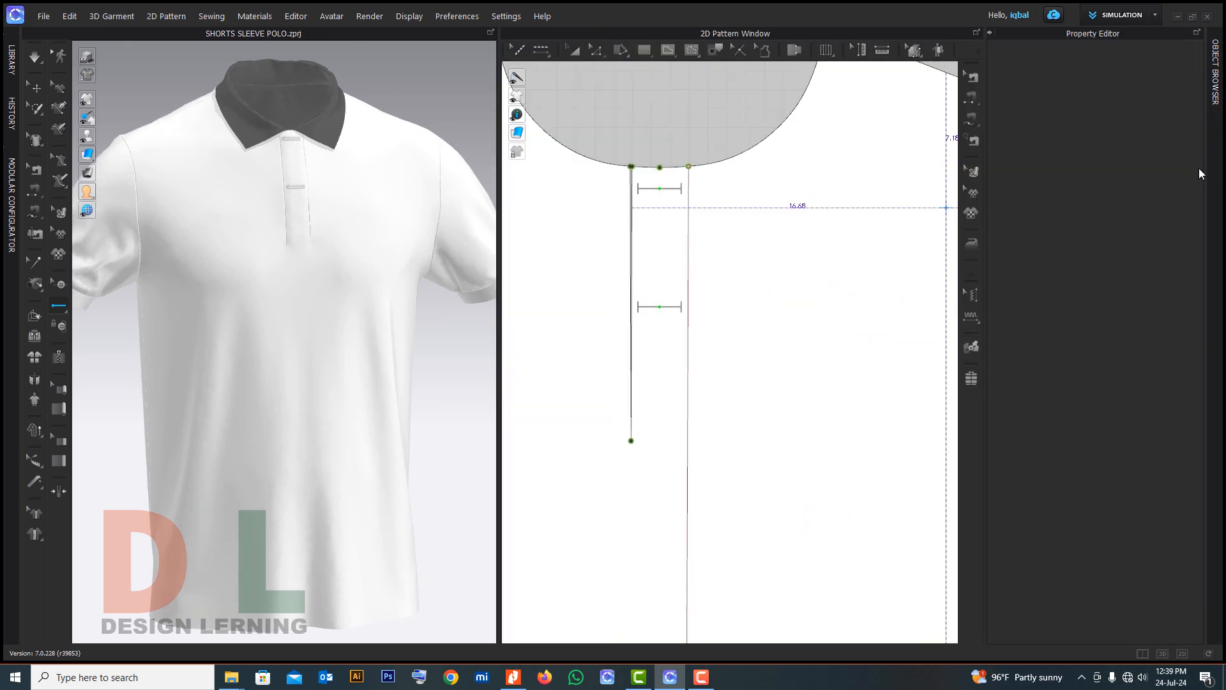
left_click(1217, 88)
left_click(1092, 102)
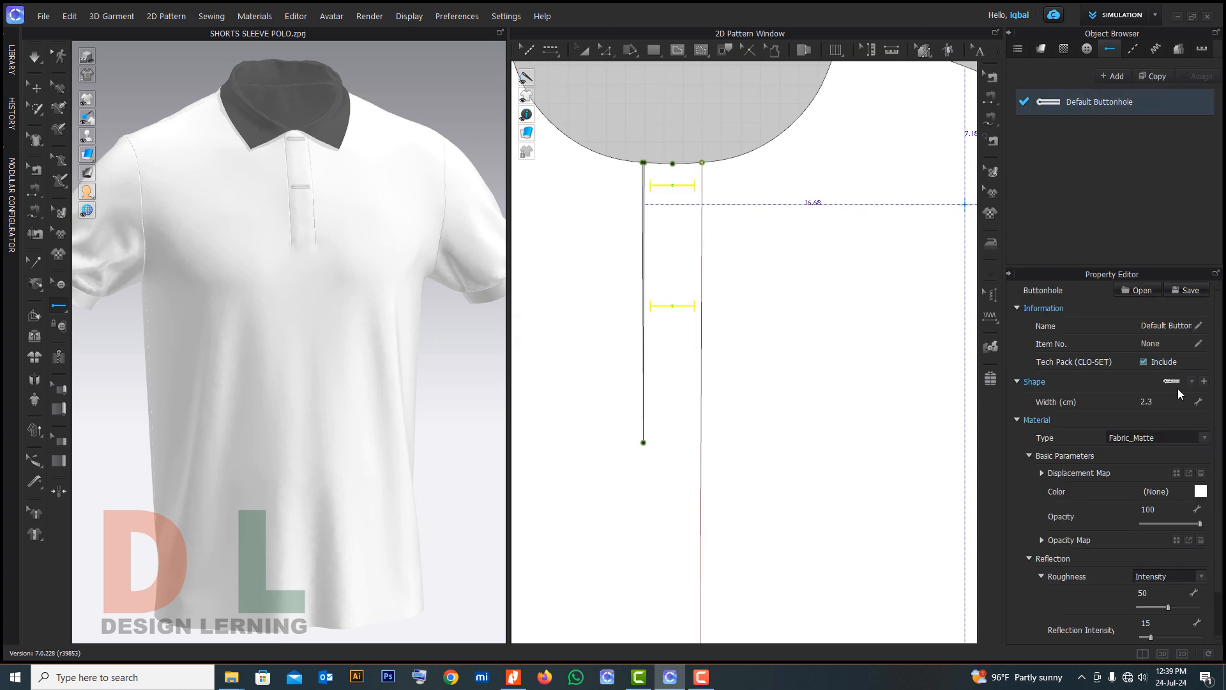
Select the upper placket buttonhole and examine its bind position and style options
left_click(250, 17)
mouse_move(254, 59)
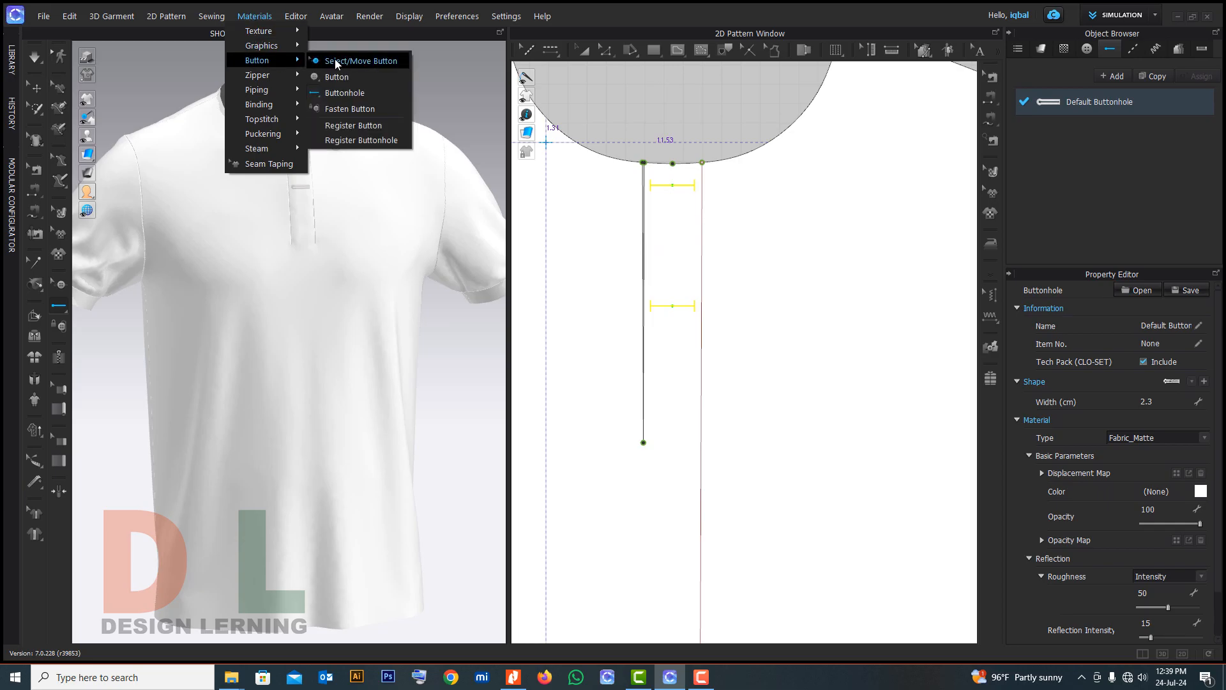
left_click(329, 60)
left_click(679, 187)
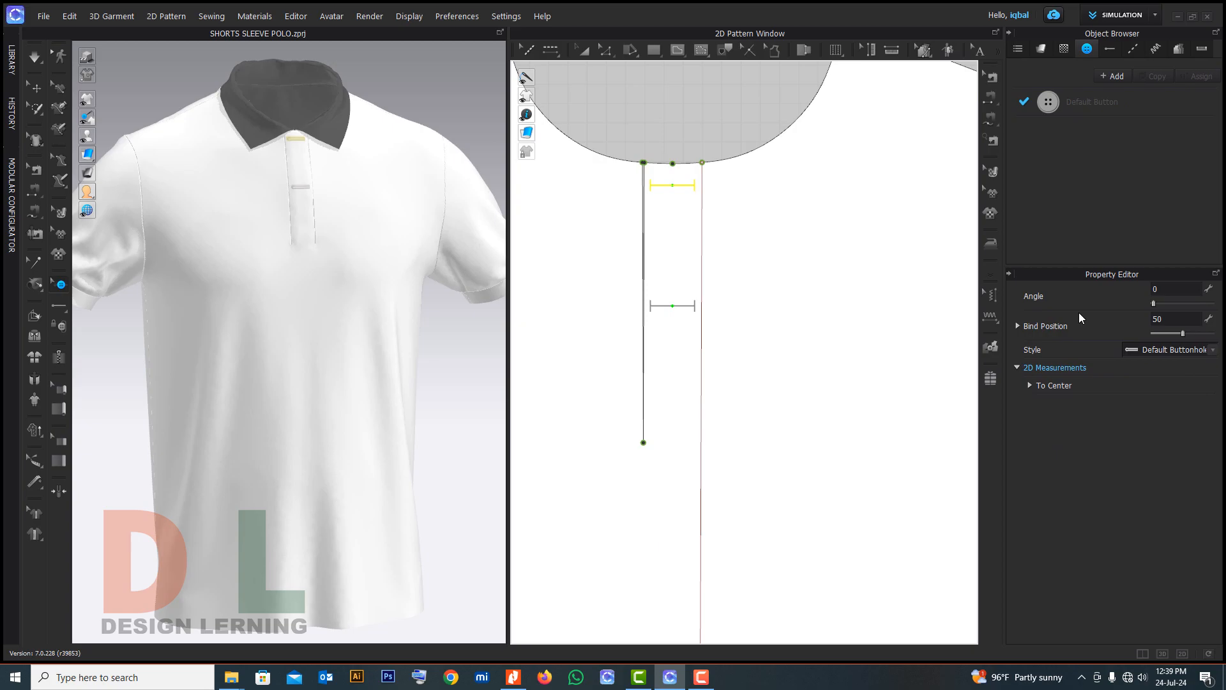
scroll(310, 132, "up", 5)
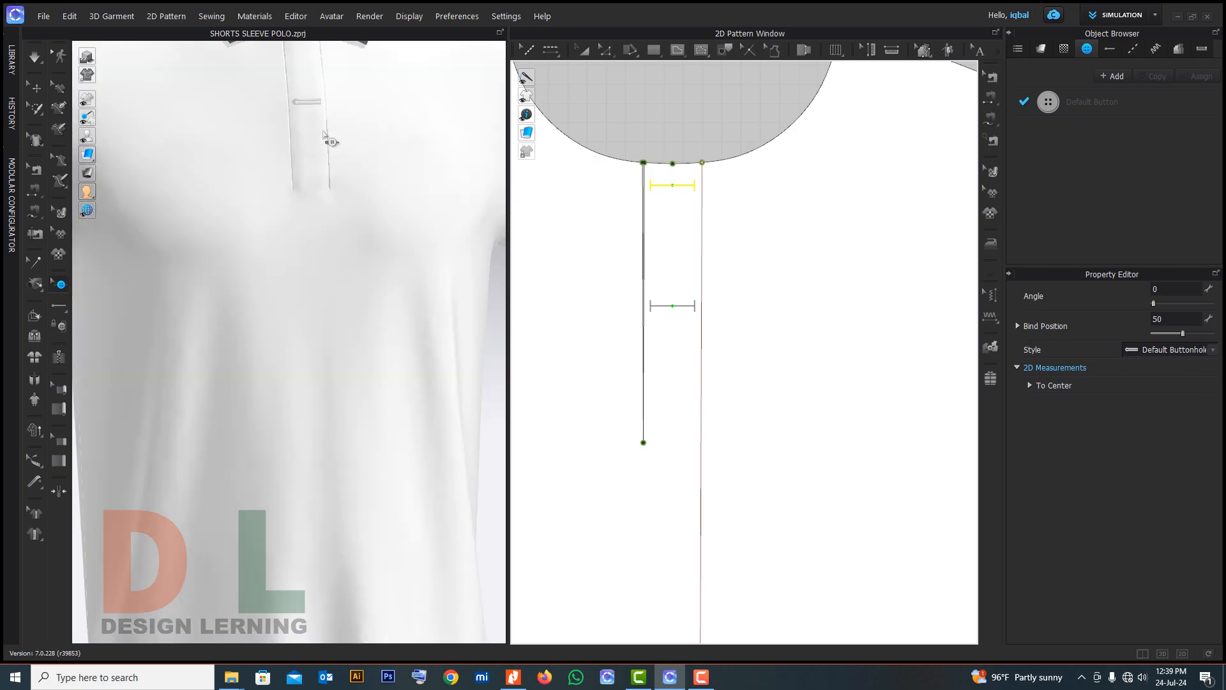
scroll(317, 145, "down", 2)
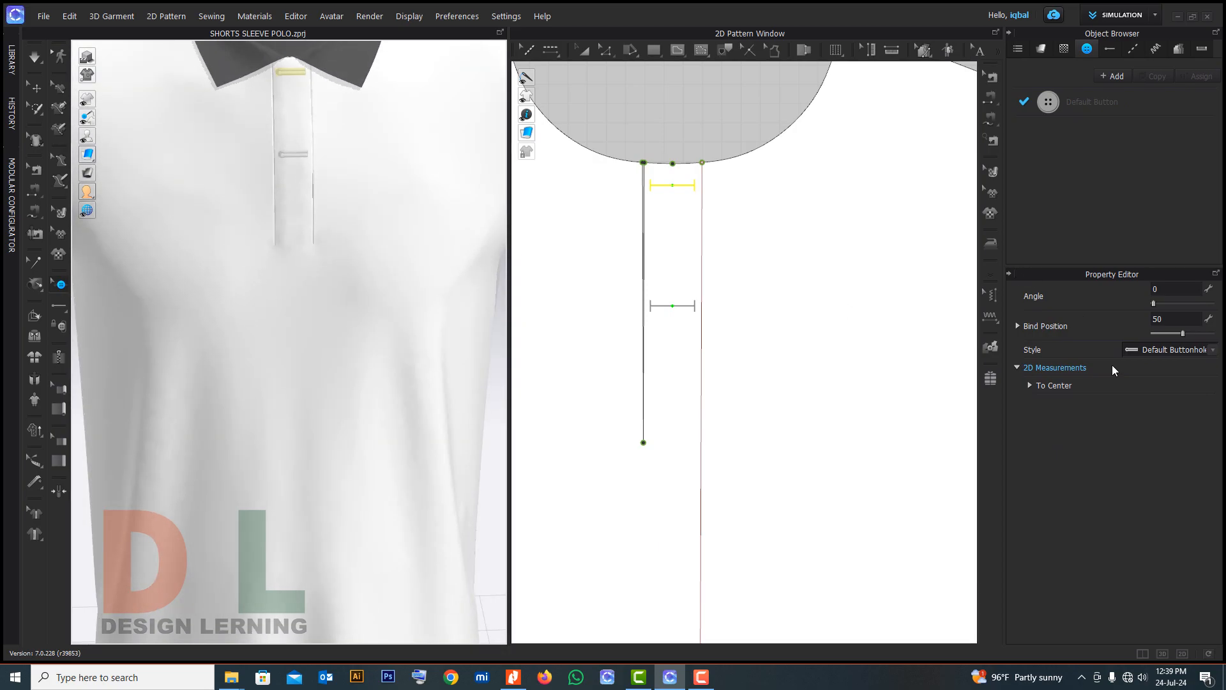
left_click(1214, 350)
left_click(1194, 368)
left_click(1191, 371)
Change the Default Buttonhole's shape to the last one in the shape list, a narrow rectangular outline
left_click(1111, 51)
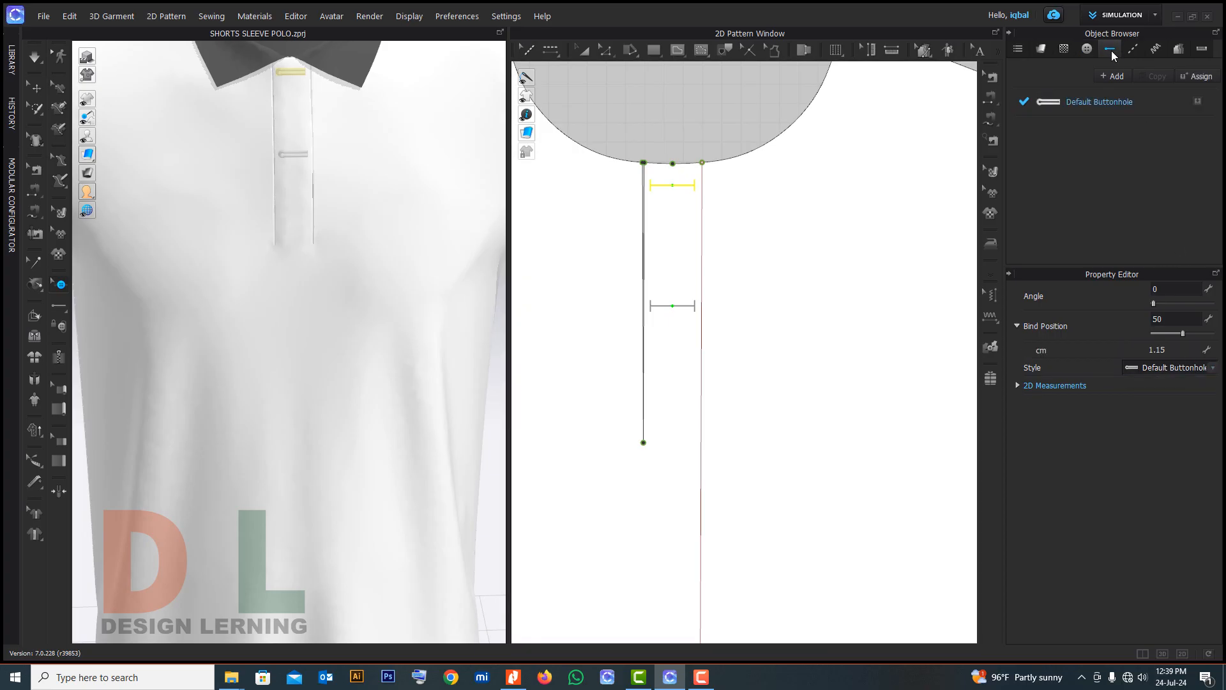
left_click(1082, 101)
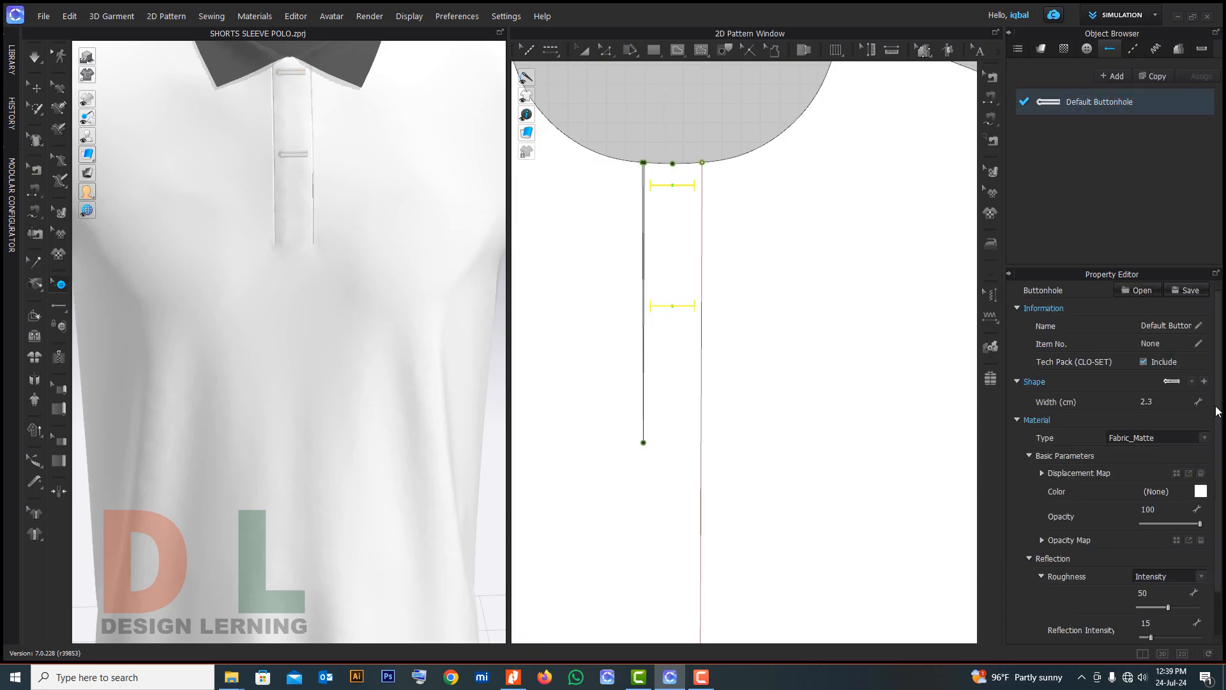
left_click(1192, 382)
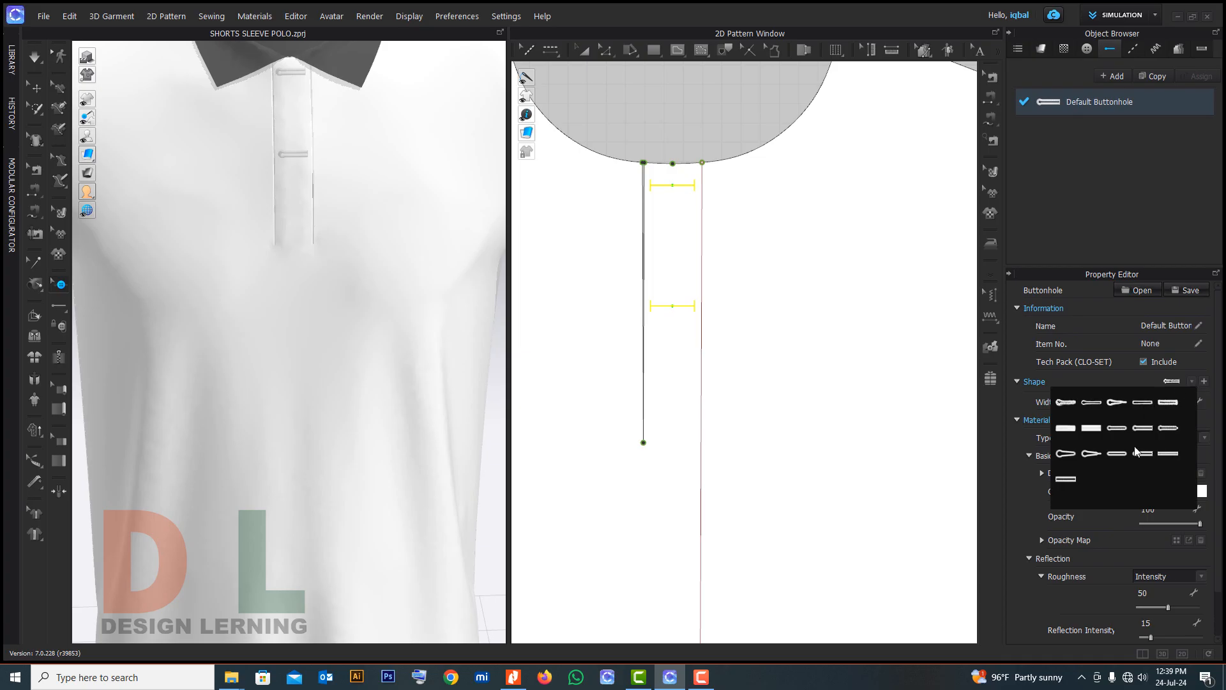
left_click(1068, 478)
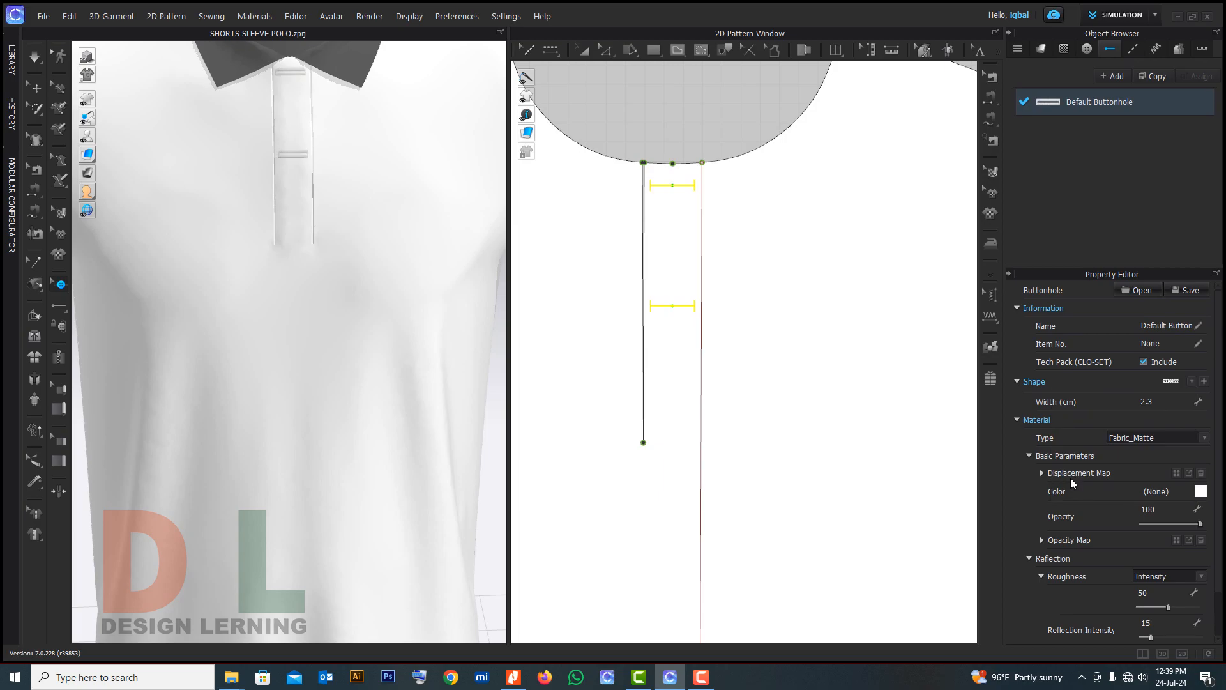
Set the upper placket buttonhole's bind position to 1 cm
left_click(299, 72)
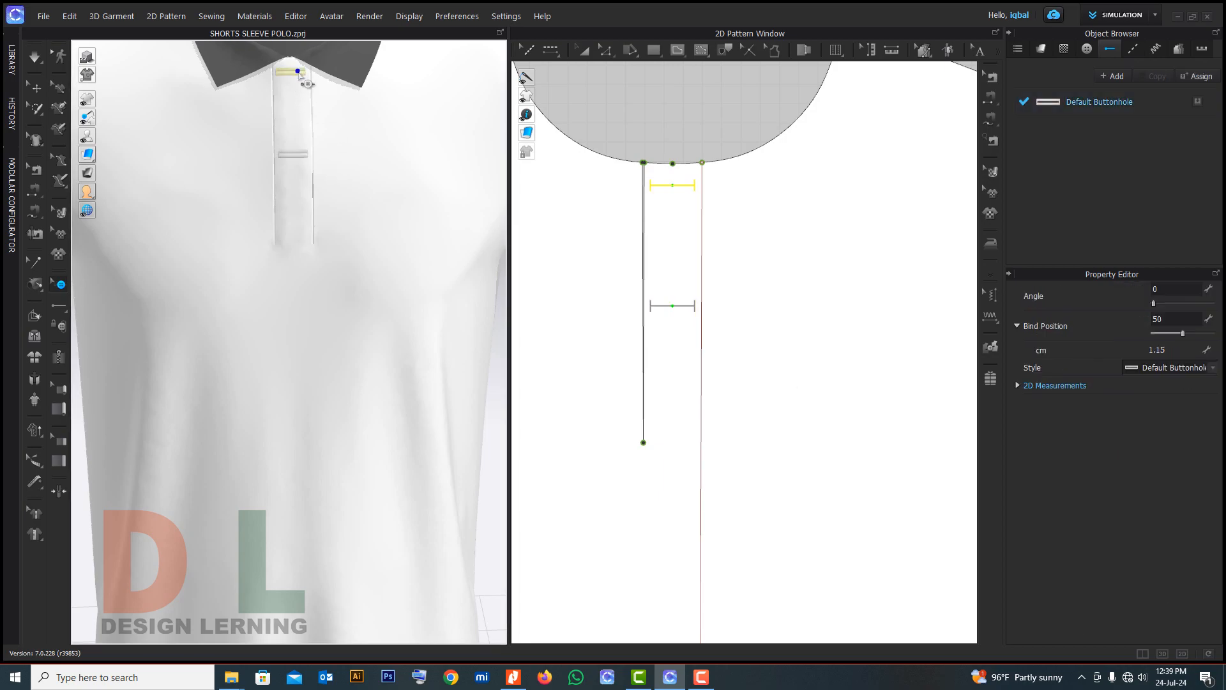
left_click(1173, 351)
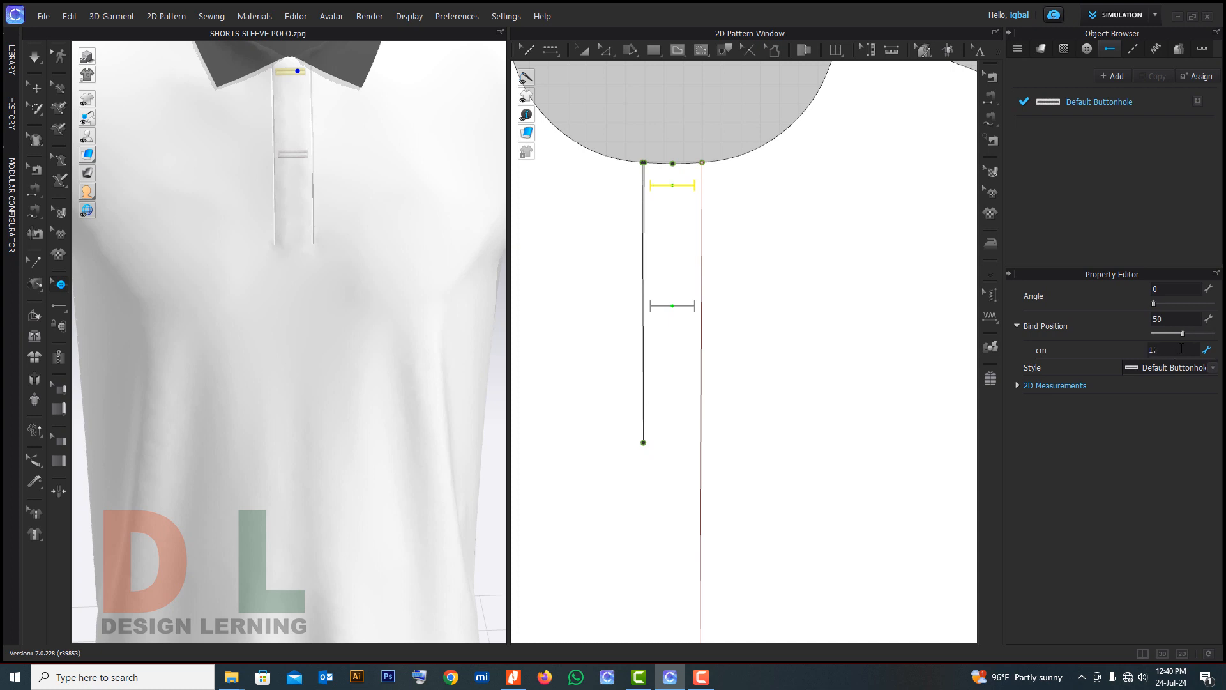
type("1")
key("Return")
left_click(1090, 107)
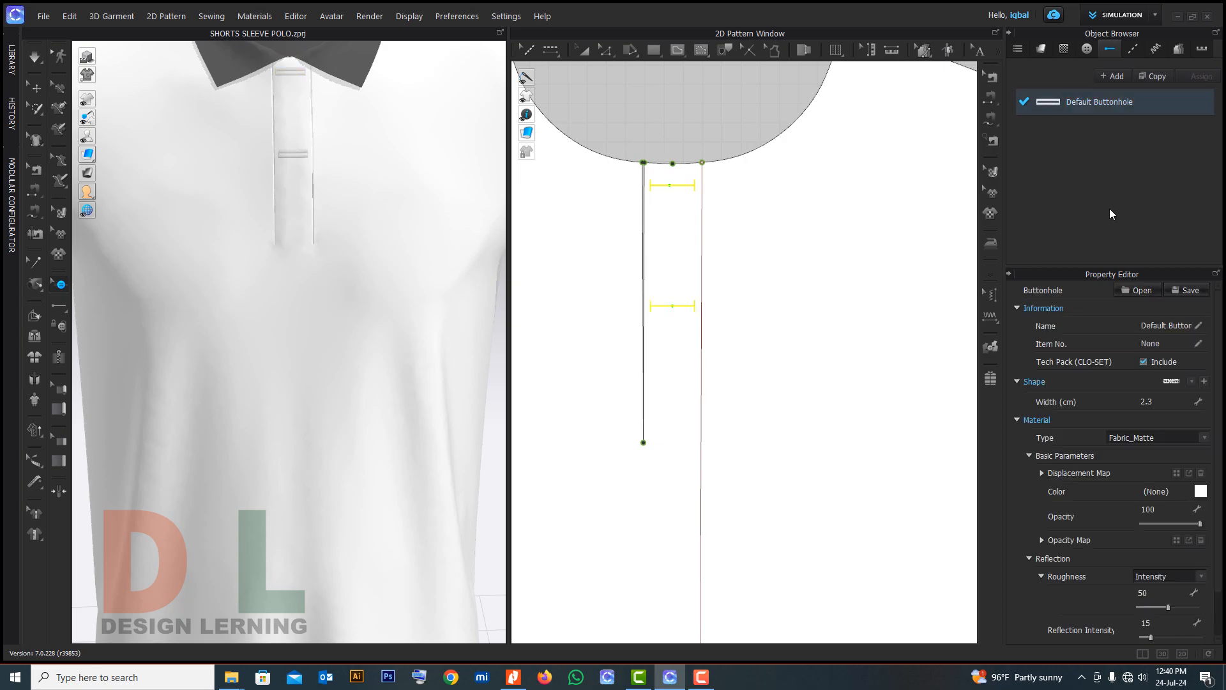
Rotate the lower placket buttonhole to an angle of 90 degrees so it runs vertically
left_click(679, 307)
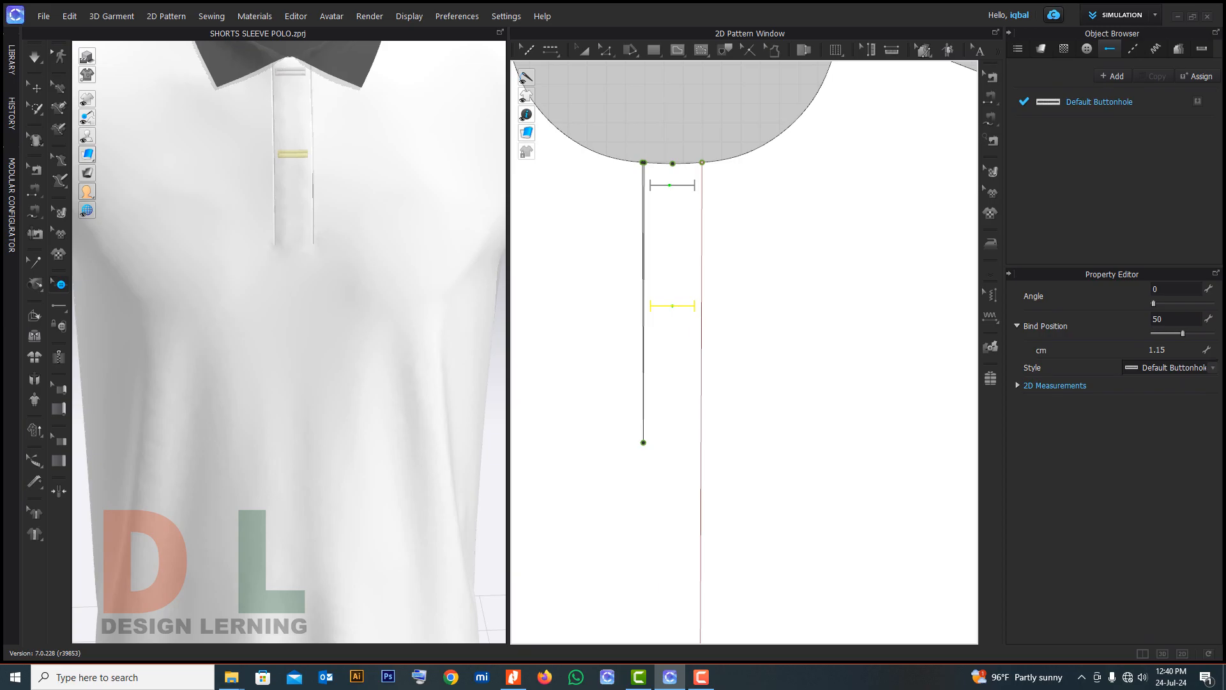
left_click_drag(1154, 305, 1165, 304)
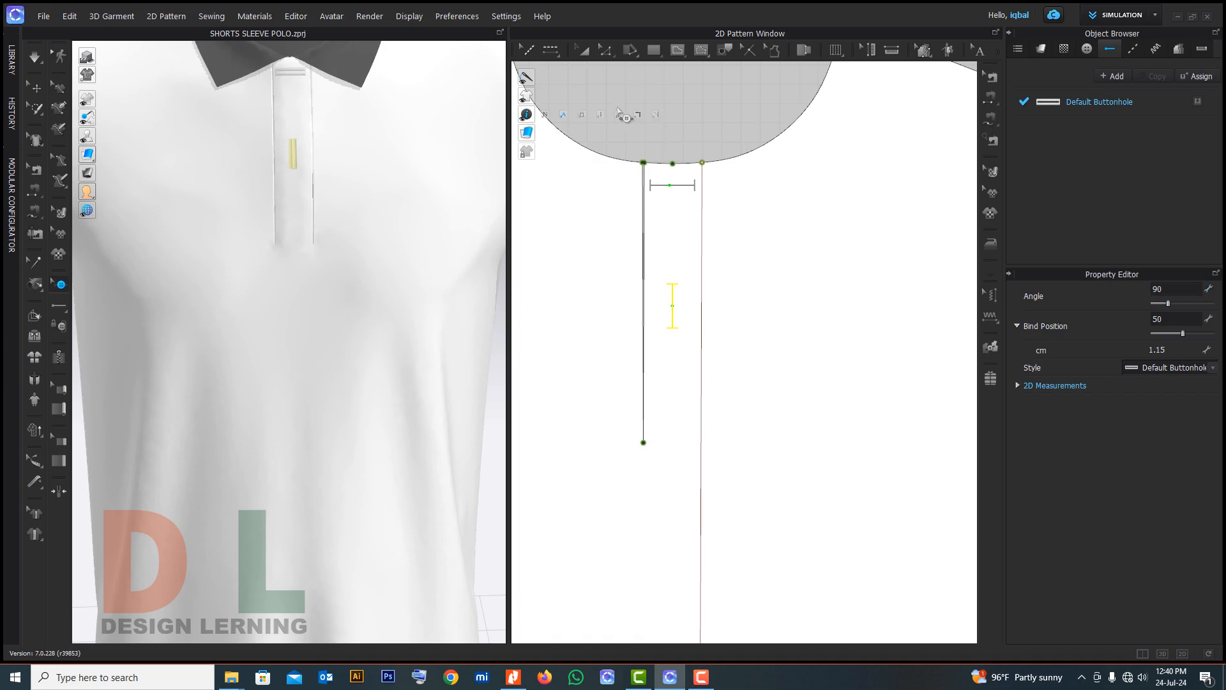
left_click(645, 117)
scroll(755, 284, "down", 5)
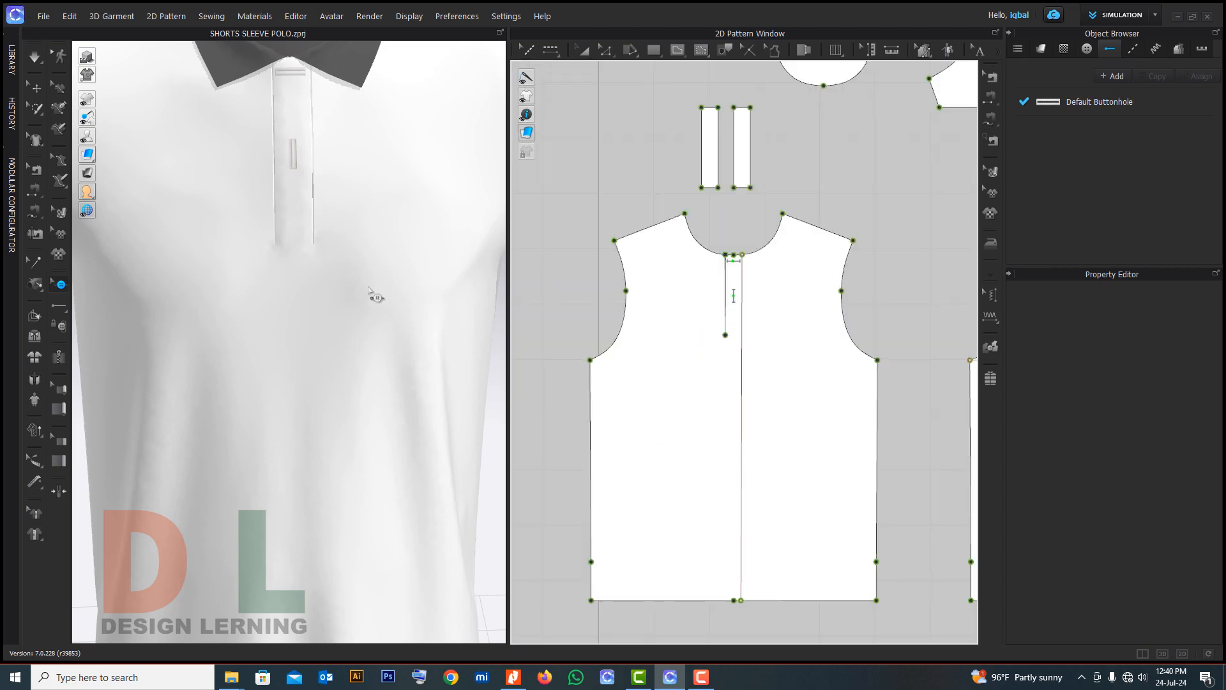
Set the width of the Default Buttonhole style to 1.5 cm
scroll(374, 293, "down", 2)
scroll(712, 269, "up", 5)
left_click(766, 259)
left_click(1087, 101)
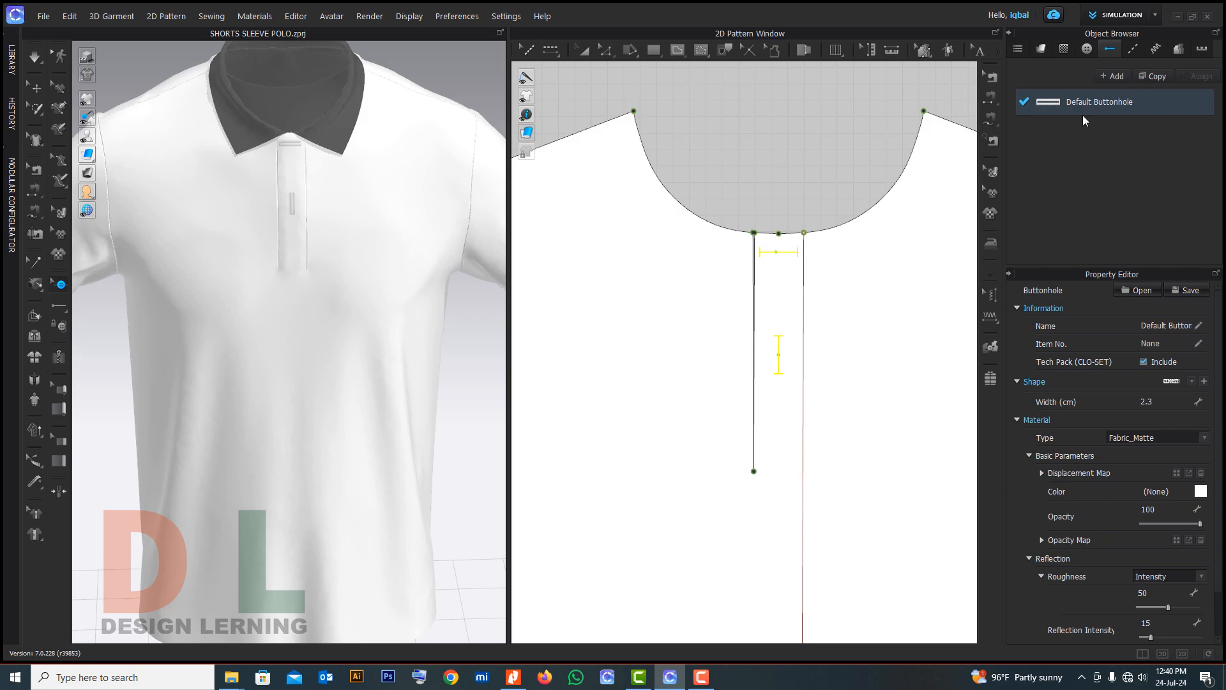
left_click(1164, 406)
type("1.5")
key("Return")
left_click(743, 159)
scroll(345, 292, "down", 3)
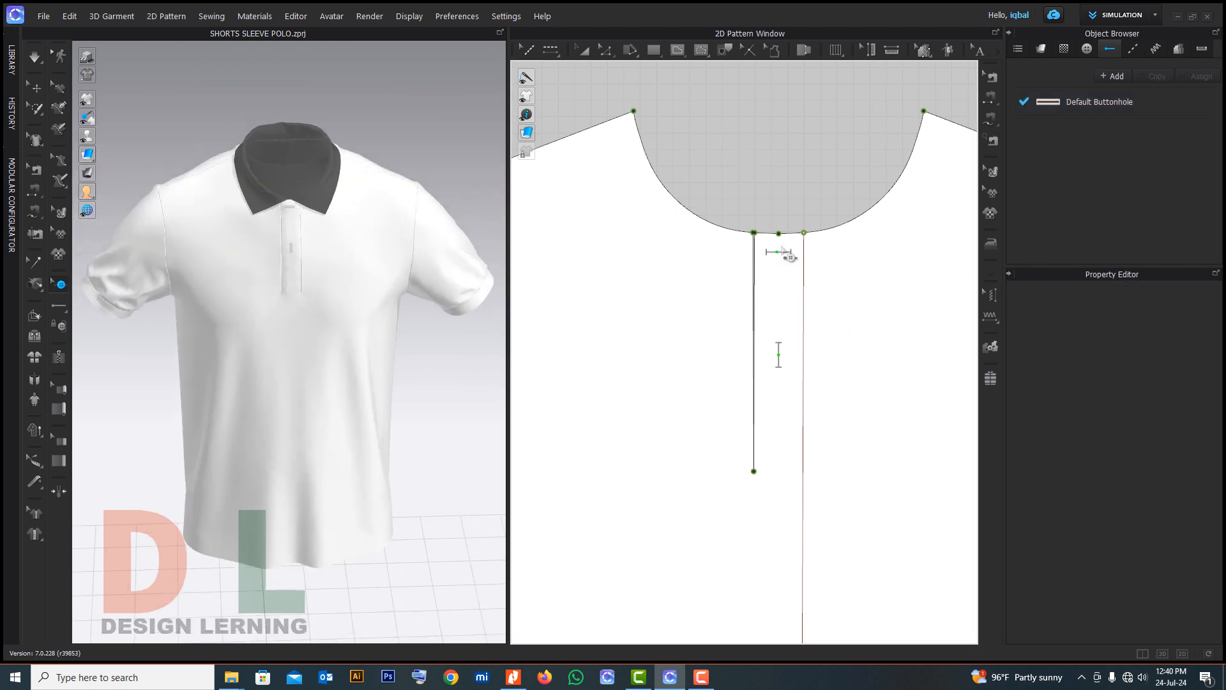
Place a Default Button on the centre of each of the two placket buttonholes
left_click(254, 16)
mouse_move(263, 63)
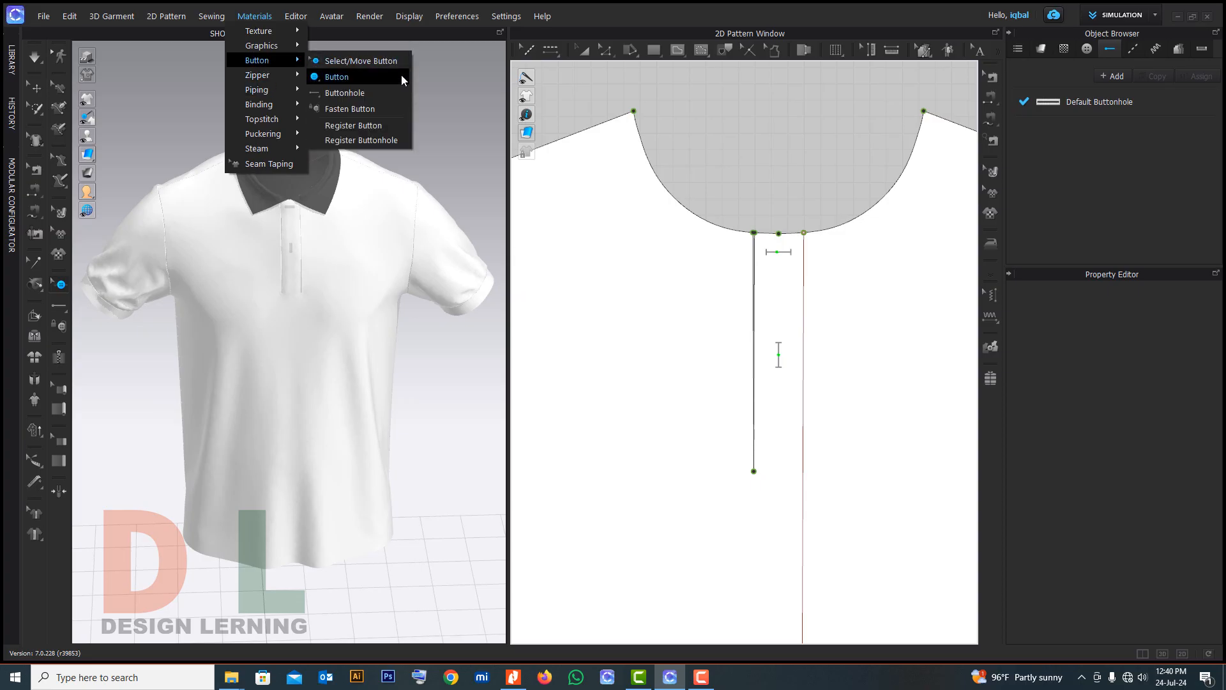
left_click(336, 78)
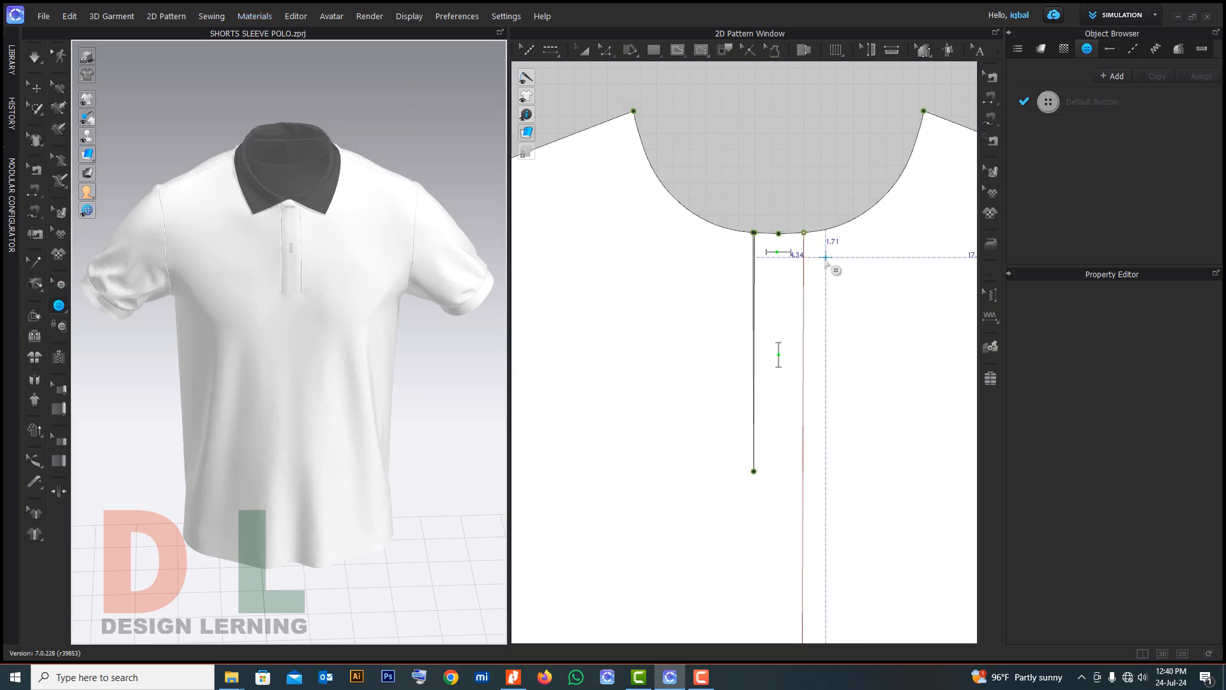
left_click(777, 252)
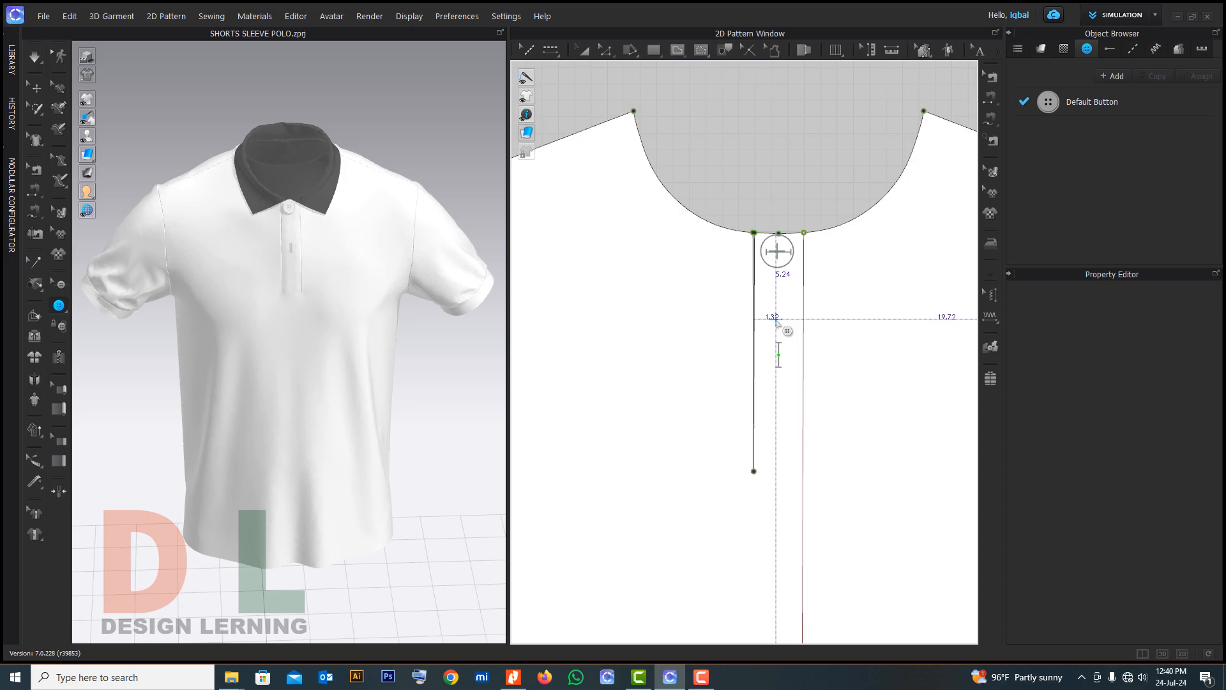
left_click(779, 354)
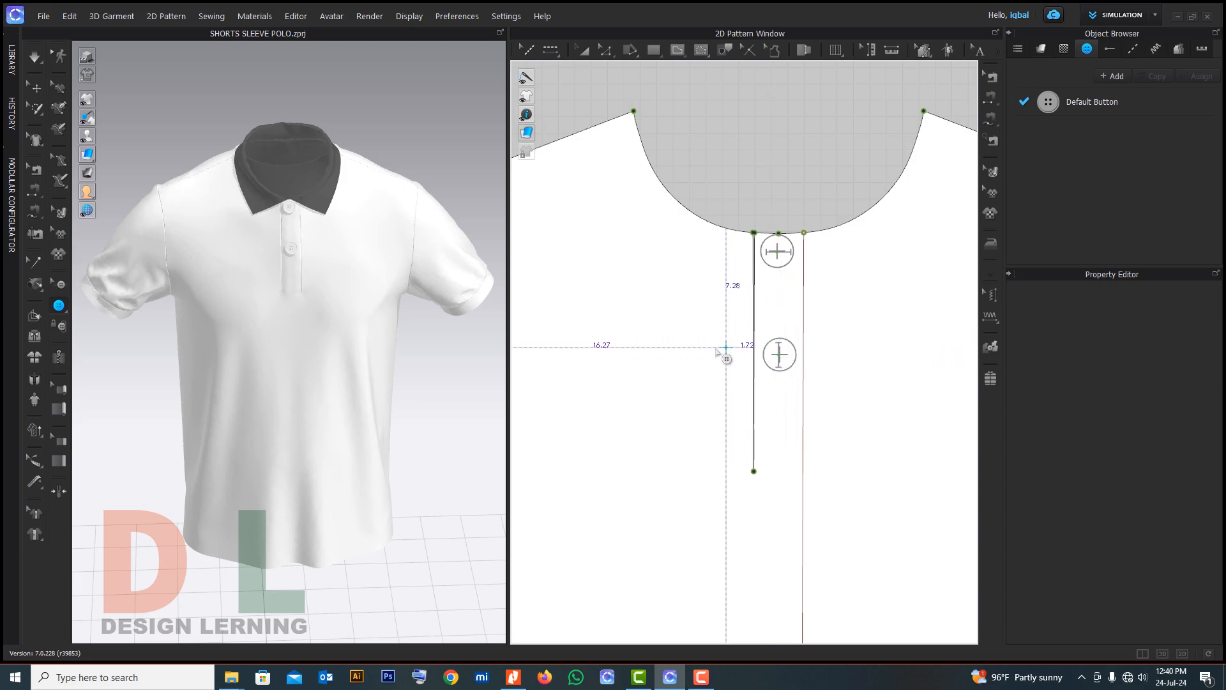
Set the width of the Default Button style to 1.20 cm
left_click(1078, 105)
left_click(1163, 456)
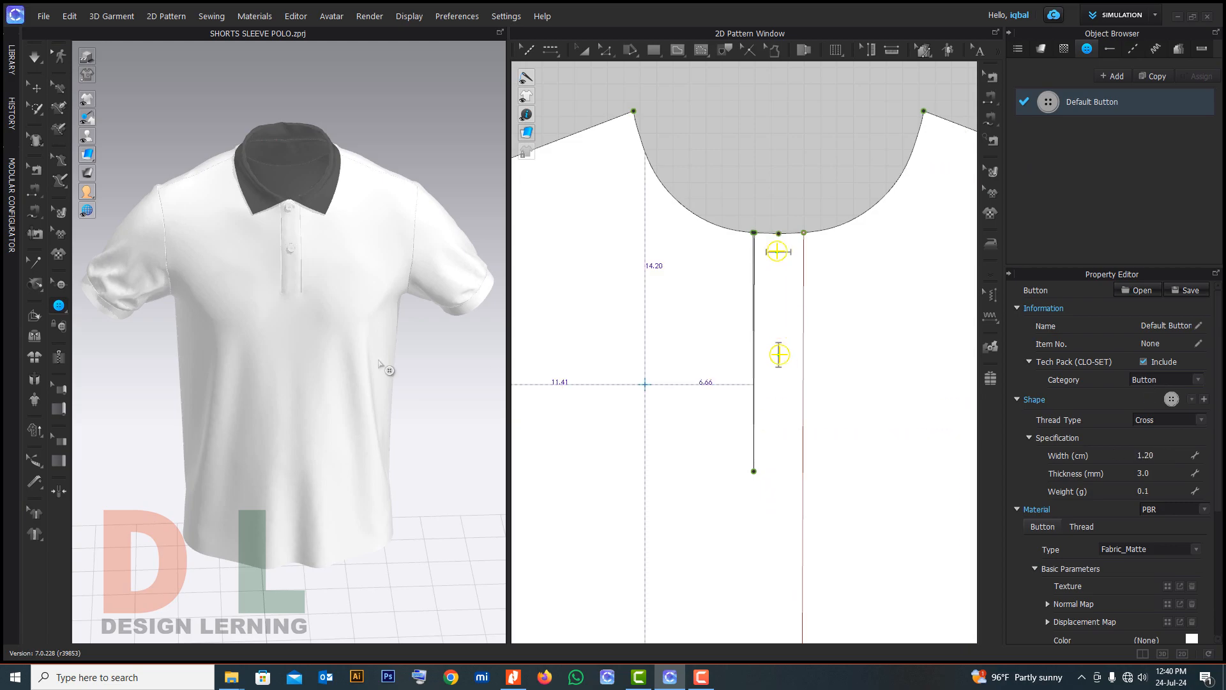
right_click_drag(343, 266, 336, 236)
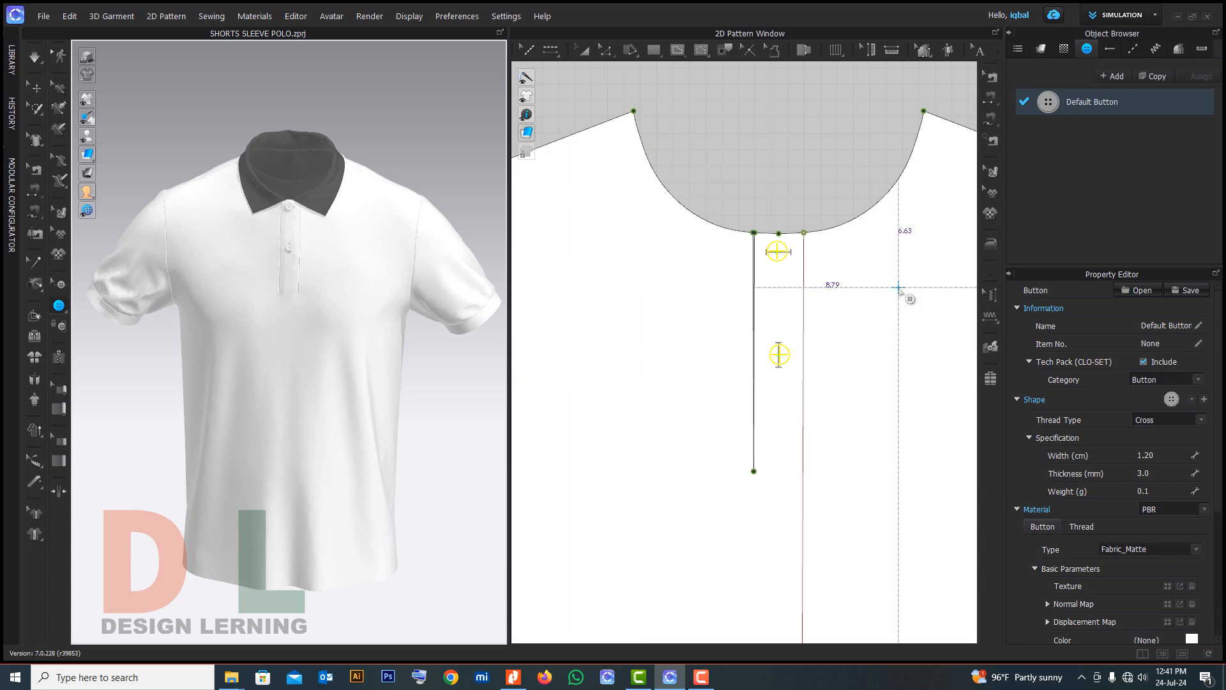
Draw a 3 cm horizontal internal line across the front placket from the lower end of its slit line to the opposite vertical line
scroll(754, 297, "down", 5)
scroll(764, 392, "up", 8)
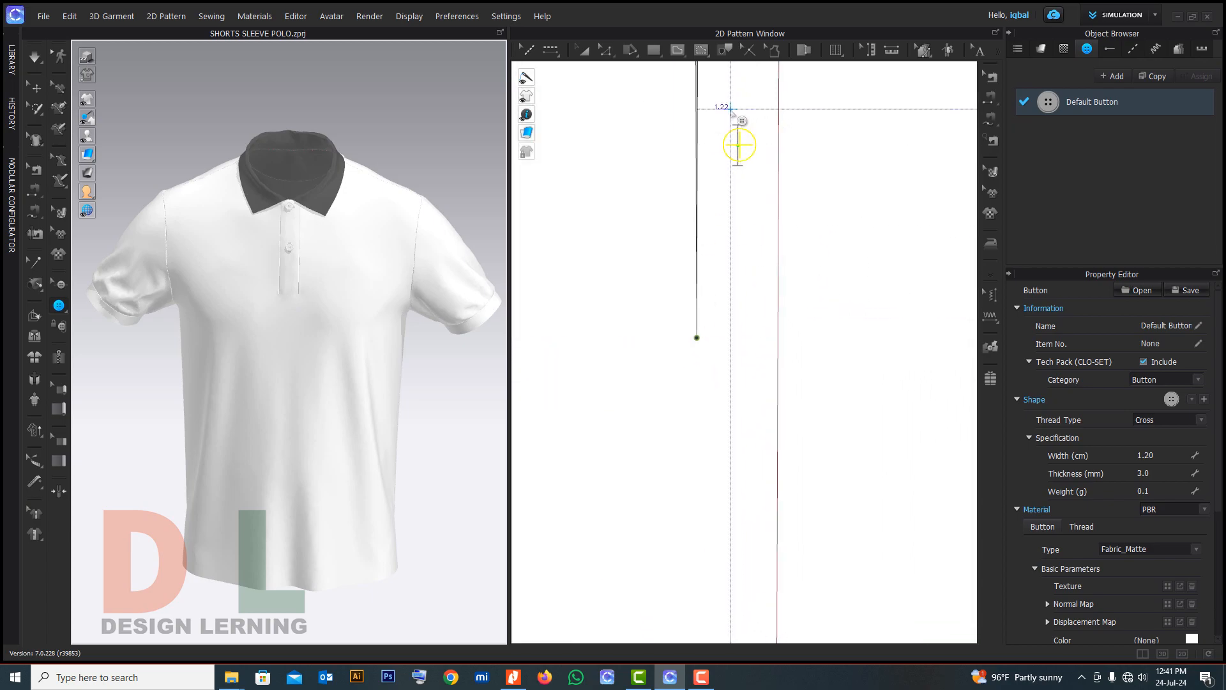
left_click(706, 56)
left_click(678, 50)
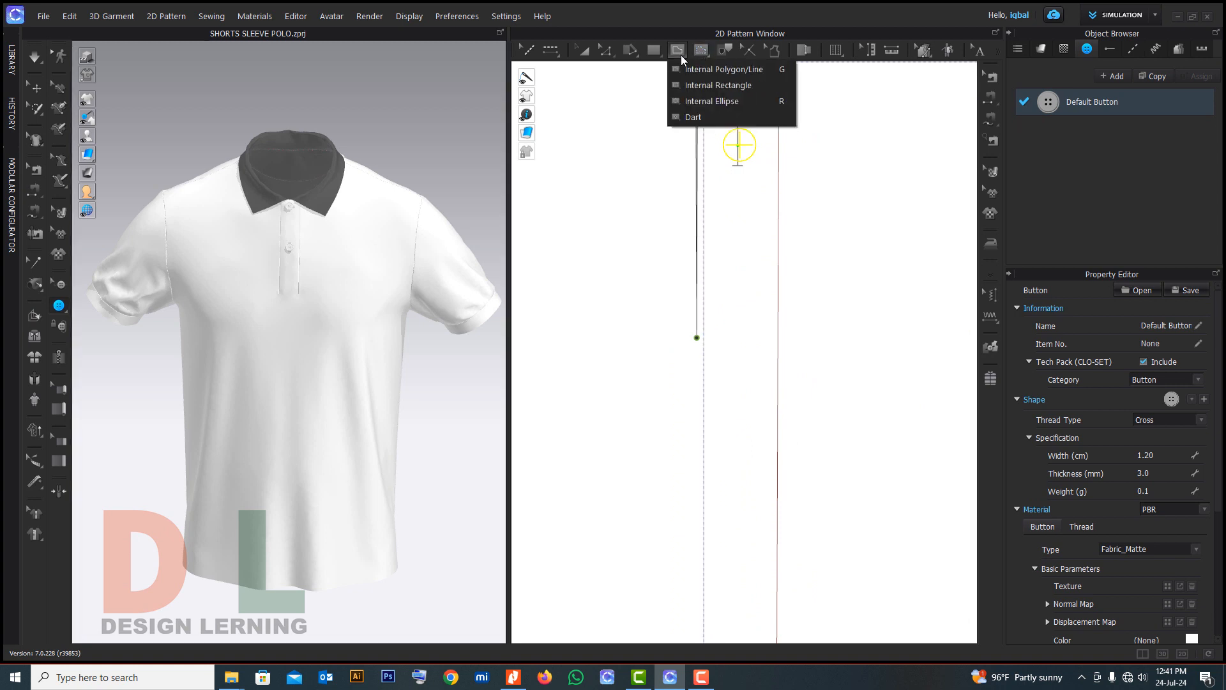
left_click(693, 69)
left_click(697, 337)
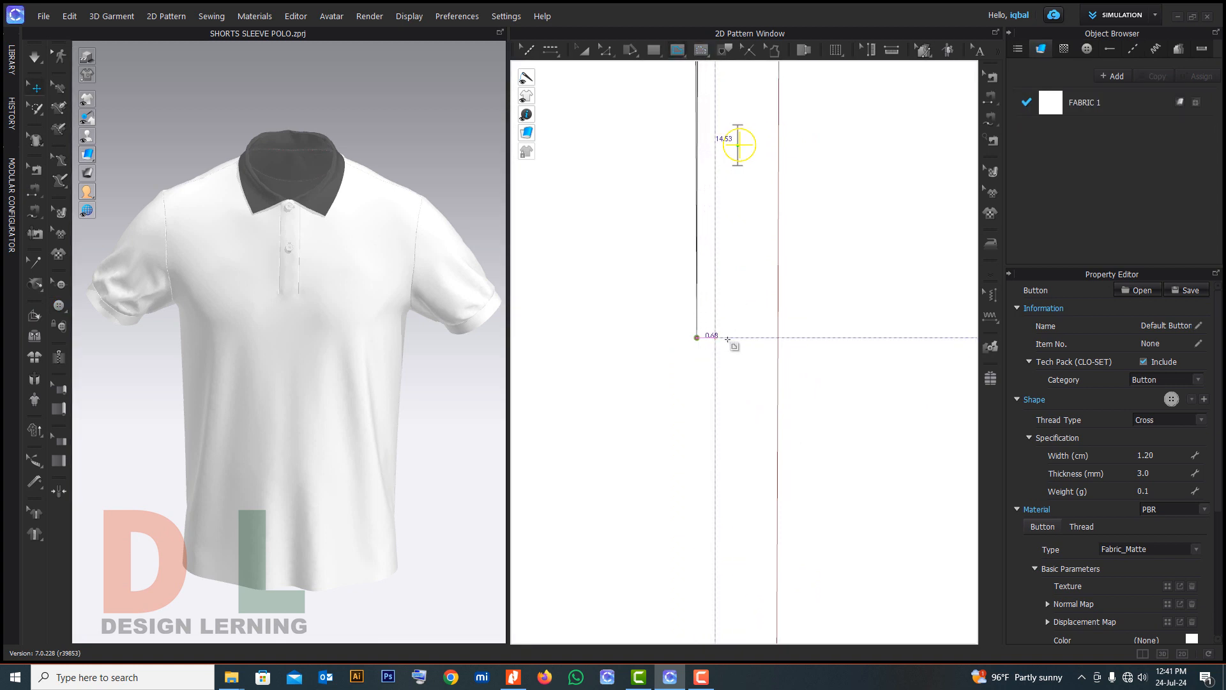
double_click(777, 339)
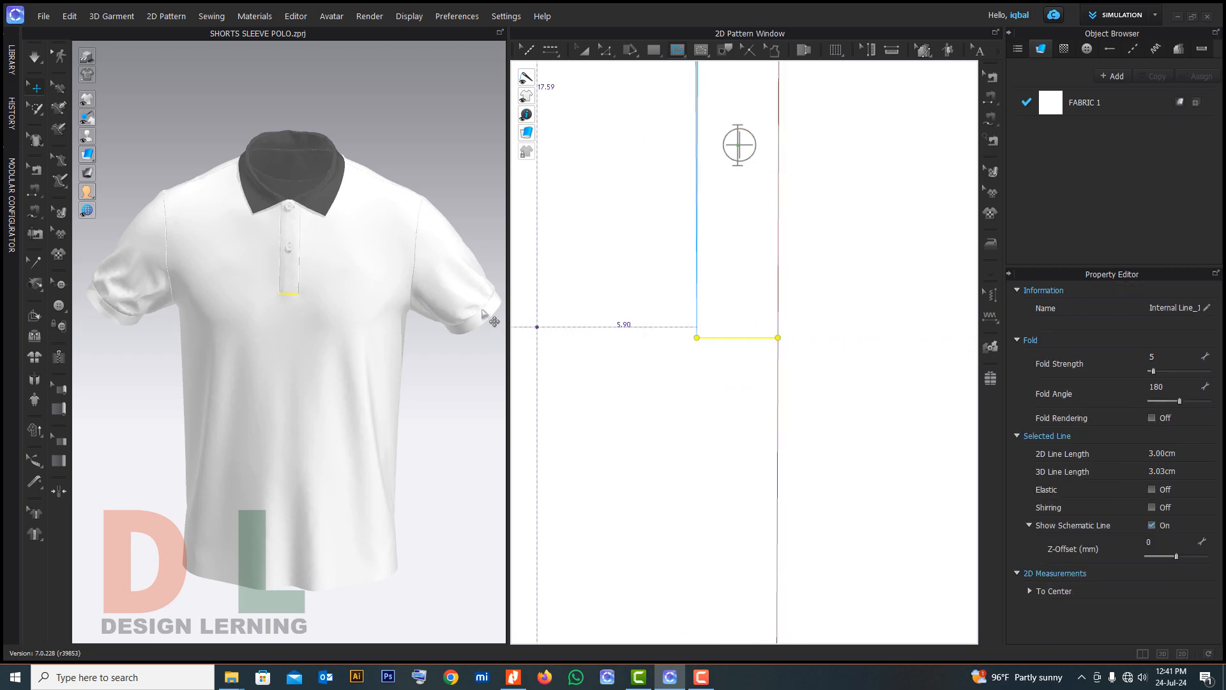
left_click(583, 49)
Start adding a graphic and load LOGO1.png from the design folder on drive E
scroll(739, 279, "down", 5)
scroll(637, 248, "down", 5)
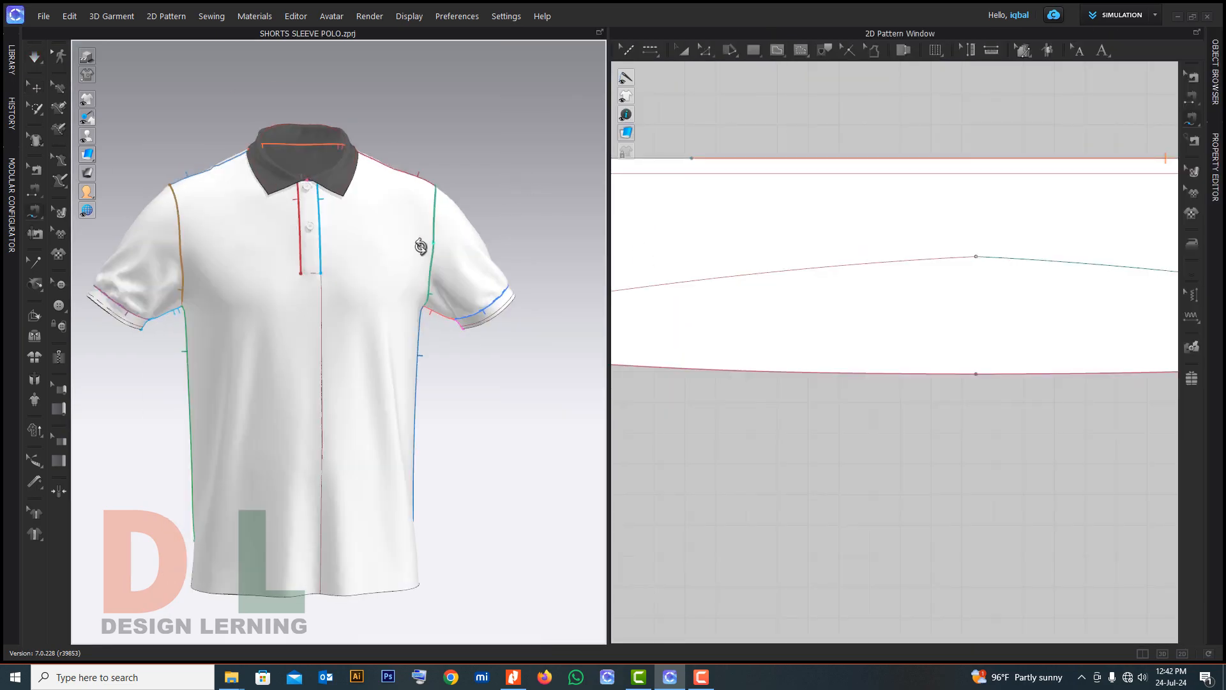
mouse_move(374, 223)
right_mouse_down()
mouse_move(343, 220)
mouse_move(362, 225)
right_mouse_up()
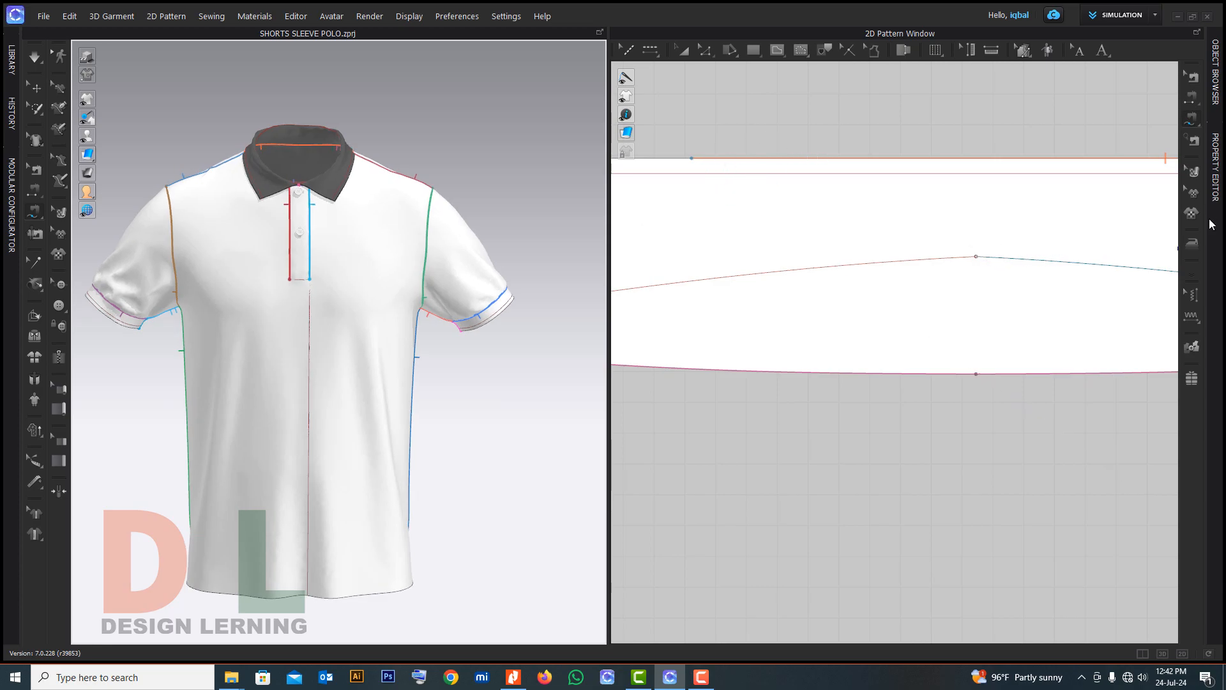
left_click(1190, 214)
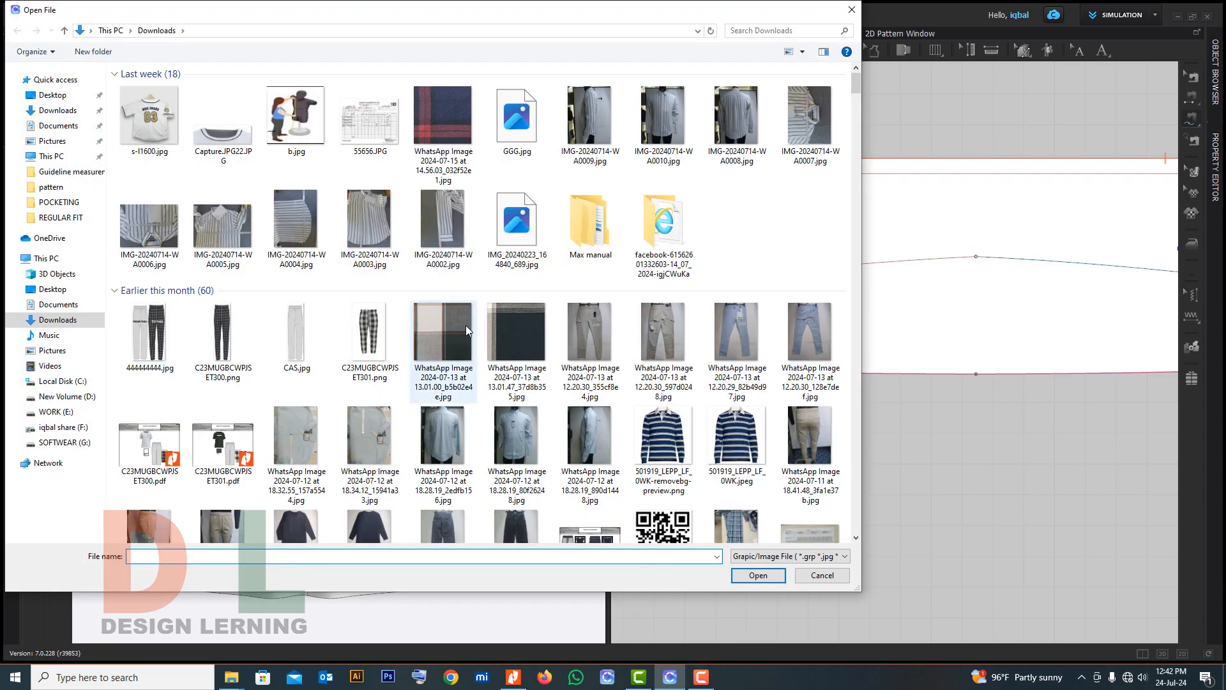
left_click(49, 413)
double_click(140, 90)
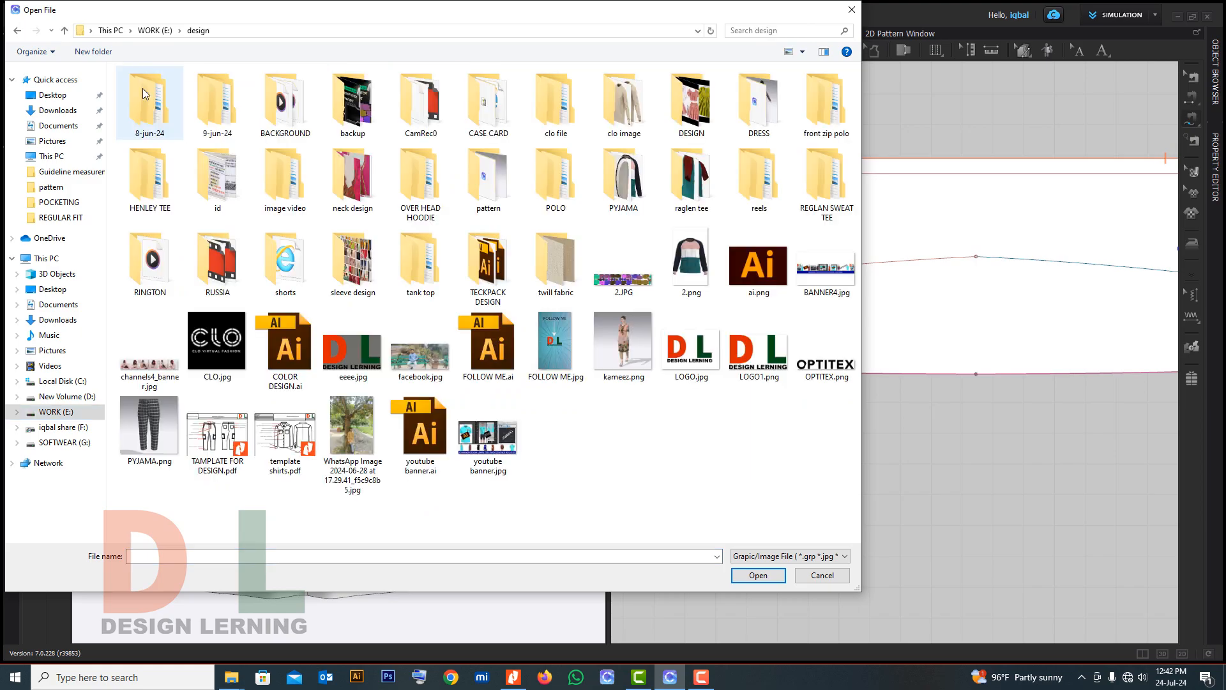
double_click(709, 357)
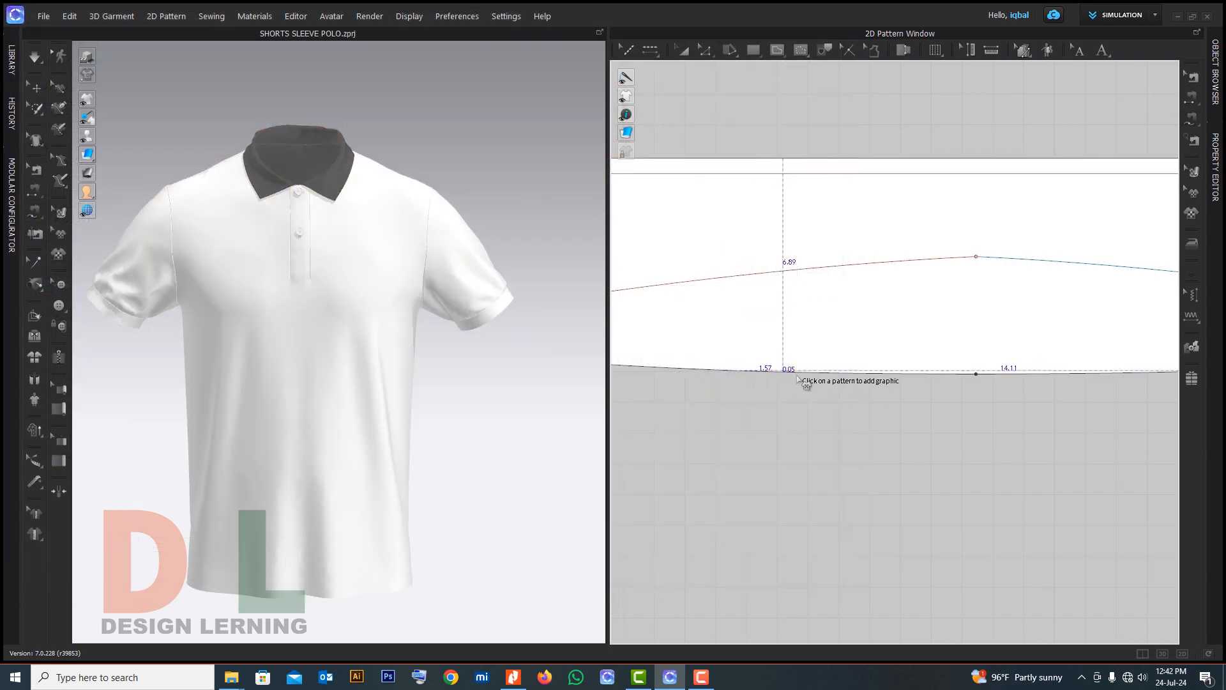
Place the logo graphic in the middle of the crescent-shaped neck piece at 7.93 by 4.79 cm
scroll(782, 373, "down", 6)
scroll(928, 383, "up", 6)
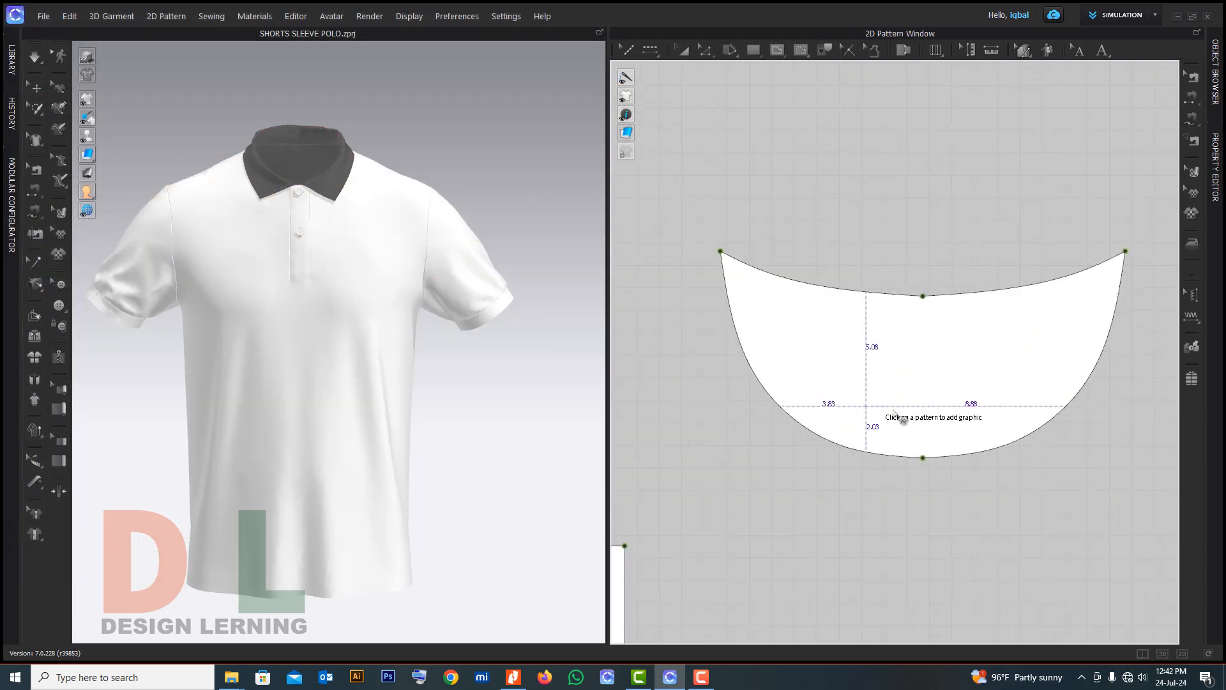
left_click(922, 358)
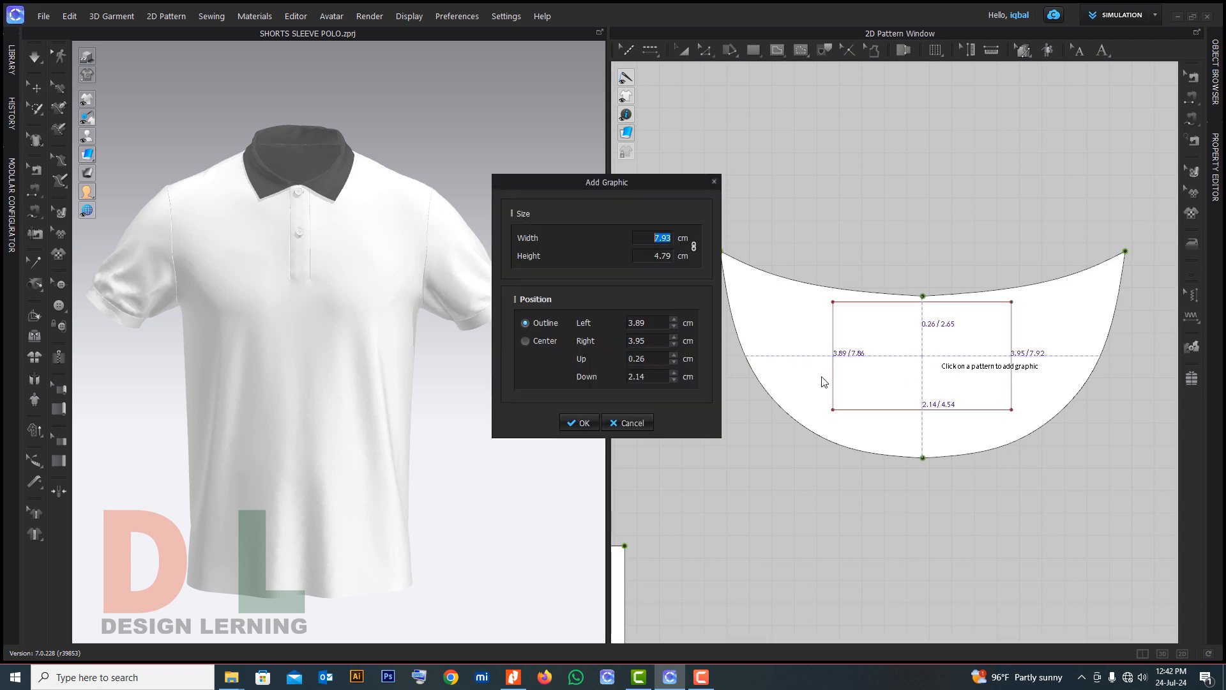
left_click(578, 422)
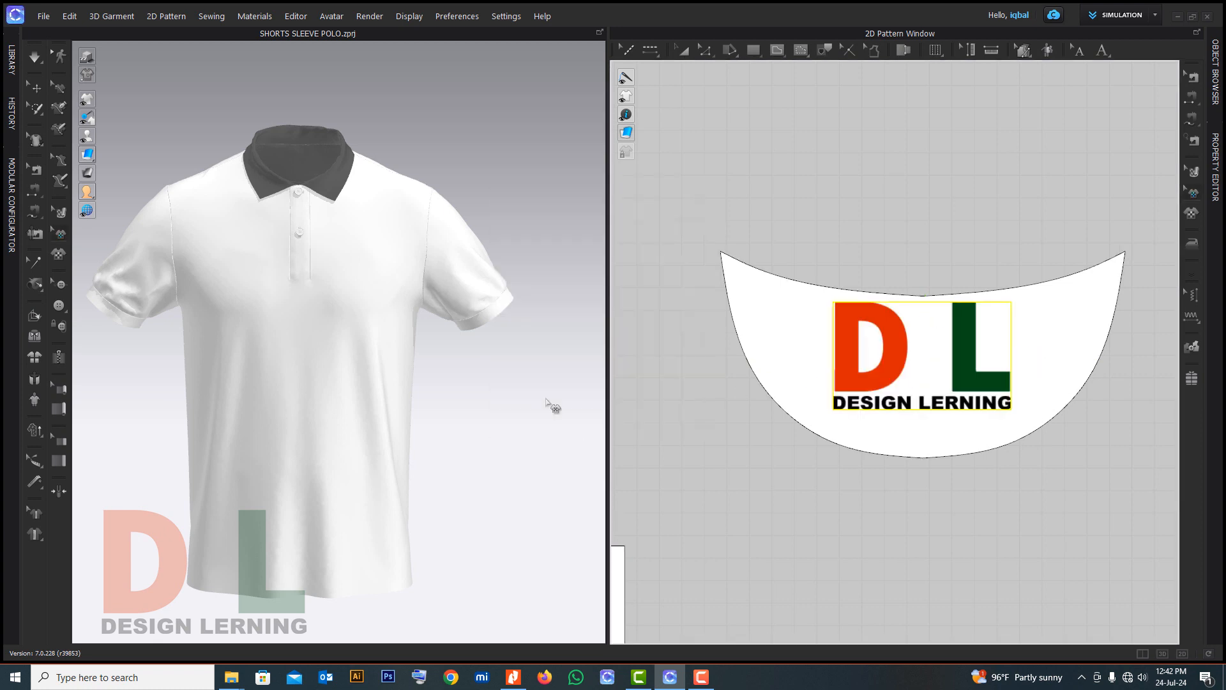
Set the face of the logo graphic on the crescent-shaped neck piece to Back
right_click_drag(317, 284, 285, 294)
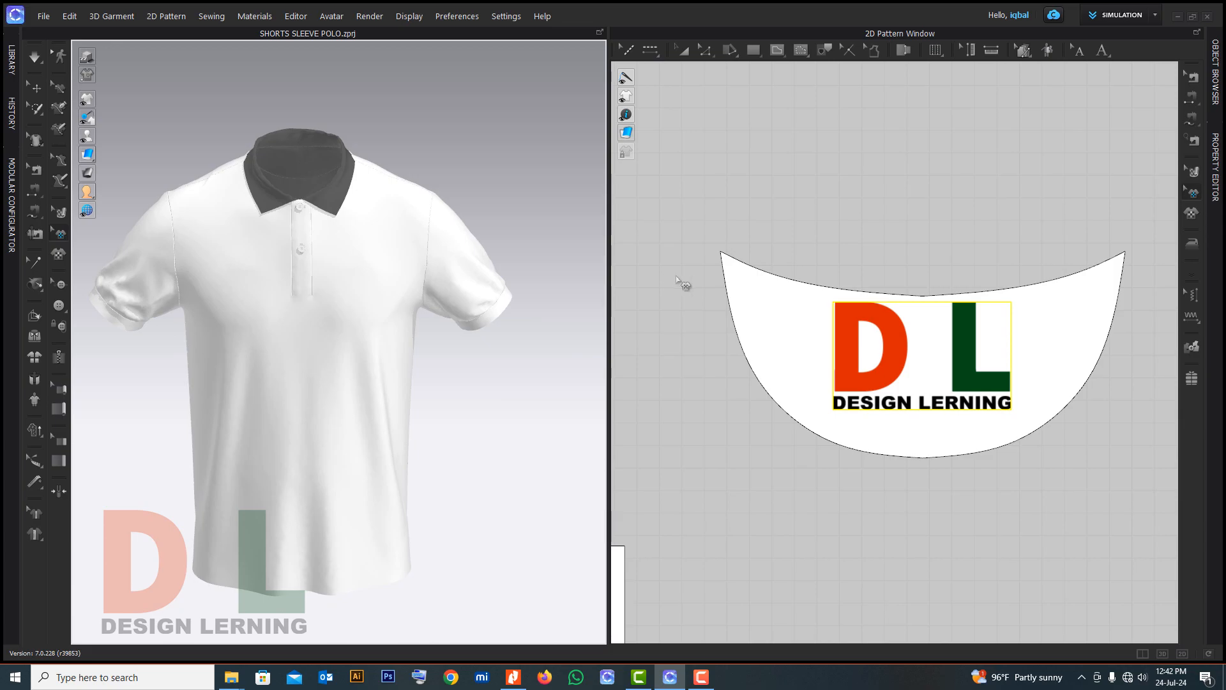
scroll(712, 317, "down", 4)
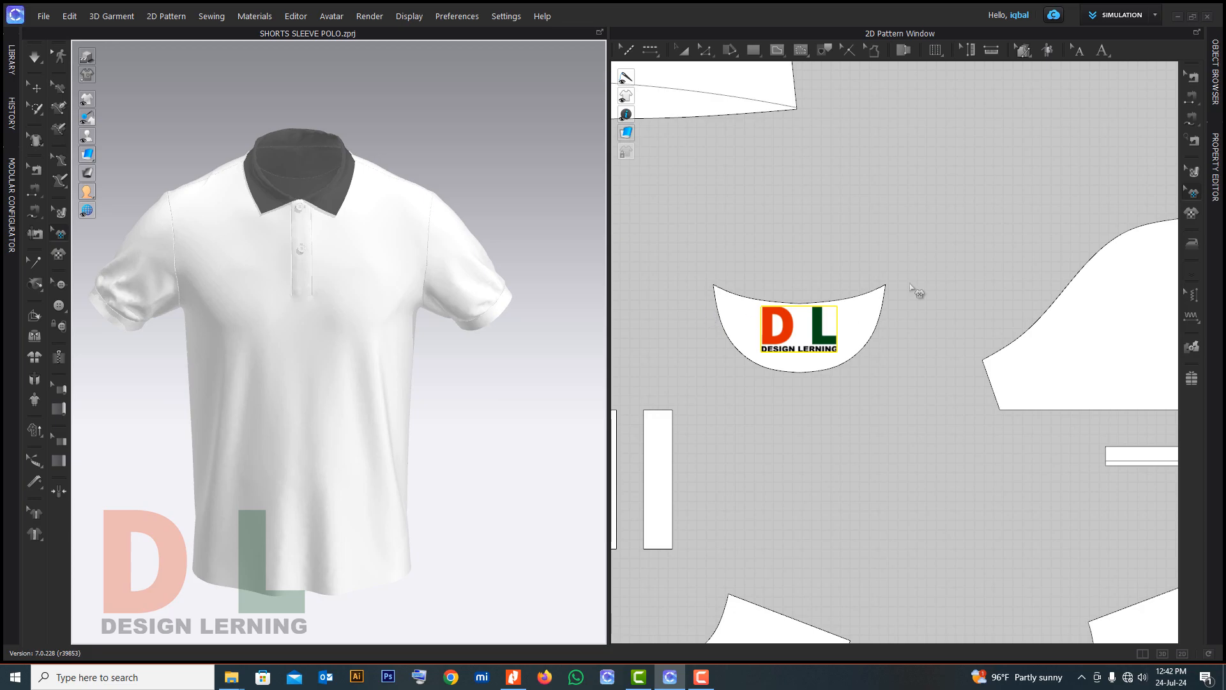
left_click(821, 338)
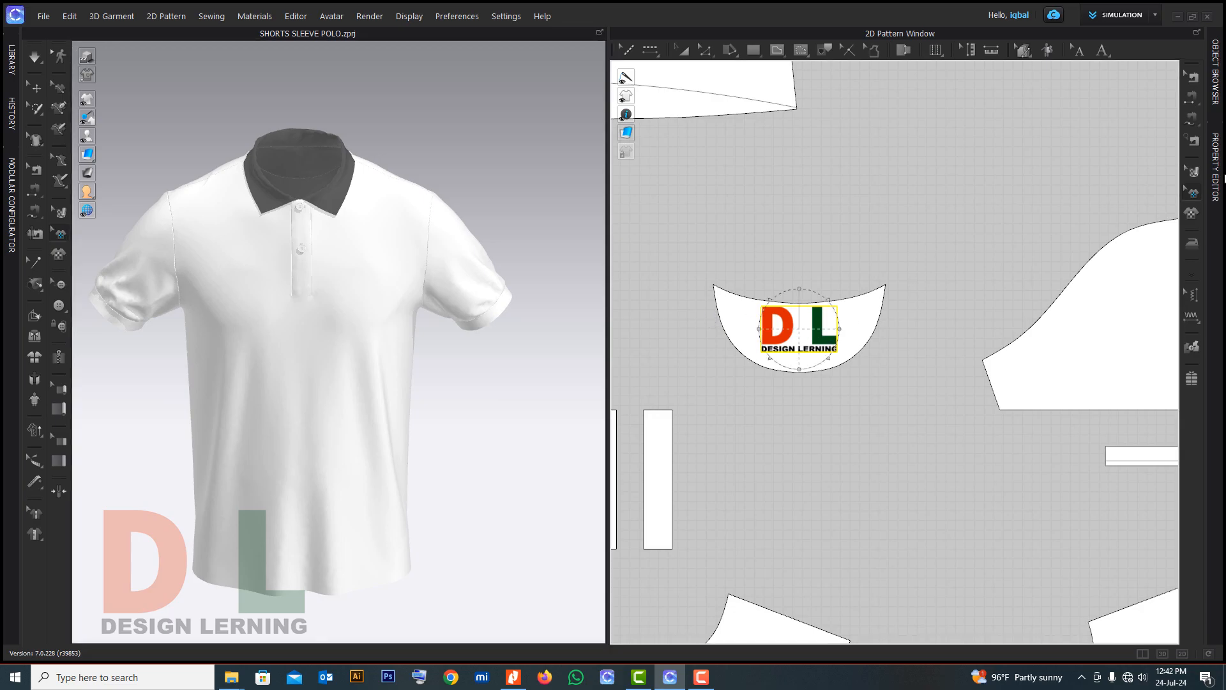
left_click(1217, 164)
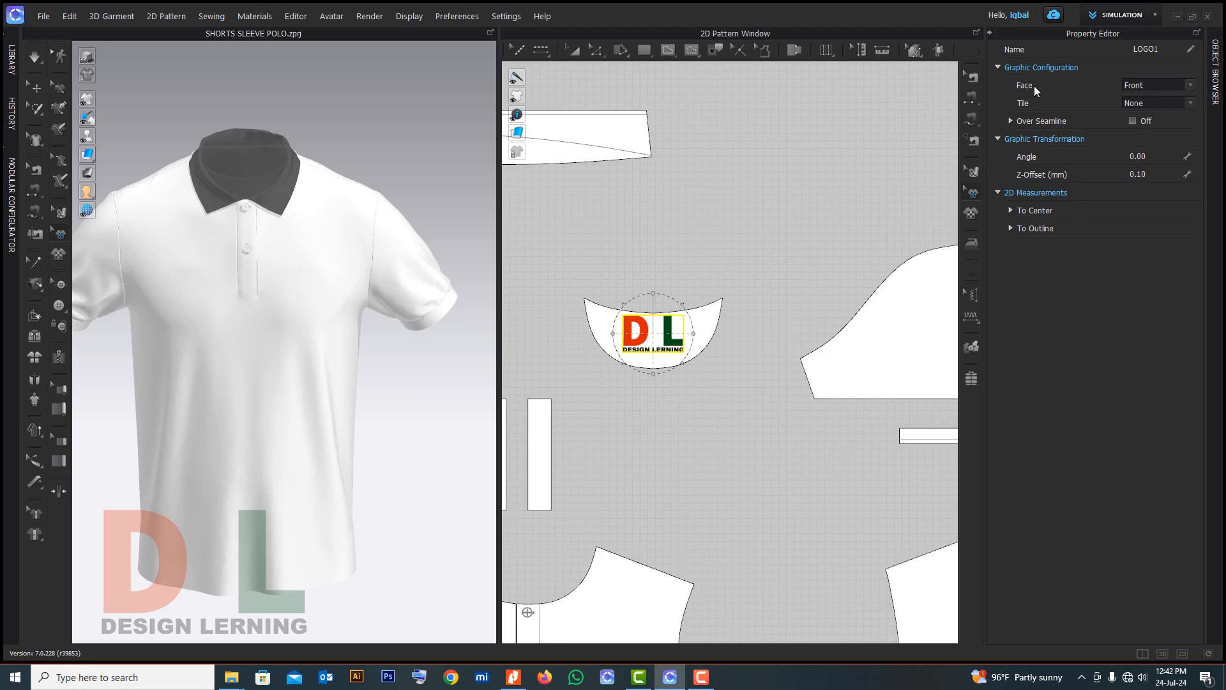
left_click(1189, 83)
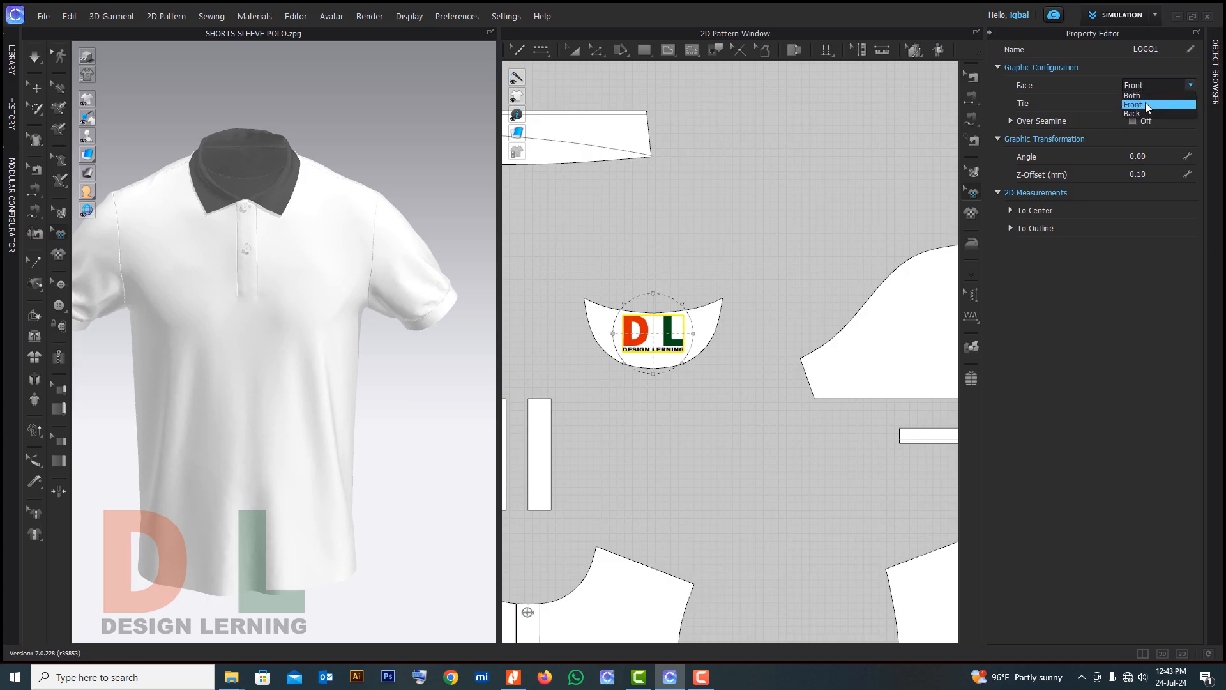
left_click(1140, 110)
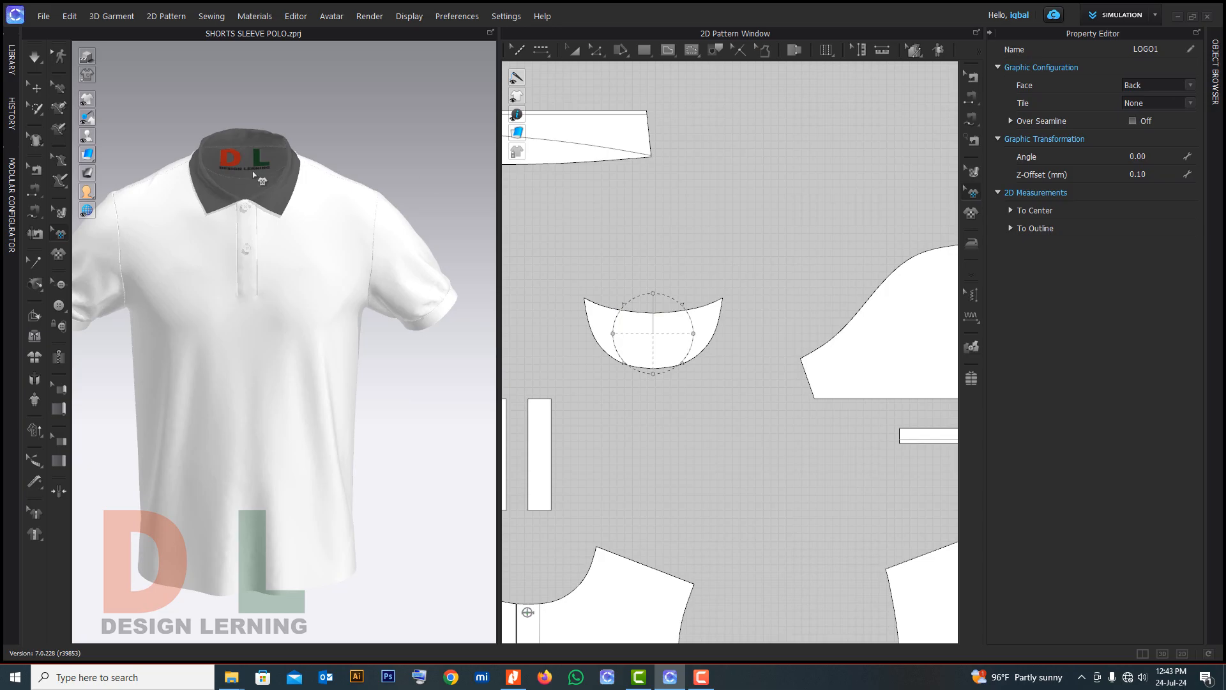
Inspect the logo inside the collar and set the graphic's face to Both
scroll(255, 173, "up", 3)
right_click_drag(247, 125, 252, 125)
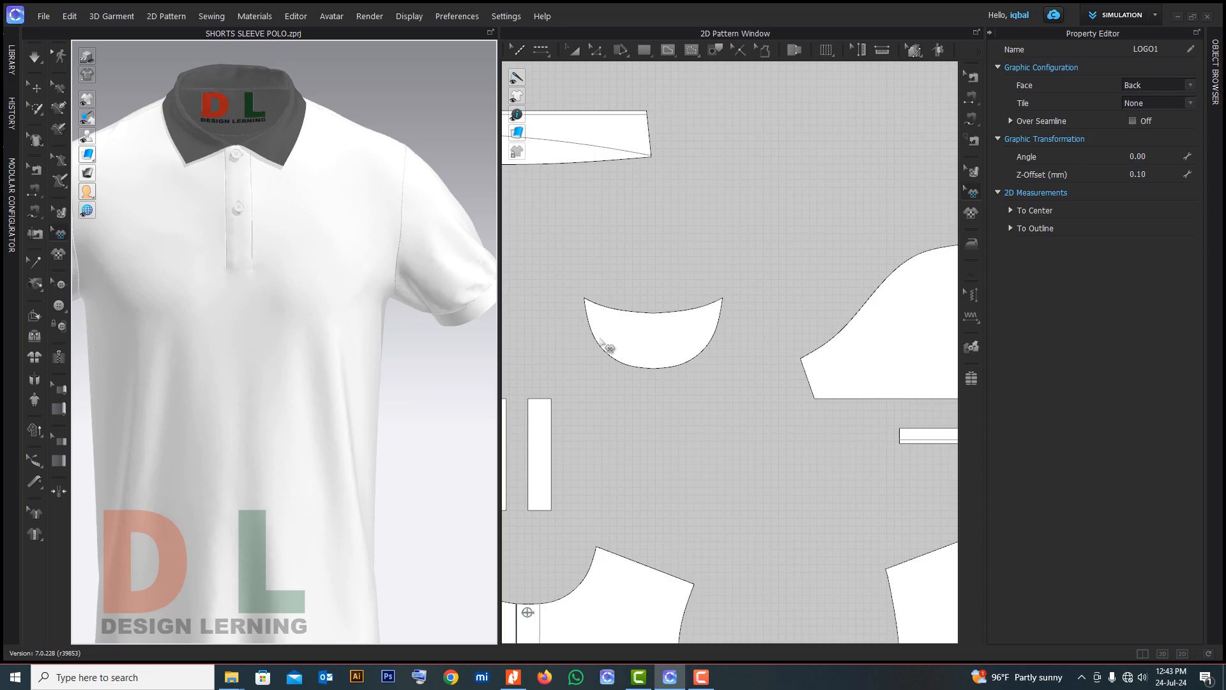
right_click_drag(278, 307, 409, 204)
left_click(1191, 86)
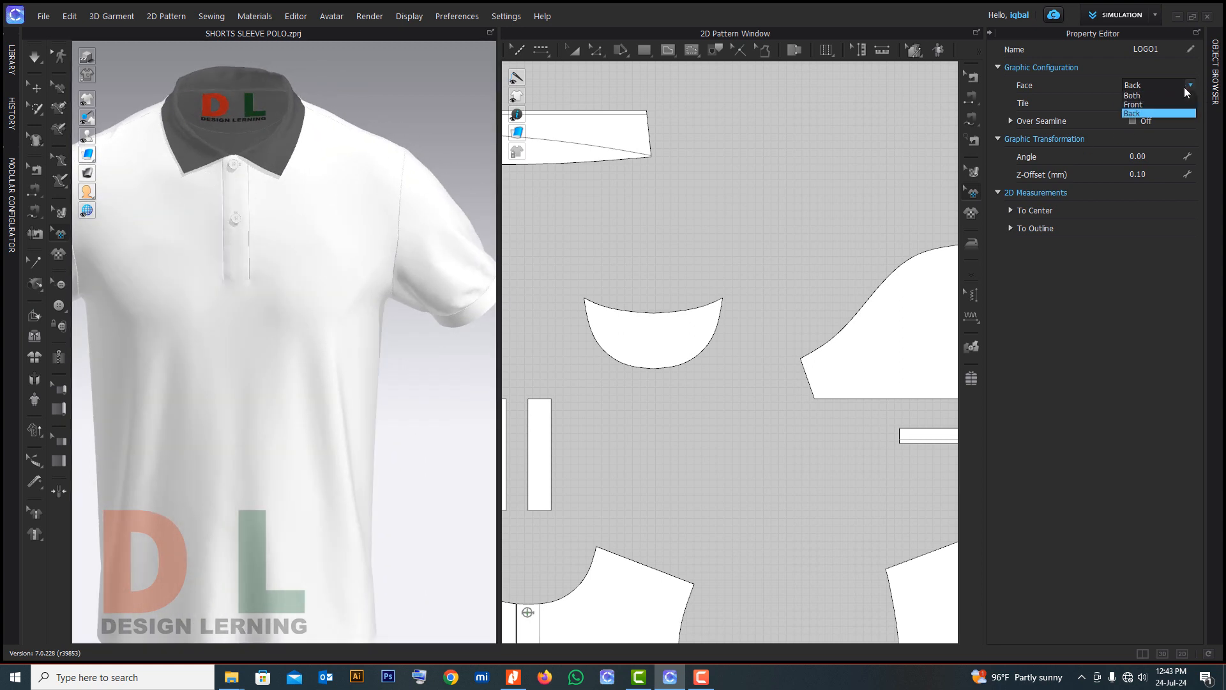
left_click(1144, 96)
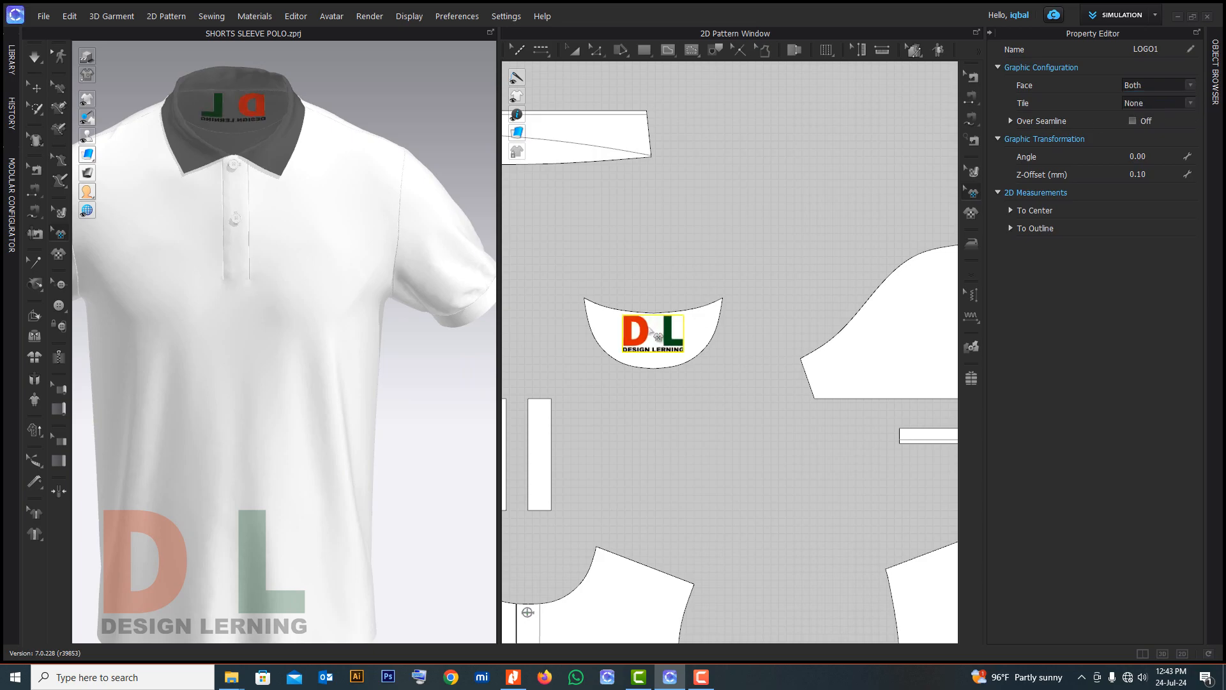
Flip the logo graphic on the crescent-shaped neck piece horizontally
right_click(665, 335)
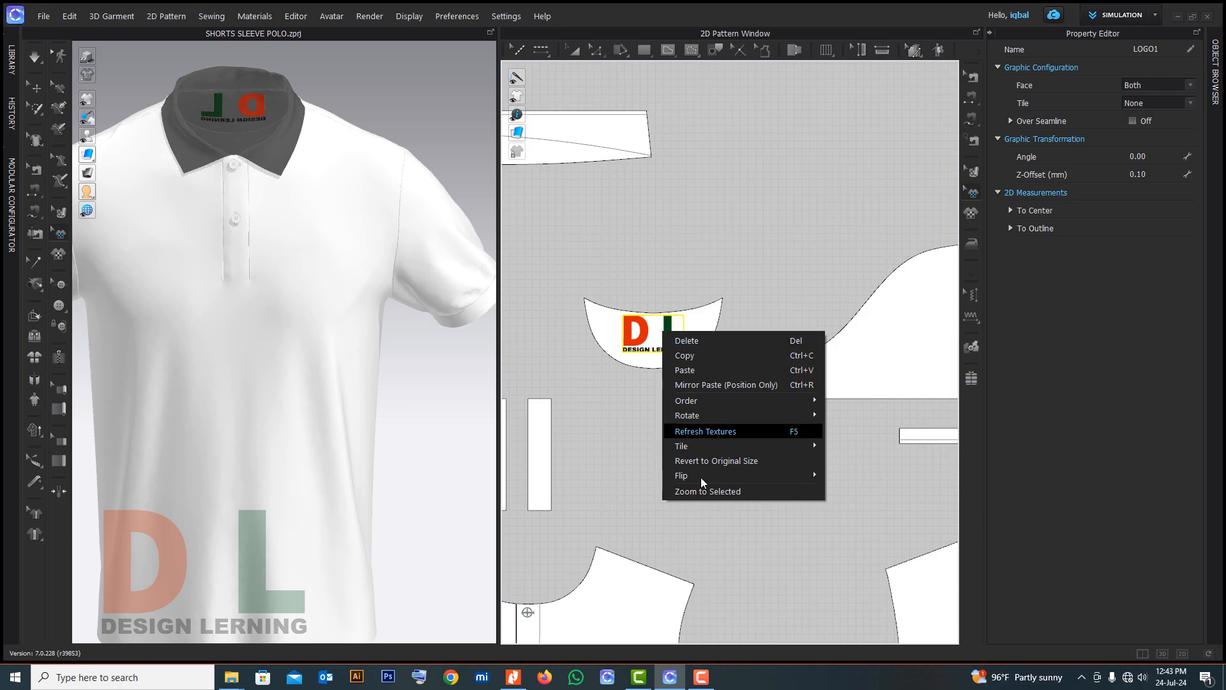
mouse_move(707, 478)
left_click(846, 475)
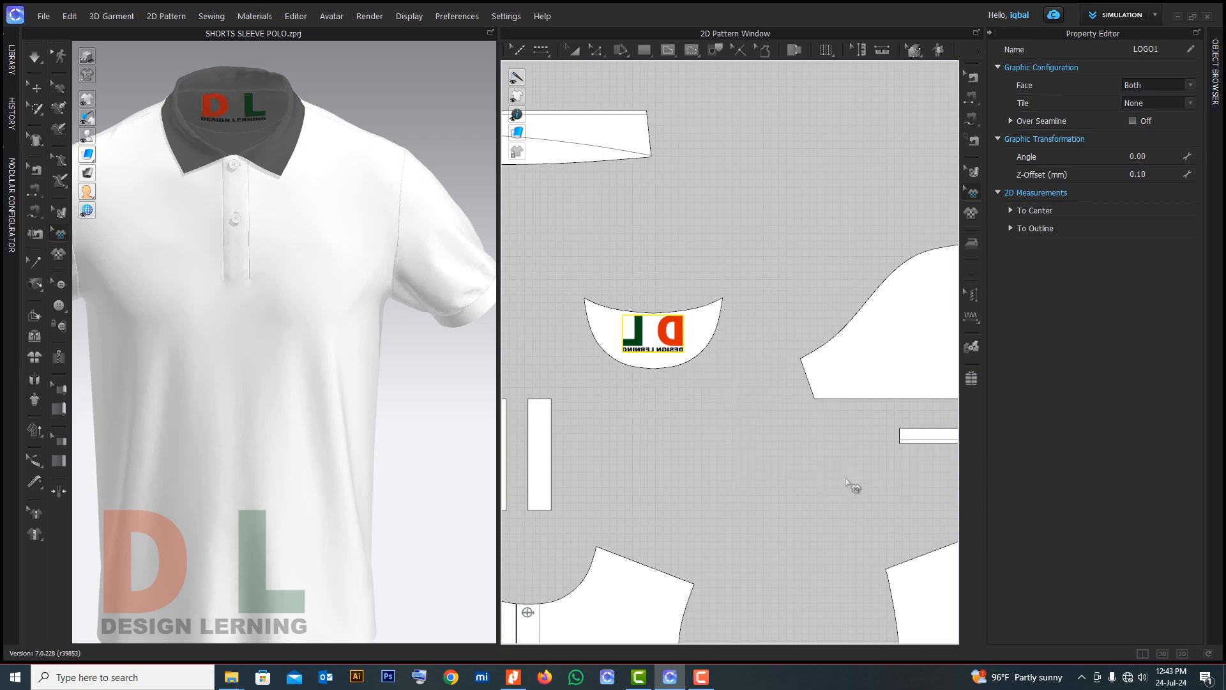
left_click(669, 338)
left_click_drag(682, 360, 684, 362)
Examine the whole polo shirt from the front and at an angle, along with its full pattern layout
left_click(274, 273)
scroll(726, 262, "down", 3)
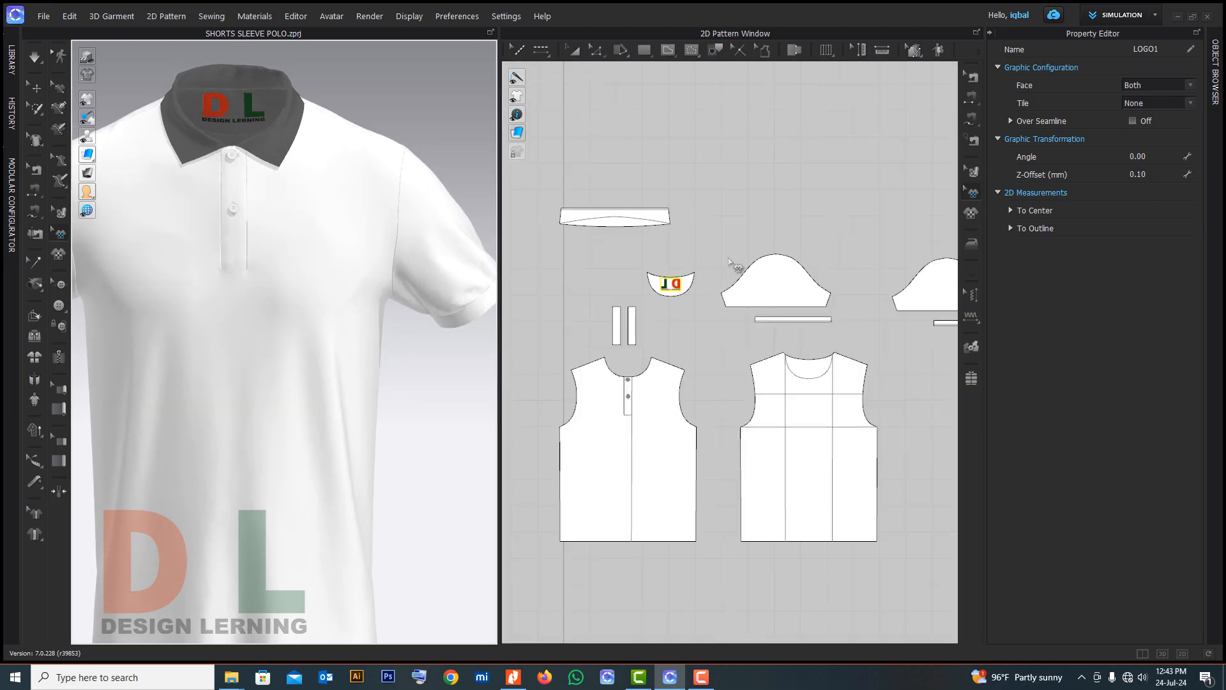
scroll(726, 262, "down", 3)
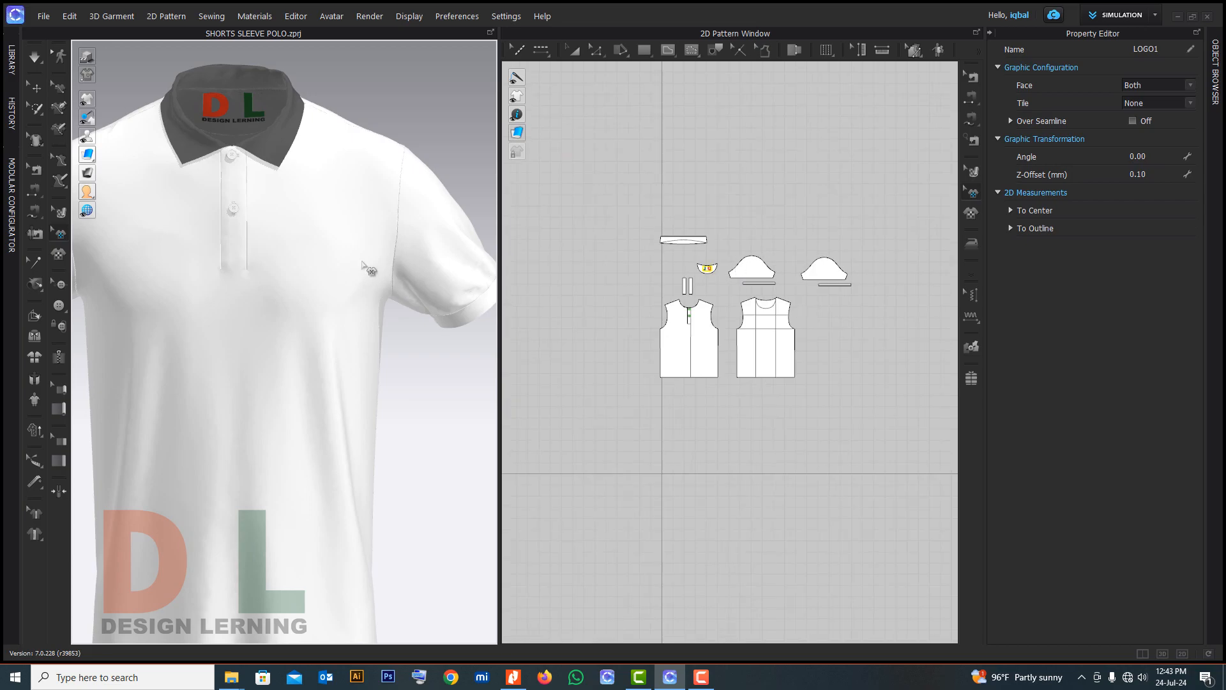
scroll(369, 269, "down", 5)
scroll(295, 250, "up", 3)
right_click_drag(296, 249, 344, 258)
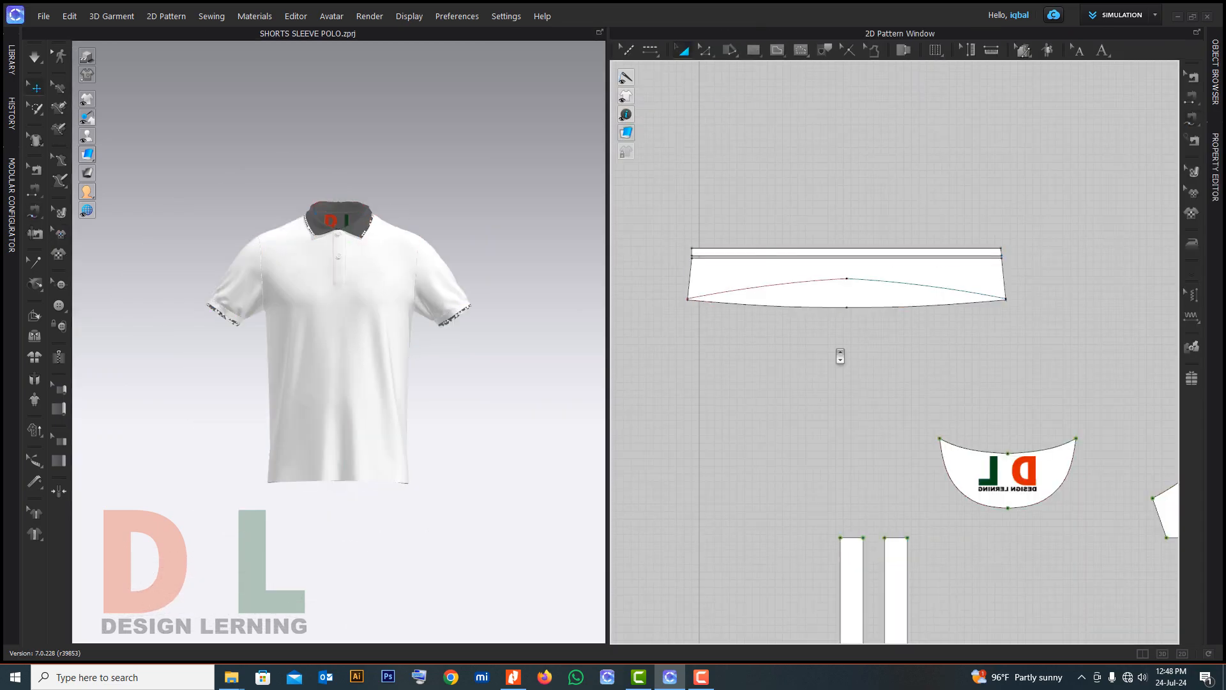
scroll(833, 353, "down", 3)
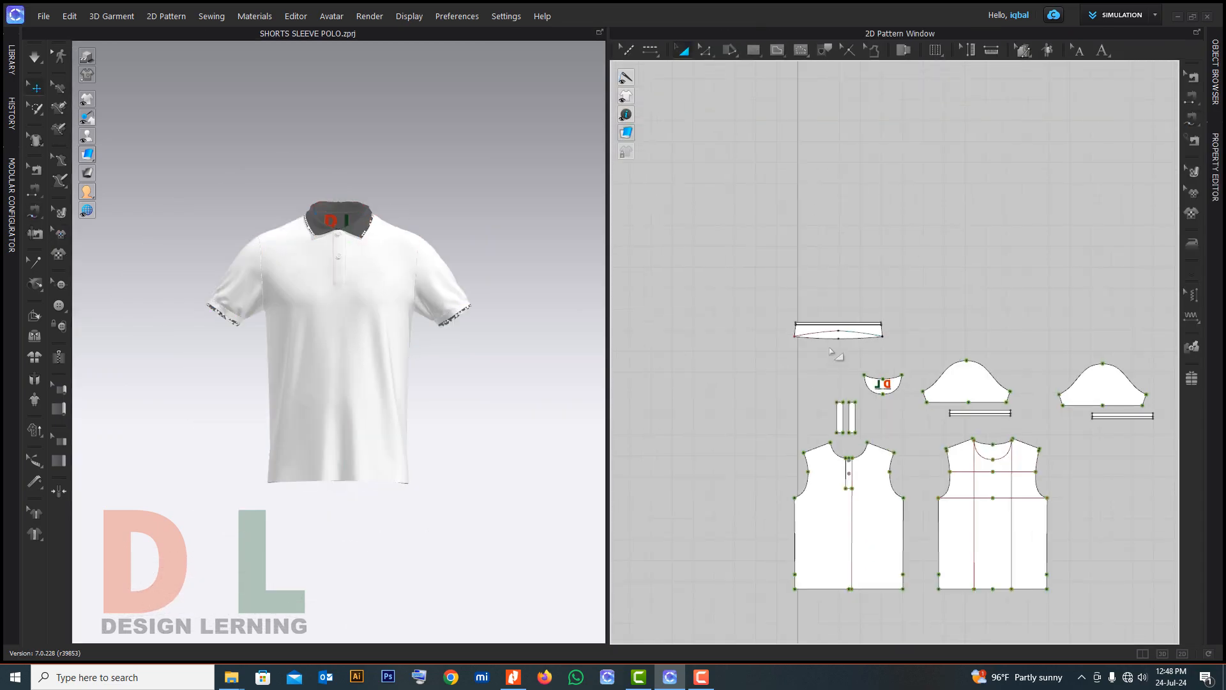
right_click_drag(336, 364, 501, 343)
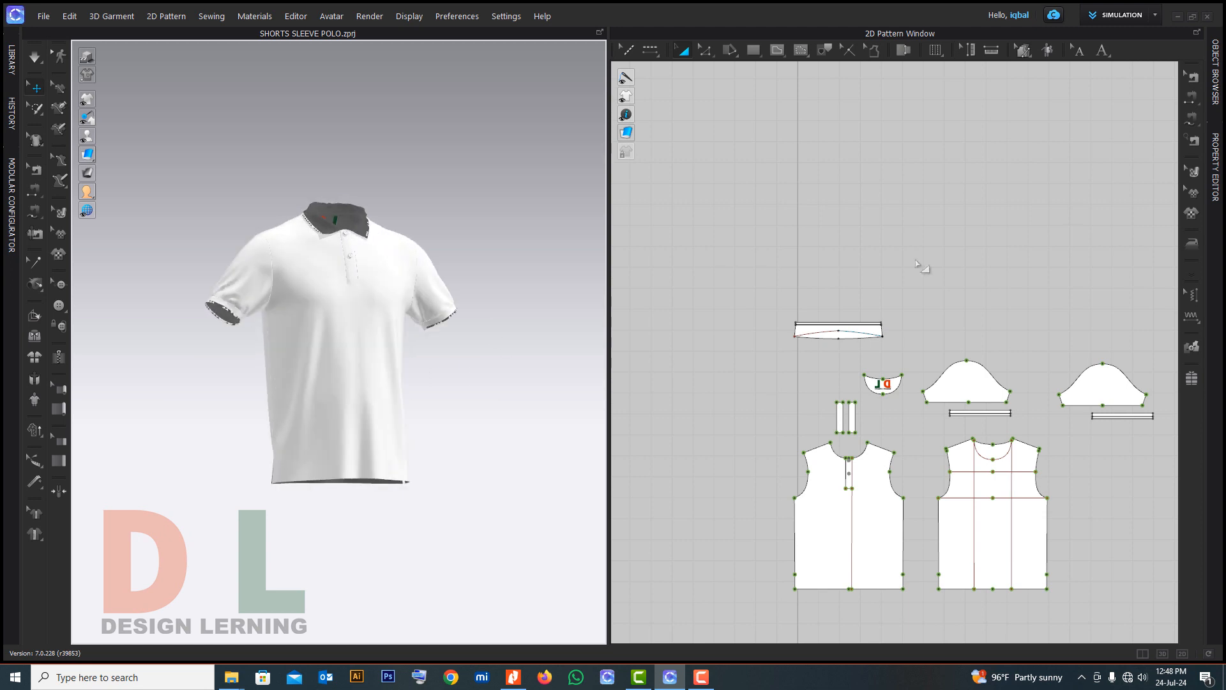
Bring up the garment's fabric list and object properties, and open the library's Fabric collection
left_click(1215, 72)
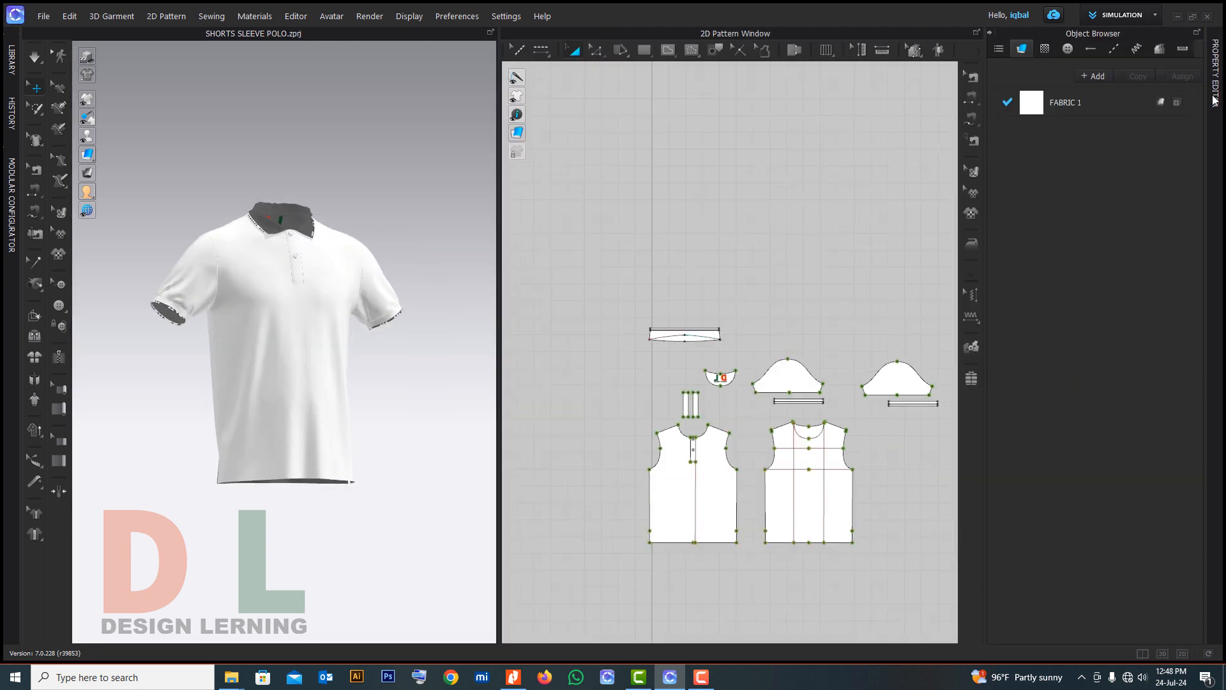
left_click(1213, 102)
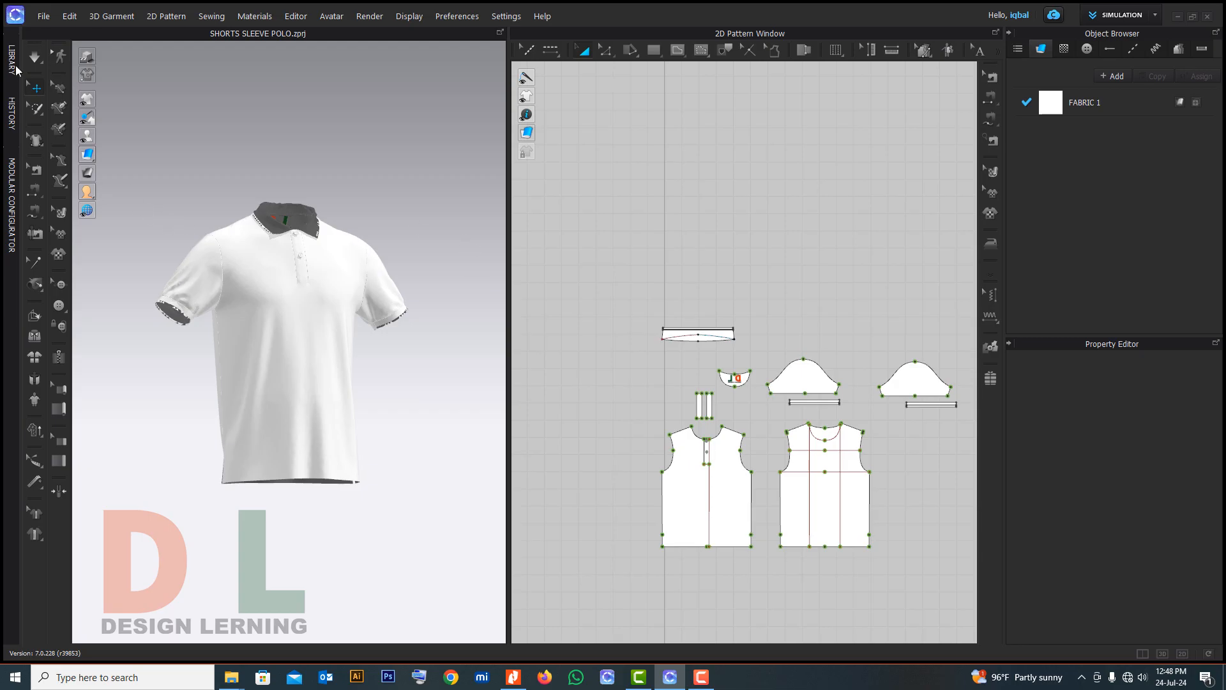
left_click(11, 66)
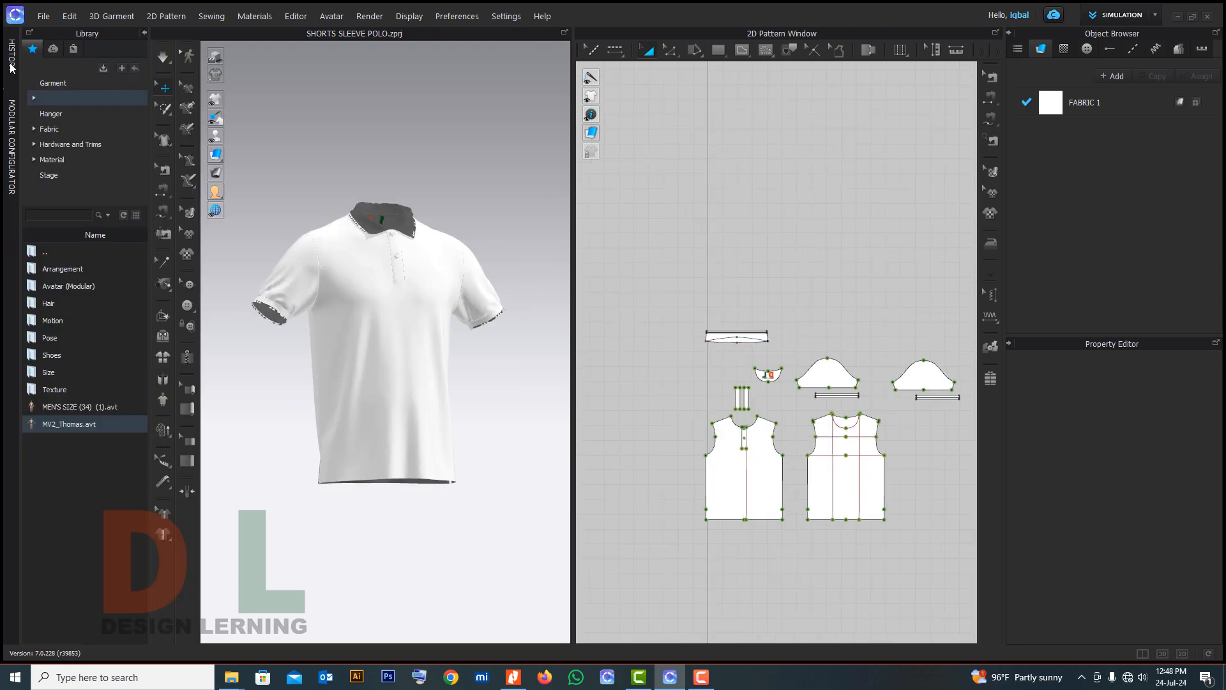
left_click(56, 132)
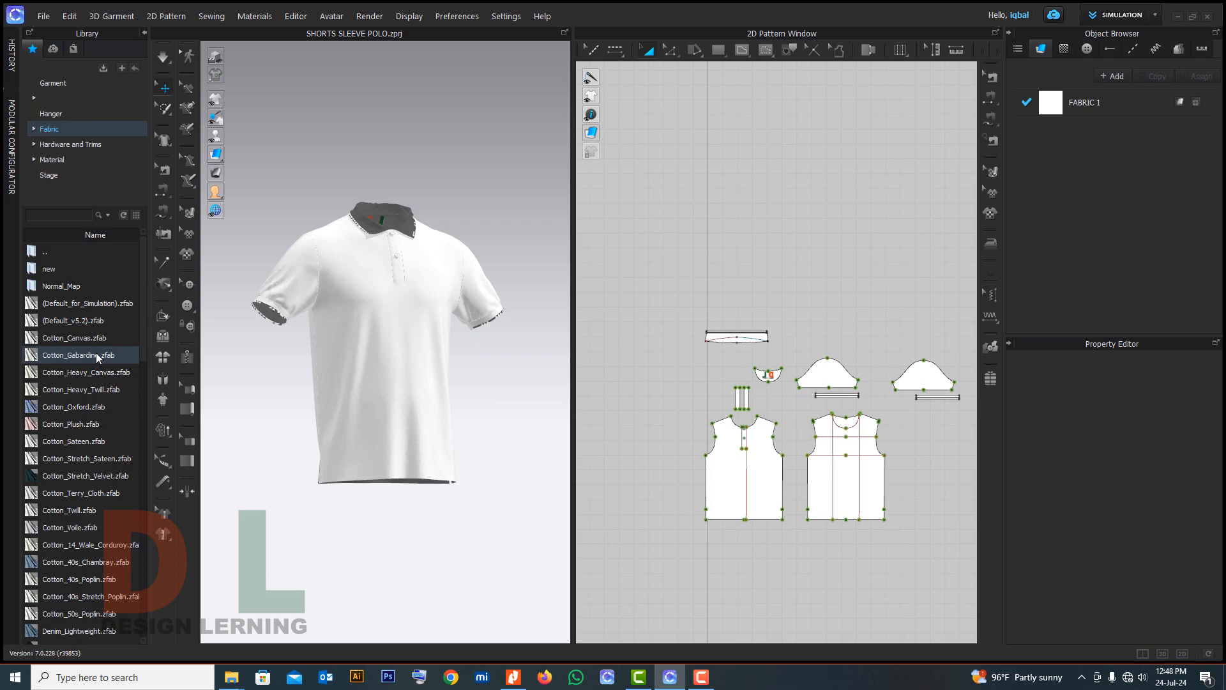
Add the Knit_Pique_Jersey fabric from the library to the garment's fabric list
mouse_move(96, 356)
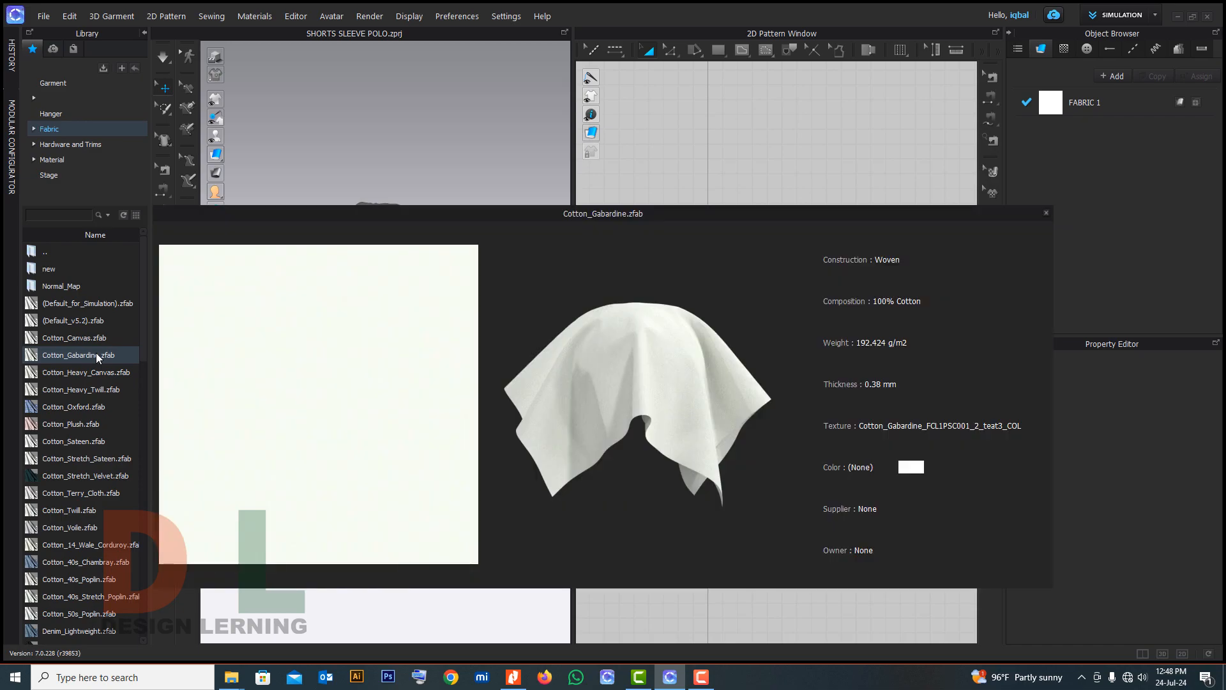
scroll(93, 355, "down", 1)
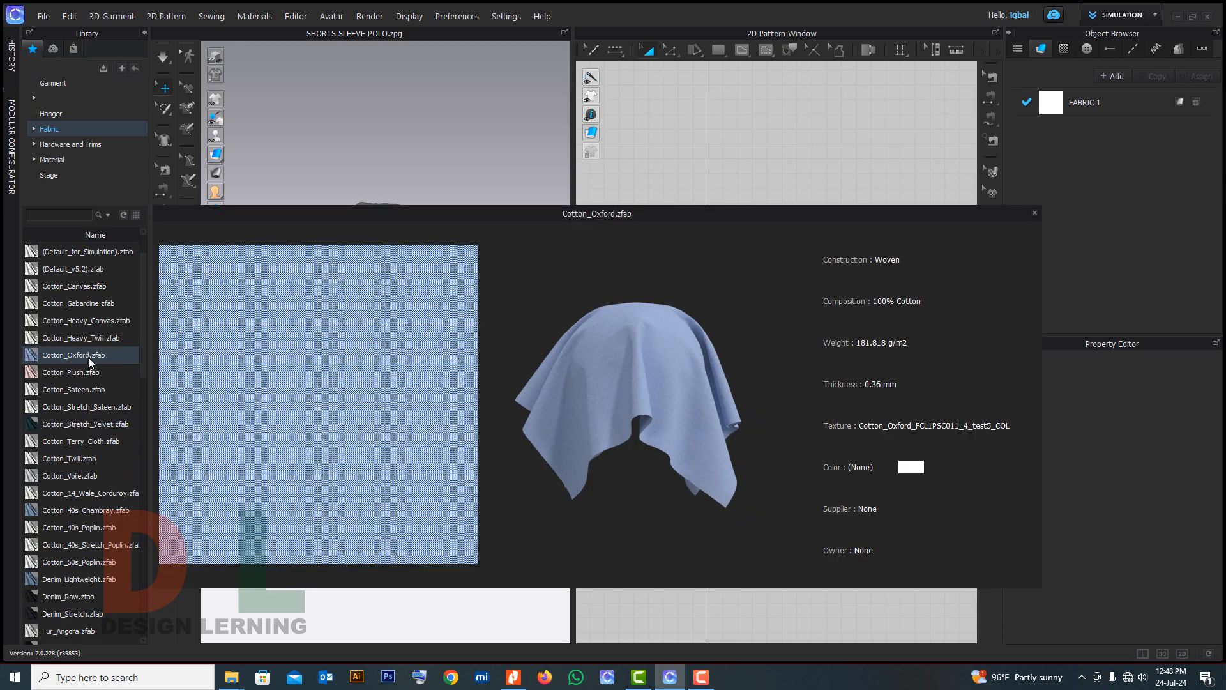
scroll(88, 360, "down", 2)
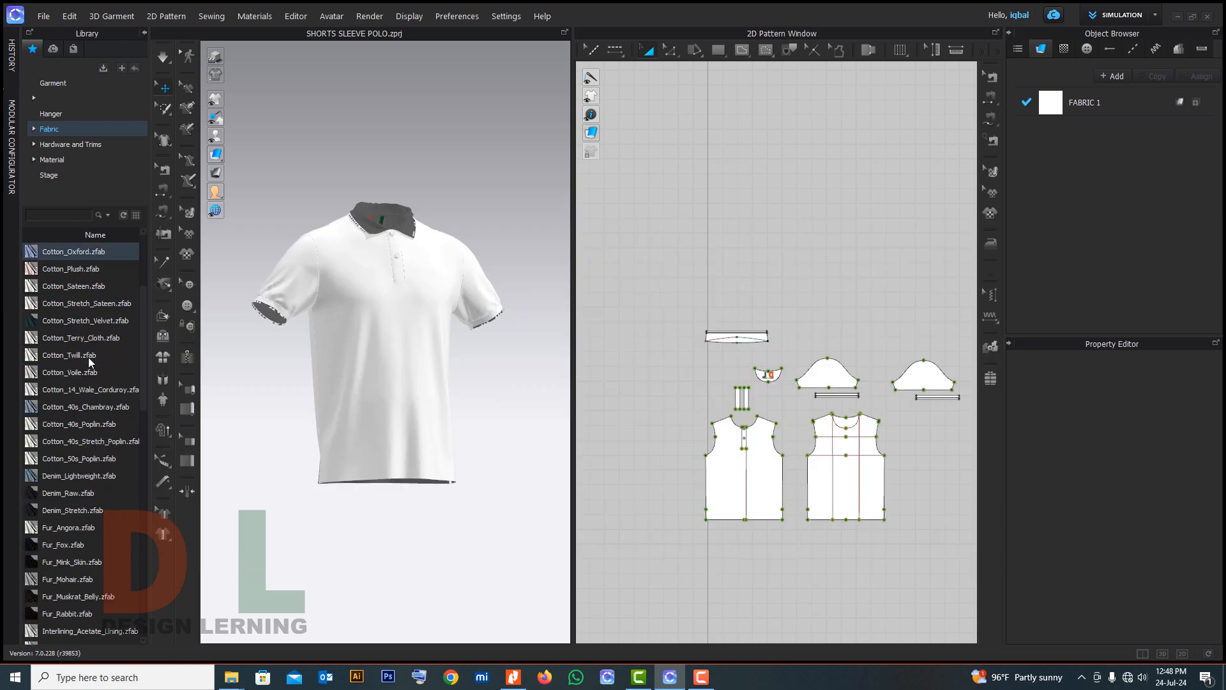
scroll(90, 362, "down", 2)
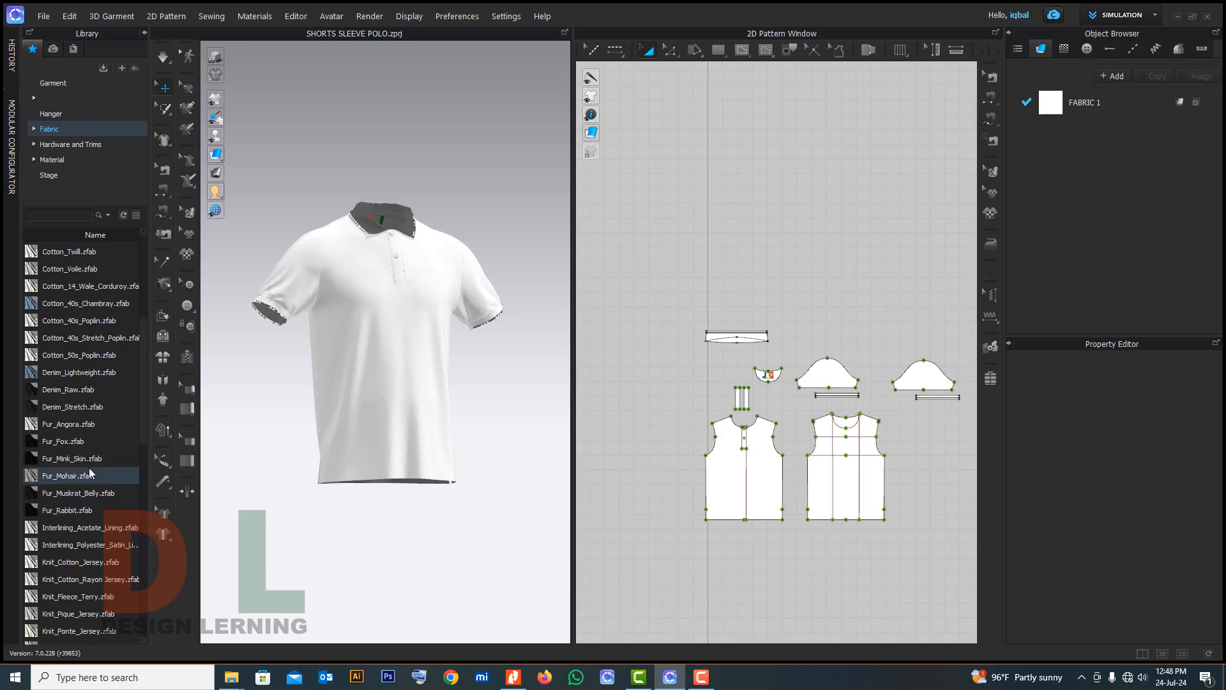
scroll(89, 468, "down", 1)
mouse_move(73, 567)
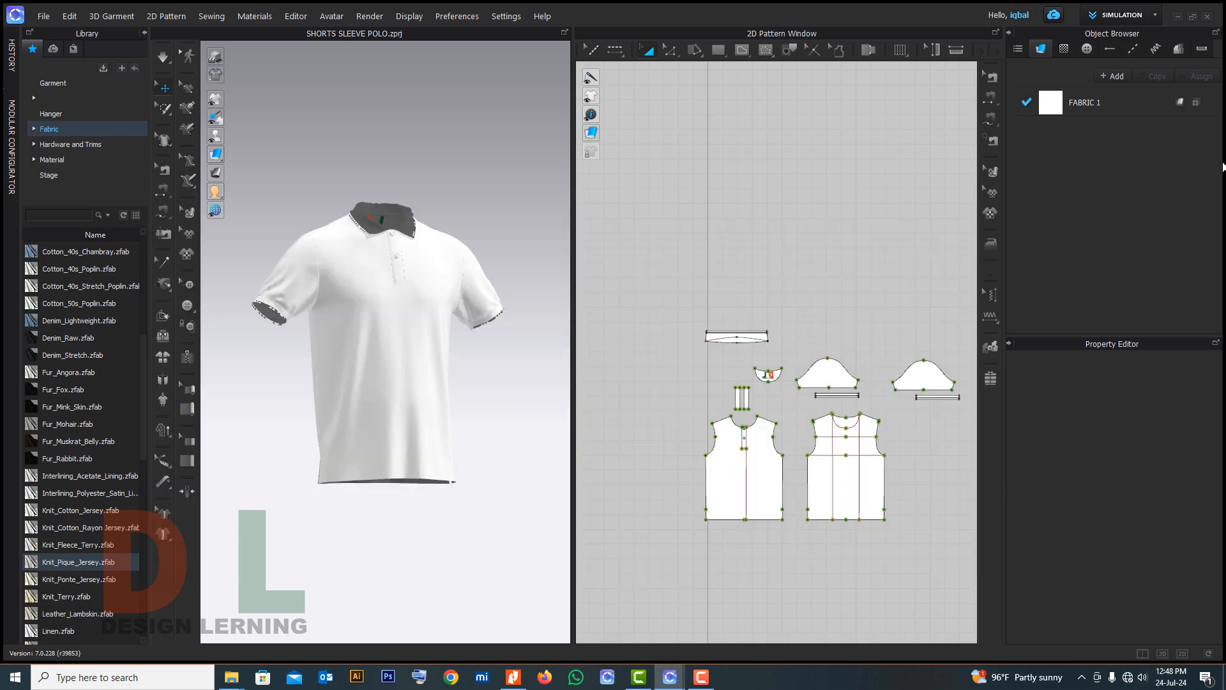
left_click_drag(1193, 184, 1181, 176)
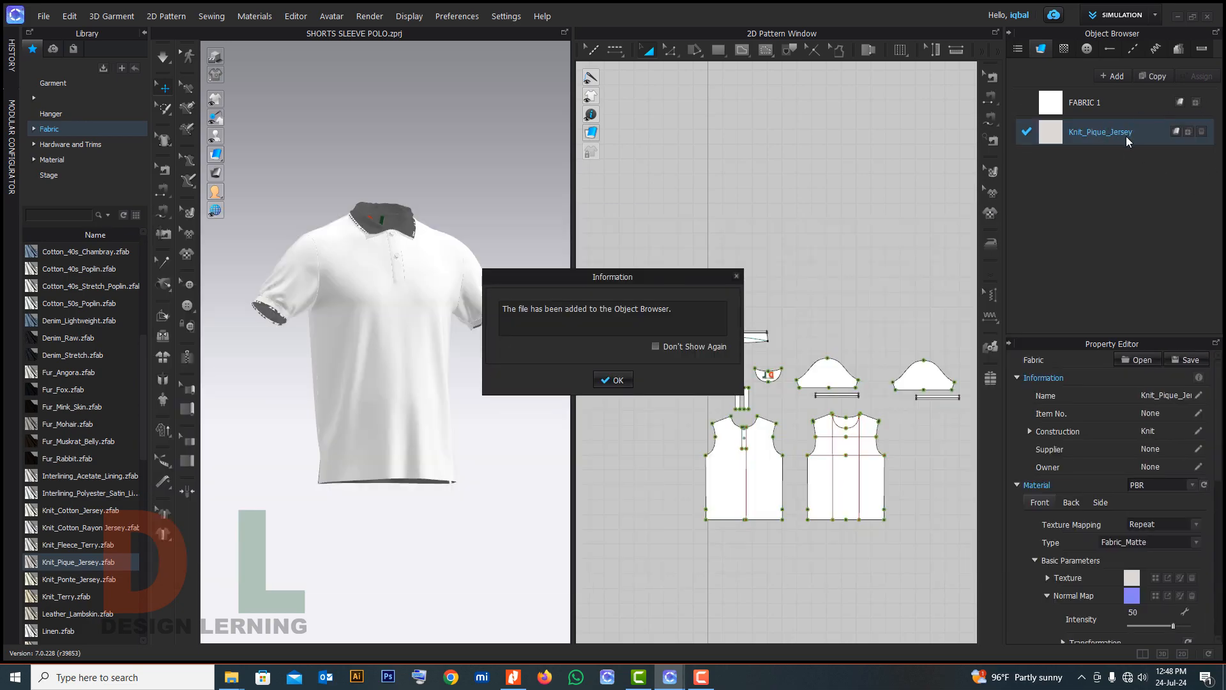
left_click(613, 379)
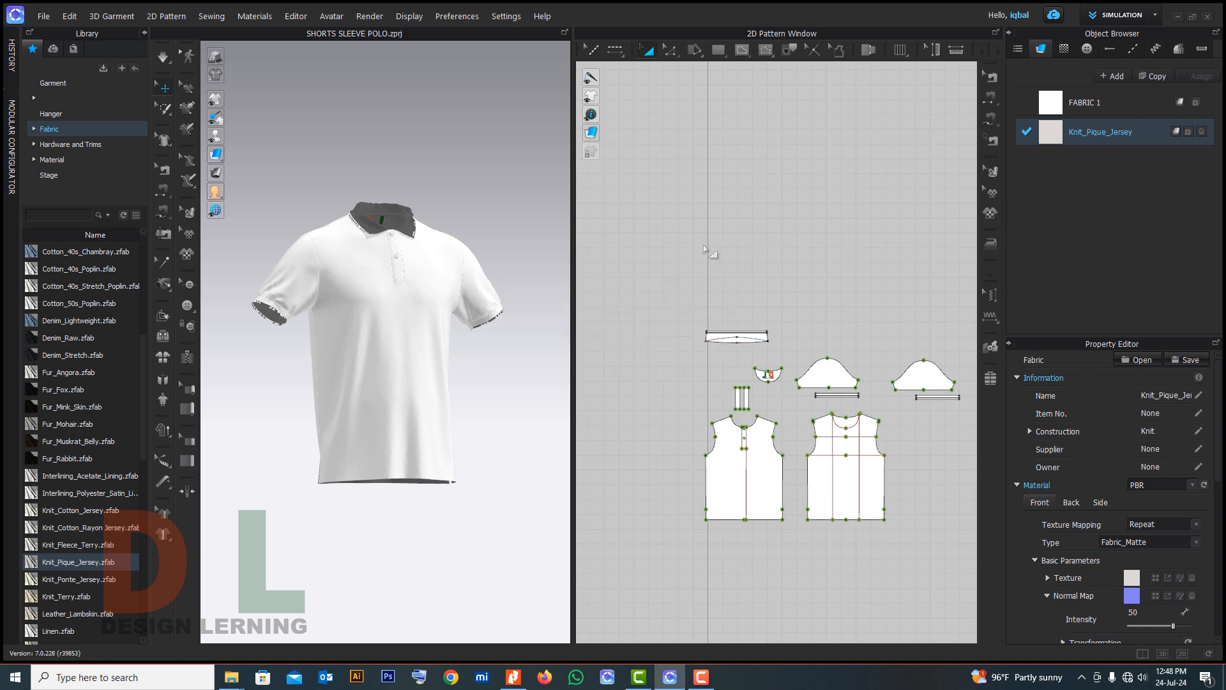
Assign the Knit_Pique_Jersey fabric to all pattern pieces and check its texture on the shirt
scroll(717, 262, "down", 3)
scroll(749, 305, "up", 5)
scroll(755, 304, "down", 2)
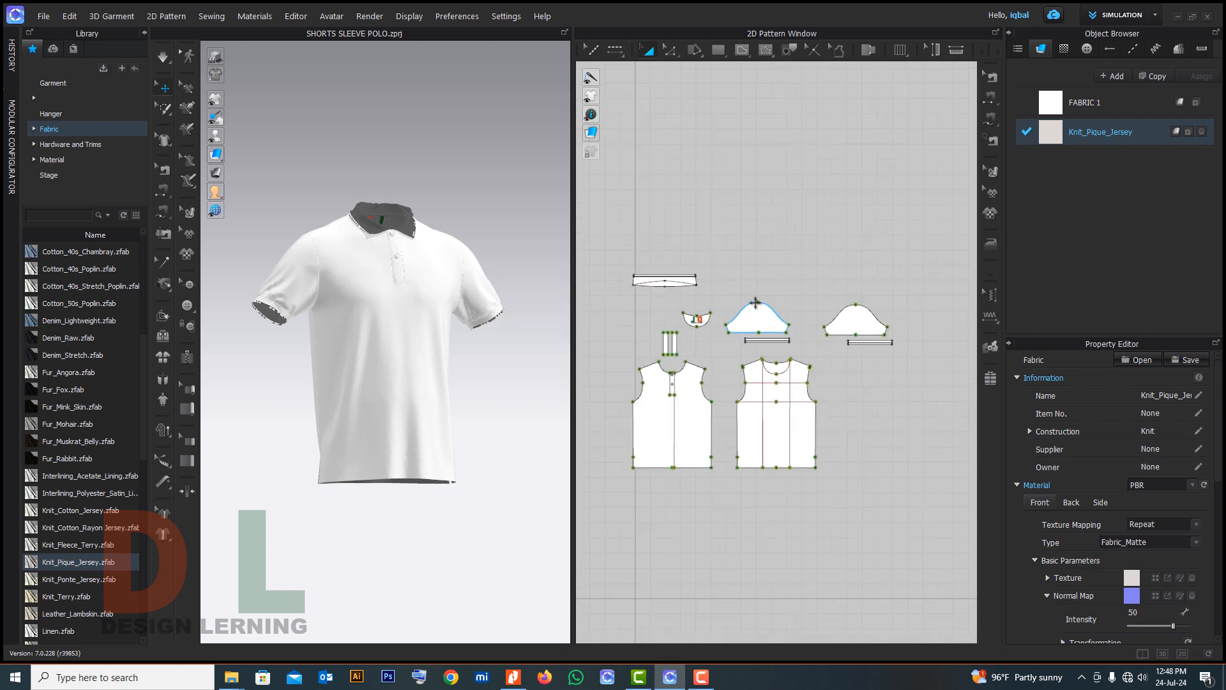
left_click_drag(594, 218, 937, 566)
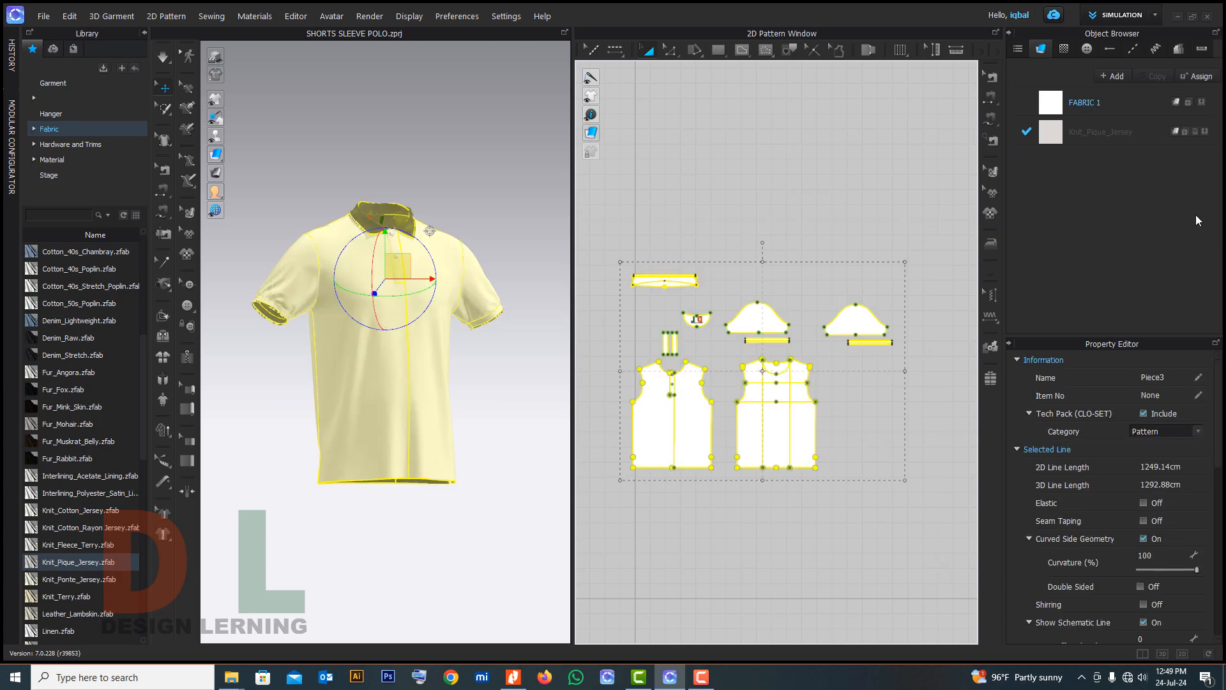
left_click(1207, 144)
left_click(801, 237)
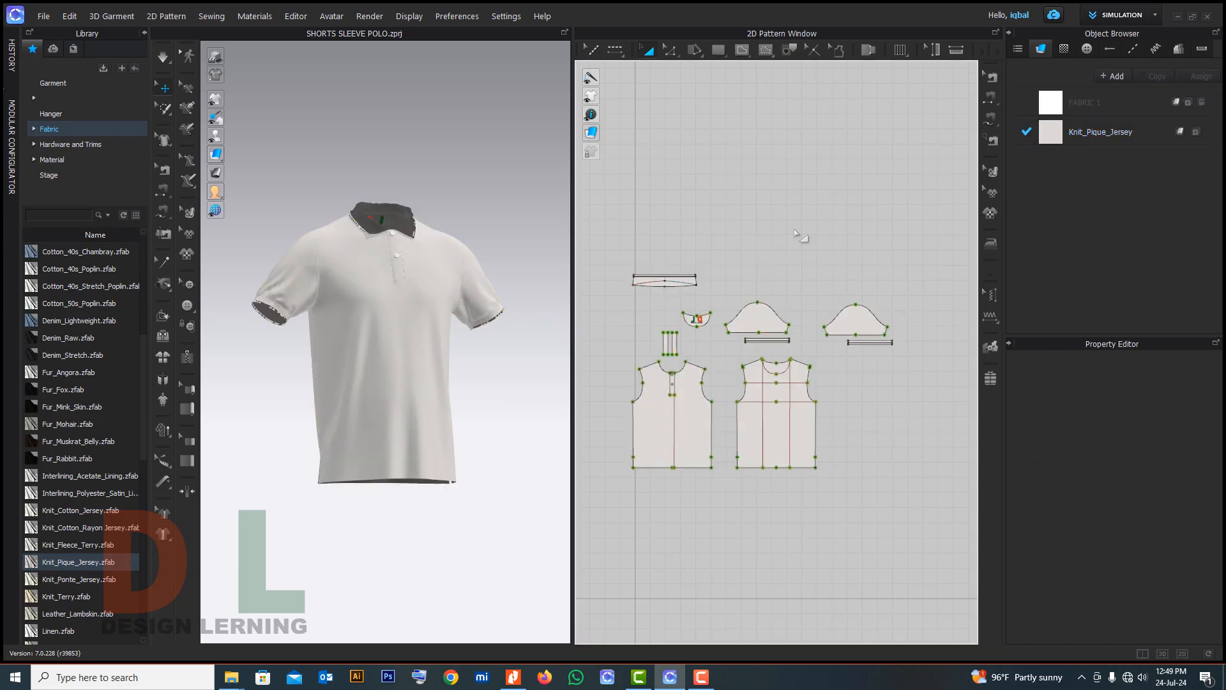
scroll(403, 336, "up", 5)
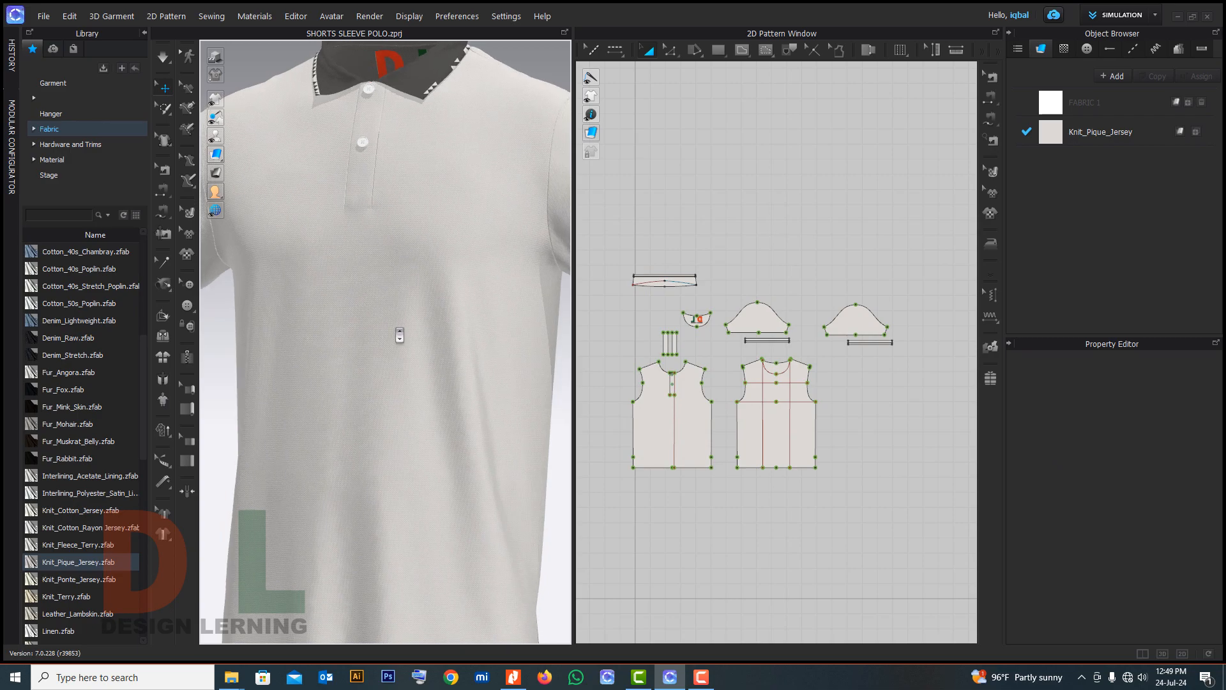
scroll(403, 335, "up", 4)
scroll(397, 350, "down", 3)
scroll(399, 352, "down", 5)
right_click_drag(391, 348, 454, 364)
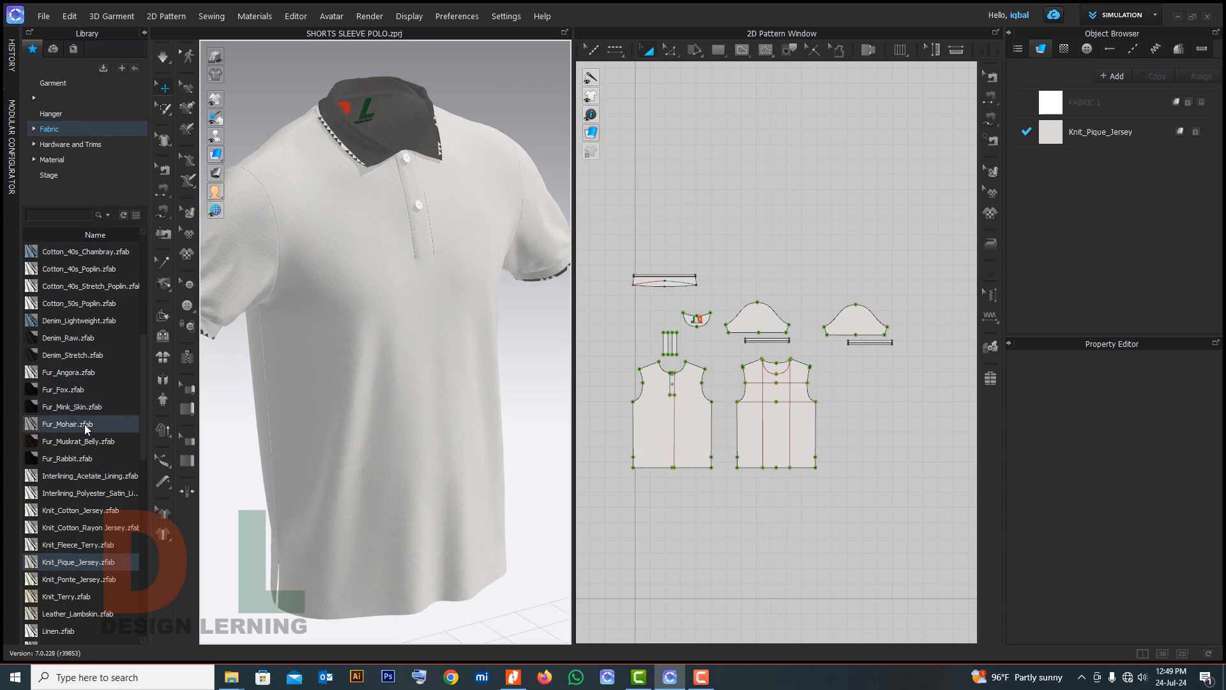
Add the Rib_2X2_468gsm fabric from the library to the garment's fabric list
mouse_move(86, 429)
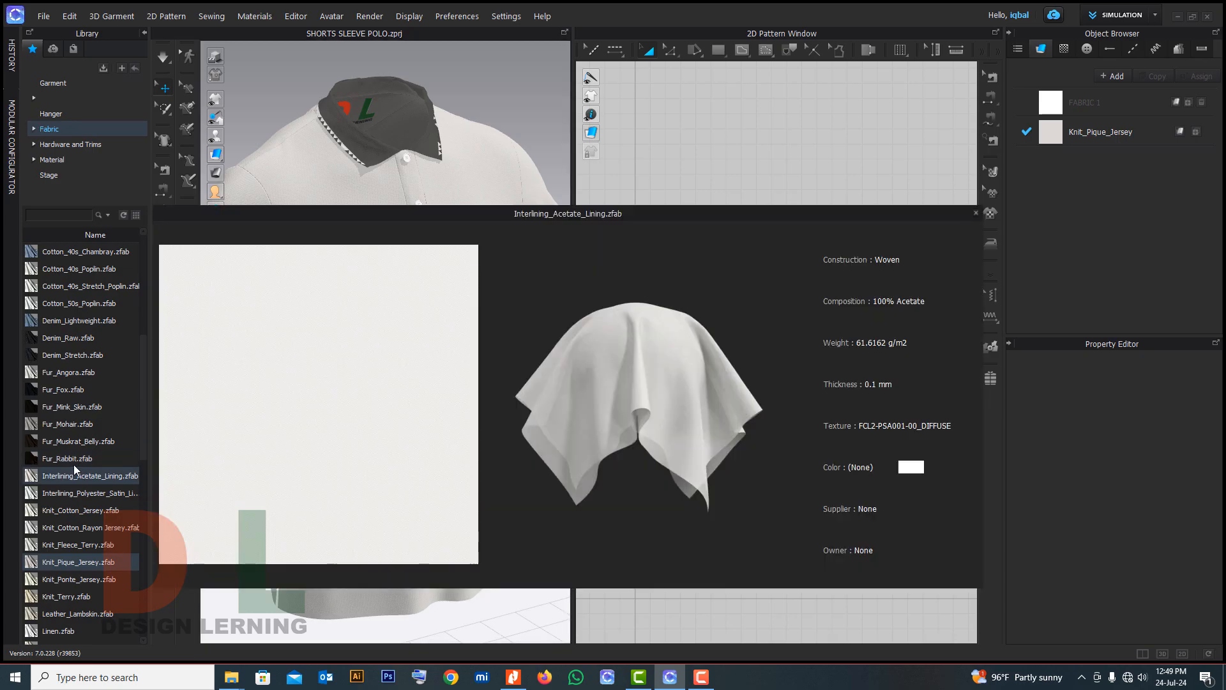
scroll(72, 409, "down", 2)
scroll(72, 409, "down", 1)
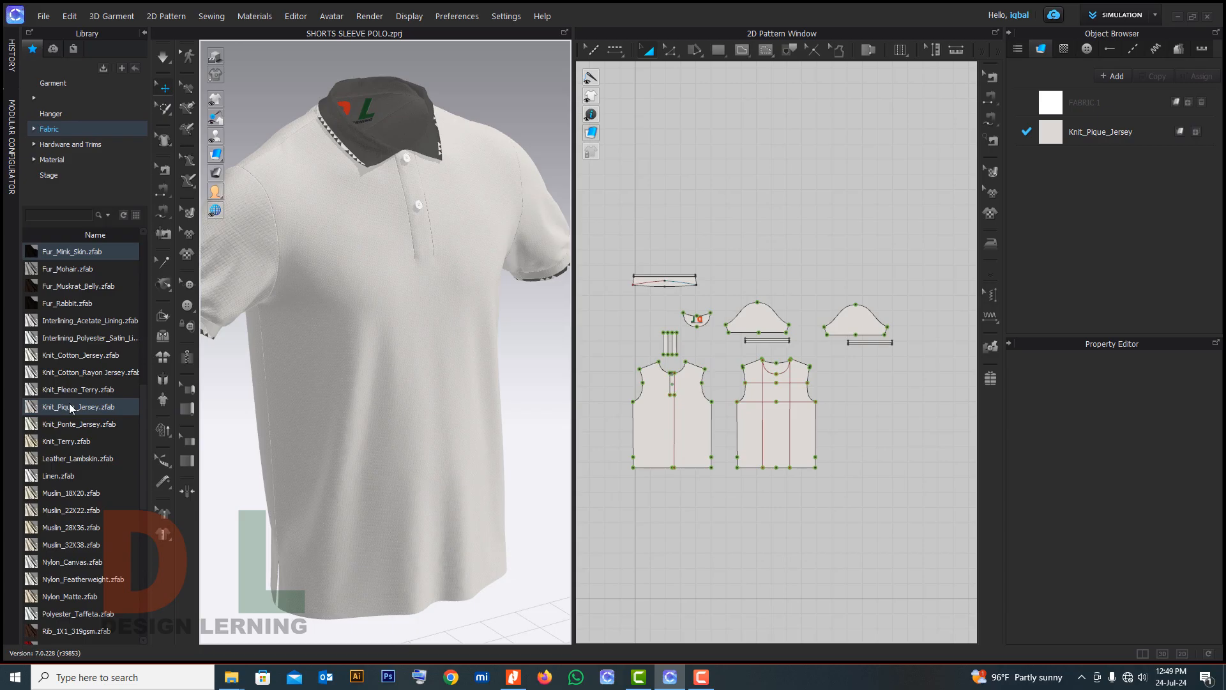
mouse_move(63, 514)
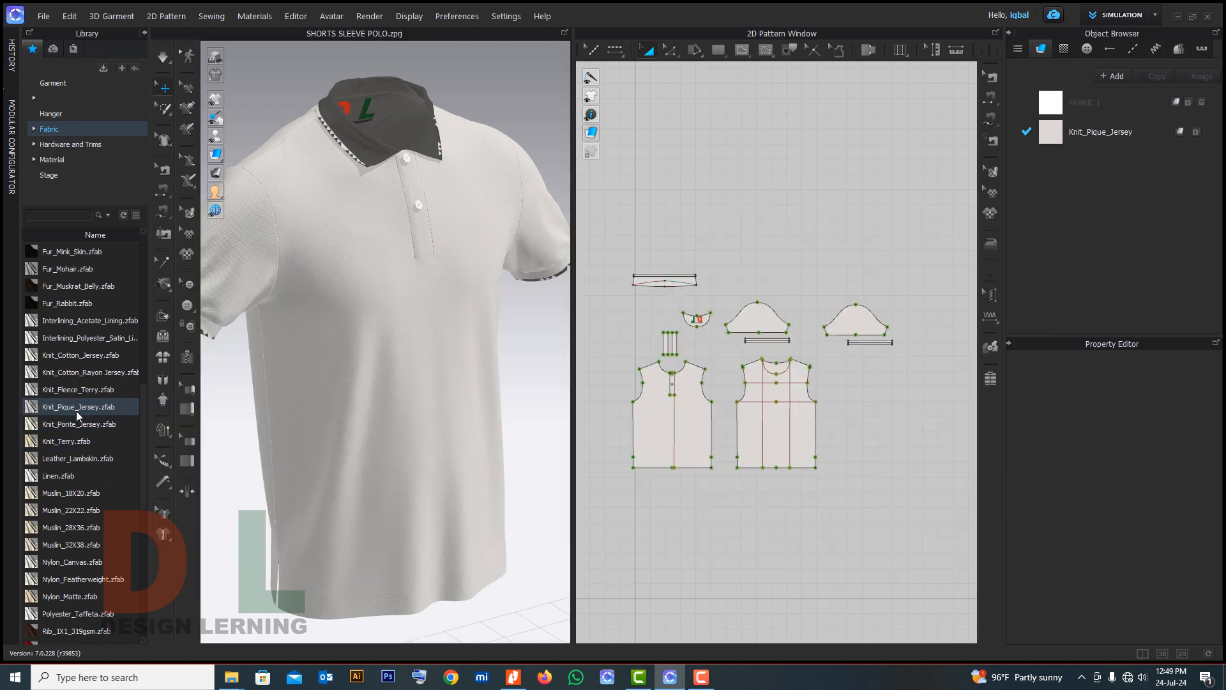
mouse_move(87, 389)
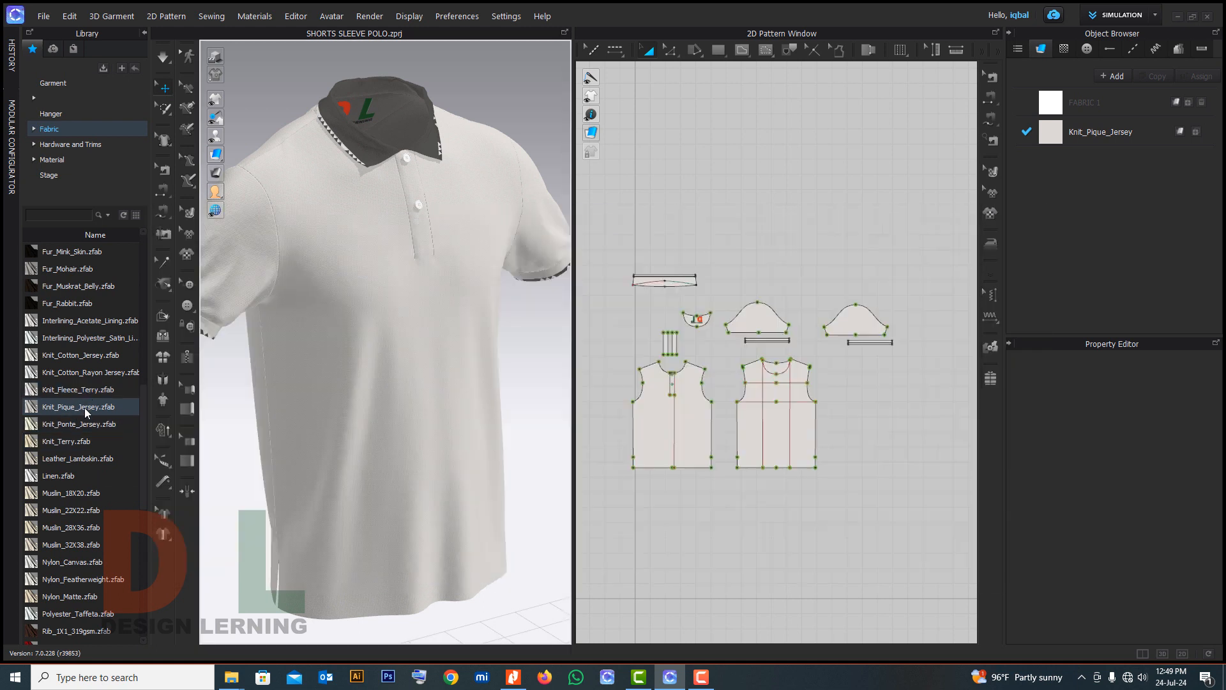
scroll(86, 413, "down", 2)
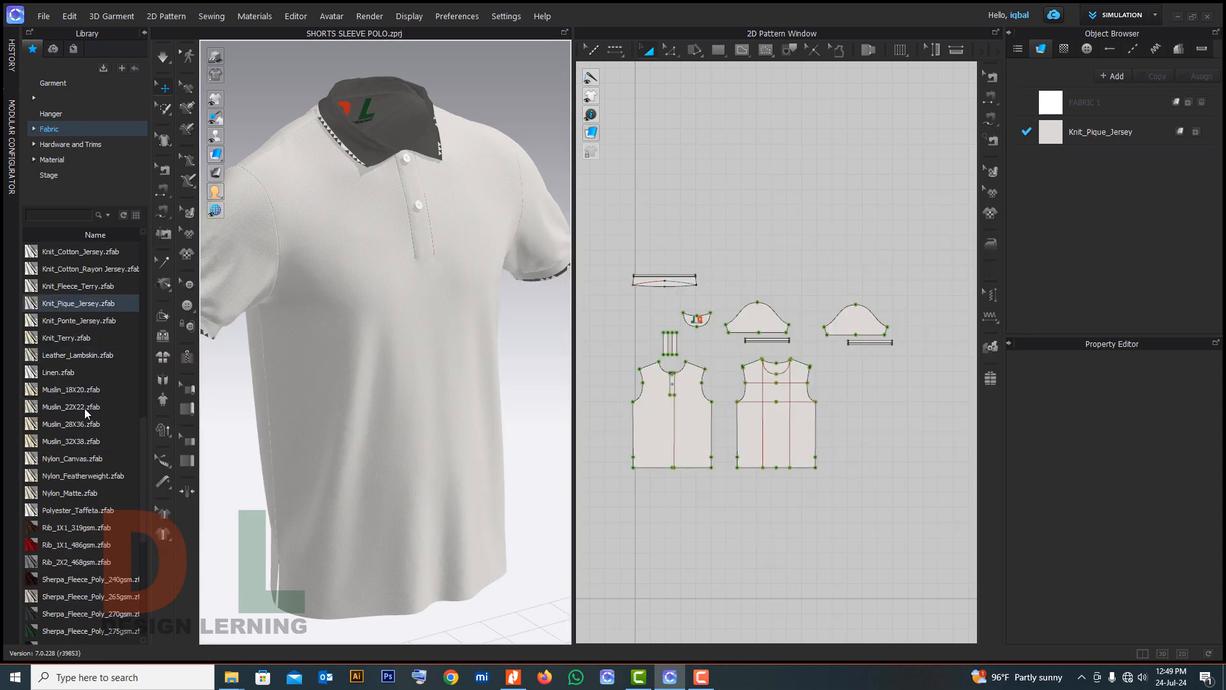
scroll(87, 413, "down", 1)
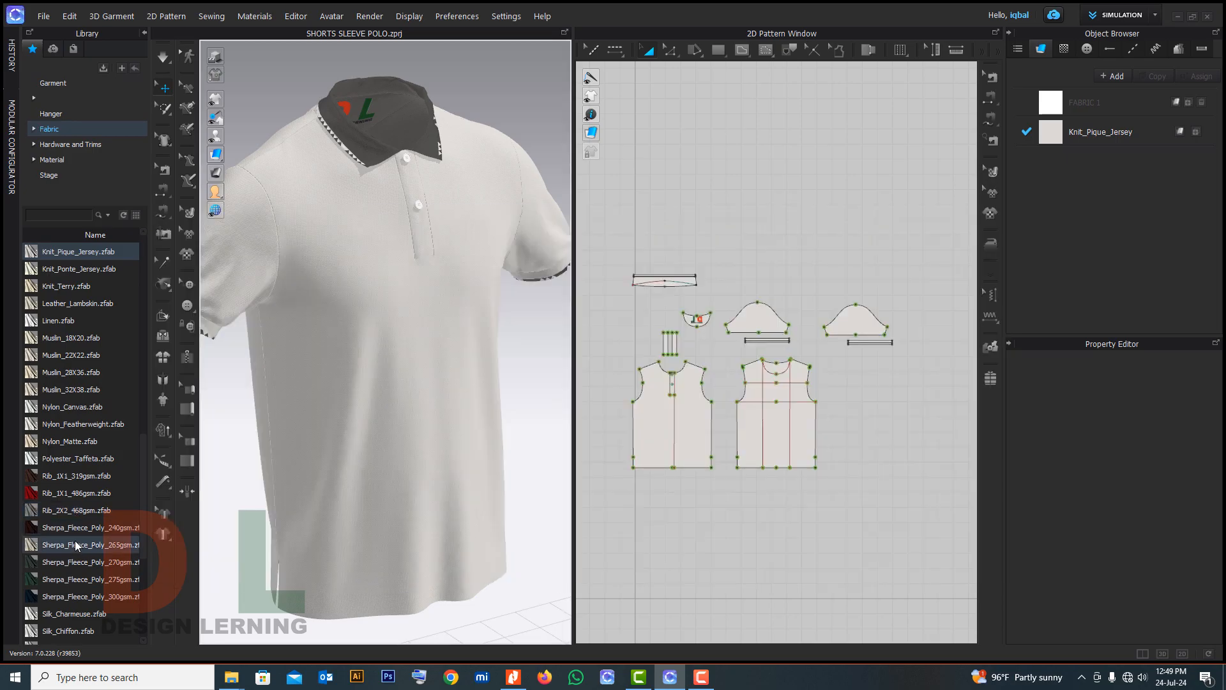
mouse_move(75, 542)
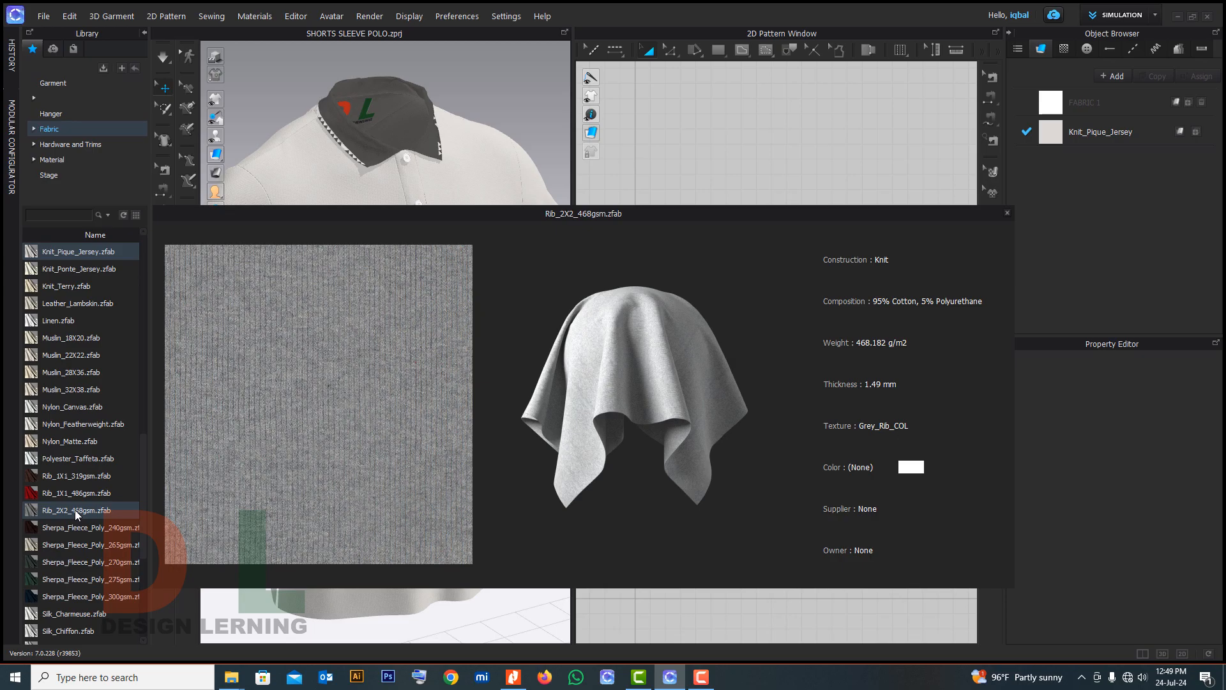
scroll(75, 515, "down", 5)
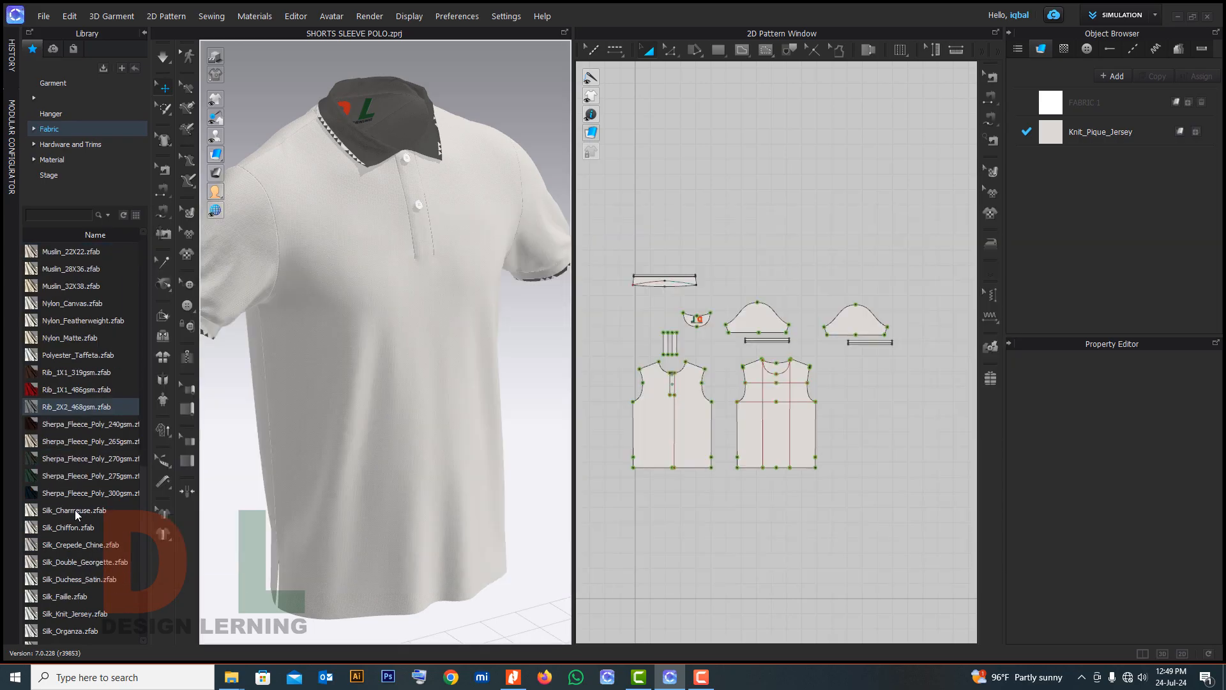
scroll(75, 509, "up", 4)
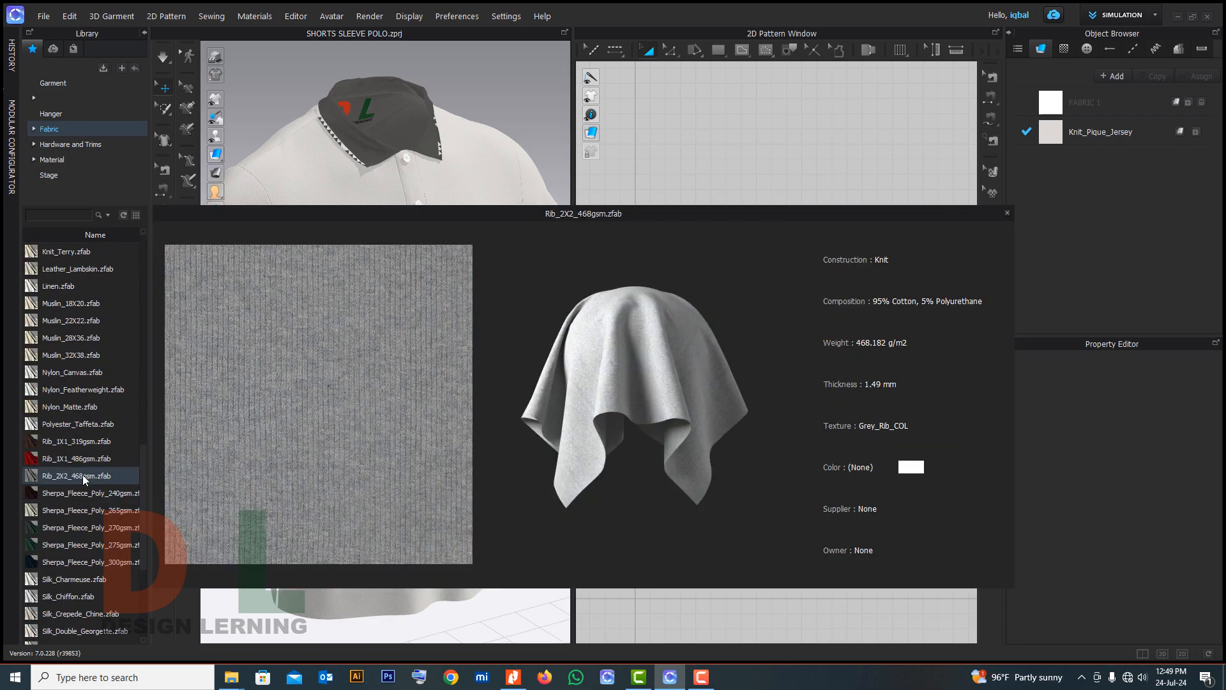
double_click(83, 474)
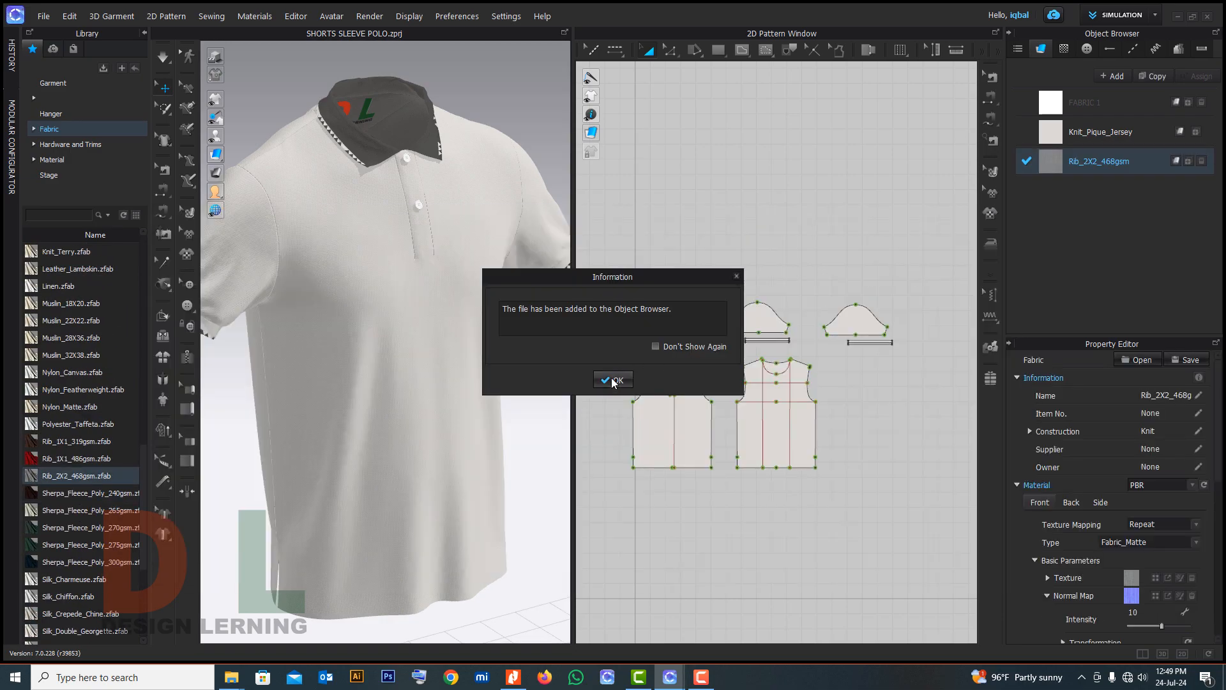
left_click(614, 381)
Assign the Rib_2X2_468gsm fabric to the collar pattern piece
scroll(645, 286, "up", 5)
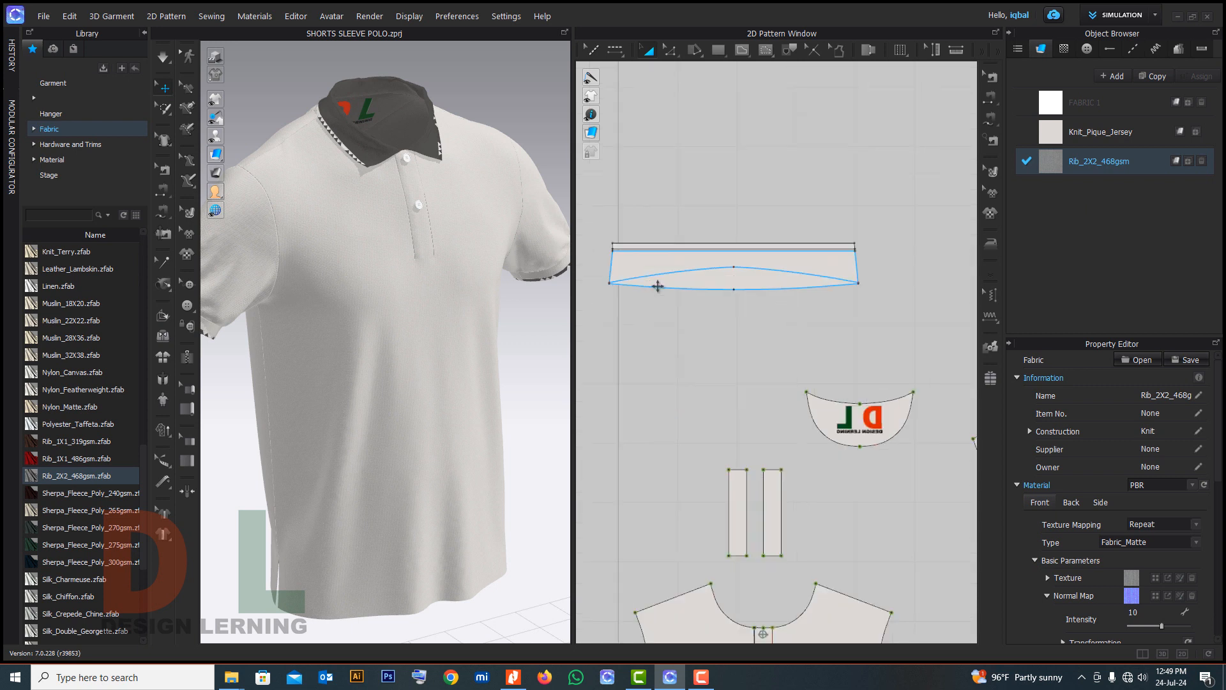
left_click(770, 277)
left_click(1204, 162)
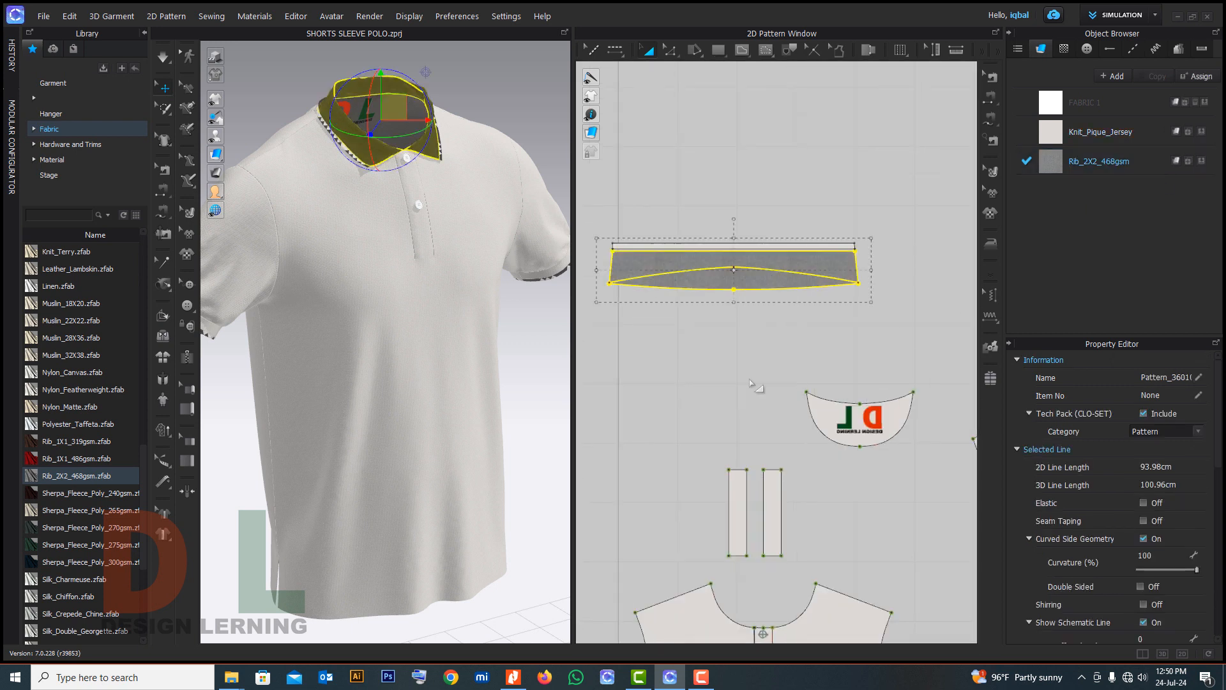
Assign the Rib_2X2_468gsm fabric to the cuff pattern pieces of both sleeves
scroll(683, 389, "down", 5)
scroll(868, 433, "up", 5)
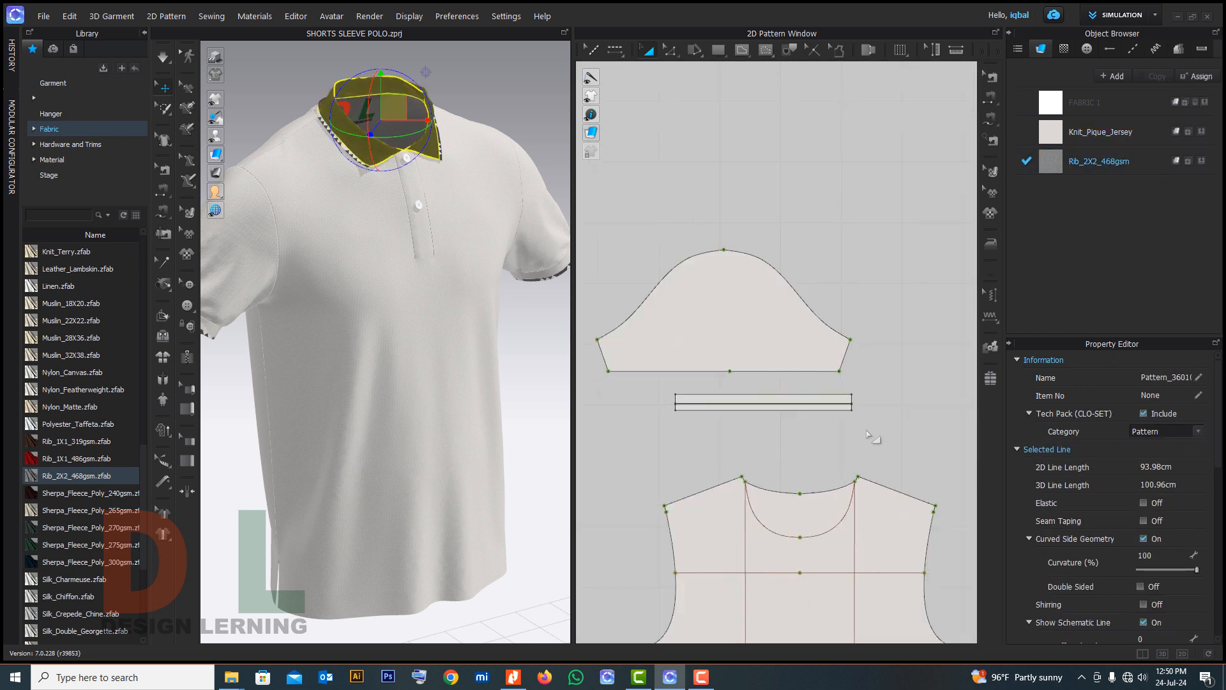
left_click(809, 404)
left_click(1201, 161)
scroll(785, 371, "down", 5)
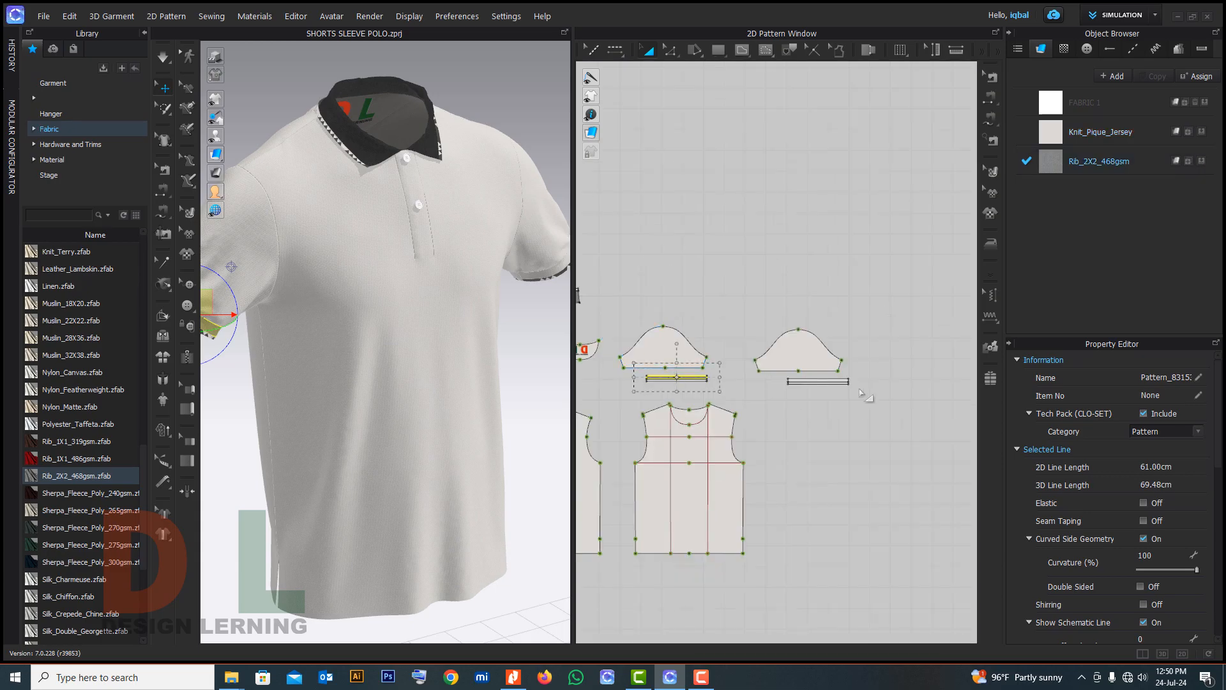
scroll(807, 372, "up", 5)
left_click(808, 363)
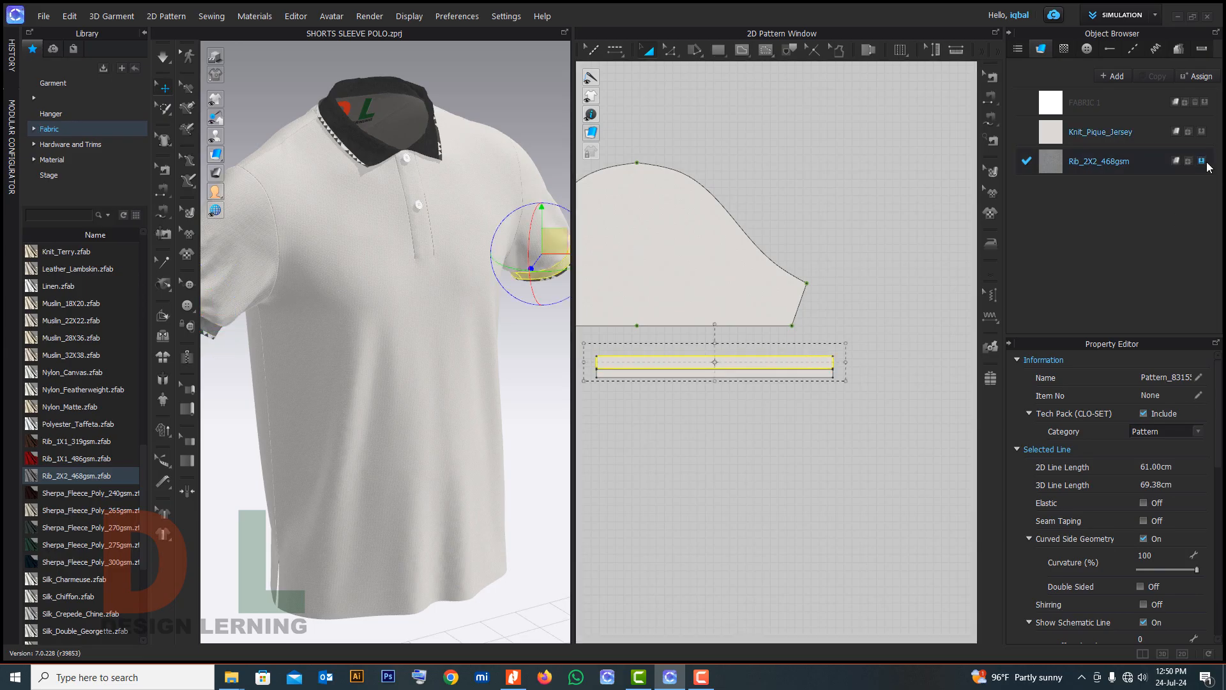
Assign FABRIC 1 to the narrow tipping strips along the edges of both sleeve cuffs
scroll(776, 370, "up", 4)
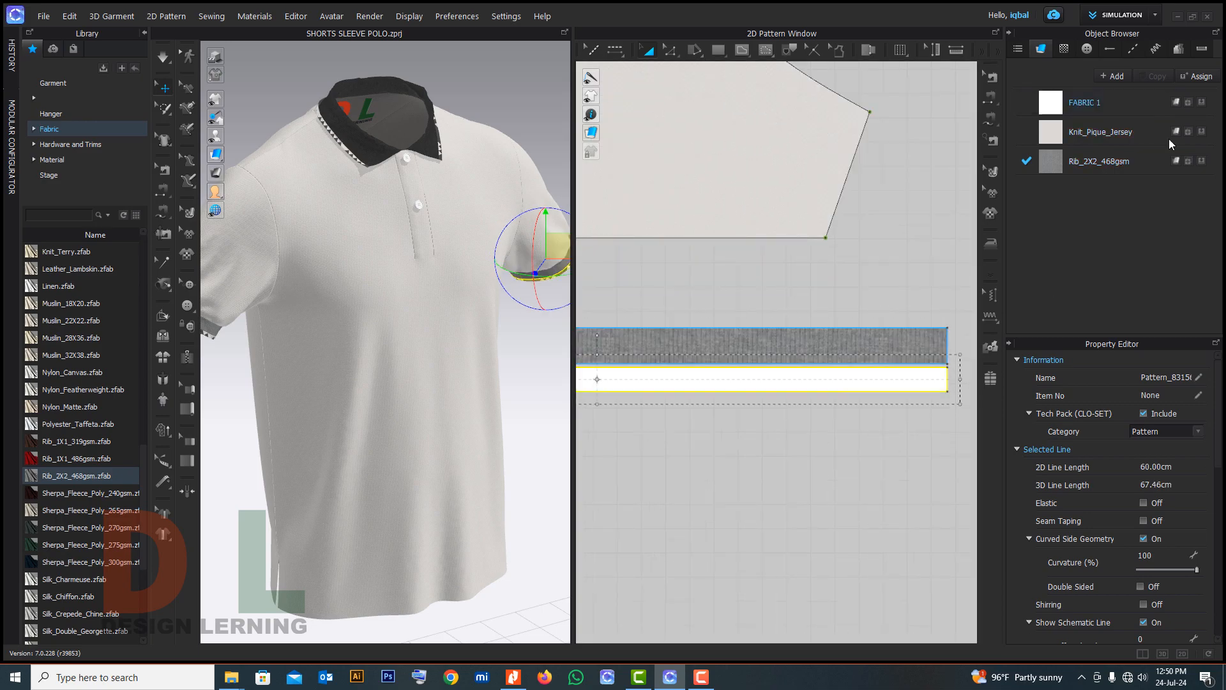
scroll(907, 386, "down", 5)
scroll(641, 418, "up", 4)
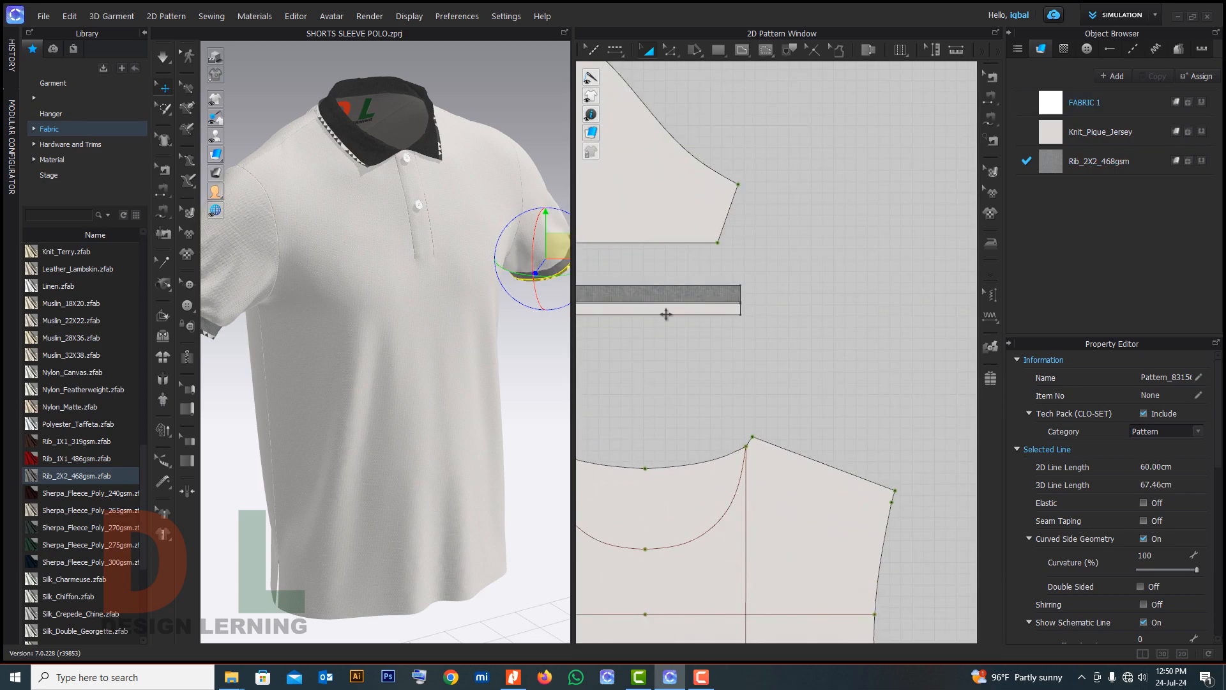
left_click(686, 313)
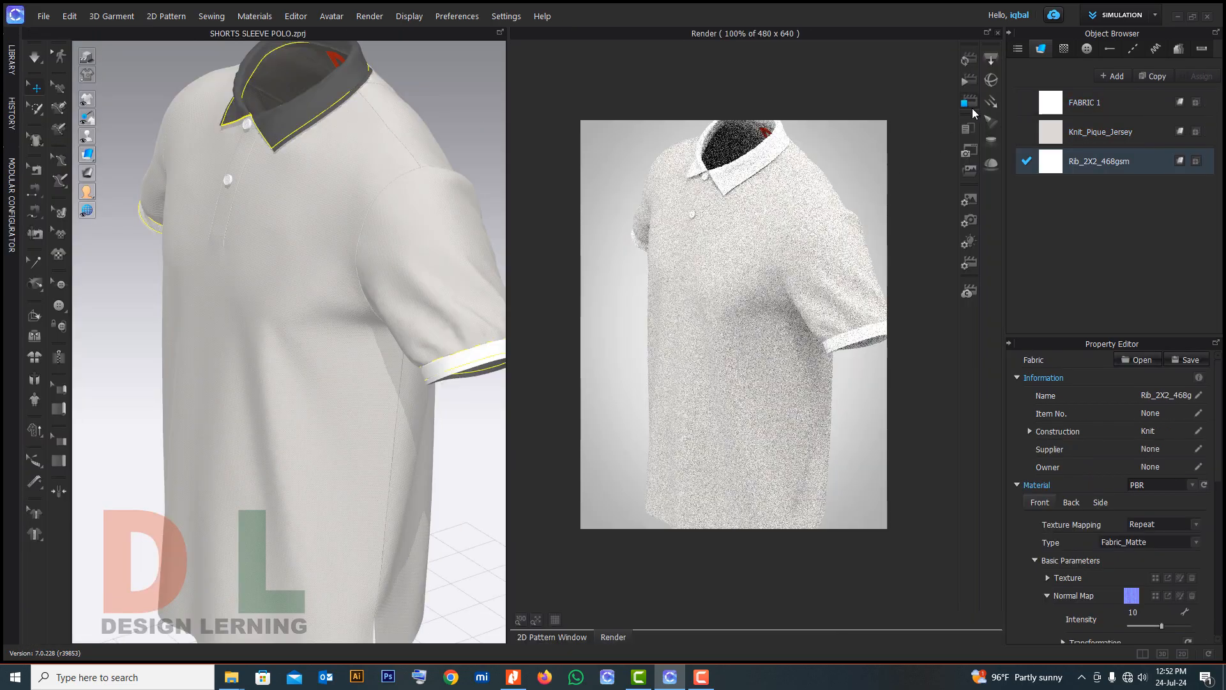
Set the colour of FABRIC 1 to Green 1 and update the render with the shirt in front view
left_click(1053, 108)
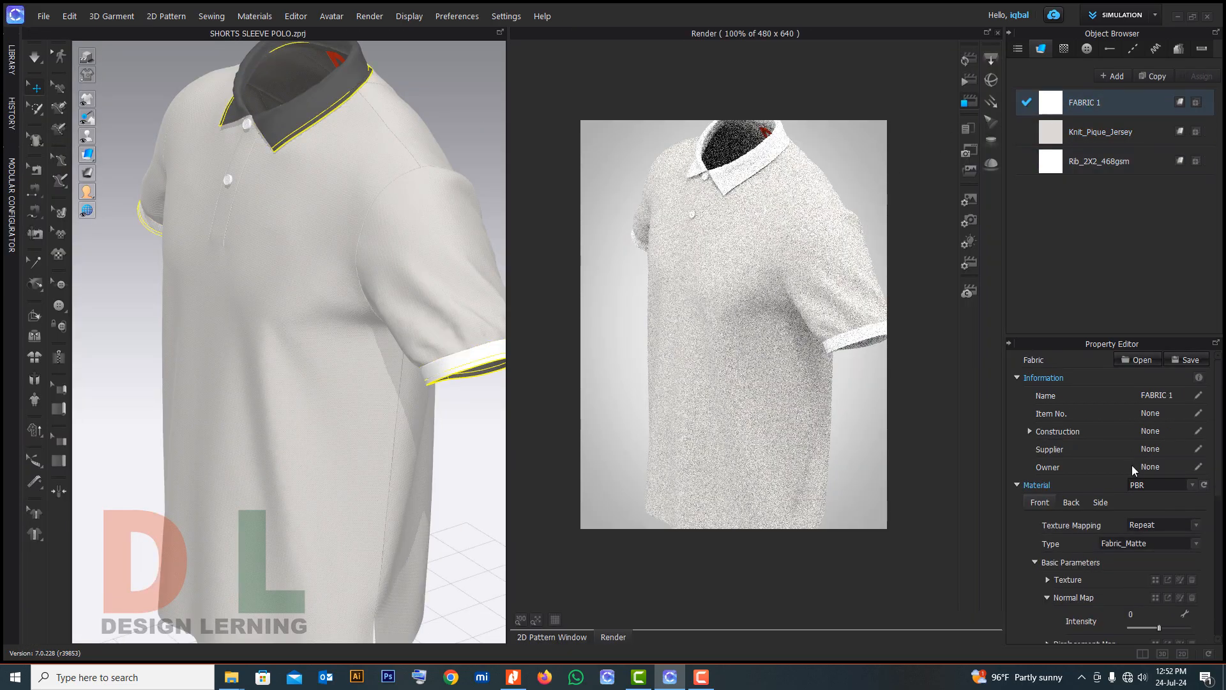
scroll(1133, 470, "down", 3)
left_click(1192, 471)
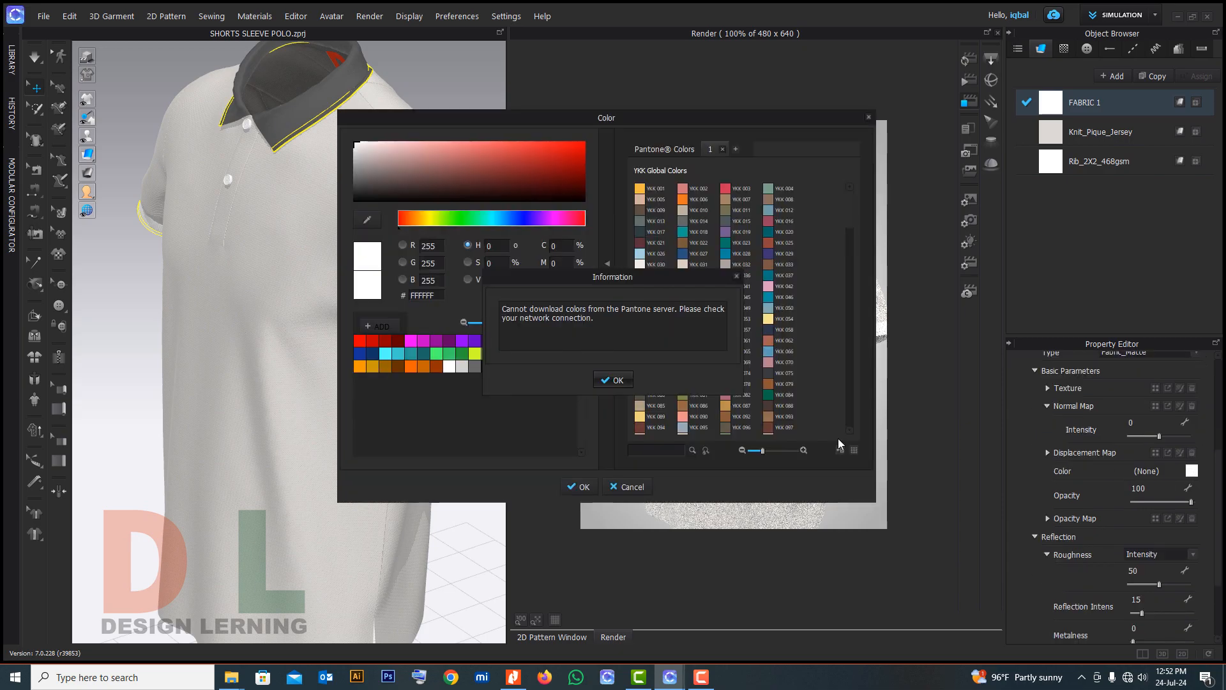
left_click(617, 381)
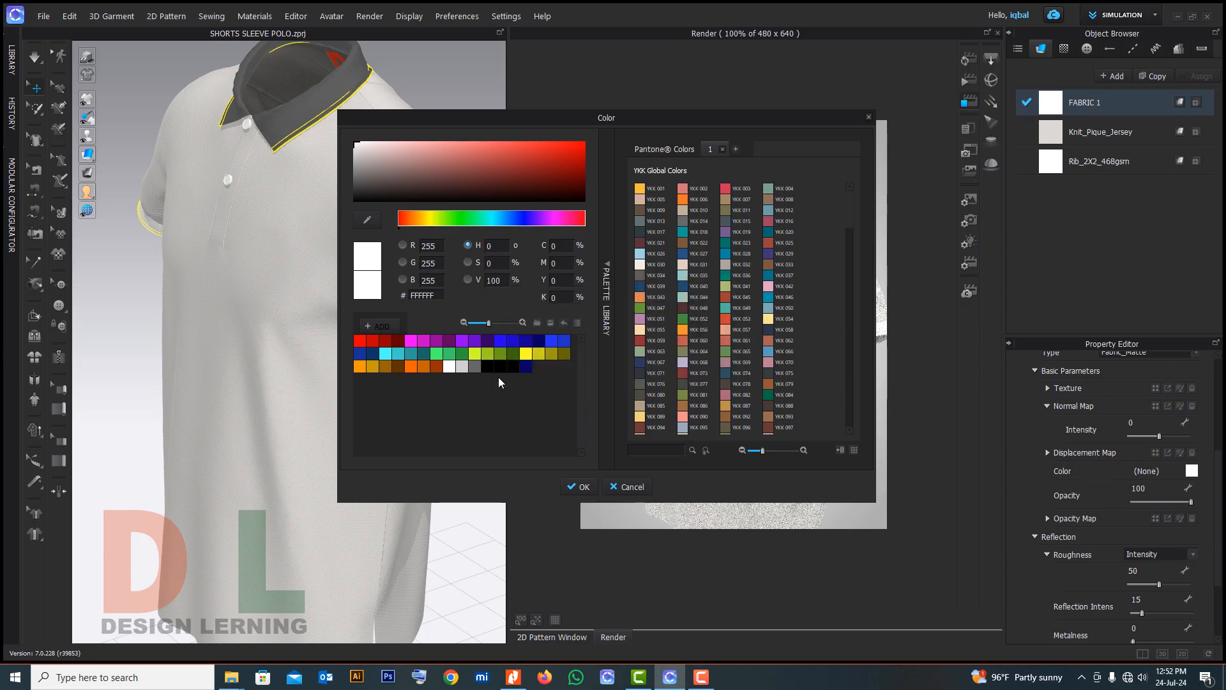
left_click(440, 355)
left_click(573, 487)
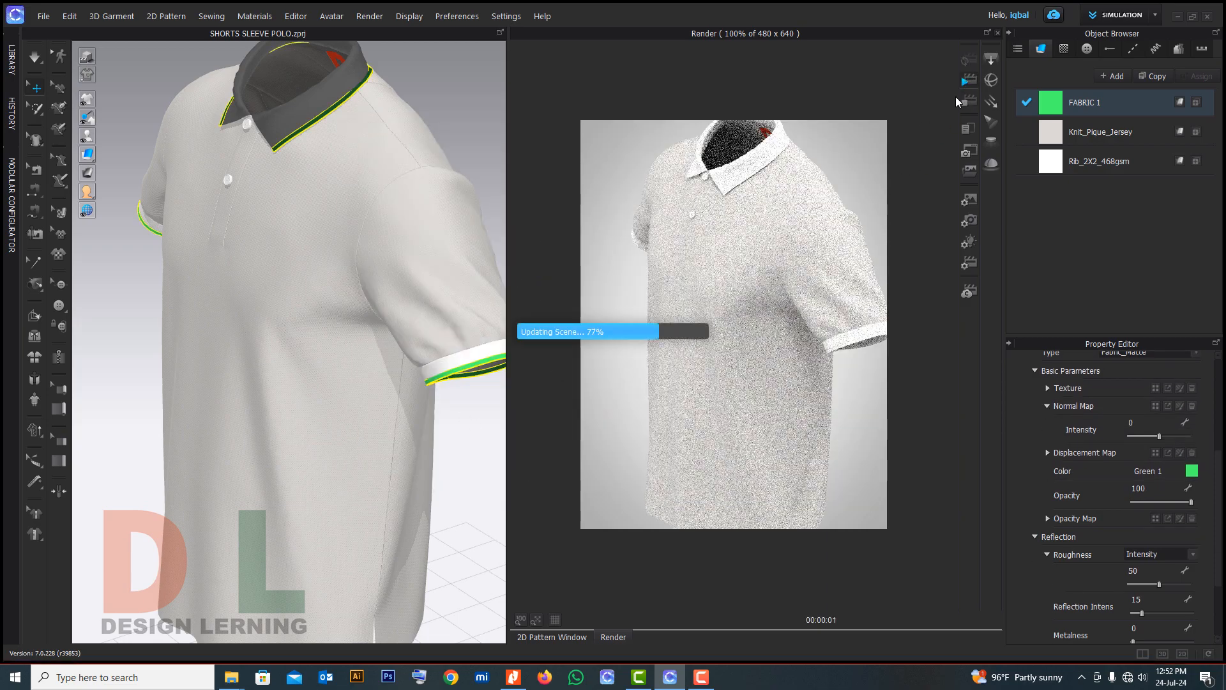
left_click(965, 60)
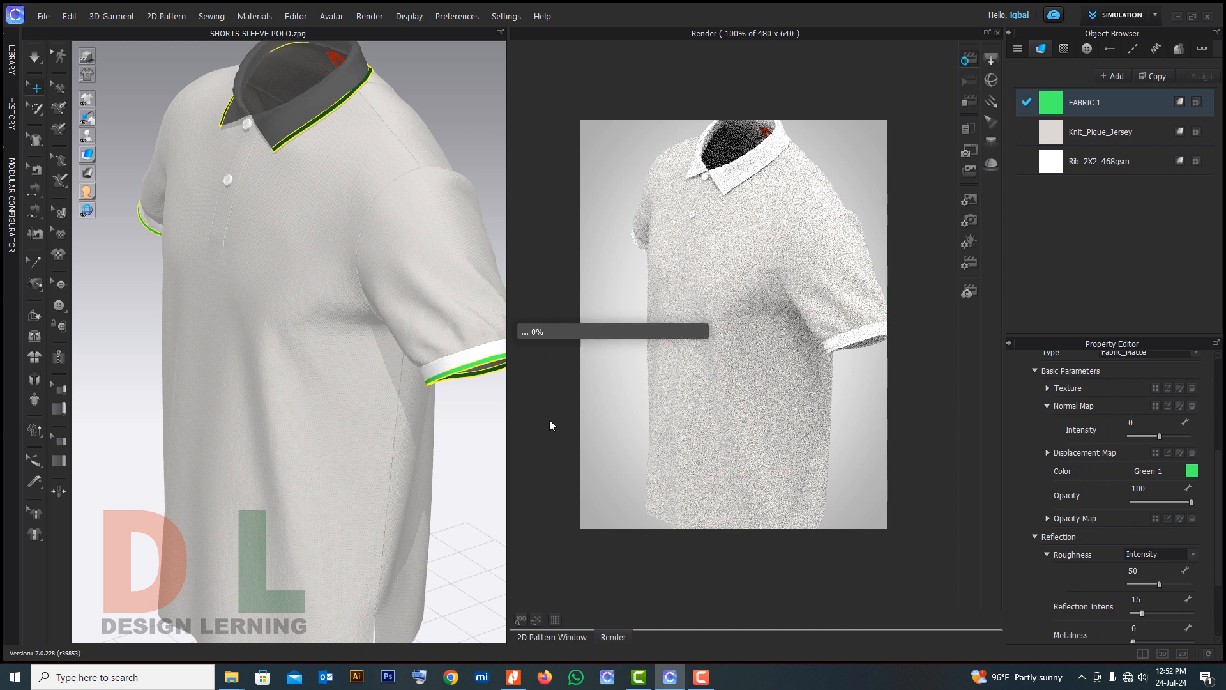
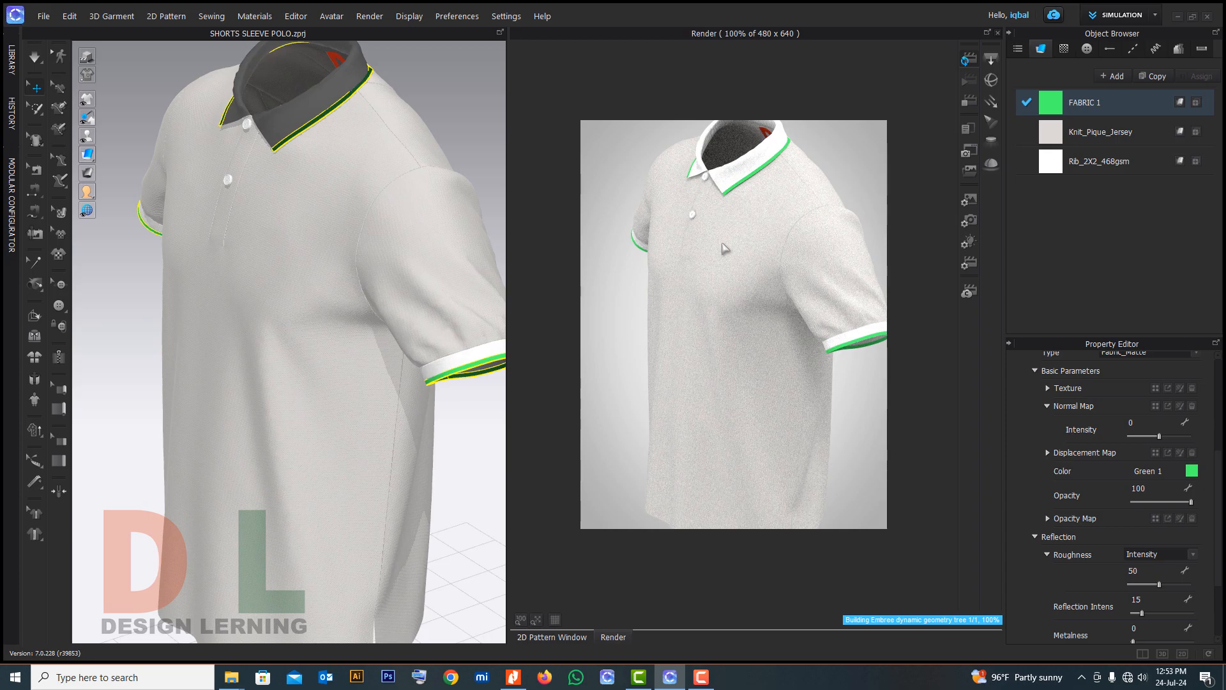
key("2")
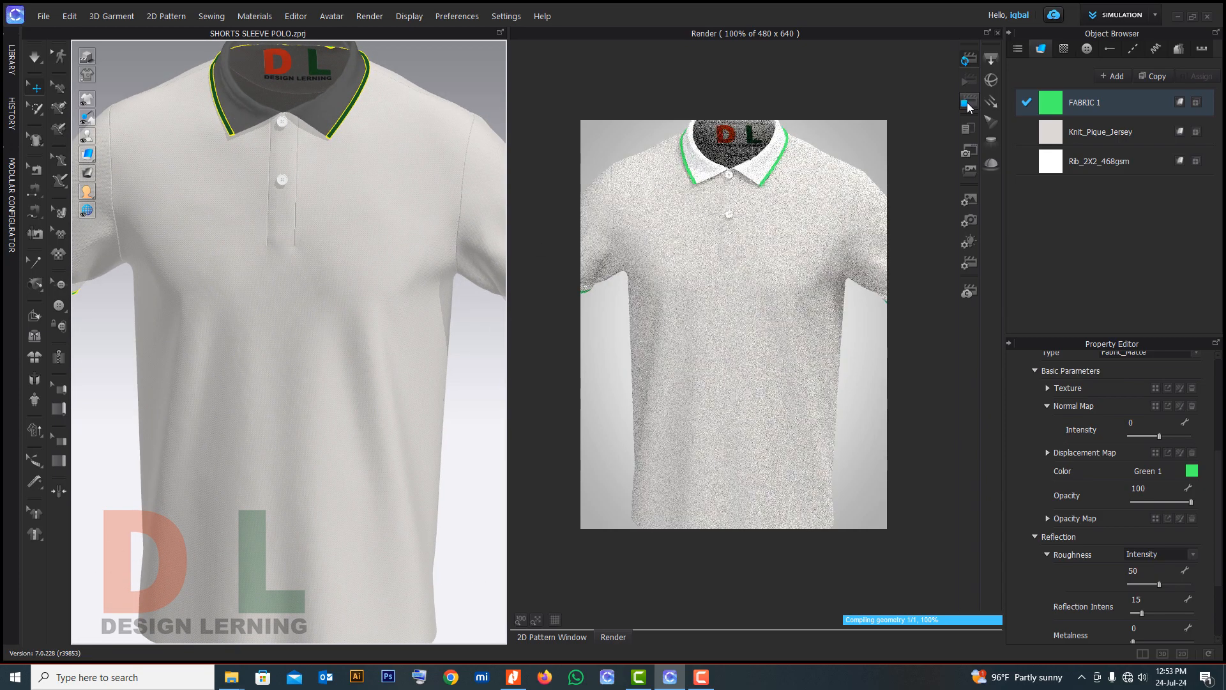
Restore the 2D pattern view beside the garment, hide the Object Browser and Property Editor, and widen the pattern area
left_click(1141, 655)
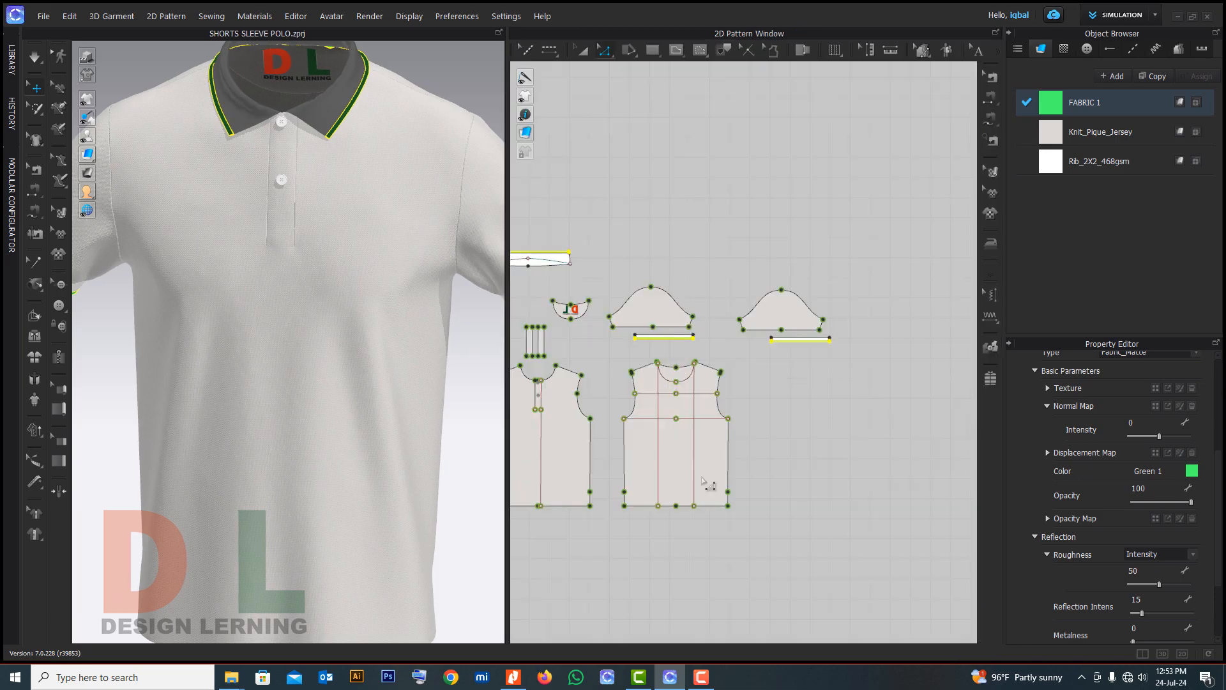
left_click(1010, 33)
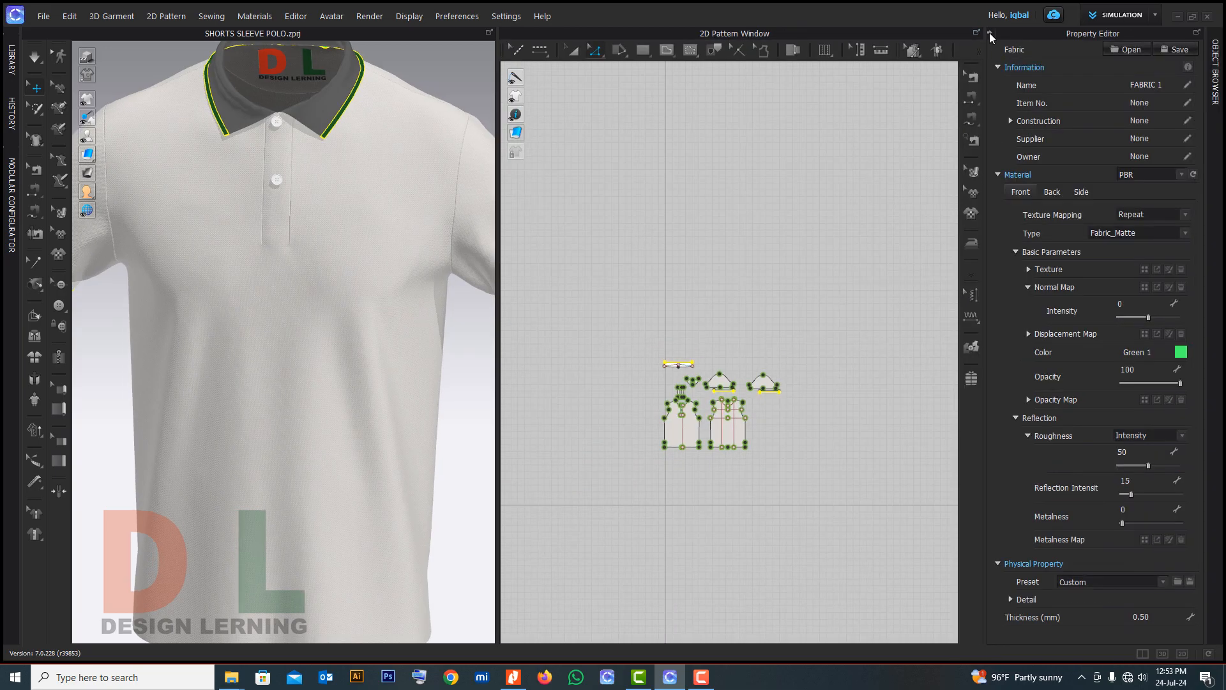
left_click(990, 34)
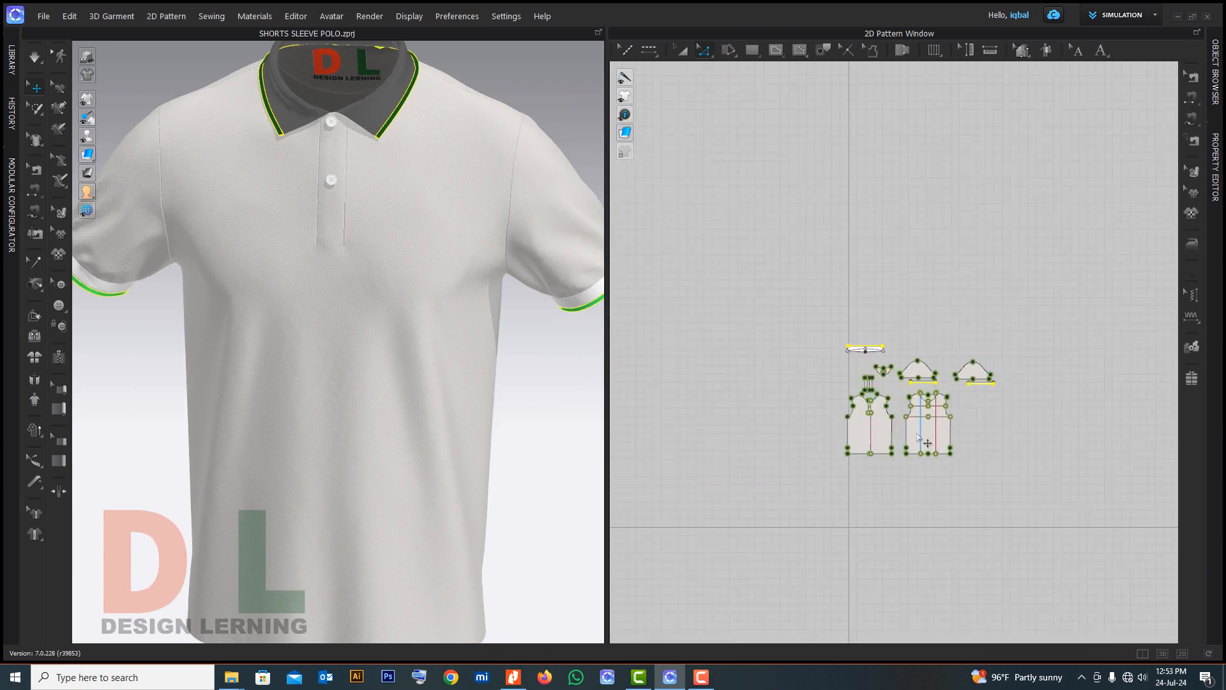
scroll(930, 438, "up", 5)
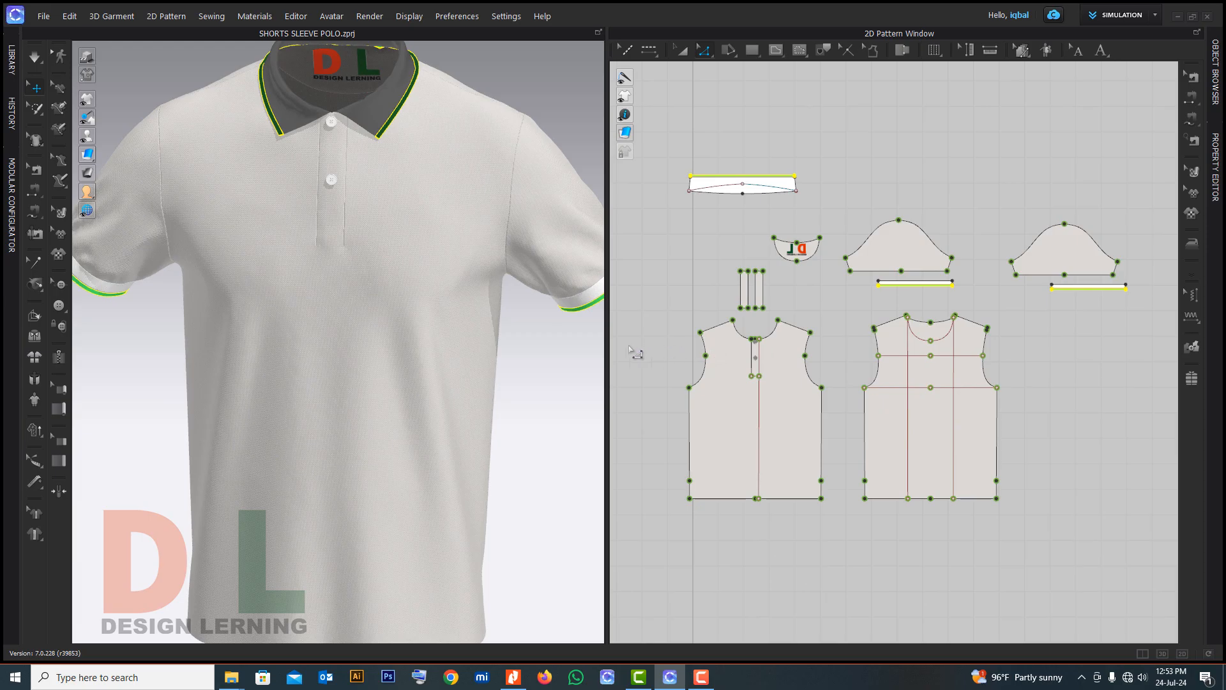
left_click_drag(606, 343, 583, 343)
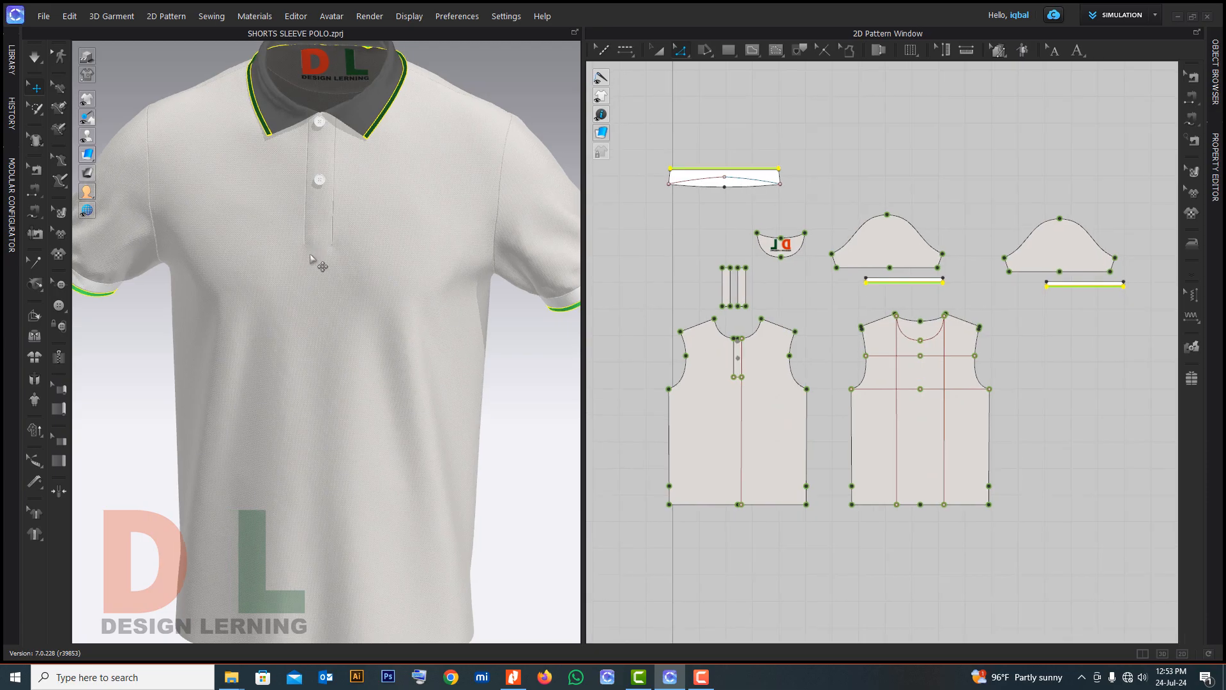
Inspect the shirt's front piece and side from different angles and return to the front view
mouse_move(1197, 324)
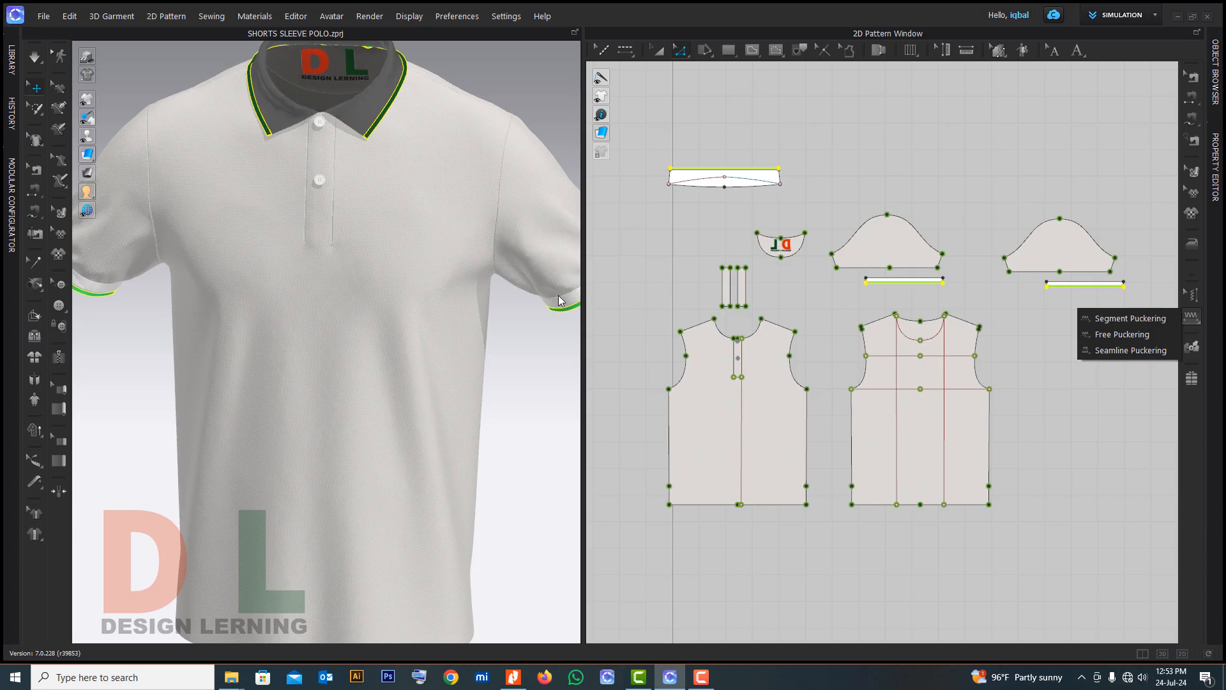
left_click(362, 372)
scroll(362, 373, "down", 3)
scroll(369, 492, "up", 3)
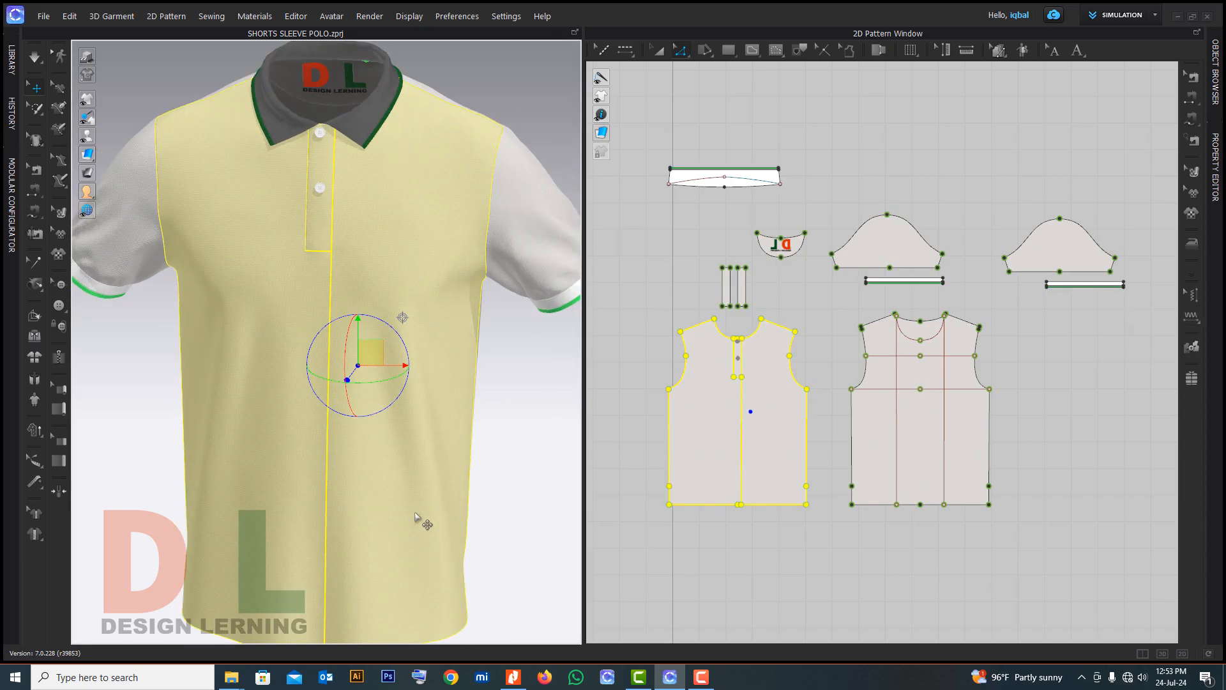
right_click_drag(476, 482, 350, 415)
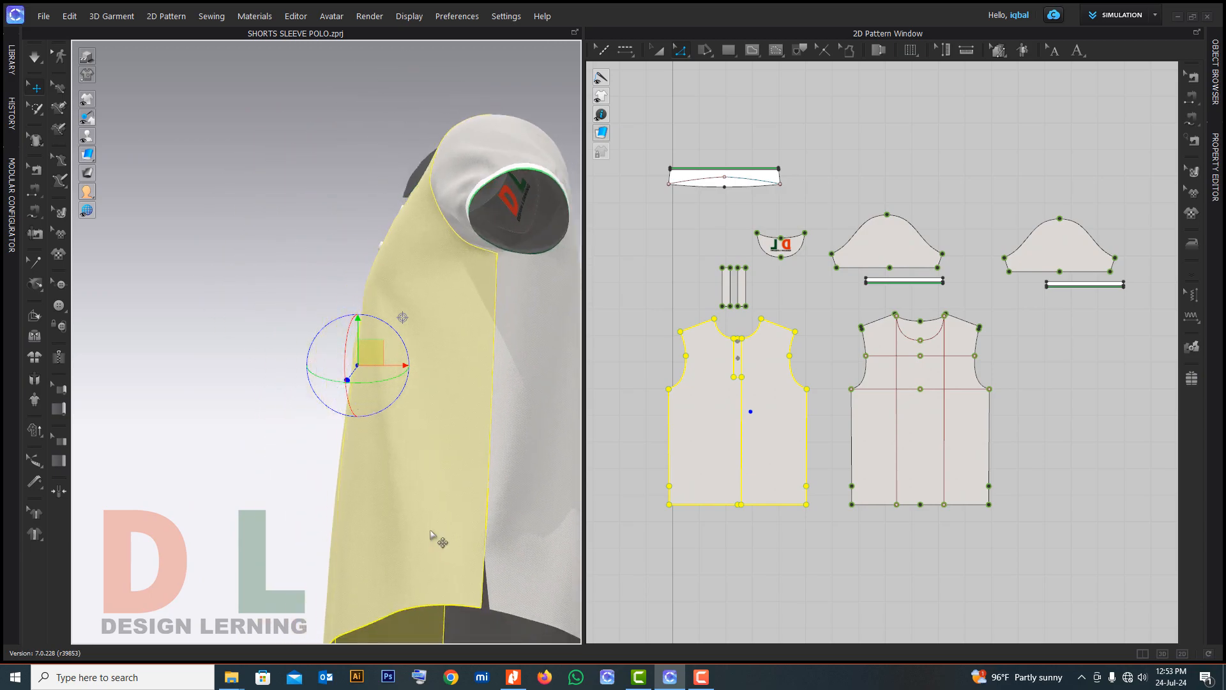
scroll(365, 484, "down", 2)
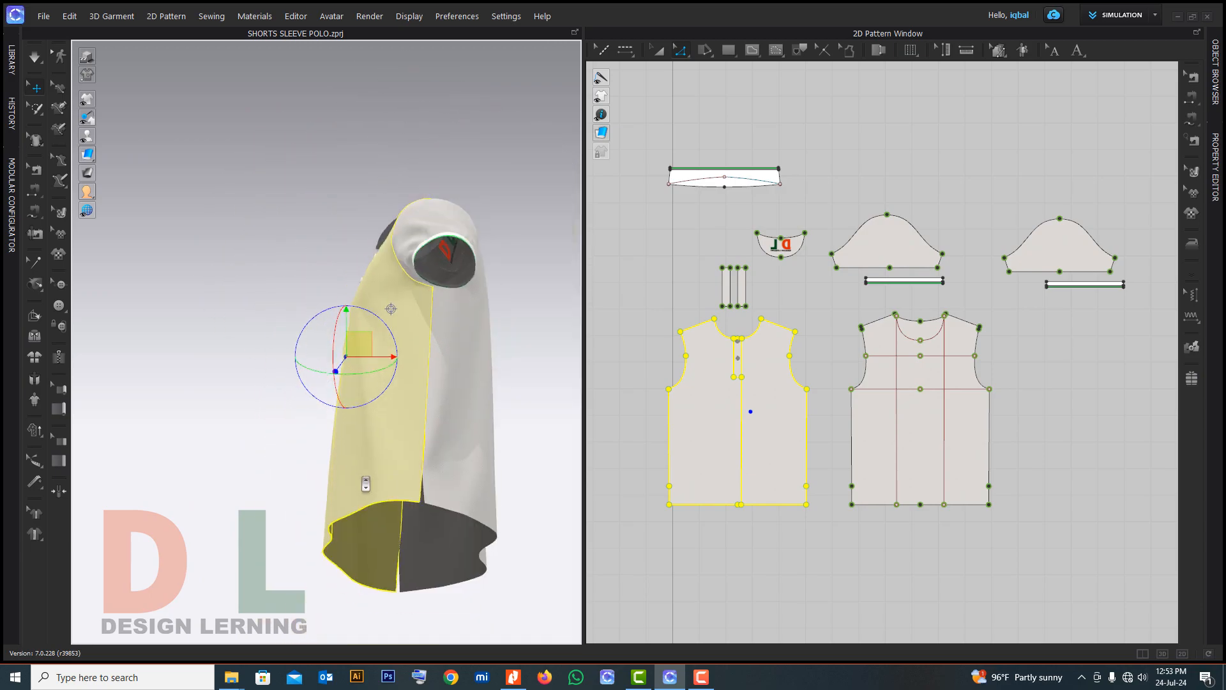
key("2")
left_click(492, 419)
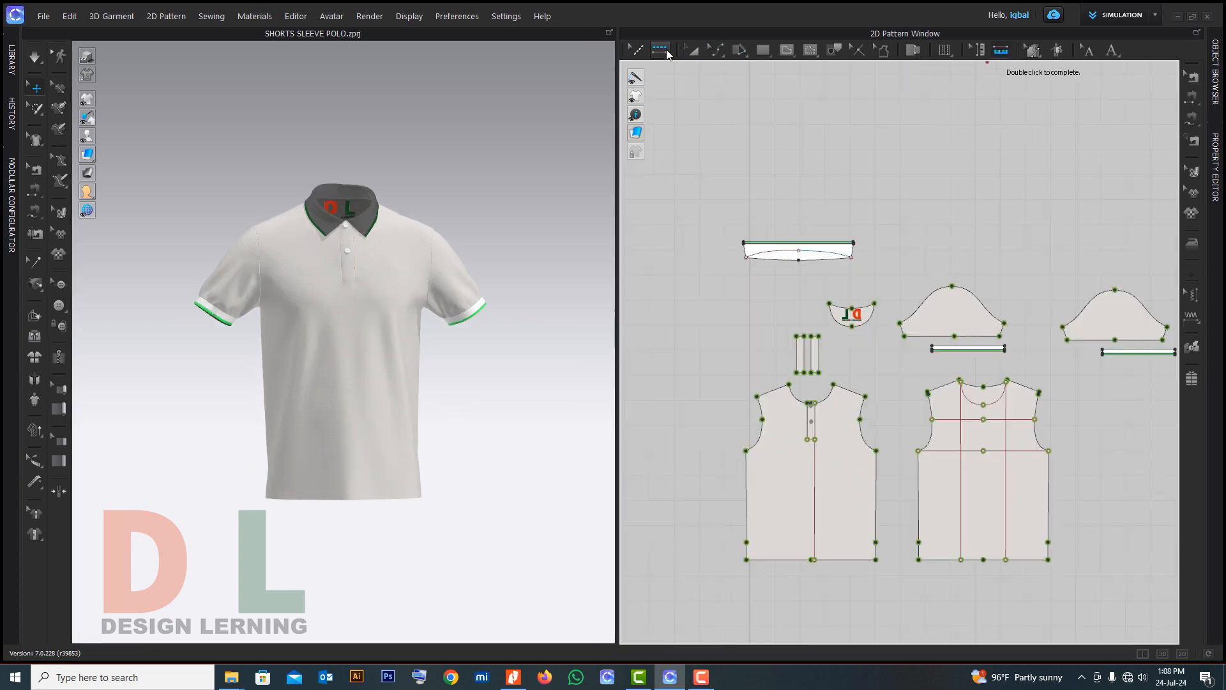
Add a free topstitch along one armhole curve of the back pattern piece
left_click(668, 55)
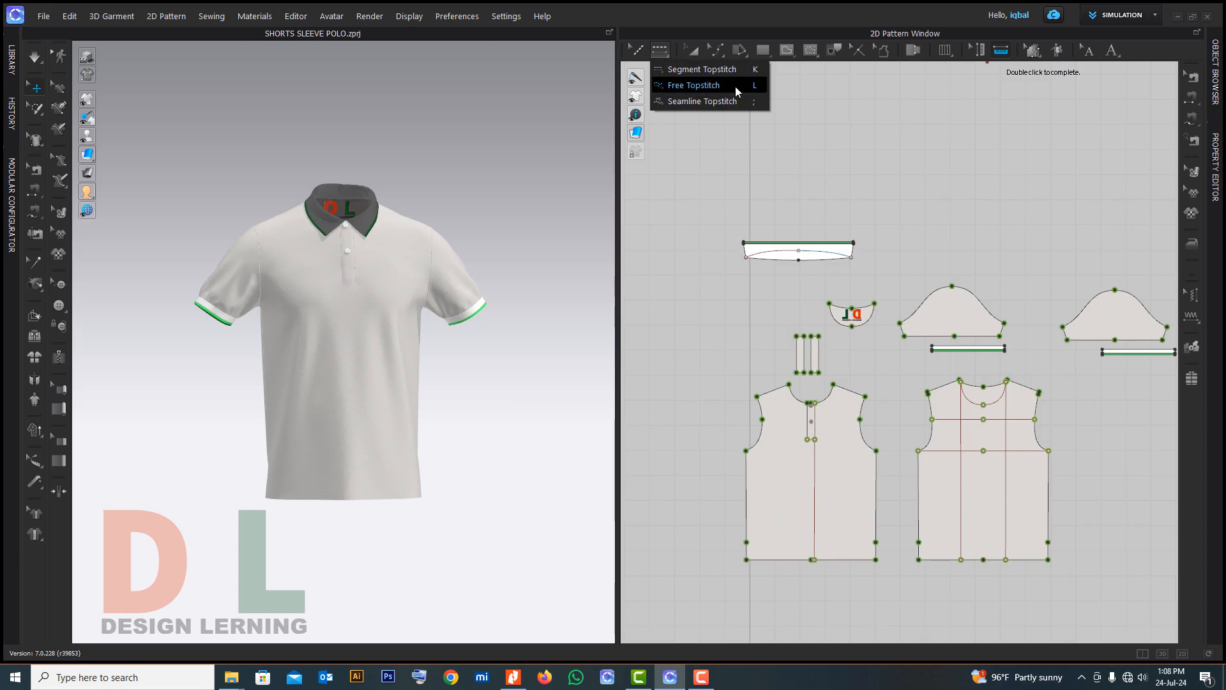
left_click(690, 86)
scroll(731, 230, "down", 3)
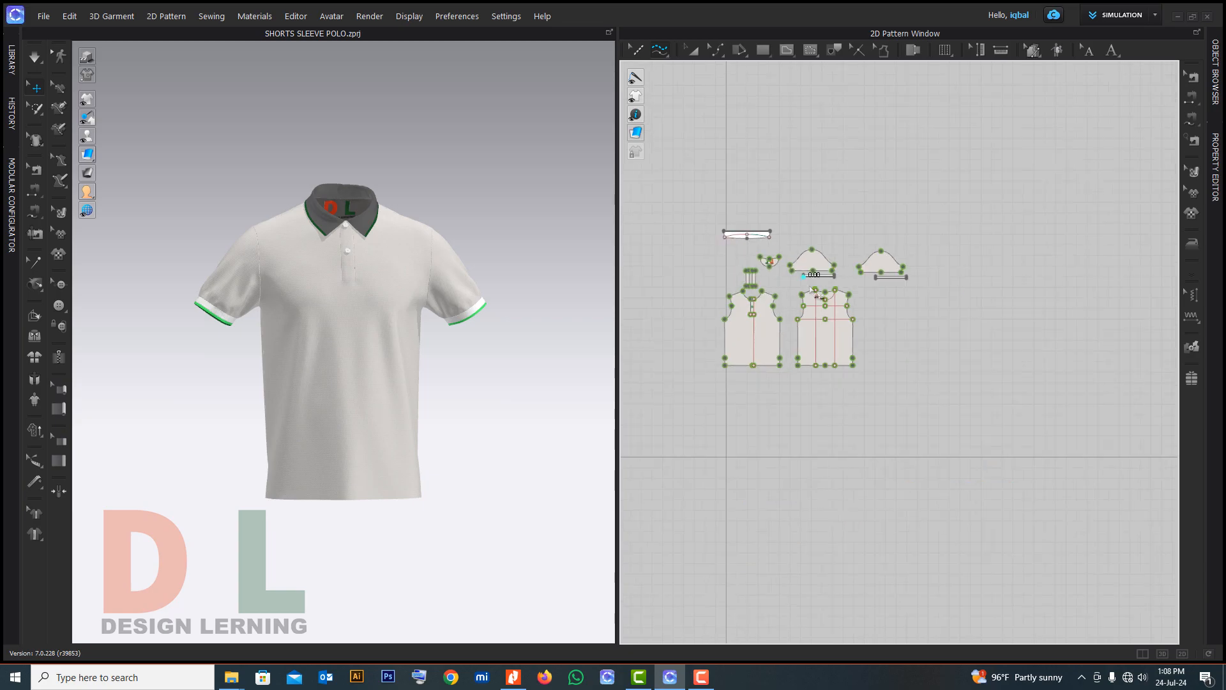
scroll(824, 341, "up", 5)
scroll(824, 342, "down", 3)
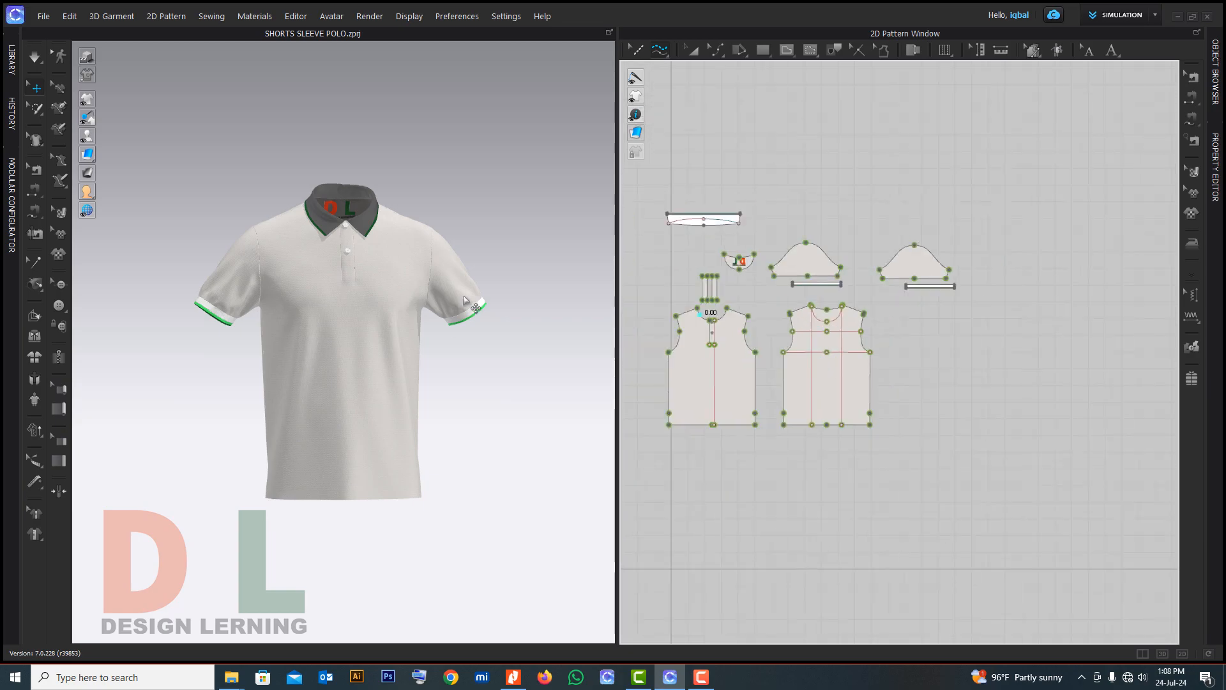
scroll(476, 305, "up", 3)
scroll(867, 354, "up", 4)
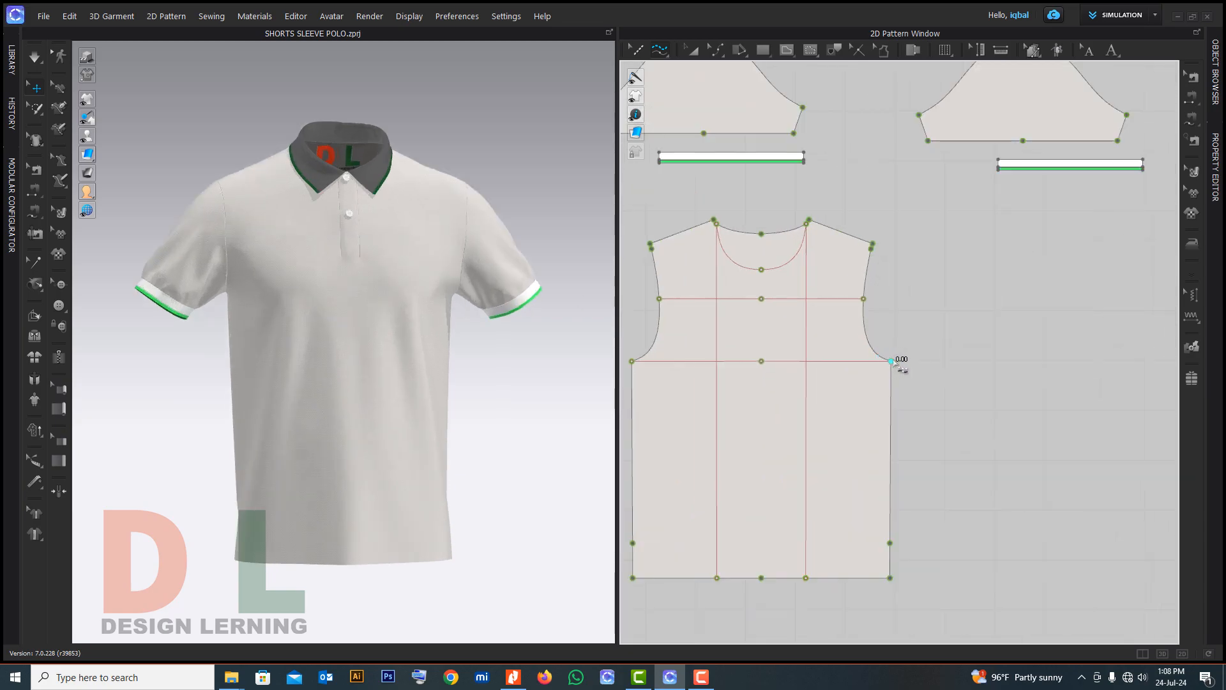
left_click(878, 250)
scroll(871, 290, "up", 6)
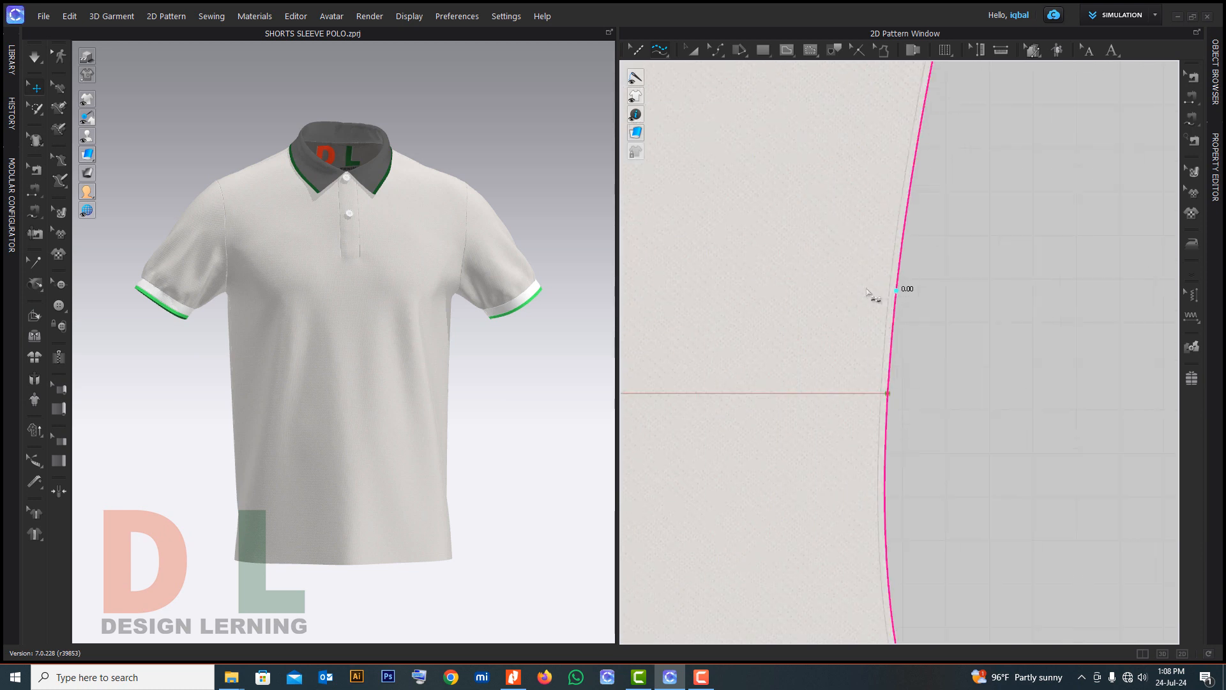
Show the Object Browser and Property Editor and rename Default Topstitch as 1/4
left_click(1217, 177)
left_click(1217, 86)
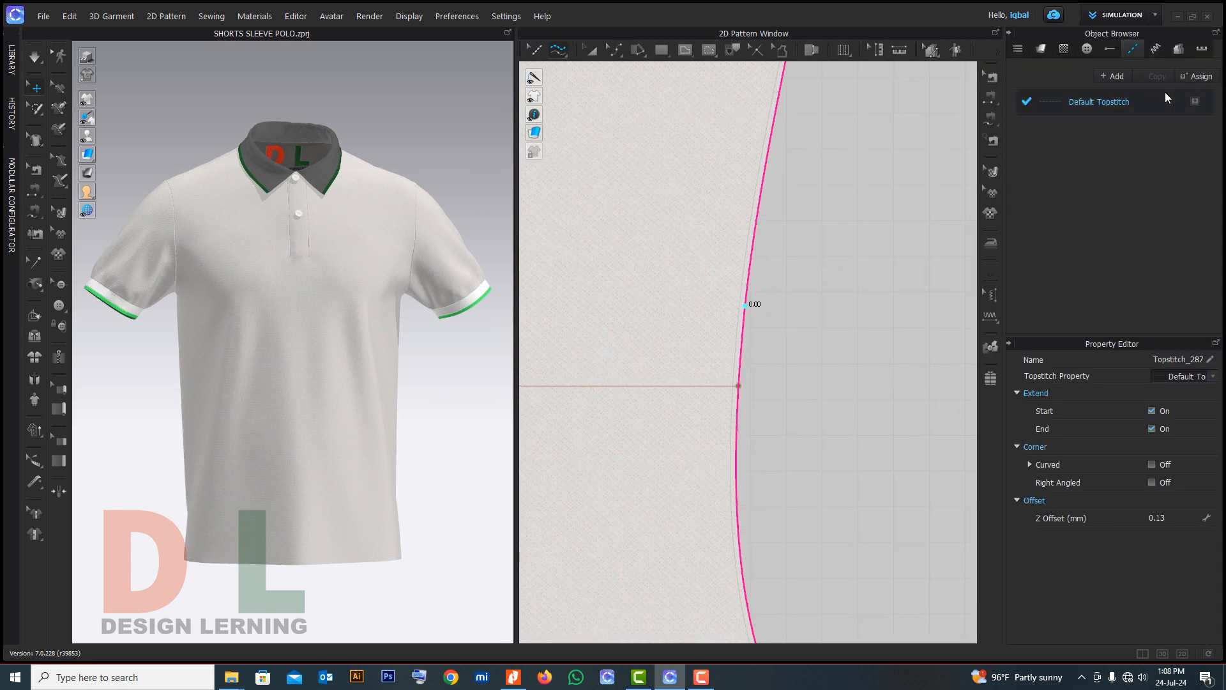
left_click(1137, 99)
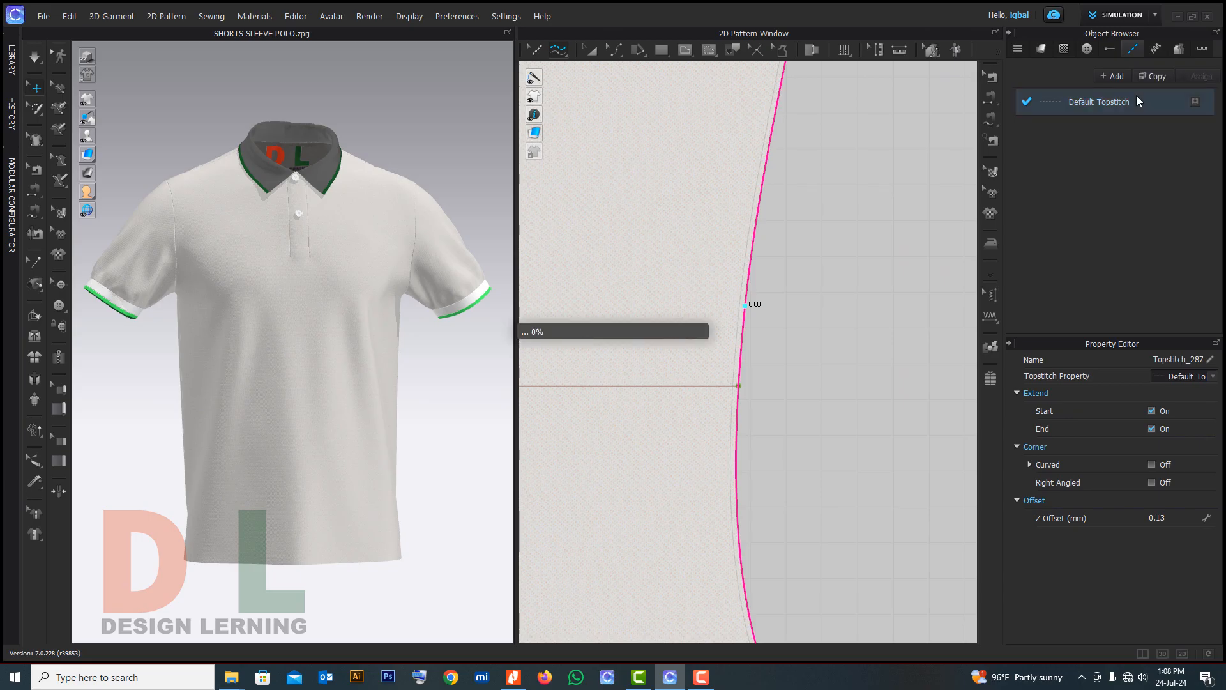
double_click(1124, 105)
type("1/4")
key("Return")
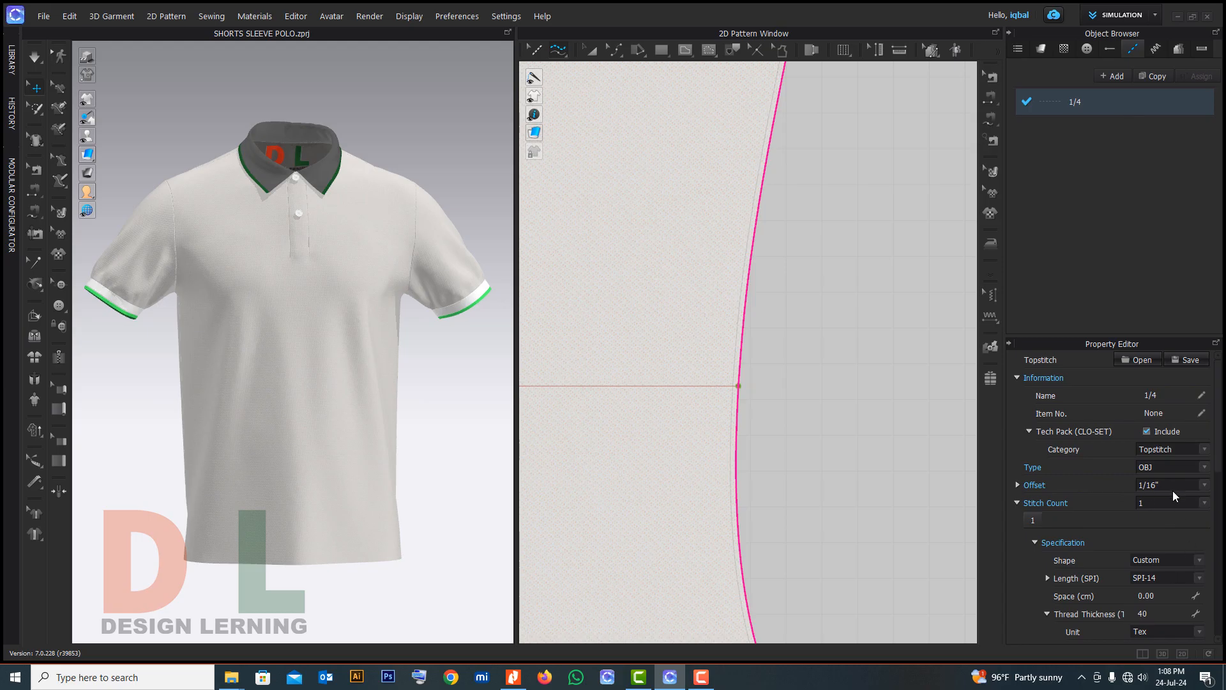
Set the offset of the 1/4 topstitch to 1/4"
scroll(752, 314, "up", 3)
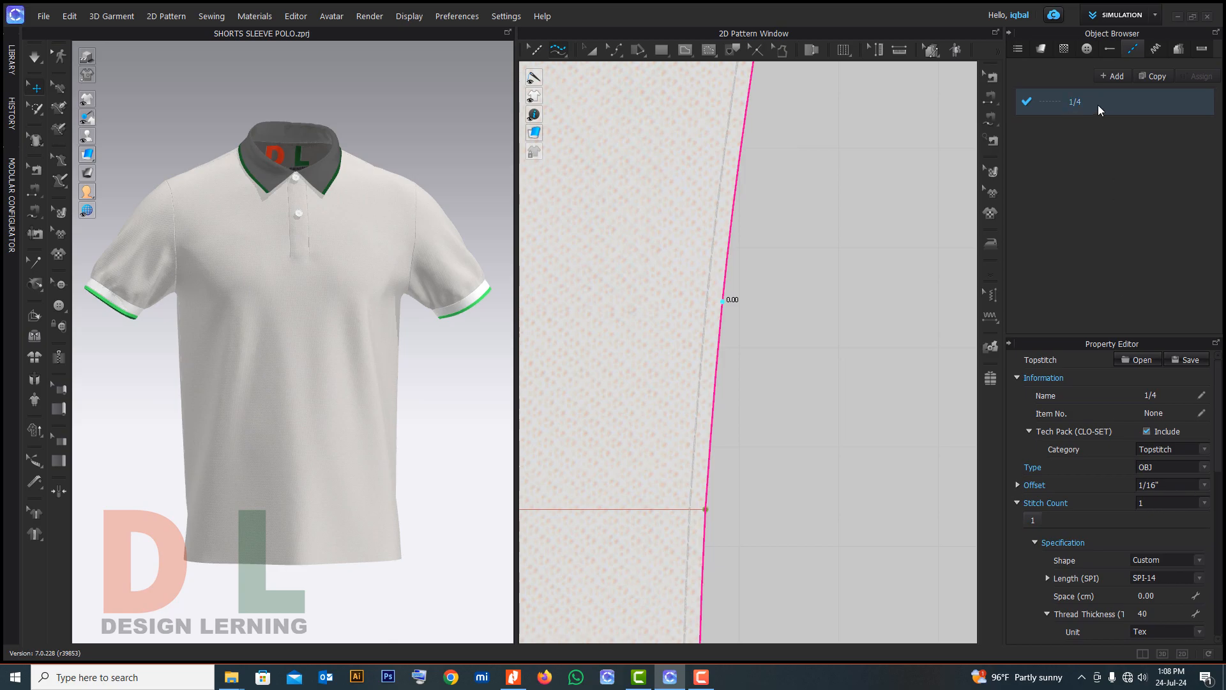
left_click(1199, 486)
left_click(1158, 549)
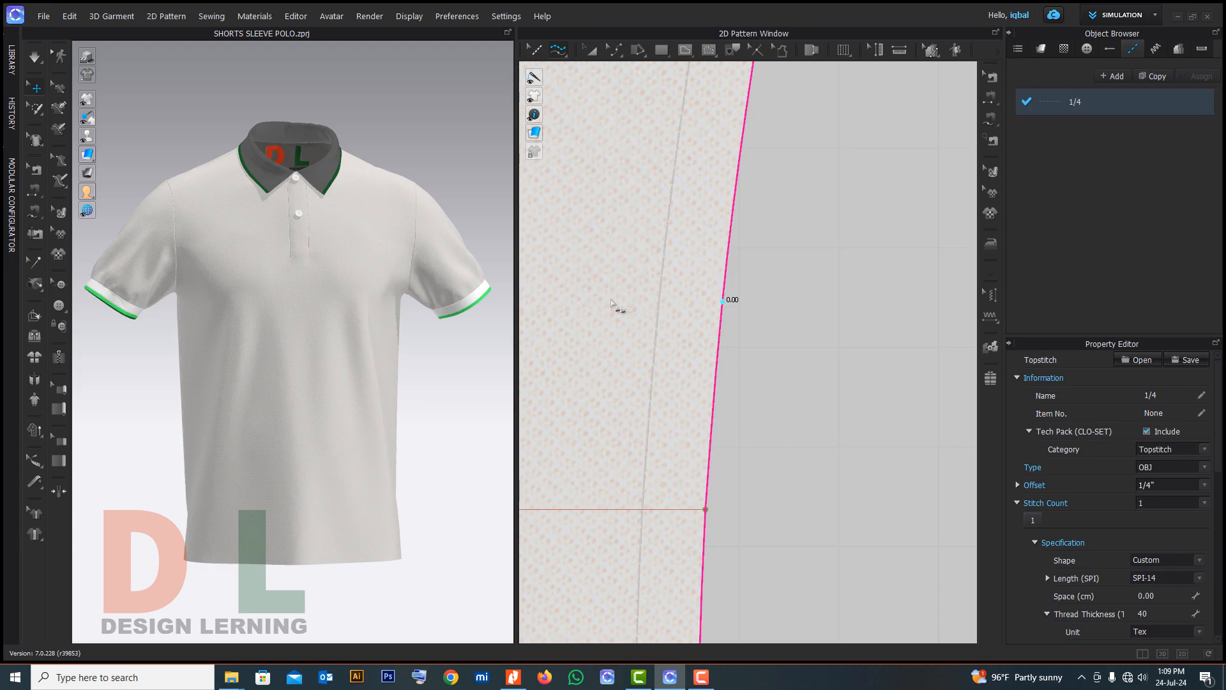
Set the 1/4 topstitch's stitch length to SPI-10 and its thread thickness to 300 Tex
scroll(1098, 465, "down", 3)
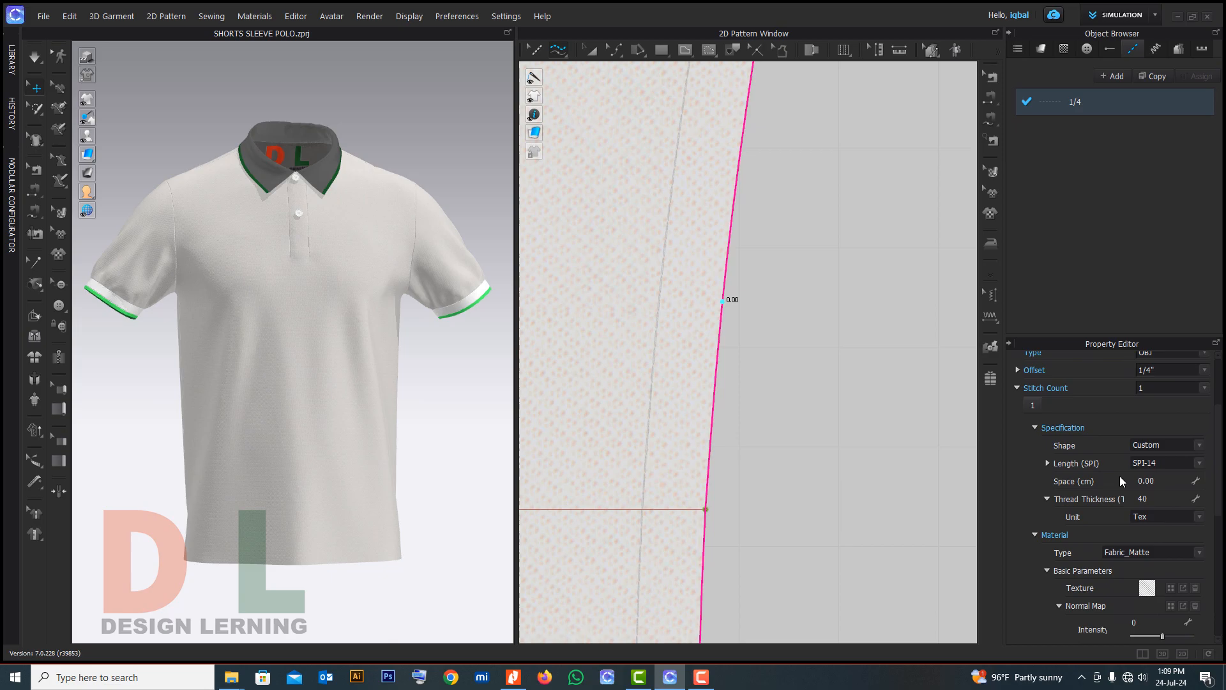
left_click(1200, 463)
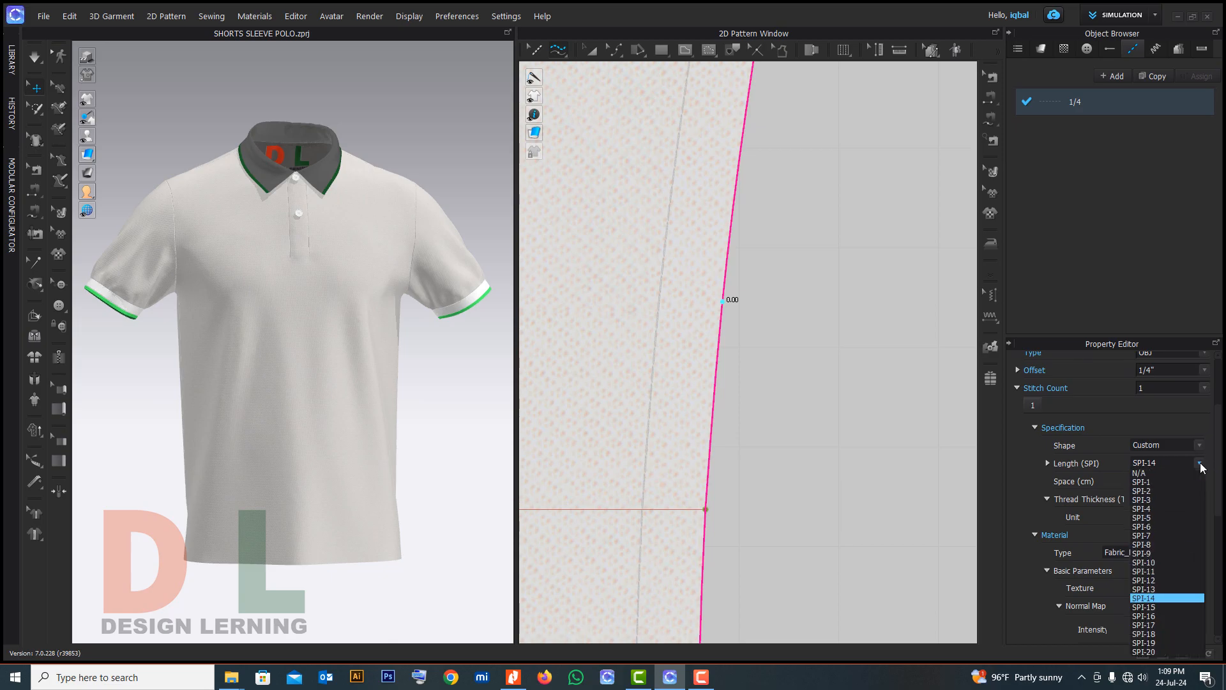
left_click(1151, 563)
left_click(1164, 498)
type("300")
key("Return")
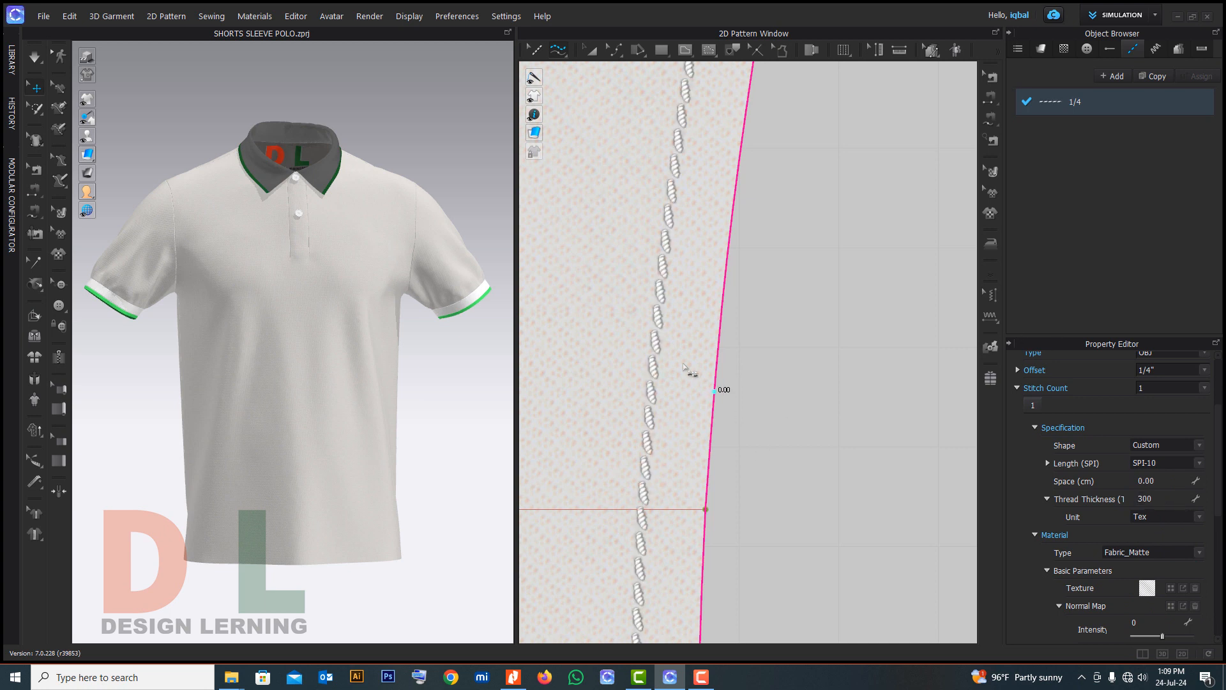
Change the 1/4 topstitch's stitch length to SPI-9 and check the stitching on the back of the 3D shirt
scroll(687, 367, "down", 5)
scroll(686, 345, "up", 4)
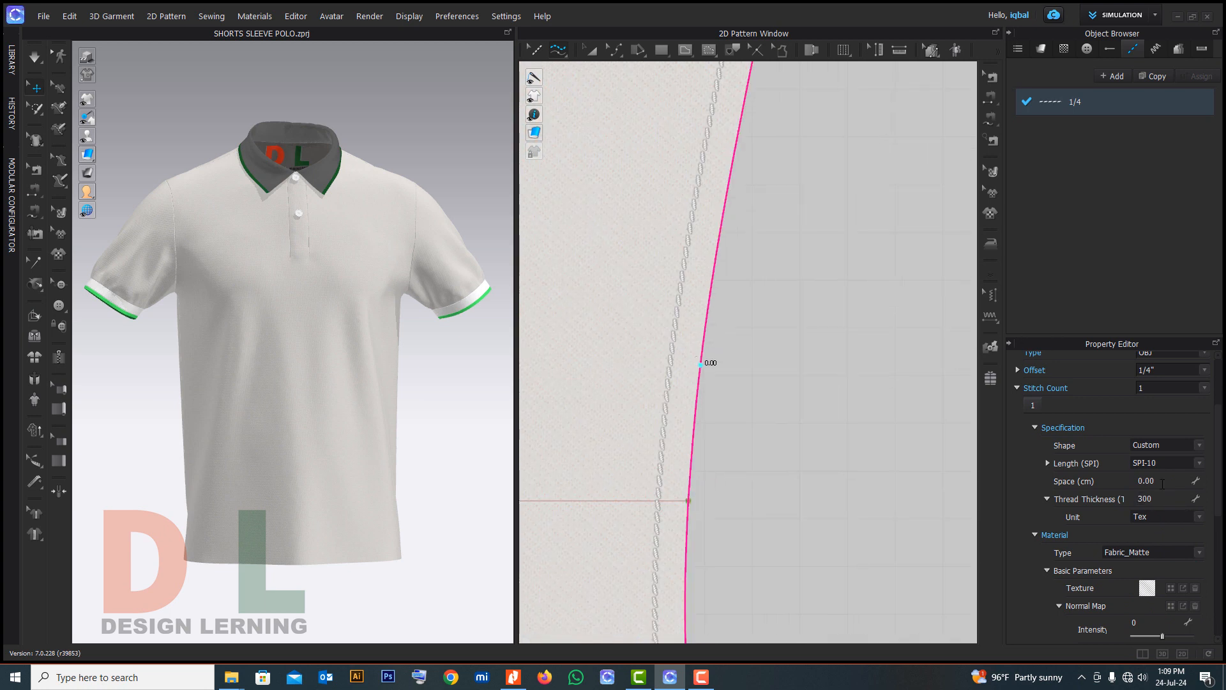
left_click(1199, 463)
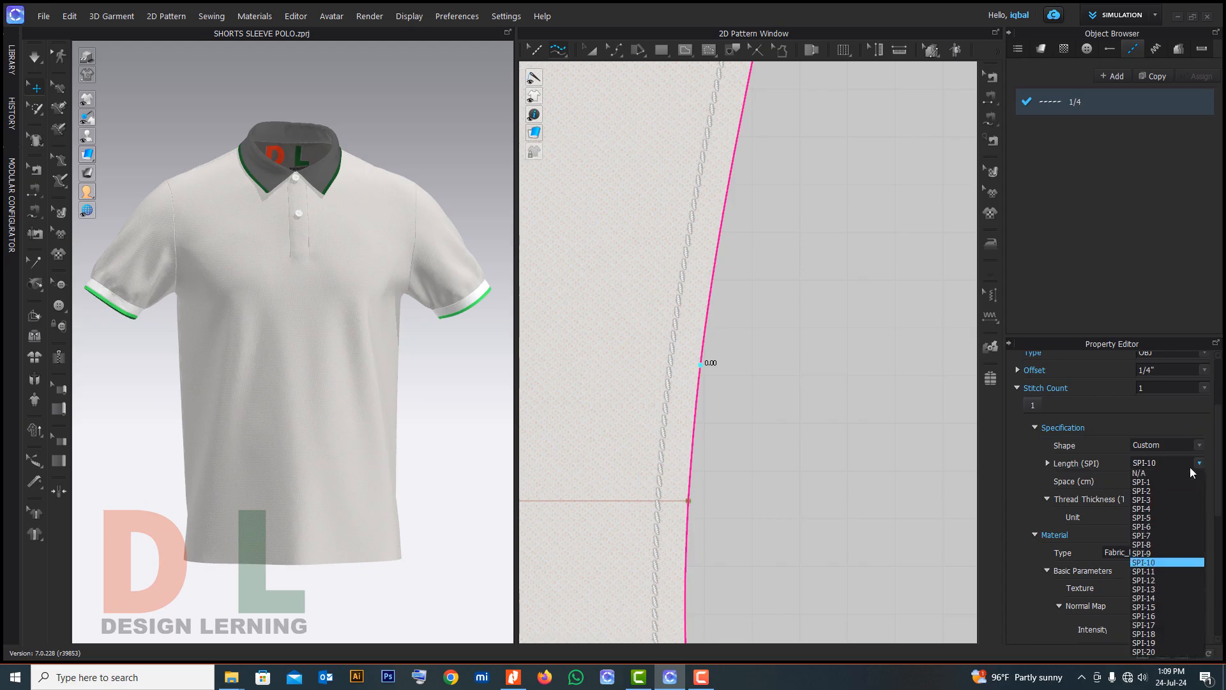
left_click(1152, 553)
scroll(703, 375, "up", 2)
scroll(369, 342, "down", 2)
scroll(369, 342, "up", 6)
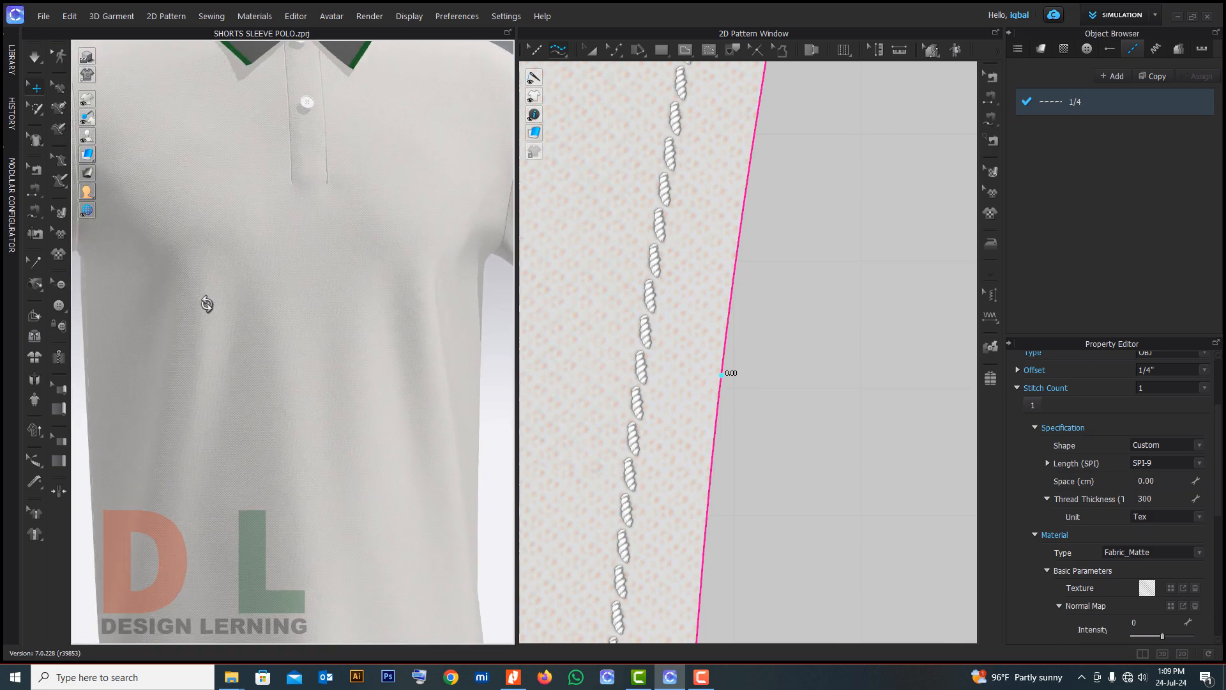
right_click_drag(392, 305, 122, 306)
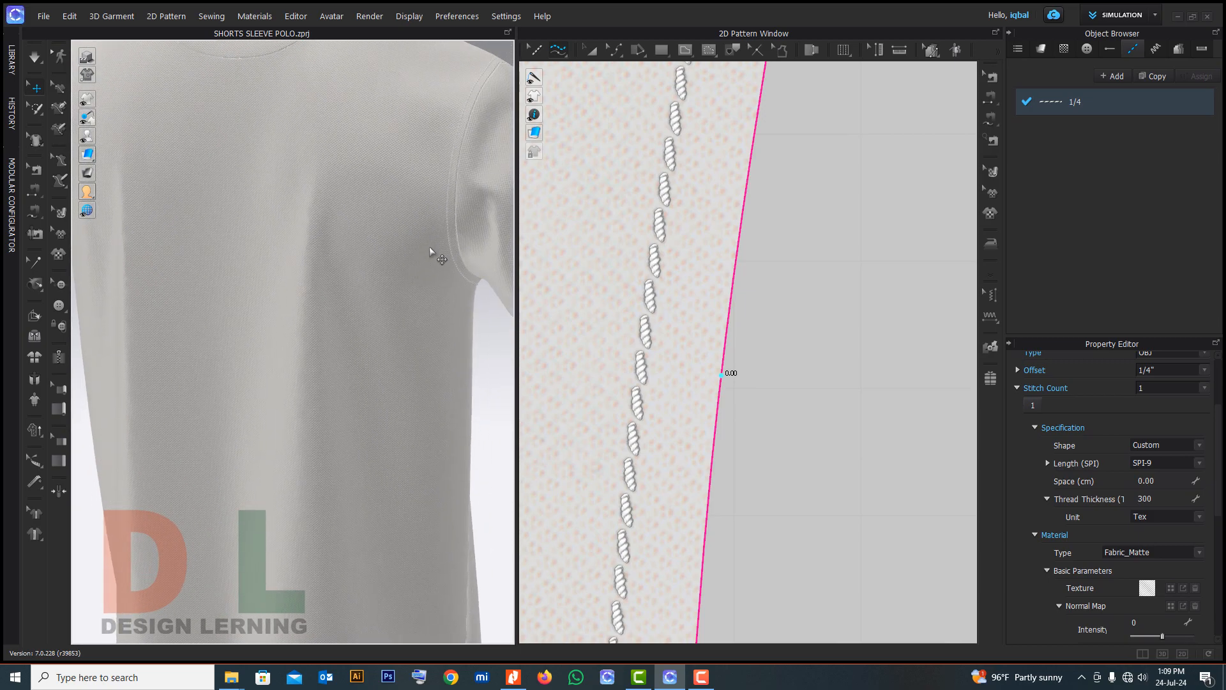
scroll(870, 323, "down", 8)
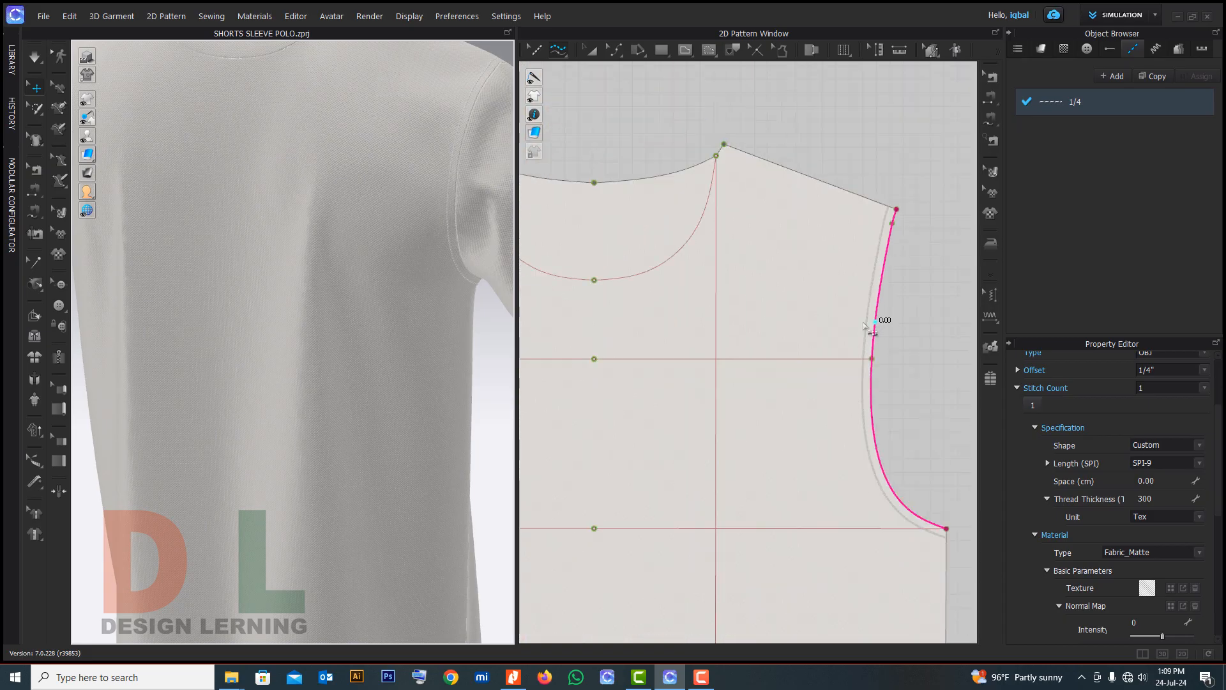
Add a 1/4 free topstitch along the remaining armhole curve of the back pattern piece
scroll(867, 325, "down", 3)
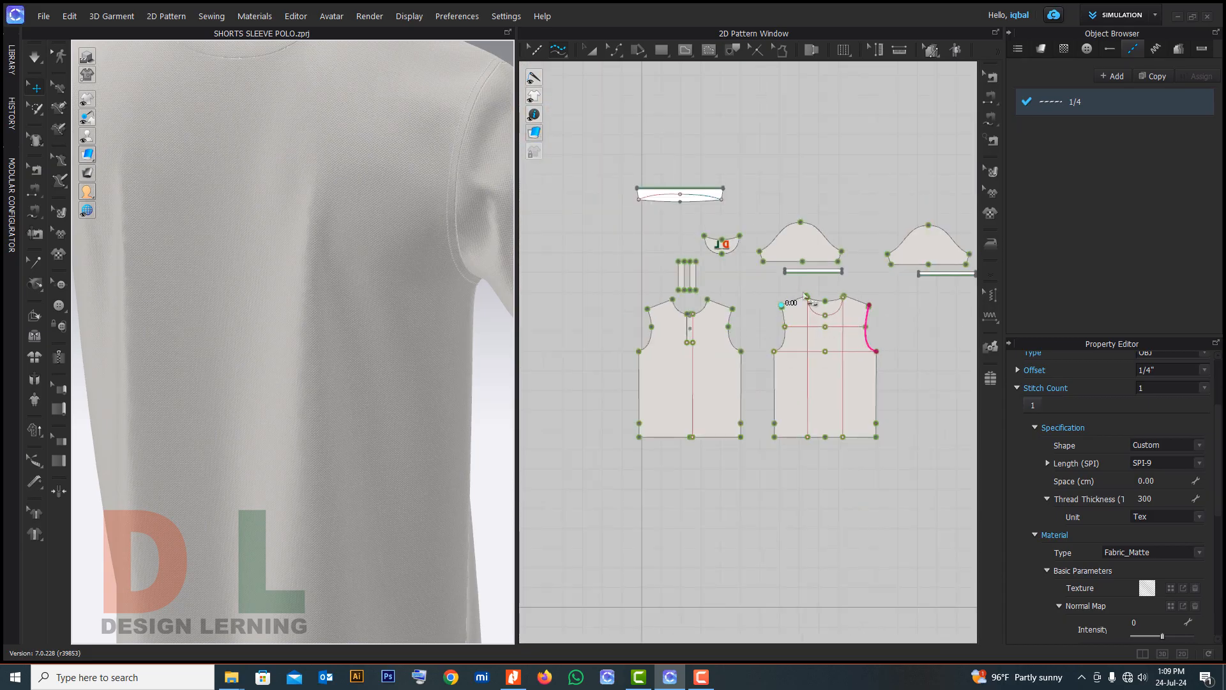
scroll(696, 218, "up", 5)
left_click(724, 281)
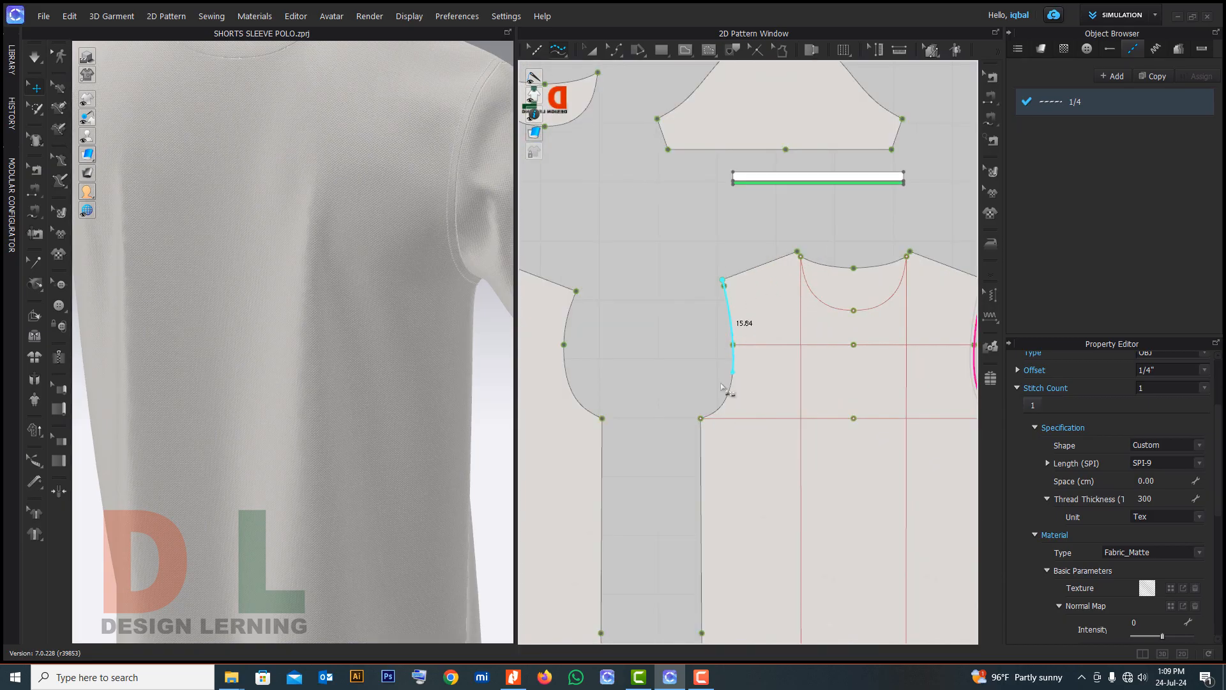
left_click(701, 419)
Add 1/4 free topstitches along both armhole curves of the front pattern piece
scroll(670, 354, "down", 4)
scroll(620, 348, "up", 5)
left_click(666, 298)
left_click(696, 455)
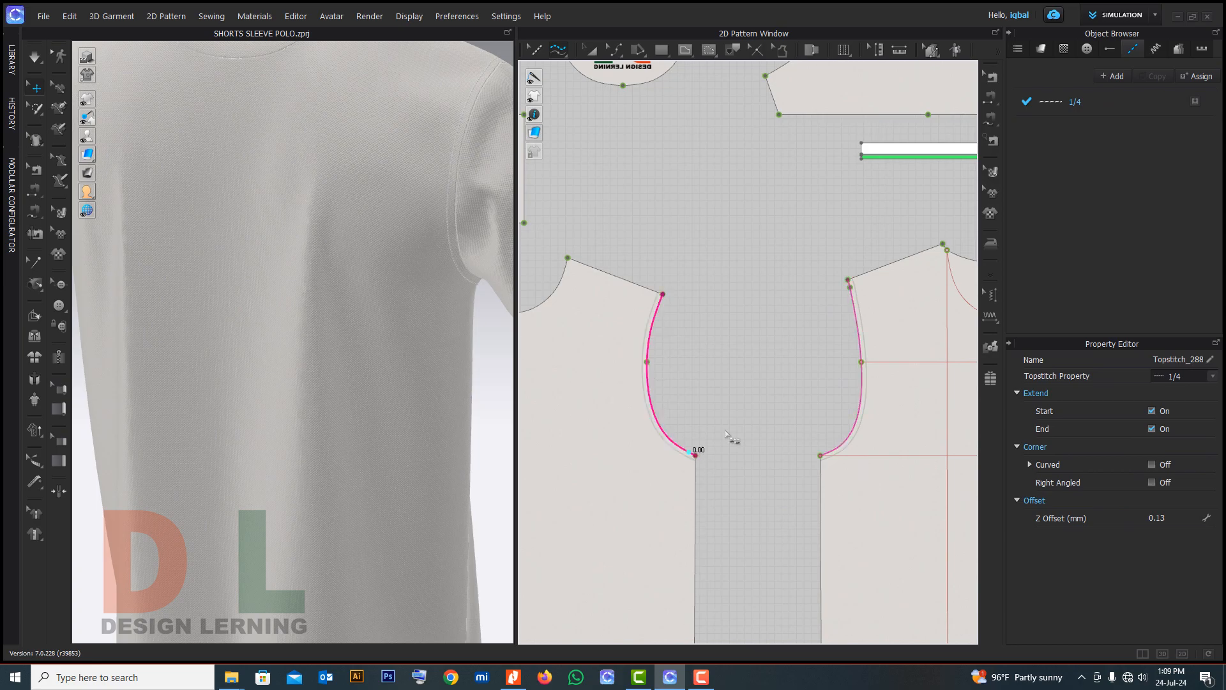
scroll(703, 453, "down", 4)
scroll(642, 397, "up", 4)
left_click(675, 369)
left_click(638, 448)
Add 1/4 free topstitches along both shoulder edges of the back pattern piece
scroll(638, 449, "down", 4)
scroll(825, 337, "up", 3)
scroll(825, 337, "up", 2)
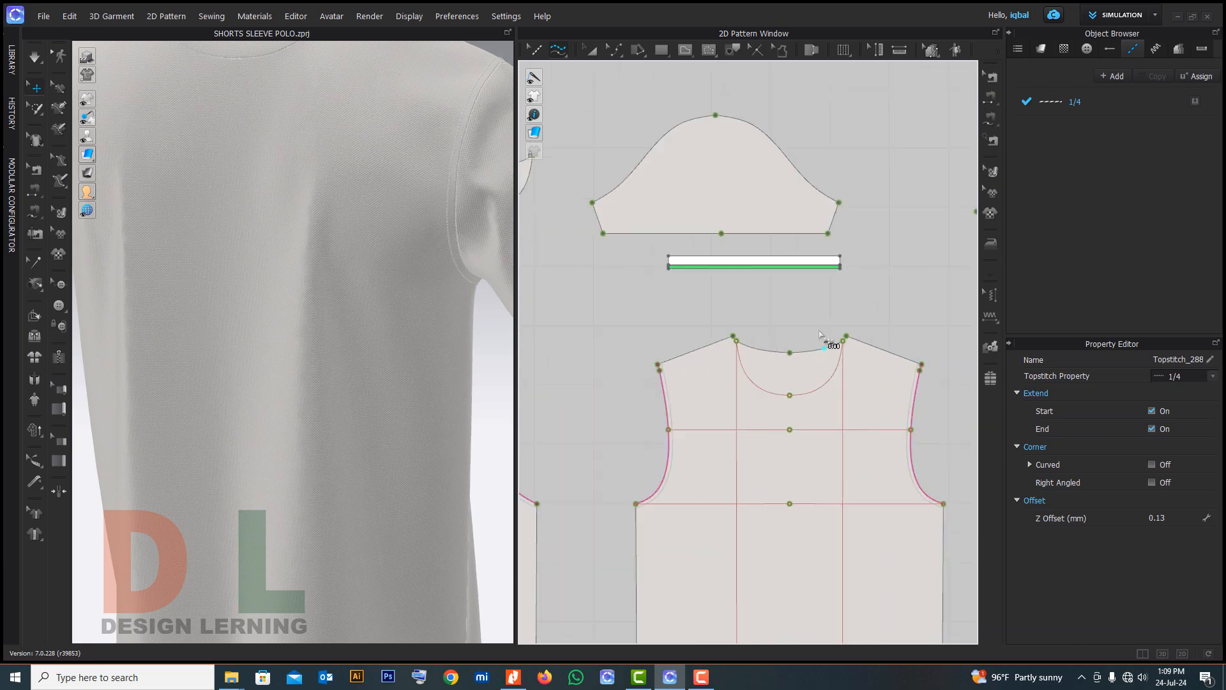
scroll(697, 345, "up", 3)
scroll(691, 350, "down", 2)
scroll(692, 350, "up", 1)
scroll(629, 371, "up", 3)
left_click(629, 375)
left_click(794, 313)
scroll(726, 332, "down", 3)
scroll(911, 335, "up", 3)
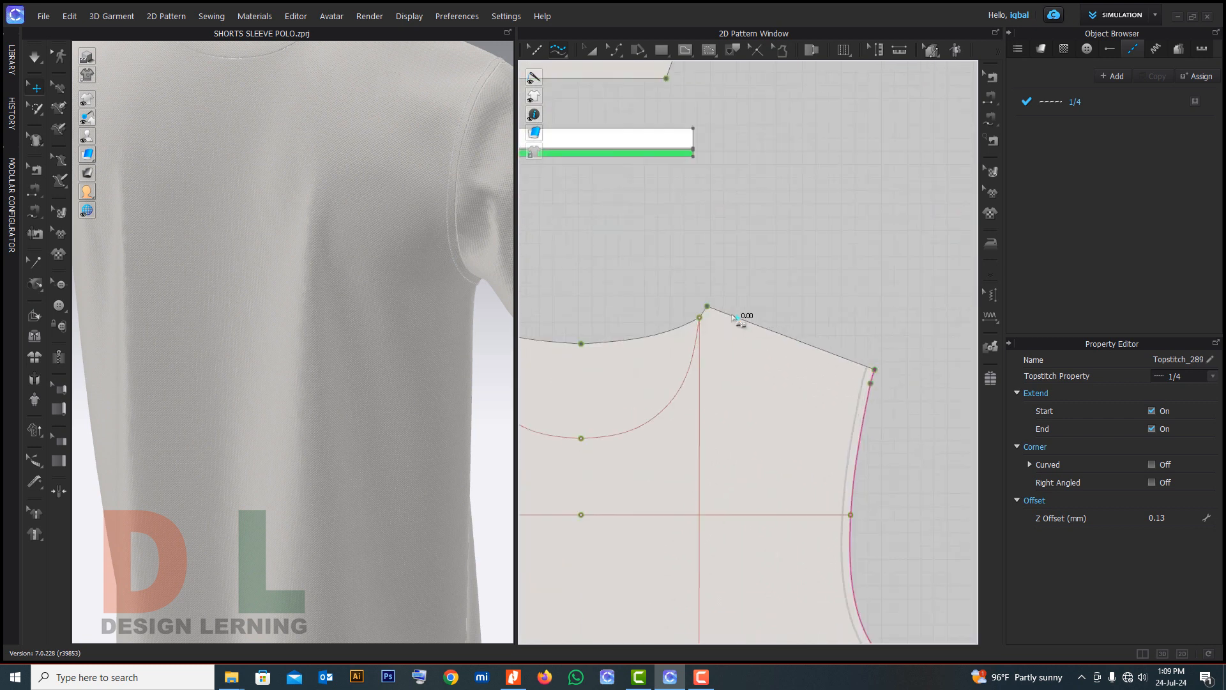
left_click(708, 308)
left_click(875, 369)
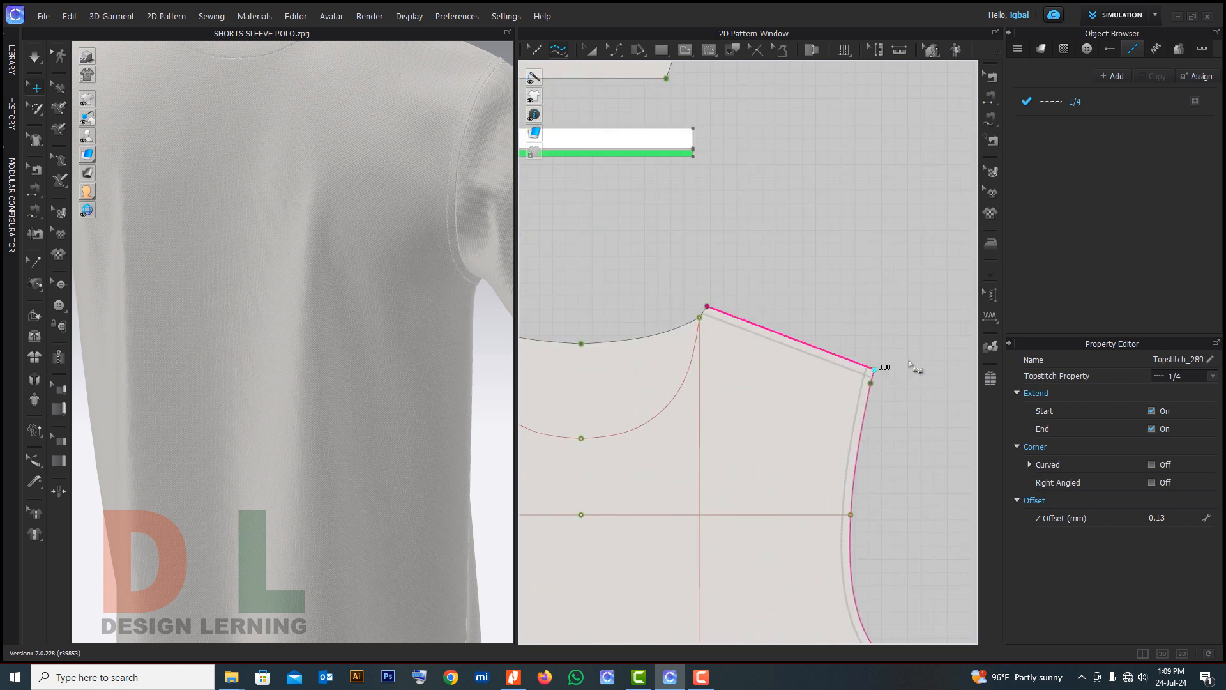
Add 1/4 free topstitches along the front neckline on both sides of the placket opening
scroll(907, 365, "down", 3)
scroll(725, 319, "up", 4)
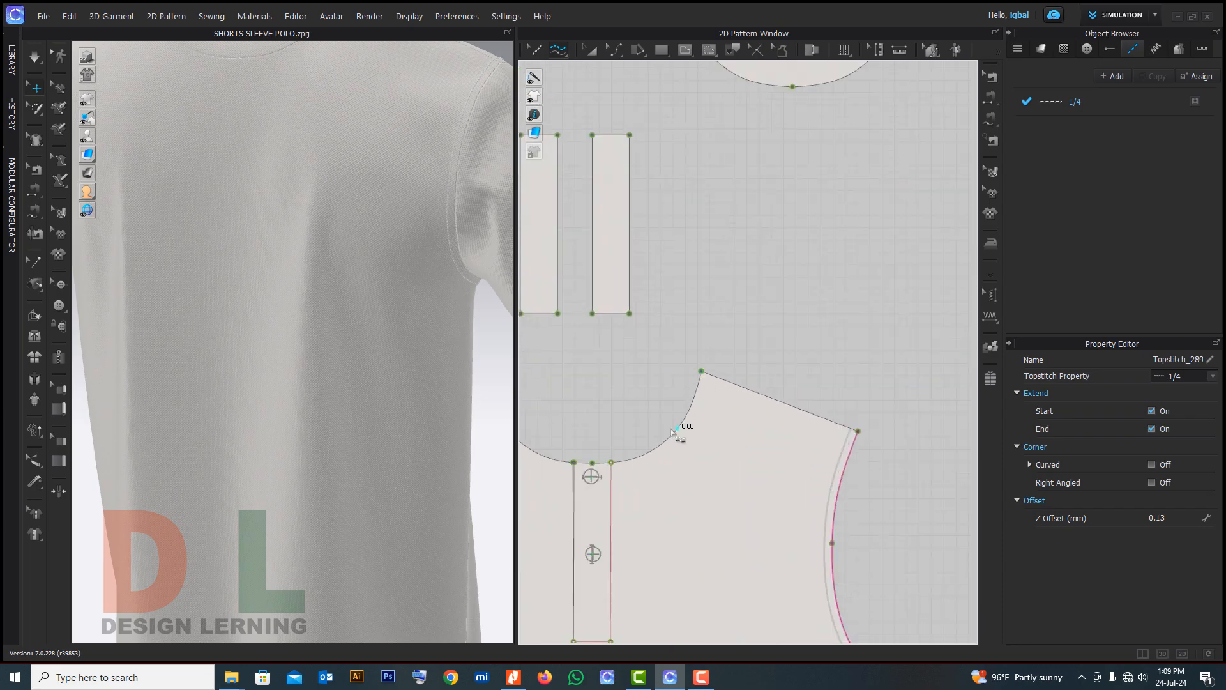
left_click(574, 462)
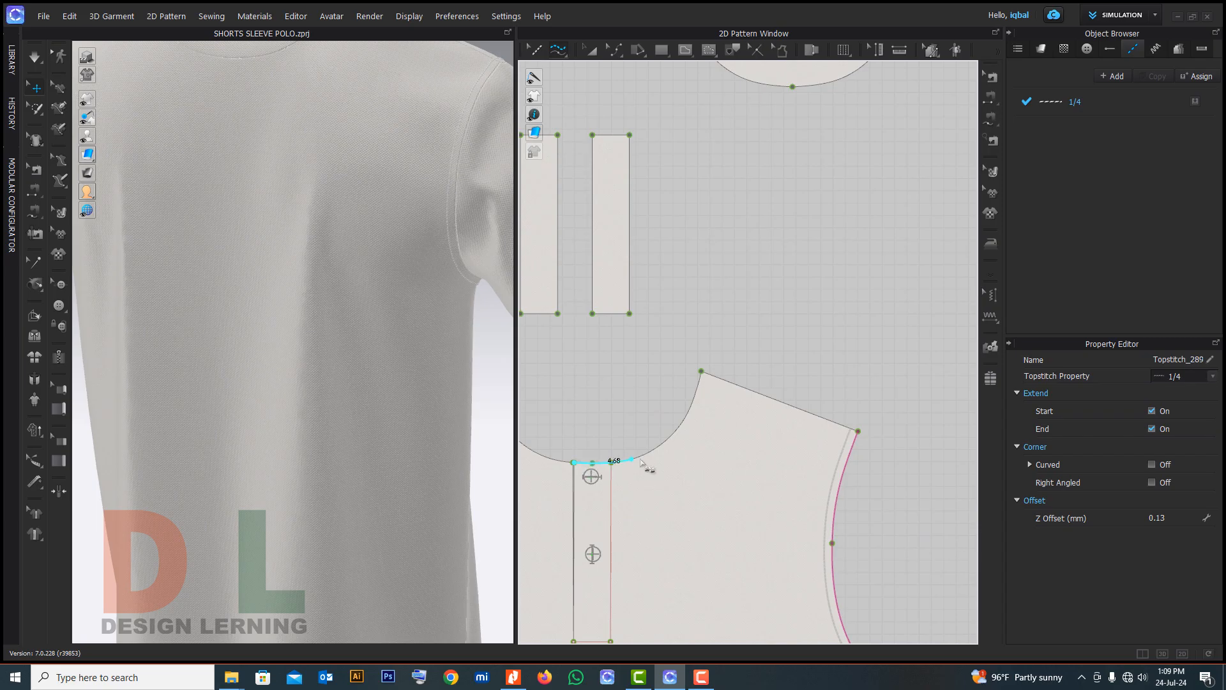
left_click(701, 372)
scroll(705, 376, "down", 3)
scroll(758, 472, "up", 5)
left_click(790, 457)
scroll(661, 437, "down", 3)
left_click(593, 330)
Add a 1/4 free topstitch along the back neckline from one shoulder point to the other
scroll(603, 341, "down", 4)
scroll(823, 356, "up", 4)
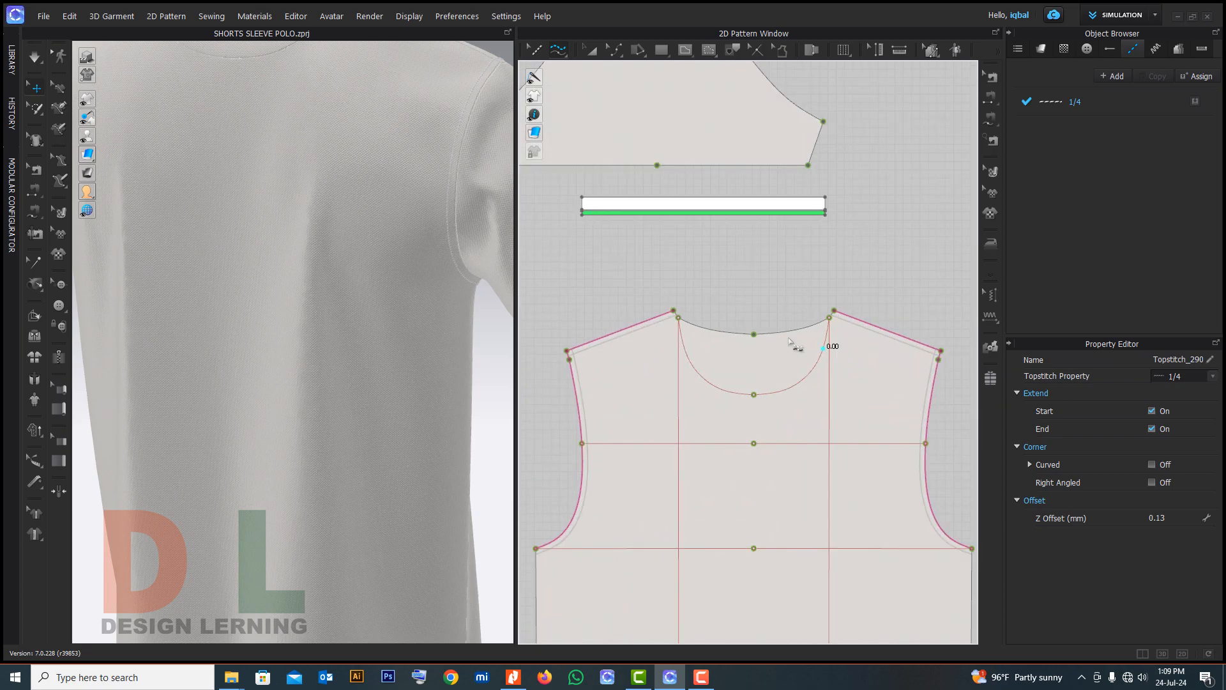
left_click(674, 311)
left_click(833, 311)
scroll(868, 313, "down", 3)
scroll(870, 311, "down", 4)
scroll(803, 337, "up", 3)
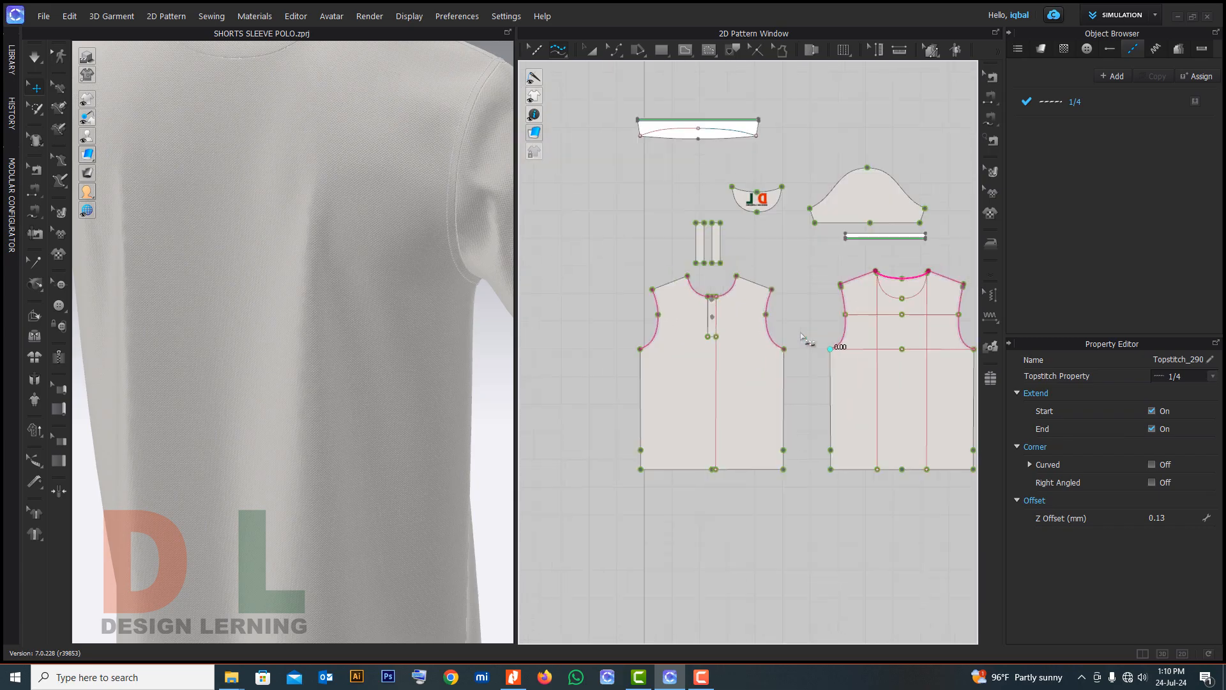
Add 1/4 free topstitches along the short side-vent segments above the hem on both sides of the front piece
scroll(776, 472, "up", 5)
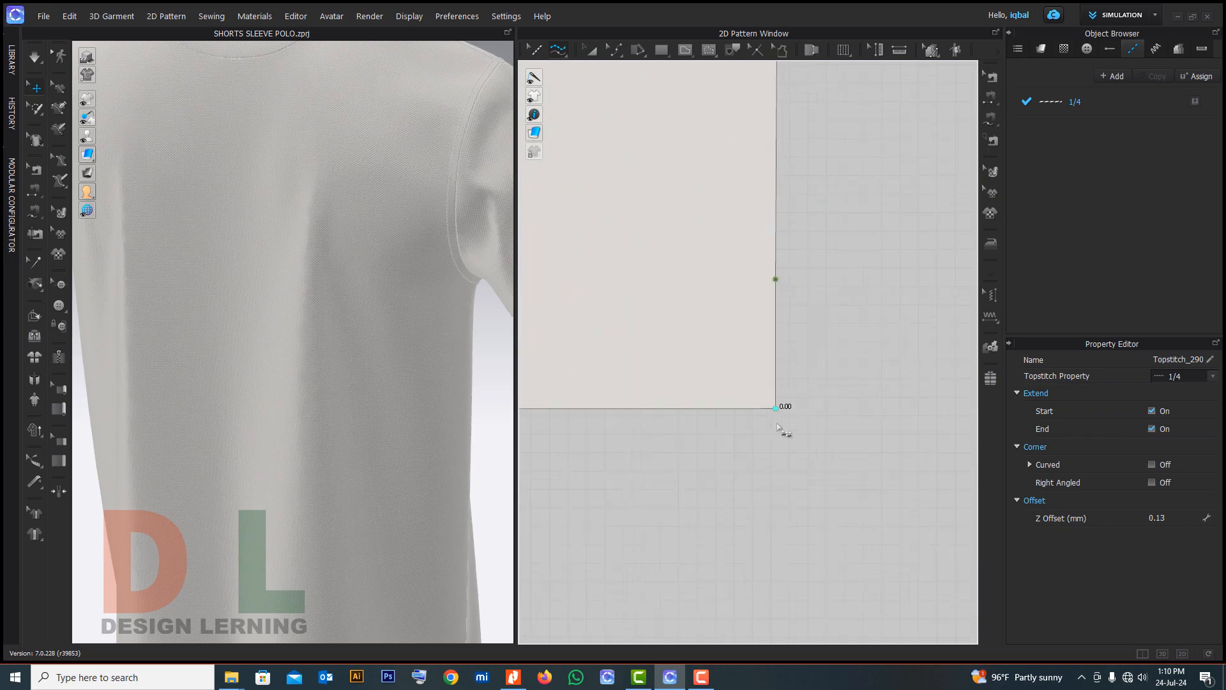
left_click(776, 409)
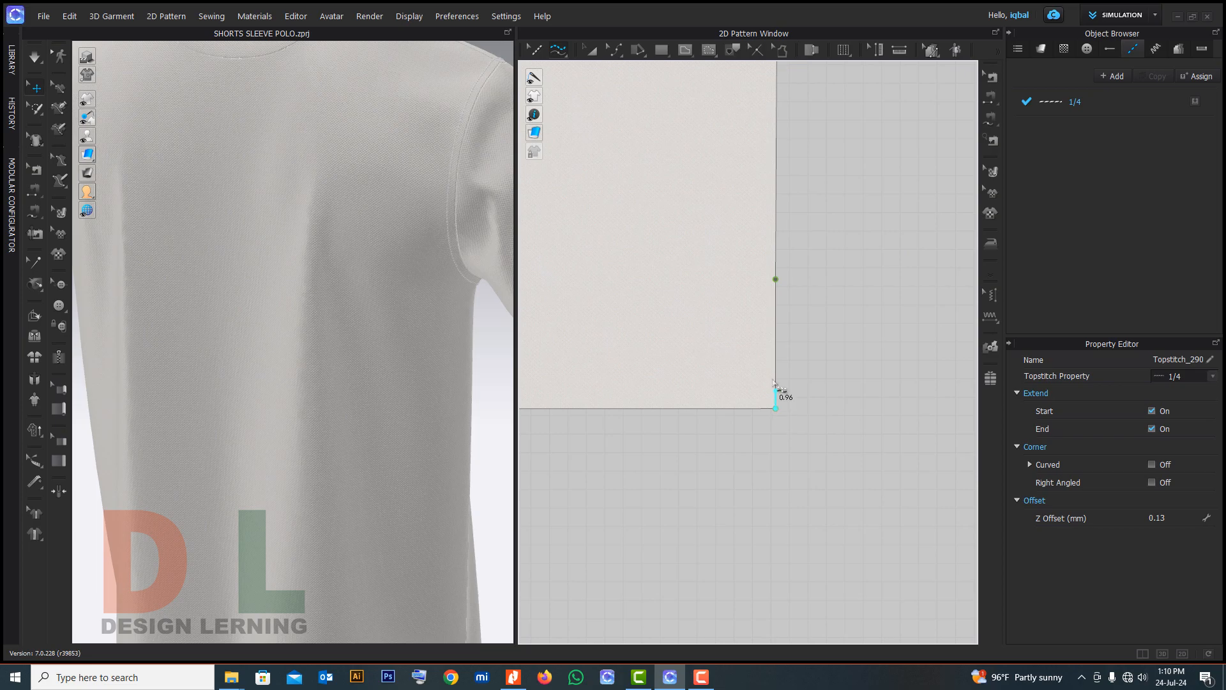
left_click(776, 279)
scroll(776, 279, "down", 1)
scroll(782, 283, "down", 4)
scroll(665, 304, "up", 4)
left_click(665, 302)
left_click(666, 256)
Add 1/4 free topstitches along the short side-vent segments above the hem on both sides of the back piece
scroll(739, 305, "down", 4)
scroll(816, 294, "up", 4)
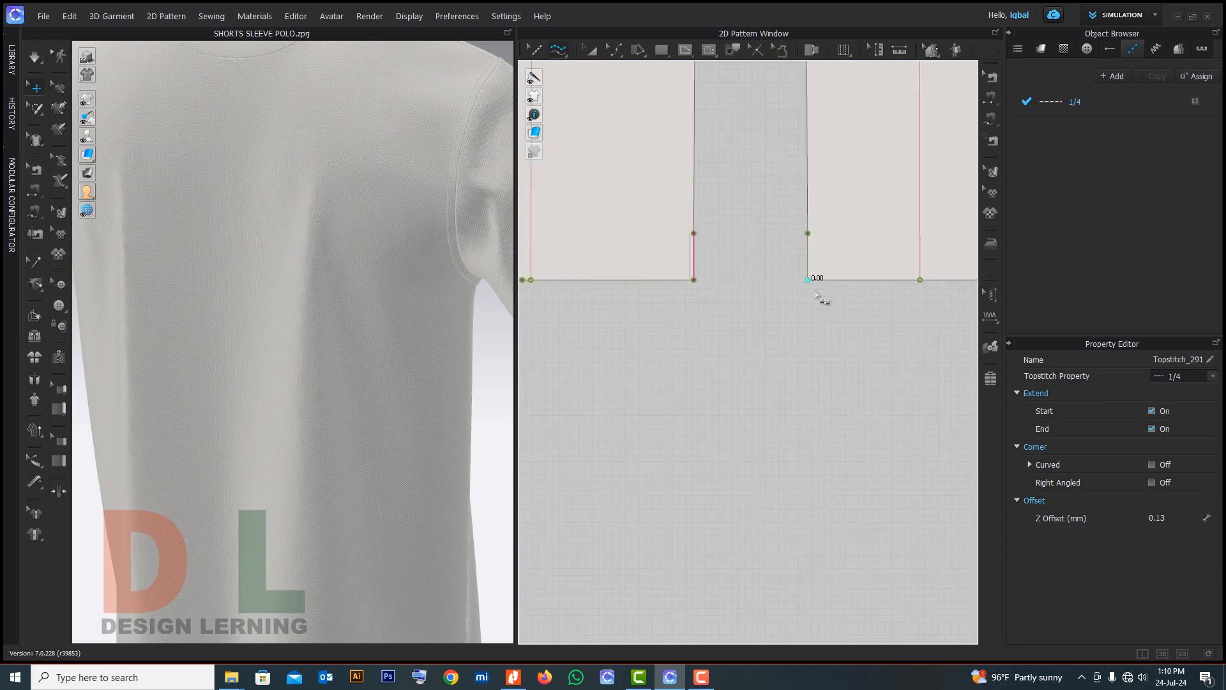
left_click(808, 279)
left_click(808, 233)
scroll(809, 237, "down", 3)
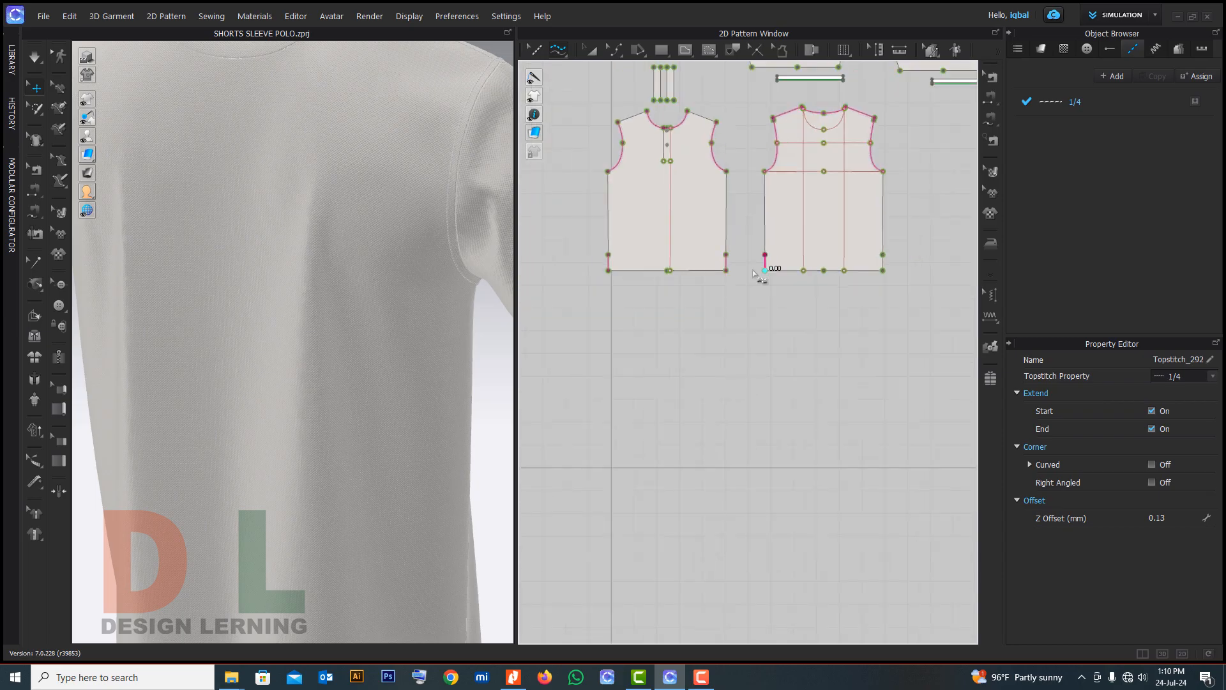
scroll(858, 267, "up", 3)
left_click(931, 283)
left_click(931, 235)
scroll(859, 269, "down", 3)
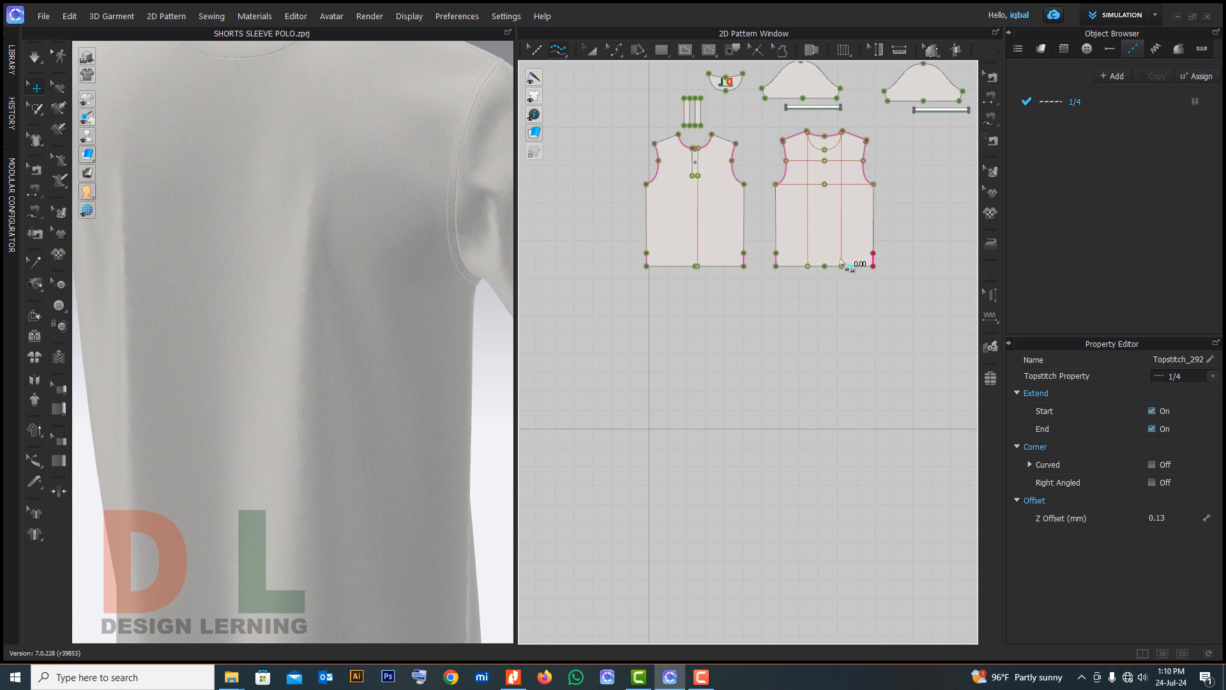
Add 1/4 free topstitches along the bottom edges of both sleeve pieces and turn the 3D shirt to its front
scroll(848, 262, "down", 3)
scroll(652, 252, "up", 2)
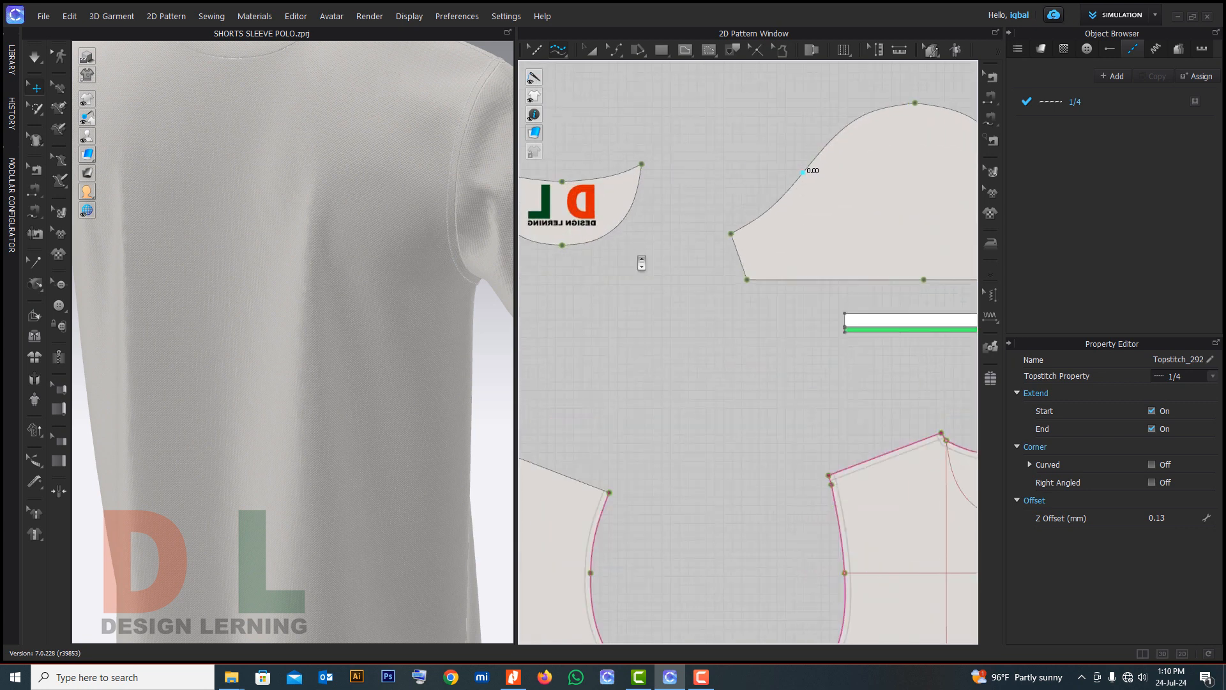
scroll(652, 252, "down", 3)
scroll(856, 268, "up", 4)
left_click(848, 259)
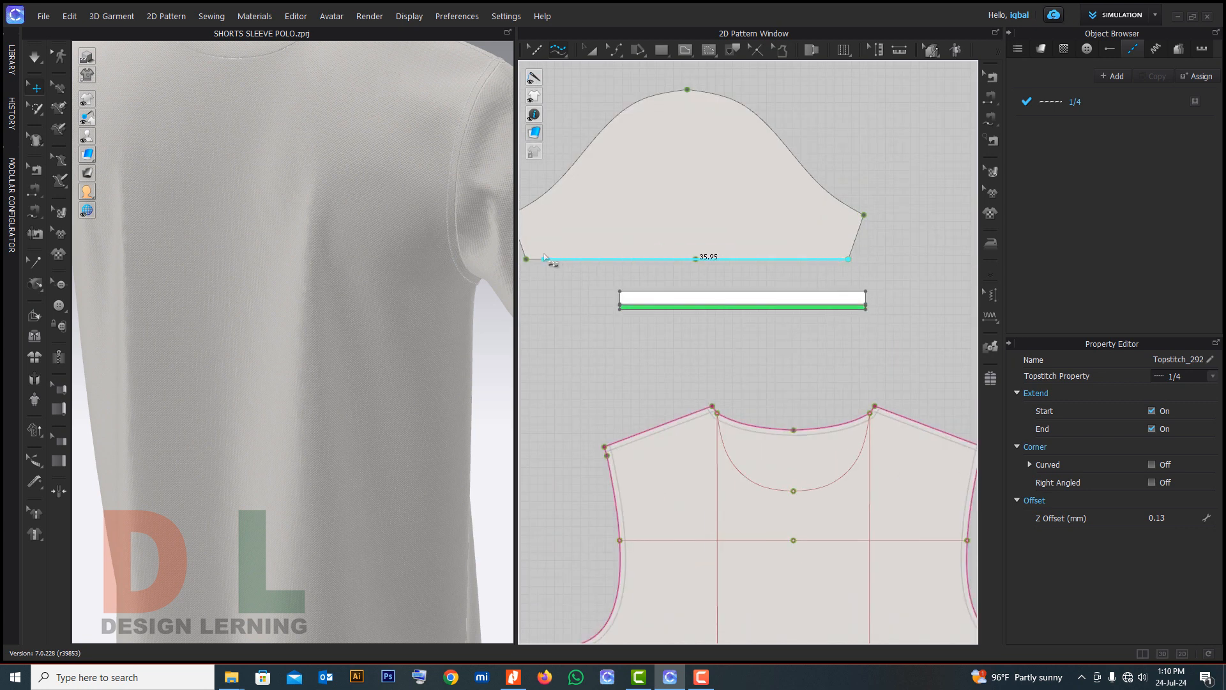
left_click(527, 258)
scroll(616, 266, "down", 5)
scroll(754, 274, "up", 4)
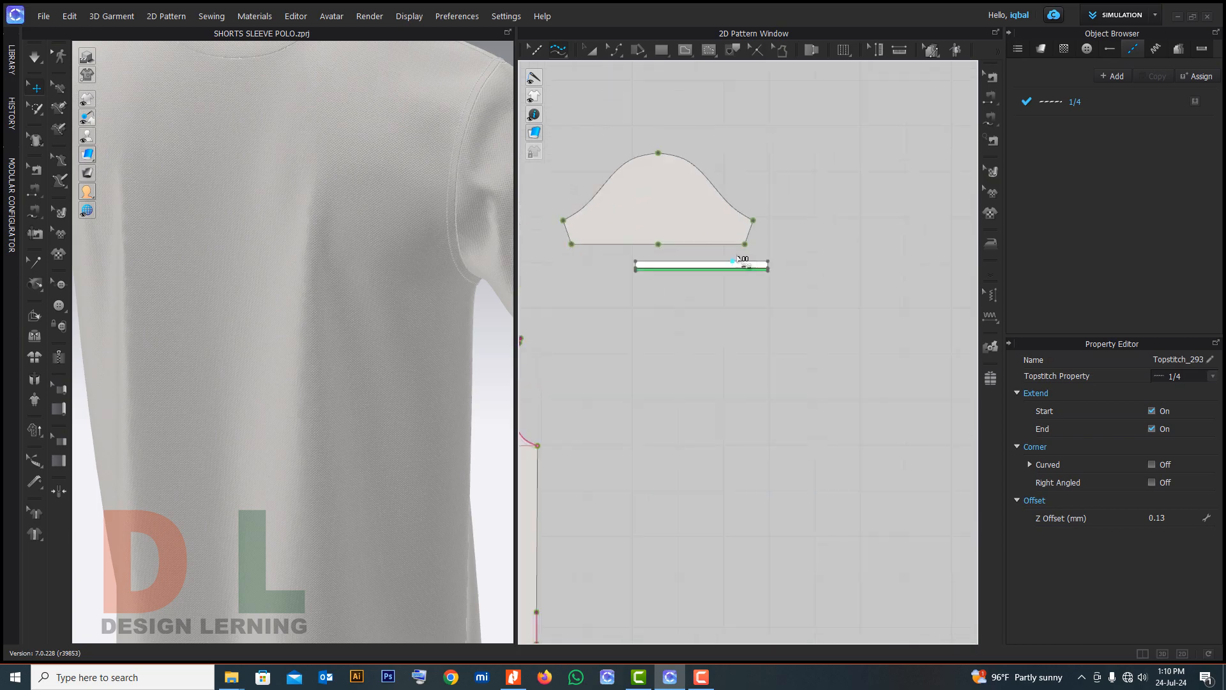
scroll(617, 256, "down", 6)
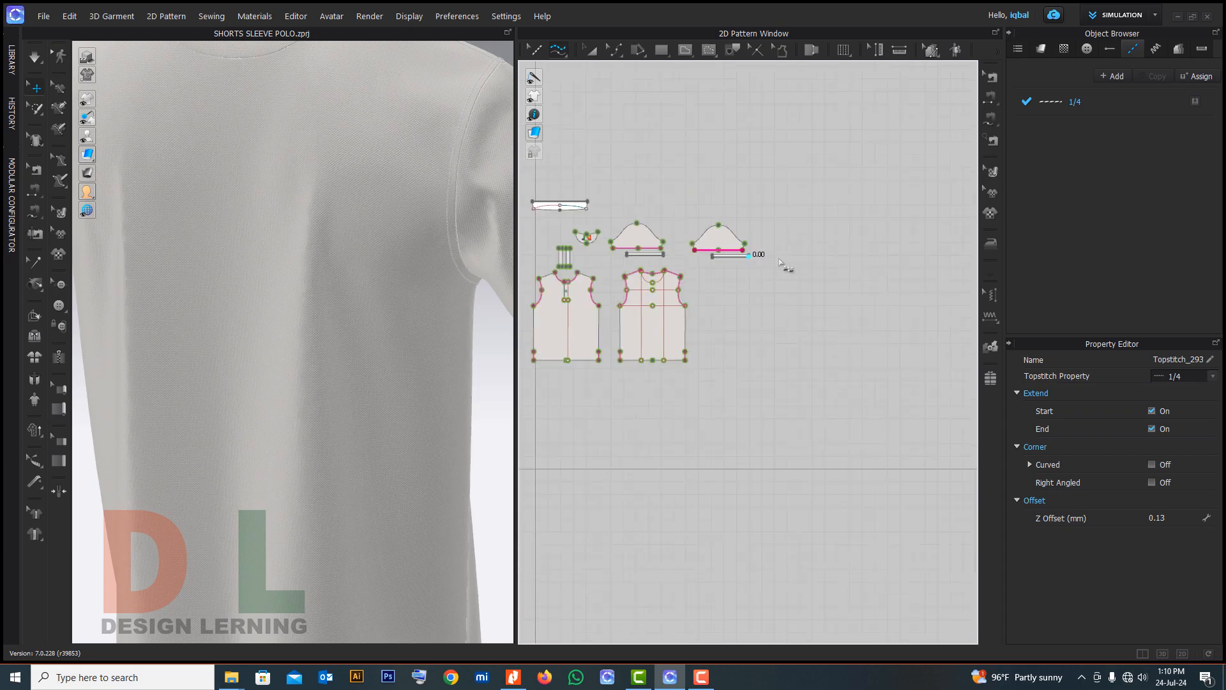
scroll(620, 259, "up", 6)
scroll(319, 298, "down", 5)
right_click_drag(249, 306, 580, 294)
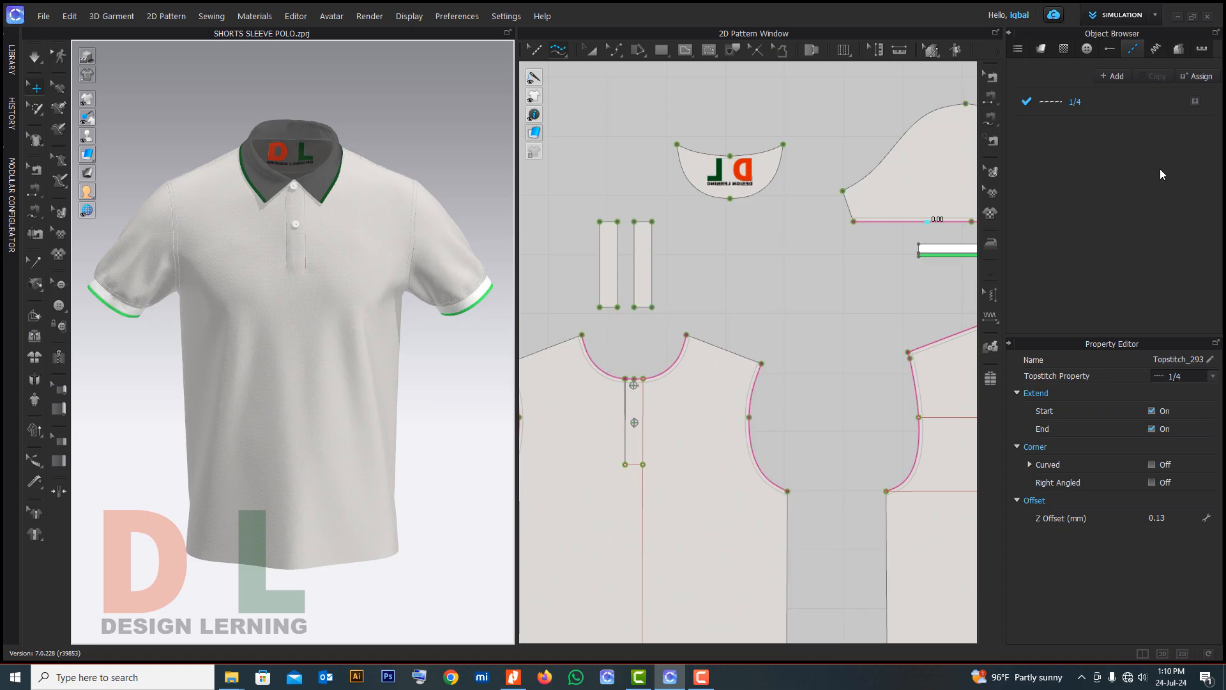
Add a new topstitch style and name it 1/16
left_click(1113, 77)
double_click(1113, 132)
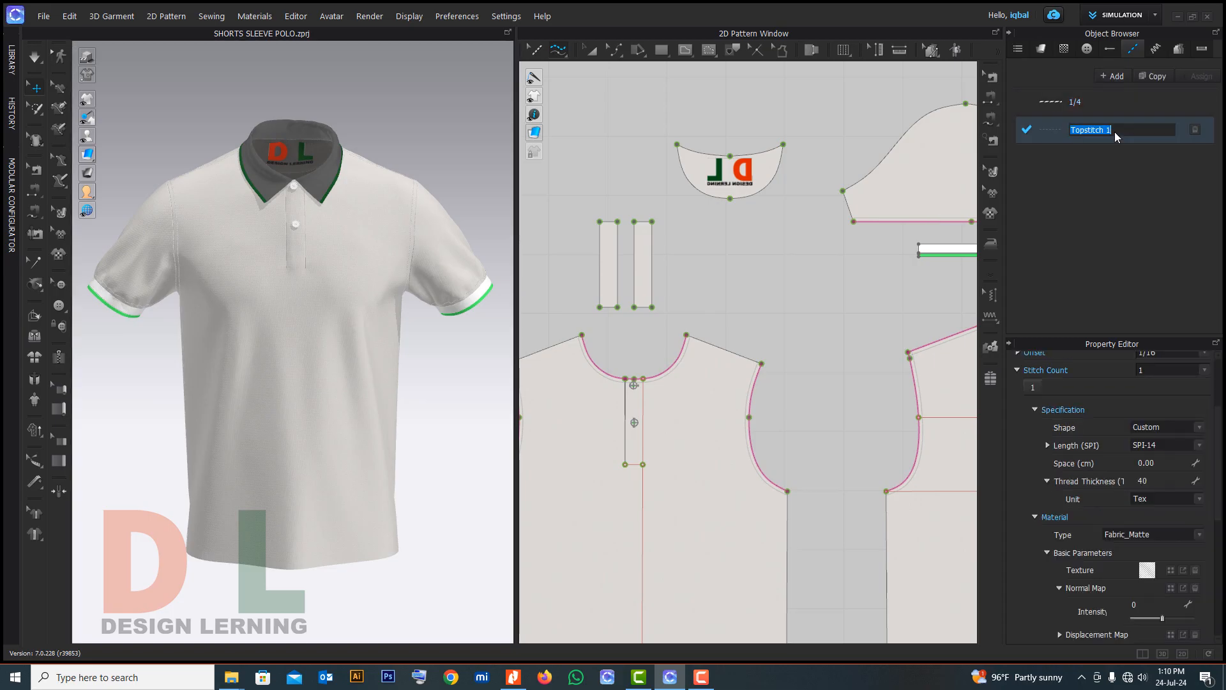
type("1/16")
key("Return")
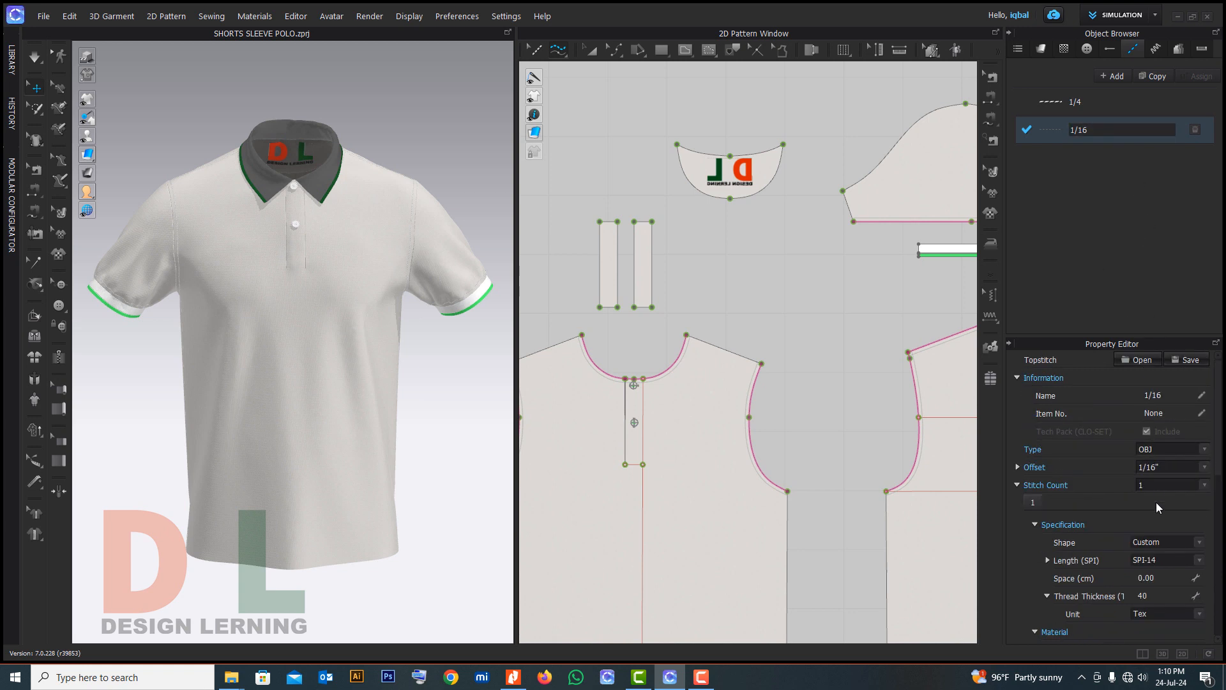
Set the 1/16 topstitch's thread thickness to 300 Tex and its stitch length to SPI-9
scroll(1153, 492, "down", 2)
double_click(1163, 518)
type("300")
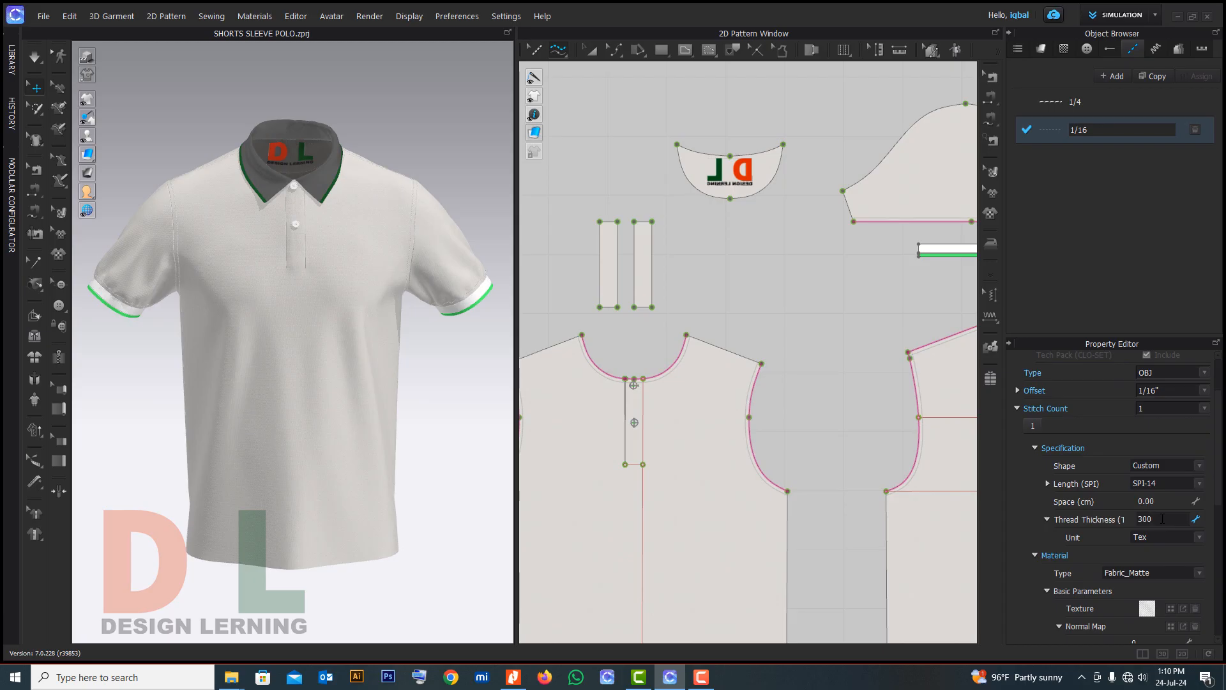
left_click(1199, 484)
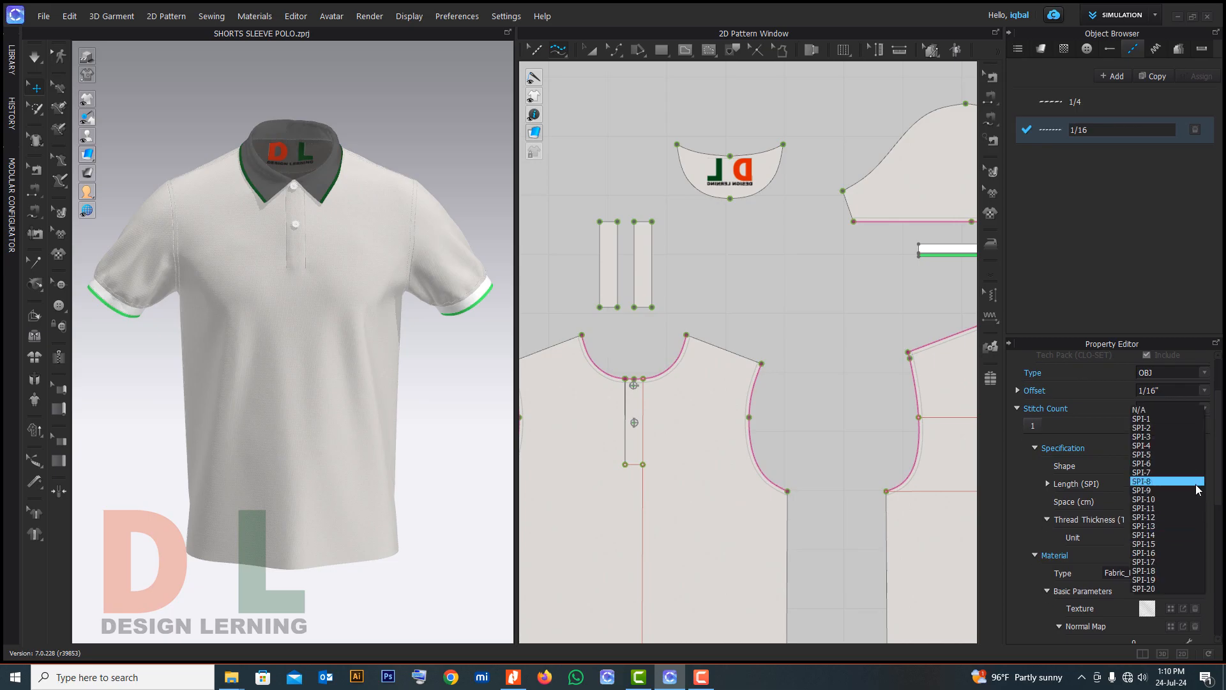
left_click(1146, 490)
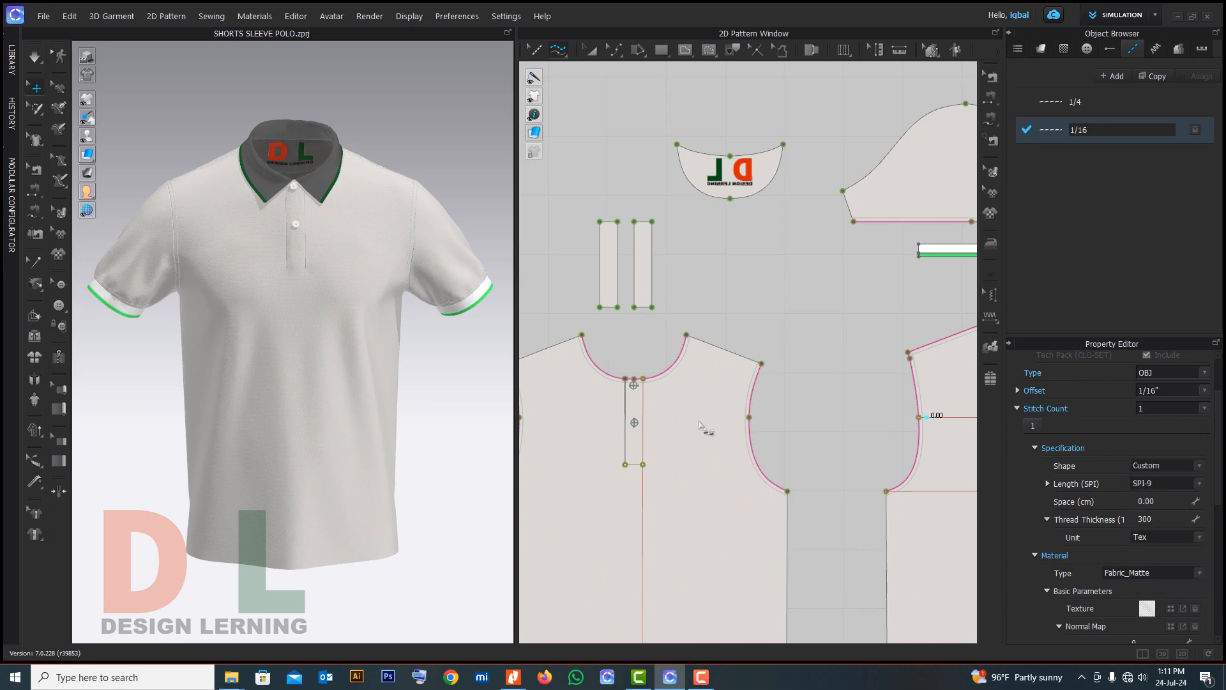
Add a 1/16 free topstitch down the placket opening edge on the front piece, from the neckline to the placket's lower end
scroll(824, 414, "down", 2)
scroll(728, 416, "up", 6)
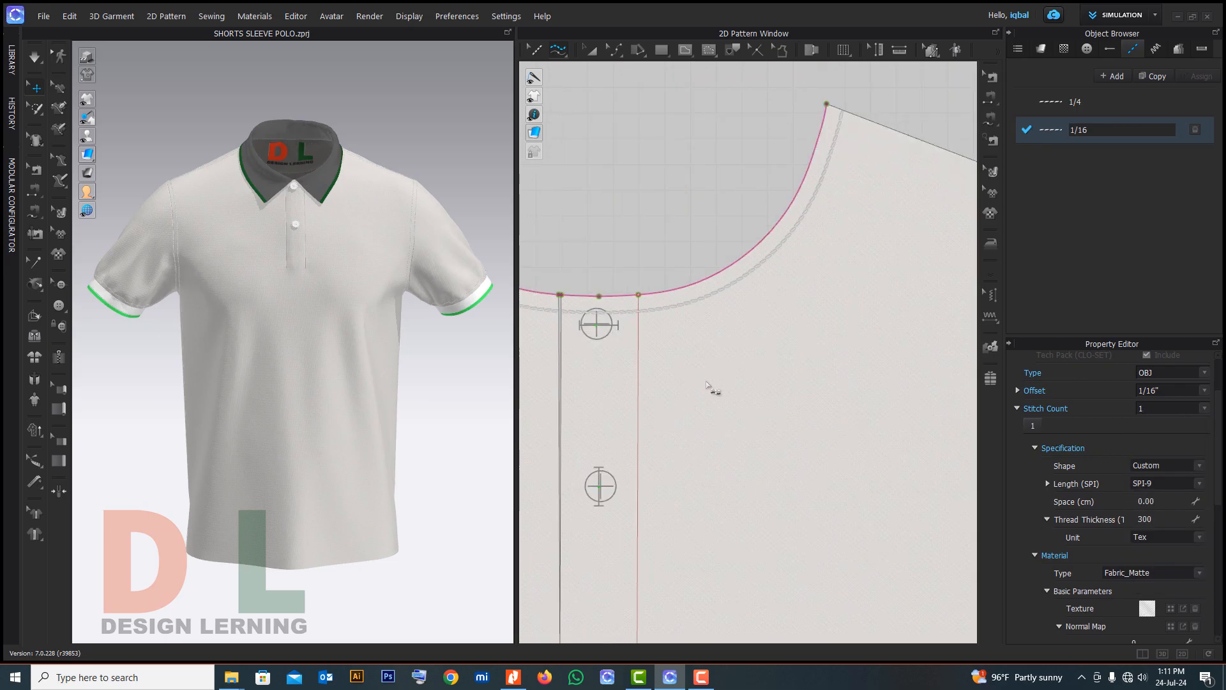
scroll(680, 399, "down", 3)
scroll(664, 392, "up", 2)
left_click(733, 315)
left_click(733, 539)
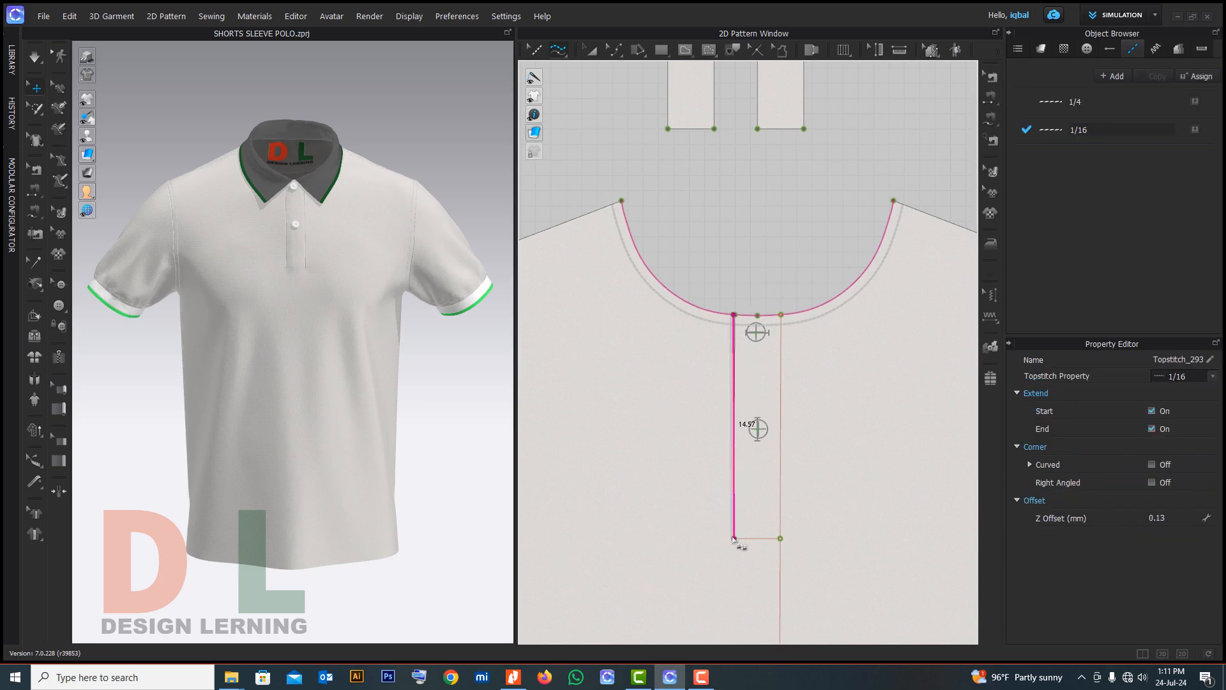
Add a 1/16 free topstitch down the placket's other long edge on the front piece, from the neckline to the placket's lower end
scroll(793, 447, "up", 3)
left_click(764, 154)
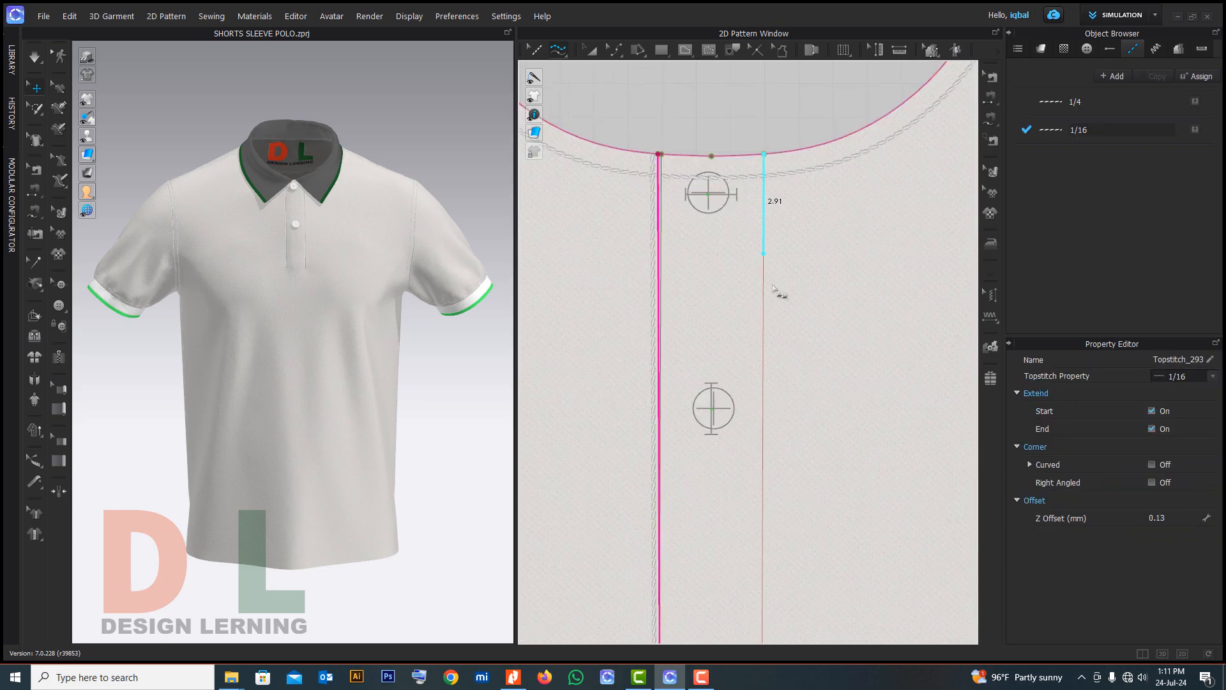
scroll(790, 523, "down", 4)
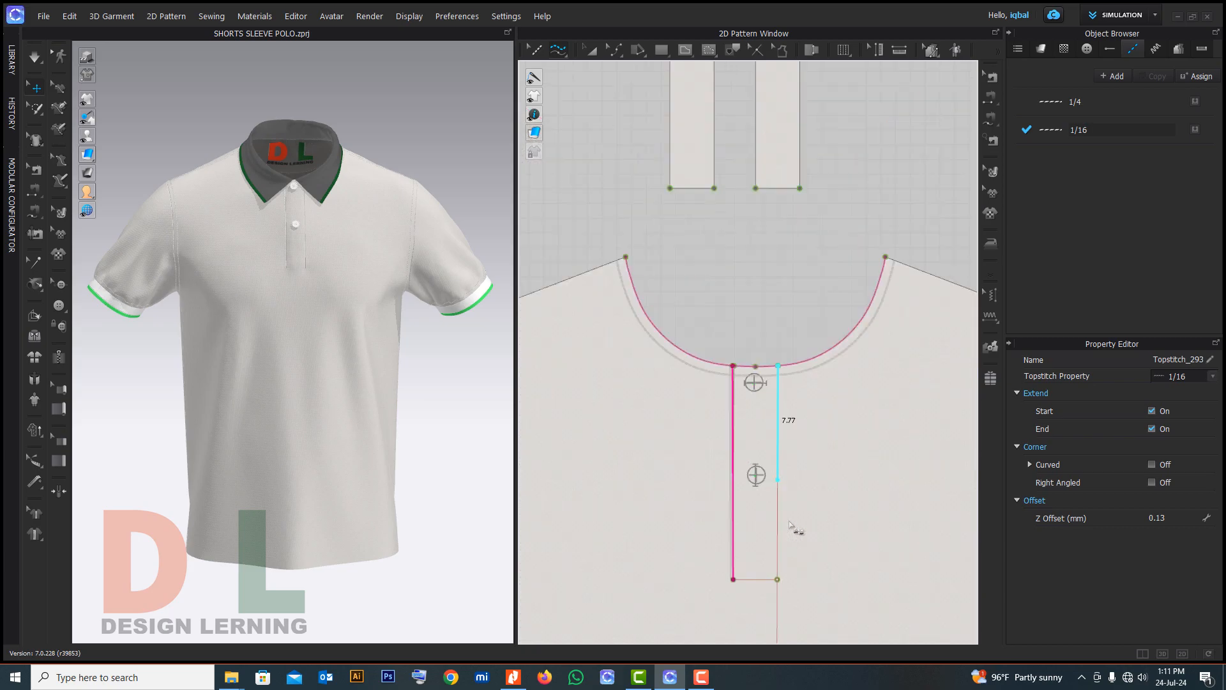
left_click(779, 568)
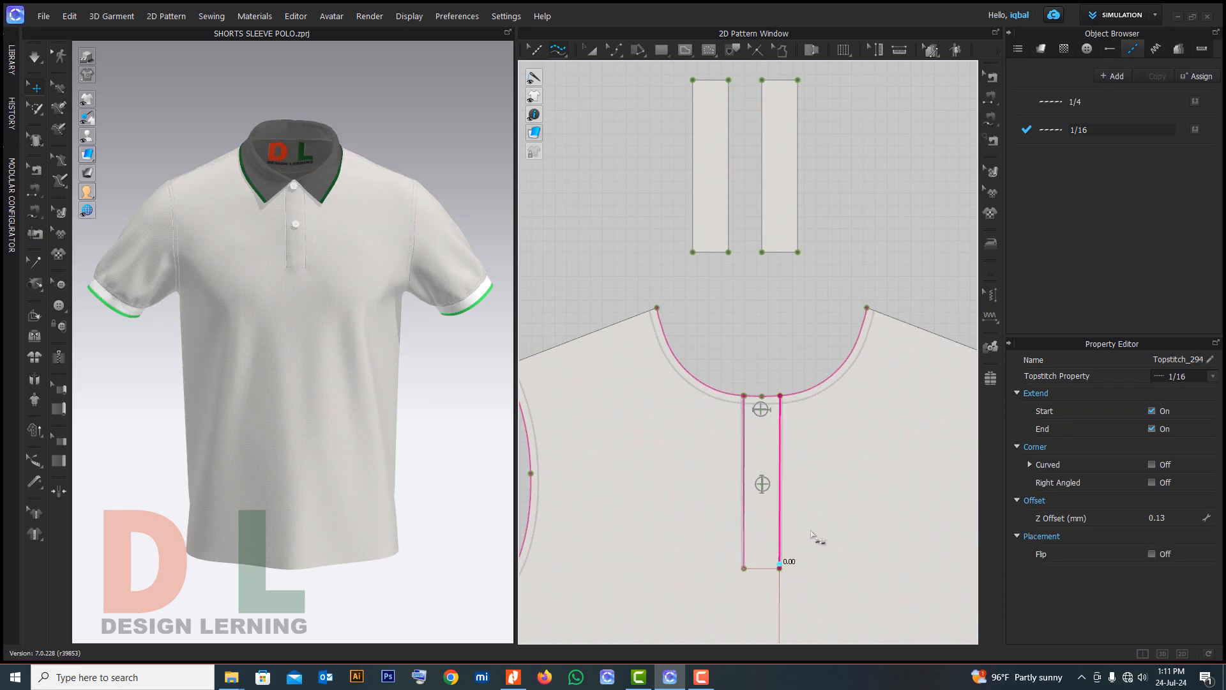
Add a 1/16 free topstitch across the placket's lower edge and flip it to the inside of the placket
scroll(780, 567, "down", 3)
scroll(794, 533, "up", 6)
scroll(689, 467, "down", 3)
scroll(716, 470, "up", 3)
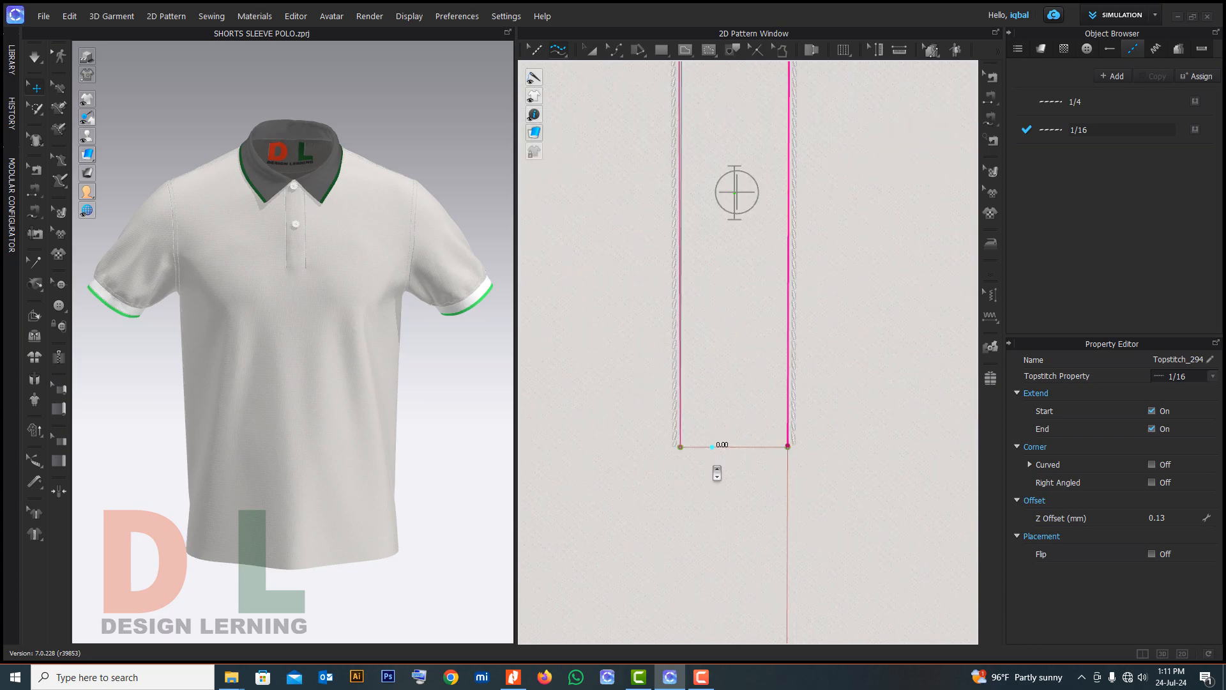
scroll(301, 254, "up", 5)
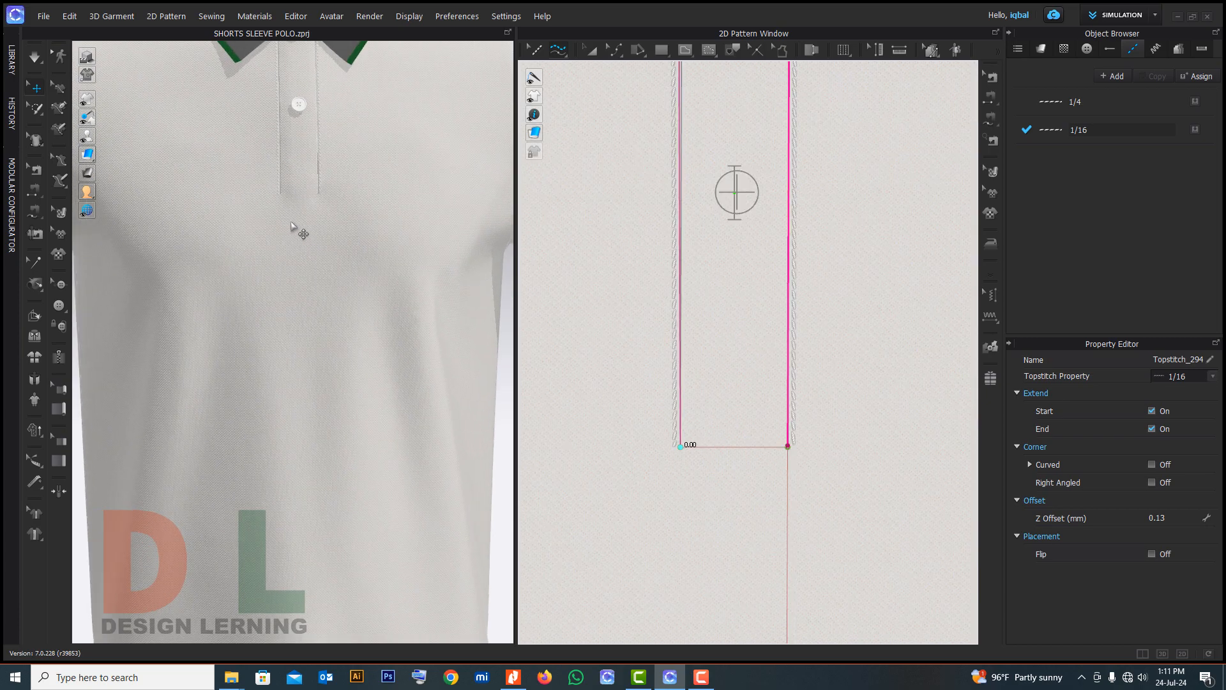
scroll(729, 472, "up", 3)
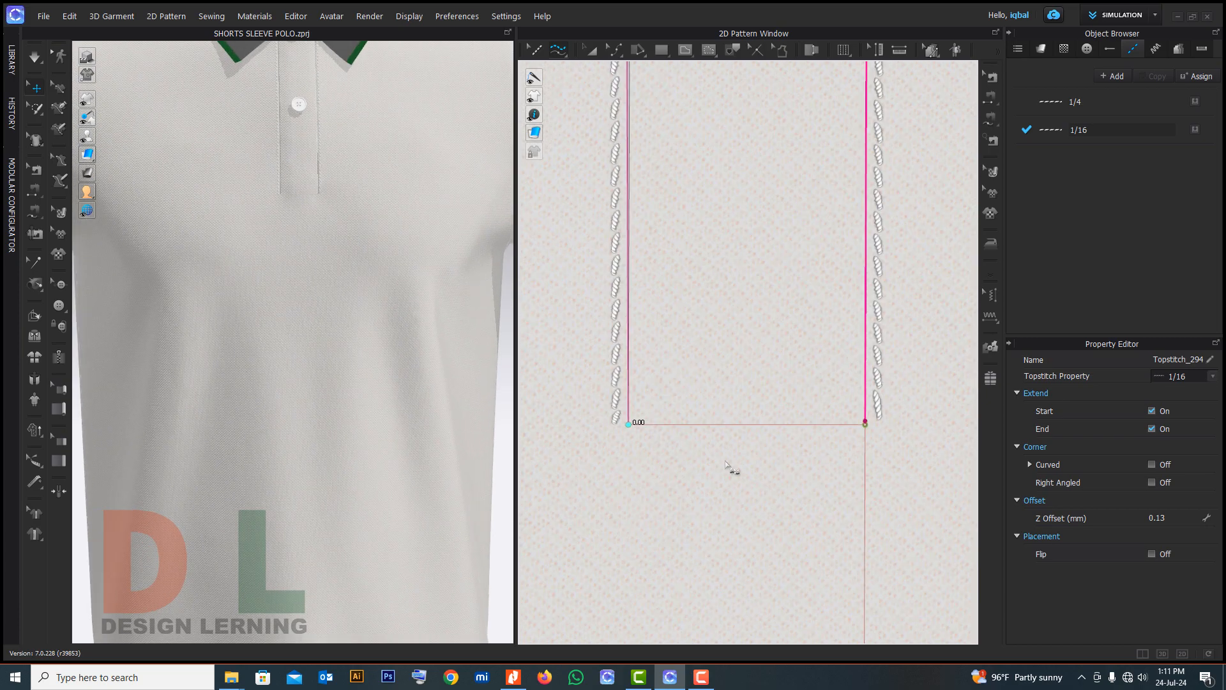
left_click(865, 424)
left_click(628, 424)
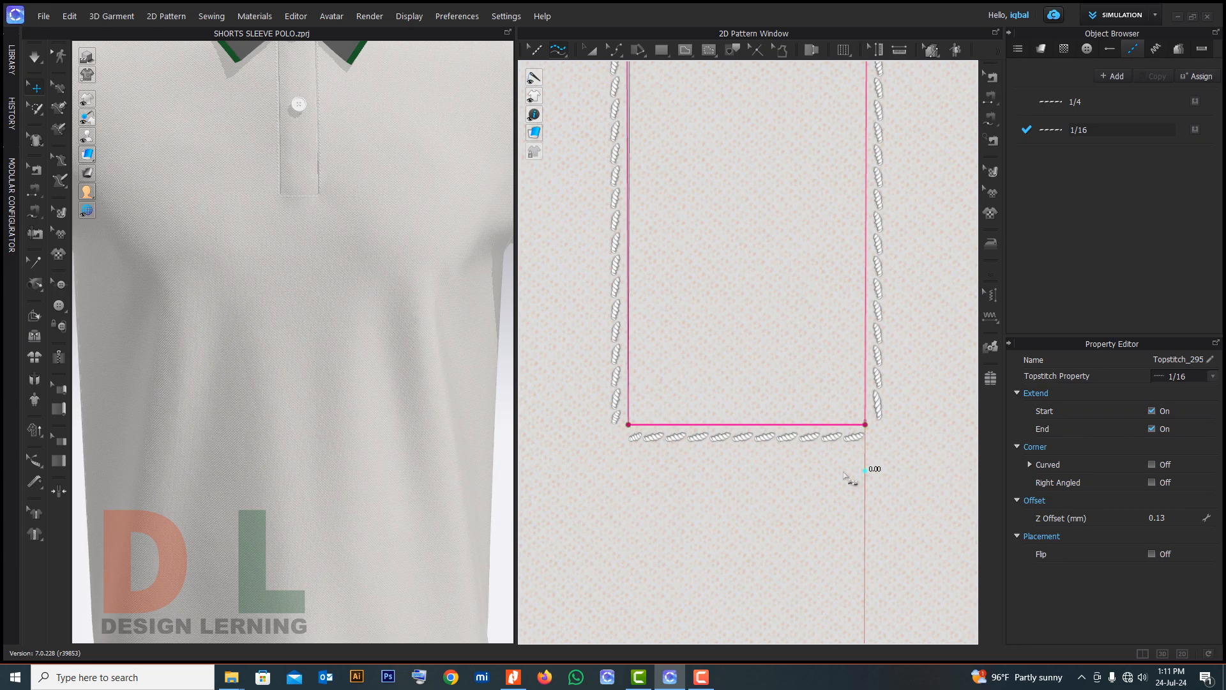
left_click(1154, 554)
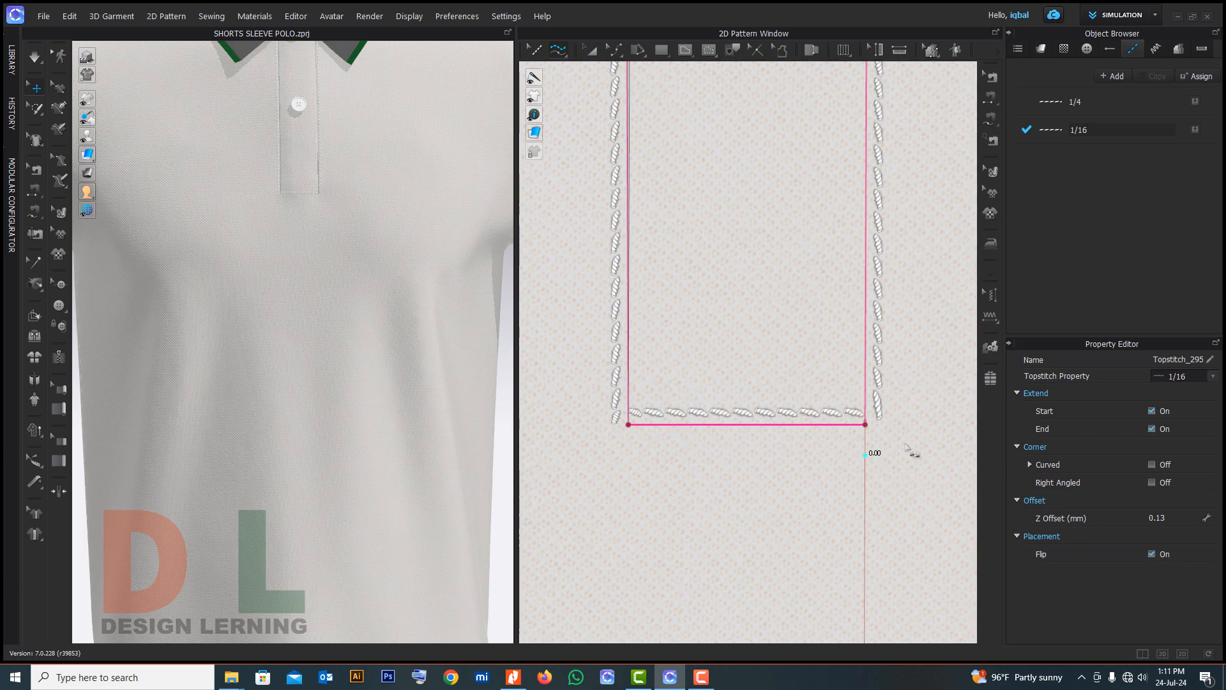
Add a 1/4 free topstitch across the placket's lower edge, flip it inward, and check the stitching on the 3D shirt
scroll(696, 432, "down", 5)
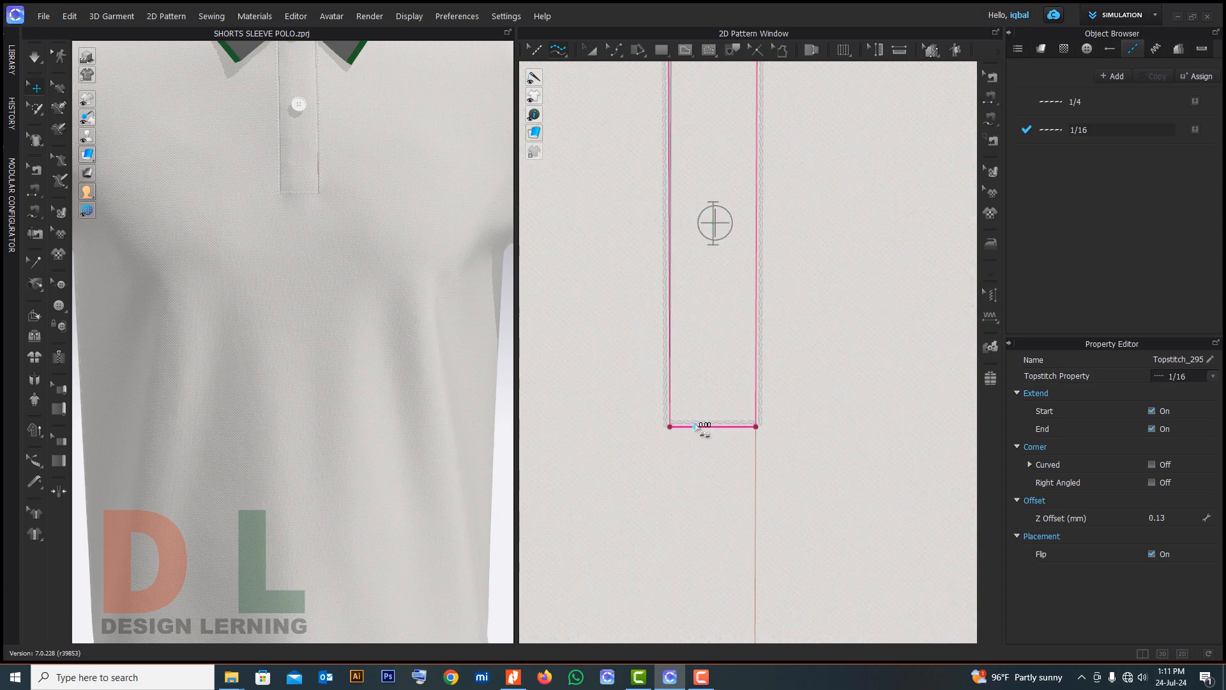
left_click(1080, 102)
scroll(680, 408, "up", 5)
left_click(914, 477)
left_click(668, 476)
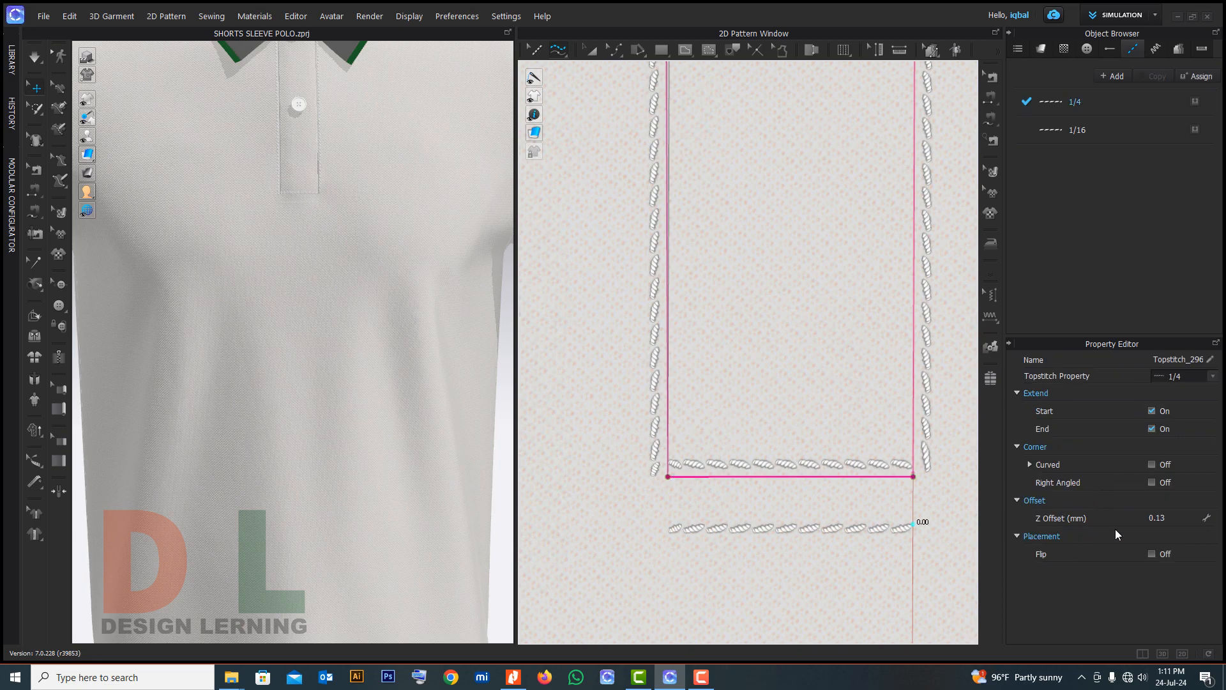
left_click(1152, 554)
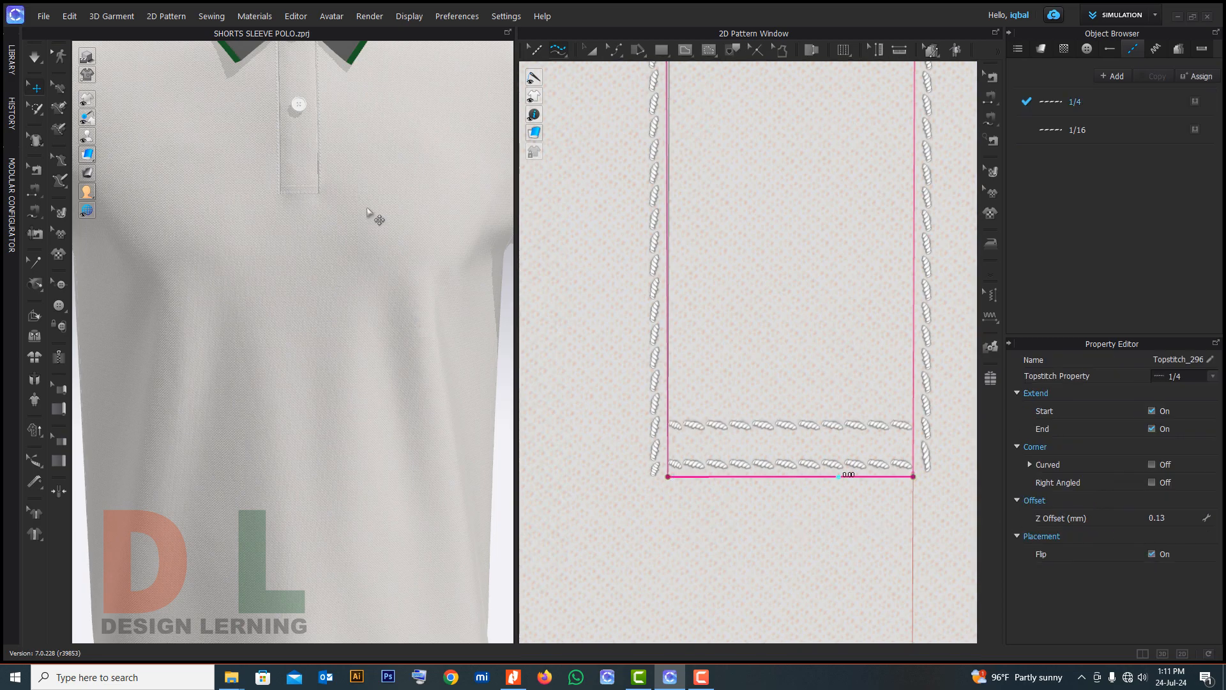
scroll(294, 193, "up", 2)
scroll(293, 191, "up", 4)
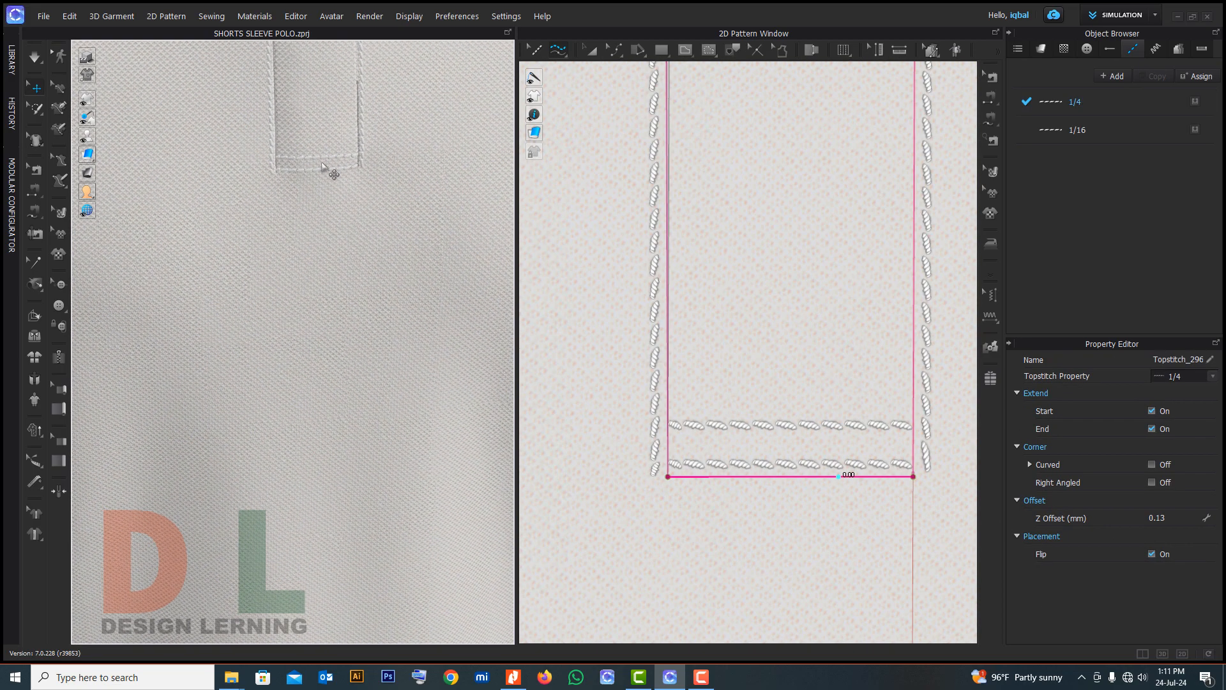
scroll(317, 269, "down", 8)
mouse_move(315, 281)
right_mouse_down()
mouse_move(324, 286)
mouse_move(242, 293)
mouse_move(452, 294)
mouse_move(331, 293)
right_mouse_up()
scroll(325, 291, "down", 3)
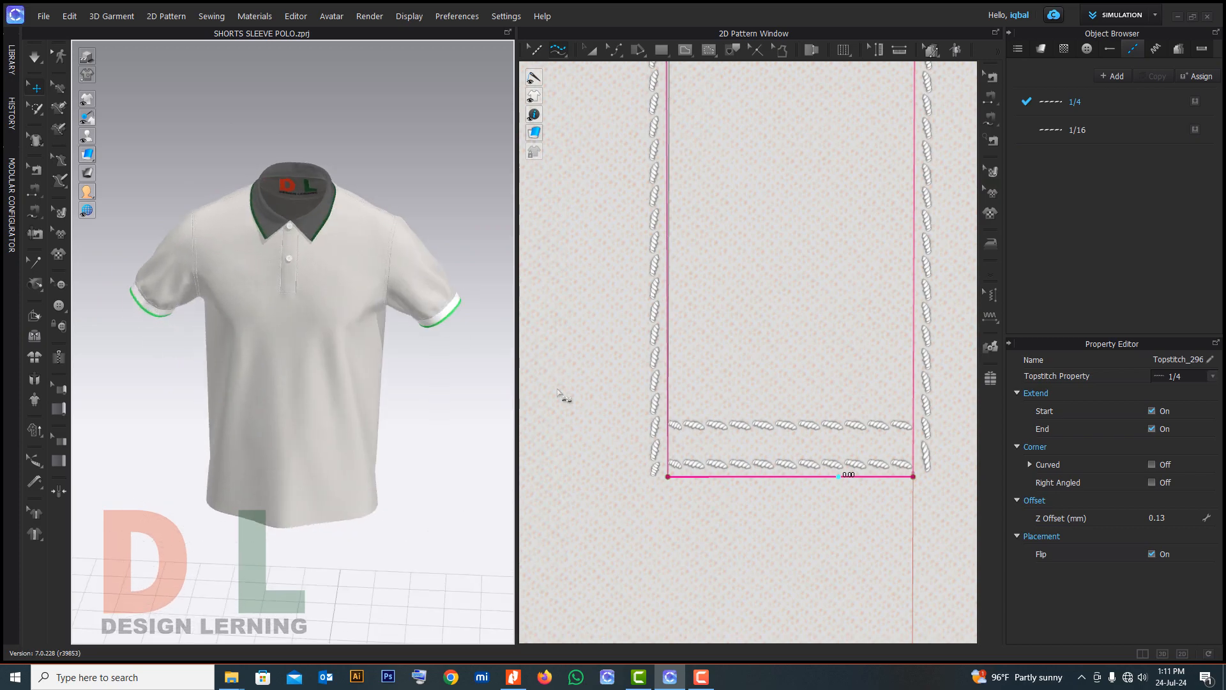
Add a new topstitch style and name it HEM
scroll(641, 402, "down", 10)
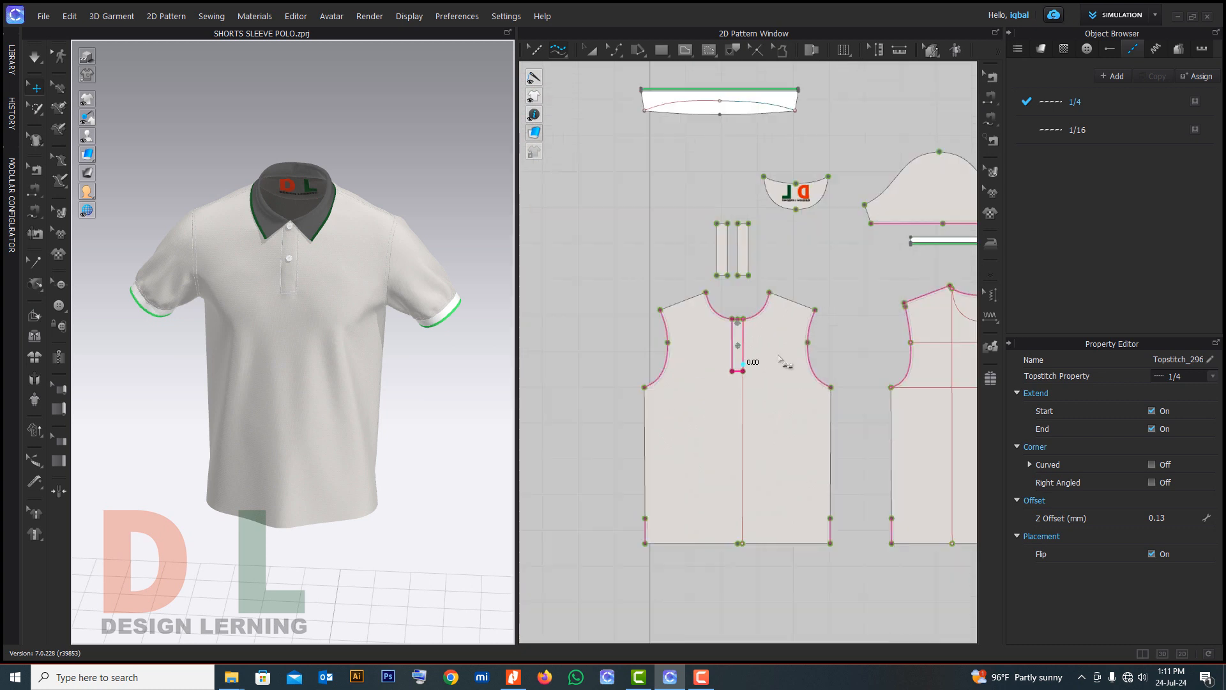
left_click(1117, 76)
double_click(1114, 160)
type("HEM")
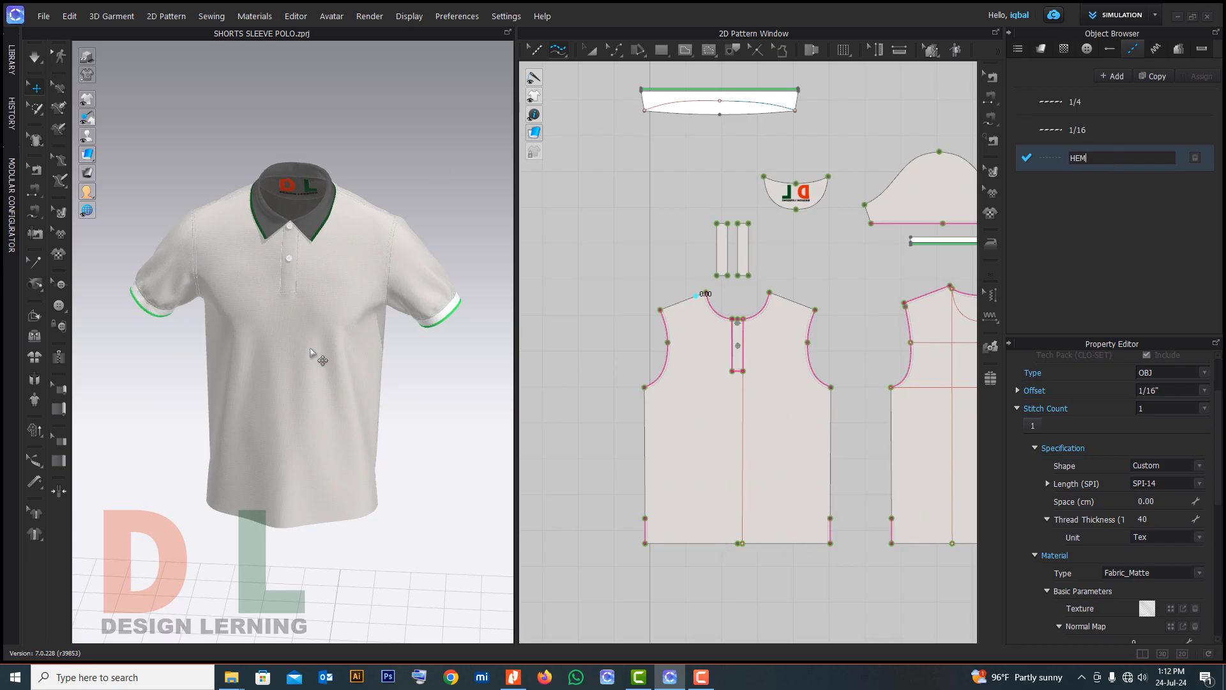
scroll(437, 250, "up", 5)
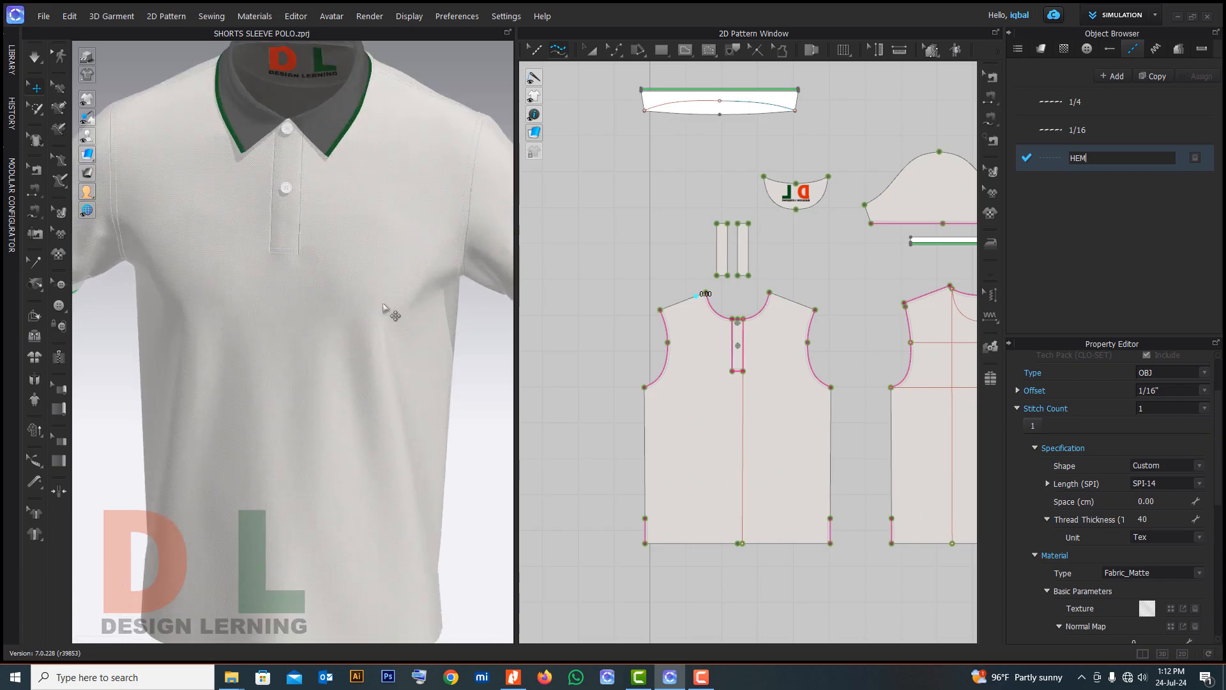
scroll(419, 269, "down", 5)
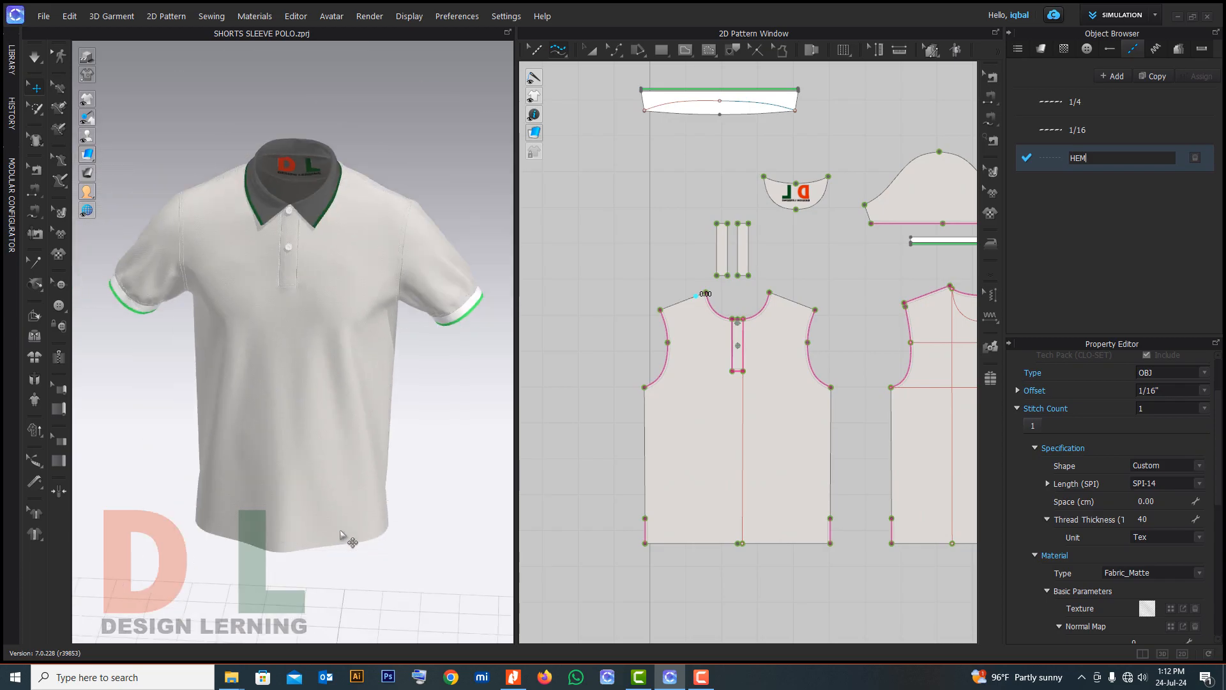
mouse_move(228, 414)
right_mouse_down()
mouse_move(311, 390)
mouse_move(230, 394)
right_mouse_up()
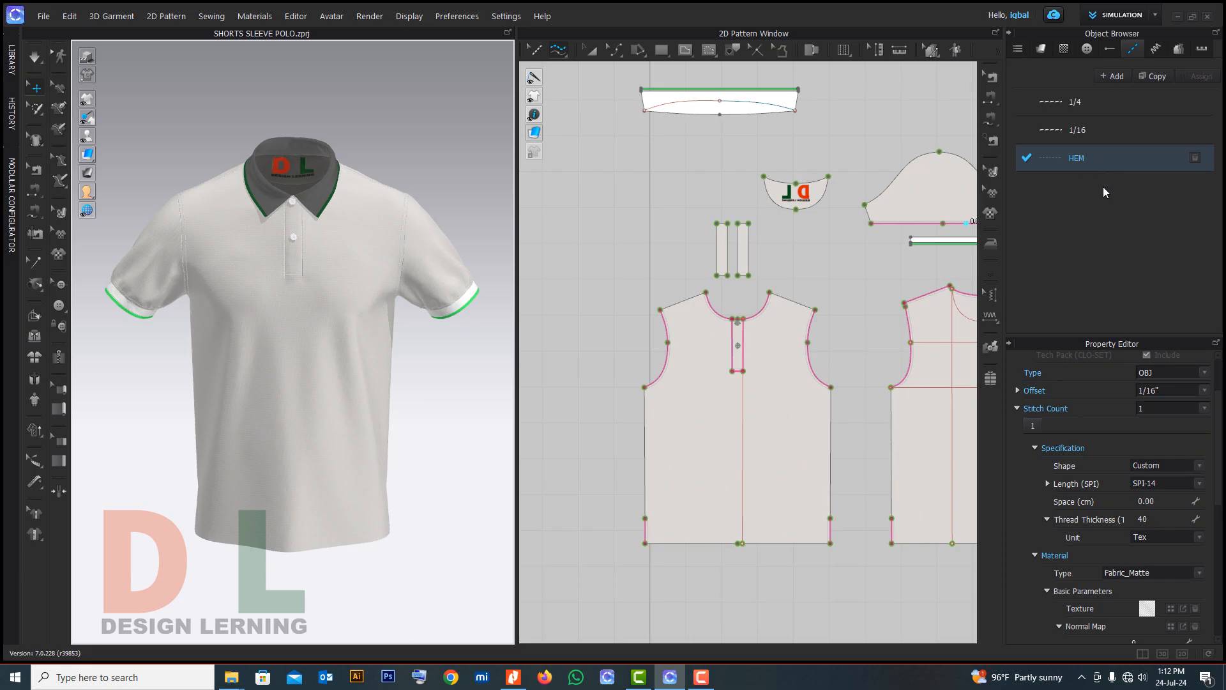
Set the HEM topstitch's offset to 3/4" and its number of lines to 2
left_click(1189, 390)
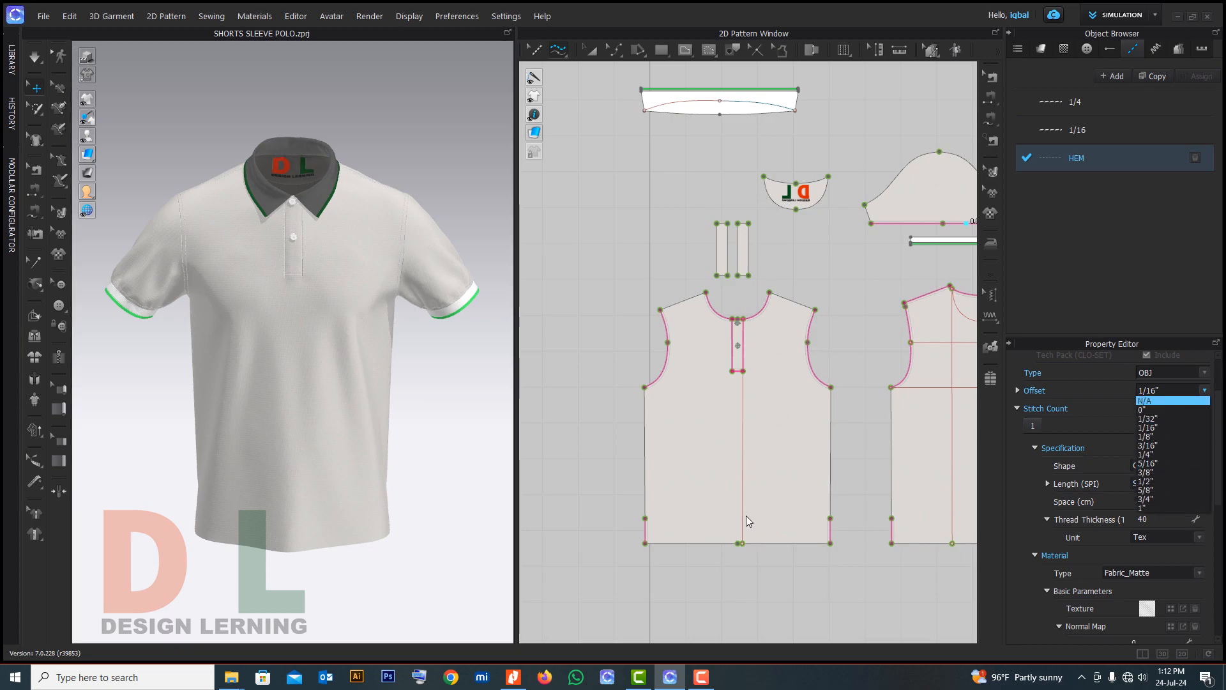
left_click(1149, 499)
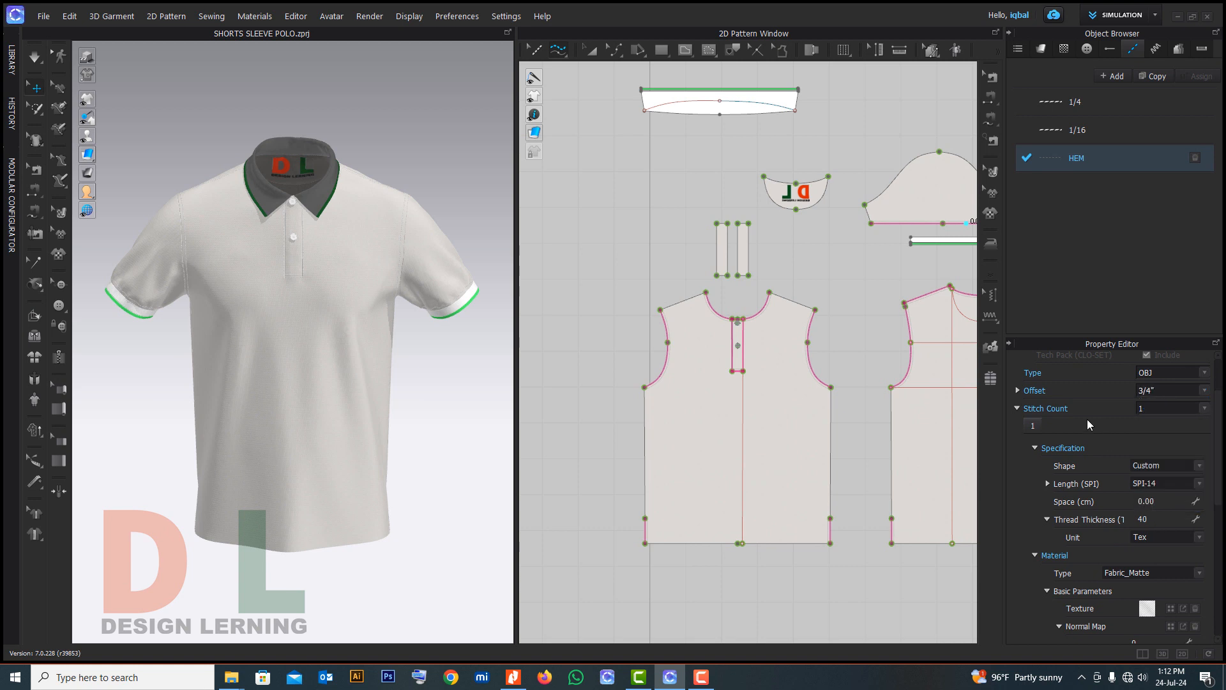
scroll(1088, 424, "down", 5)
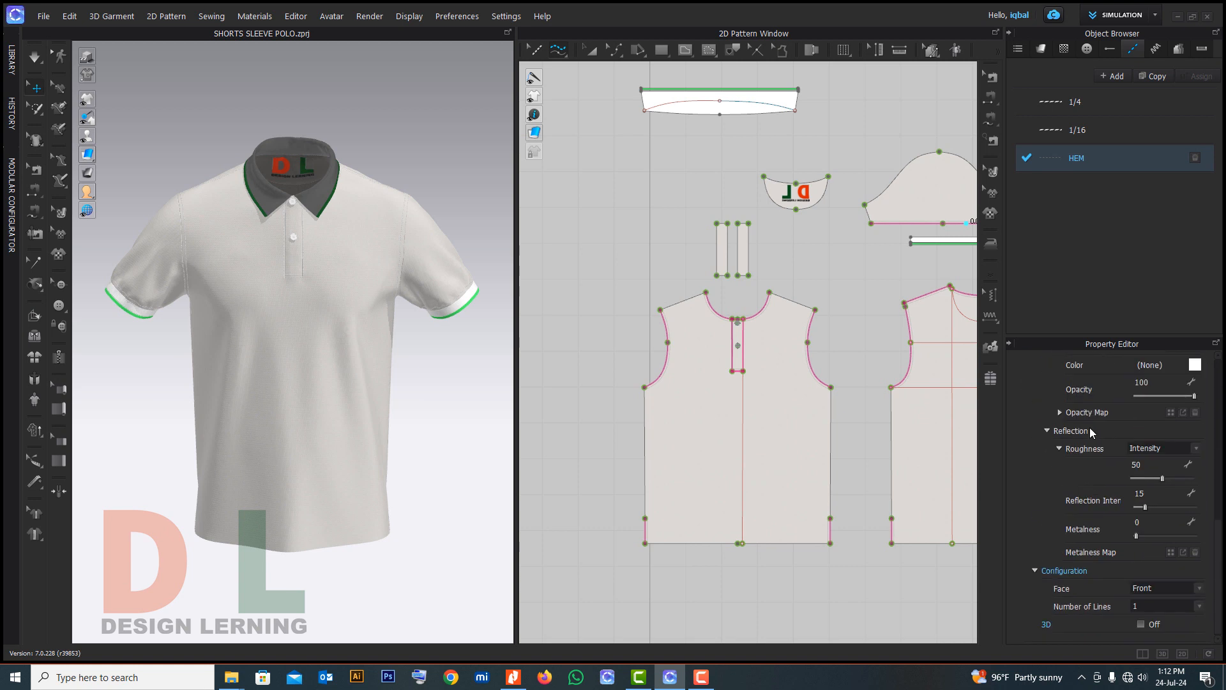
scroll(741, 544, "up", 6)
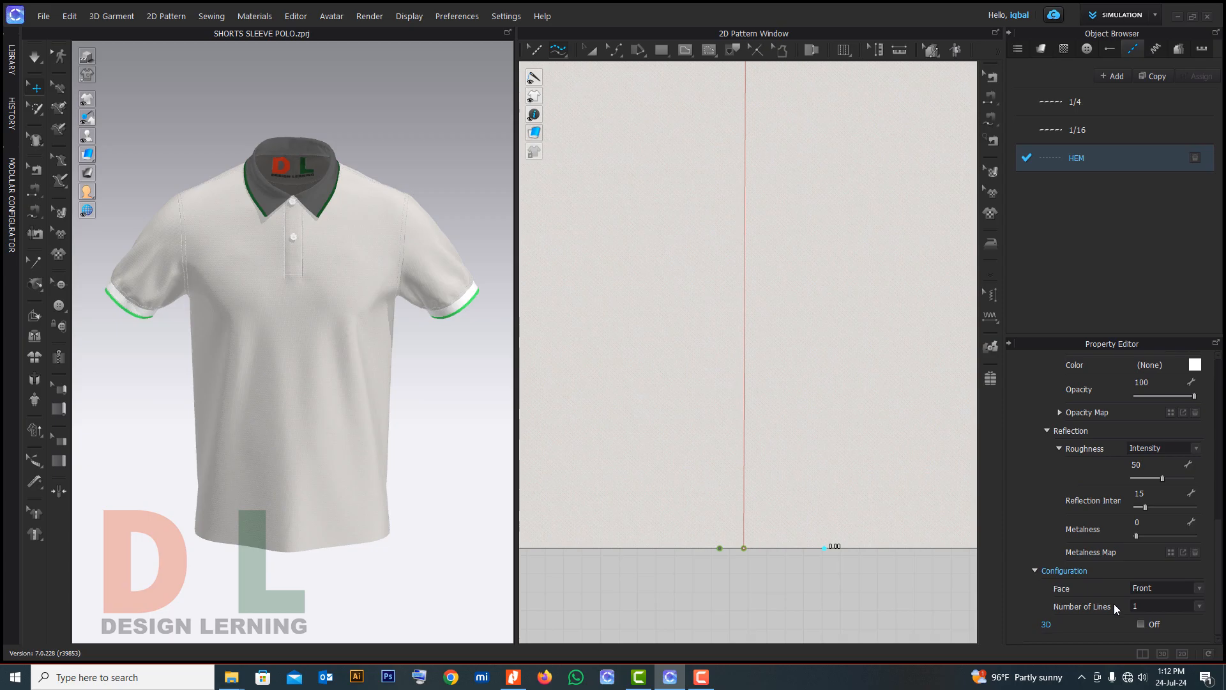
left_click(1199, 607)
left_click(1148, 634)
Add a HEM free topstitch along the full bottom edge of the front piece
scroll(824, 549, "down", 5)
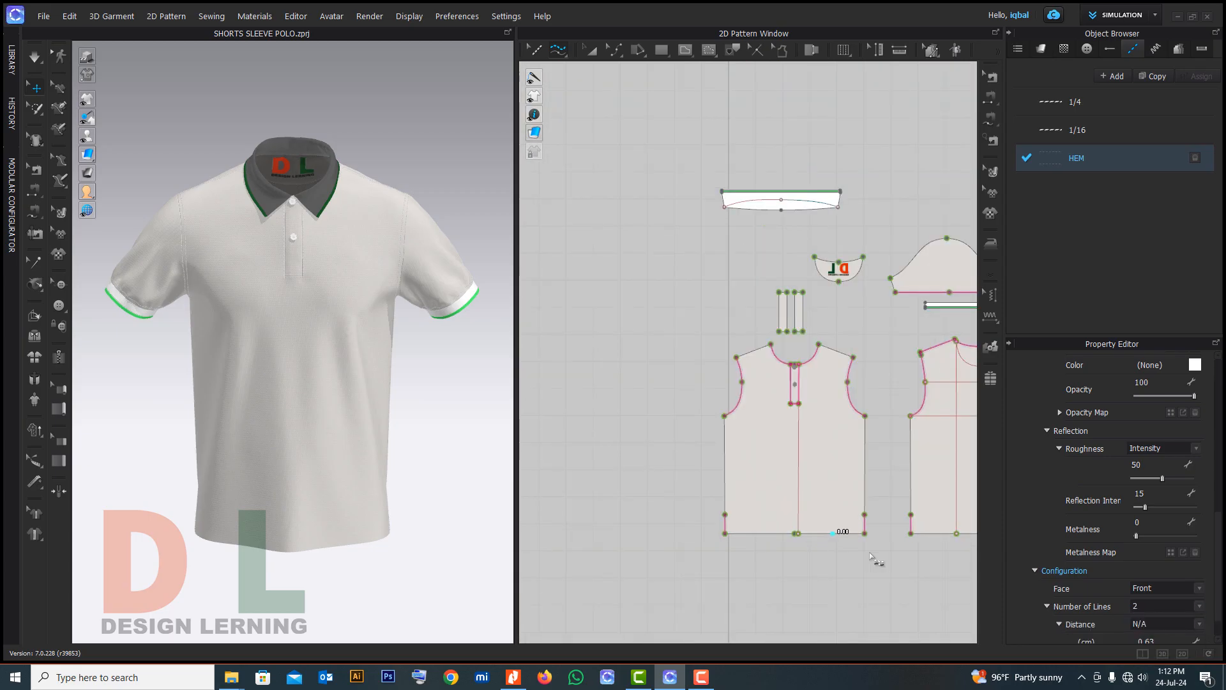
left_click(863, 533)
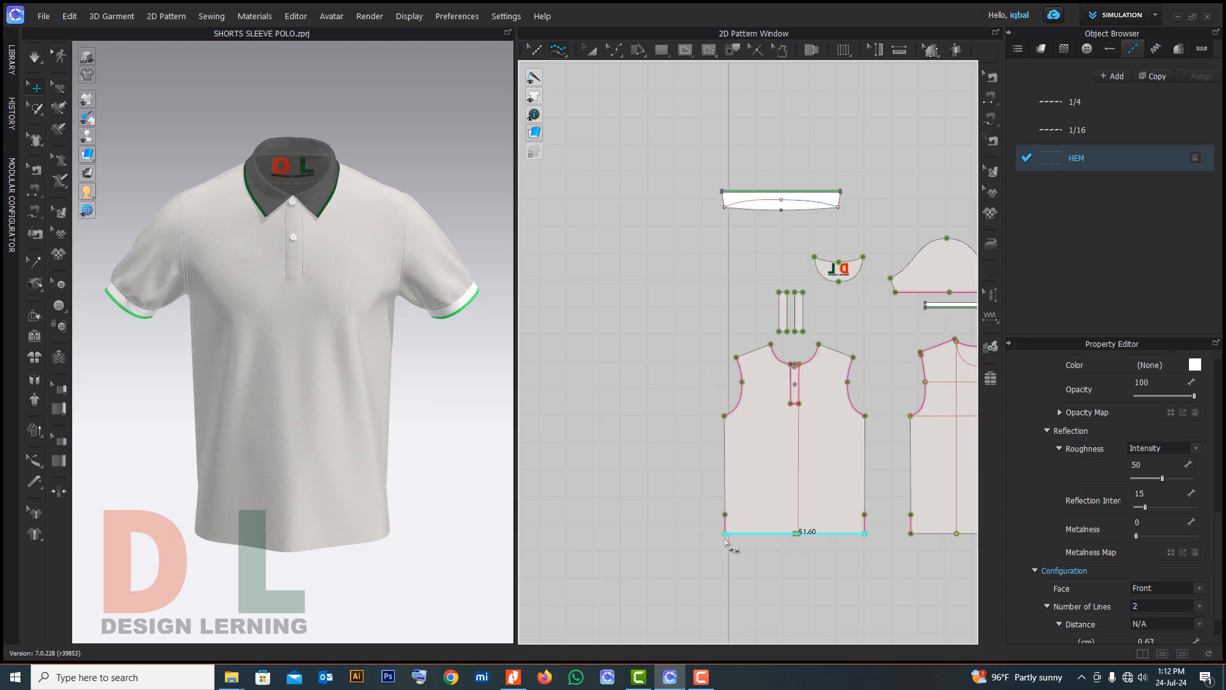
left_click(760, 534)
scroll(760, 534, "up", 5)
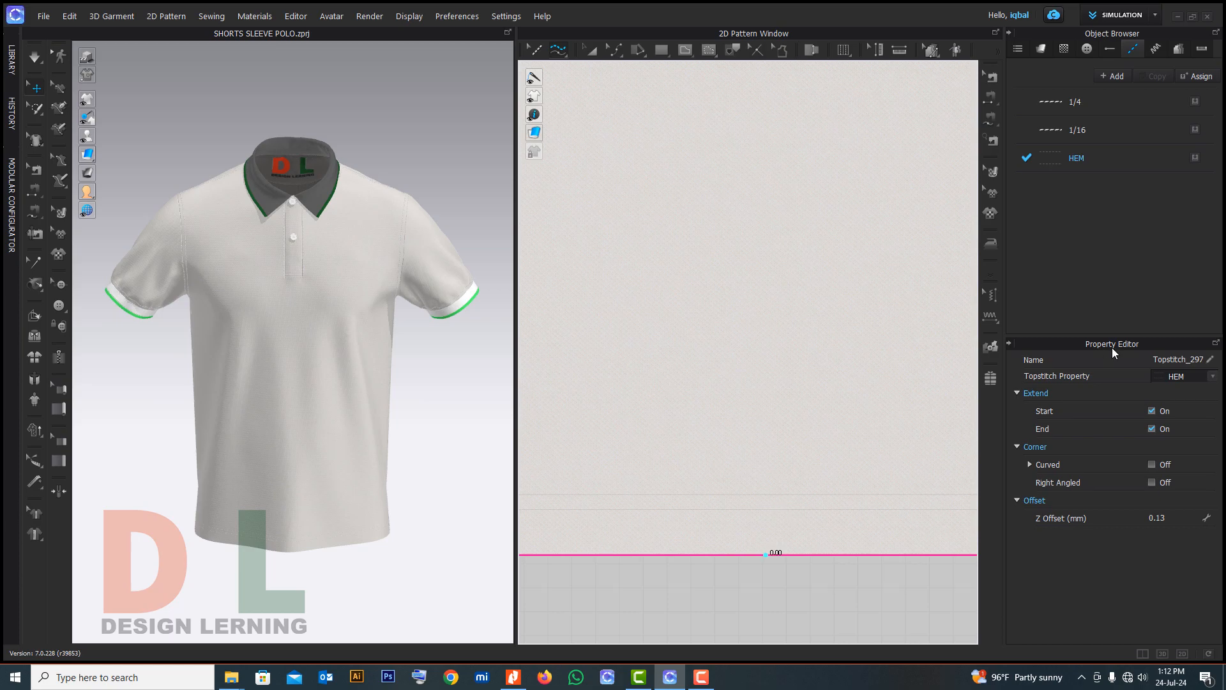
Set the HEM topstitch's stitch length to SPI-9 and its thread thickness to 300 Tex
left_click(1090, 159)
scroll(1111, 463, "down", 5)
scroll(1114, 472, "down", 1)
scroll(1124, 481, "up", 10)
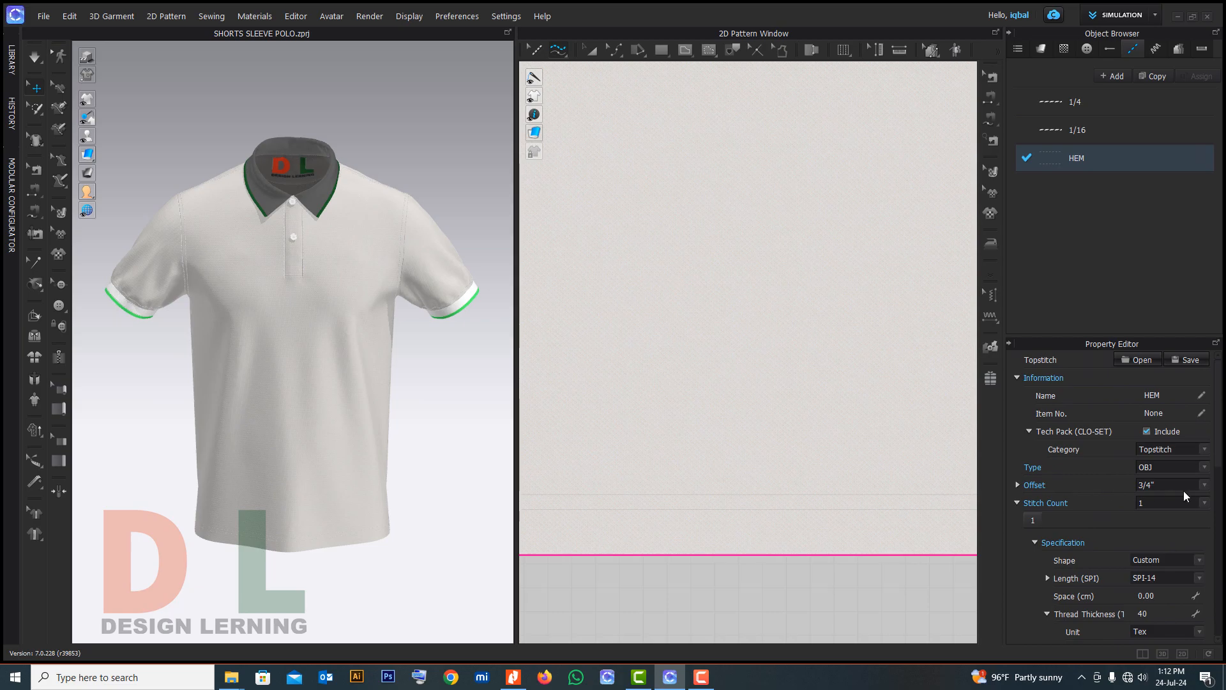
left_click(1201, 579)
left_click(1151, 467)
scroll(1126, 605, "down", 1)
left_click(1155, 574)
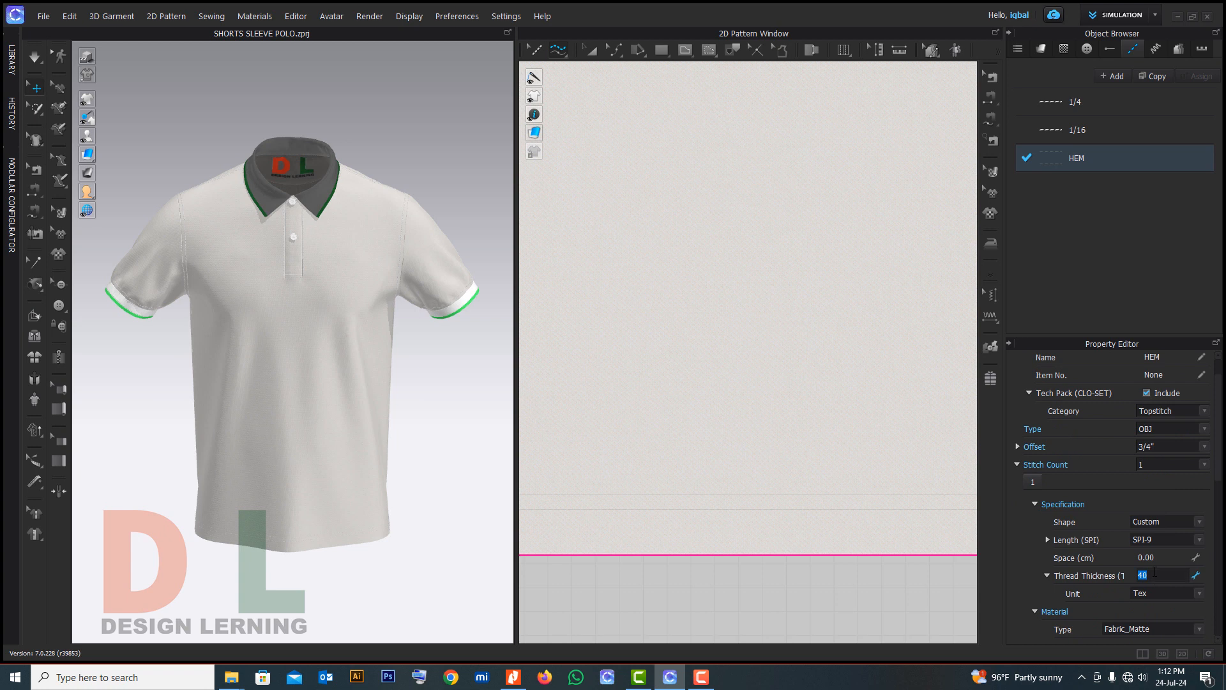
key("Return")
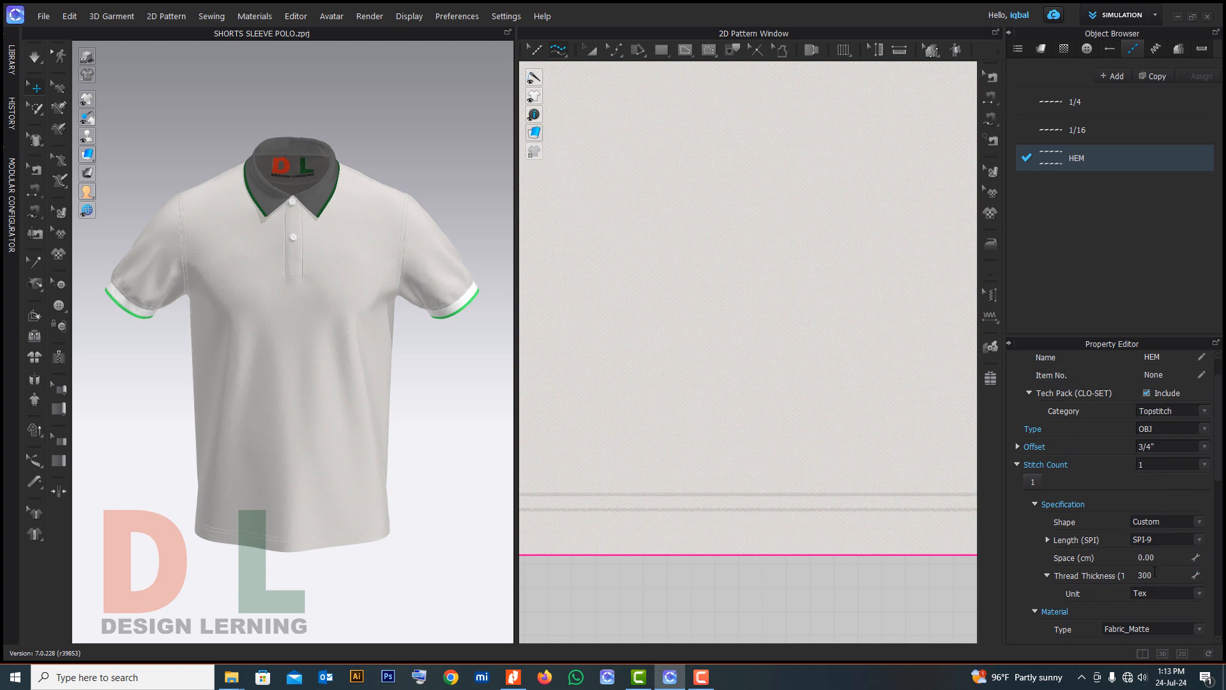
Add a HEM free topstitch along the full bottom edge of the back piece and turn the 3D shirt to its front
right_click_drag(310, 580, 306, 544)
scroll(794, 537, "down", 5)
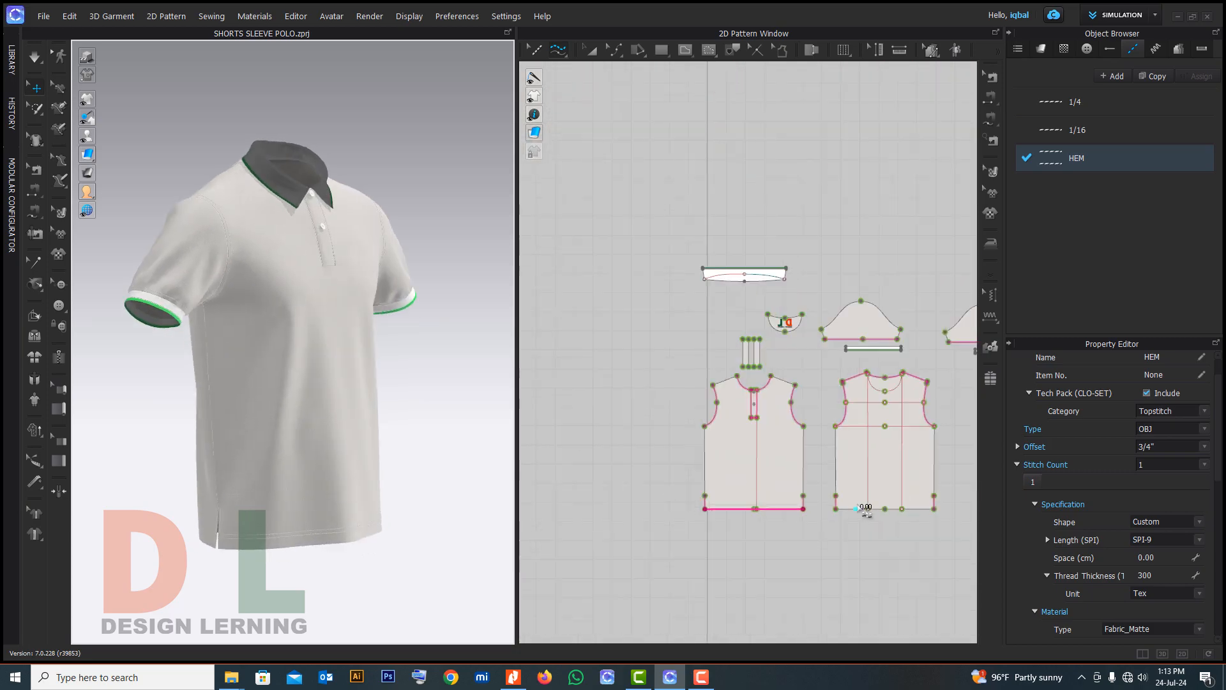
scroll(843, 539, "up", 2)
scroll(845, 540, "down", 3)
scroll(869, 505, "up", 2)
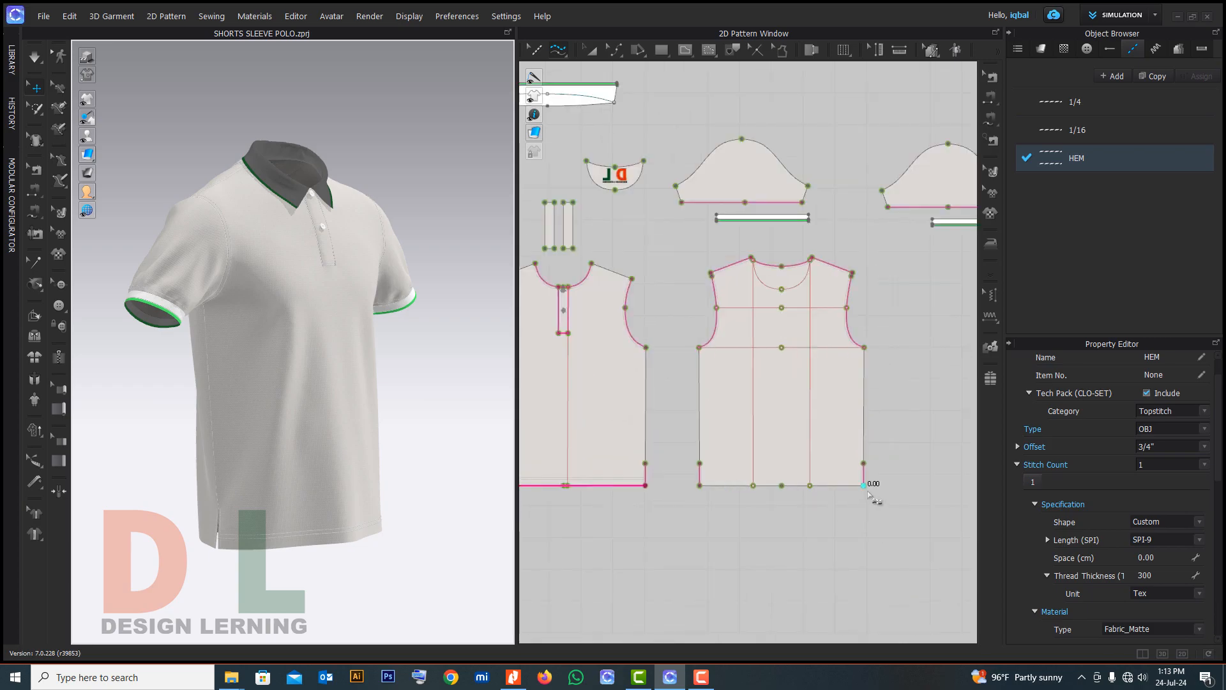
left_click(716, 487)
scroll(760, 476, "up", 4)
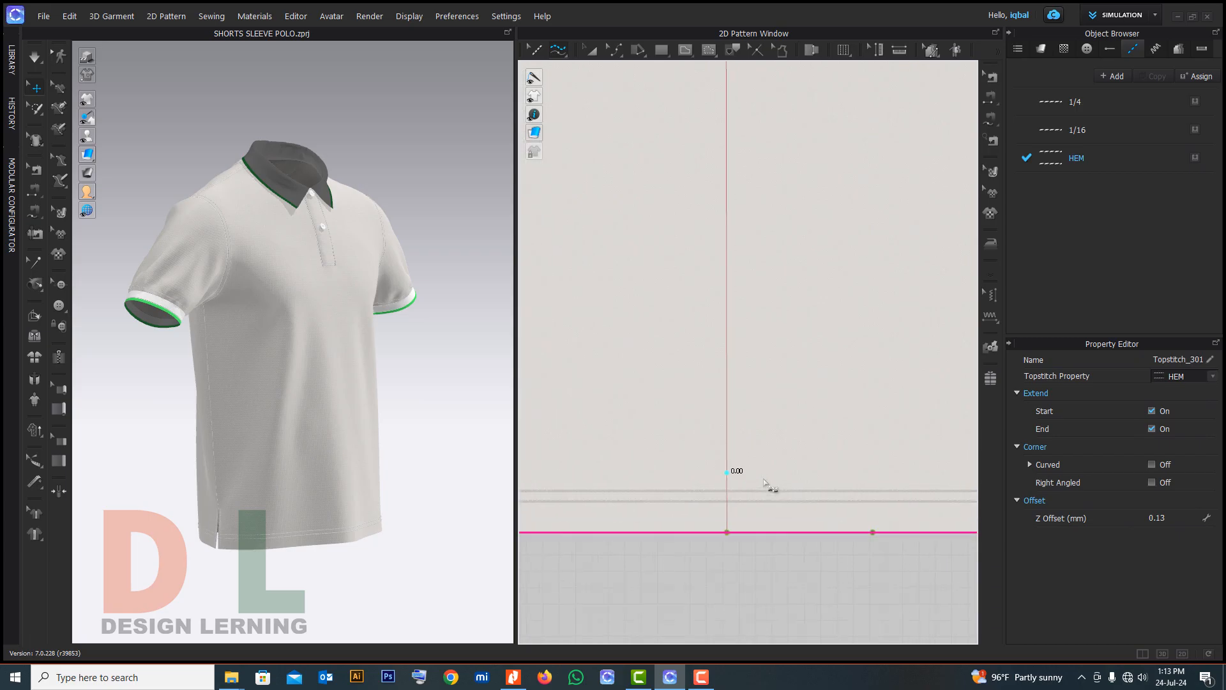
scroll(764, 478, "down", 3)
right_click_drag(287, 481, 195, 473)
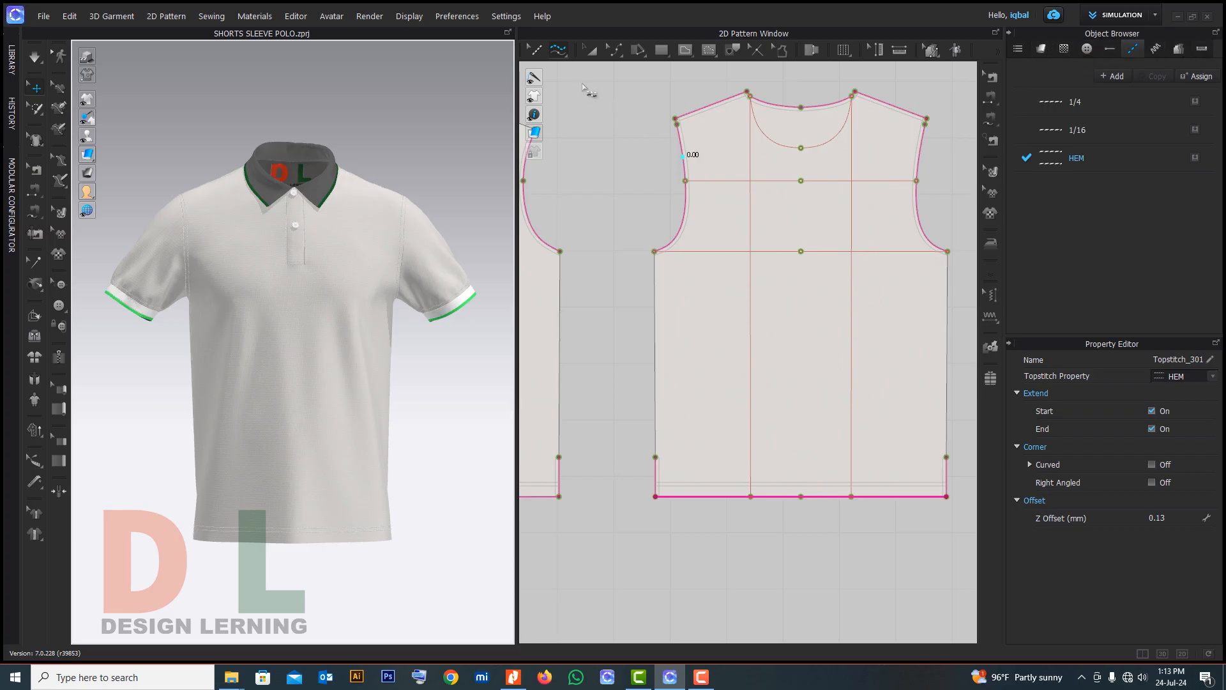
Deselect the back hem topstitch and show the scene's object categories in the Object Browser
left_click(564, 57)
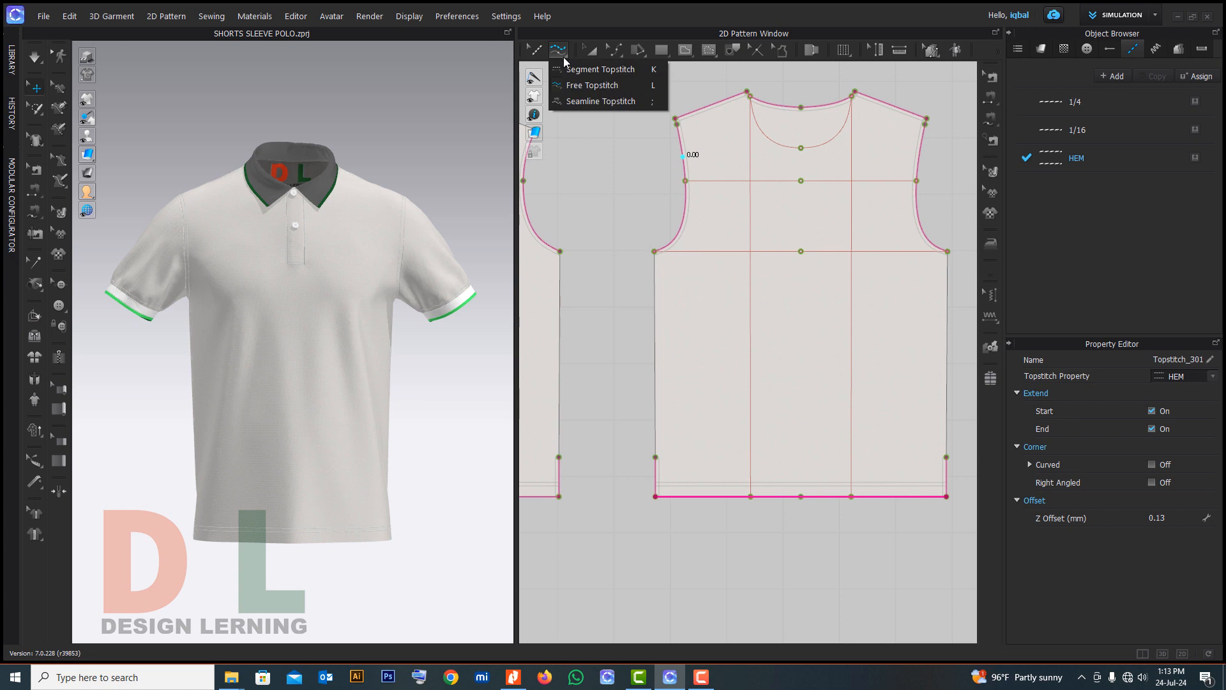
left_click(614, 254)
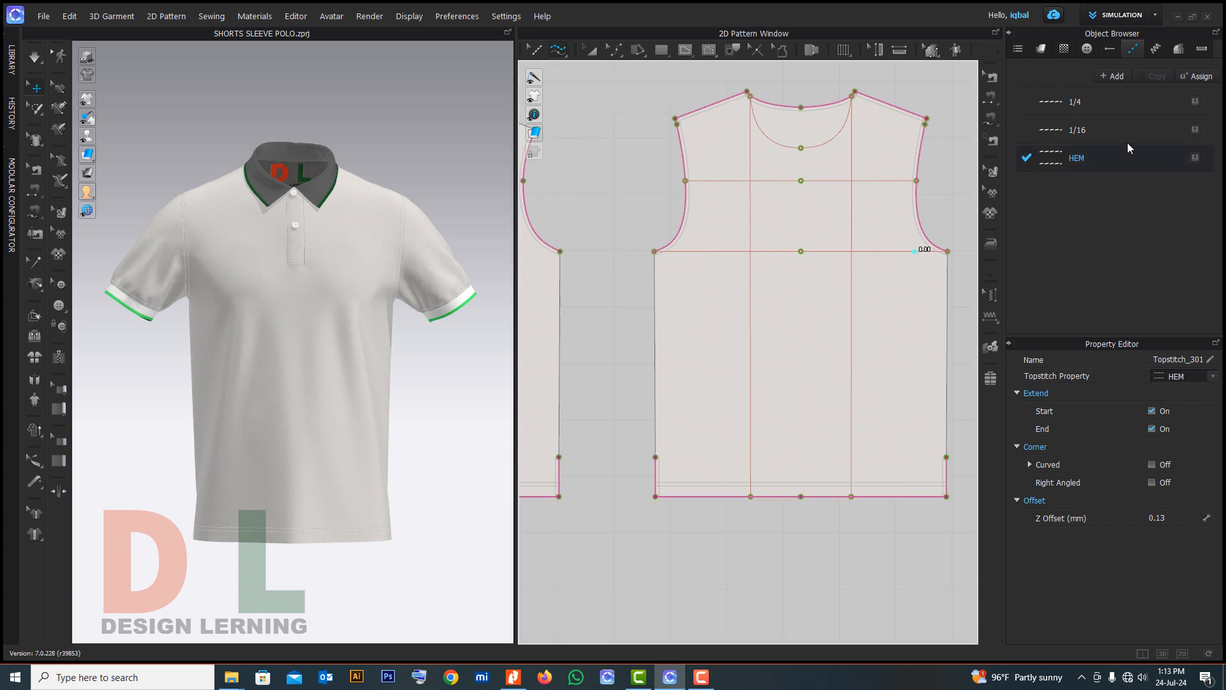
left_click(1021, 49)
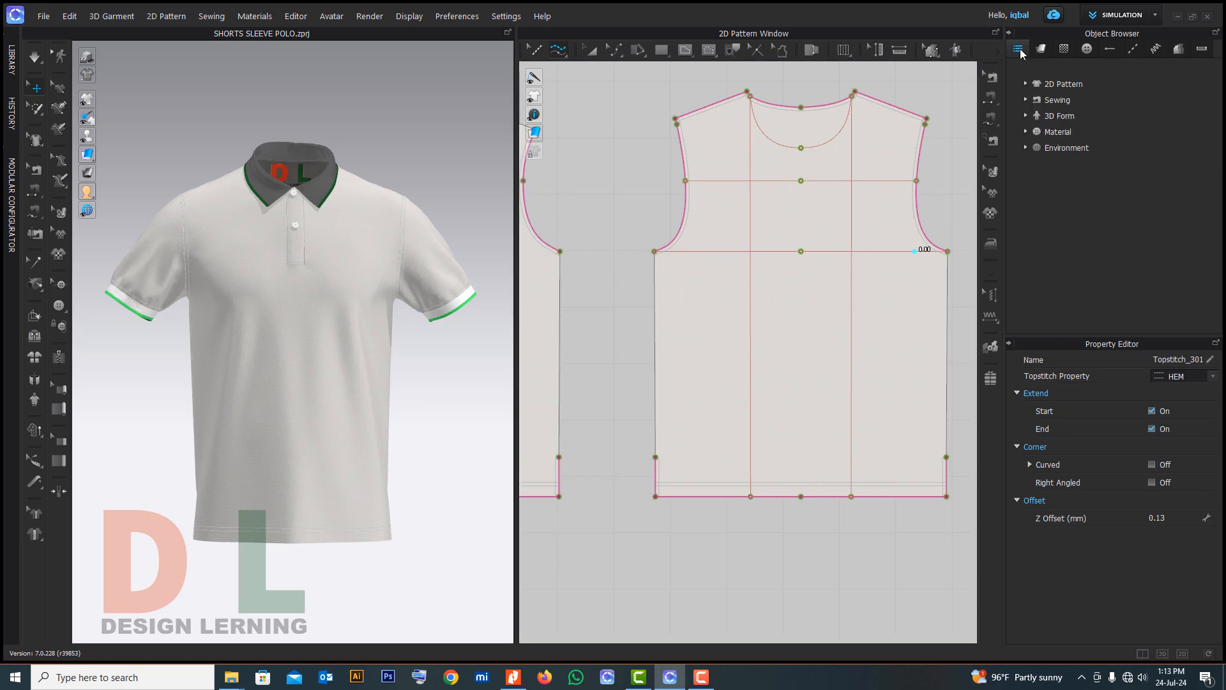
Draw a horizontal internal line about 0.75 cm long inward from the side-slit point on the back piece's left edge
scroll(747, 354, "down", 4)
scroll(679, 364, "up", 5)
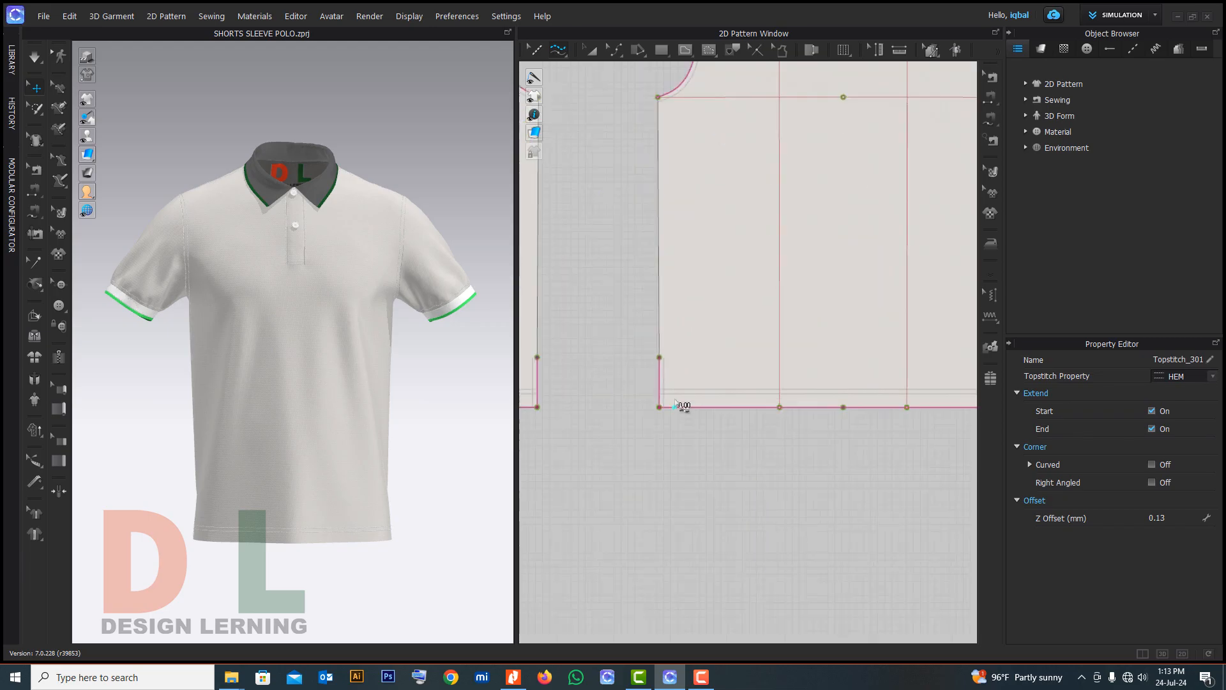
scroll(675, 407, "up", 3)
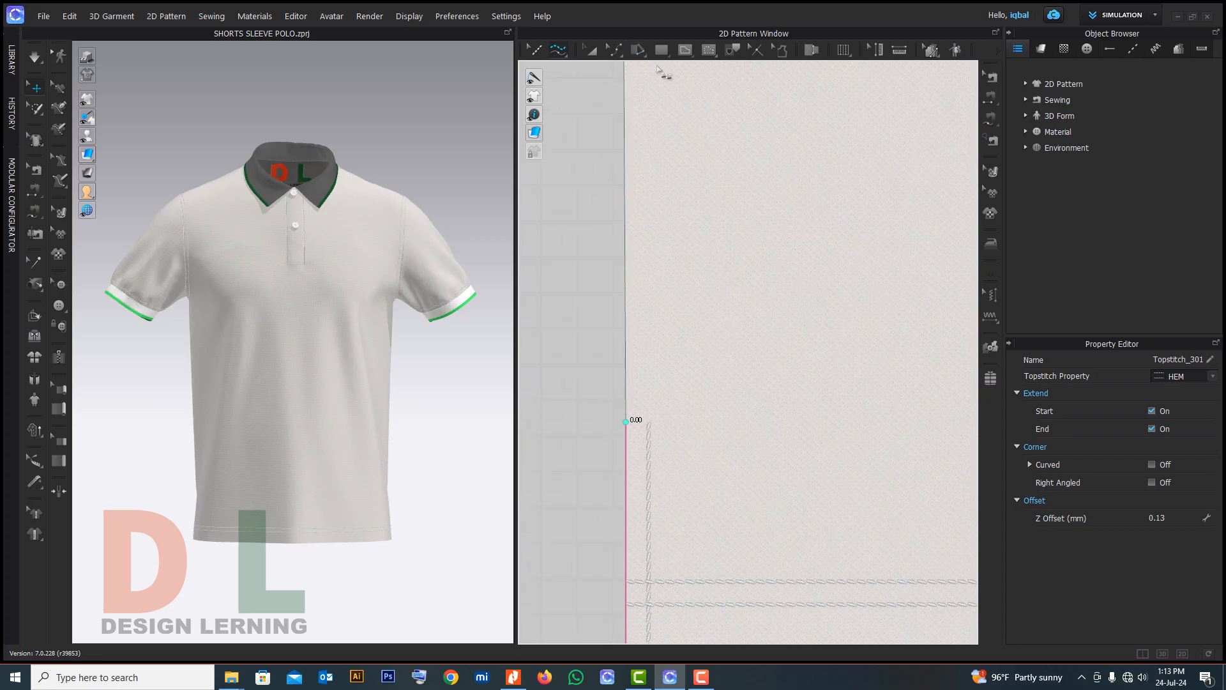
left_click(591, 50)
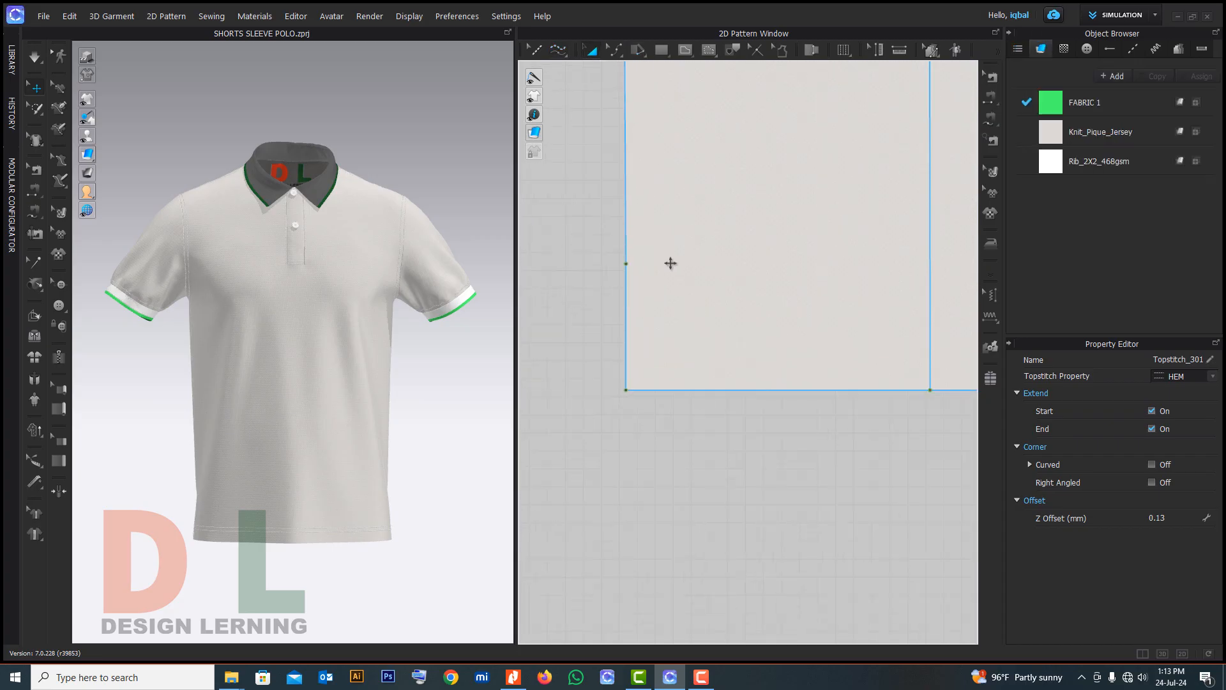
left_click(662, 50)
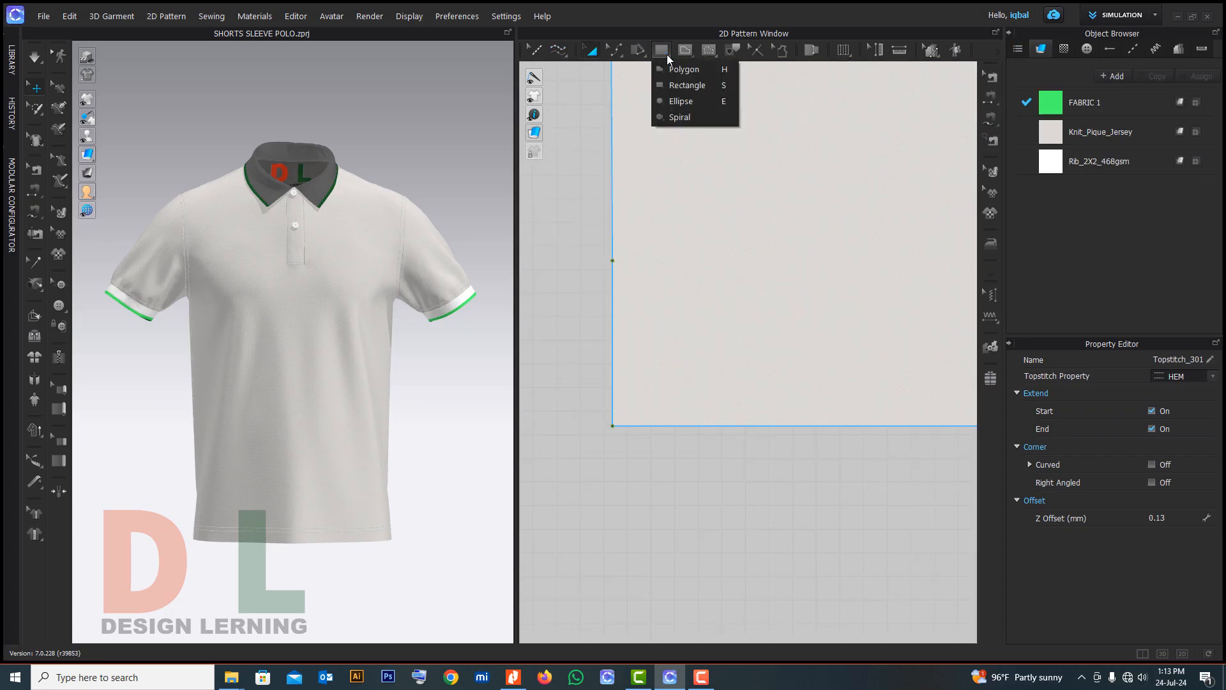
left_click(686, 50)
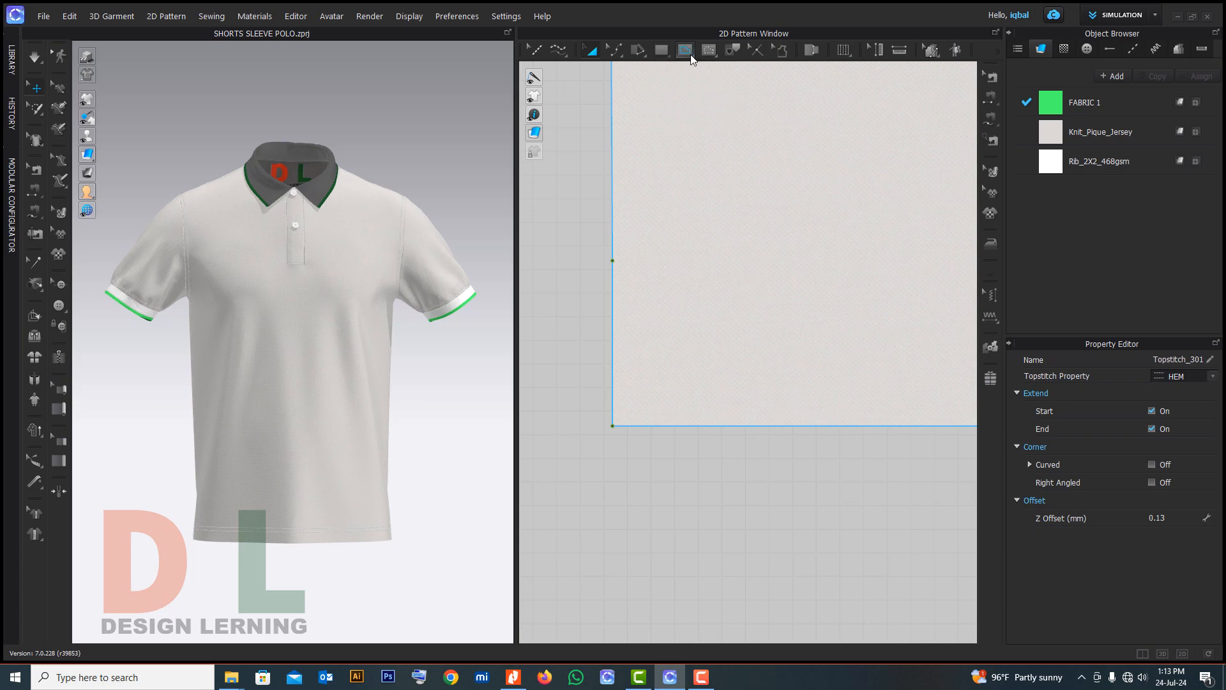
left_click(703, 69)
scroll(639, 253, "up", 2)
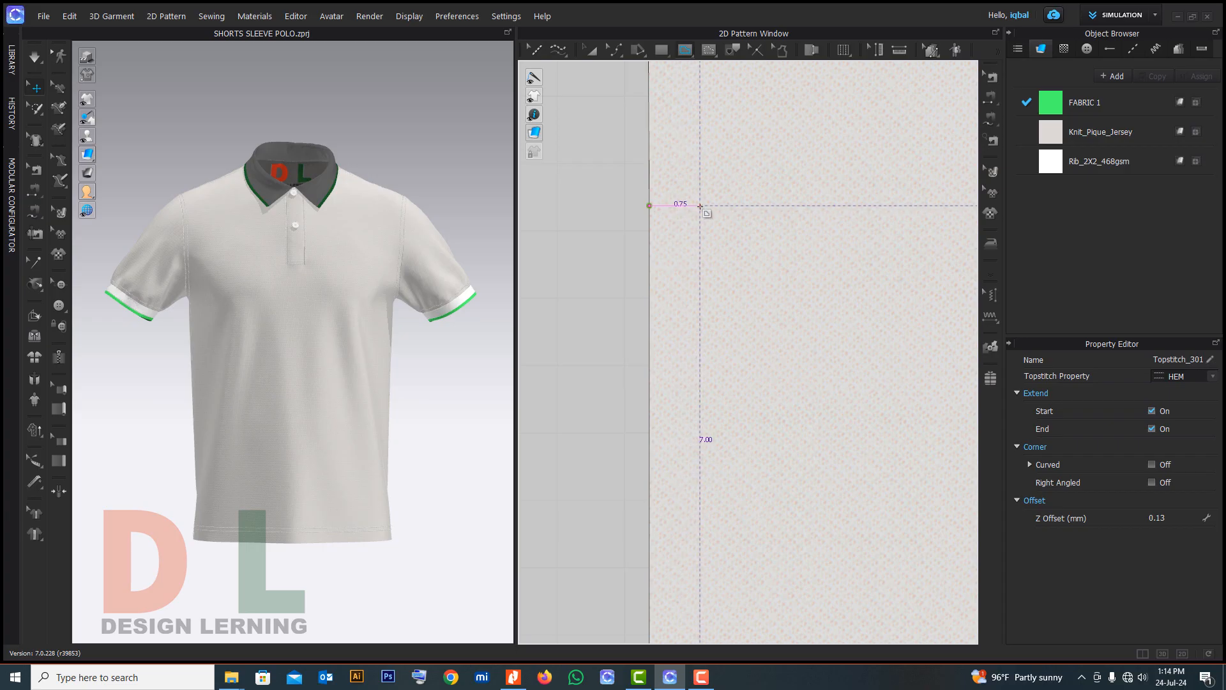
double_click(700, 206)
Draw horizontal internal lines about 0.69 cm long inward from the side-slit points on the front piece's right and left edges
scroll(734, 272, "down", 4)
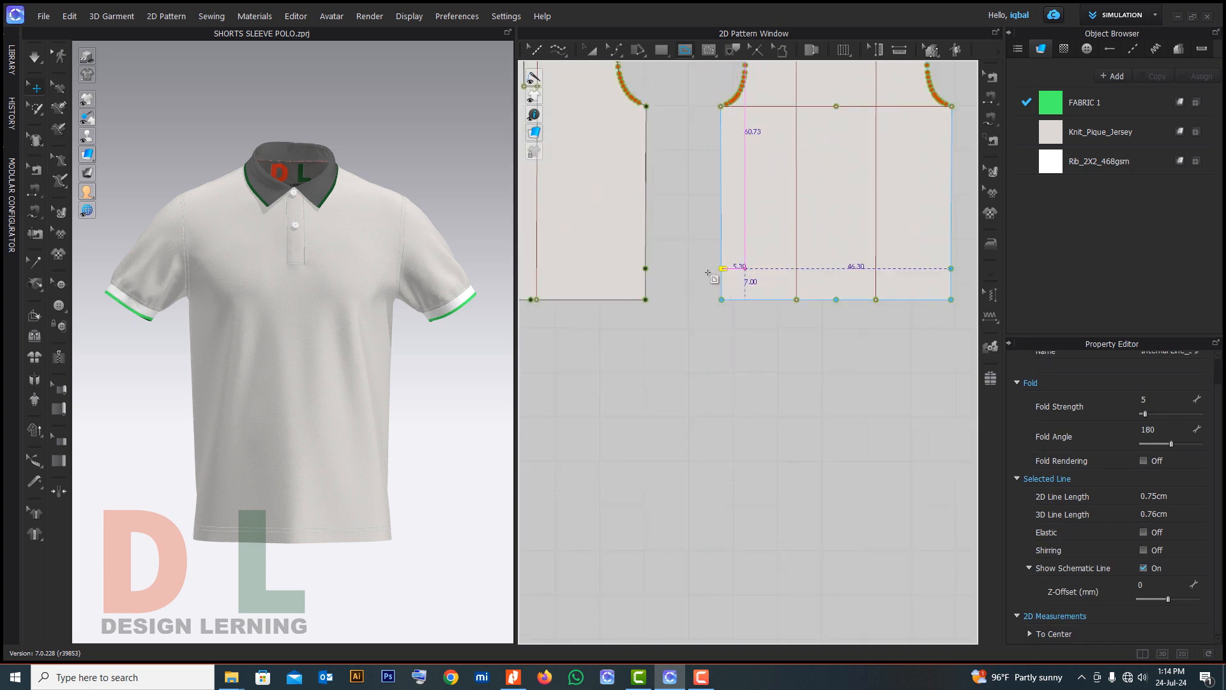
scroll(658, 287, "up", 4)
scroll(658, 287, "up", 3)
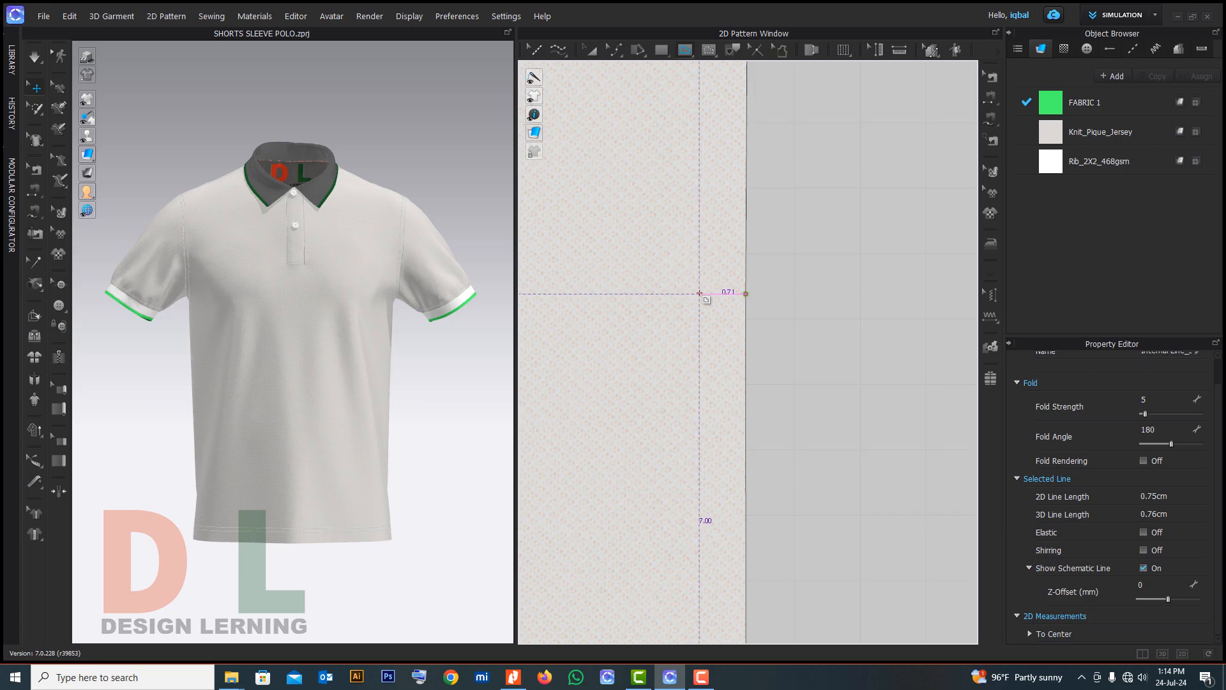
left_click(700, 293)
scroll(775, 293, "down", 10)
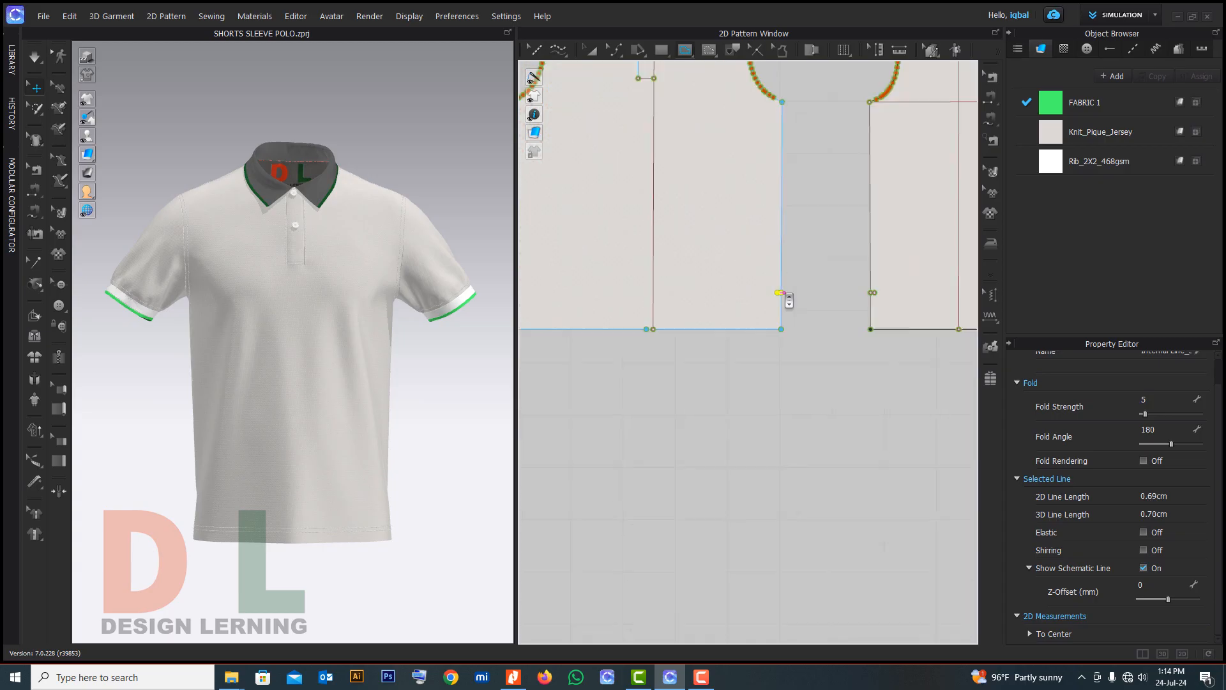
scroll(714, 332, "up", 10)
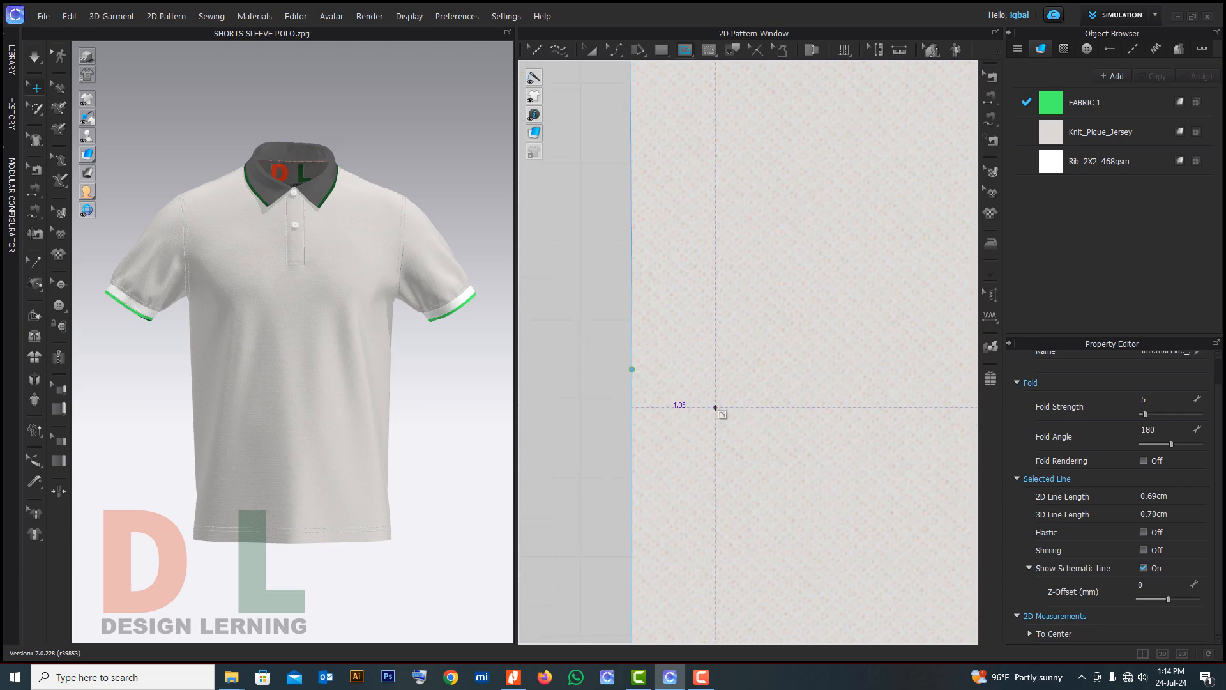
left_click(633, 369)
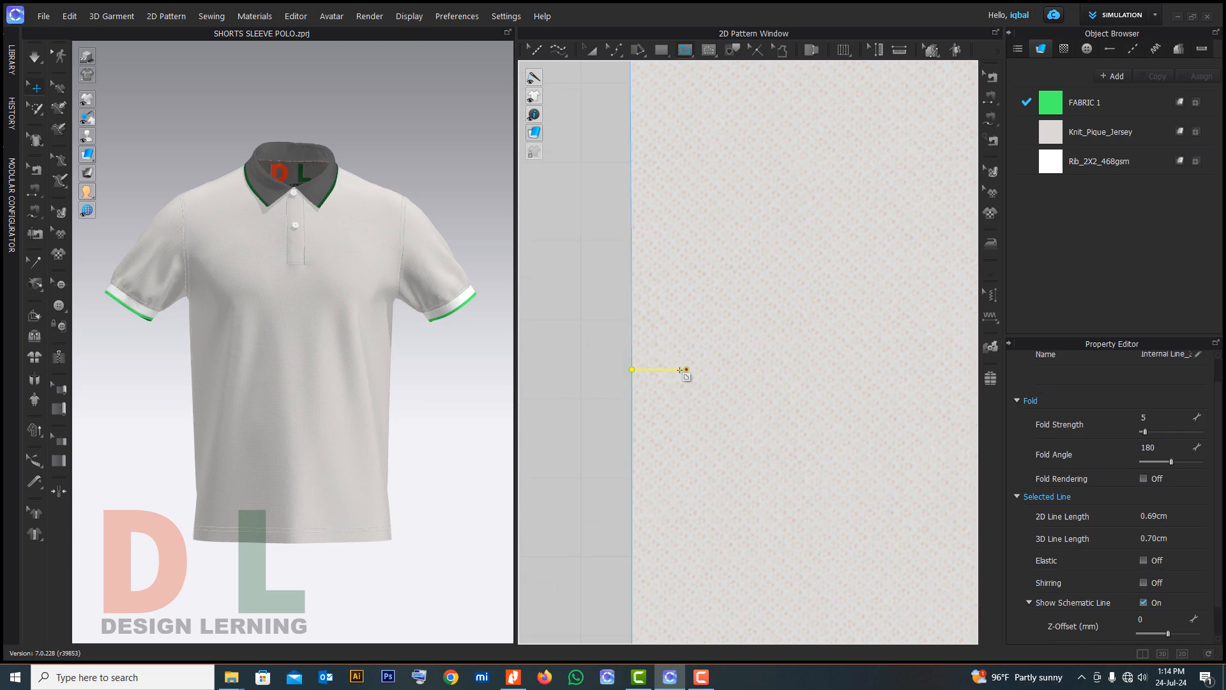
Draw a horizontal internal line about 0.57 cm long inward from the side-slit point on the back piece's right edge
scroll(687, 370, "down", 10)
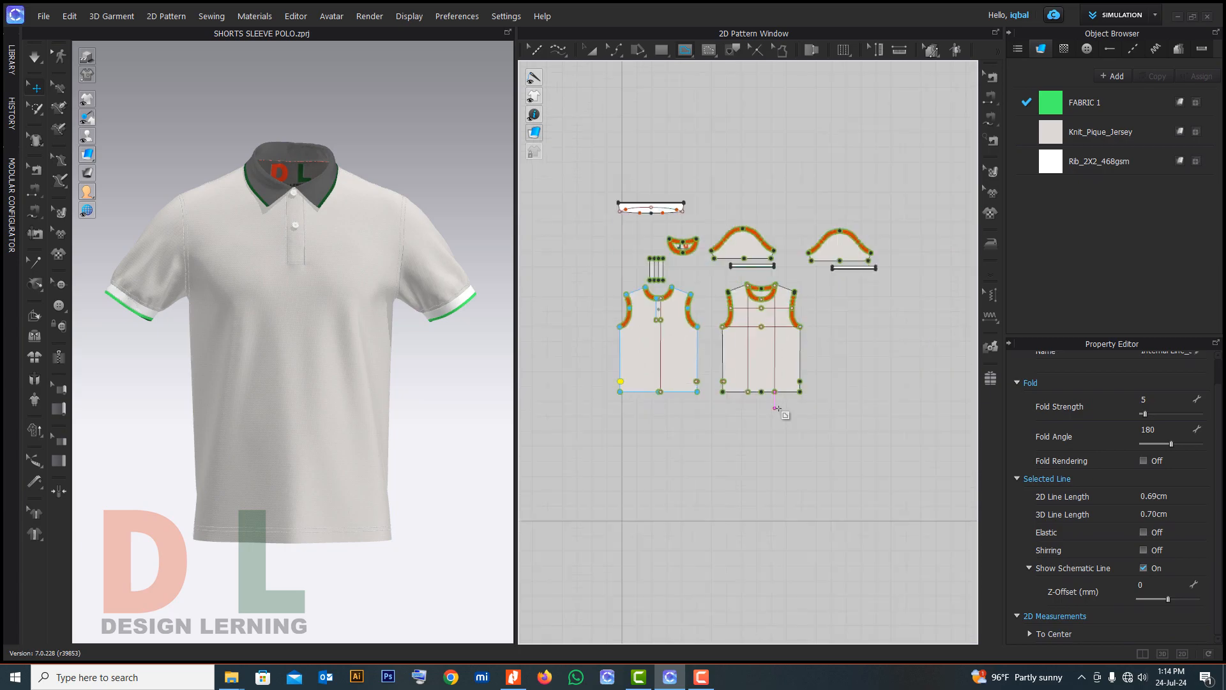
scroll(777, 409, "up", 10)
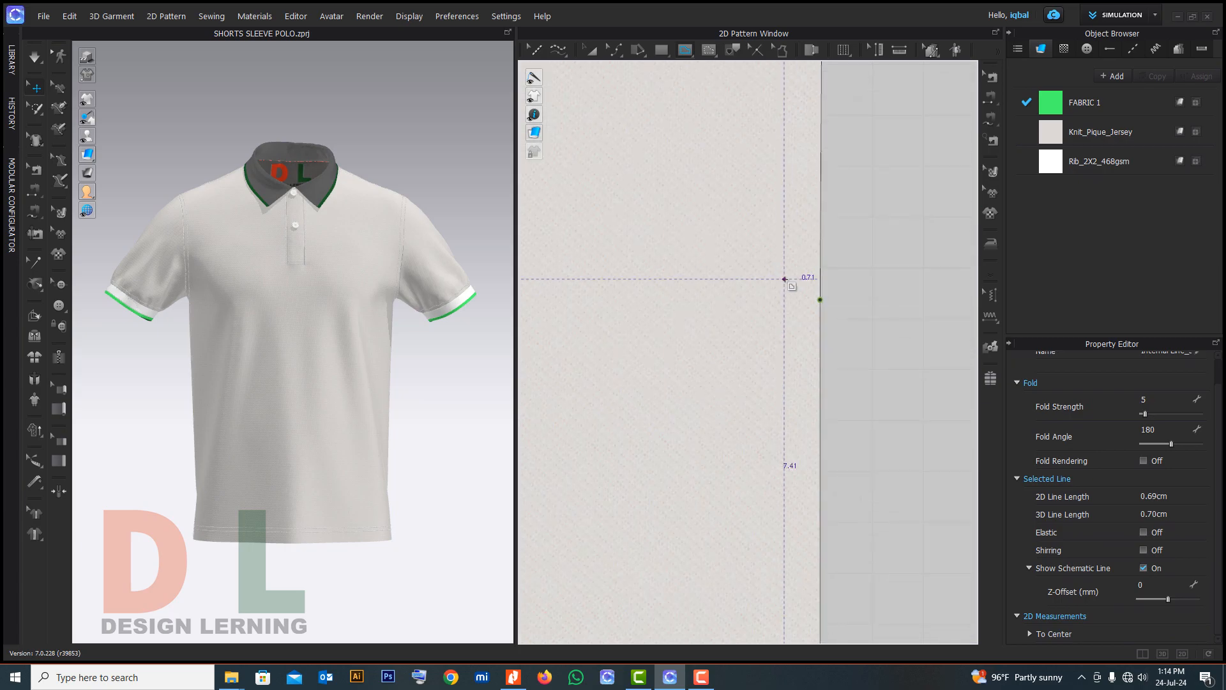
scroll(784, 279, "up", 3)
left_click(858, 321)
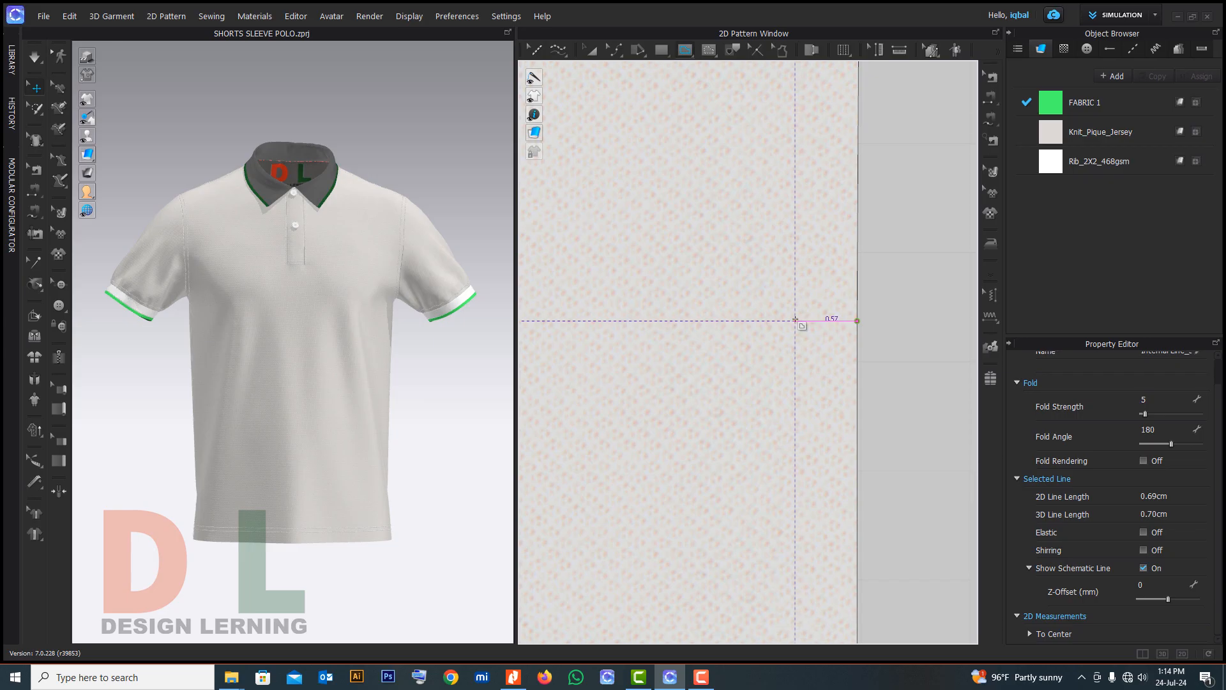
left_click(795, 320)
Add a new topstitch style and name it BARTACK
scroll(821, 294, "down", 5)
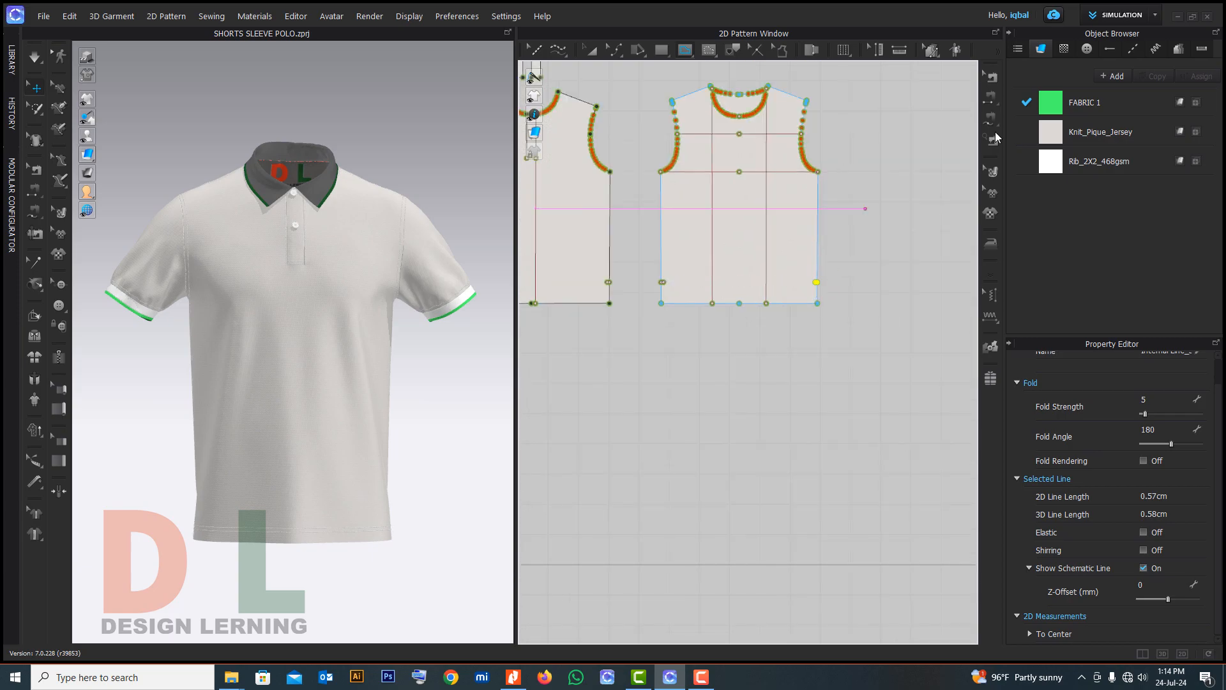
left_click(559, 49)
left_click(1121, 159)
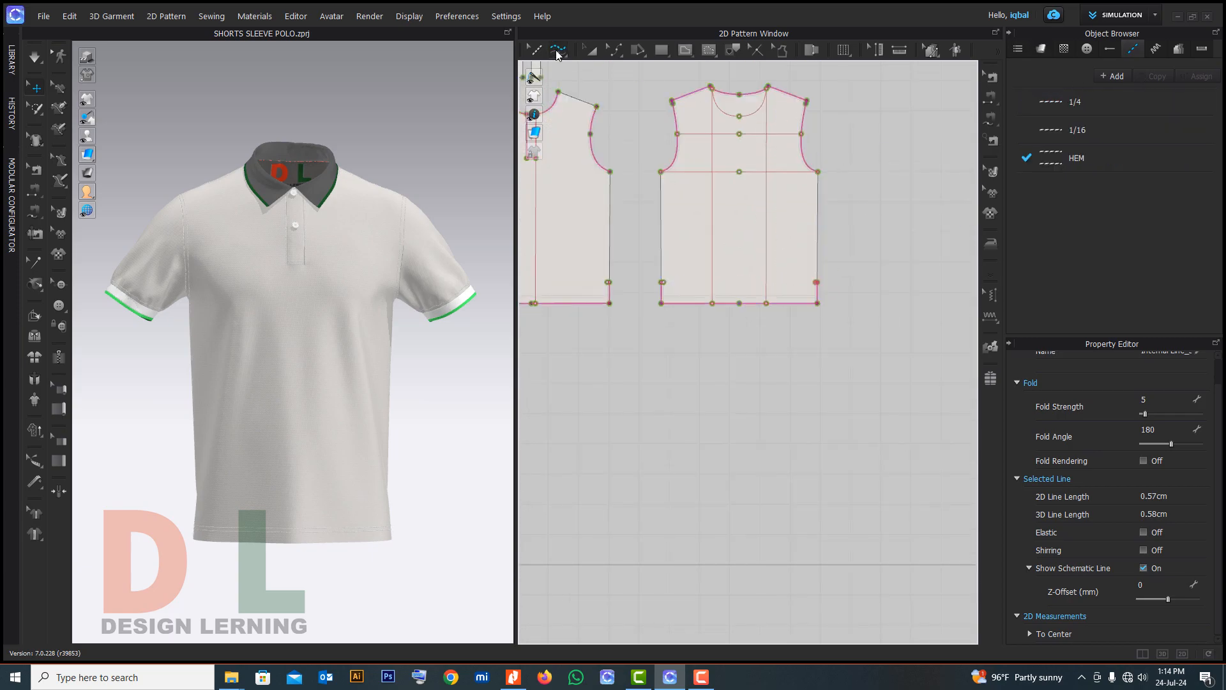
left_click(1114, 76)
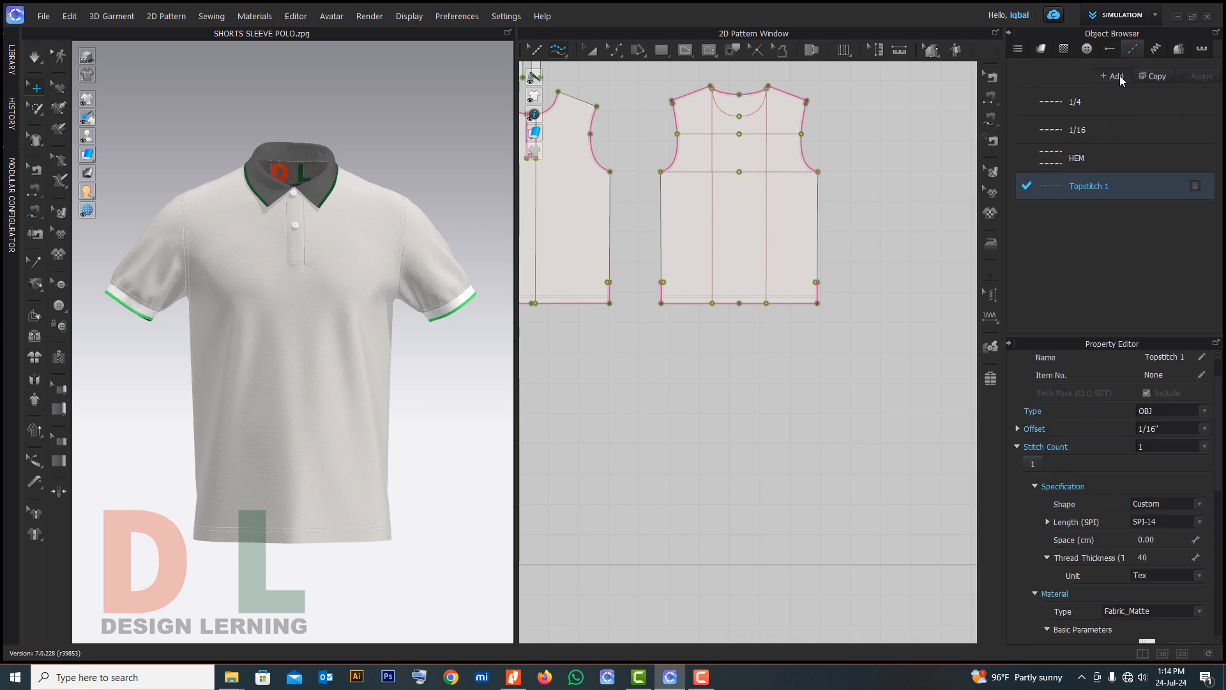
double_click(1097, 186)
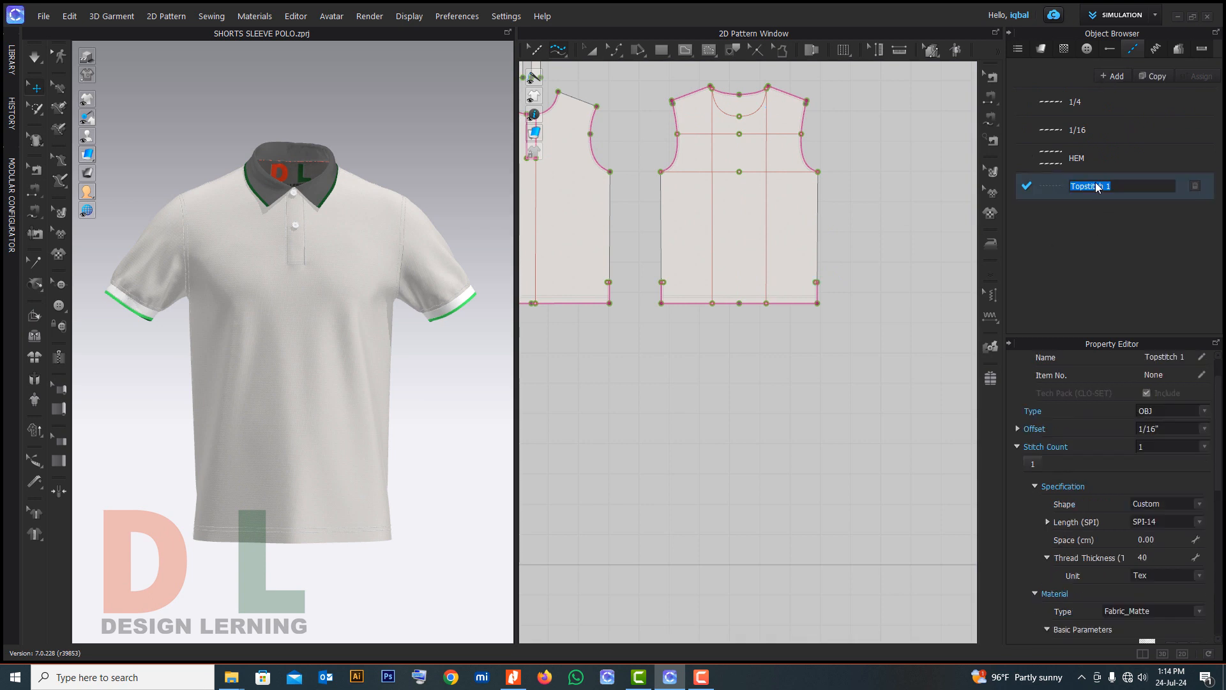
type("BARTACK")
Set the BARTACK topstitch's stitch shape to Bartack
left_click(1205, 429)
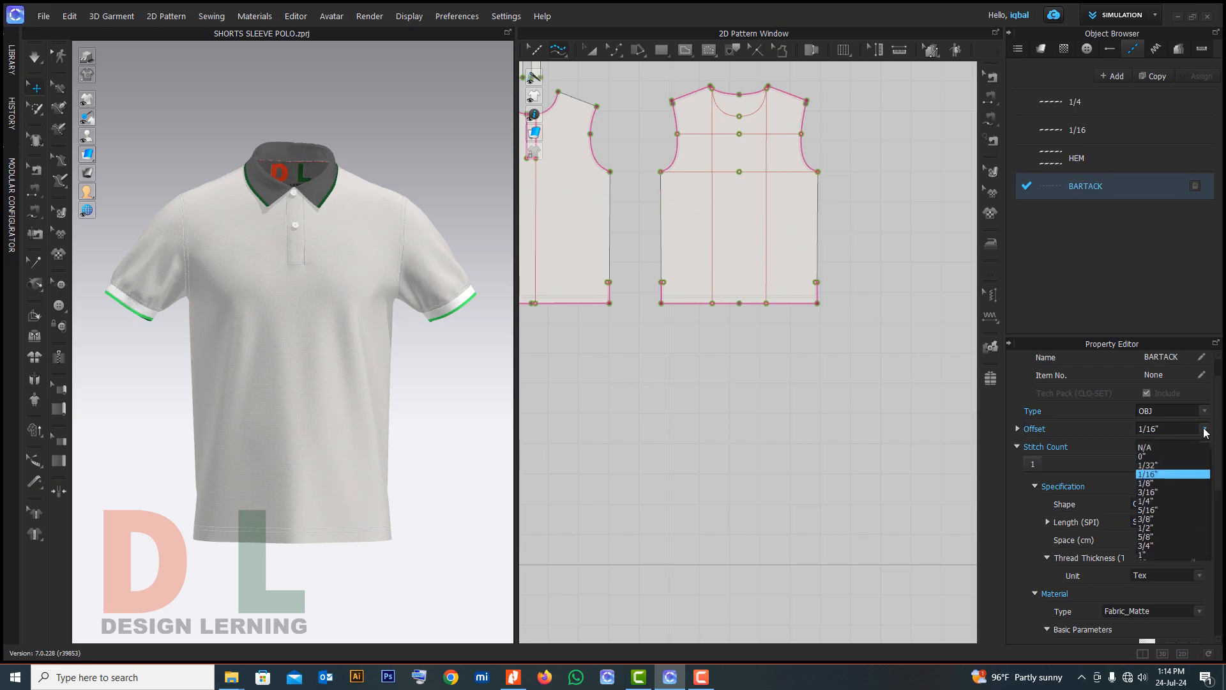
left_click(1102, 430)
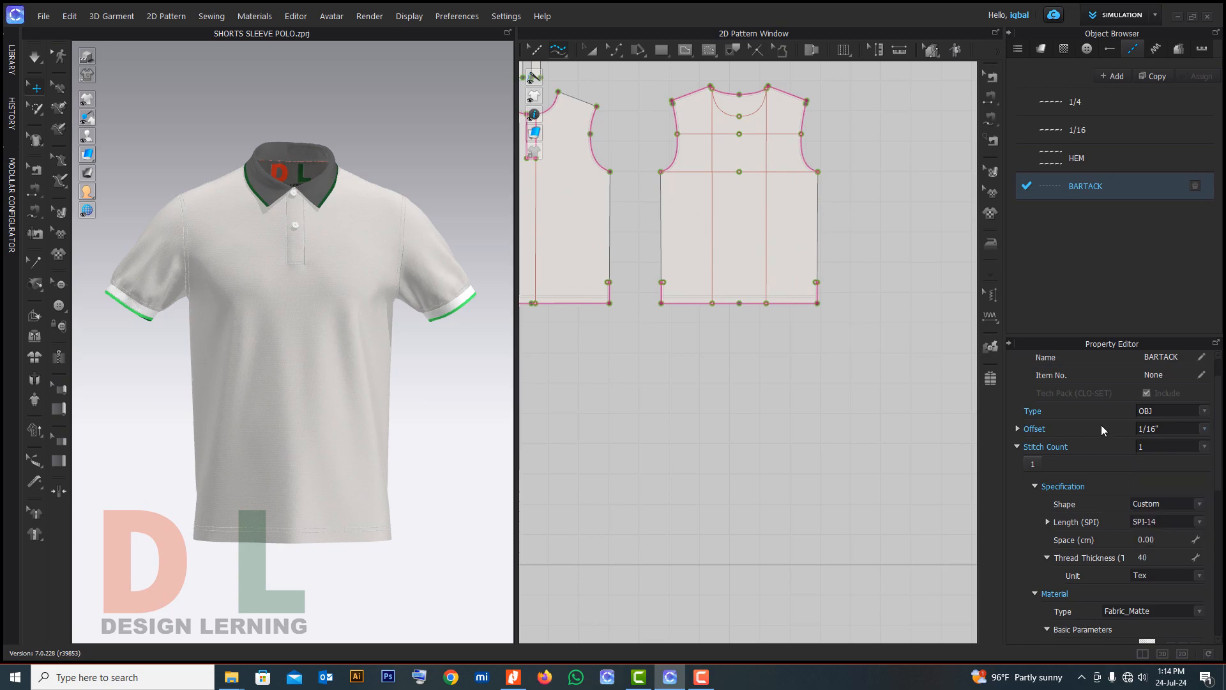
left_click(1205, 429)
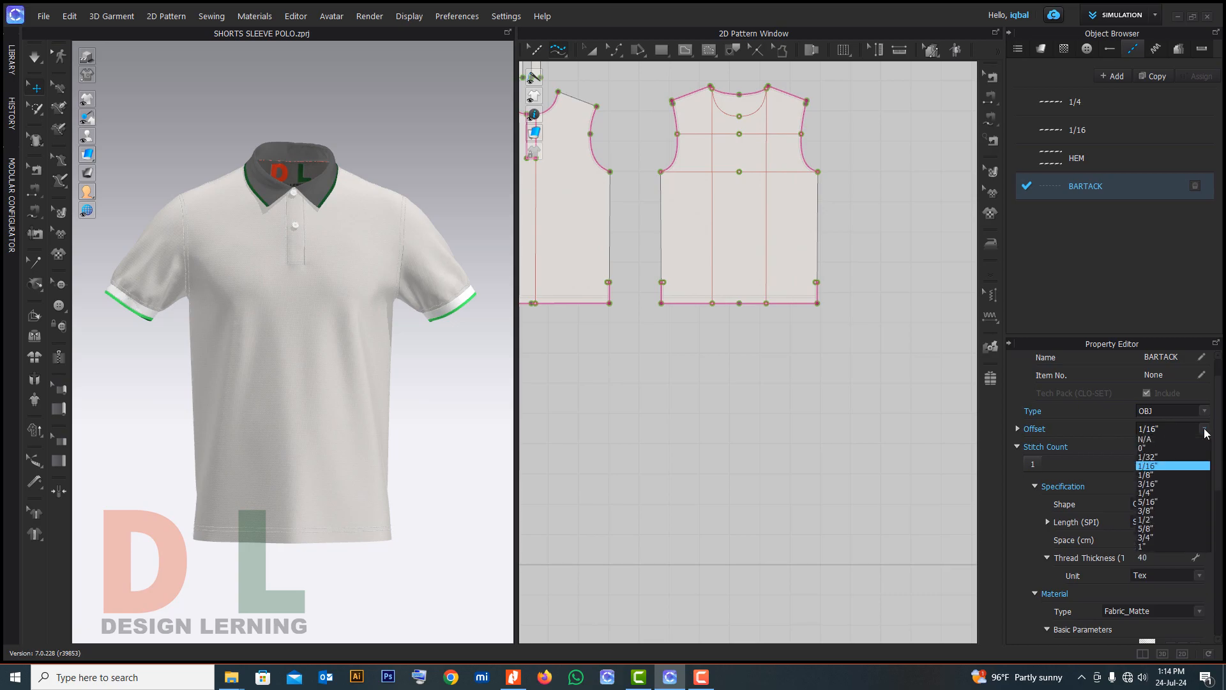
left_click(1204, 429)
scroll(1104, 456, "down", 1)
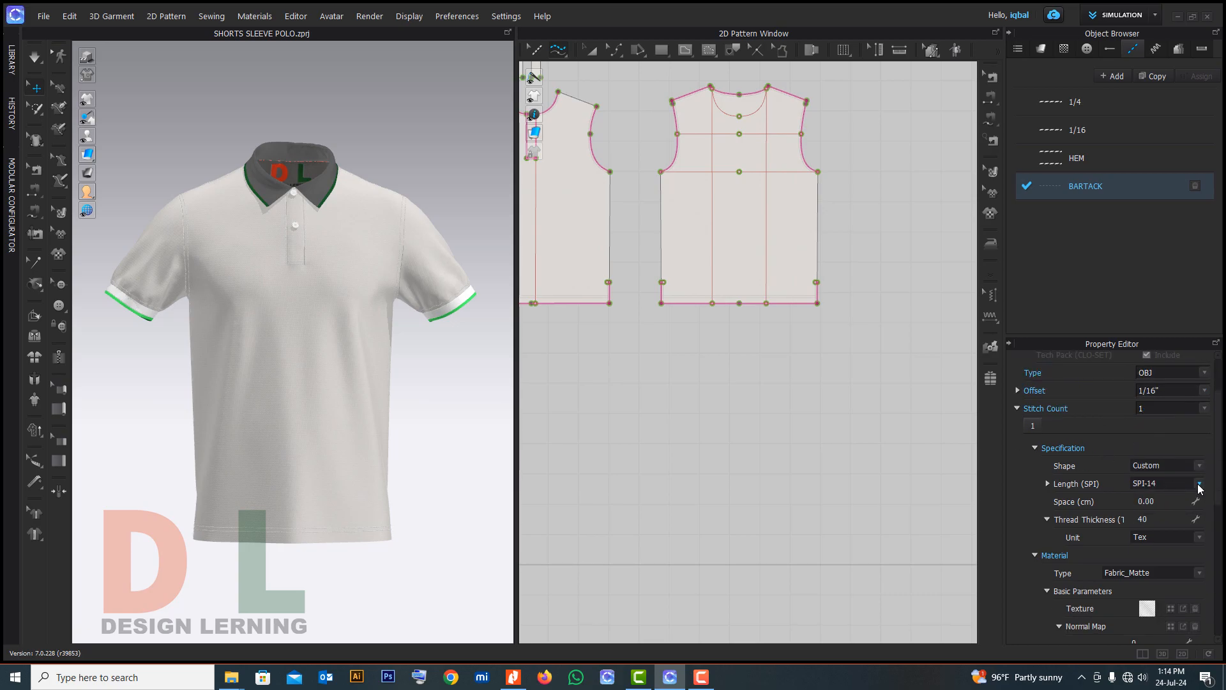
left_click(1199, 468)
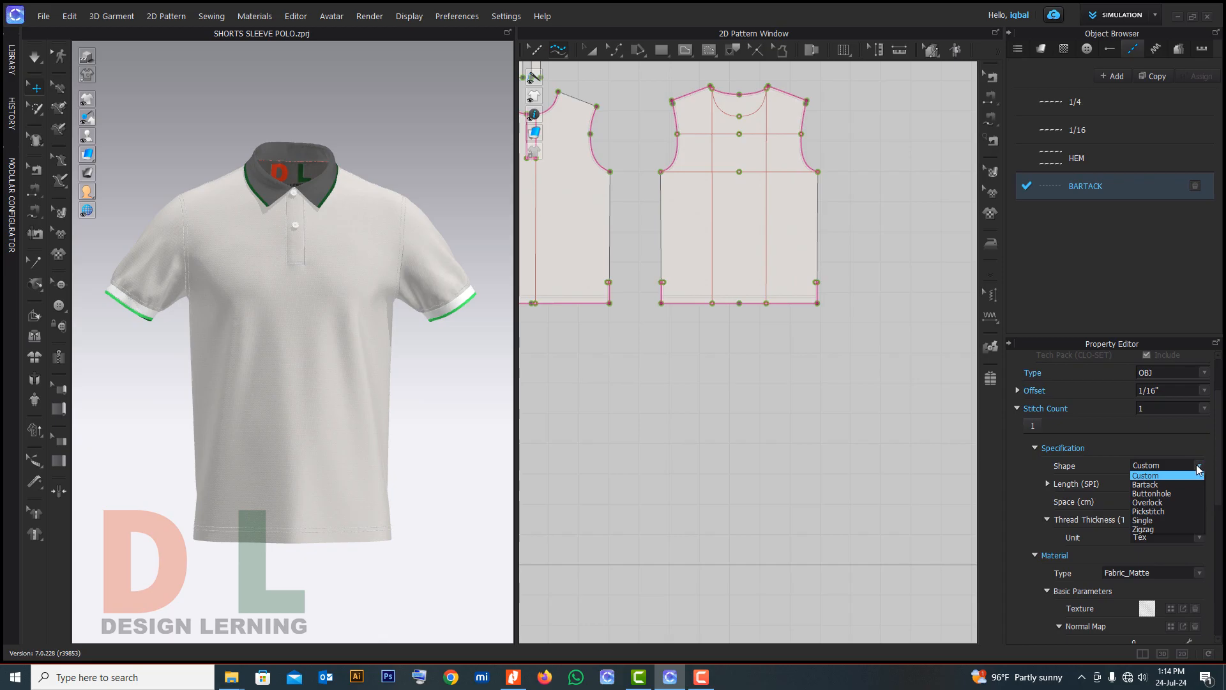
left_click(1160, 485)
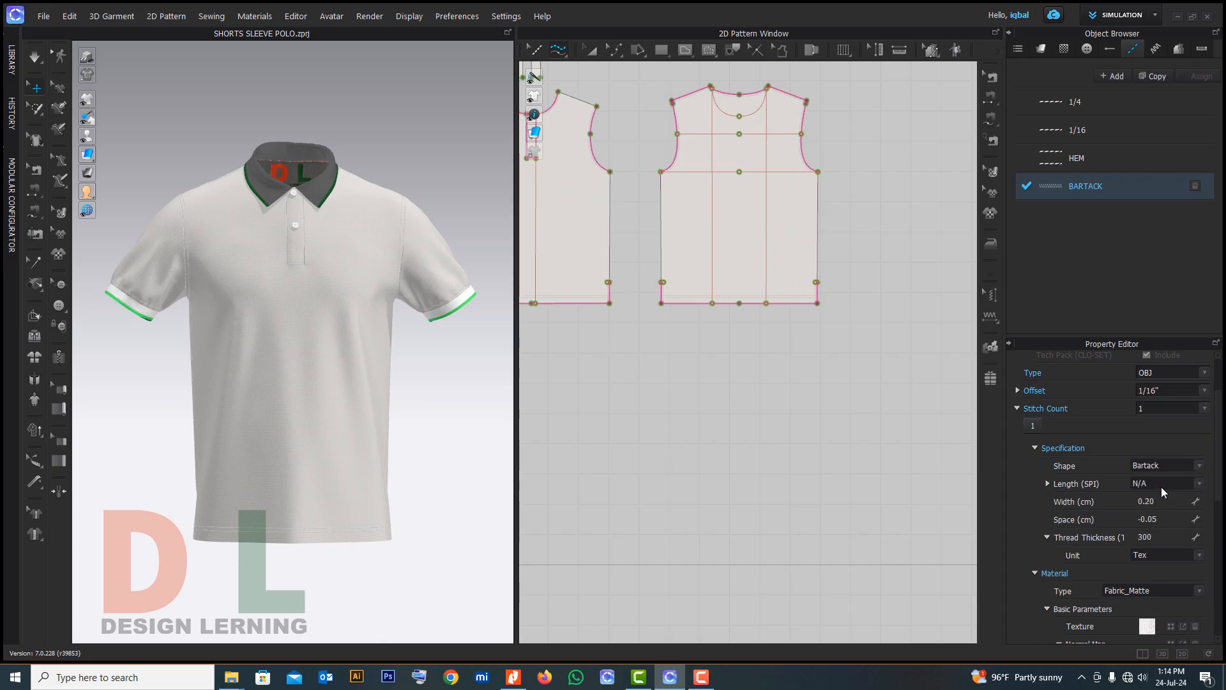
Apply the BARTACK topstitch to the short internal line at the back piece's right side slit
scroll(818, 281, "up", 6)
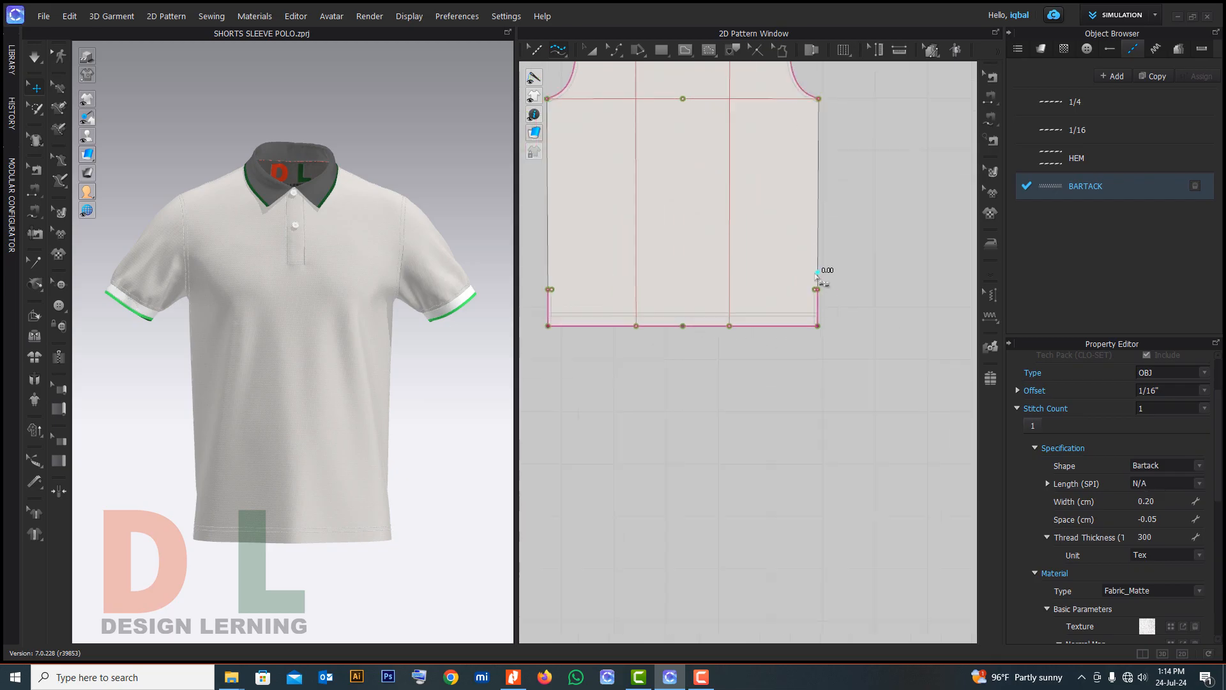
scroll(819, 302, "up", 3)
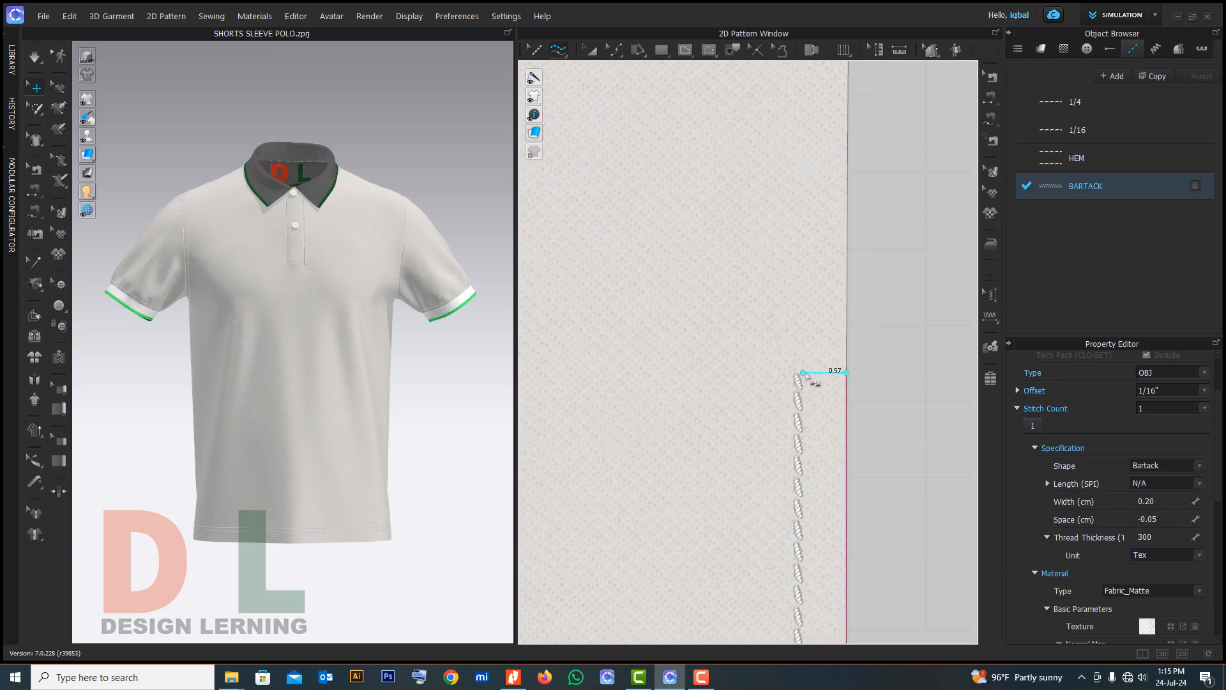
left_click(821, 382)
Apply the BARTACK topstitch to the short internal line at the back piece's left side slit and flip its placement
scroll(850, 391, "down", 9)
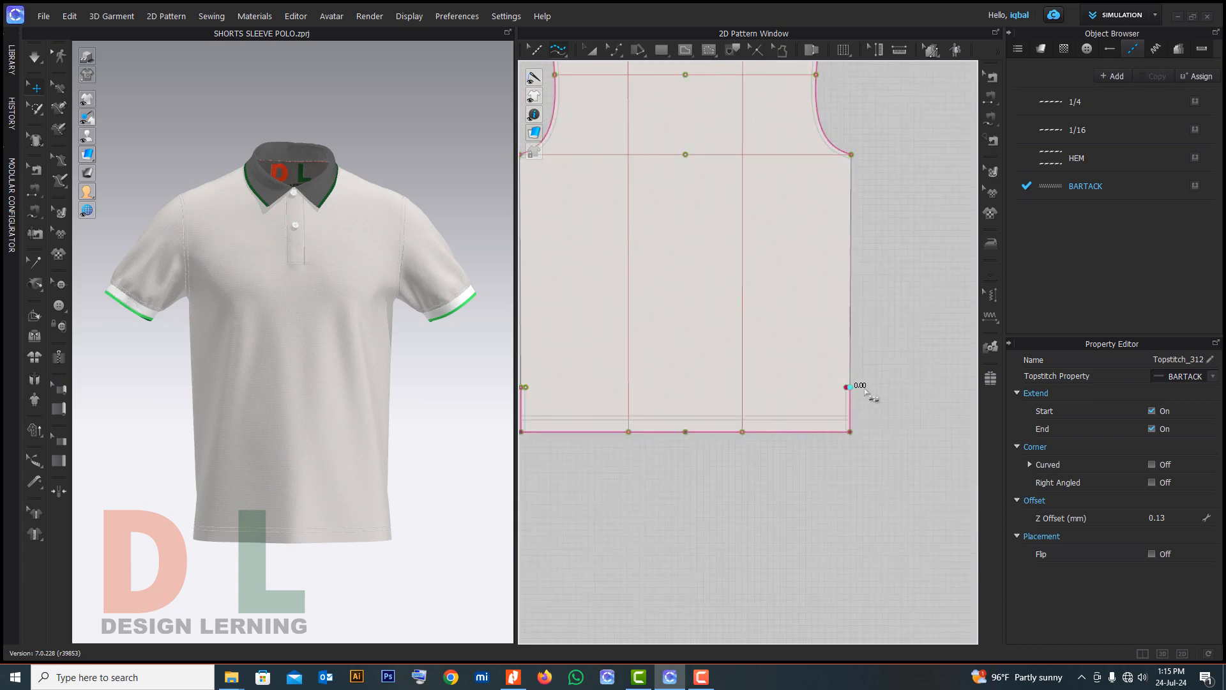
scroll(732, 386, "up", 8)
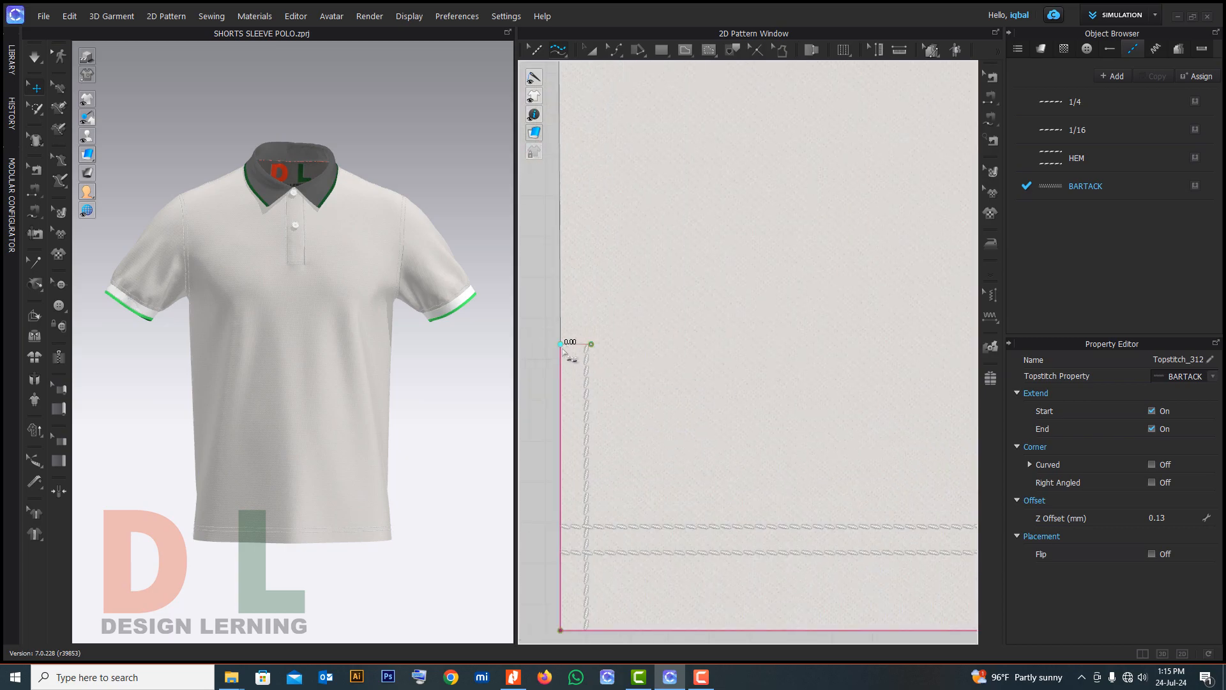
left_click(588, 350)
left_click(1152, 554)
Apply the BARTACK topstitch along the short internal line at the front piece's right side slit and flip its placement
scroll(850, 418, "down", 3)
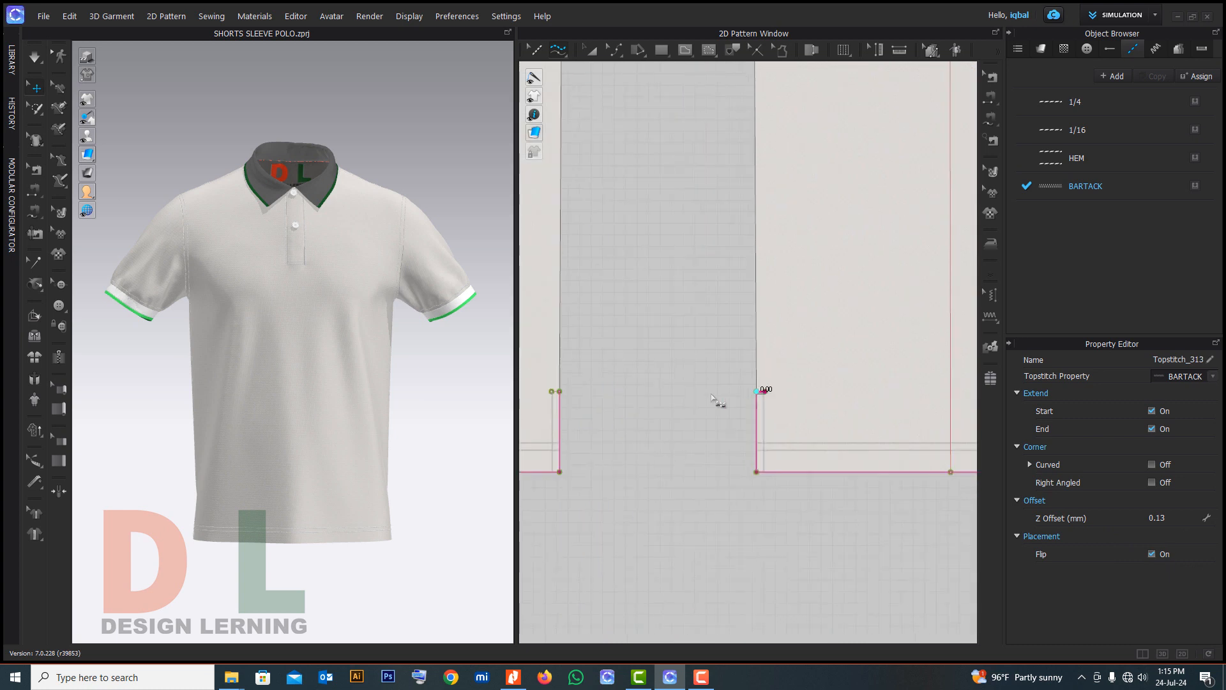
scroll(741, 396, "down", 5)
scroll(625, 416, "up", 8)
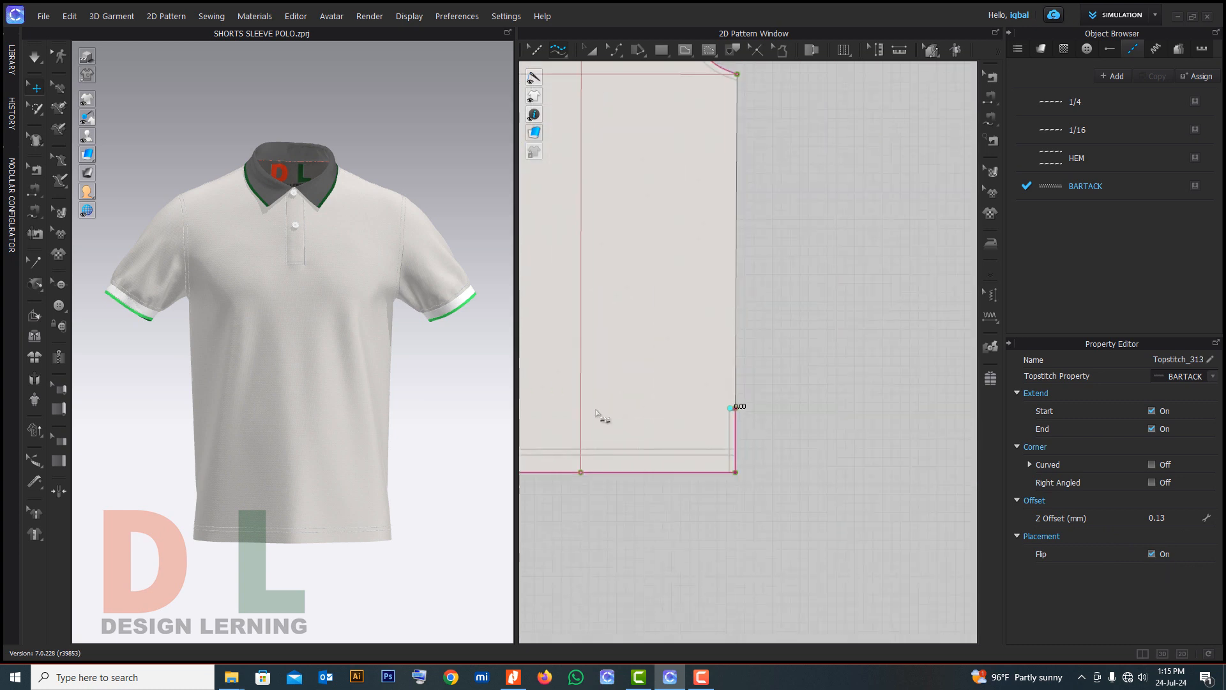
scroll(702, 447, "down", 5)
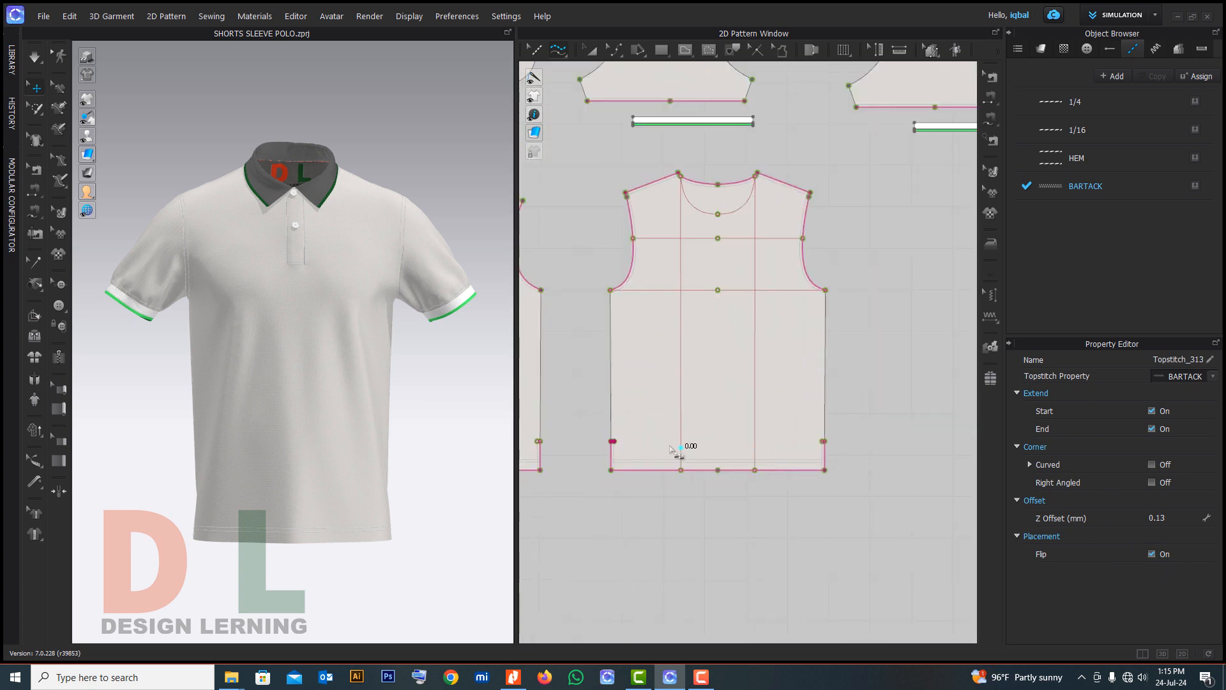
scroll(737, 447, "up", 10)
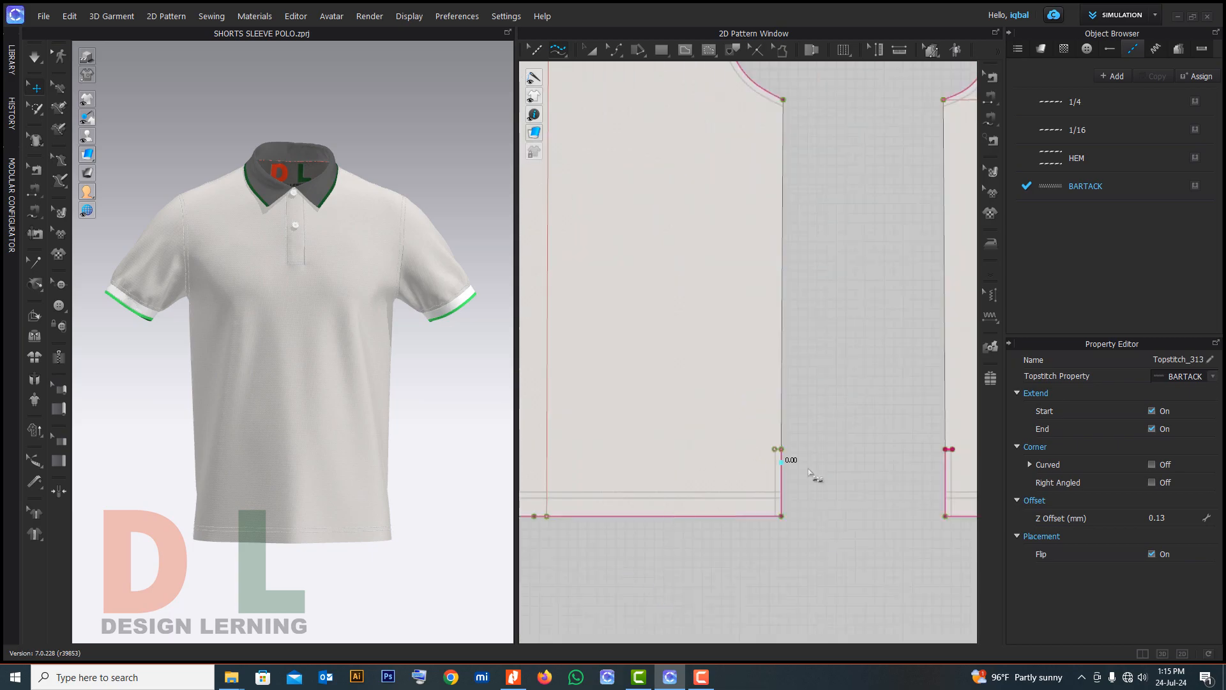
left_click(757, 418)
left_click(777, 417)
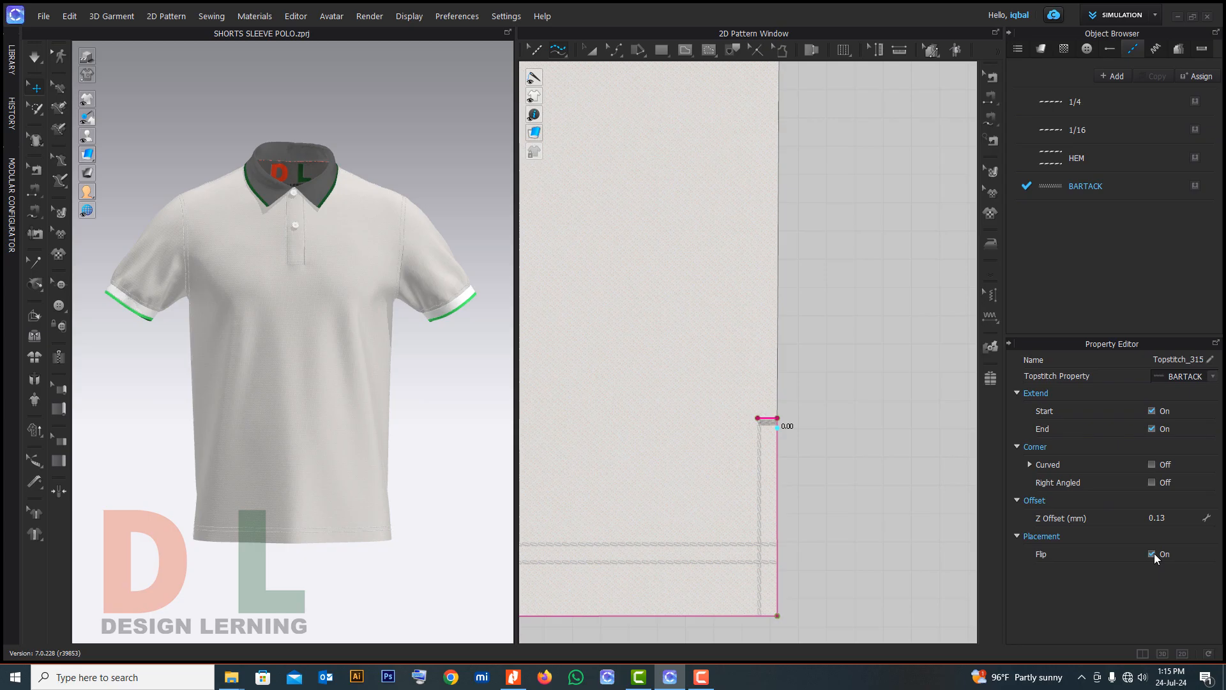
scroll(784, 427, "up", 6)
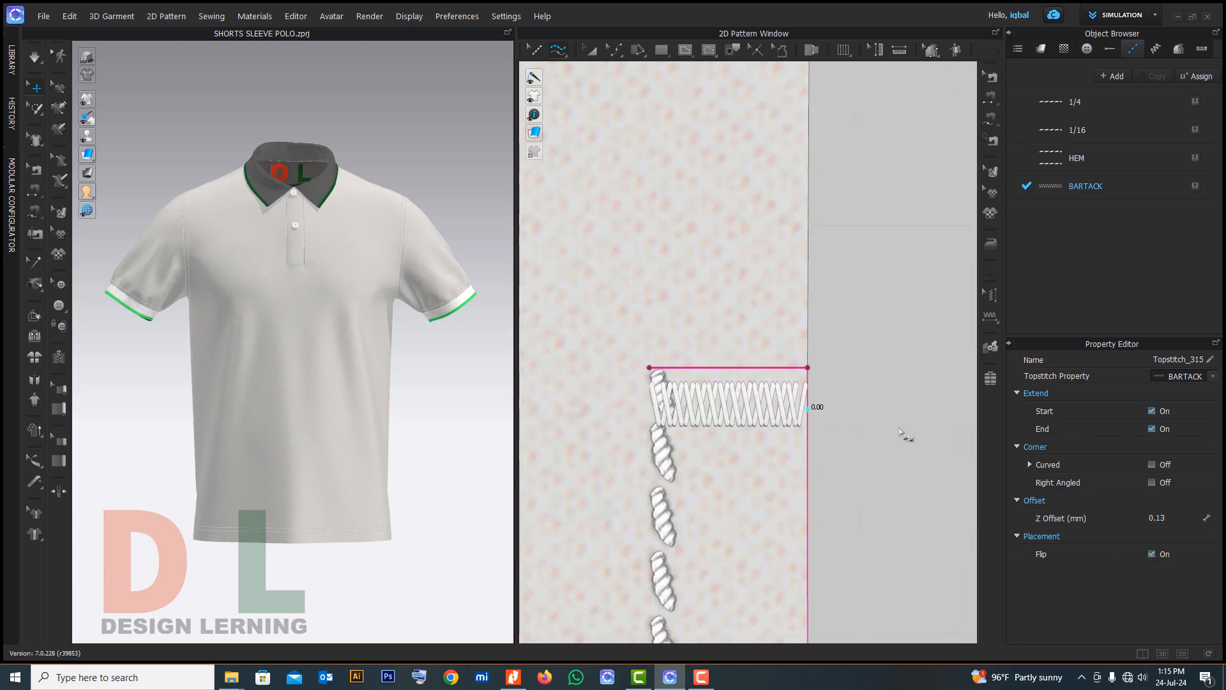
Apply the BARTACK topstitch, with flipped placement, to the short internal line at the front piece's left side slit and save the project
scroll(894, 427, "down", 8)
scroll(825, 425, "up", 8)
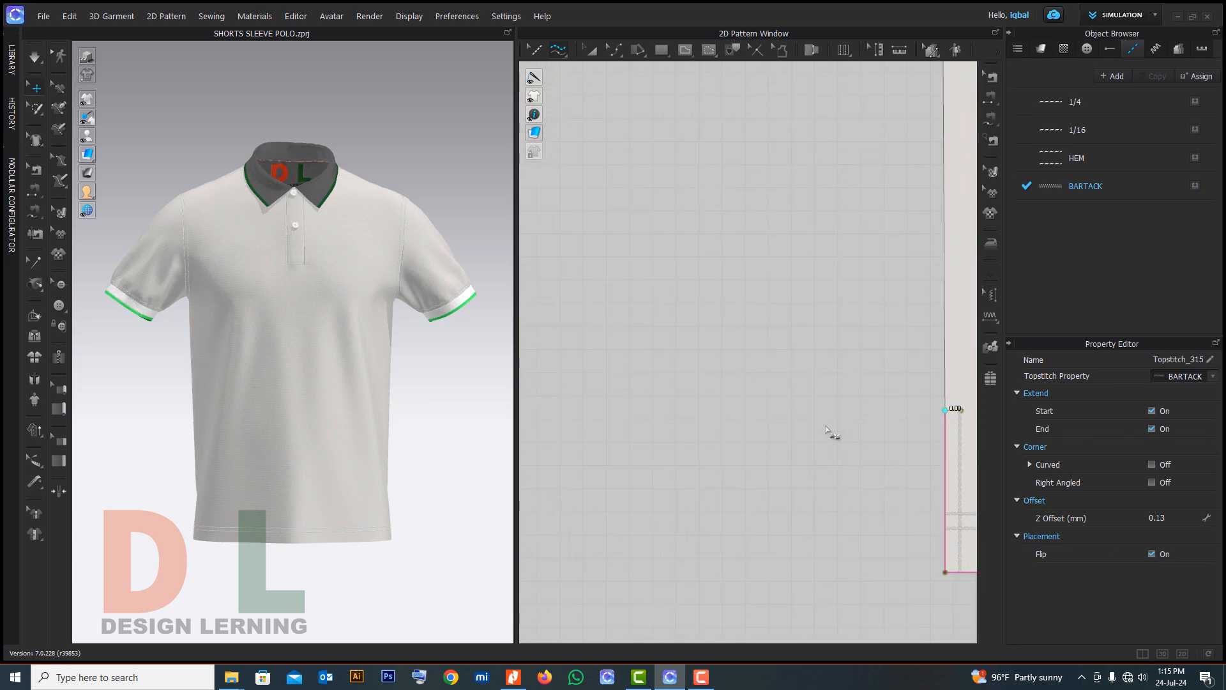
scroll(798, 421, "down", 3)
scroll(690, 402, "up", 6)
left_click(592, 381)
left_click(628, 381)
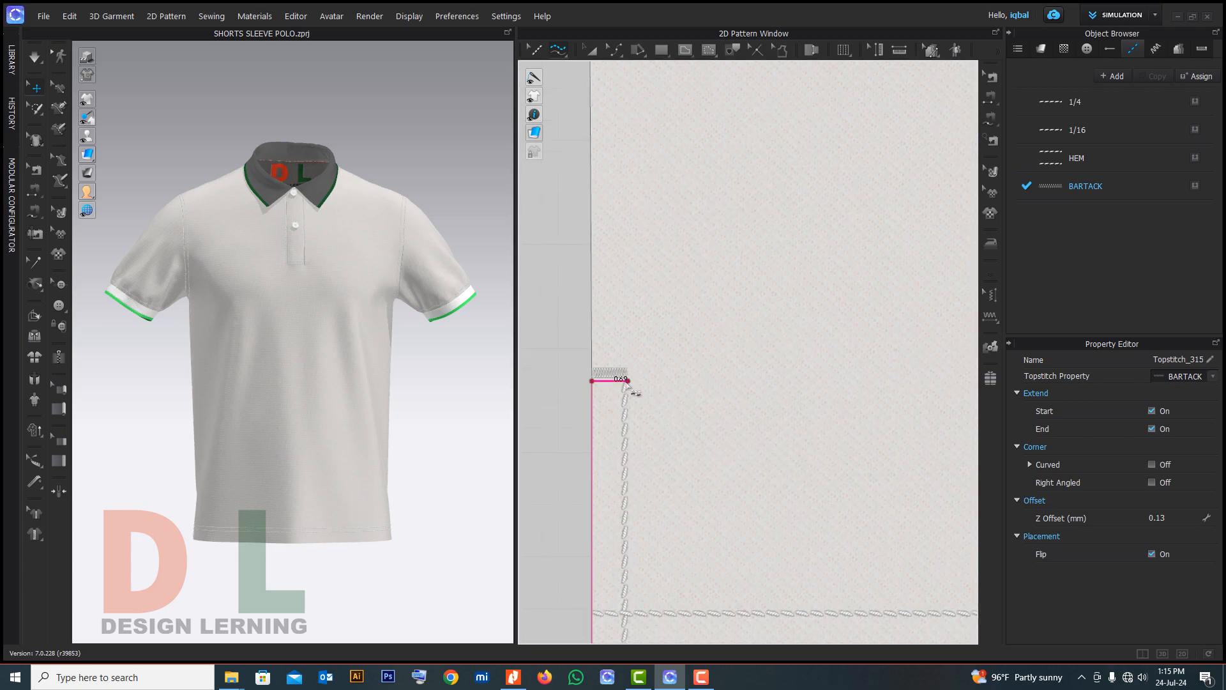
left_click(1152, 554)
scroll(690, 433, "down", 5)
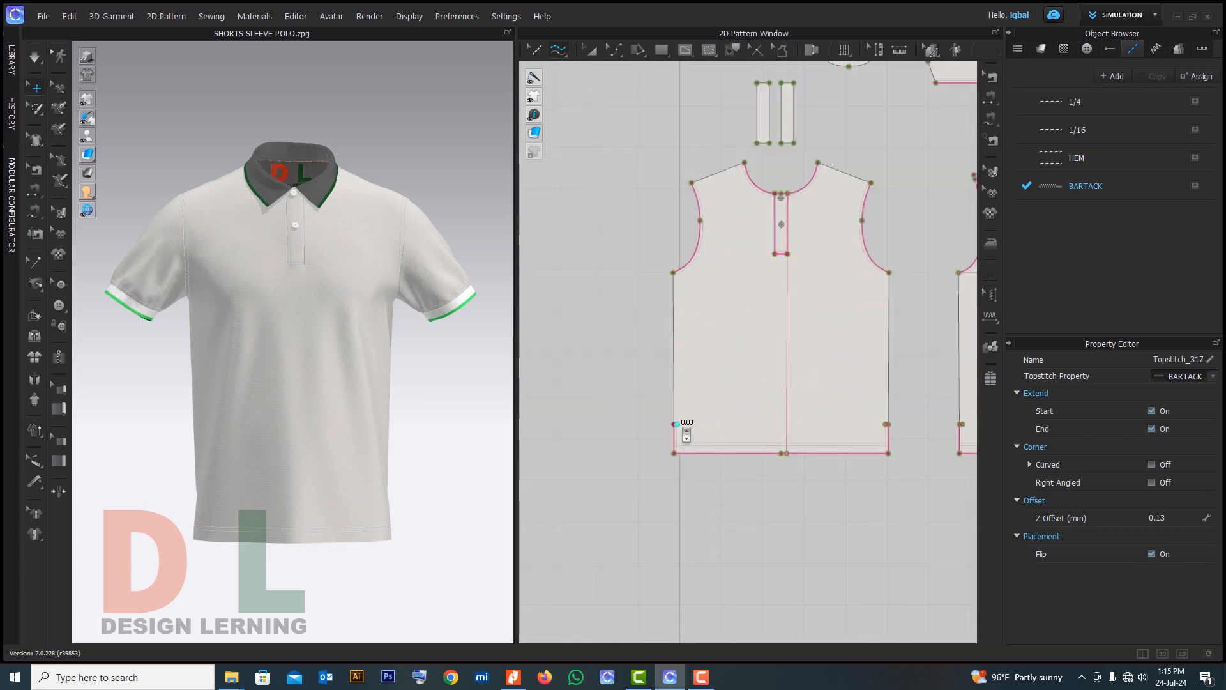
key("ctrl+s")
Set the BARTACK topstitch's thread thickness to 500 Tex, giving it a Custom shape
right_click_drag(392, 282, 269, 288)
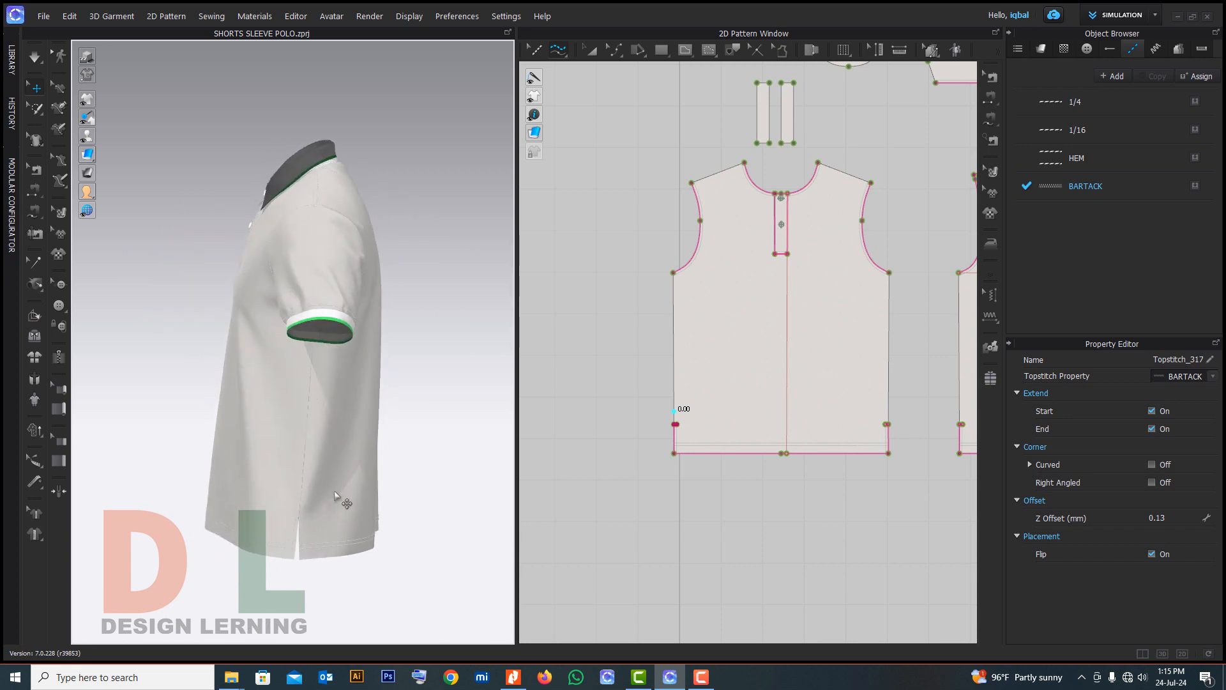
scroll(328, 511, "up", 10)
scroll(301, 531, "up", 4)
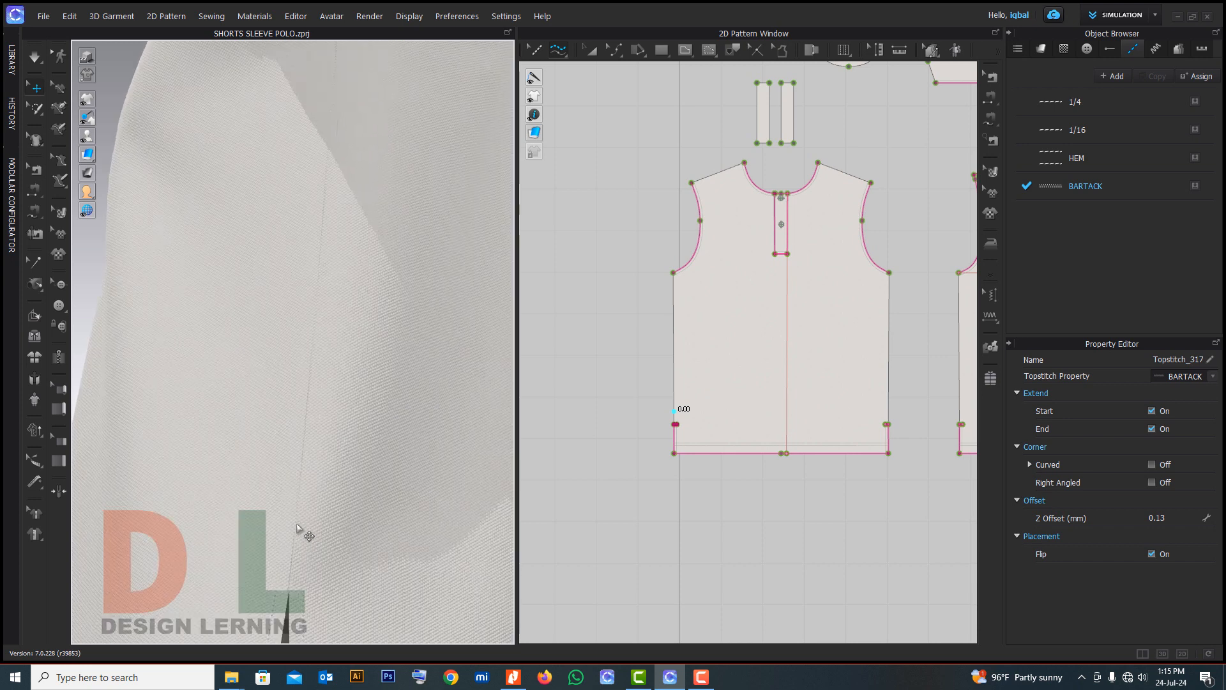
key("2")
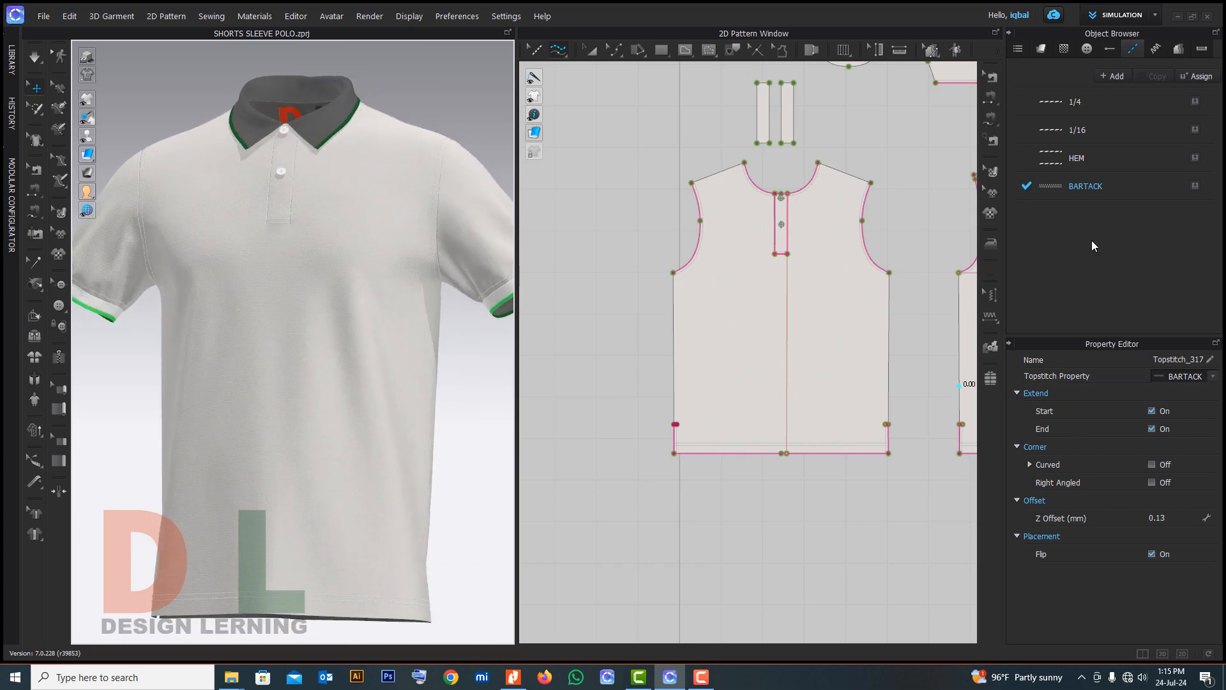
left_click(1082, 186)
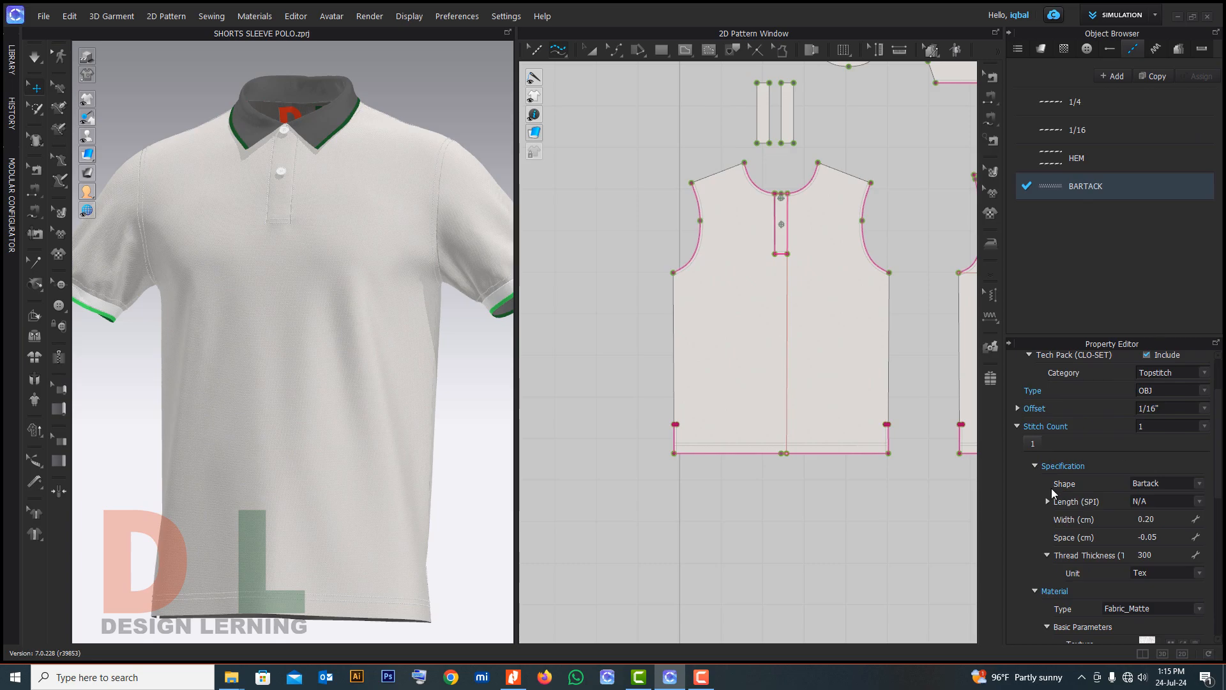
left_click(1163, 554)
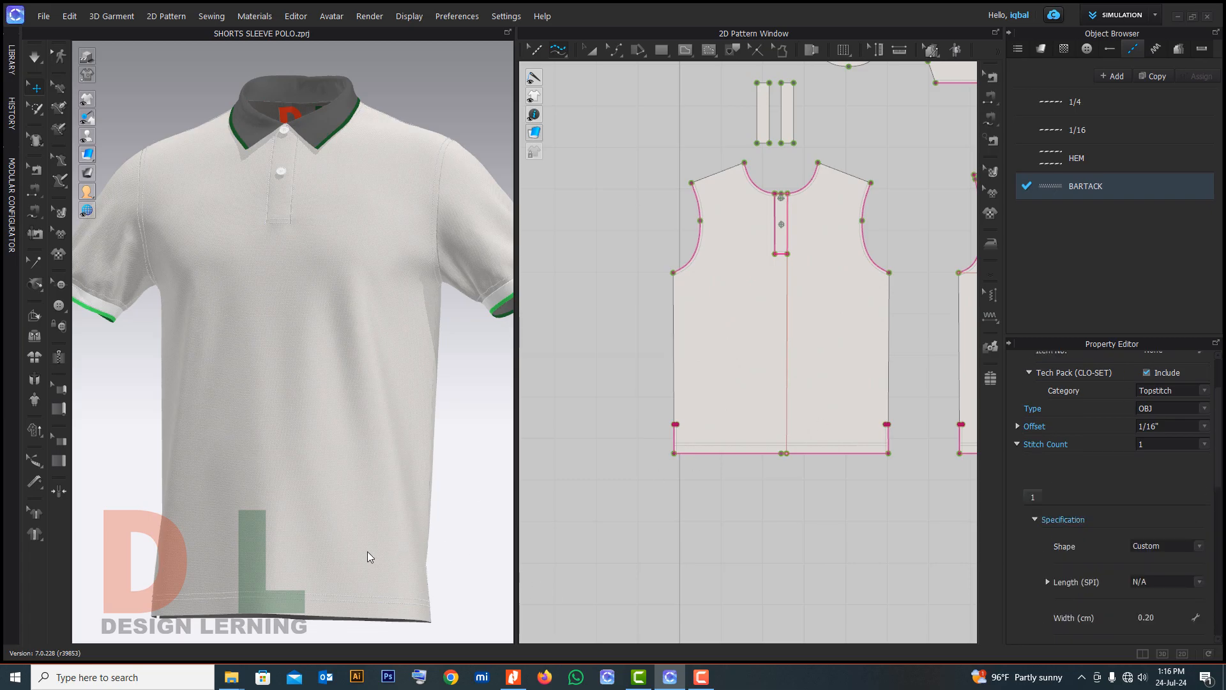
Examine the thickened bartacks at the side slits on both sides of the 3D garment
key("4")
scroll(326, 533, "up", 5)
scroll(325, 534, "down", 5)
key("1")
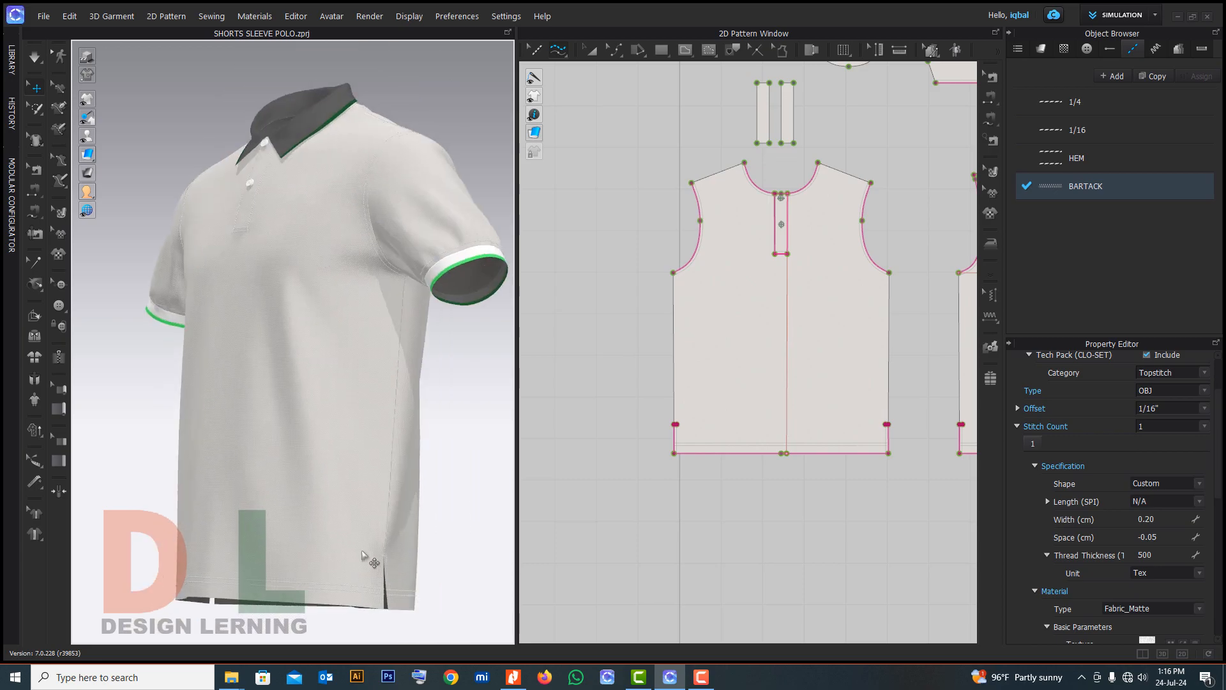
scroll(366, 554, "up", 5)
scroll(366, 554, "down", 5)
right_click_drag(307, 506, 205, 520)
right_click_drag(252, 251, 540, 282)
scroll(647, 317, "down", 3)
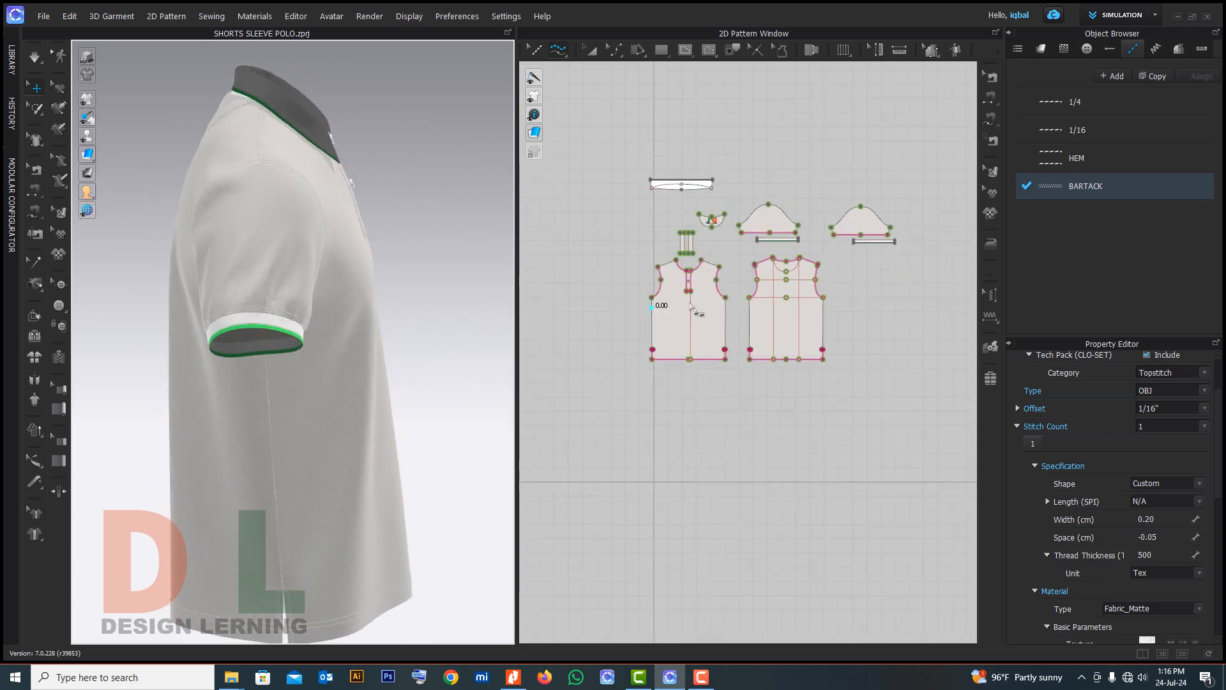
Lengthen the first sleeve's rib cuff and green tipping strip by moving their shared short end edges outward by a set distance
scroll(797, 237, "up", 6)
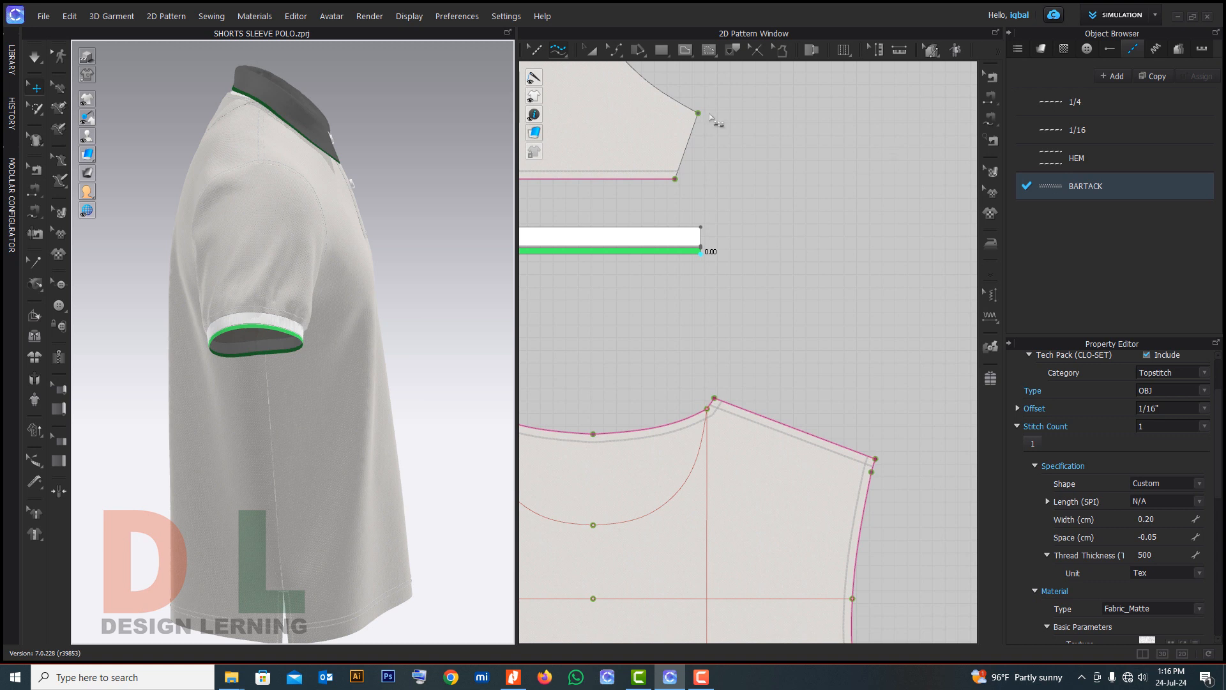
left_click(591, 50)
left_click_drag(739, 200, 634, 299)
scroll(727, 247, "up", 5)
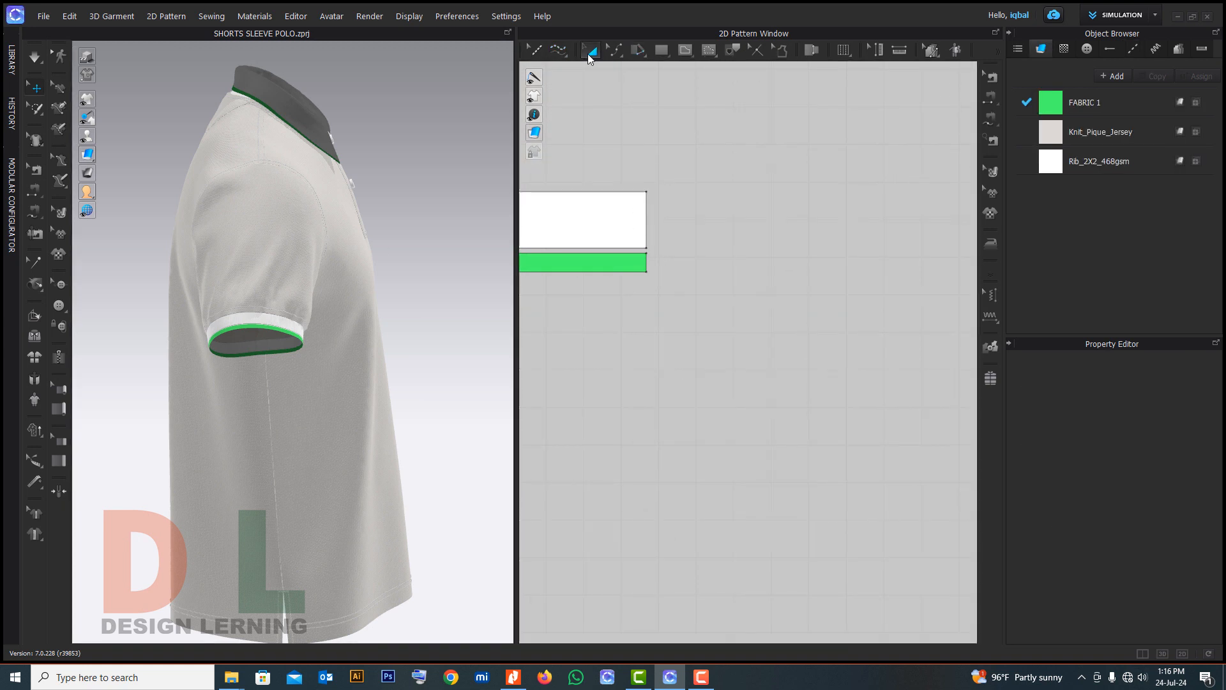
left_click(618, 52)
left_click(626, 66)
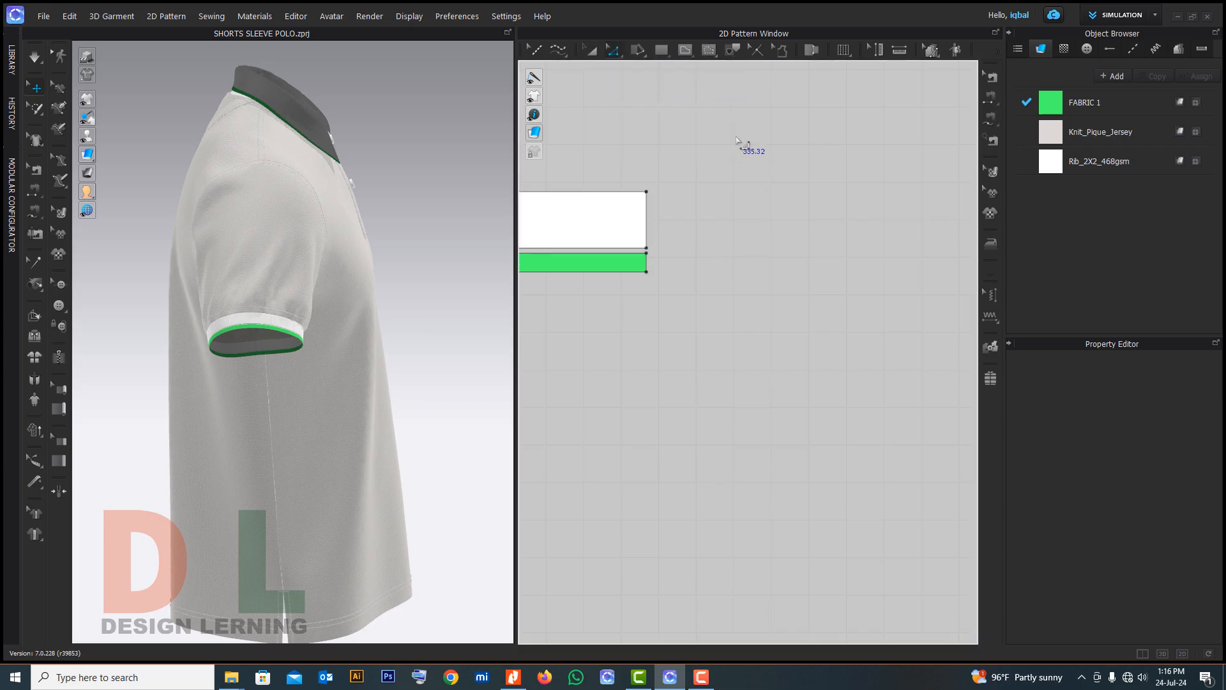
left_click_drag(647, 226, 661, 227)
right_click(662, 227)
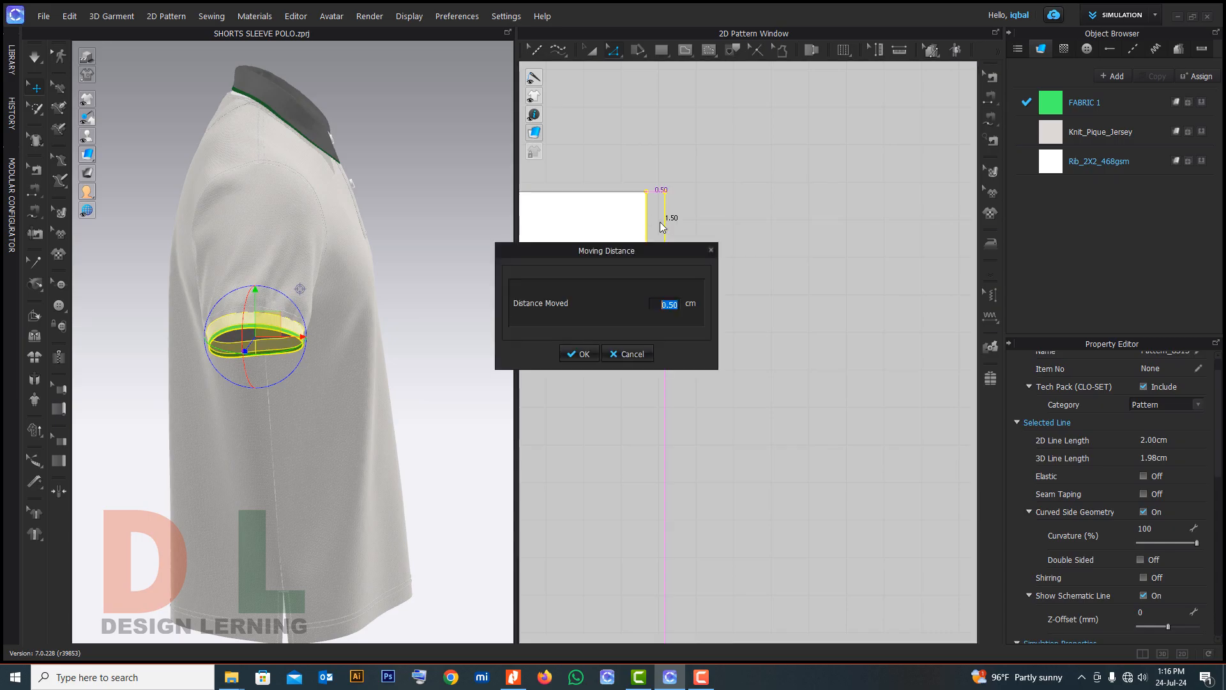
key("Return")
scroll(632, 227, "down", 5)
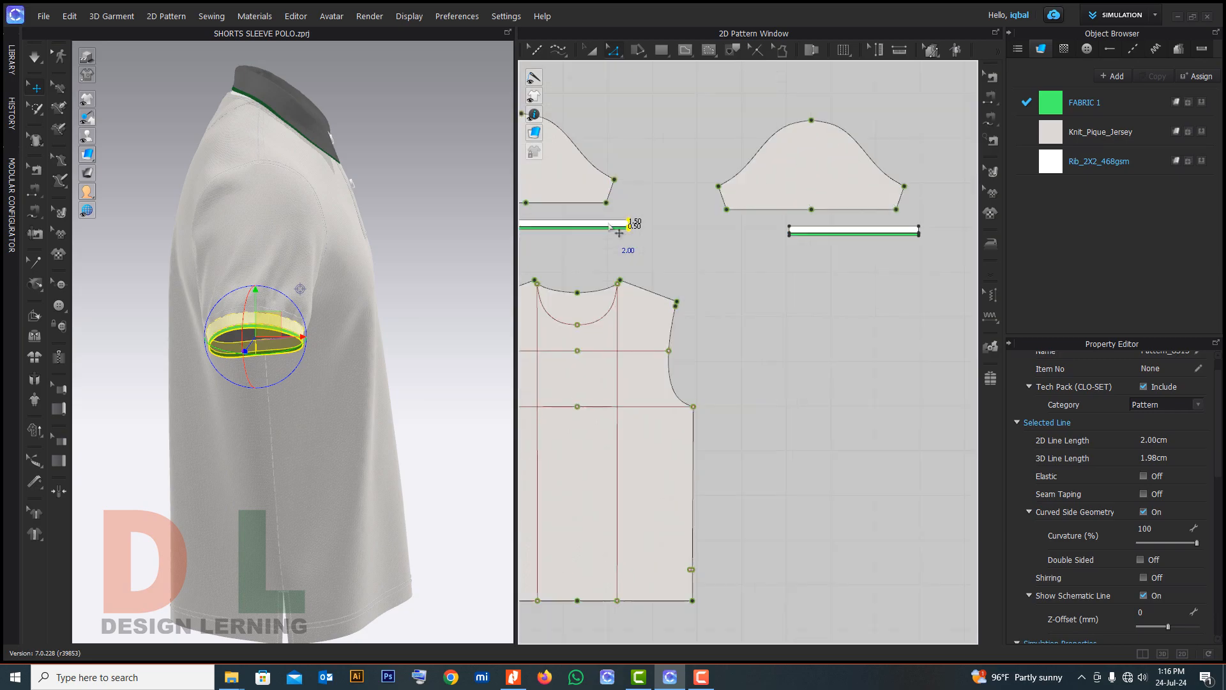
Lengthen the second sleeve's rib cuff and tipping strip by moving their short end edges outward 3 cm
scroll(961, 268, "up", 5)
left_click(850, 197)
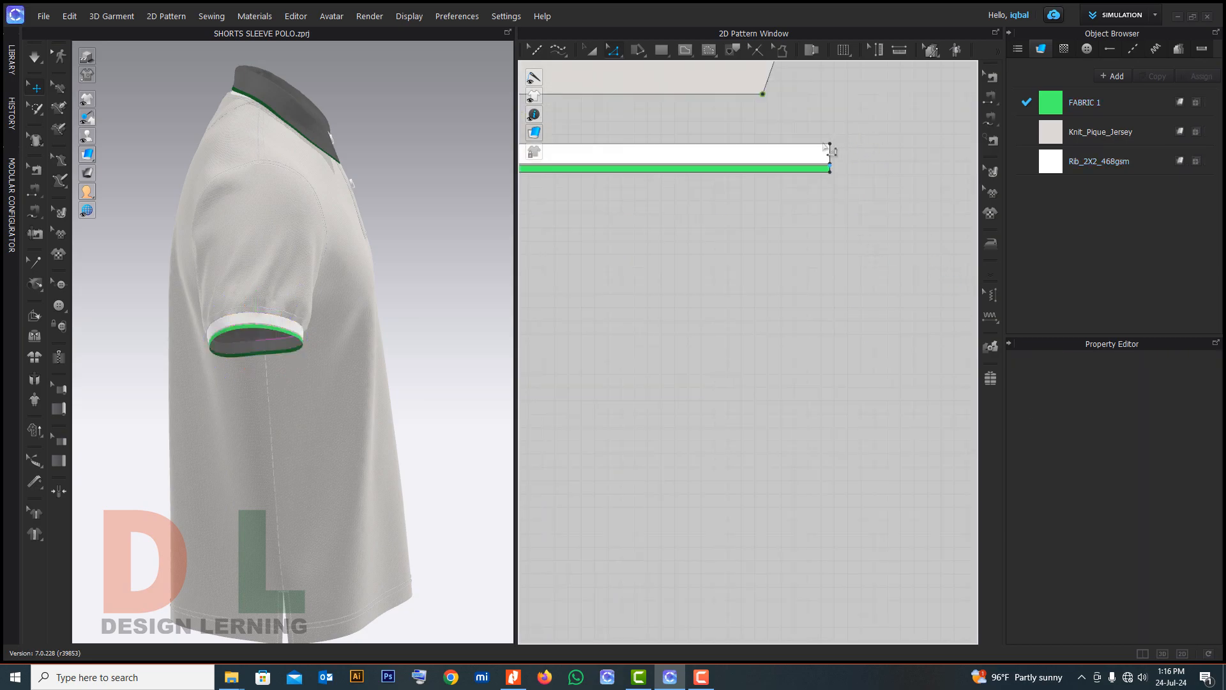
scroll(842, 187, "up", 3)
left_click(848, 237)
left_click_drag(875, 210, 877, 208)
key("Return")
type("3")
key("Return")
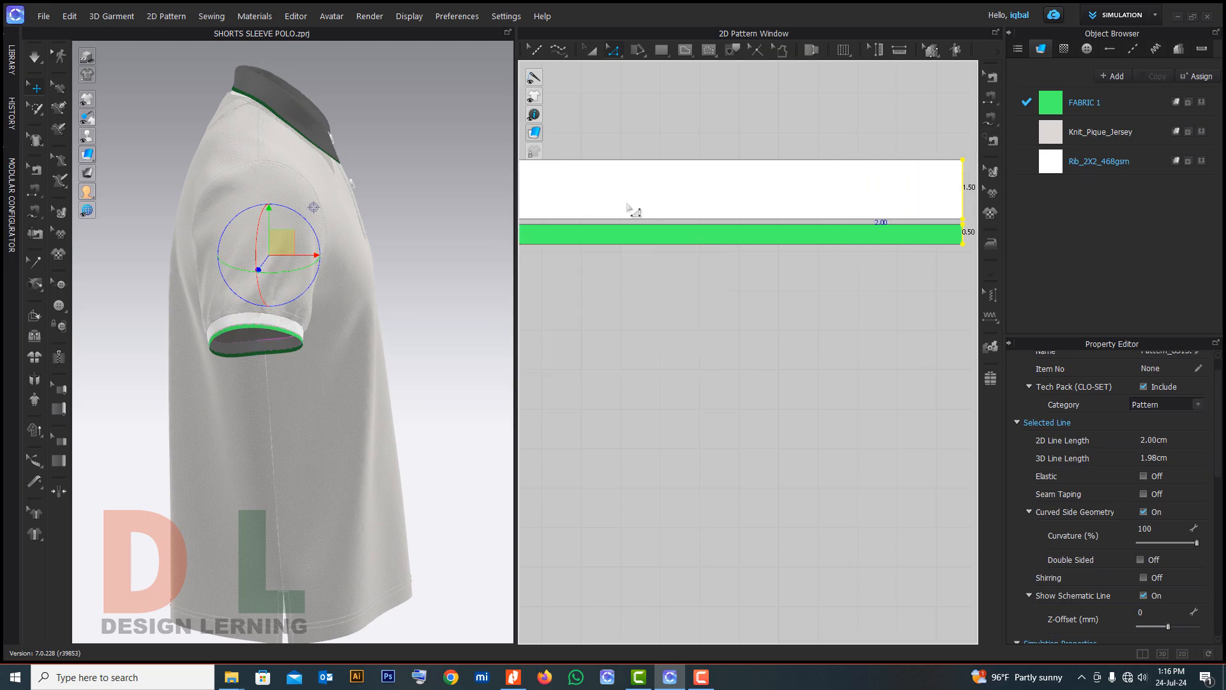
Simulate the garment so the sleeves drape with the lengthened cuffs
right_click_drag(323, 329, 254, 358)
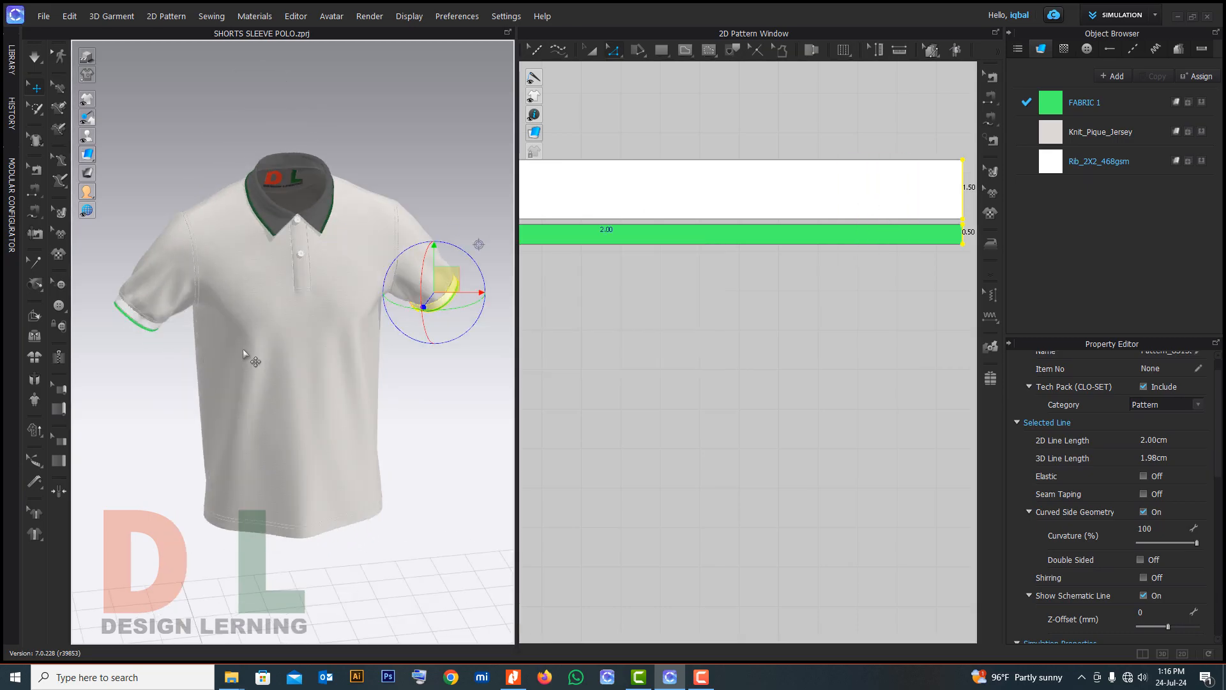
key("q")
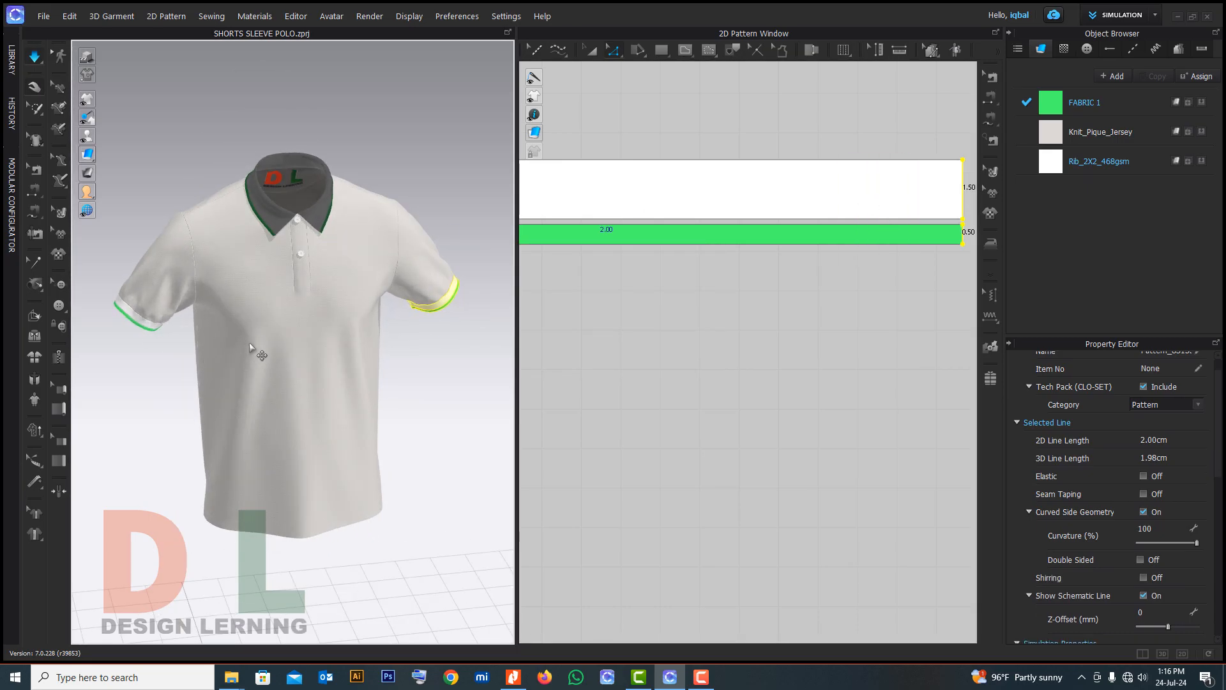
key("w")
right_click_drag(268, 349, 374, 171)
scroll(343, 205, "up", 5)
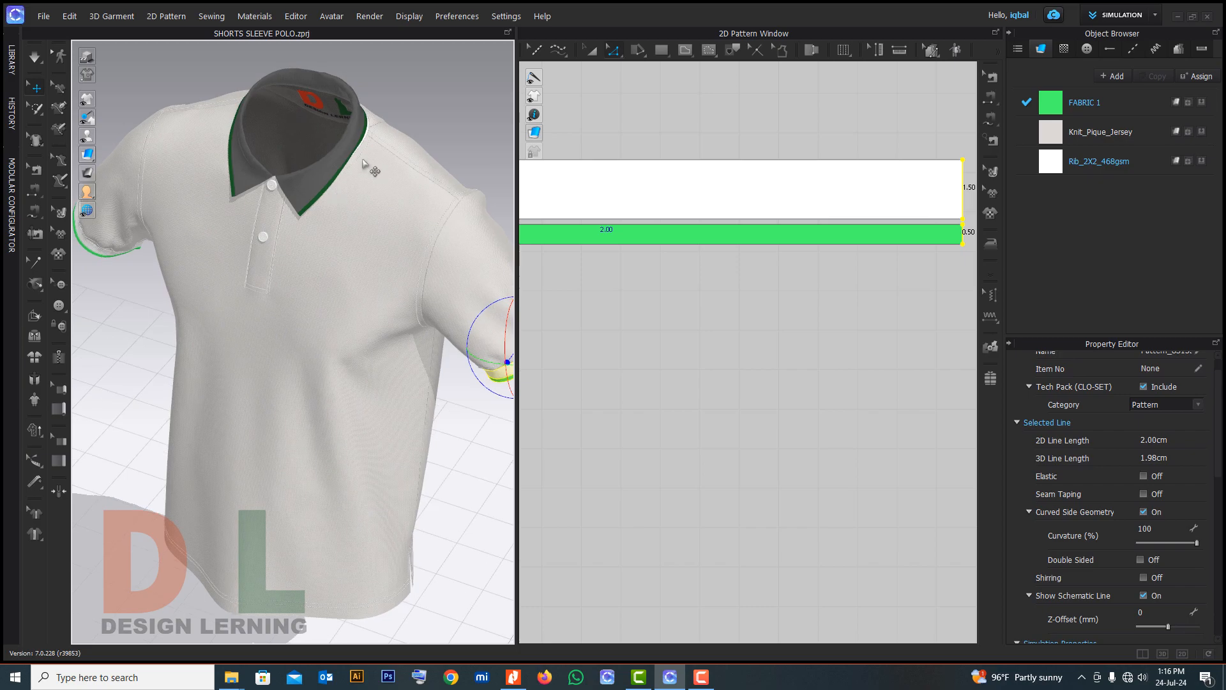
Simulate the garment again while pulling the collar at the shoulder, and stop once the collar has settled
key("q")
left_click(362, 142)
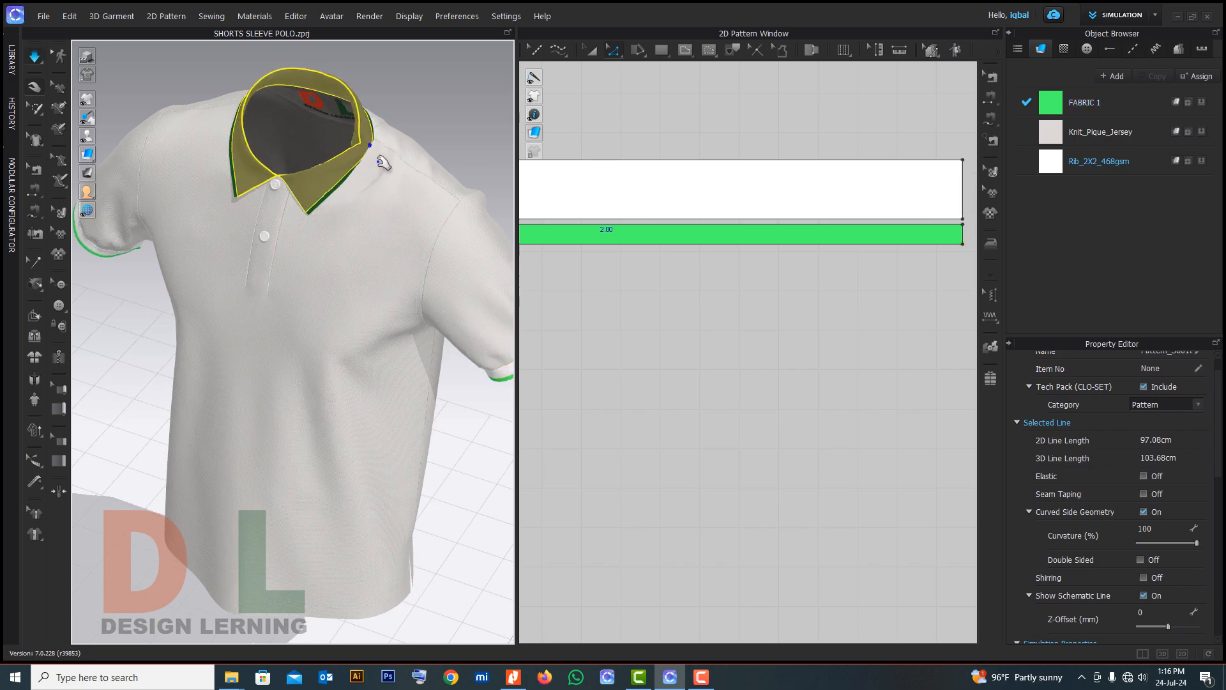
mouse_move(386, 162)
right_mouse_down()
mouse_move(336, 172)
mouse_move(382, 165)
right_mouse_up()
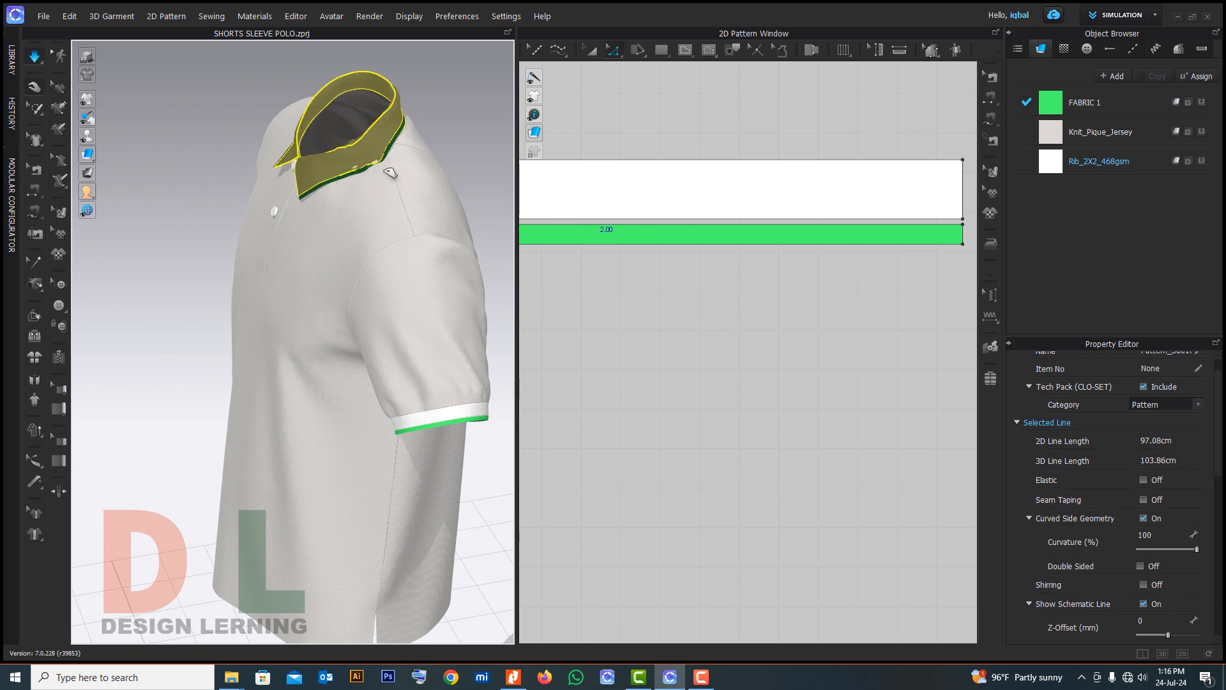
right_click_drag(382, 166, 397, 186)
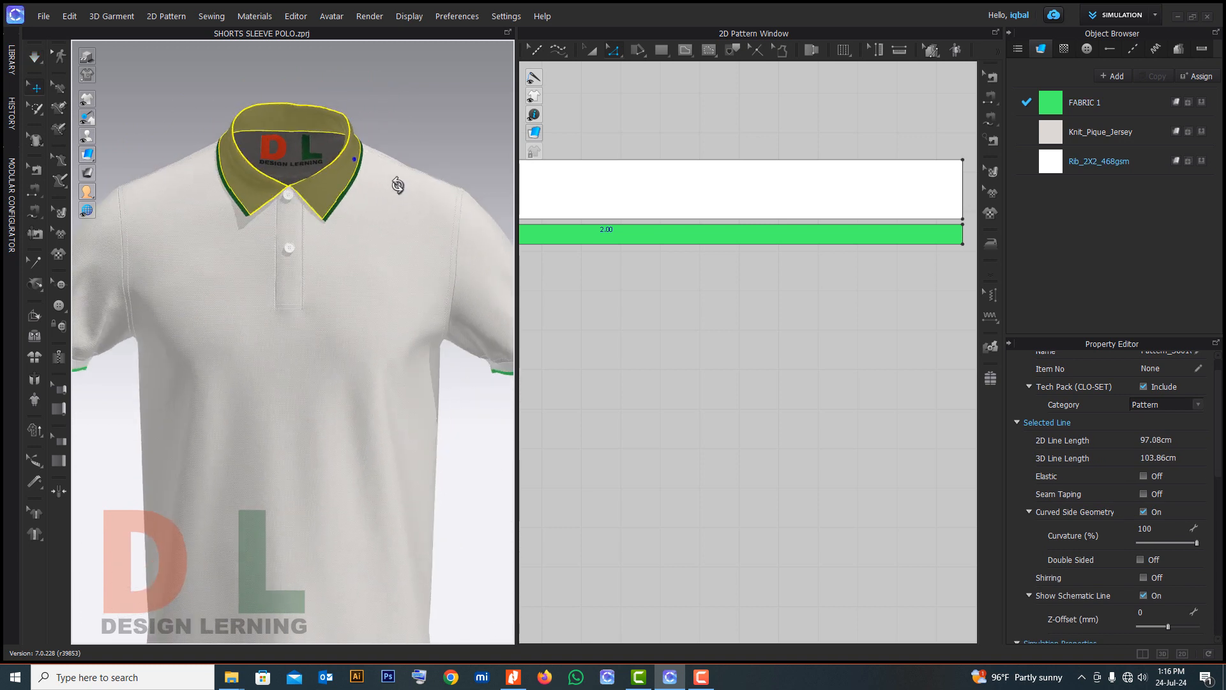
left_click(725, 358)
scroll(313, 268, "down", 3)
mouse_move(288, 272)
right_mouse_down()
mouse_move(242, 275)
mouse_move(300, 281)
right_mouse_up()
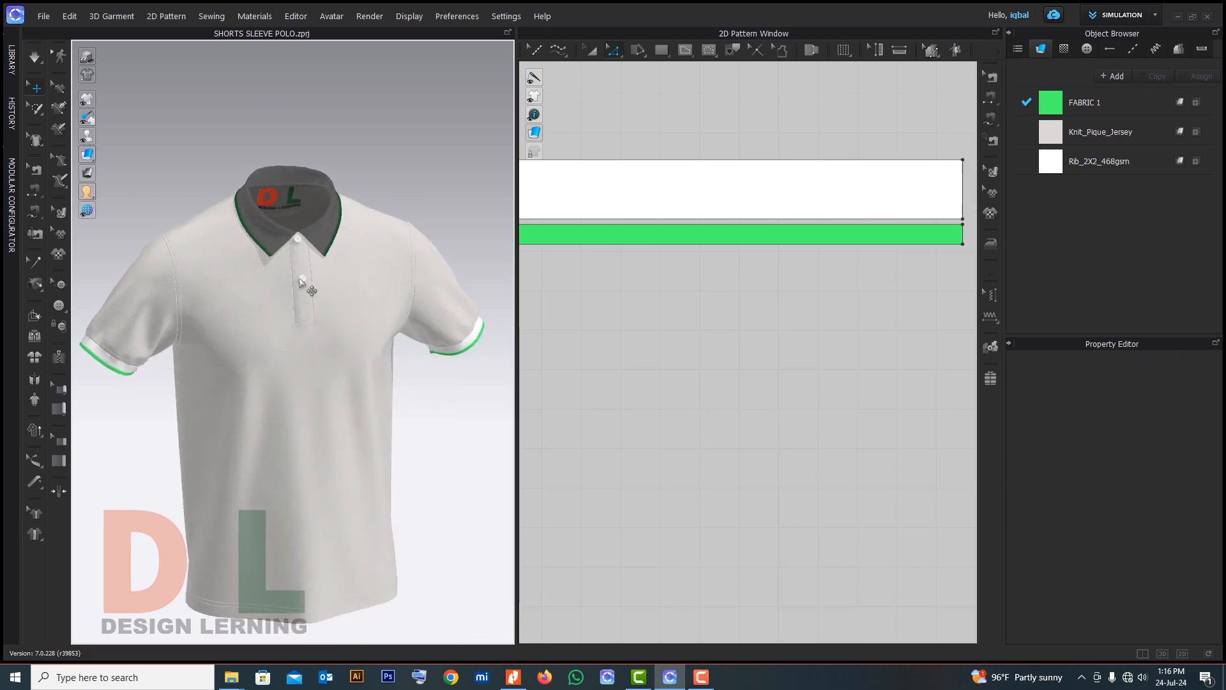
Rename the green FABRIC 1 fabric to TIPPING
double_click(1096, 107)
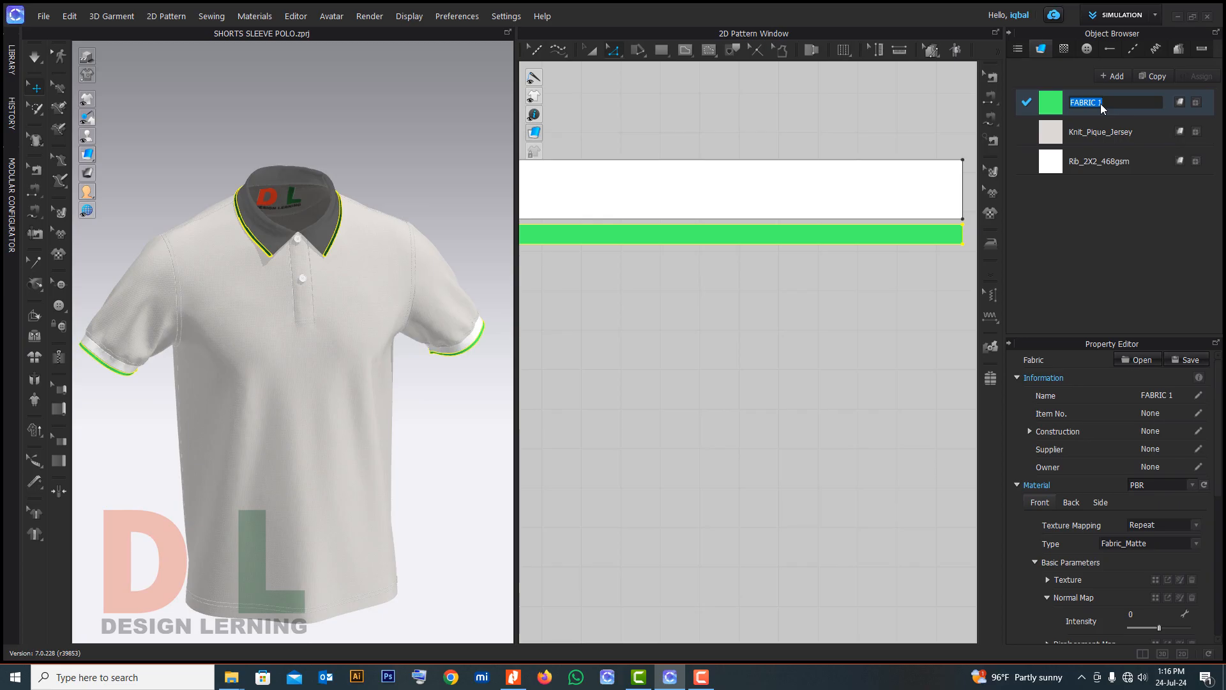
type("TIPPING")
left_click(1100, 236)
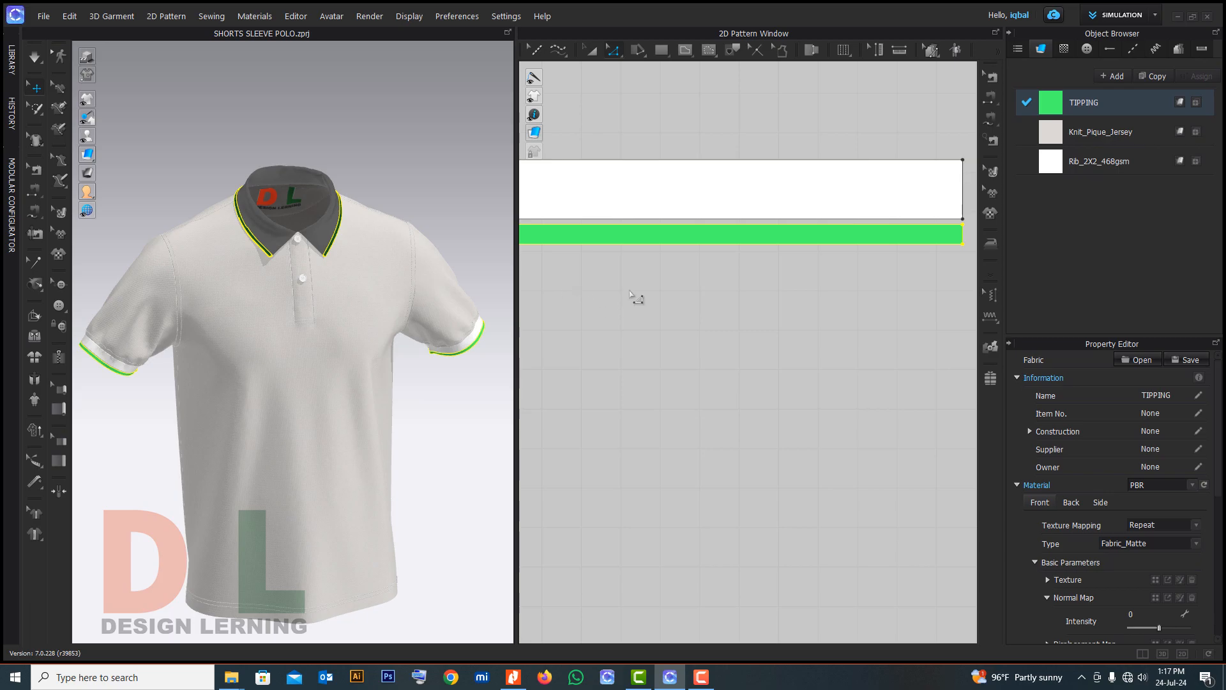
left_click(1103, 170)
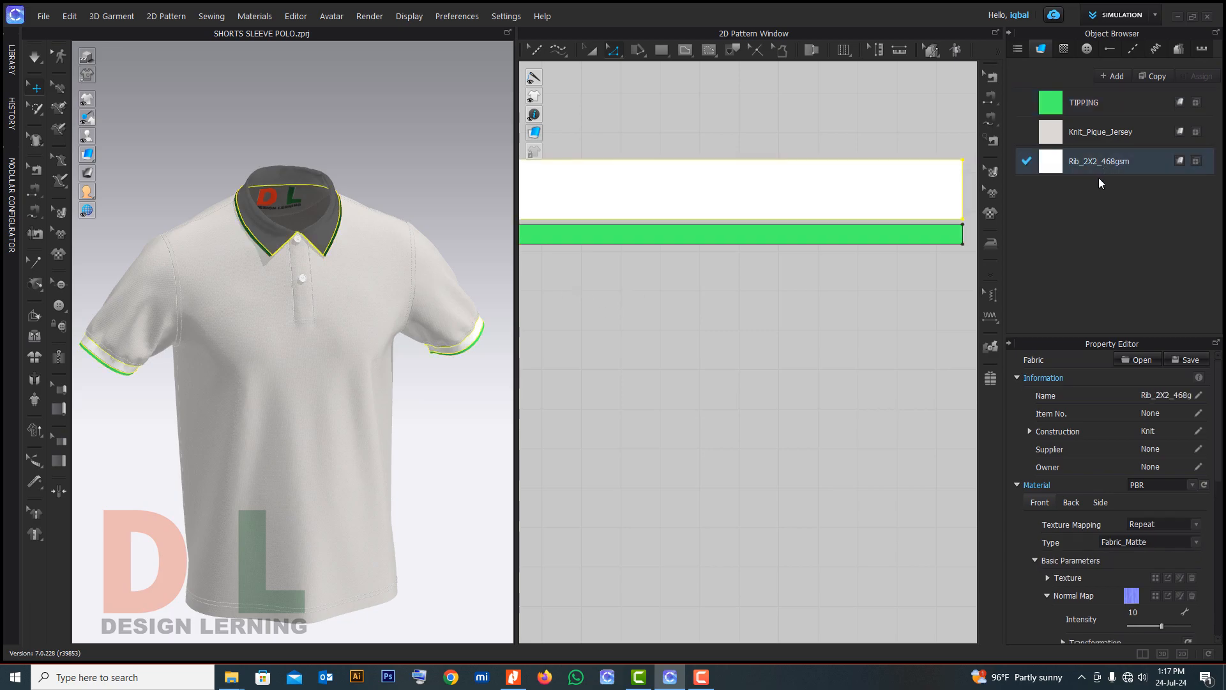
scroll(443, 318, "down", 3)
right_click_drag(443, 317, 395, 319)
scroll(711, 299, "down", 3)
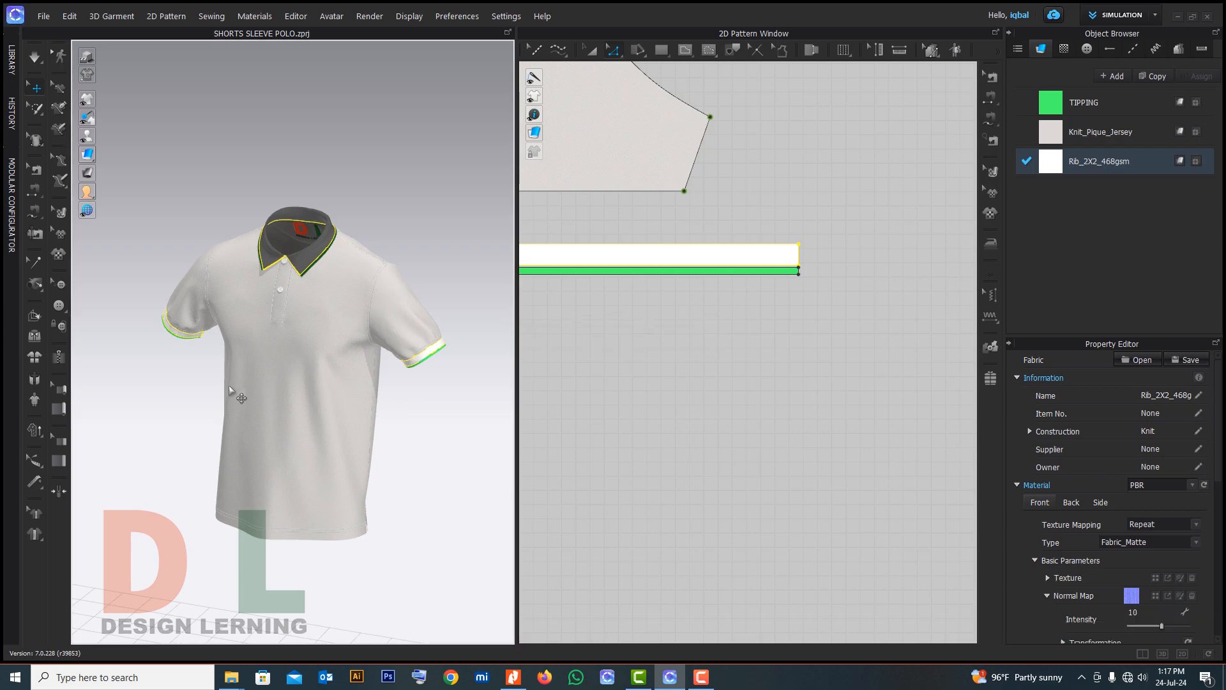
right_click_drag(231, 389, 266, 386)
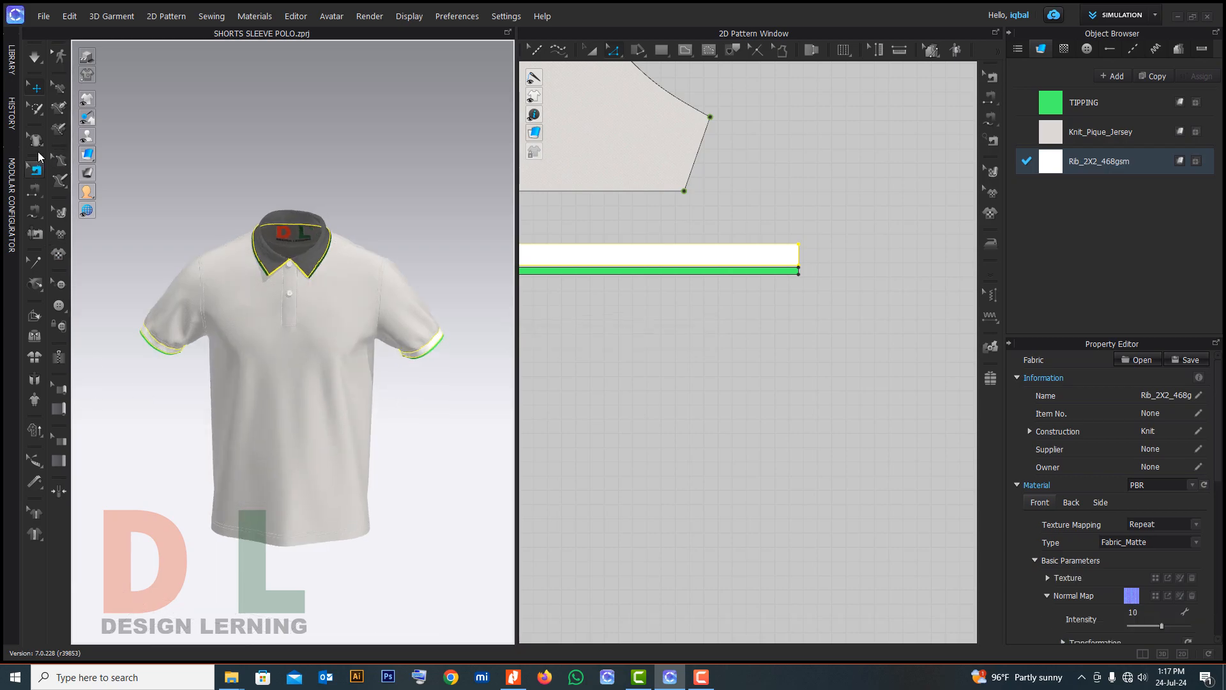
Load the MV2_03_Attention.pos pose from the avatar library's Pose folder and let the shirt drape with lowered sleeves
left_click(10, 61)
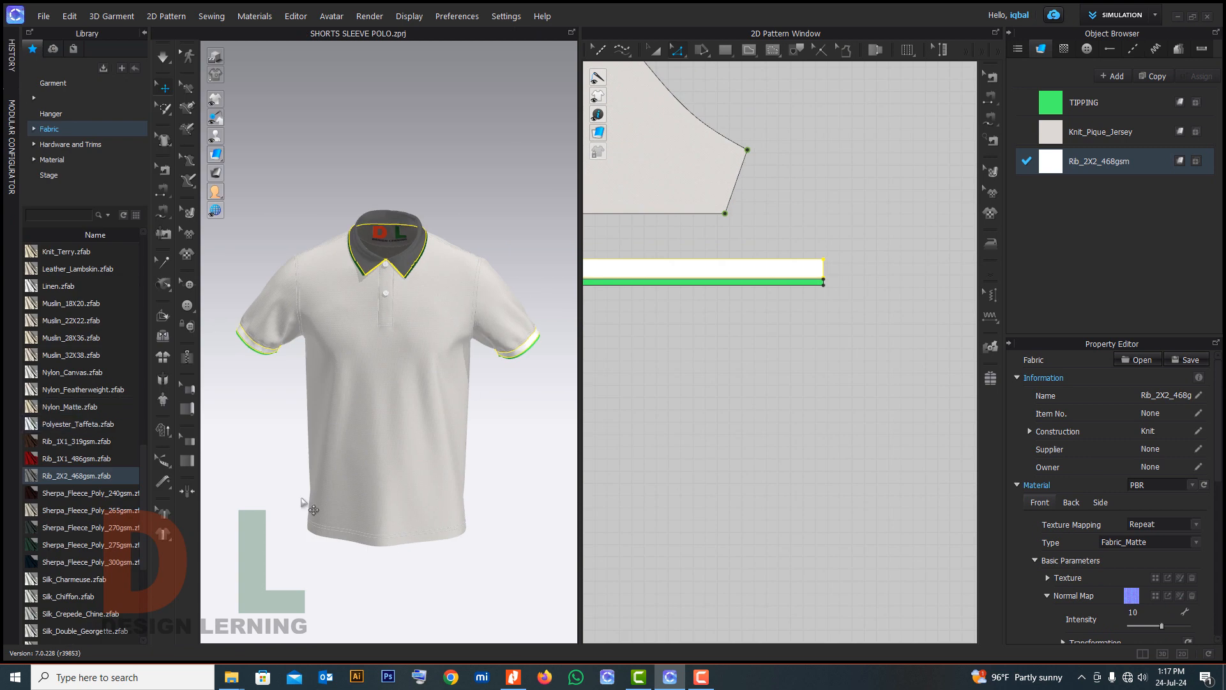
scroll(102, 305, "down", 4)
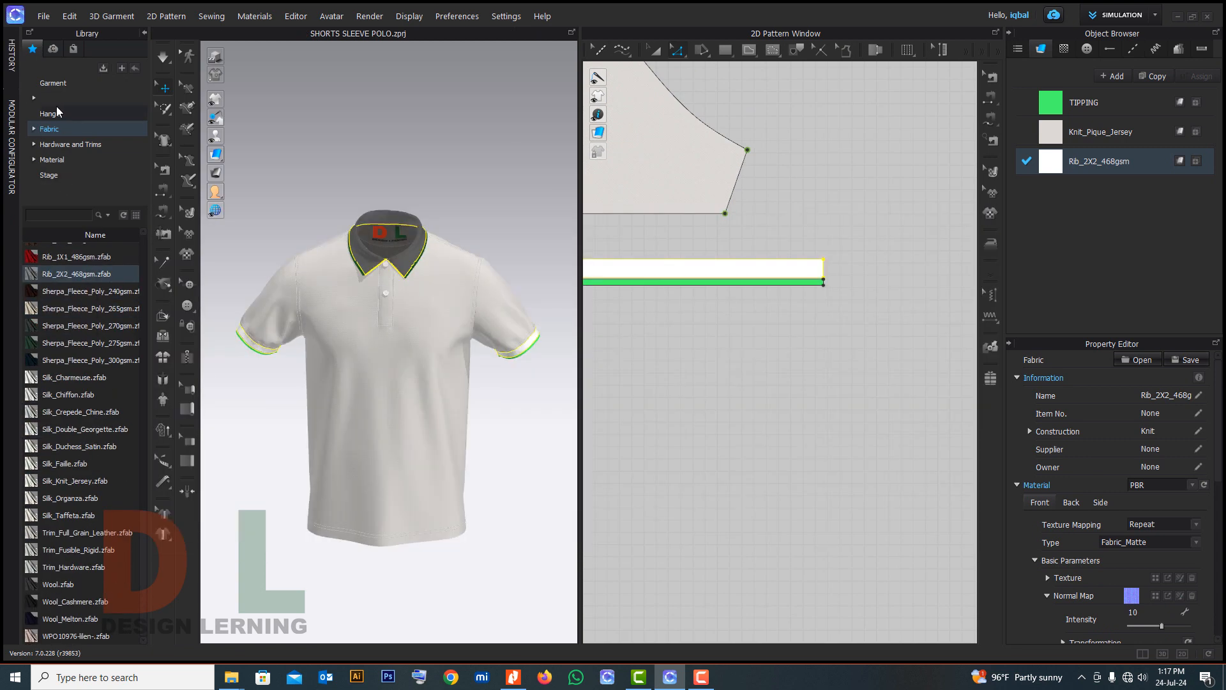
left_click(58, 97)
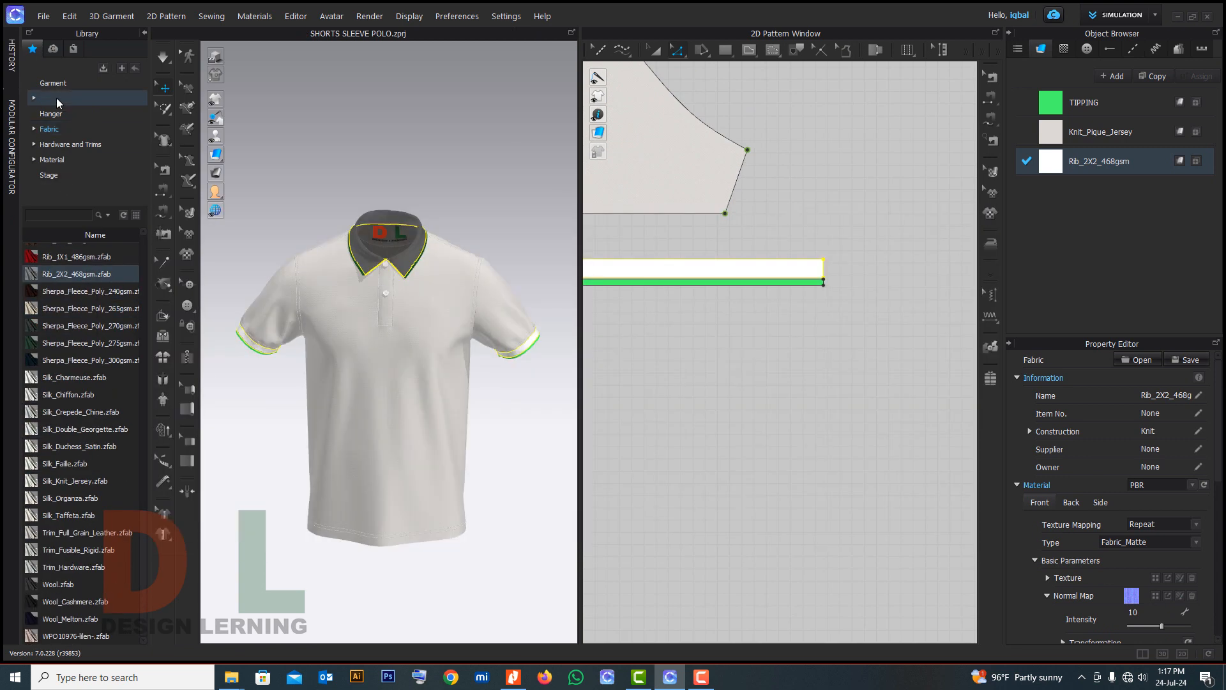
double_click(67, 325)
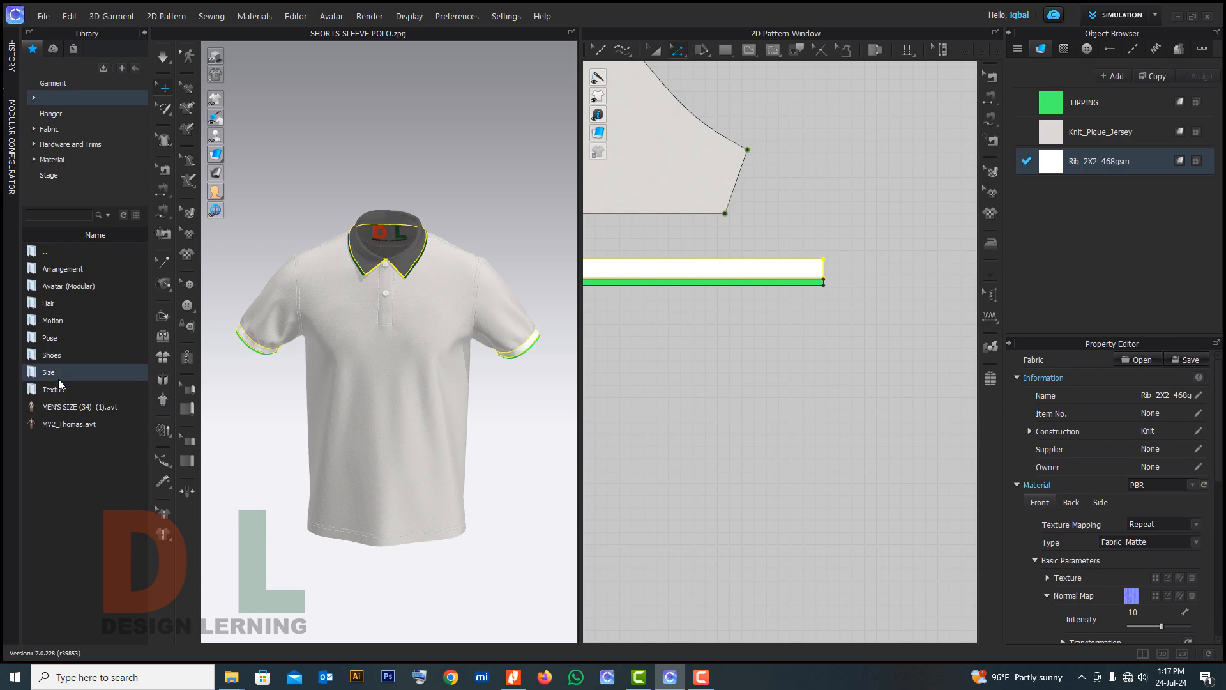
double_click(56, 337)
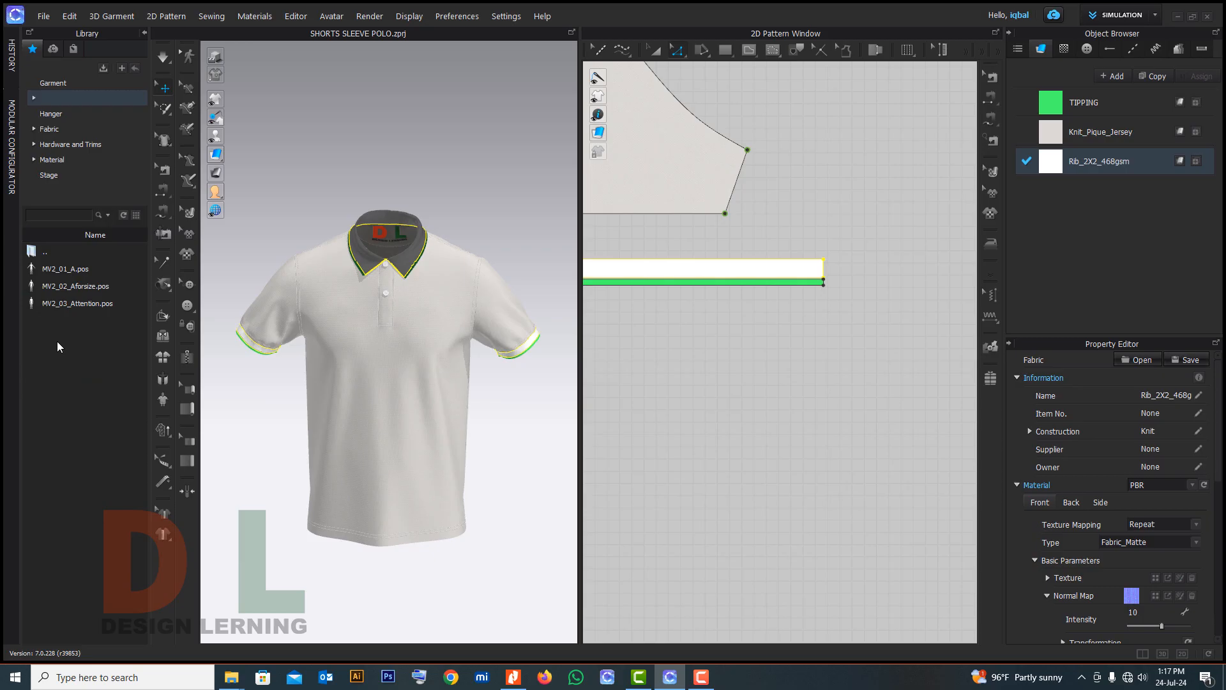
double_click(62, 304)
left_click(623, 377)
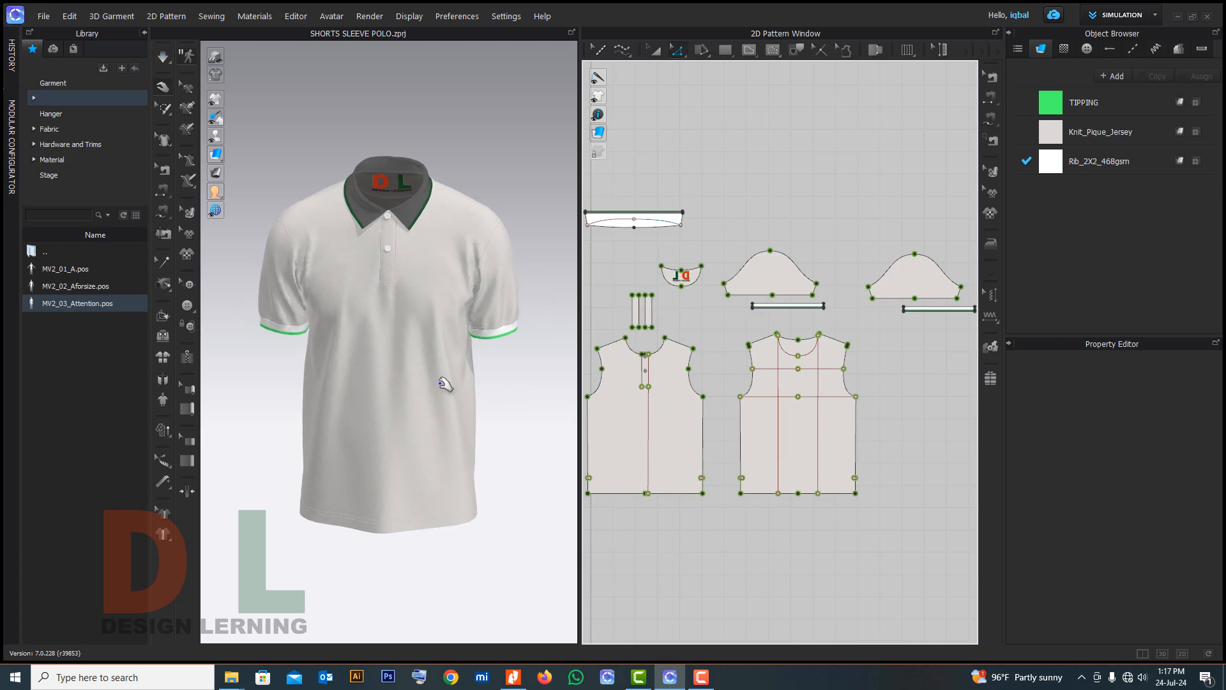
Load the MV2_02_Aforsize.pos pose from the avatar library and let the shirt drape on the repositioned avatar
double_click(74, 288)
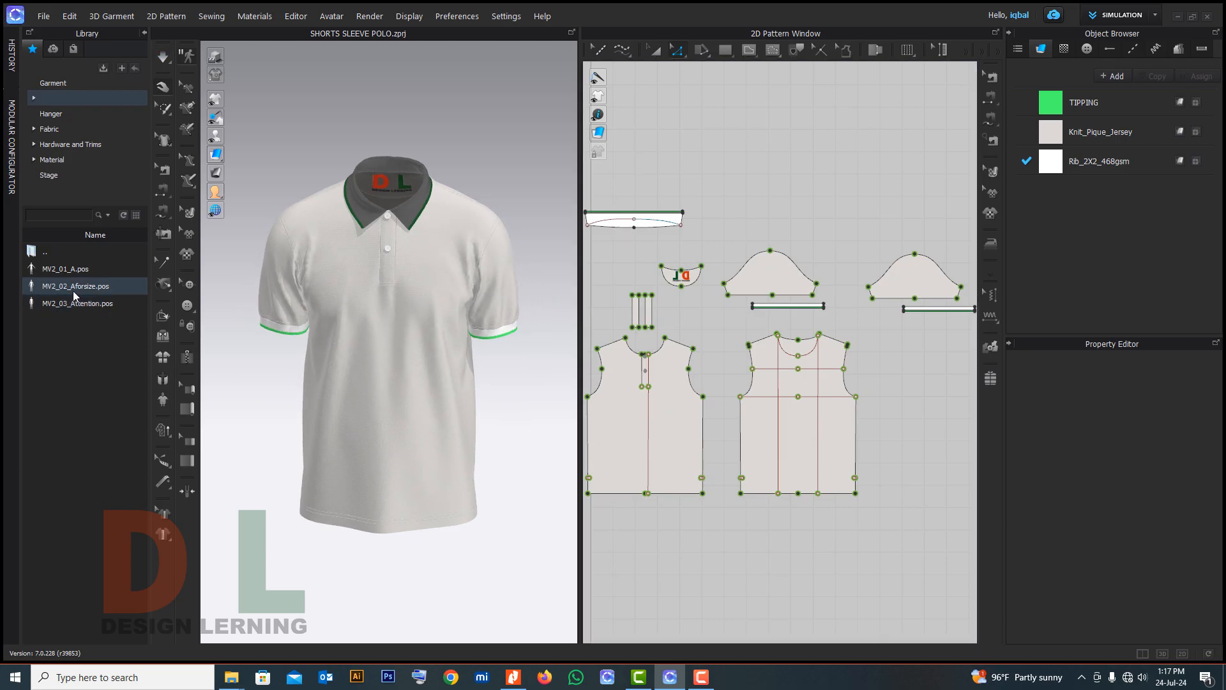
left_click(619, 380)
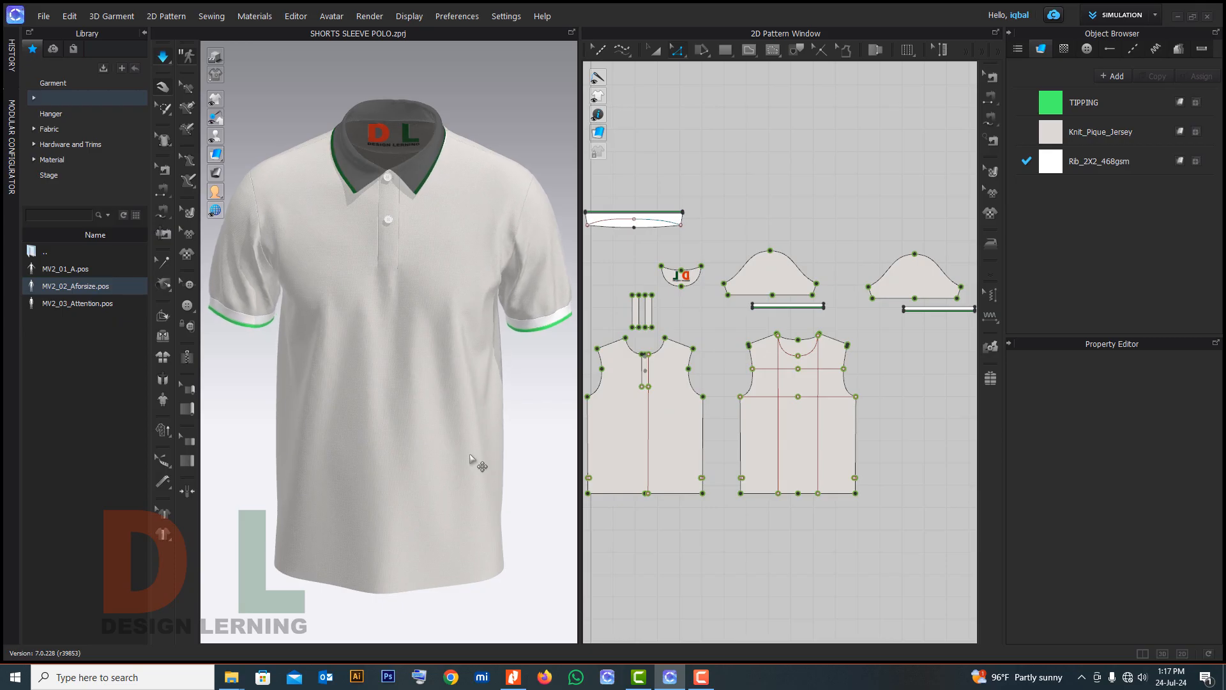
scroll(472, 460, "down", 2)
right_click_drag(446, 446, 351, 433)
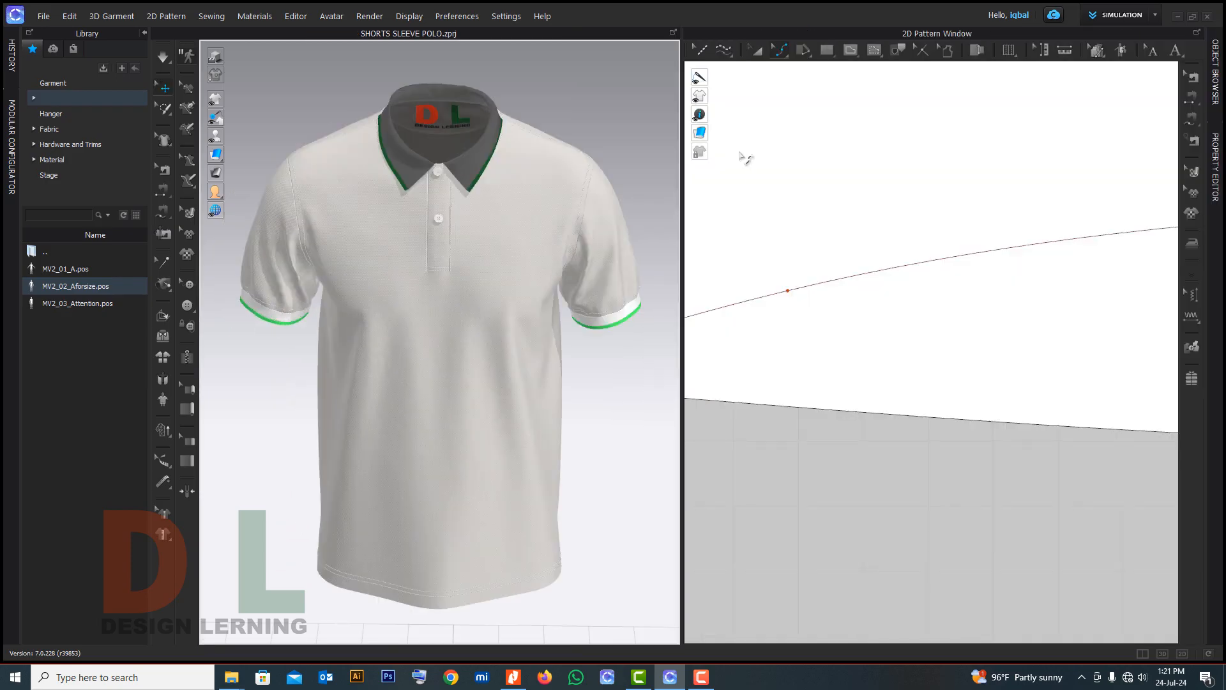
Bring all pattern pieces into view, restore the Object Browser and widen the 3D garment window
right_click_drag(483, 274, 482, 265)
scroll(786, 329, "down", 2)
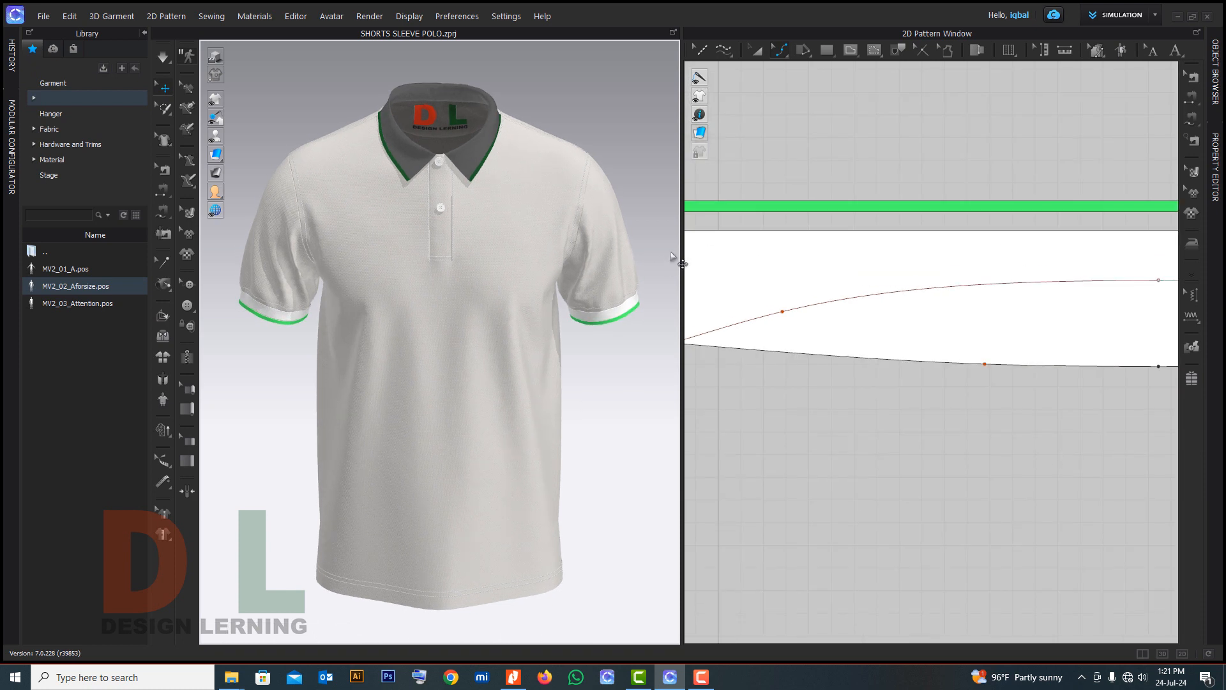
scroll(915, 285, "down", 4)
scroll(1051, 302, "up", 2)
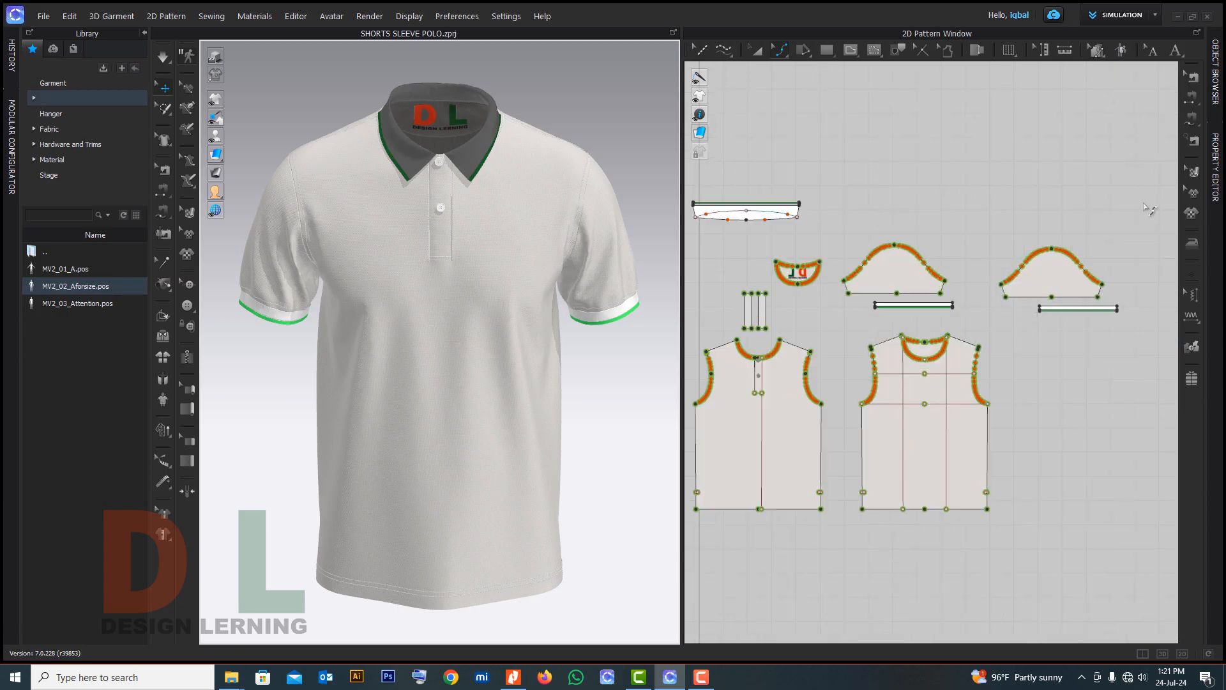
left_click(1217, 92)
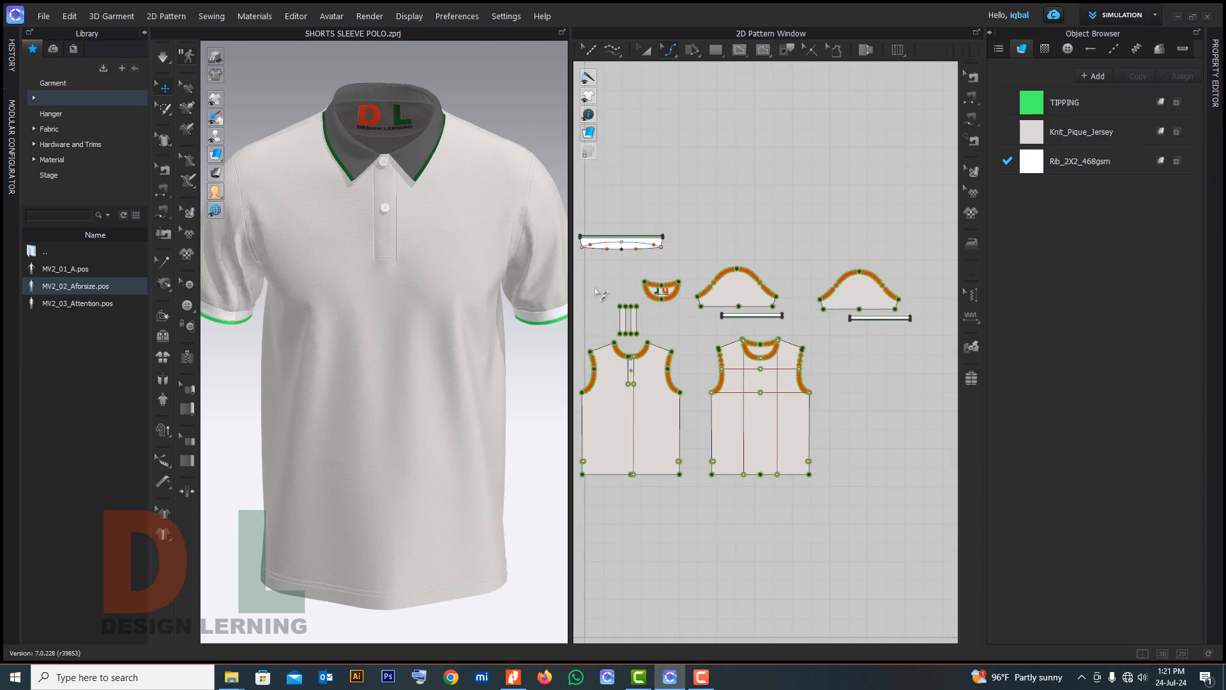
left_click_drag(571, 274, 675, 278)
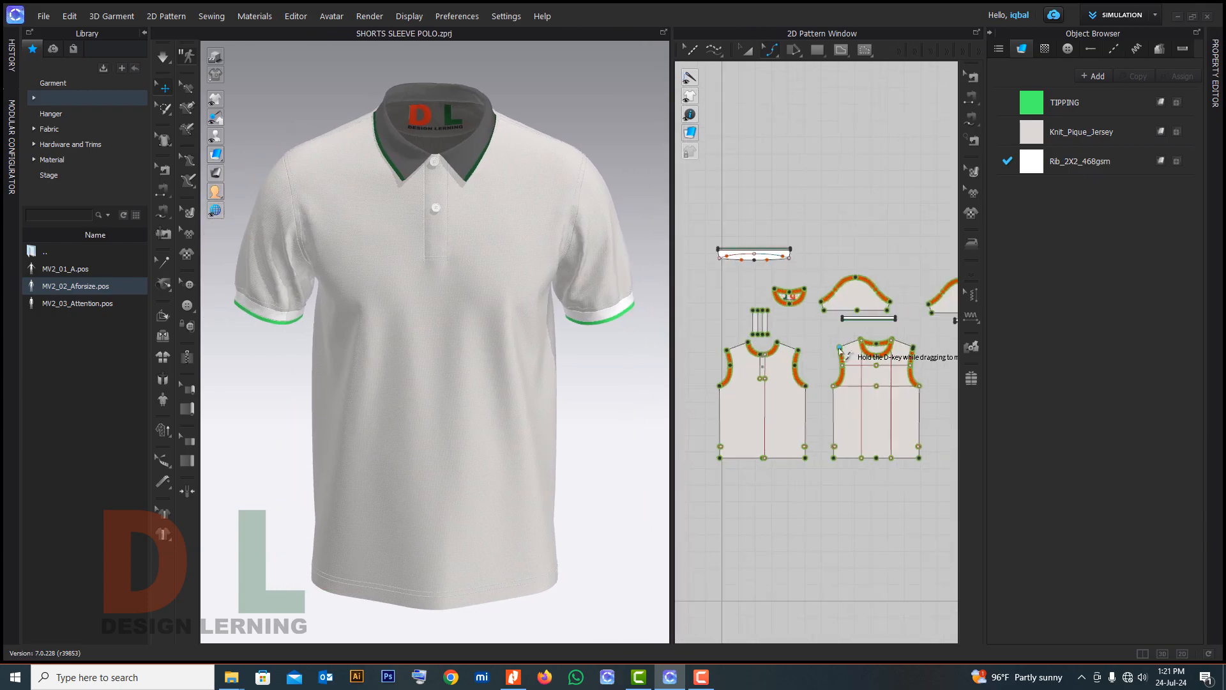
Recolour the Knit_Pique_Jersey fabric to Green 2 (39CD6A)
left_click(1038, 134)
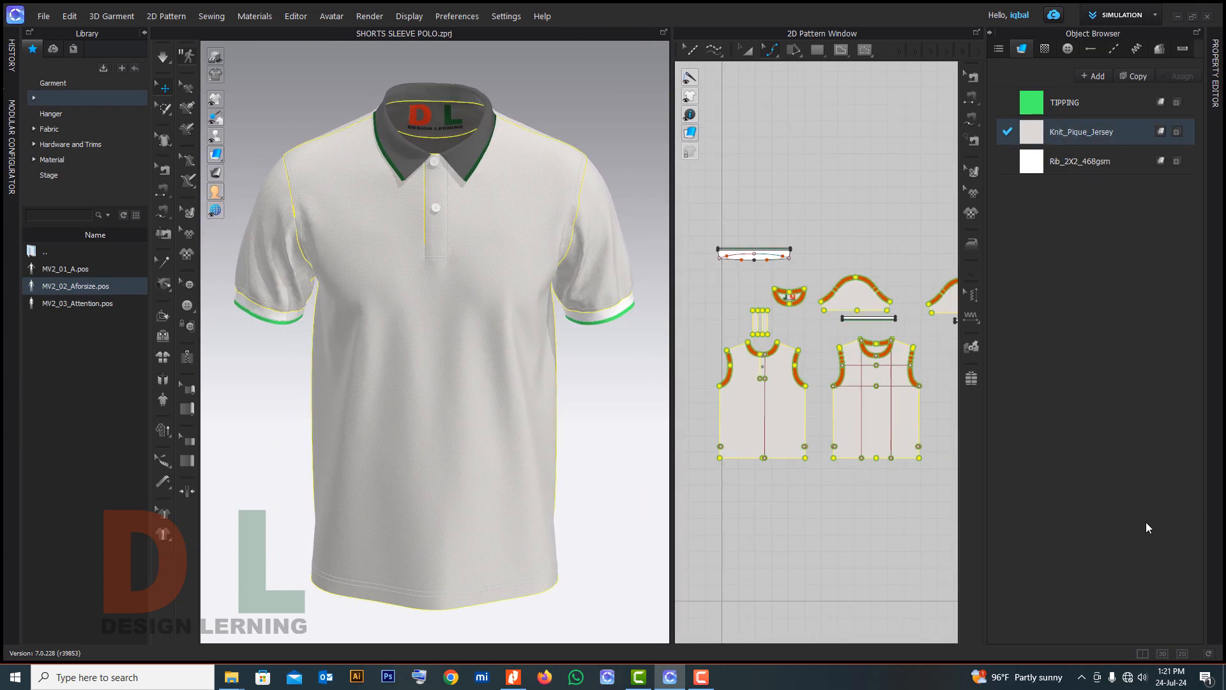
left_click(1216, 68)
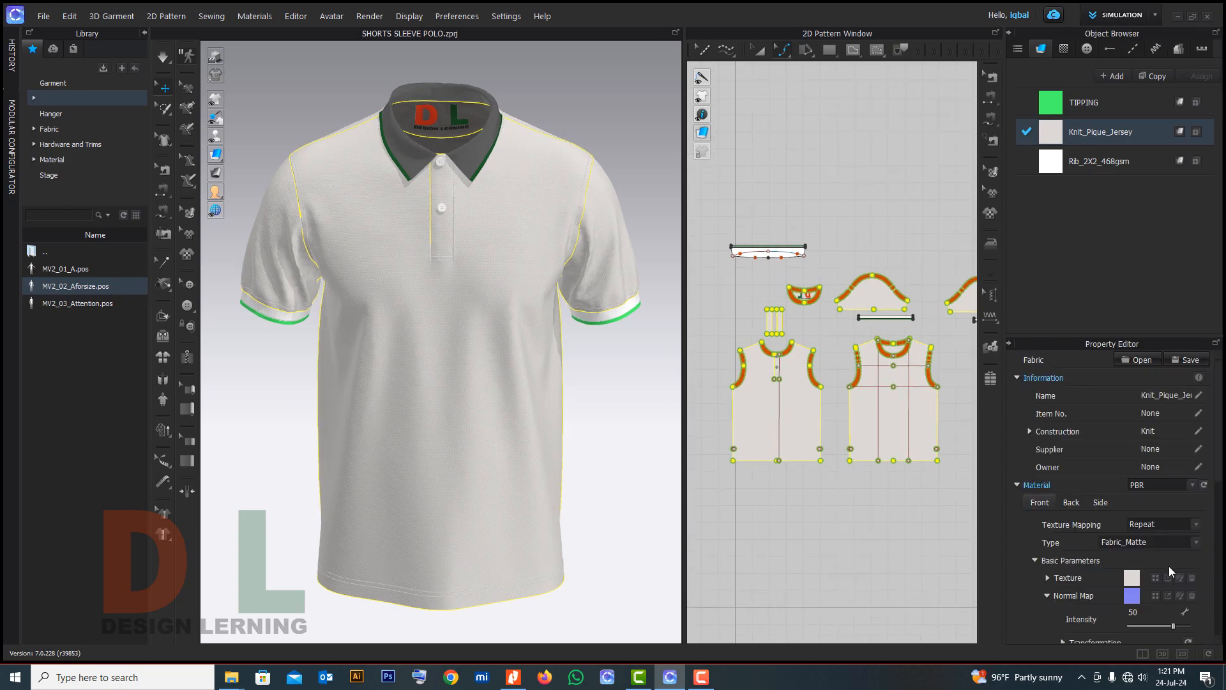
scroll(1182, 562, "down", 5)
left_click(1192, 488)
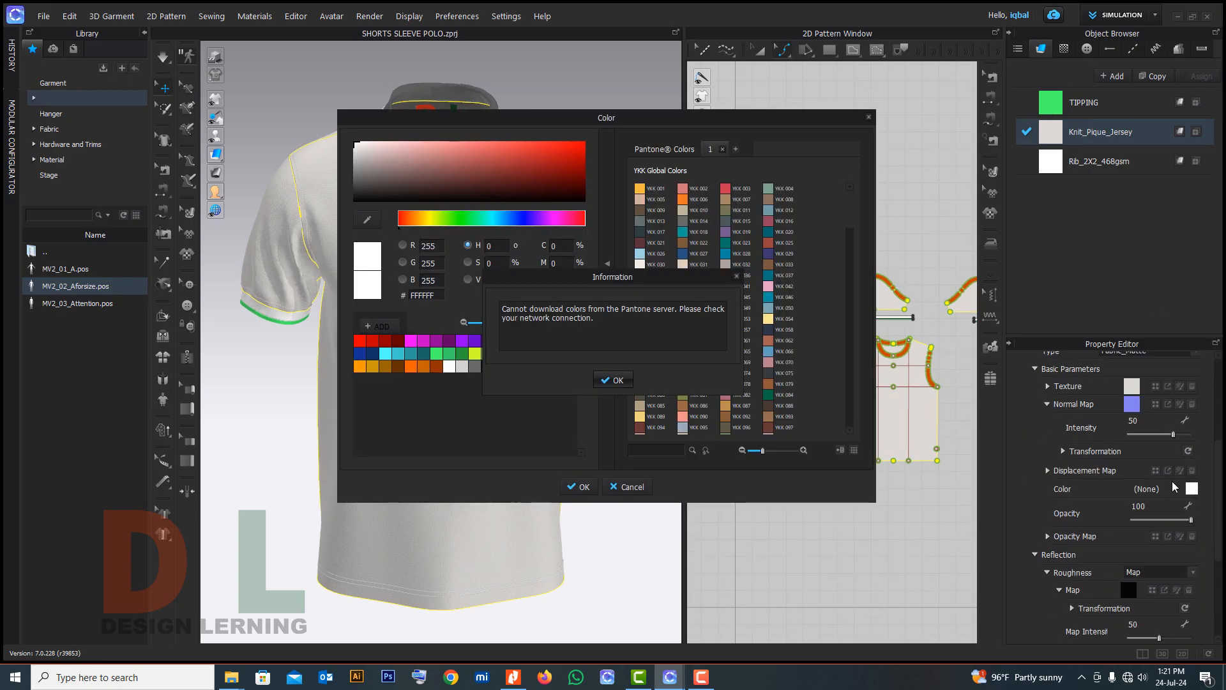
left_click(613, 380)
left_click_drag(558, 123, 872, 161)
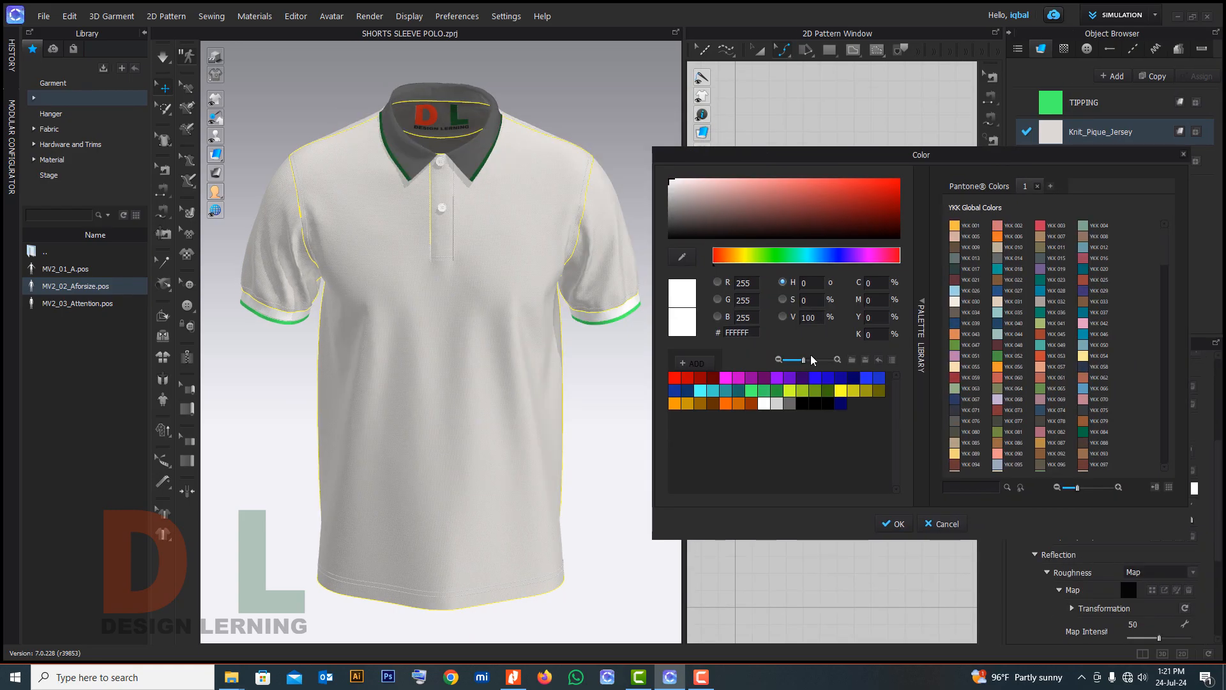
left_click(767, 390)
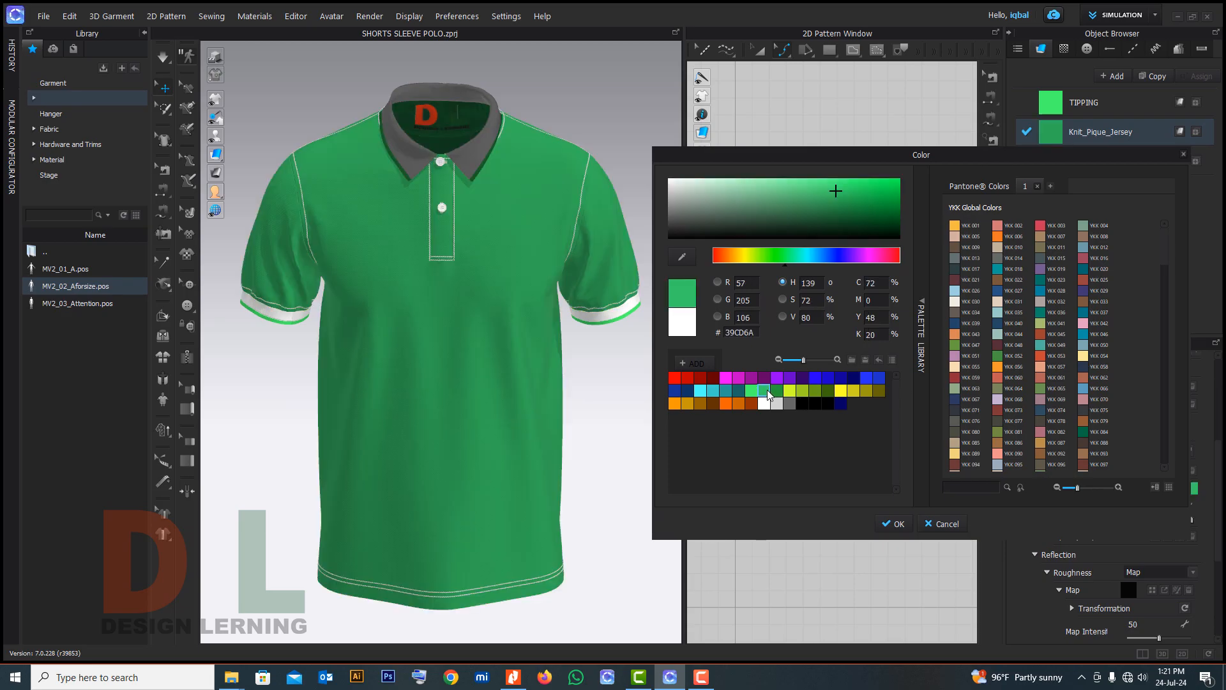
left_click(893, 524)
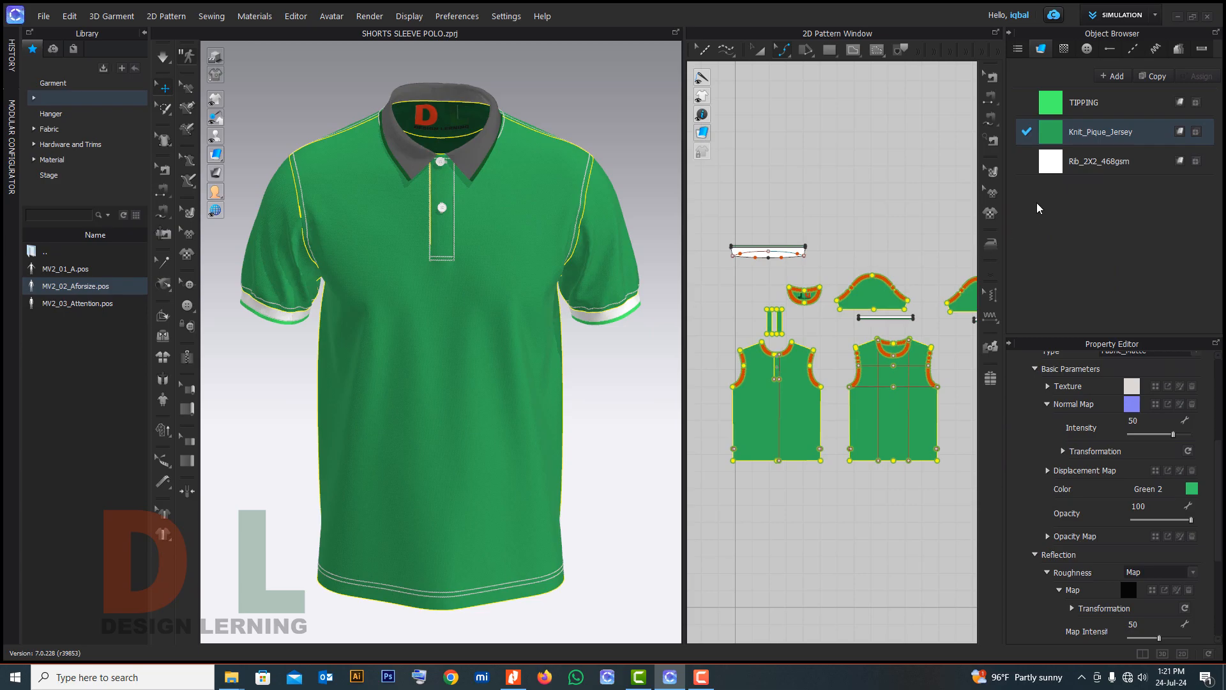
Recolour the TIPPING fabric to Brown (943100)
left_click(1058, 105)
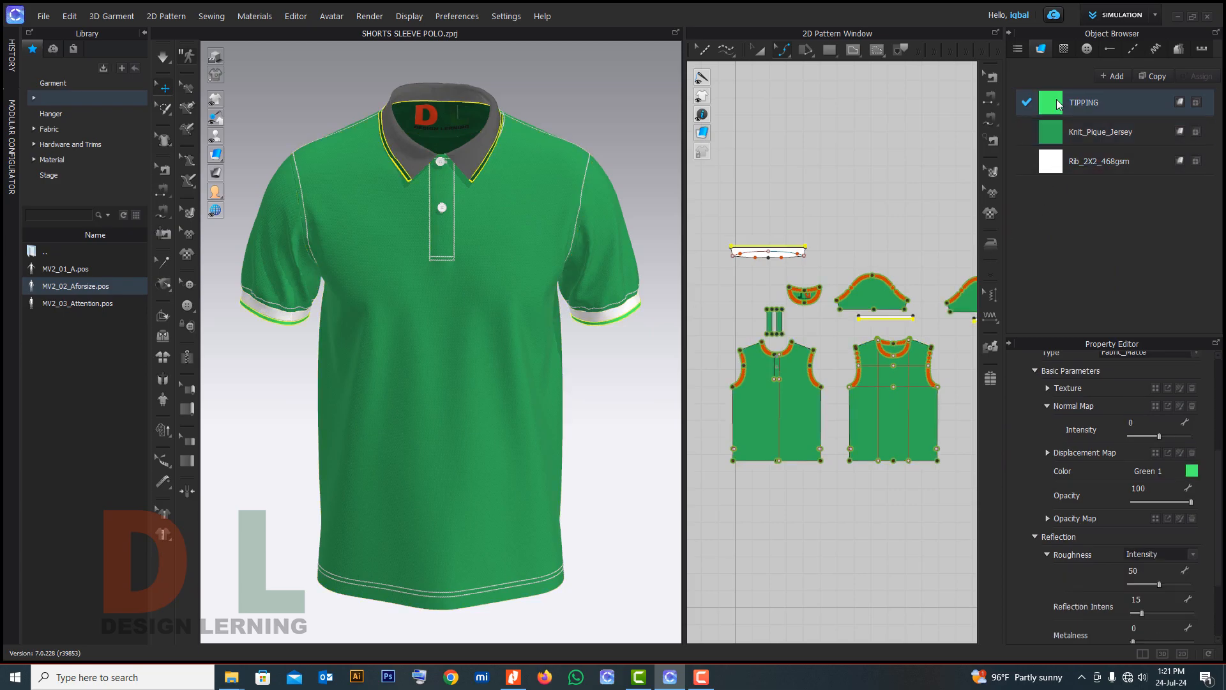
left_click(1192, 472)
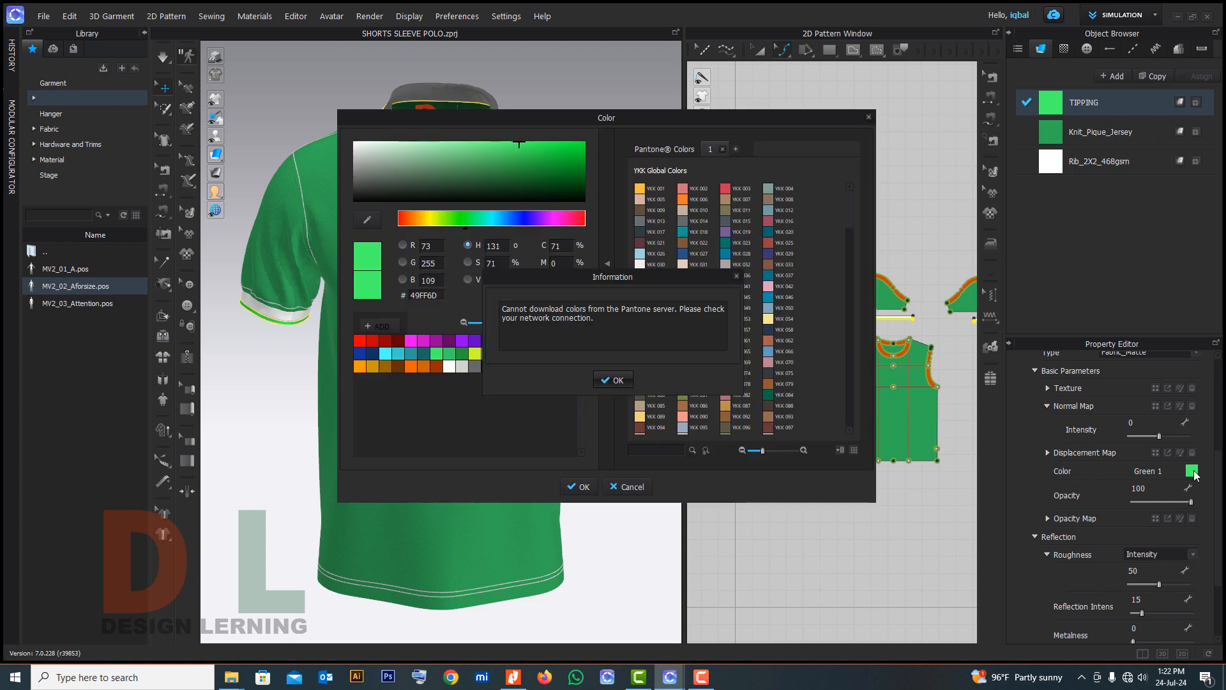
left_click(617, 380)
left_click(437, 366)
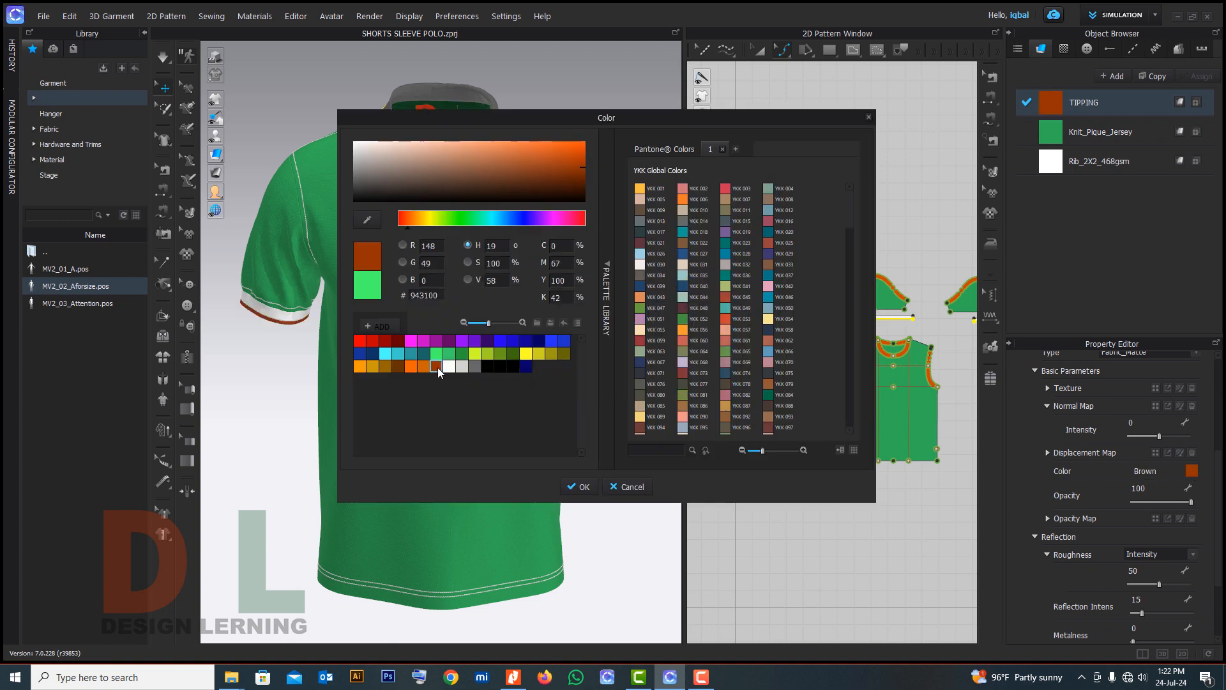
left_click(580, 488)
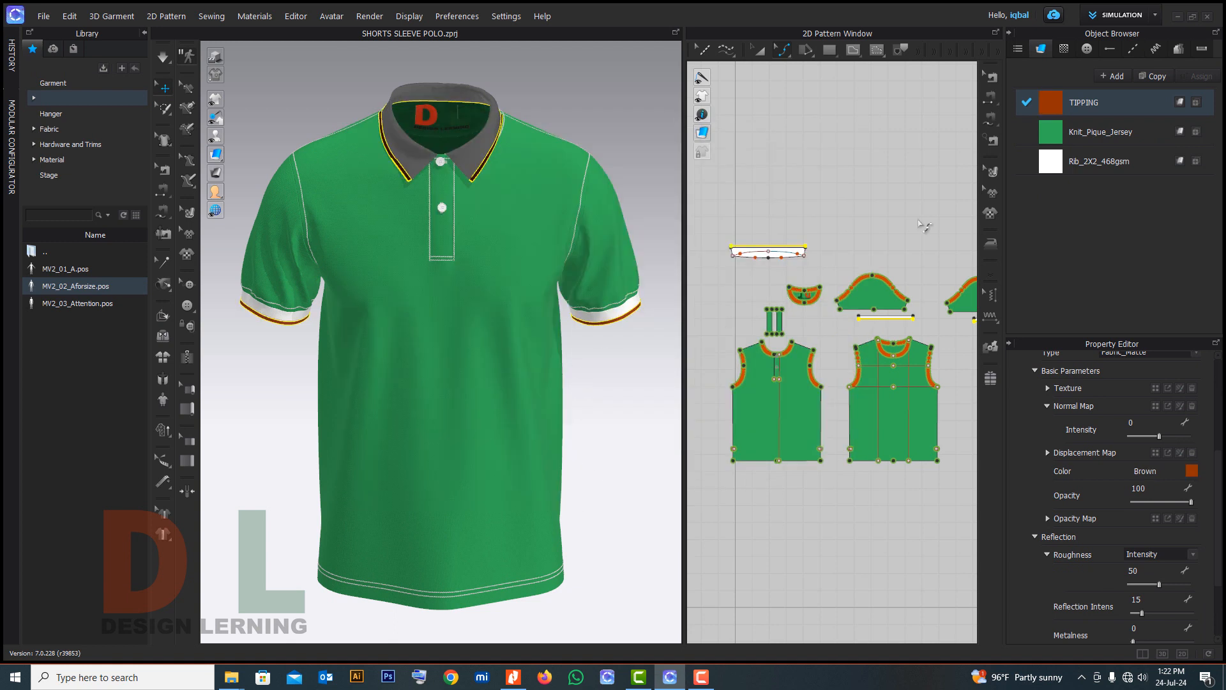
Recolour the Rib_2X2_468gsm fabric of the collar and cuffs to Green 3, and inspect the recoloured shirt from all sides
left_click(1053, 166)
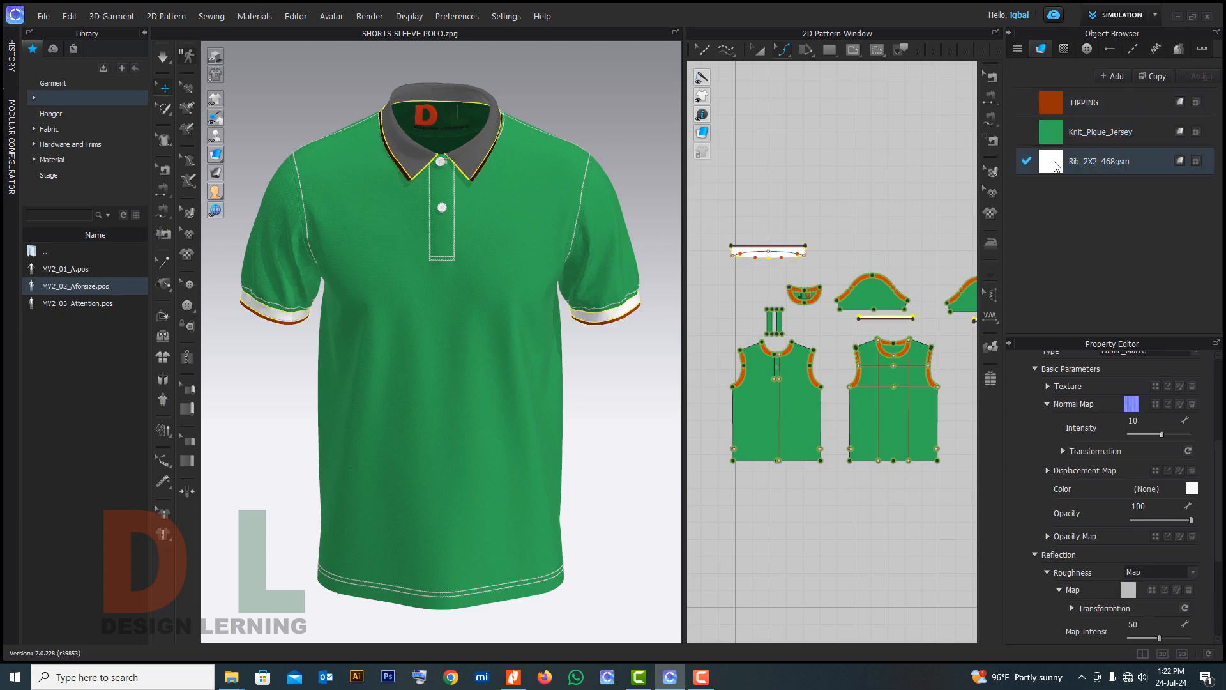
left_click(1192, 490)
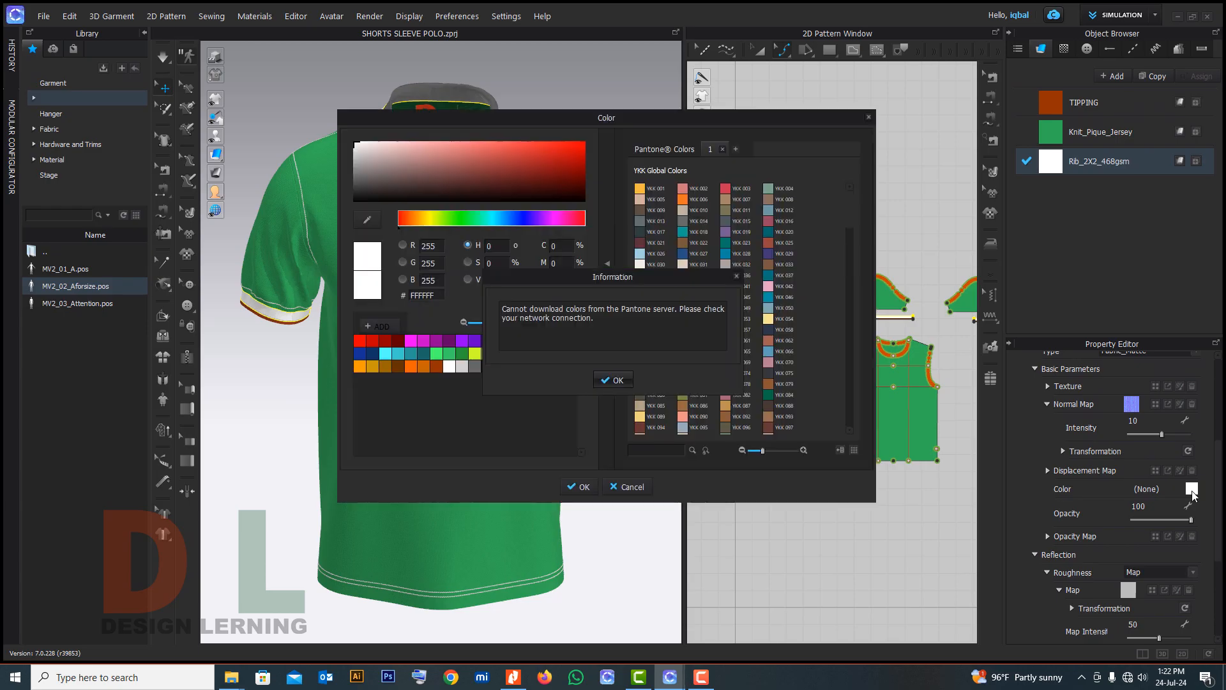
left_click(614, 381)
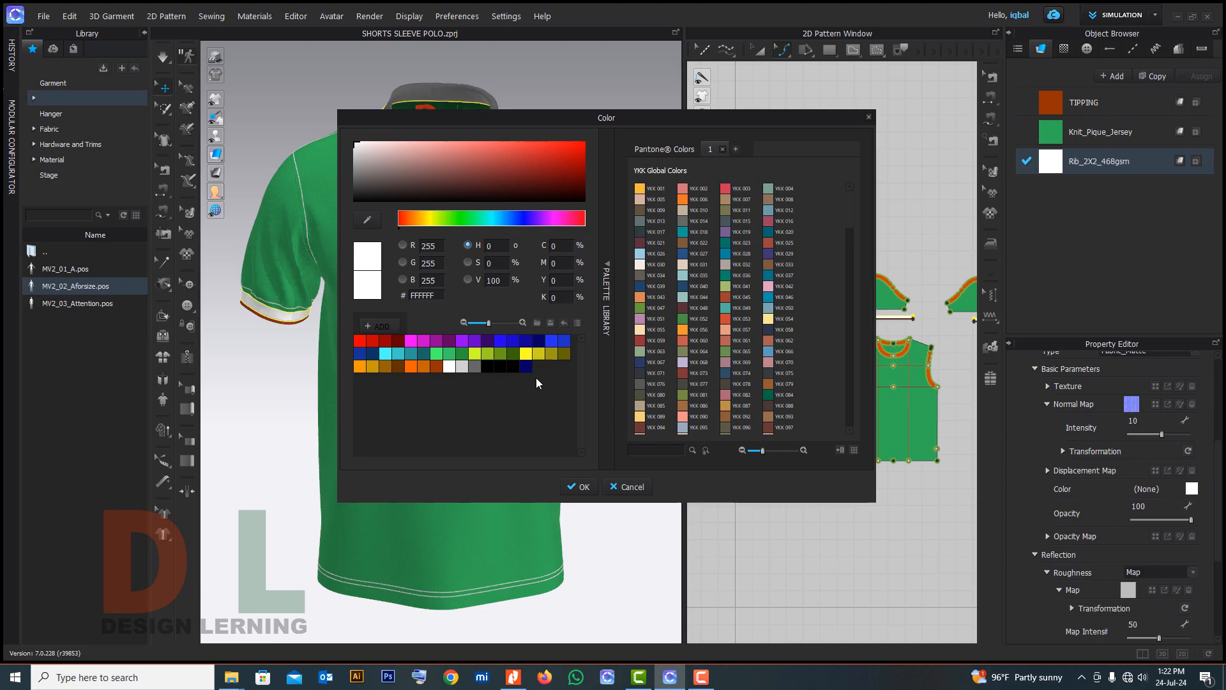
left_click(461, 354)
left_click(572, 487)
left_click(802, 557)
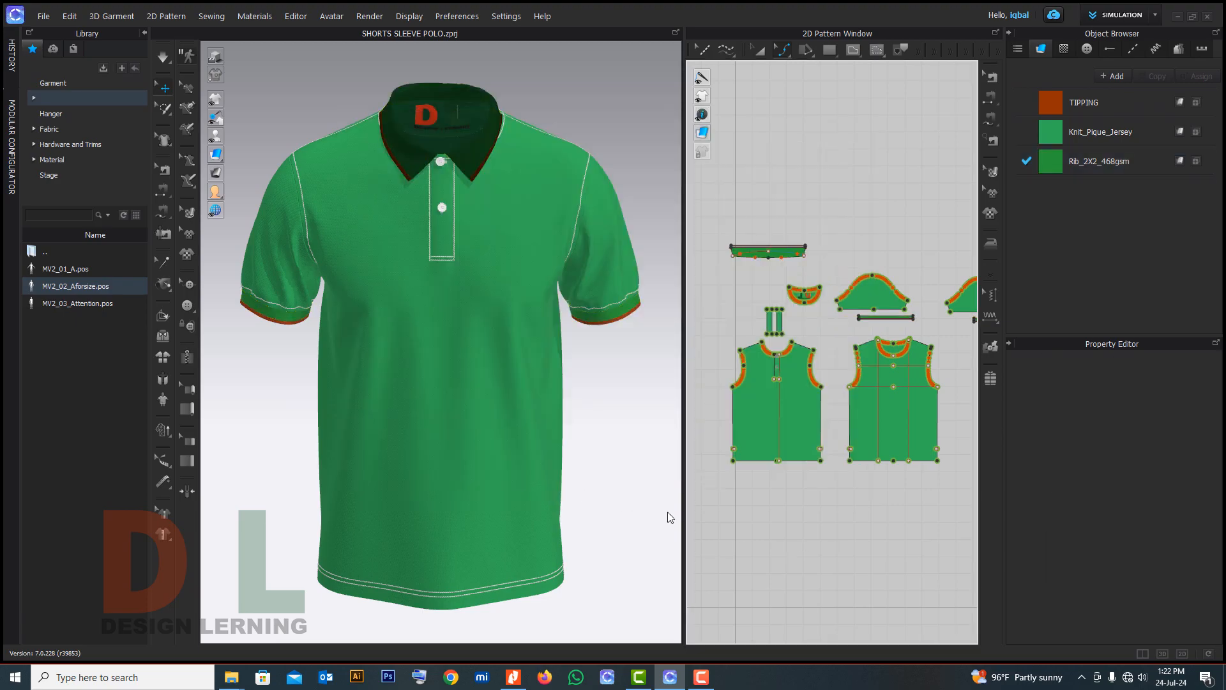
right_click_drag(448, 402, 543, 406)
right_click_drag(479, 341, 583, 342)
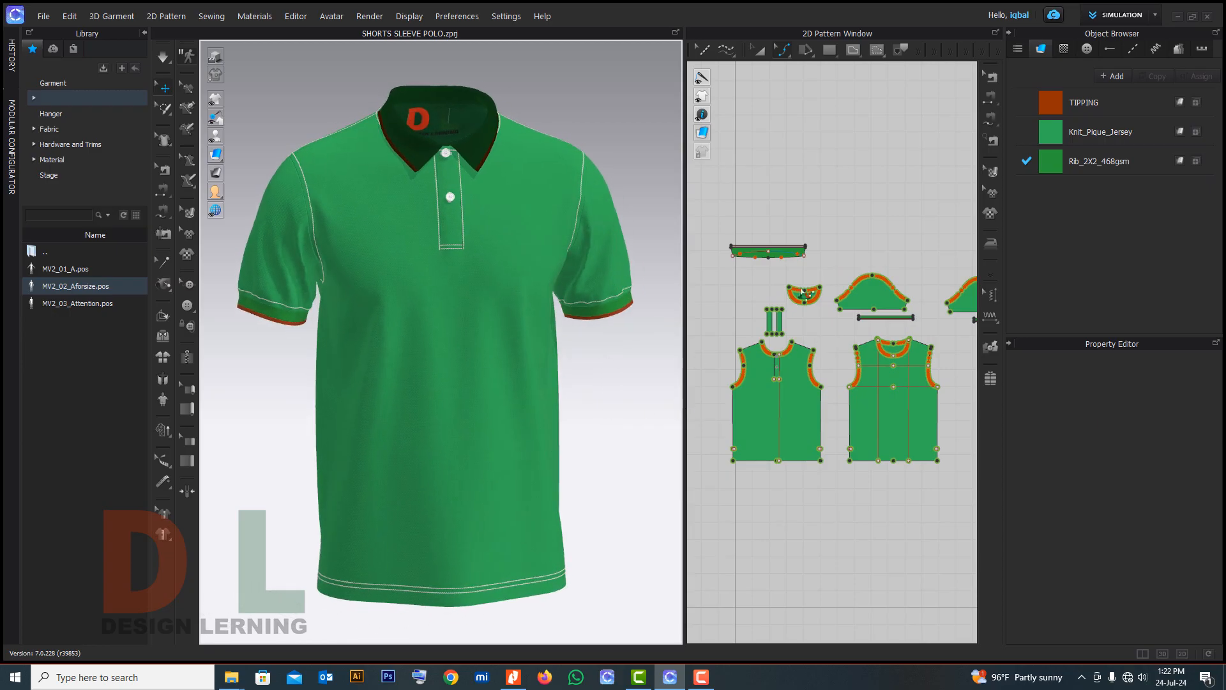
Change the BARTACK topstitch colour to Green 3 (289A39)
left_click(1133, 49)
left_click(1098, 186)
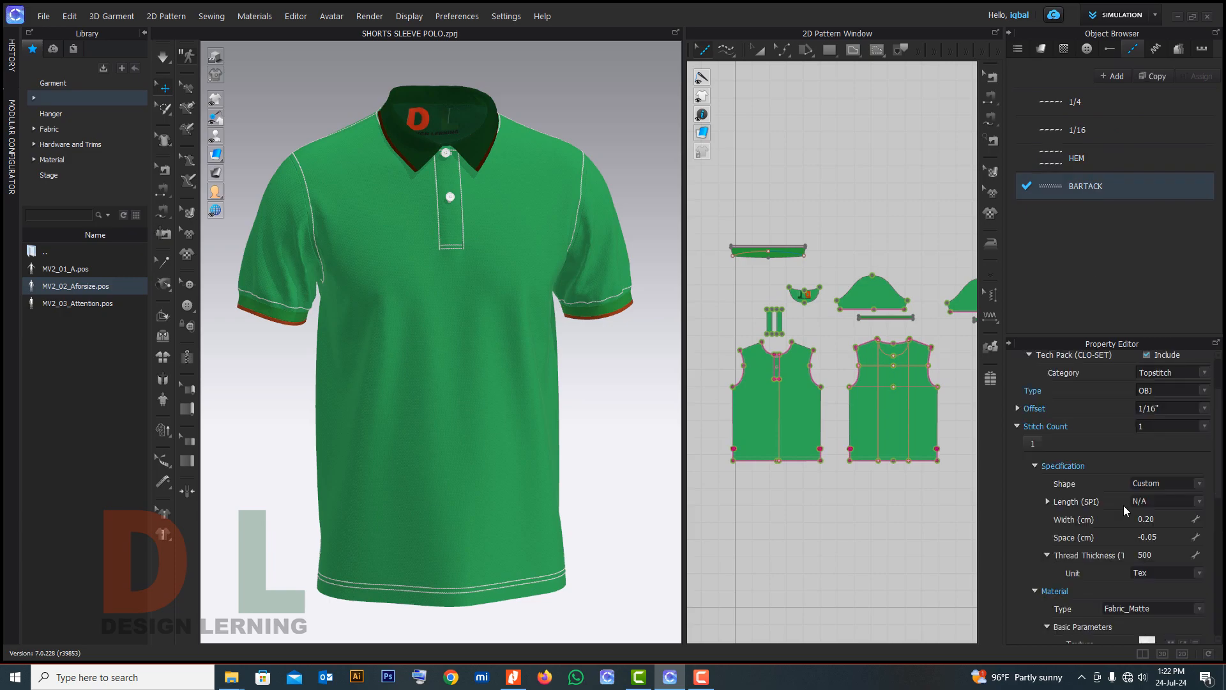
scroll(1191, 598, "down", 3)
left_click(1195, 612)
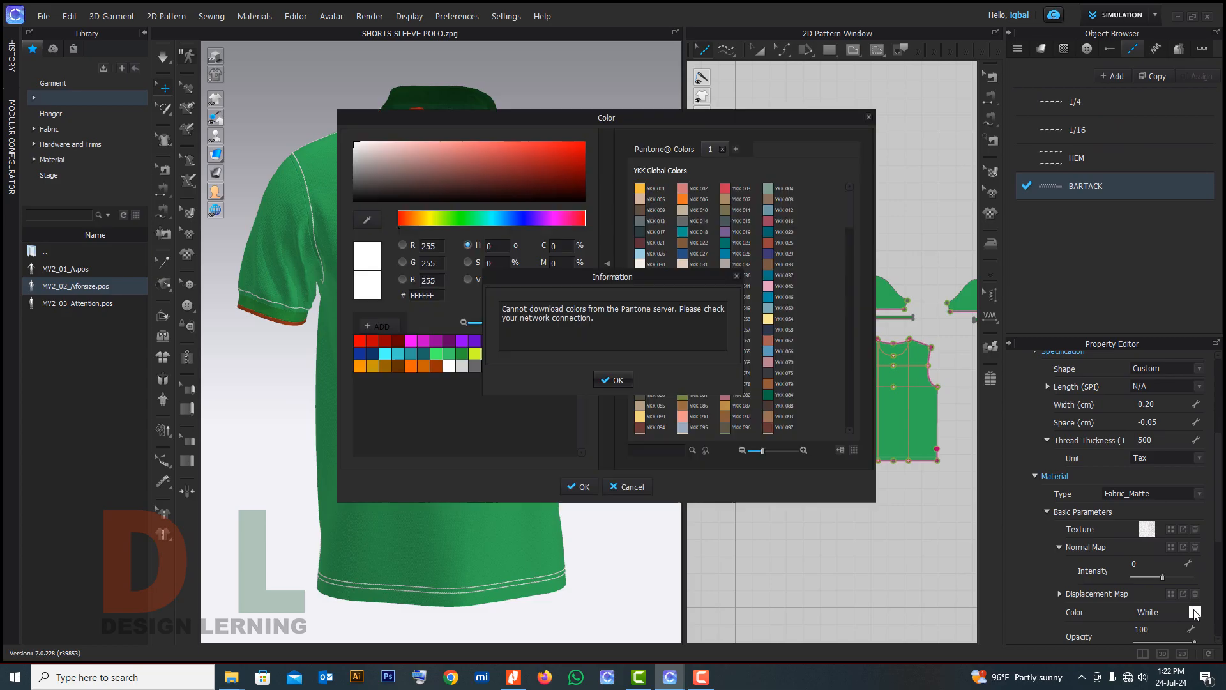
left_click(461, 353)
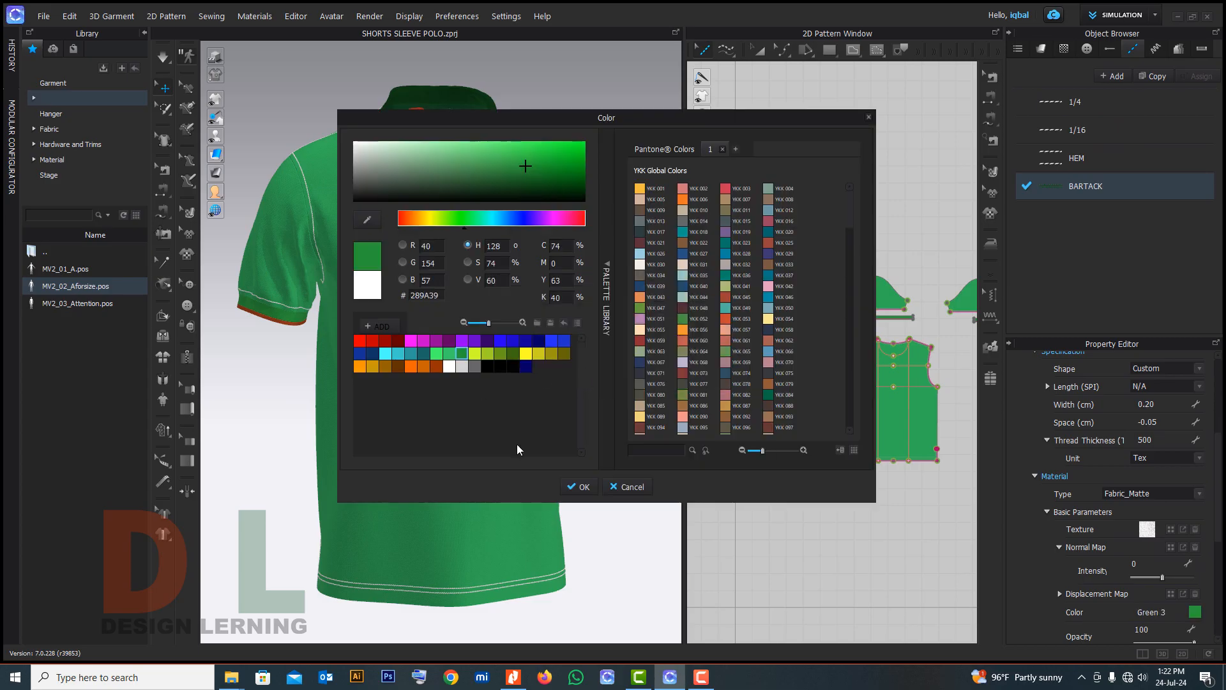
left_click(575, 486)
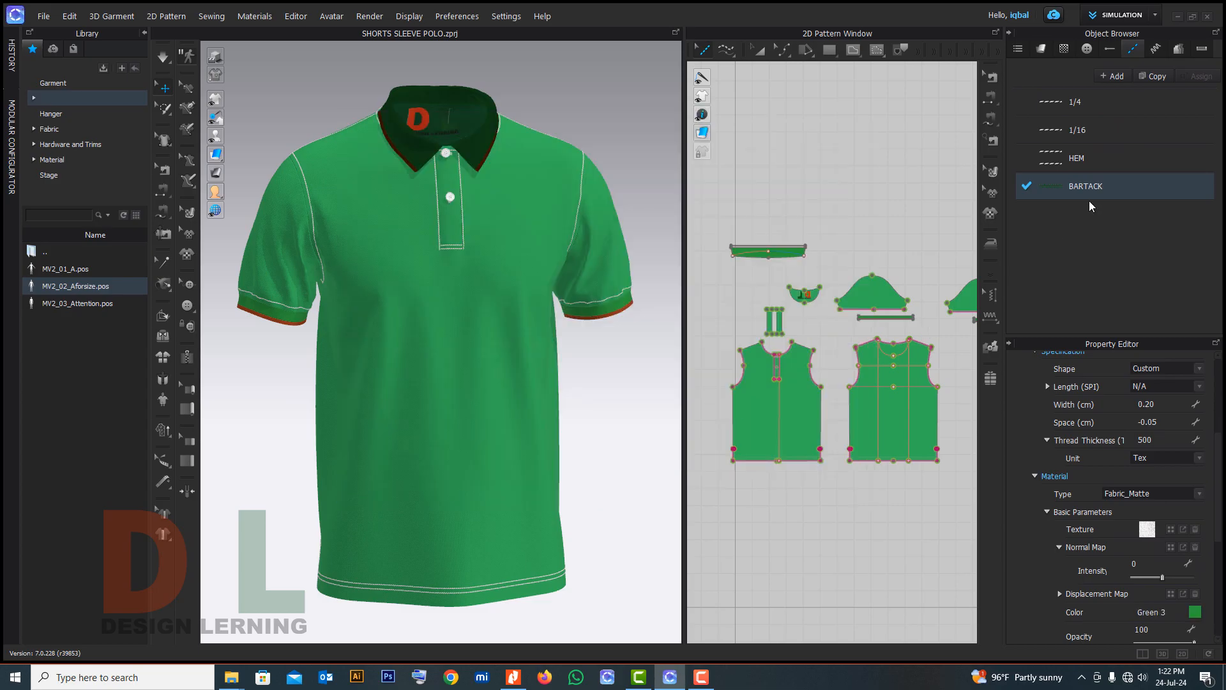
Change the HEM topstitch colour to Green 3 (289A39)
left_click(1096, 158)
left_click(1194, 595)
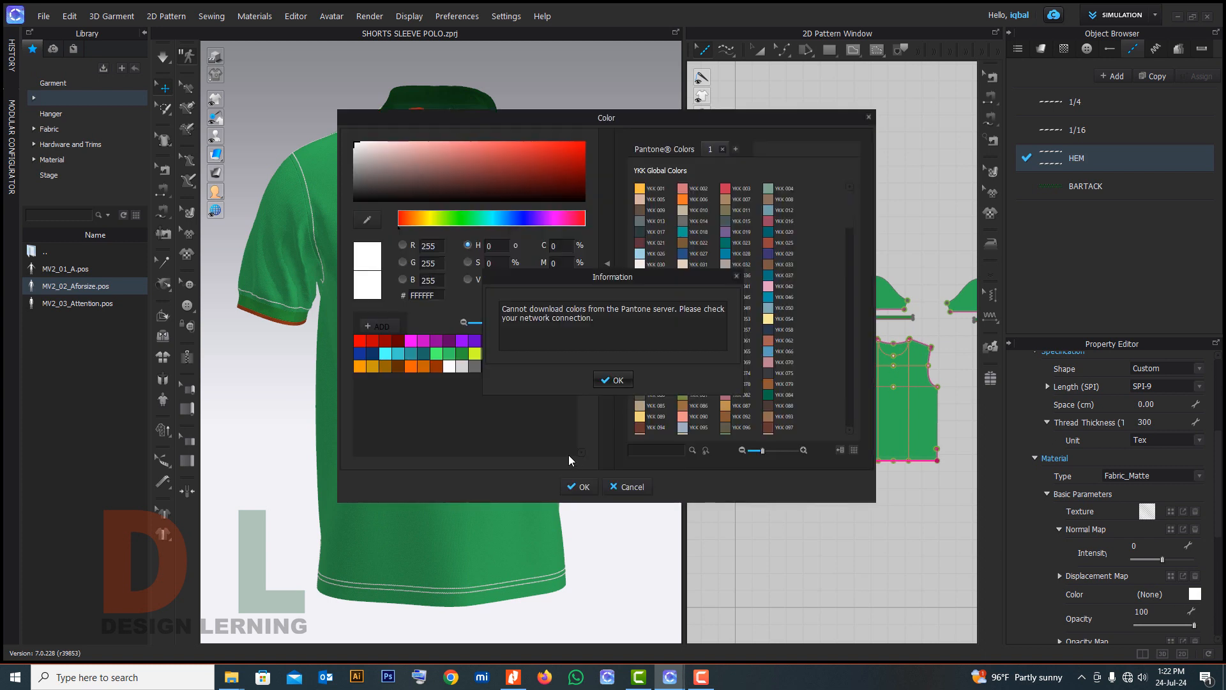
left_click(612, 380)
left_click(462, 353)
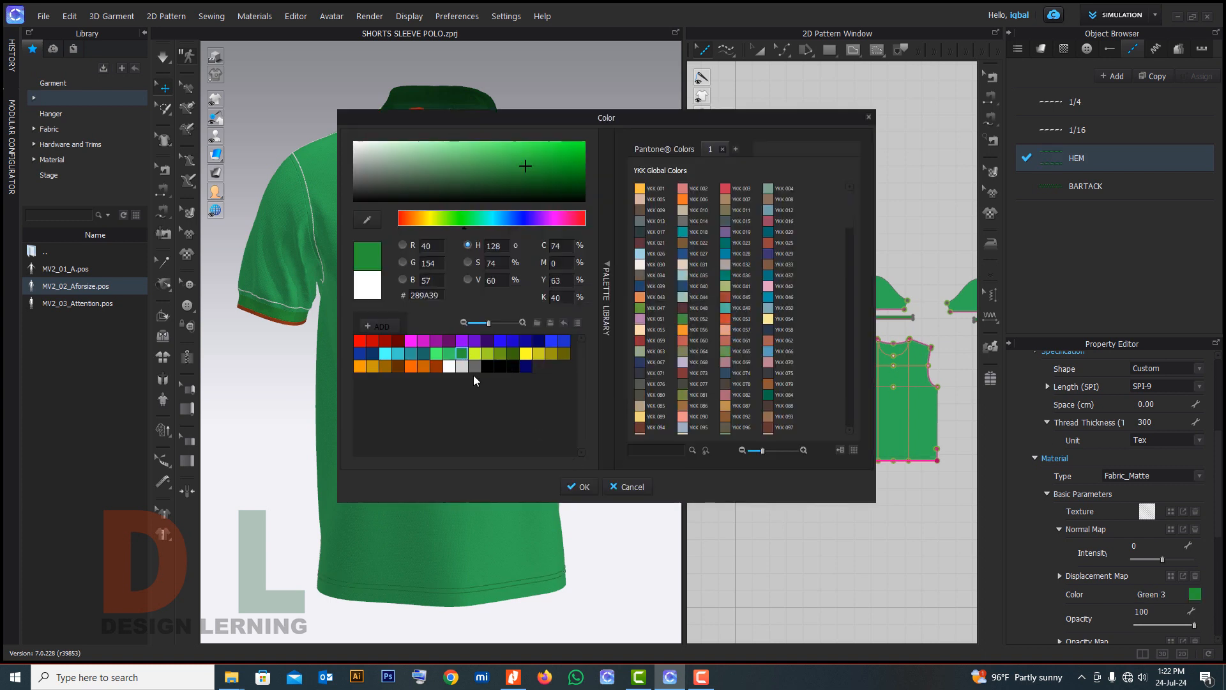
left_click(565, 484)
Change the 1/16 topstitch colour on the placket to Green 3
left_click(1080, 129)
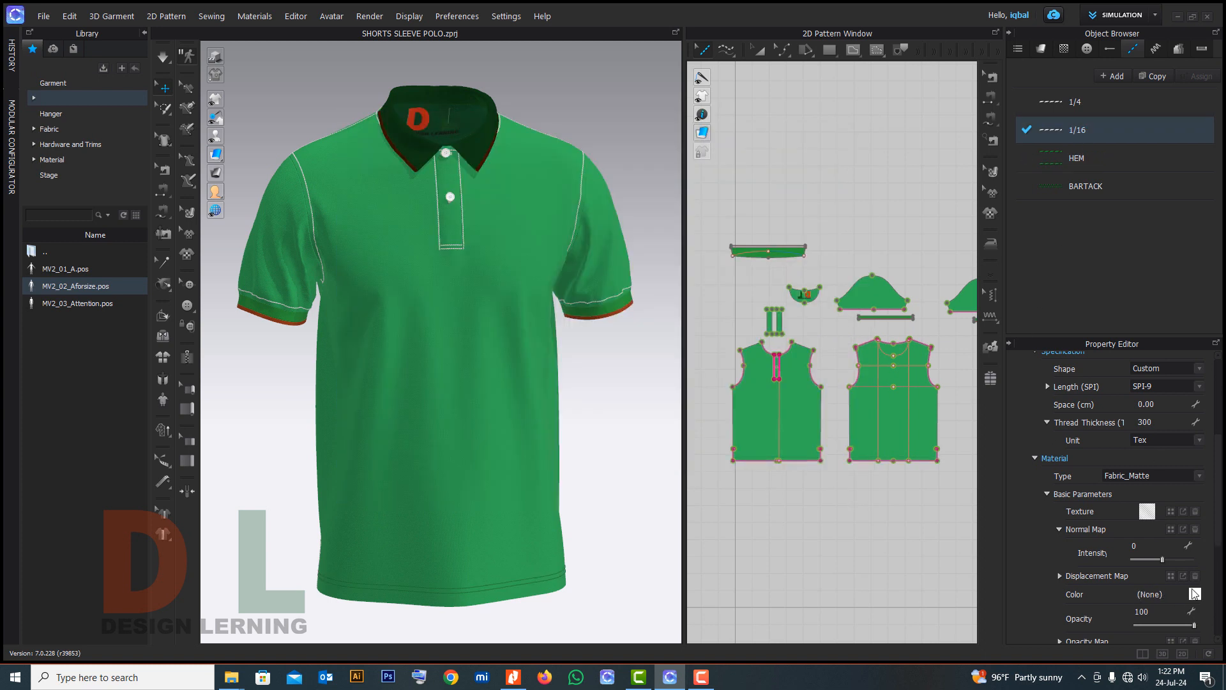
left_click(1162, 589)
left_click(604, 381)
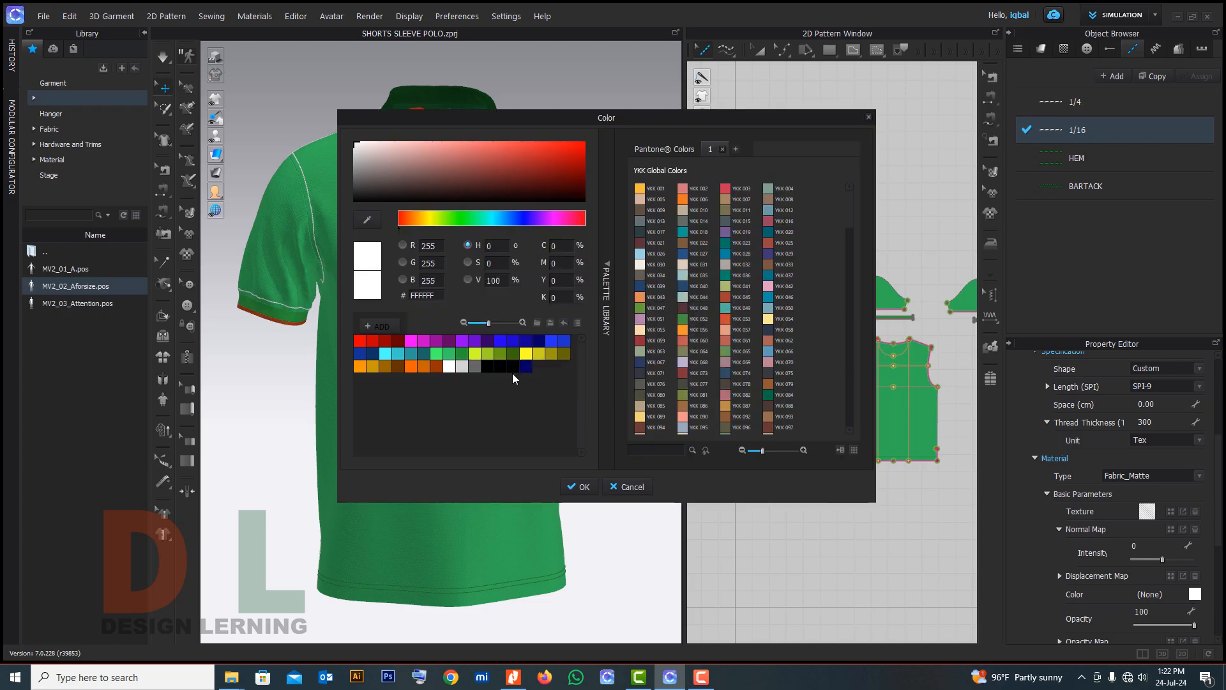
left_click(461, 353)
left_click(570, 487)
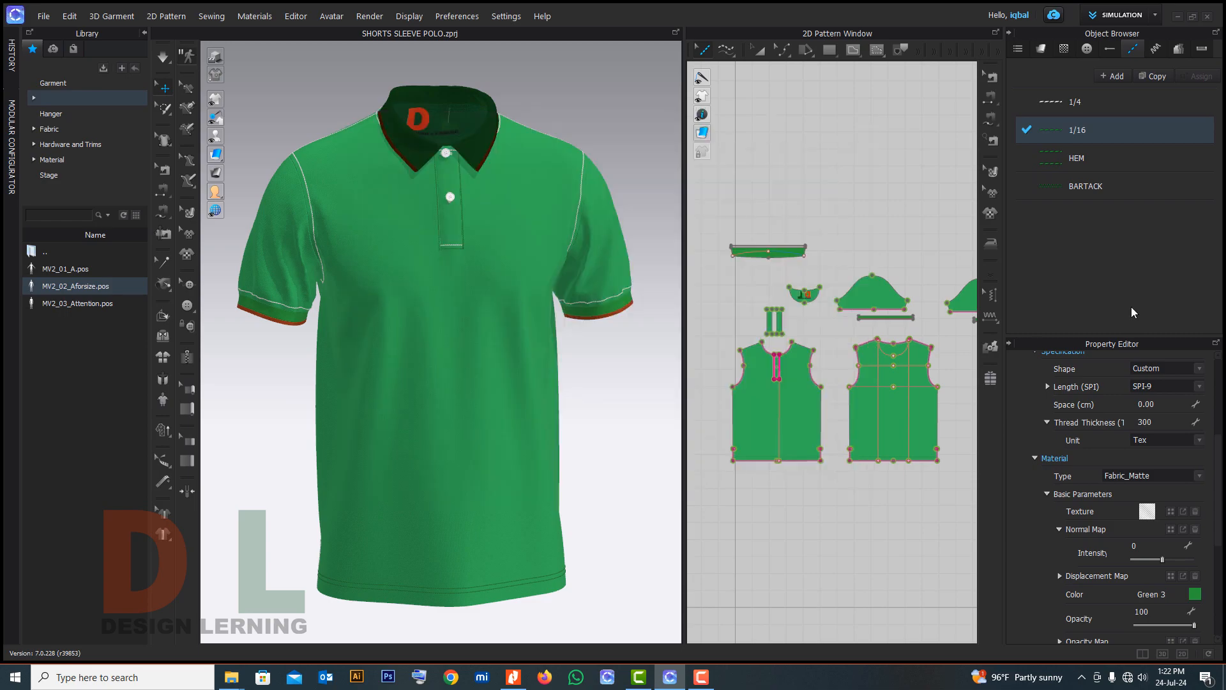
Change the 1/4 topstitch colour to Green 3 (289A39) and turn the shirt to face front
left_click(1073, 102)
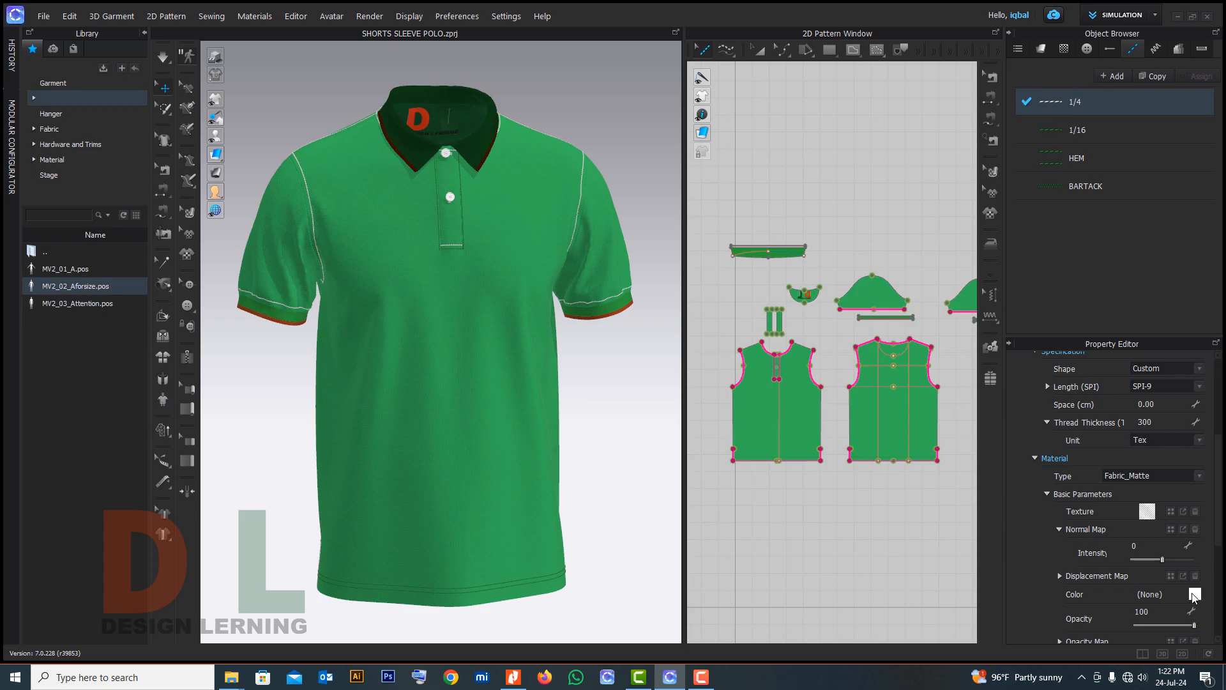
left_click(1195, 594)
left_click(603, 383)
left_click(461, 354)
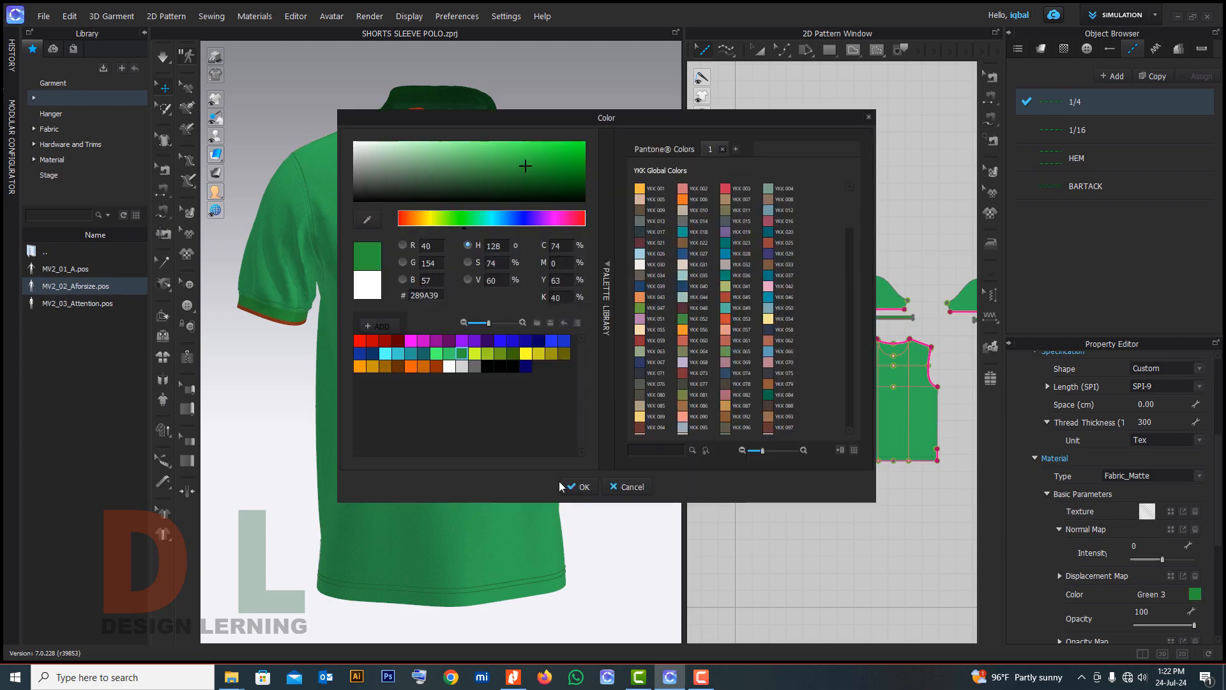
left_click(578, 487)
left_click(624, 482)
mouse_move(561, 337)
right_mouse_down()
mouse_move(472, 334)
mouse_move(556, 343)
mouse_move(539, 340)
right_mouse_up()
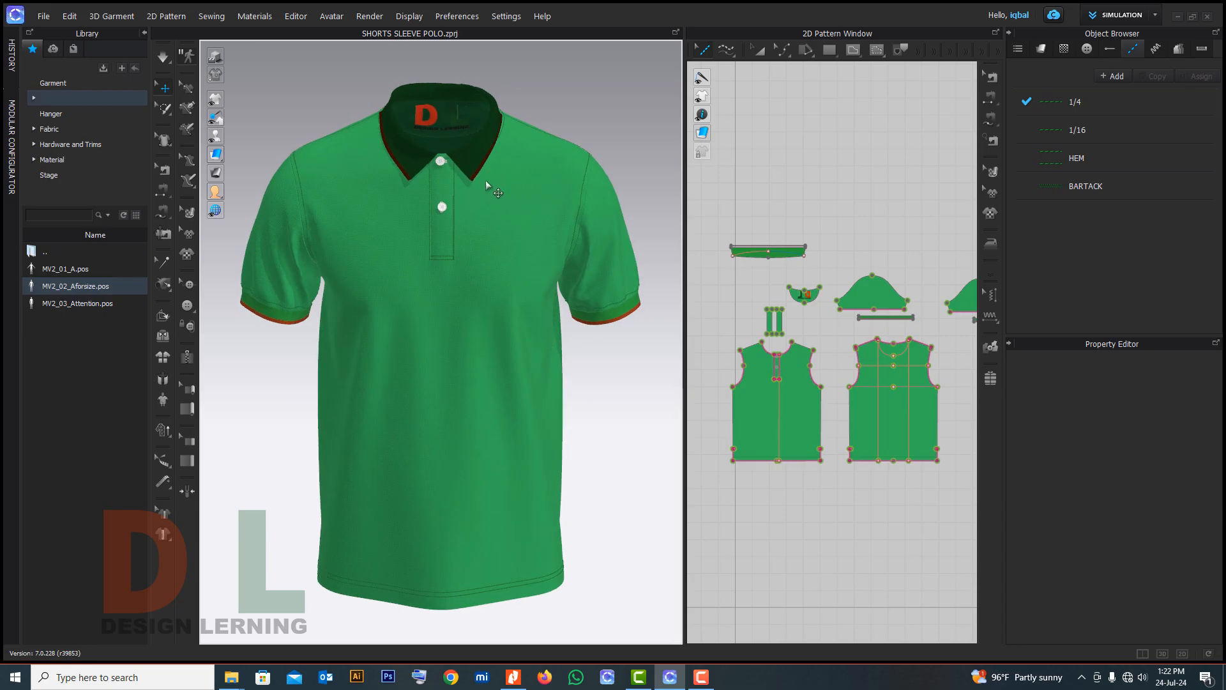
Change the Default Buttonhole colour to Green 3 from the saved swatches
left_click(1110, 50)
left_click(1076, 106)
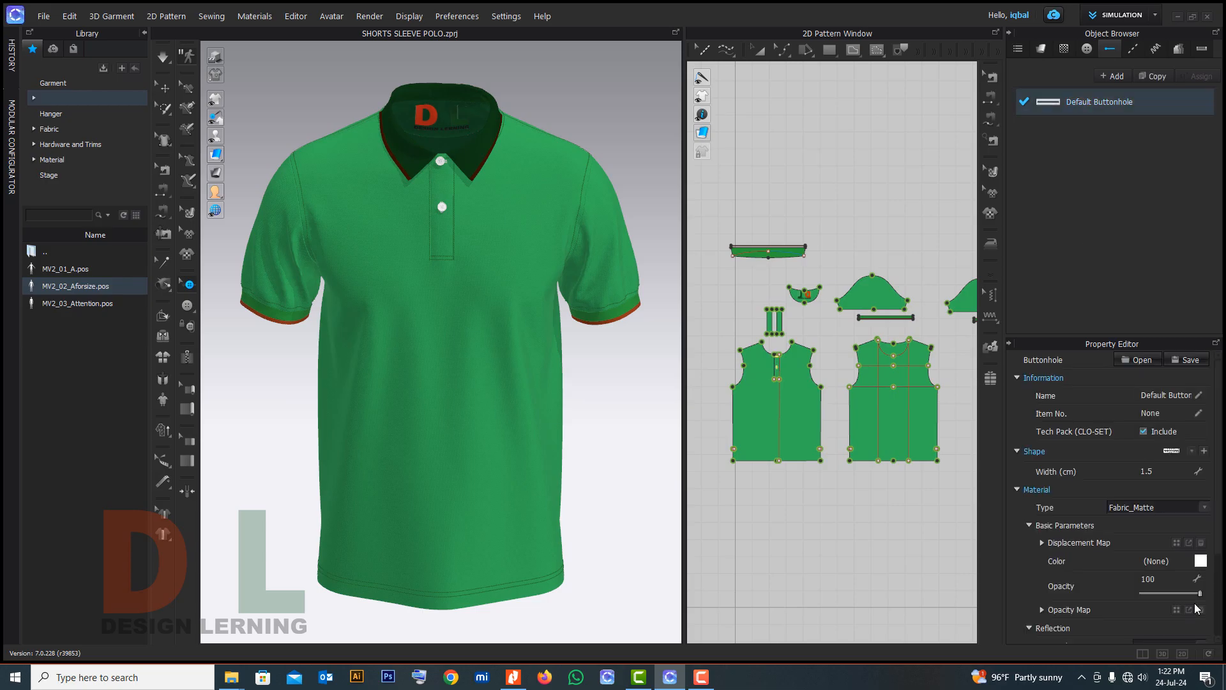
left_click(1200, 561)
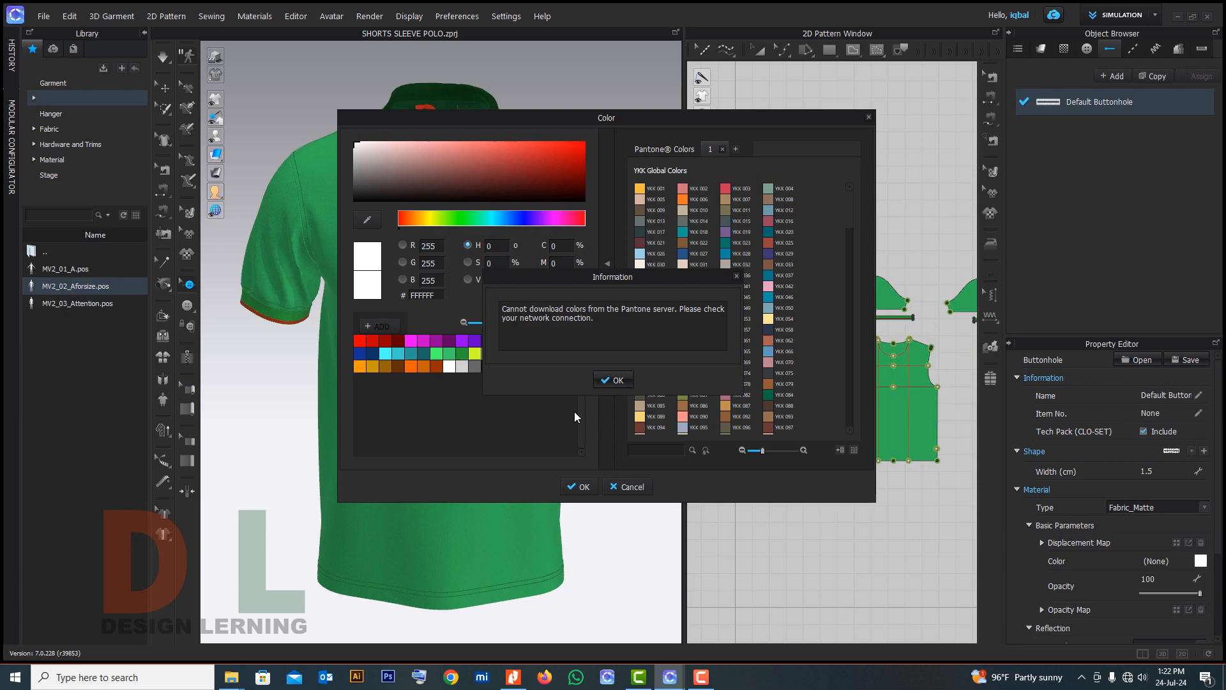
left_click(607, 380)
left_click(461, 353)
left_click(578, 487)
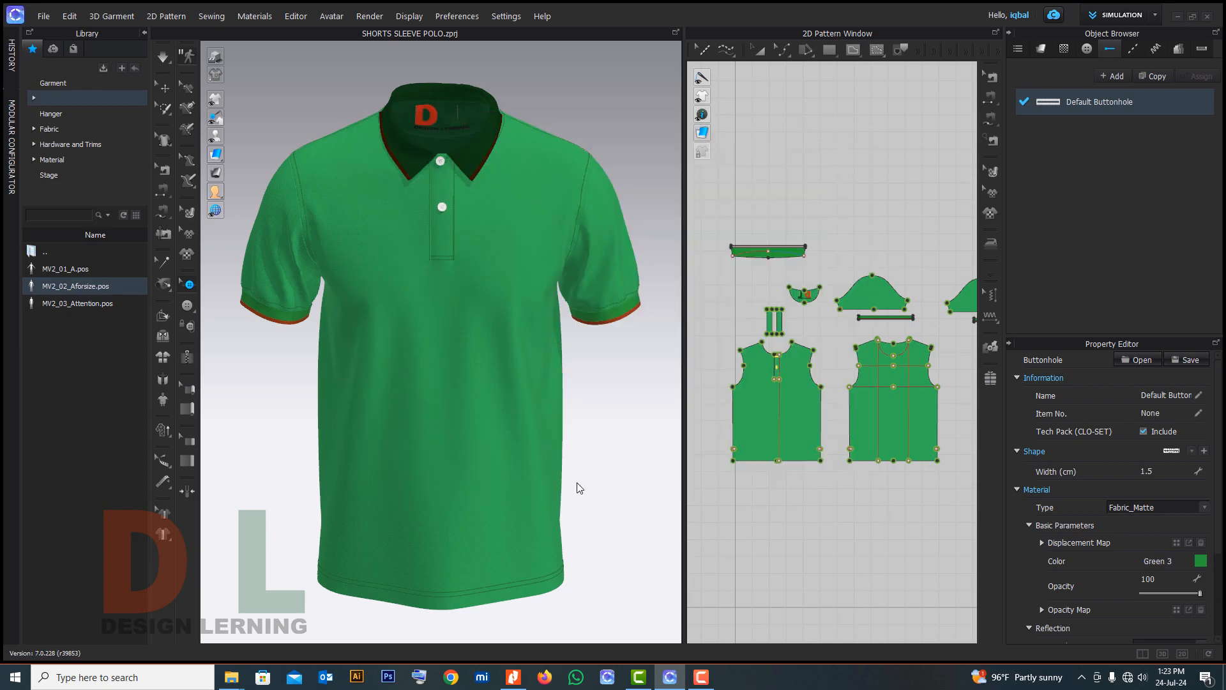
Change the Default Button's material colour to Green 3 and deselect it
left_click(1087, 49)
left_click(1071, 107)
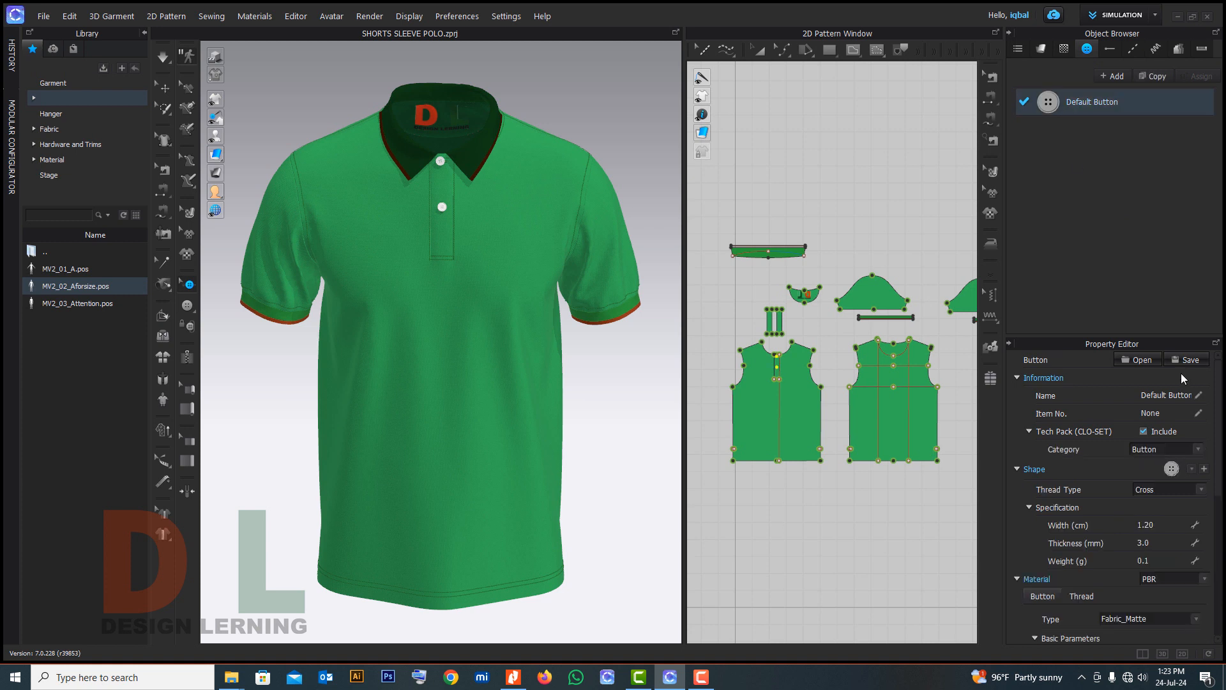
scroll(1185, 505, "down", 3)
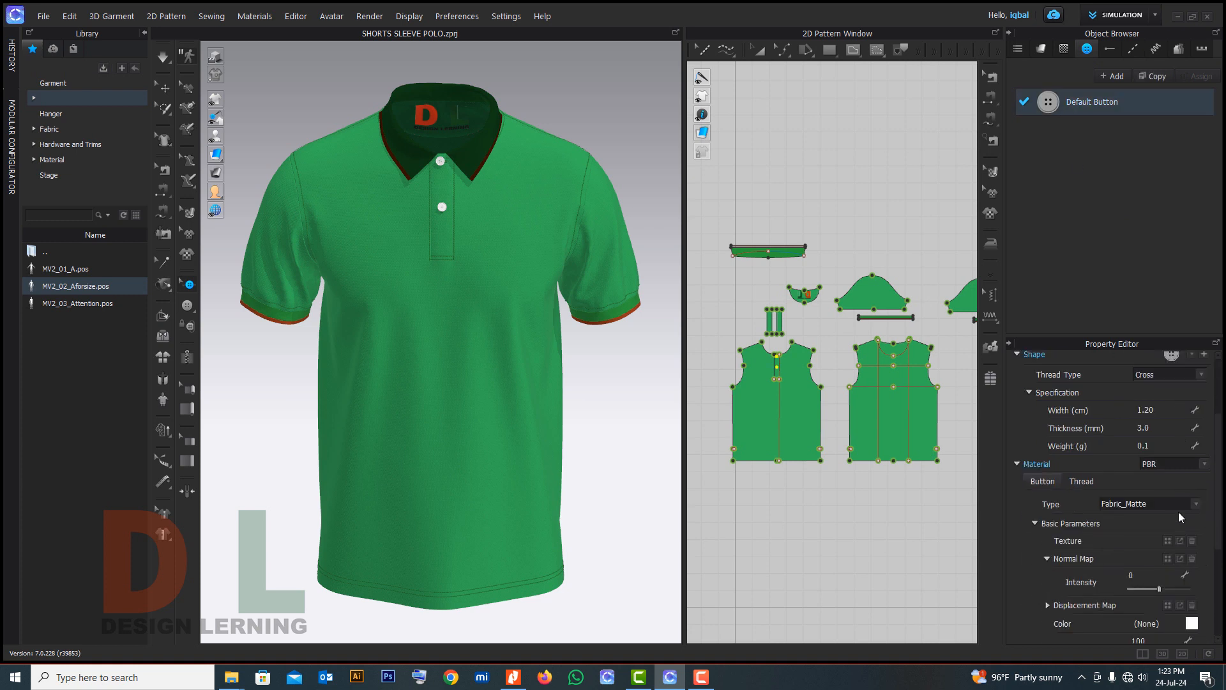
left_click(1192, 624)
left_click(613, 381)
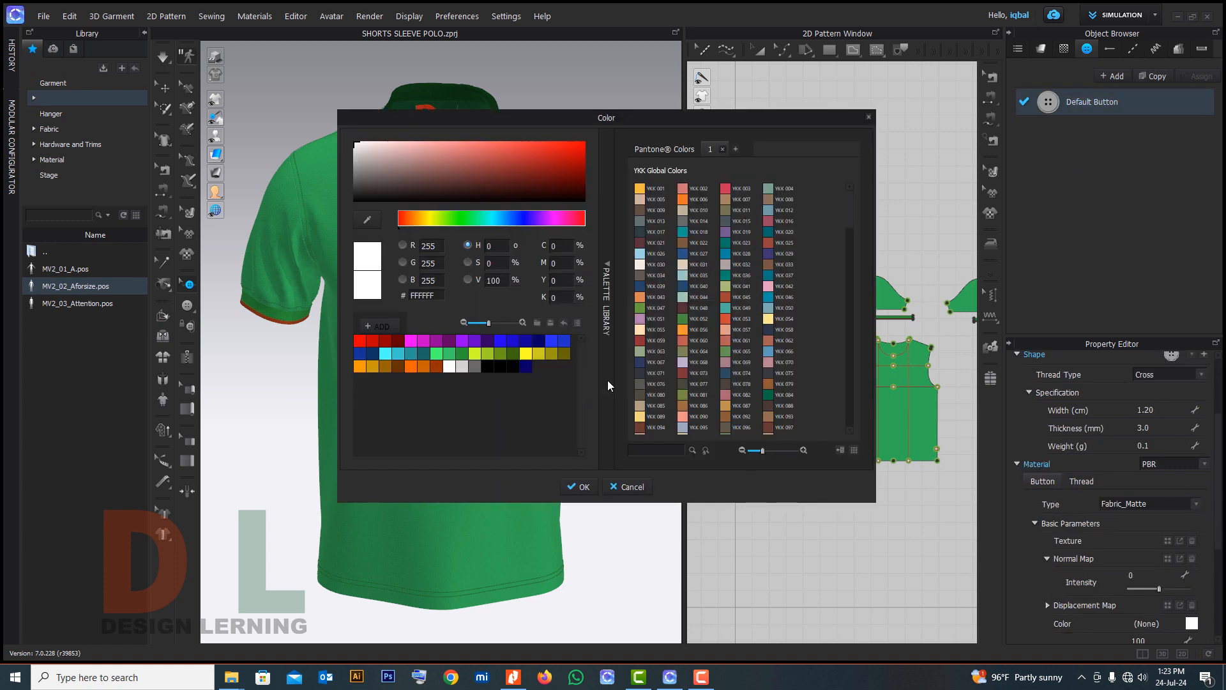
left_click(462, 354)
left_click(573, 488)
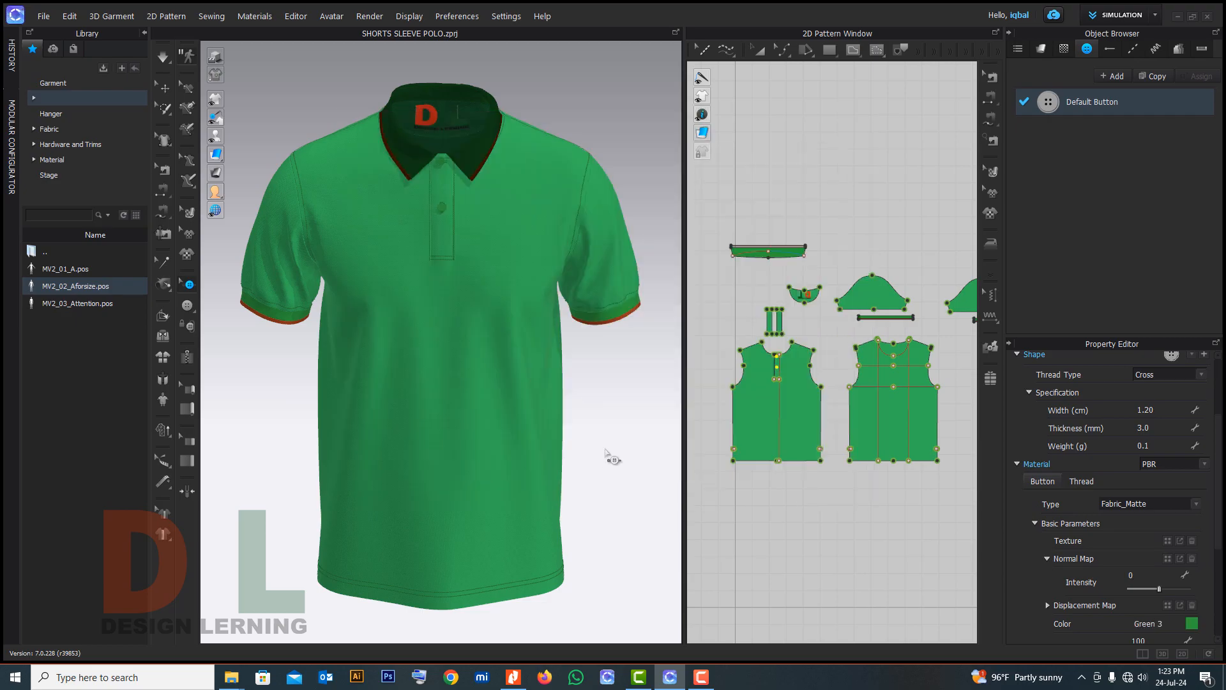
left_click(627, 419)
Try to apply the HEM topstitch to the half-moon line below the back neckline, with the shirt's back in view
right_click_drag(607, 405, 898, 392)
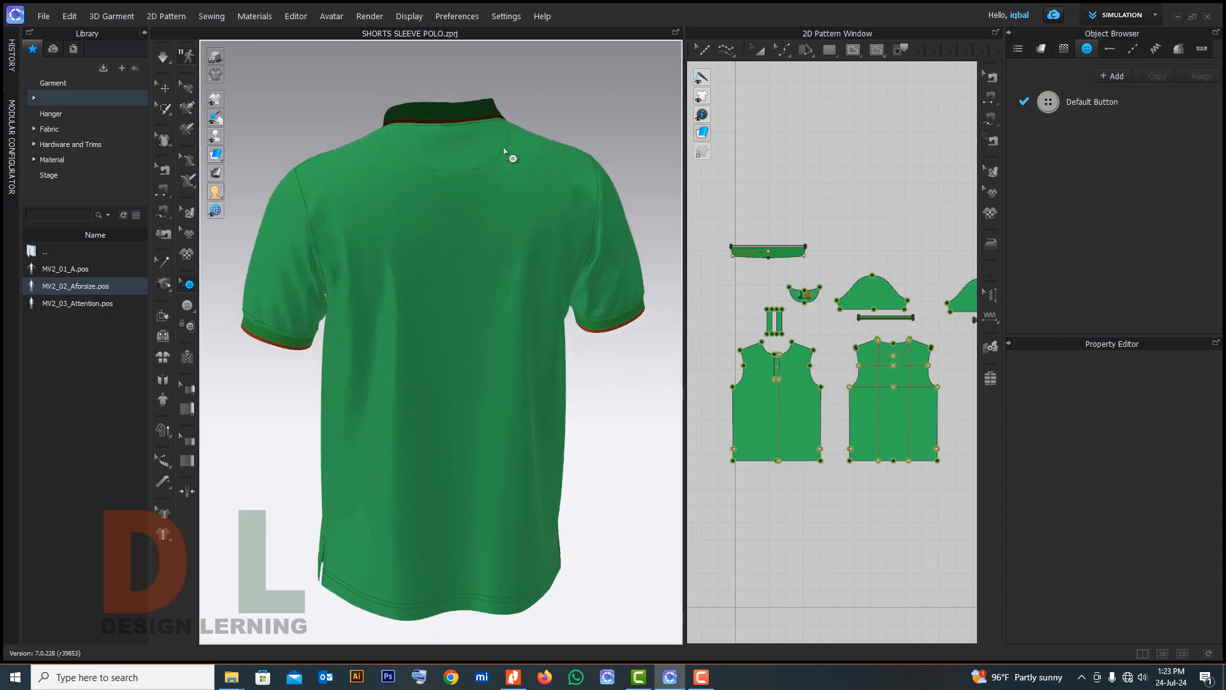
right_click_drag(537, 195, 473, 210)
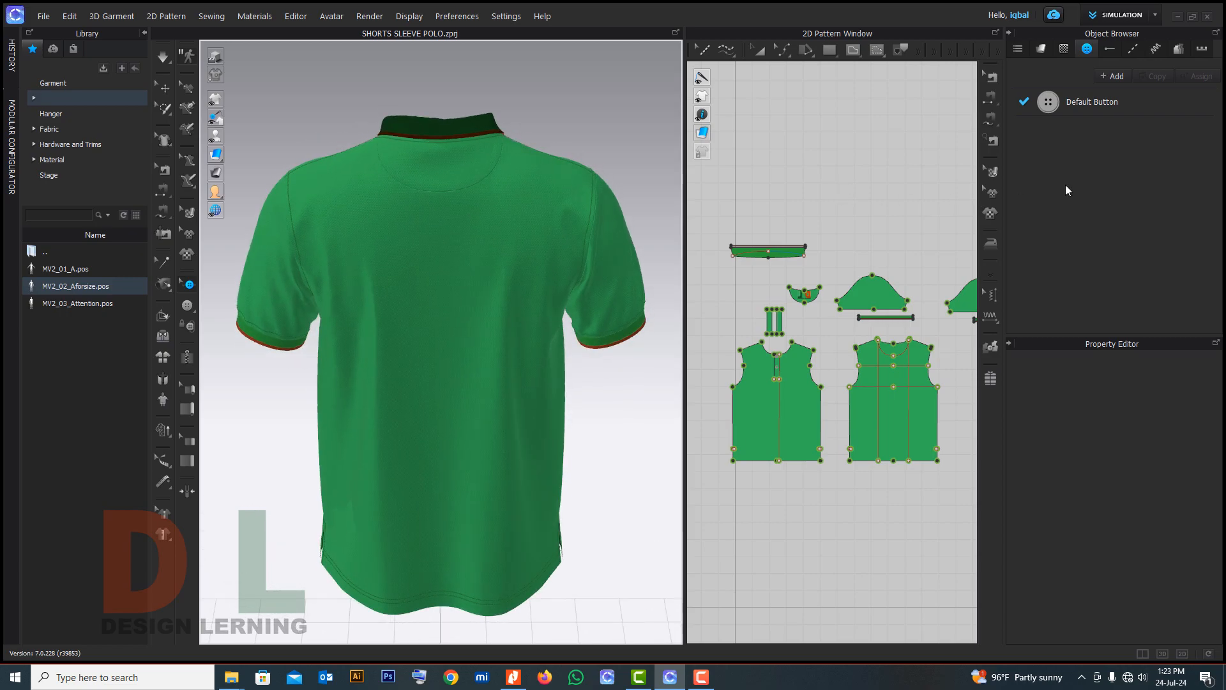
left_click(1131, 50)
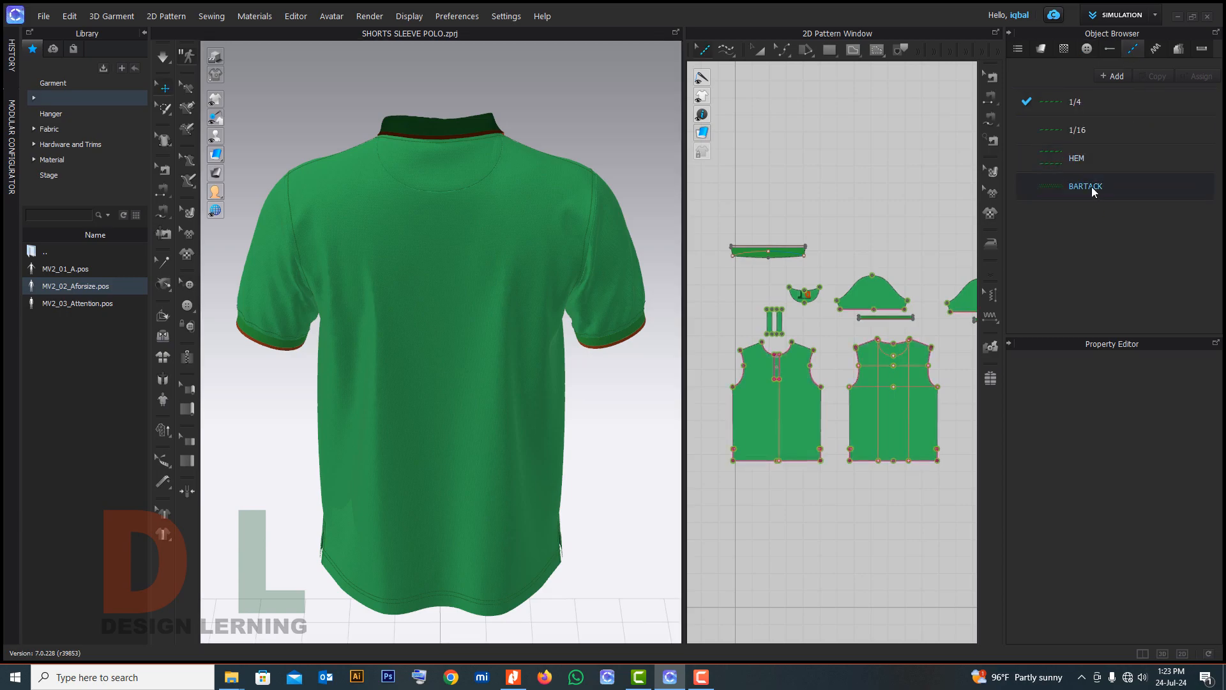
left_click(1086, 157)
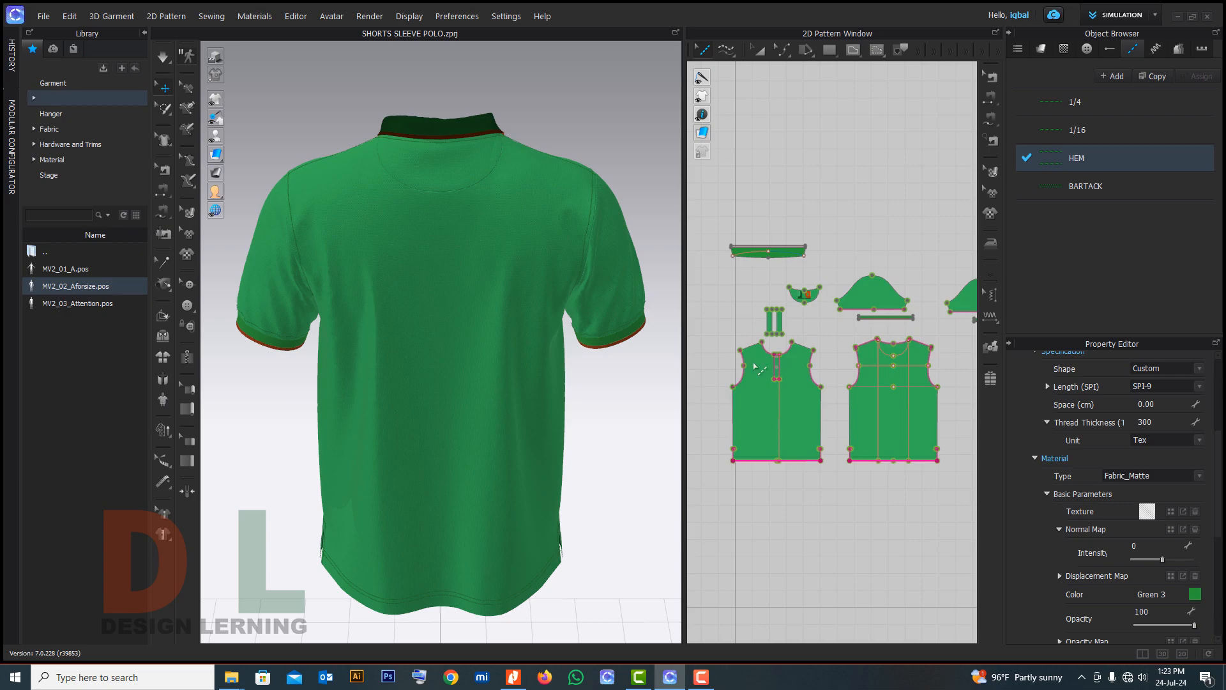
scroll(838, 374, "up", 6)
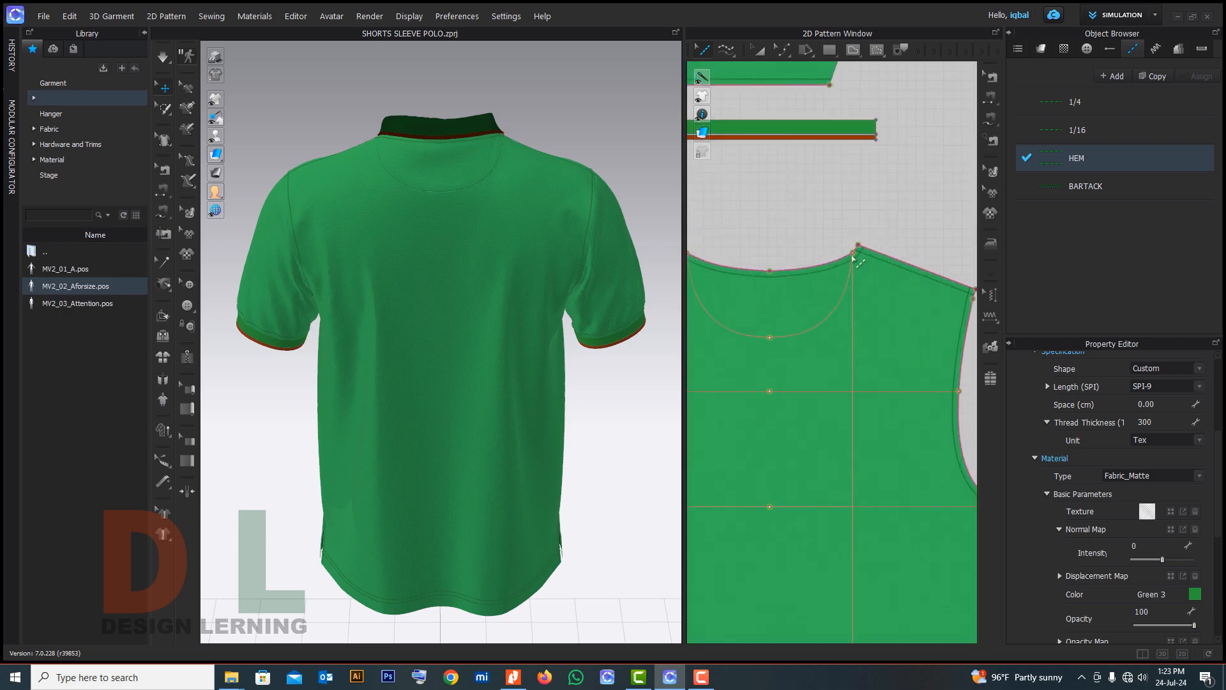
double_click(1079, 158)
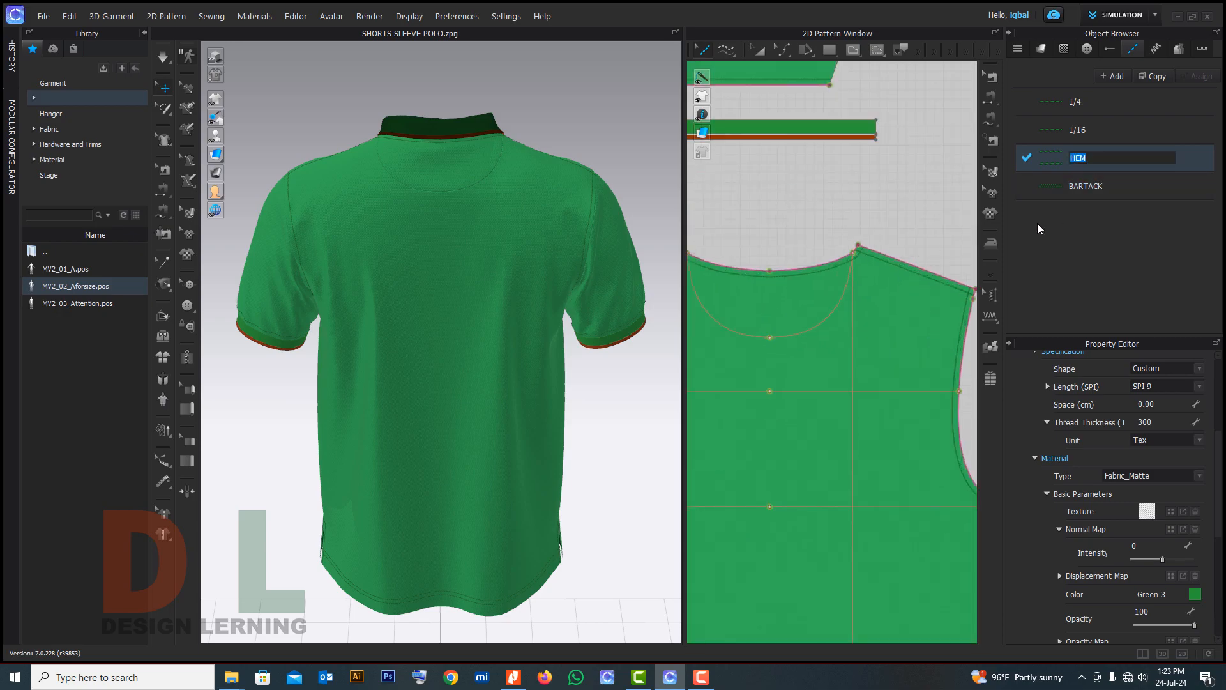
left_click(727, 49)
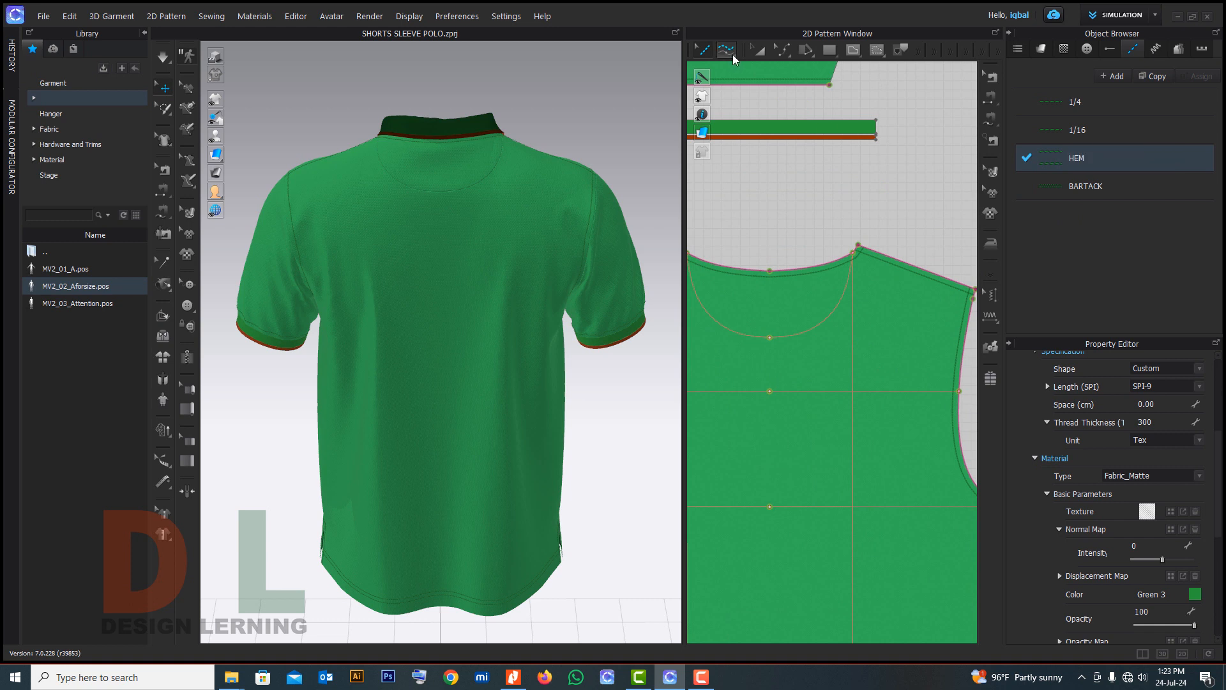
left_click(853, 253)
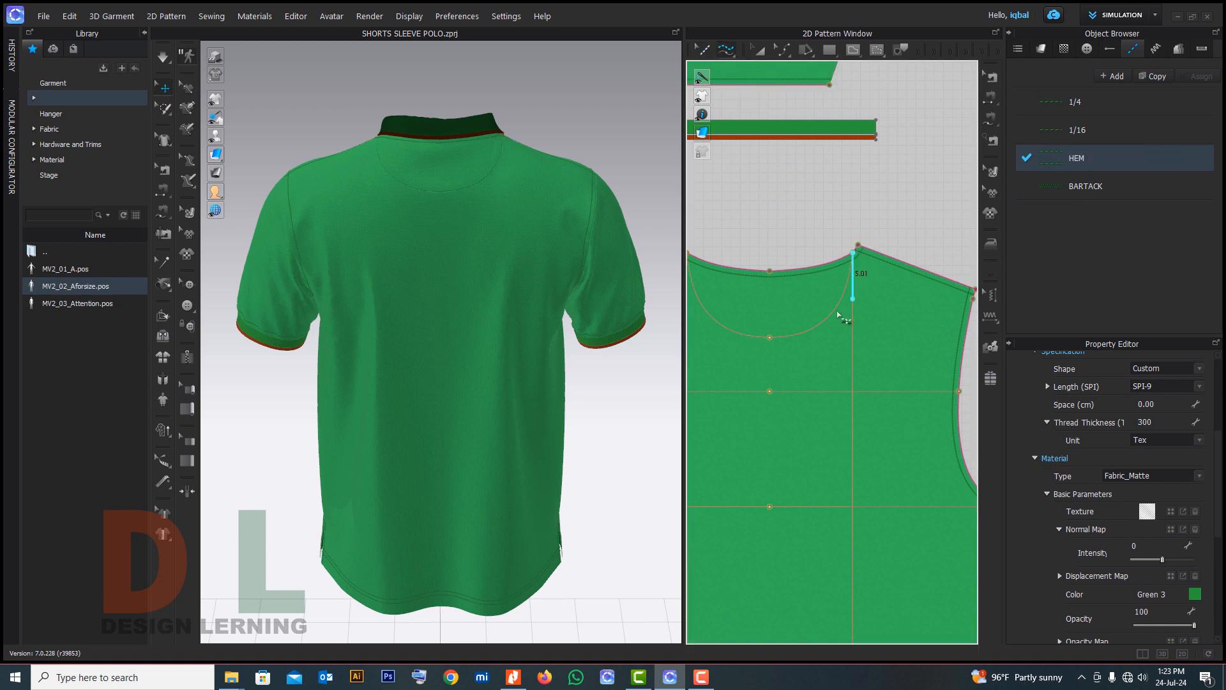
left_click(770, 338)
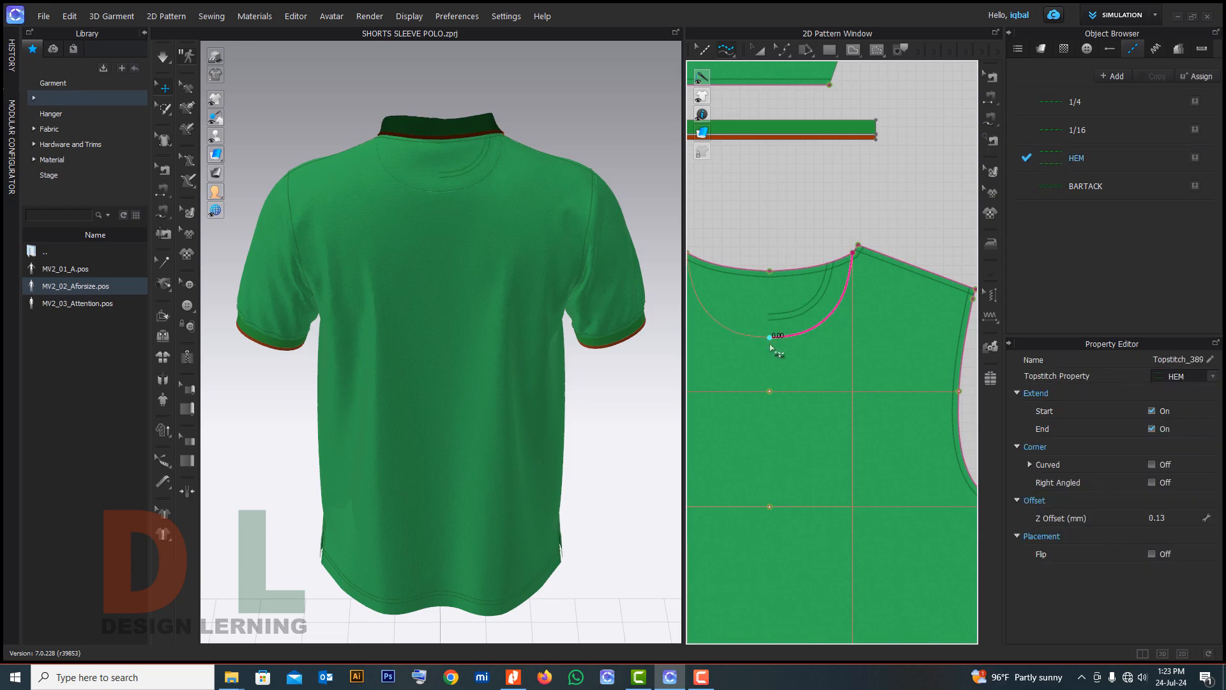
scroll(730, 328, "down", 3)
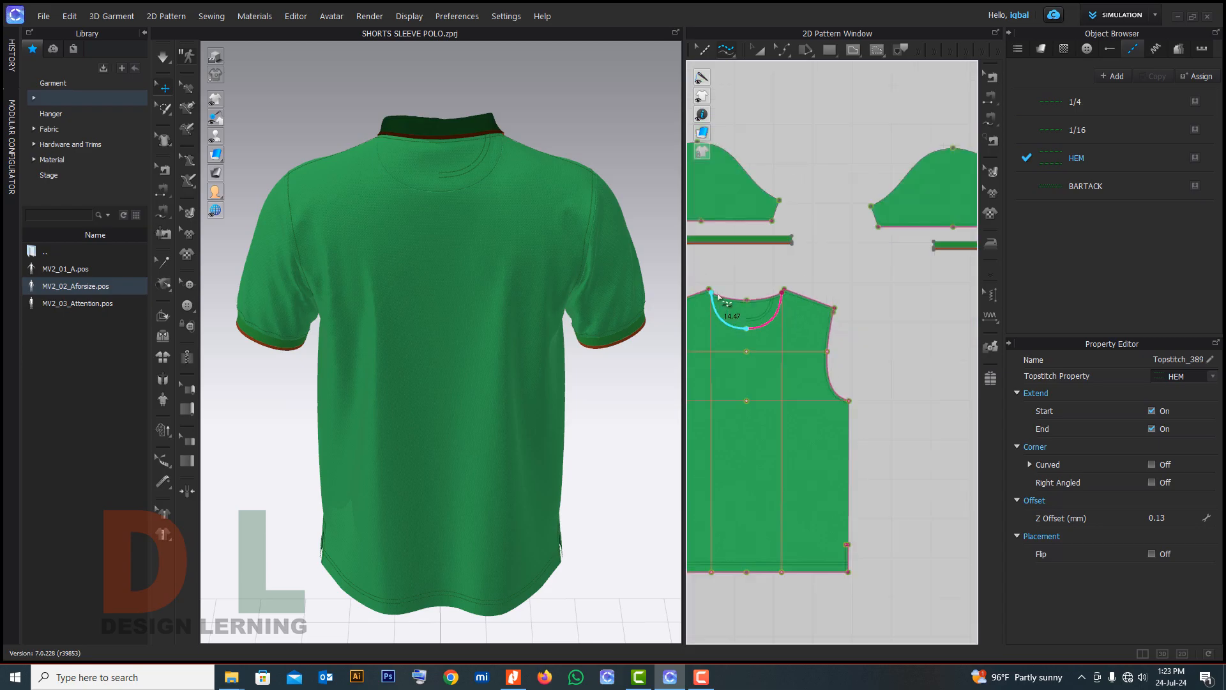
left_click(741, 330)
left_click(875, 285)
Add a new topstitch style and name it BACK MOON
left_click(1112, 76)
double_click(1094, 215)
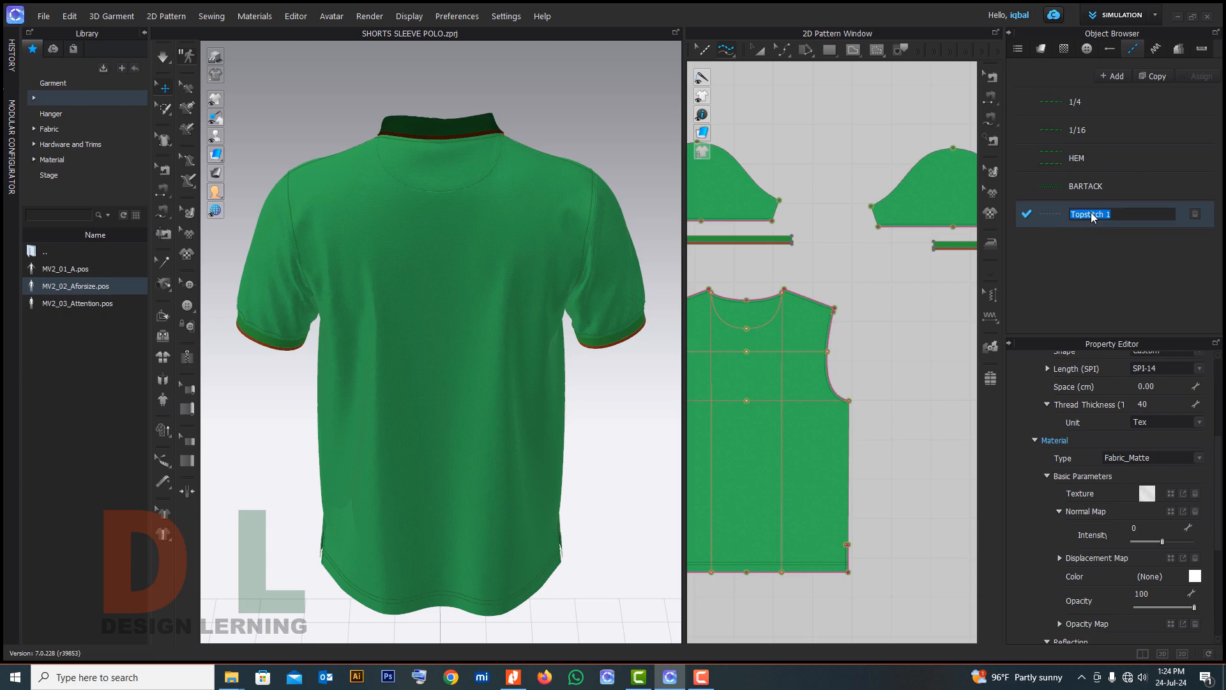
type("K MOON")
key("Return")
Set the BACK MOON topstitch to SPI-9 length, 300 Tex thread thickness and 2 lines
left_click(1200, 369)
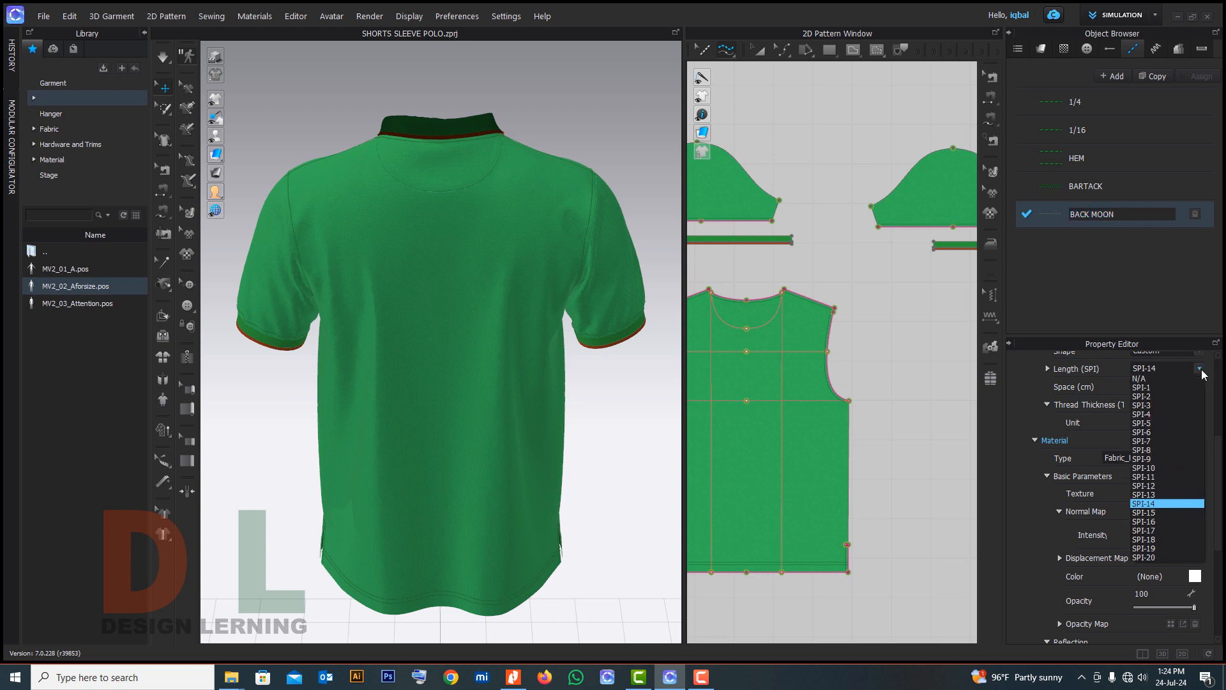
left_click(1143, 458)
double_click(1156, 403)
type("300")
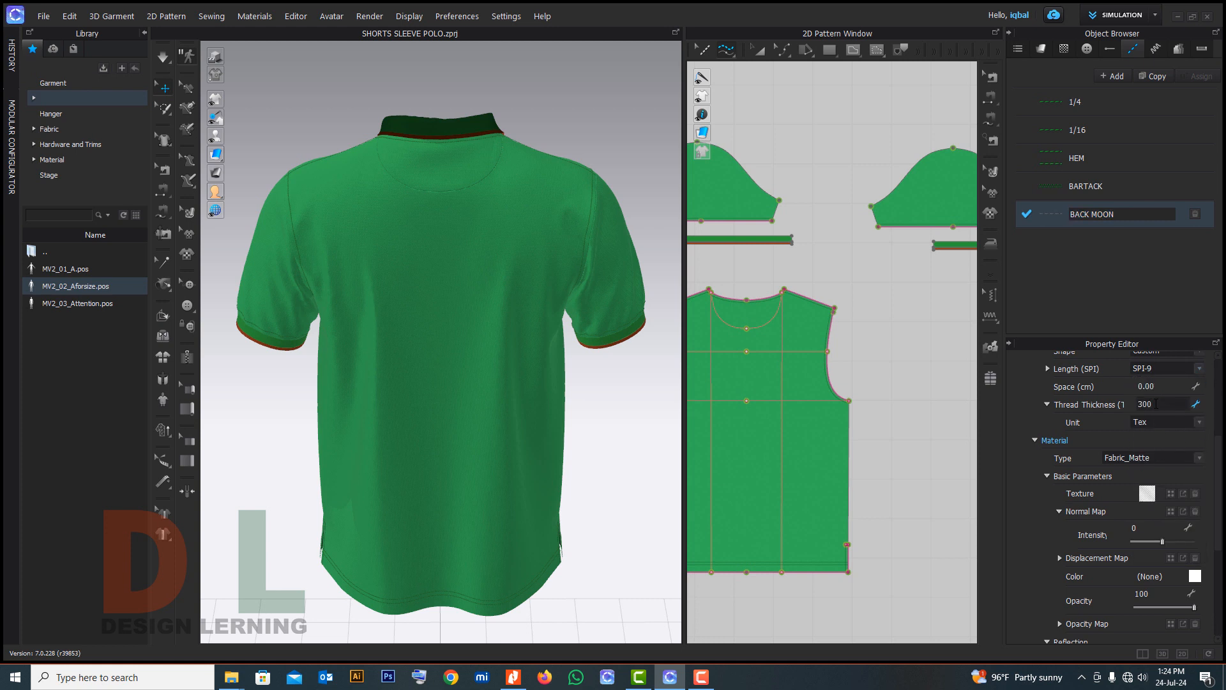
key("Return")
scroll(1146, 492, "down", 10)
left_click(1206, 610)
left_click(1144, 632)
Apply the BACK MOON topstitch to both halves of the back half-moon line and flip the second half to align the rows
scroll(911, 401, "down", 3)
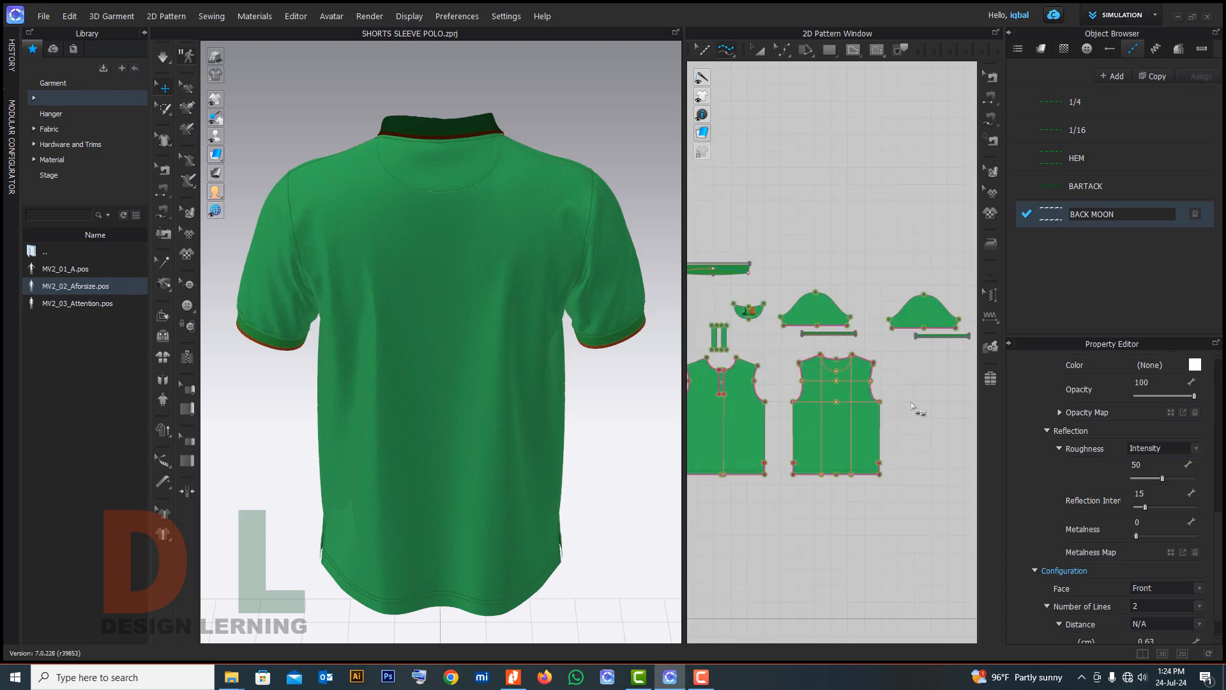
scroll(822, 352, "up", 5)
left_click(958, 396)
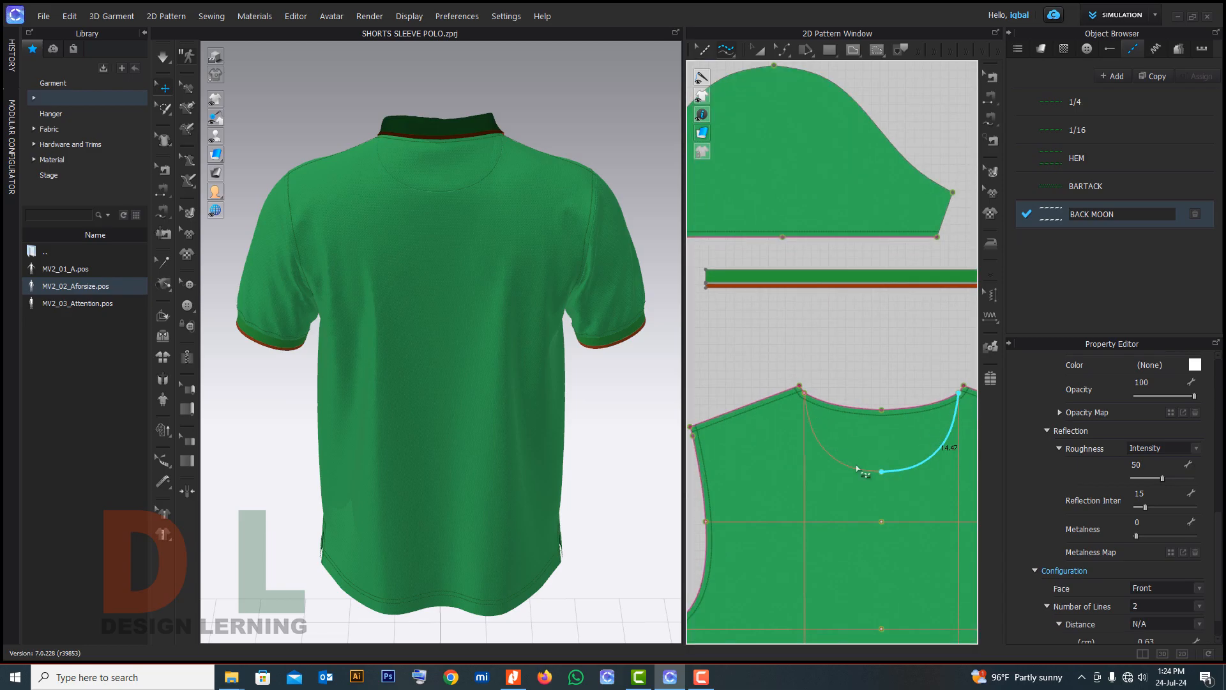
left_click(881, 472)
left_click(882, 472)
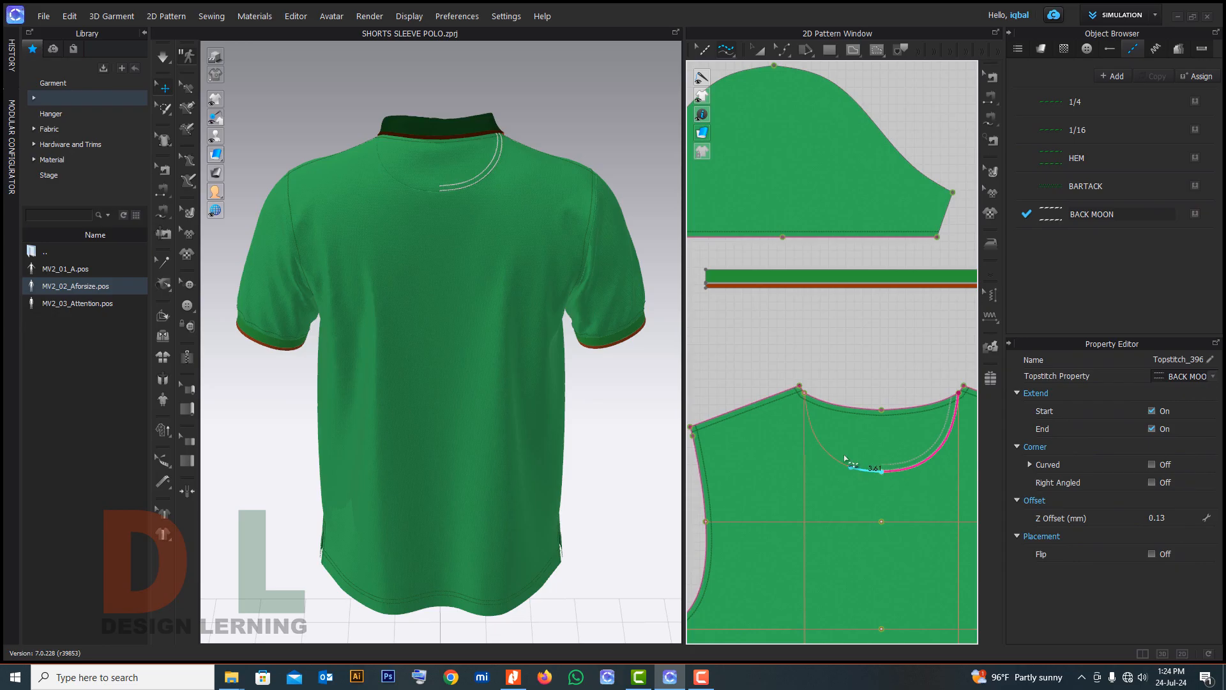
left_click(806, 396)
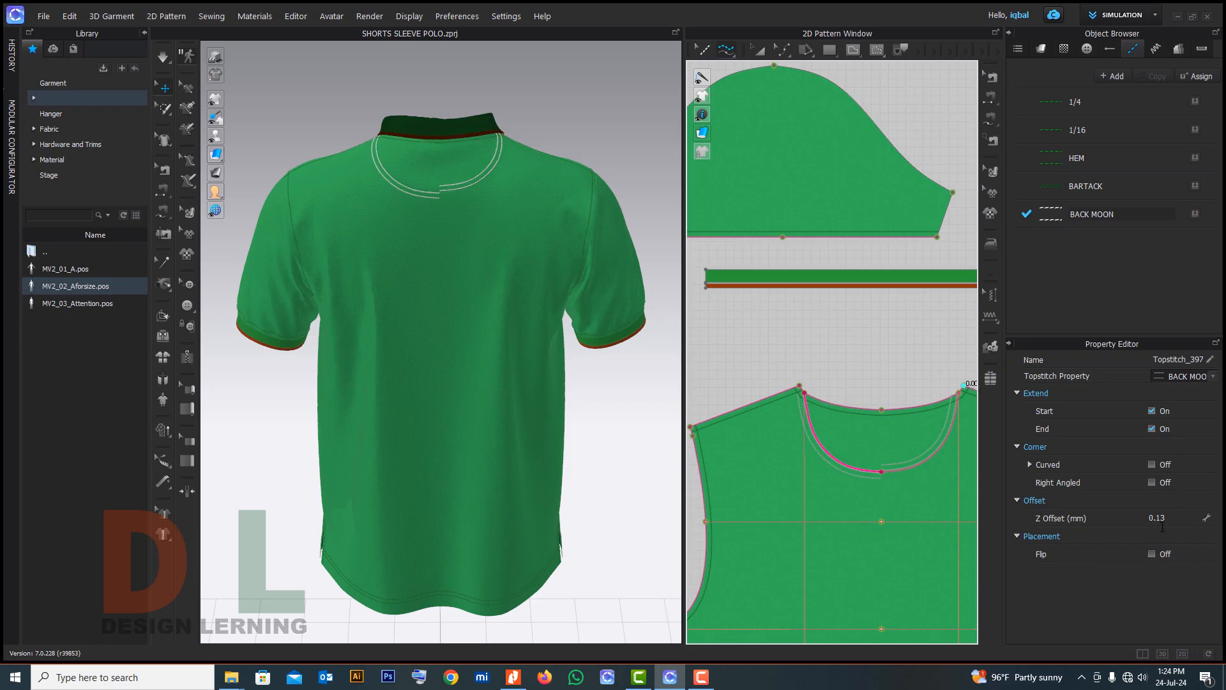
left_click(1151, 555)
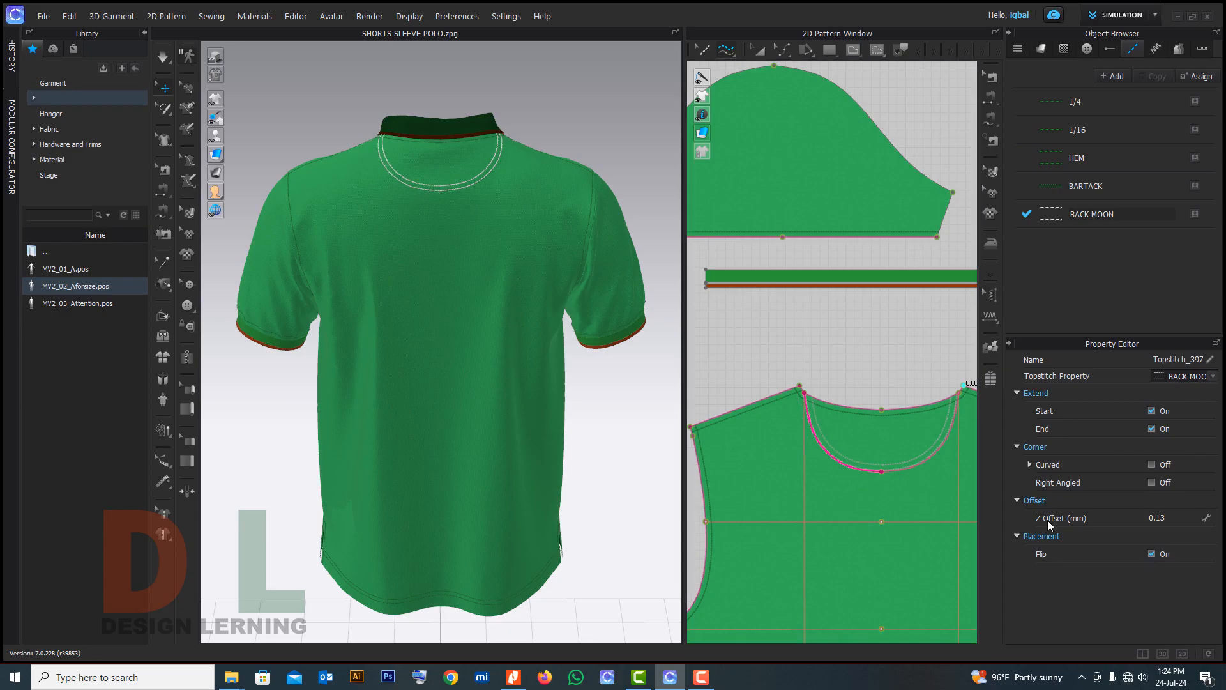
Change the BACK MOON topstitch colour to Green 3 (289A39)
left_click(1064, 224)
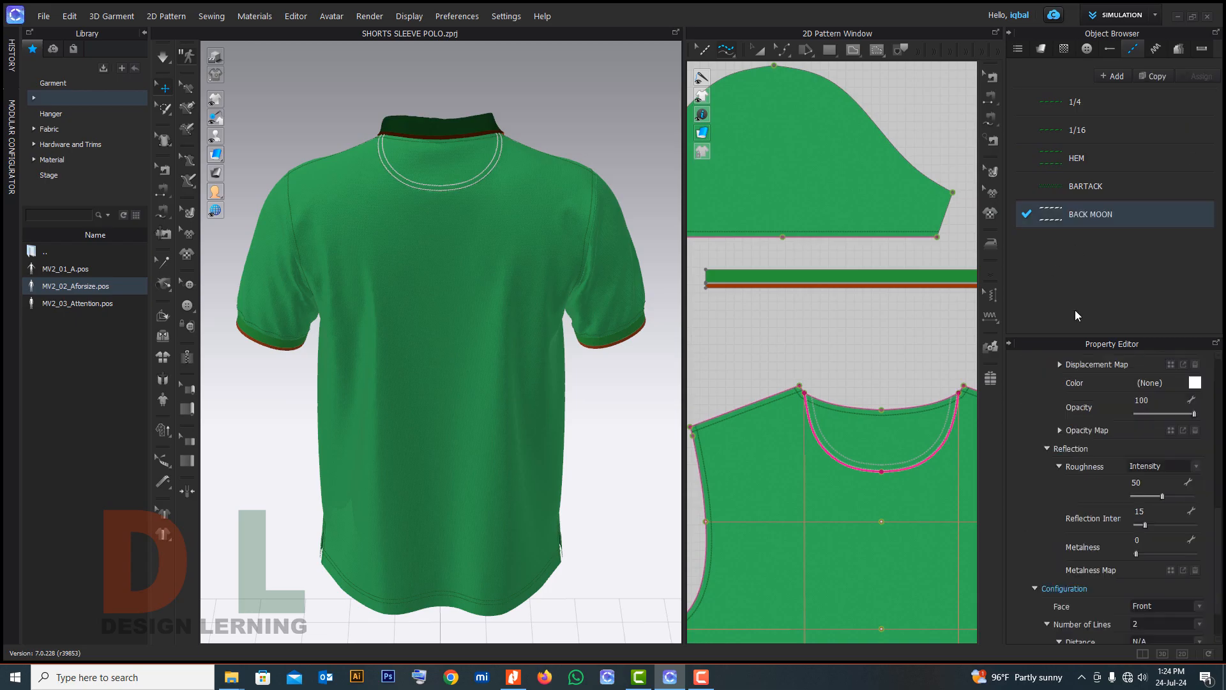
scroll(1178, 515, "down", 2)
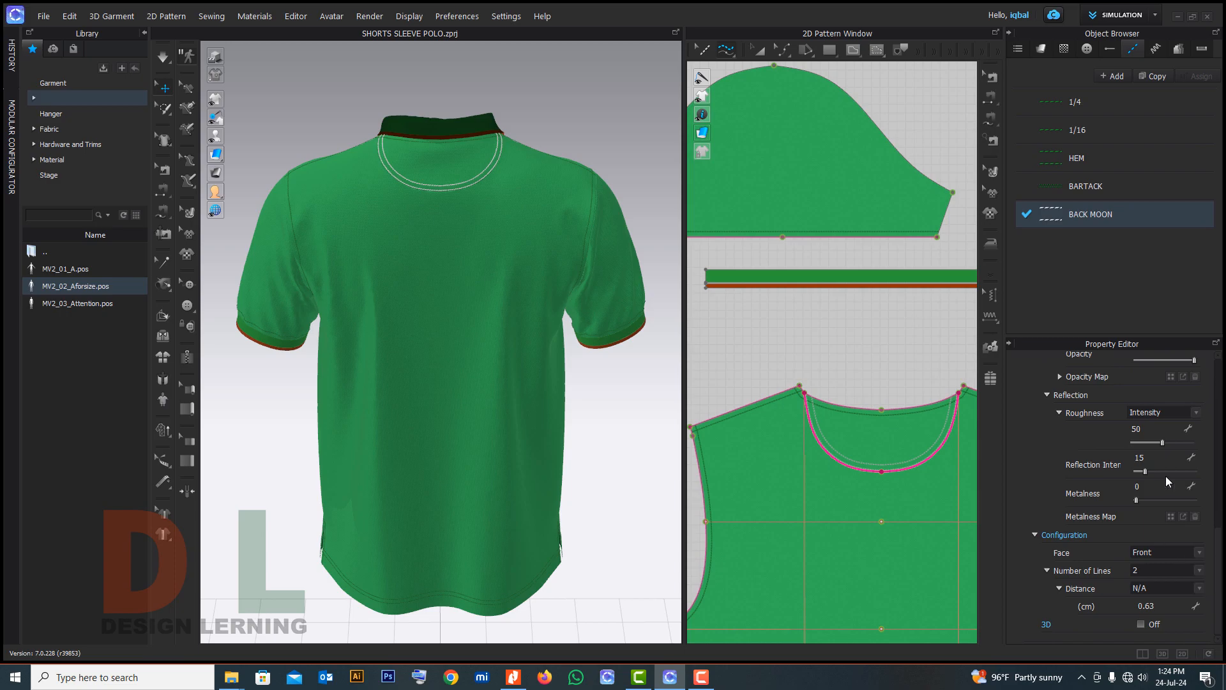
scroll(1166, 480, "up", 4)
left_click(1195, 444)
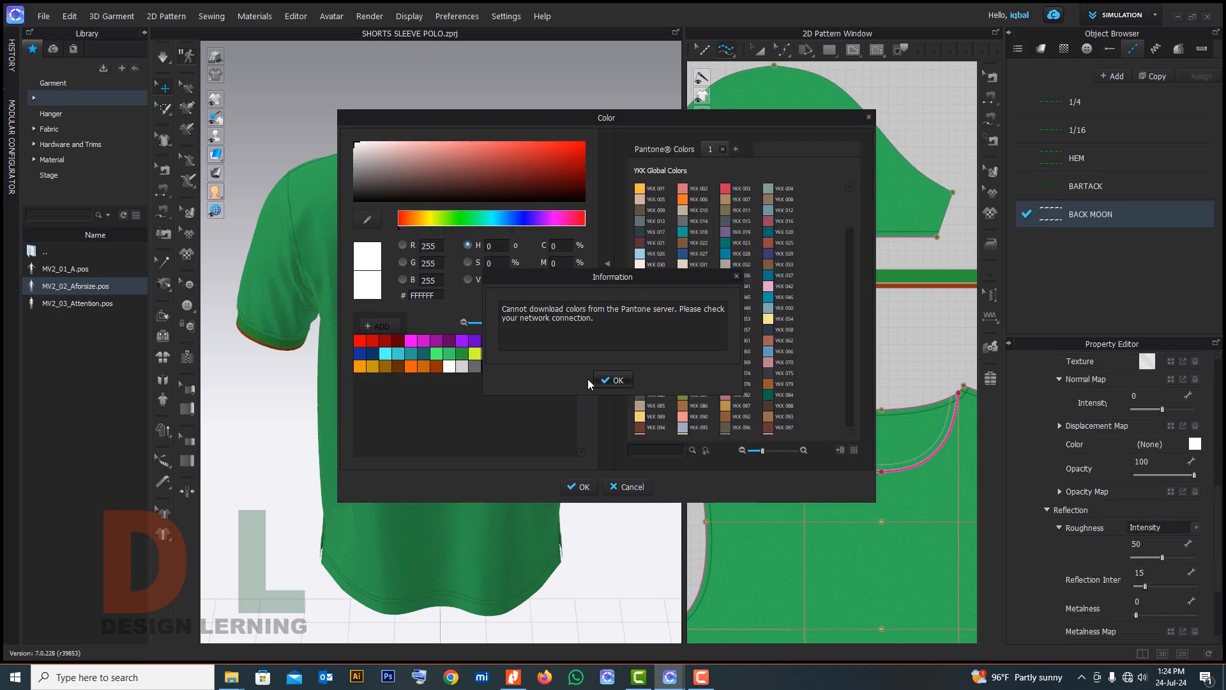
left_click(613, 379)
left_click(461, 353)
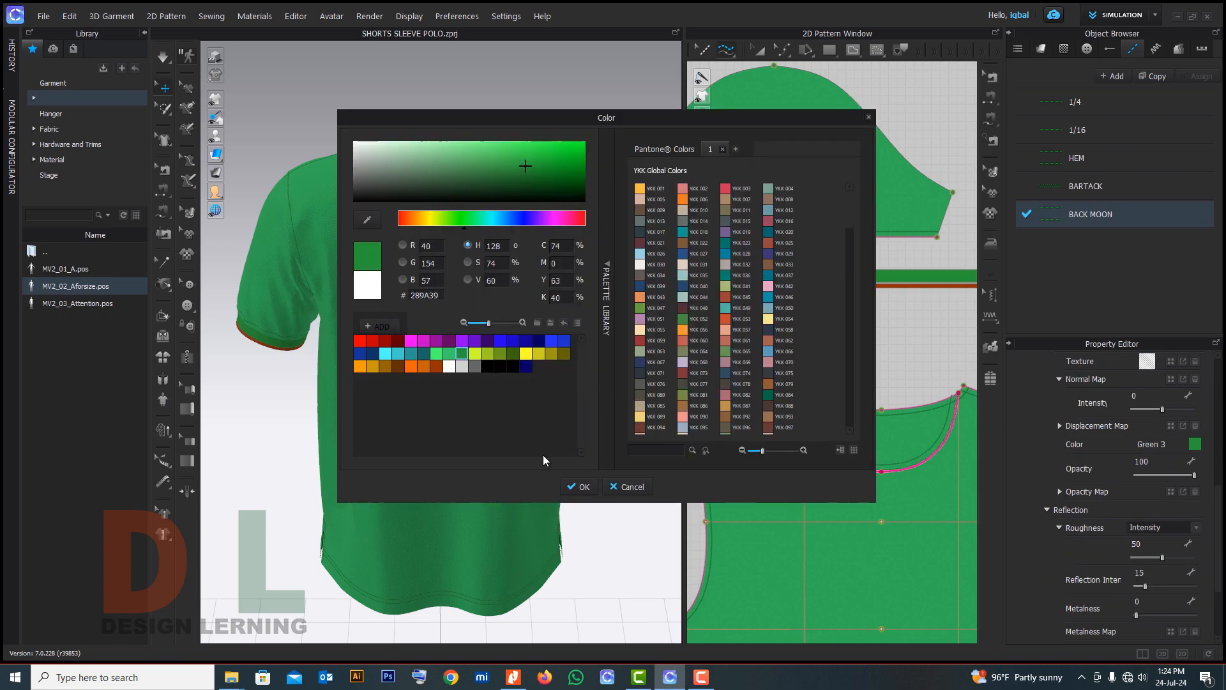
left_click(583, 486)
Turn the shirt to face front, collapse the Object Browser and Property Editor, and widen the 2D pattern window
scroll(397, 290, "down", 3)
right_click_drag(397, 291, 607, 285)
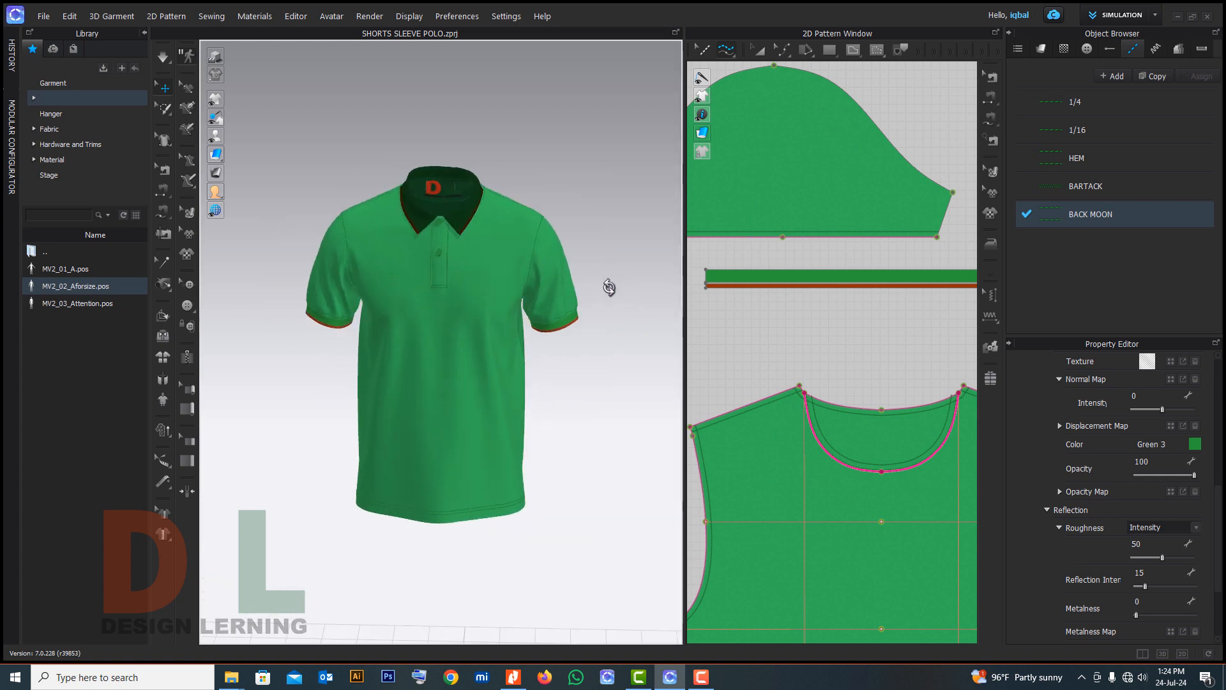
left_click(1010, 32)
left_click(991, 33)
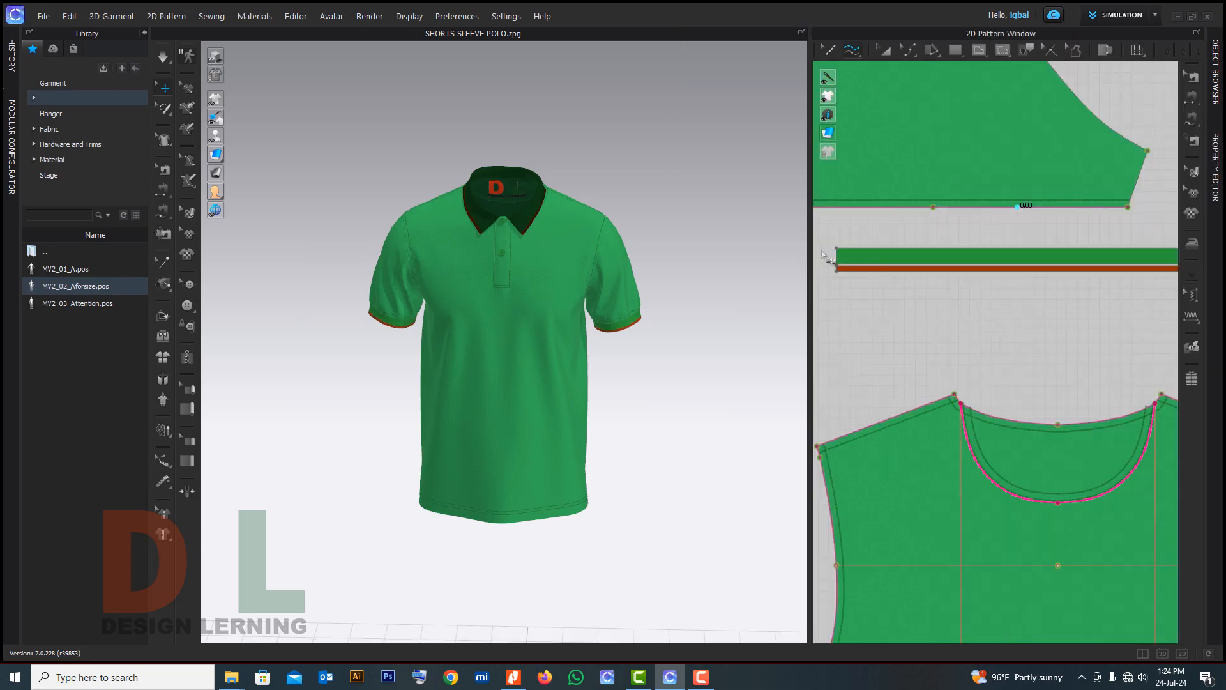
left_click_drag(809, 251, 686, 254)
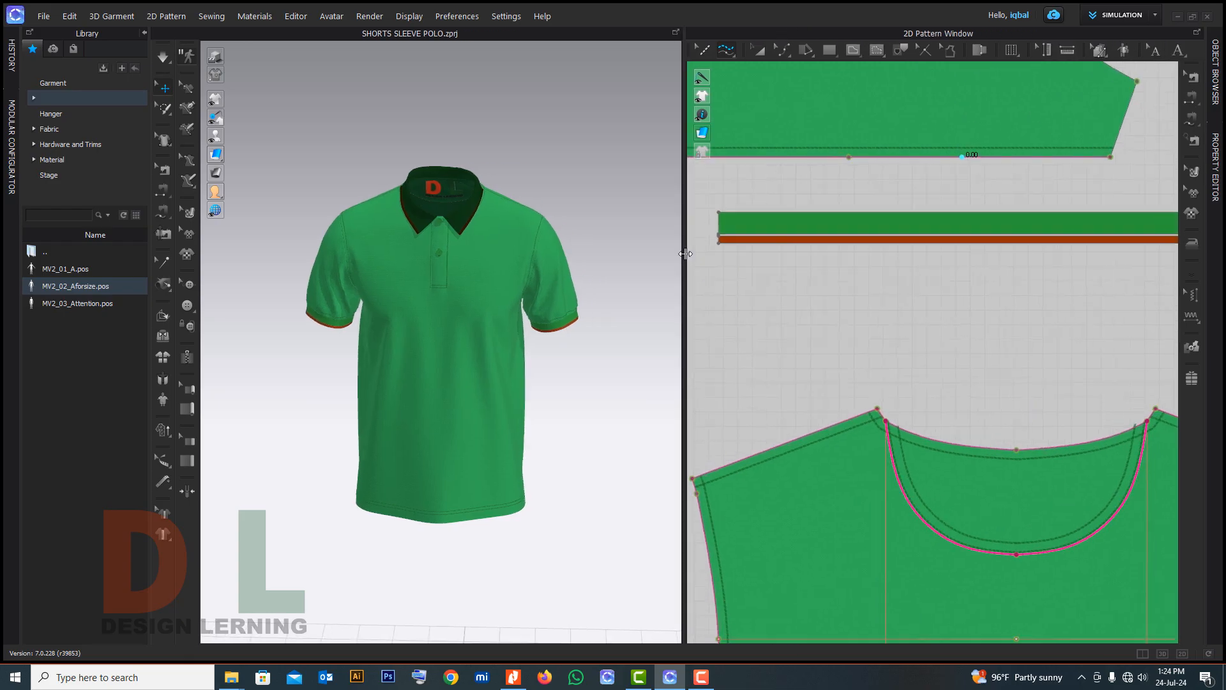
scroll(765, 271, "down", 5)
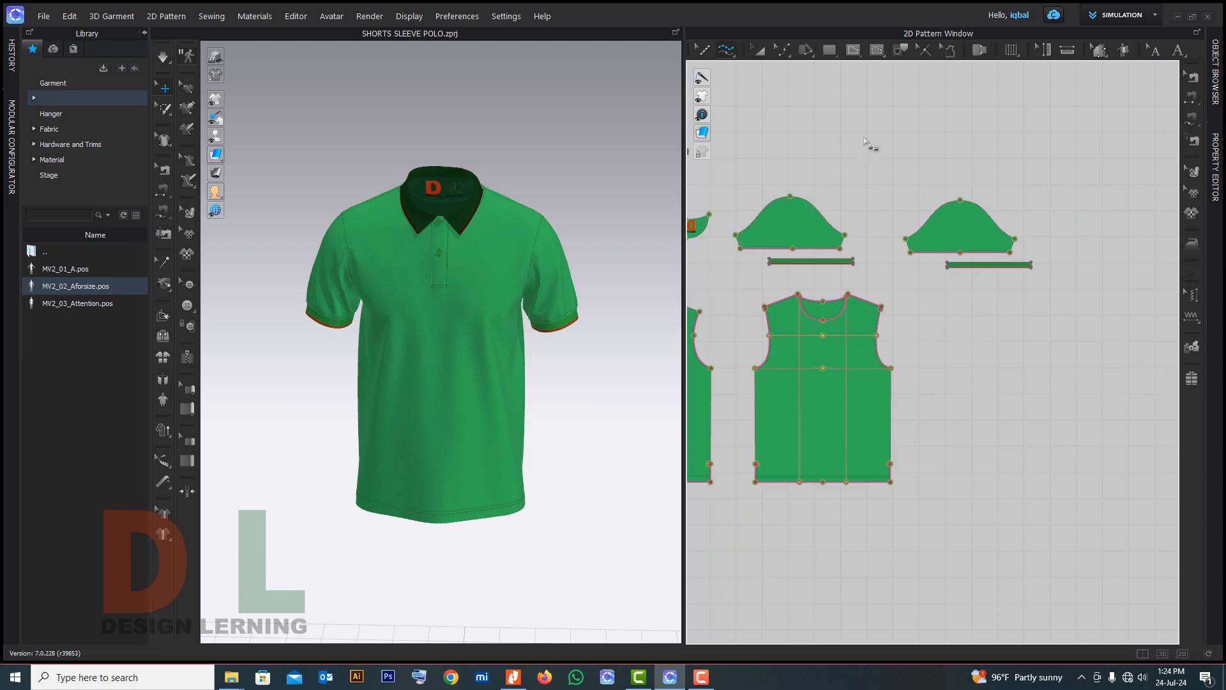
scroll(855, 147, "down", 5)
Open the Render window and set the render image size to 1920 x 1080 in portrait orientation
left_click(370, 16)
left_click(377, 34)
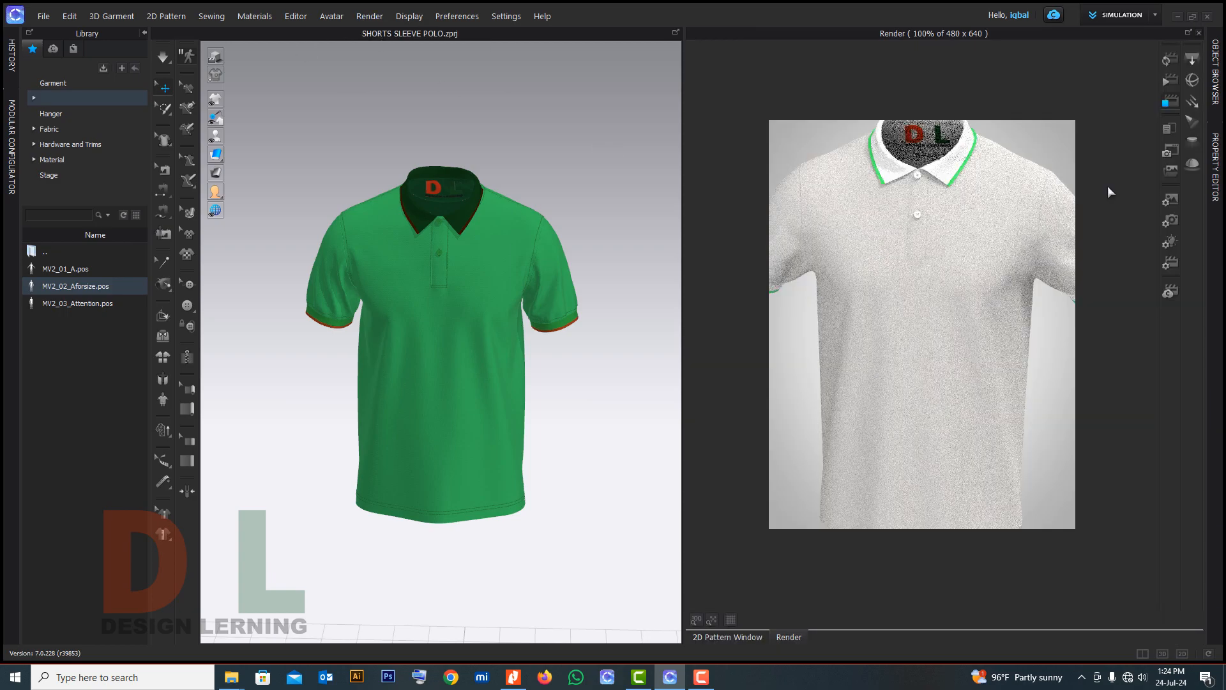
left_click(1171, 201)
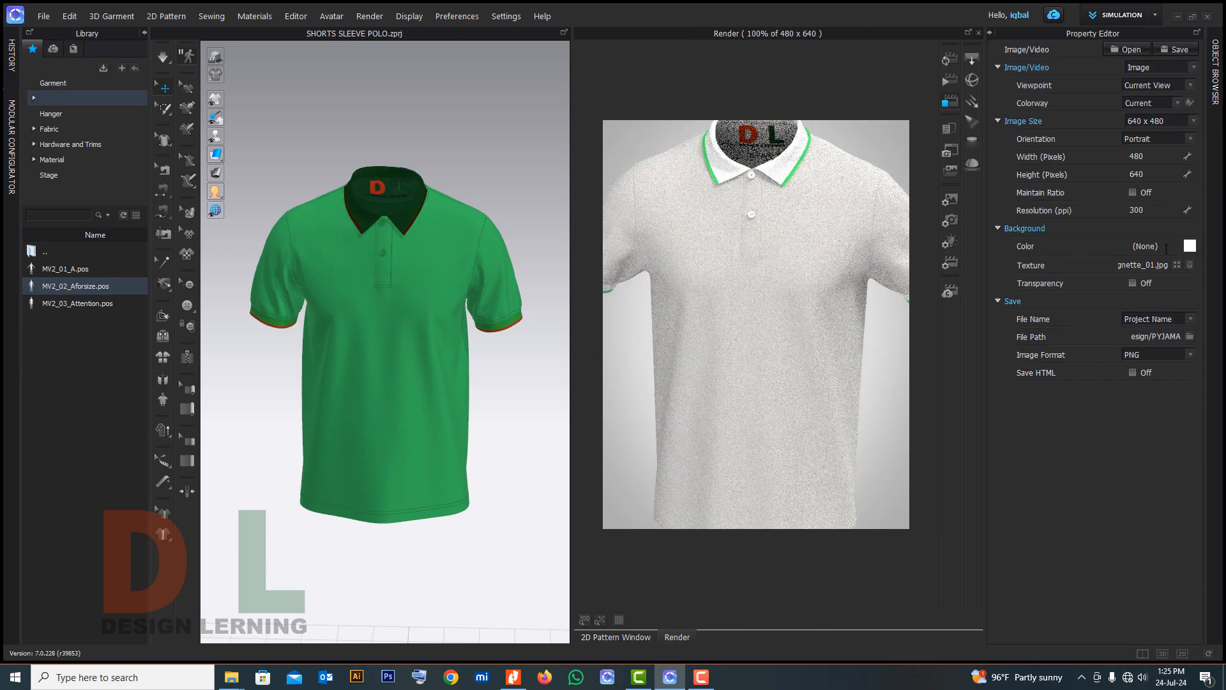
left_click(1193, 121)
left_click(1151, 167)
Start the interactive render and frame the whole green polo shirt from the front so it fills the image
left_click(949, 58)
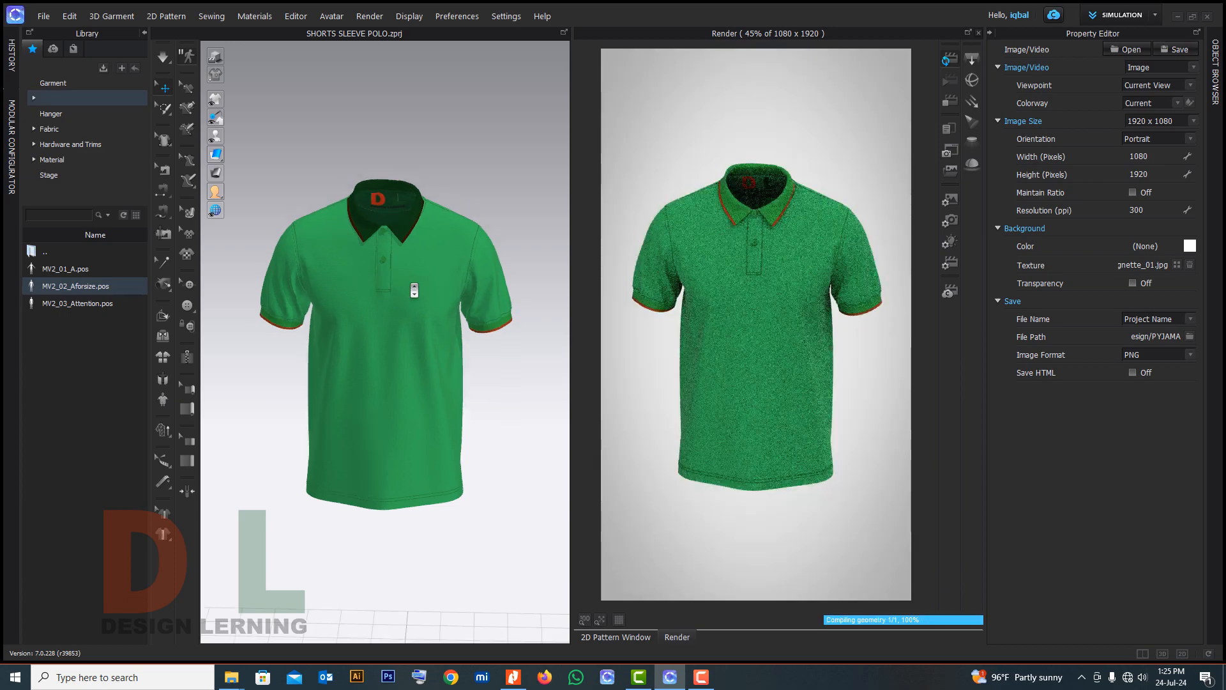
right_click_drag(411, 281, 386, 292)
scroll(390, 290, "up", 2)
scroll(394, 299, "up", 2)
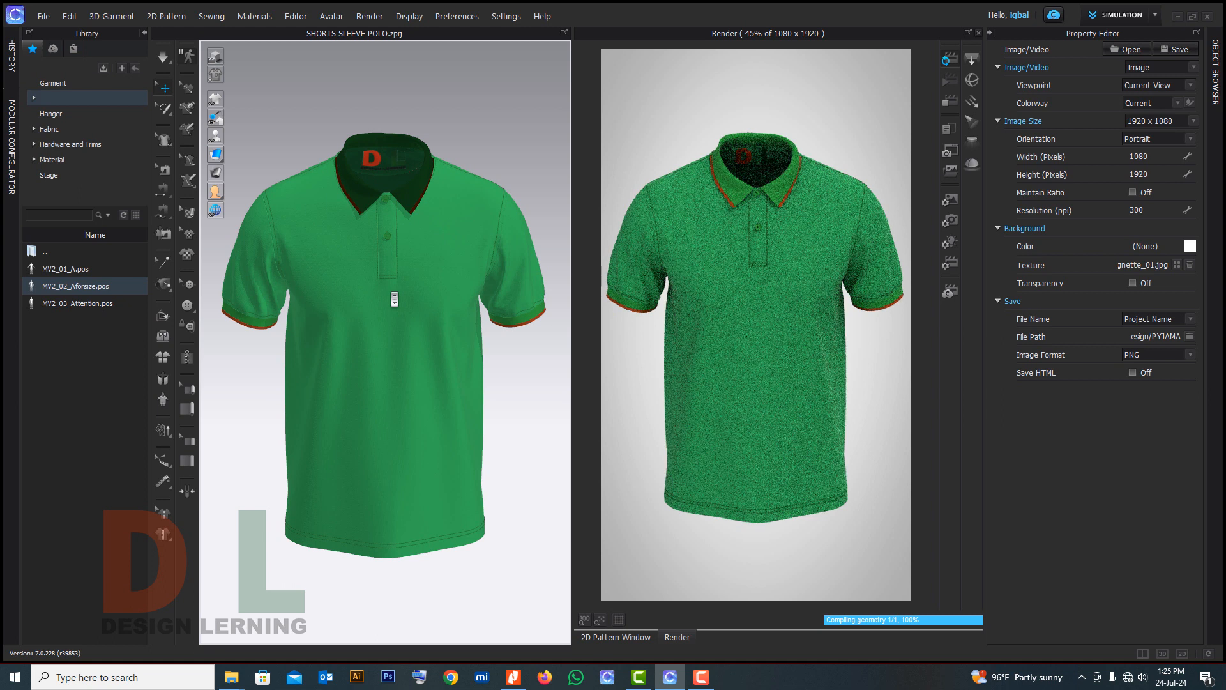
right_click_drag(394, 299, 384, 282)
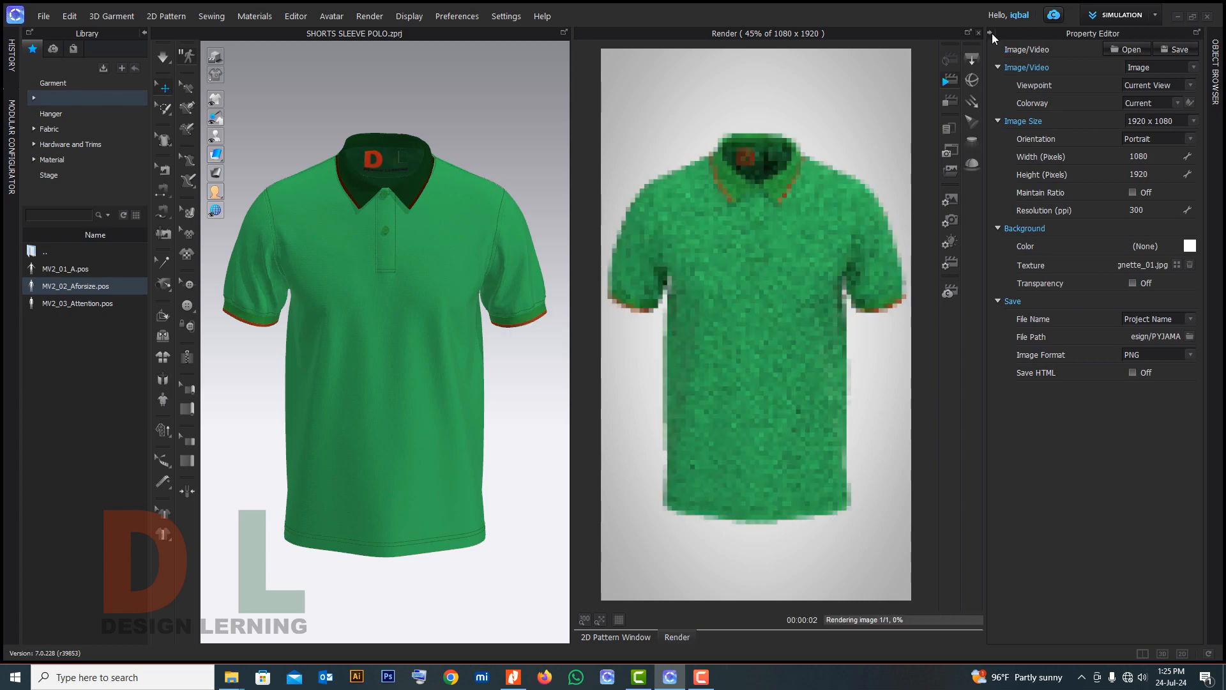
Turn on background transparency for the final PNG render and dismiss the notice once the image is saved
left_click(1133, 284)
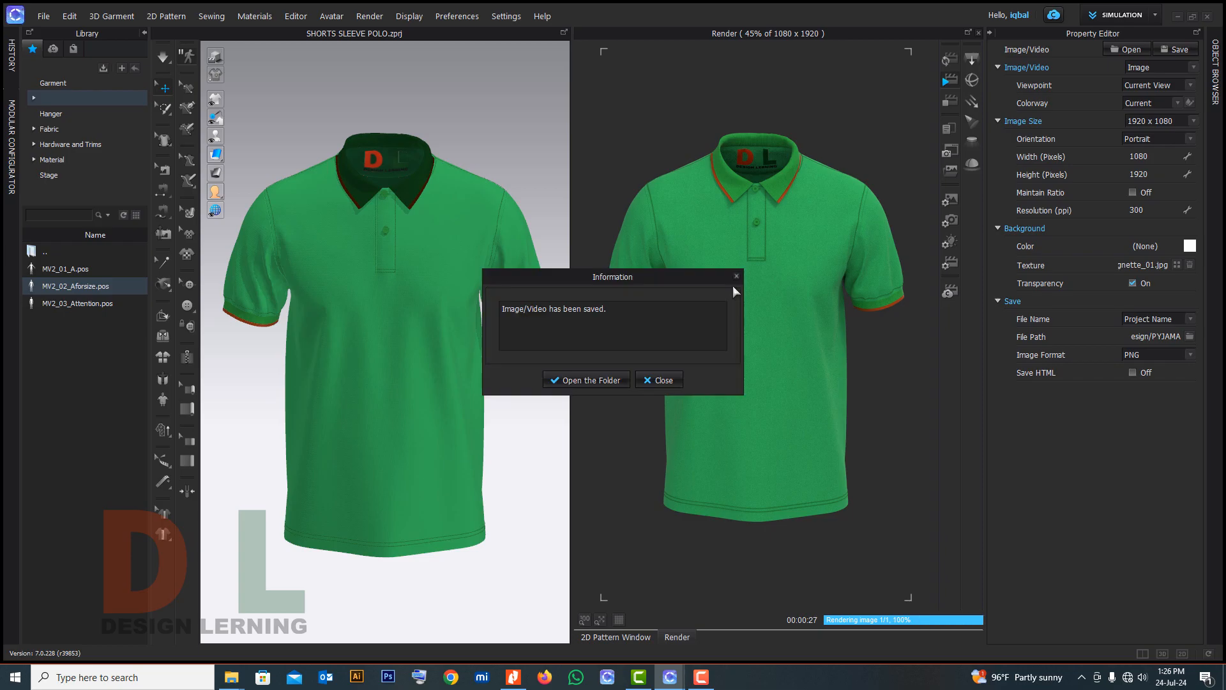
left_click(658, 380)
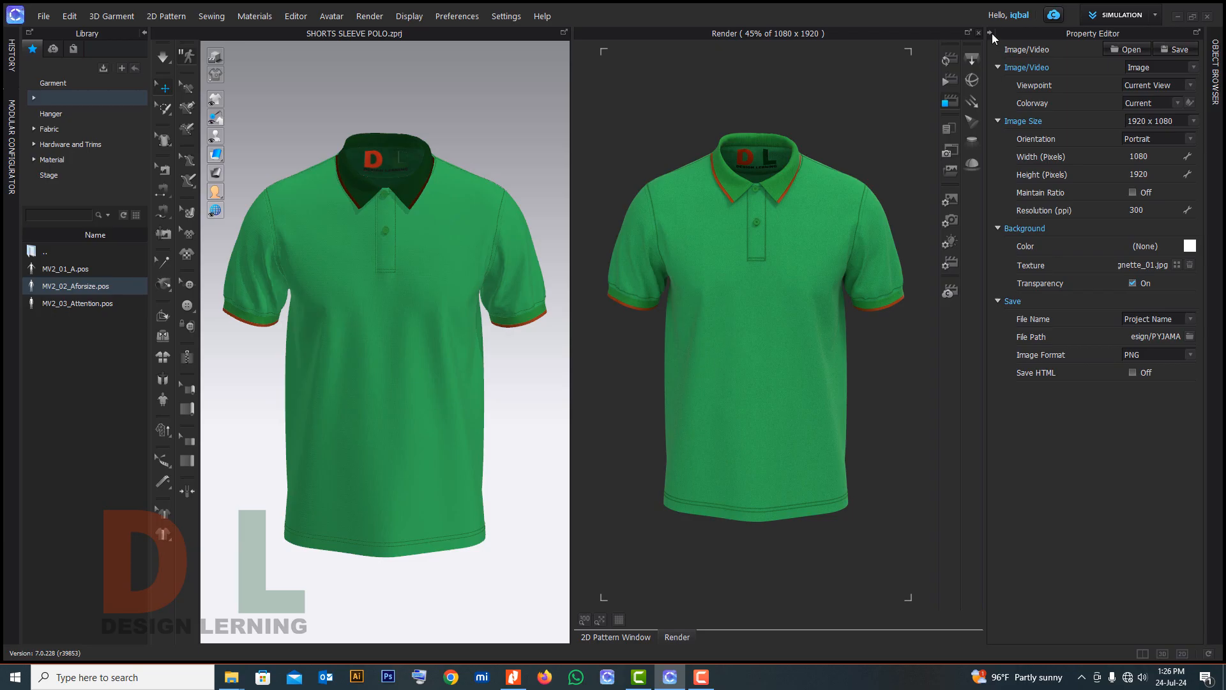
Collapse the Property Editor and the Library to widen the 3D and render views
left_click(991, 34)
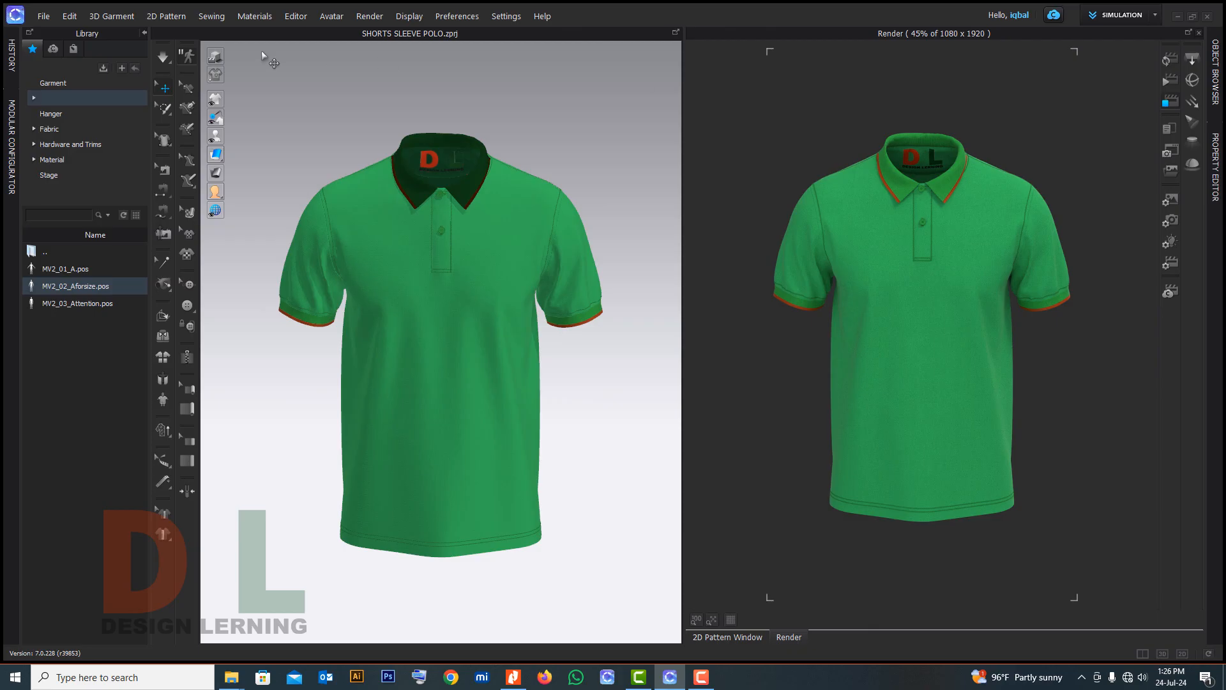
left_click(145, 33)
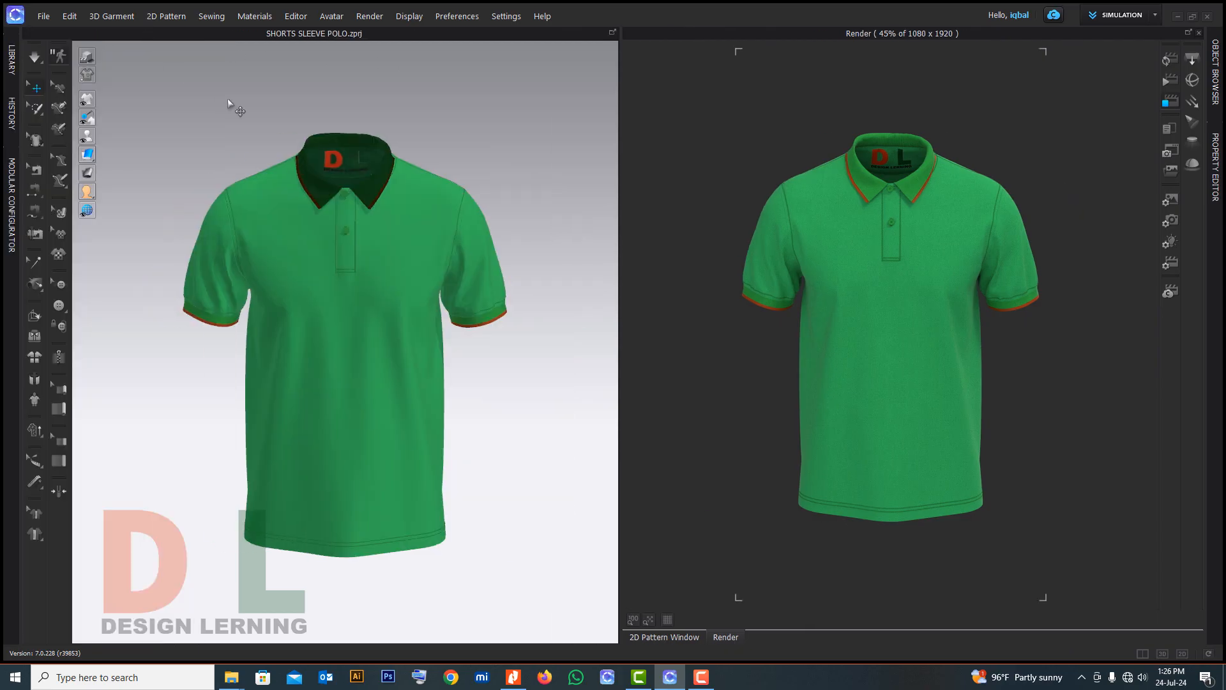